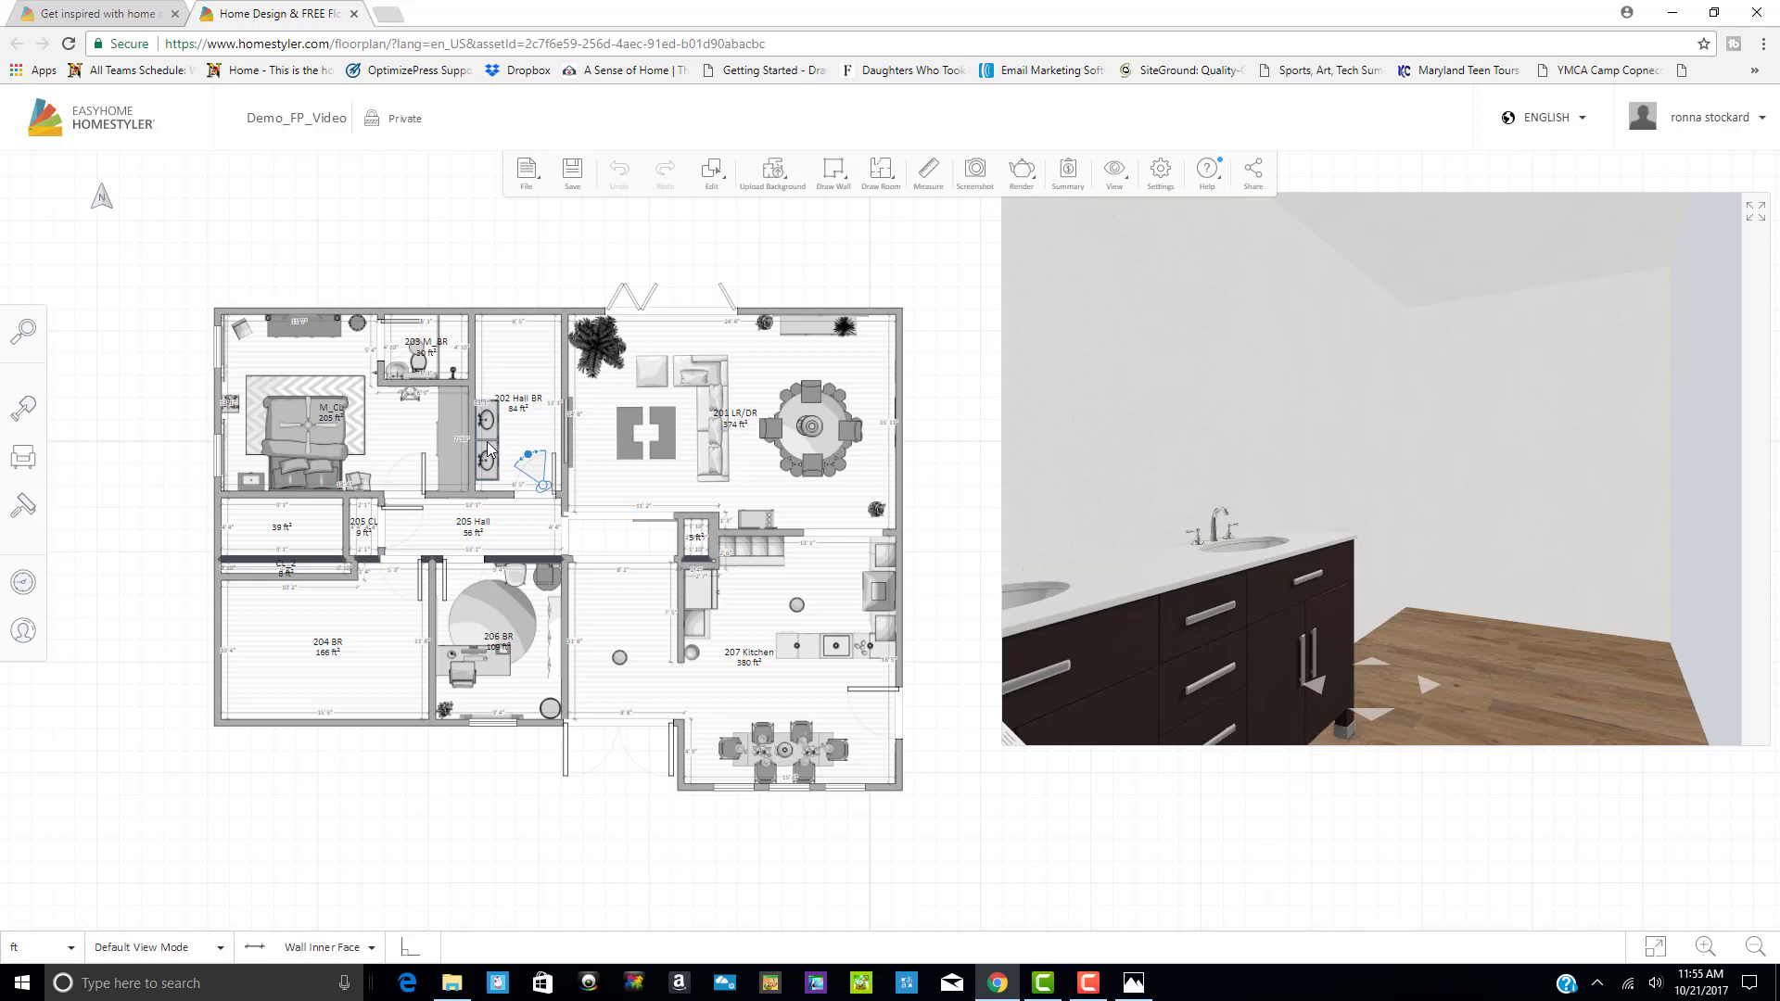
# Move the double-sink vanity in 202 Hall BR slightly along its wall toward the hall
pyautogui.click(489, 448)
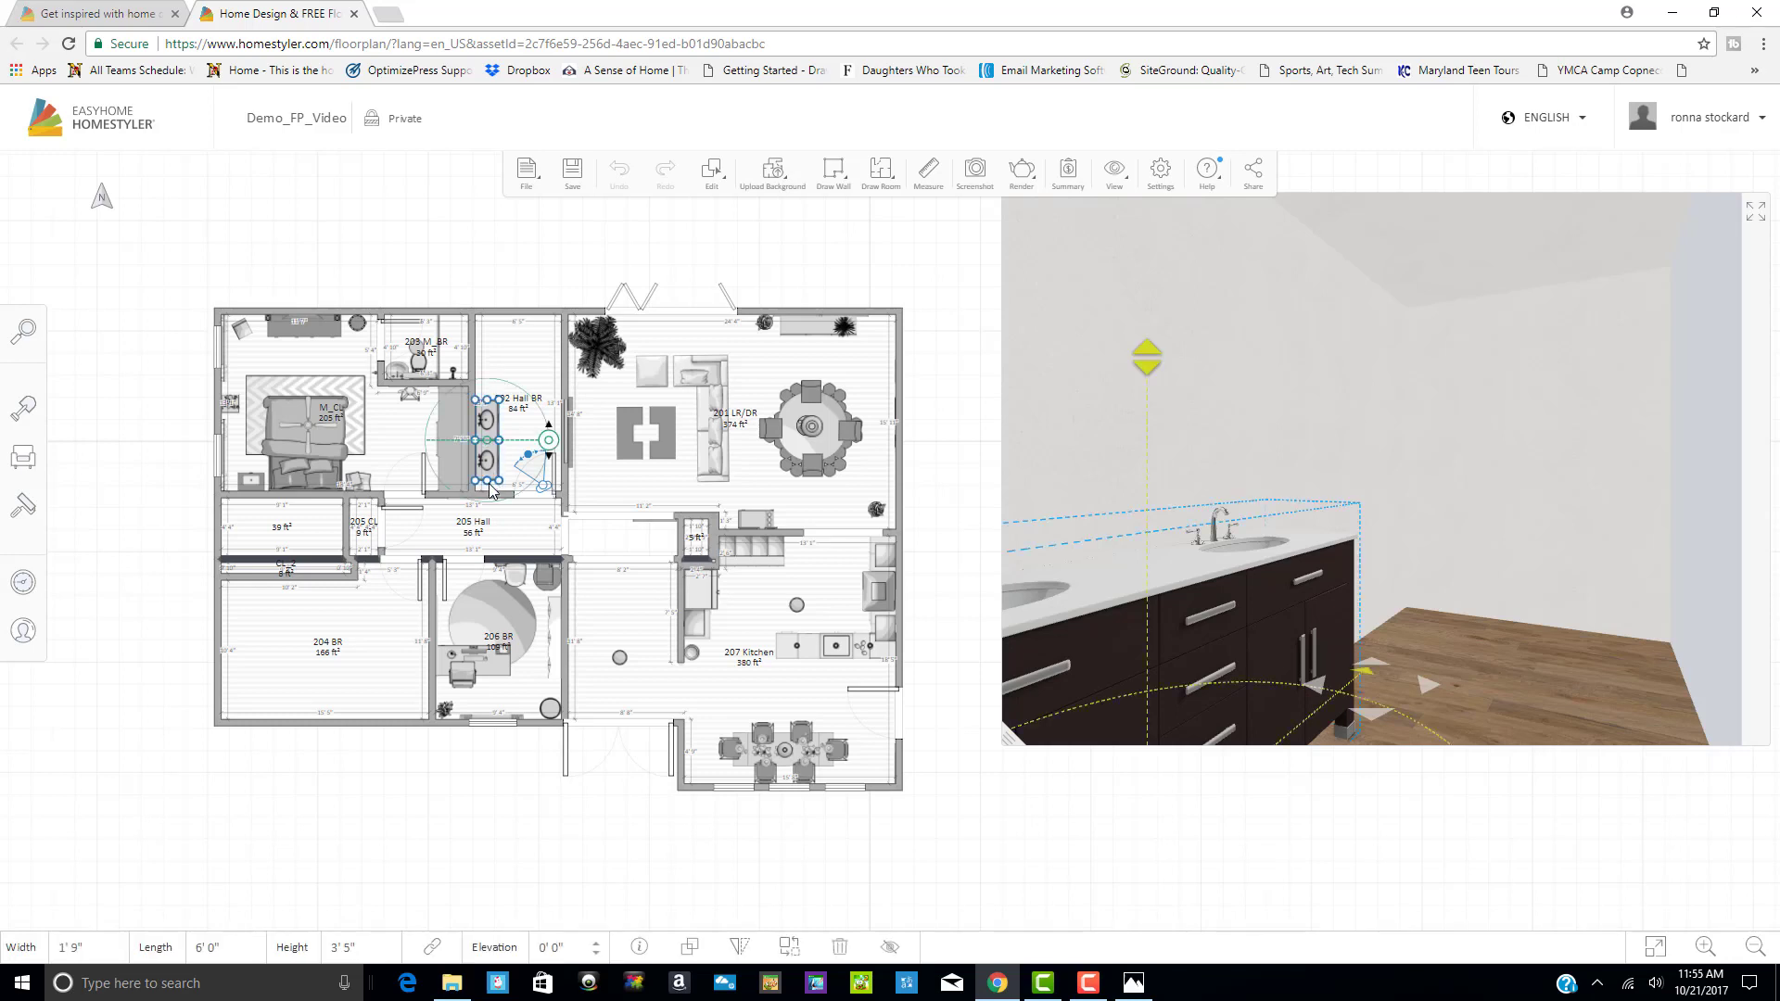
pyautogui.moveTo(490, 486); pyautogui.dragTo(489, 494)
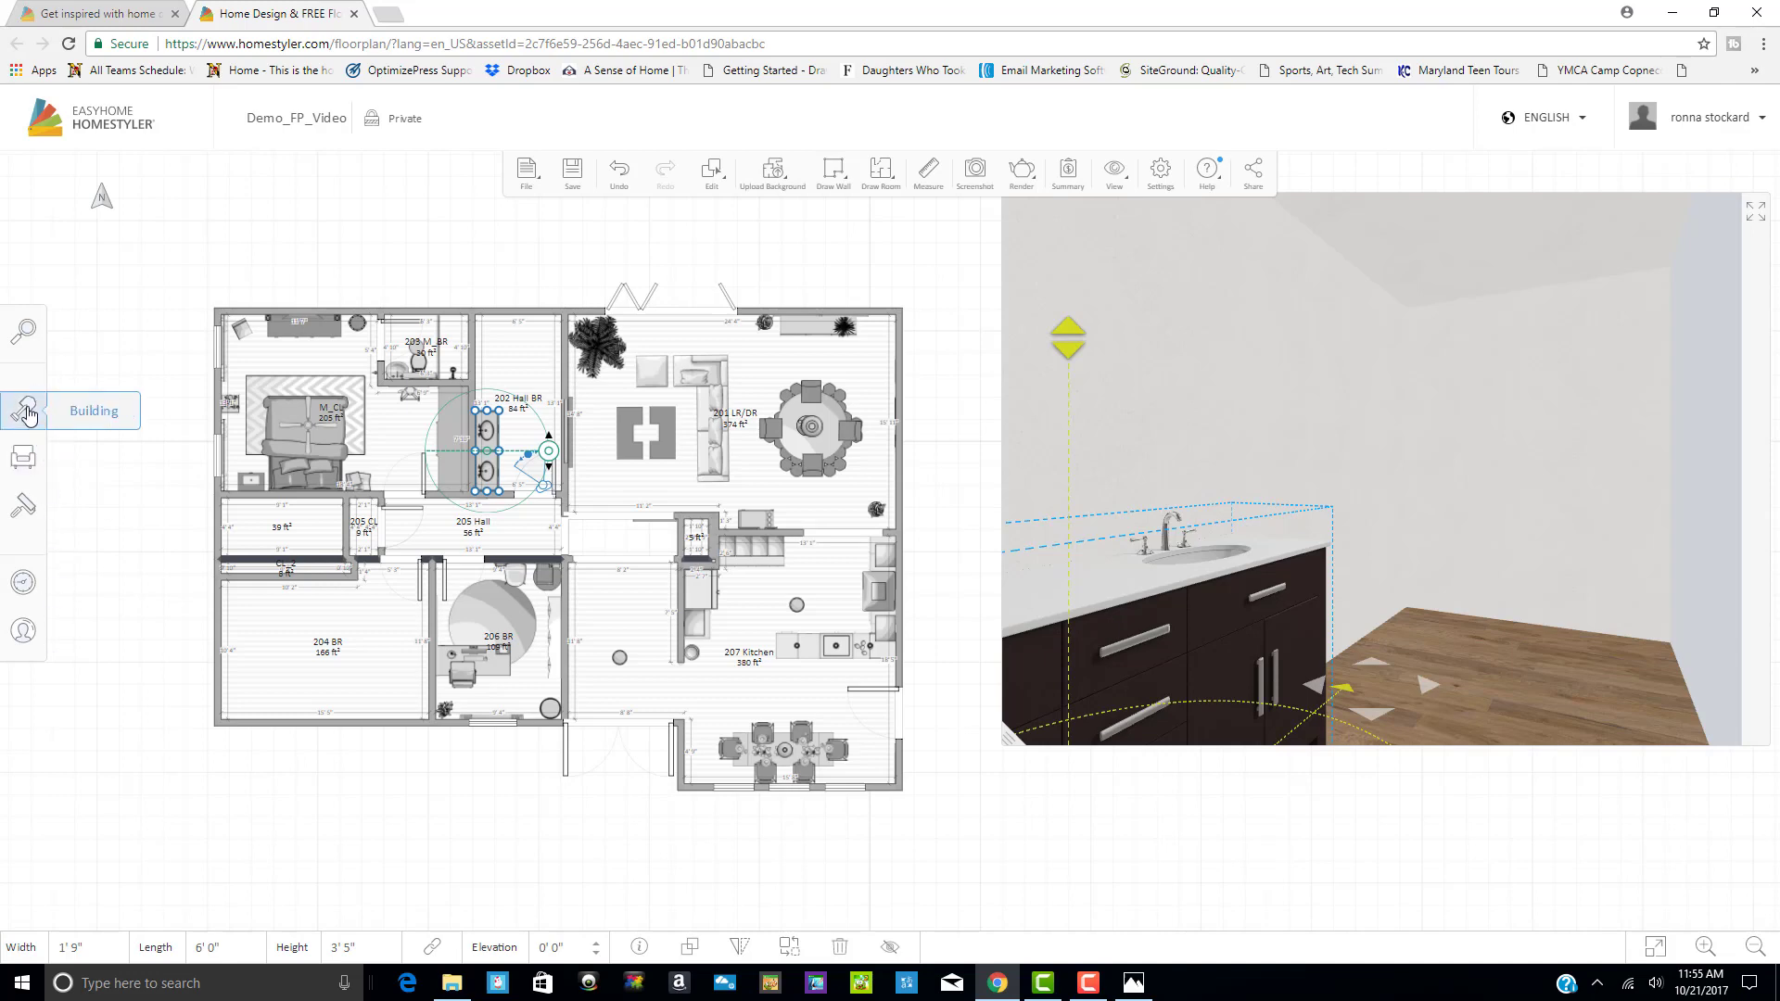
# Look over the building element categories and examine the vanity models in the catalog's Bathroom section
pyautogui.click(82, 417)
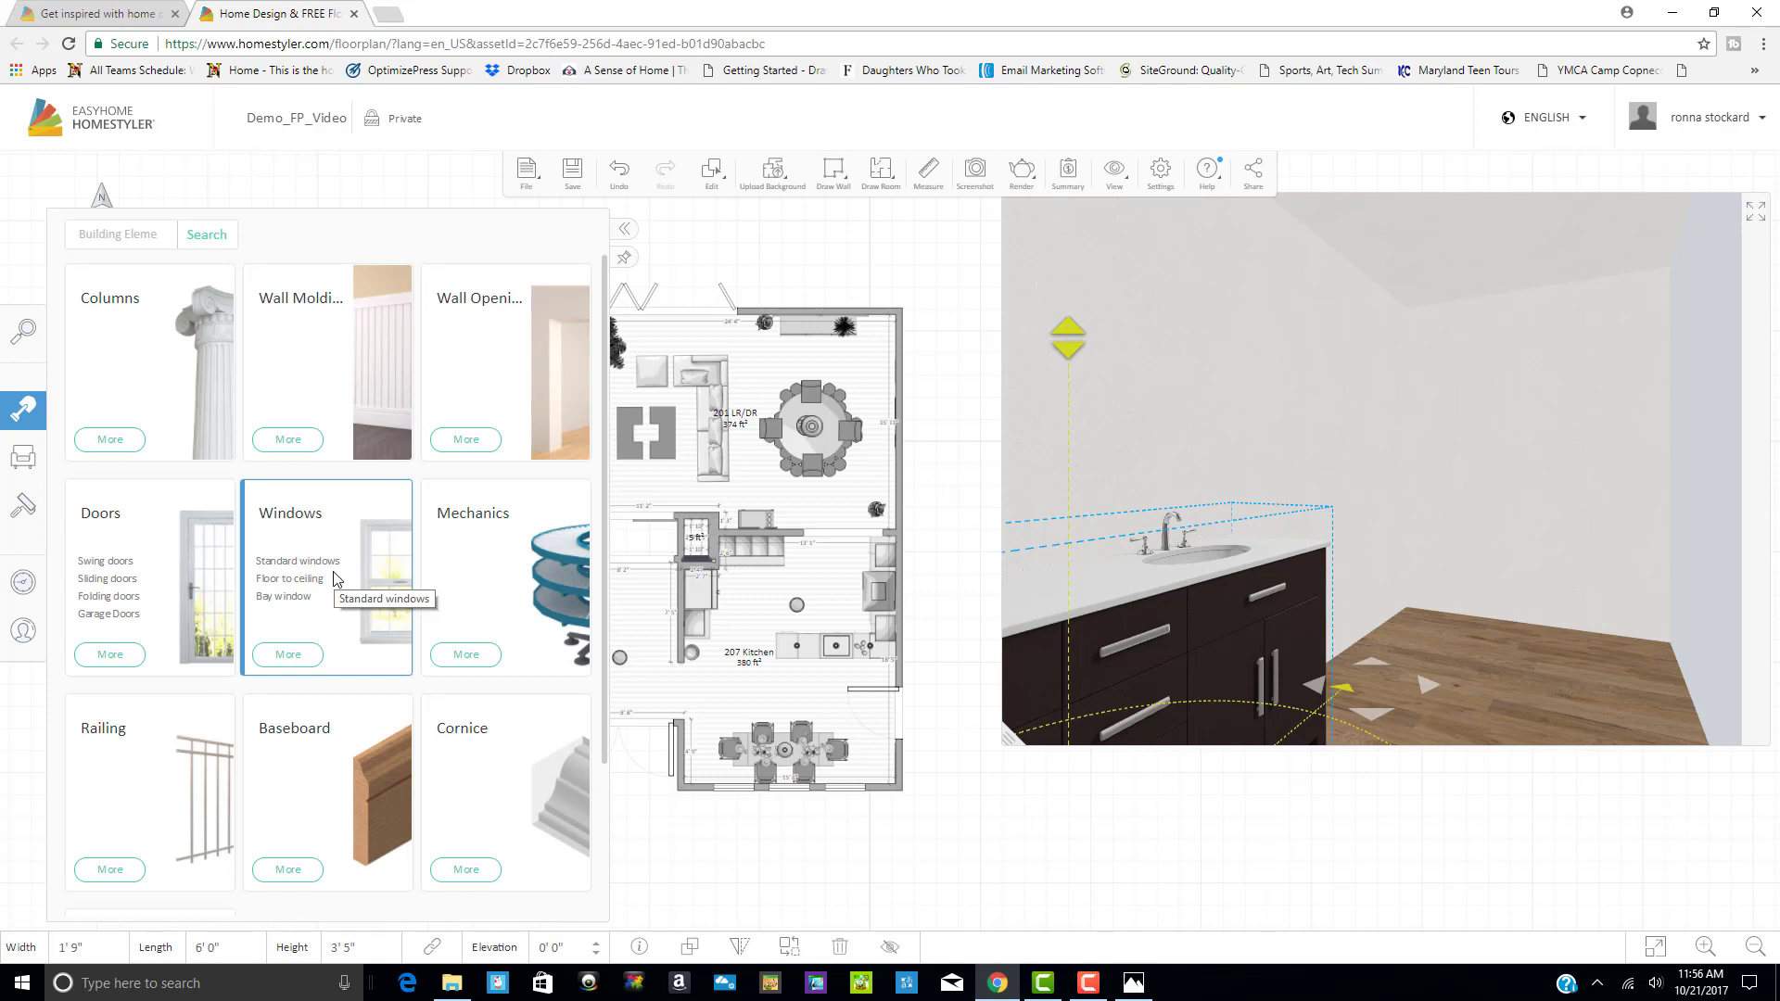
pyautogui.click(23, 459)
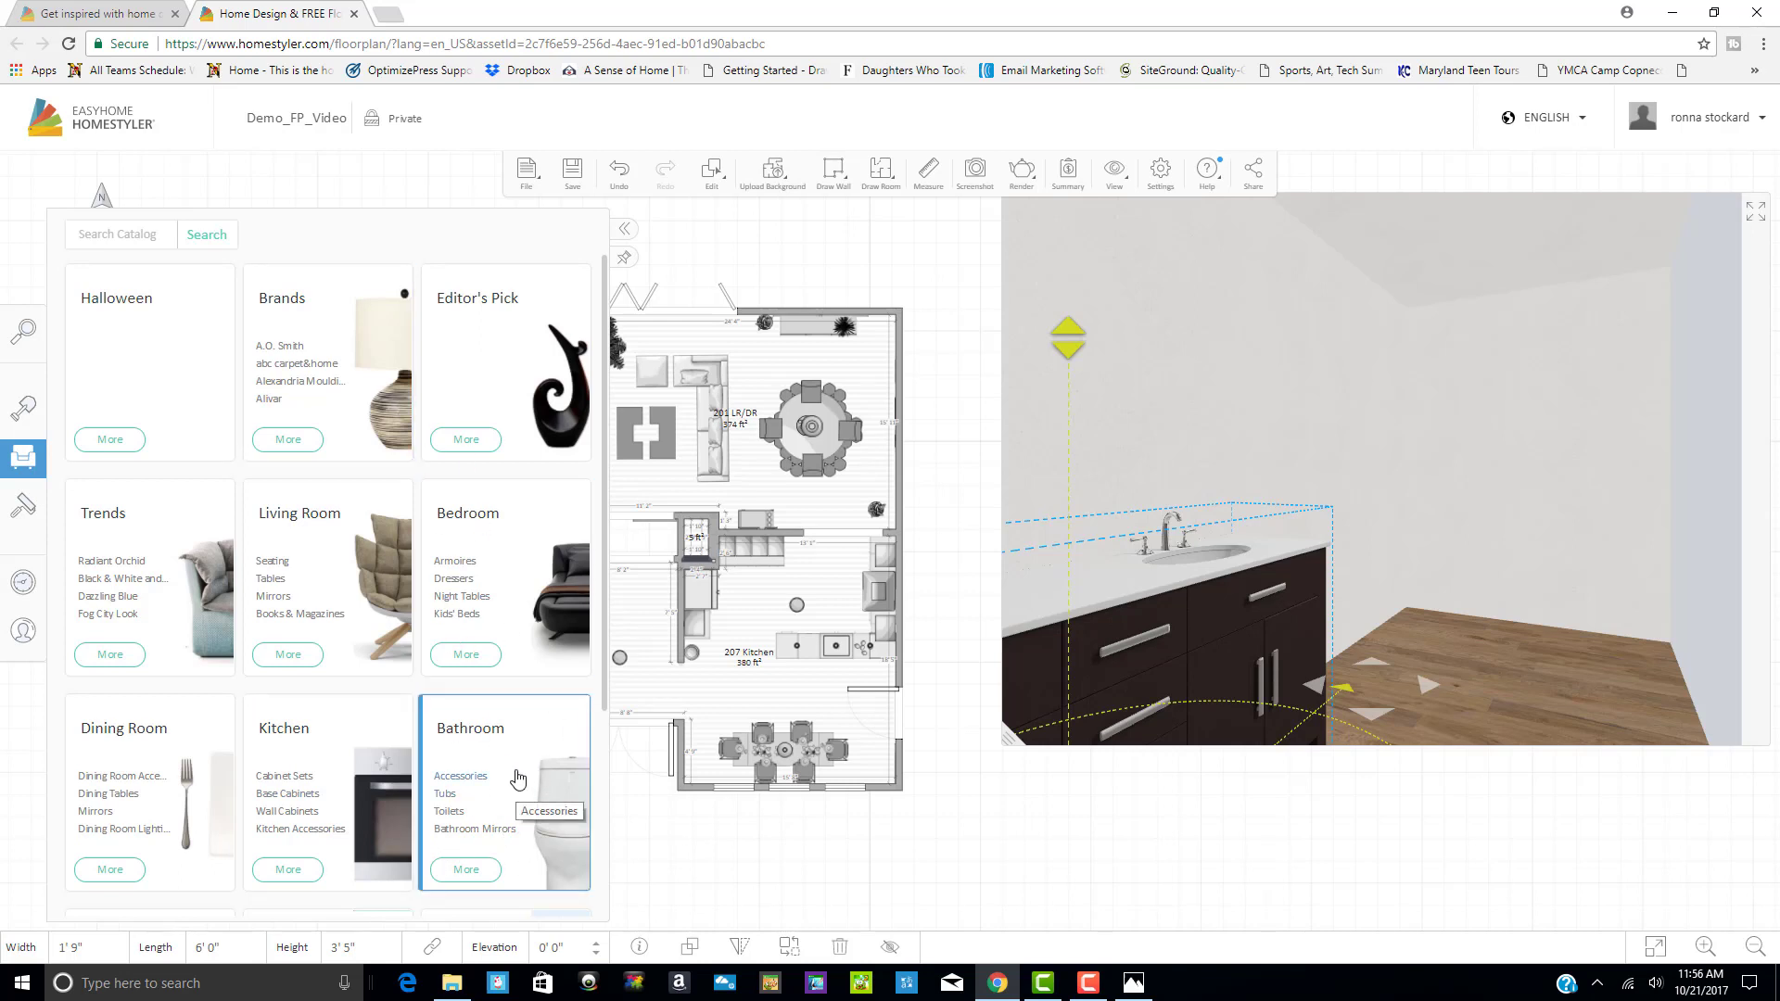
pyautogui.click(468, 871)
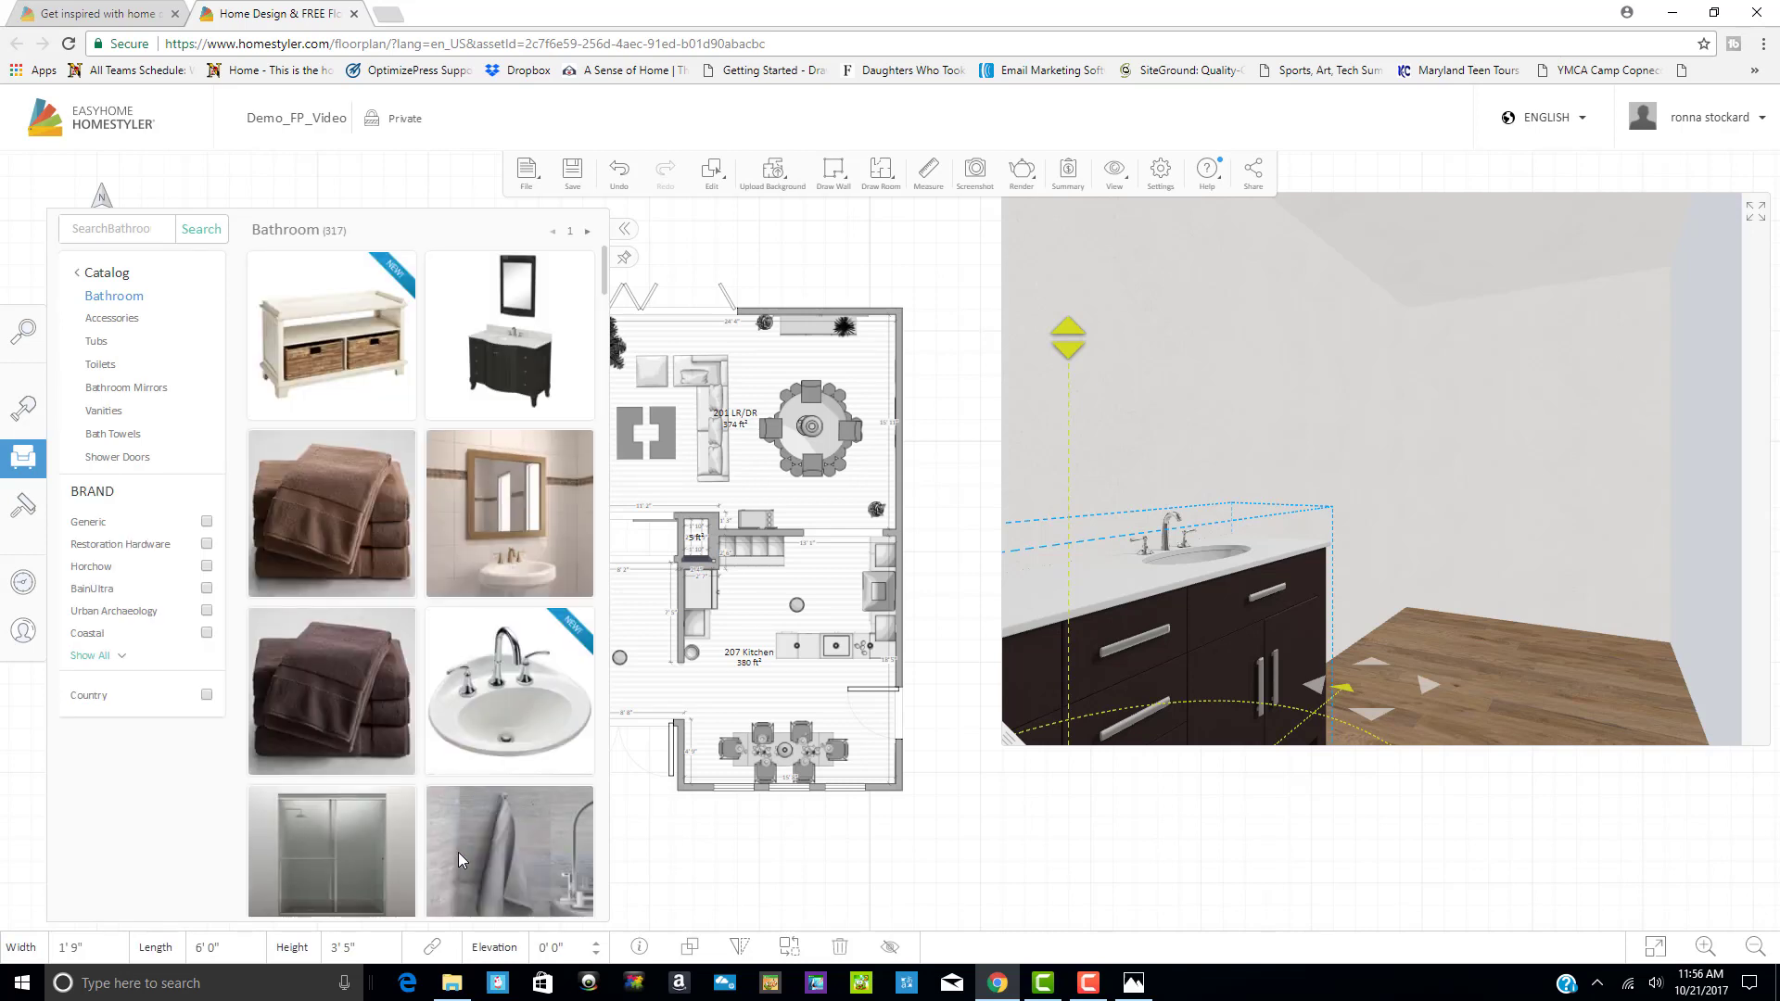
pyautogui.scroll(-5, 458, 860)
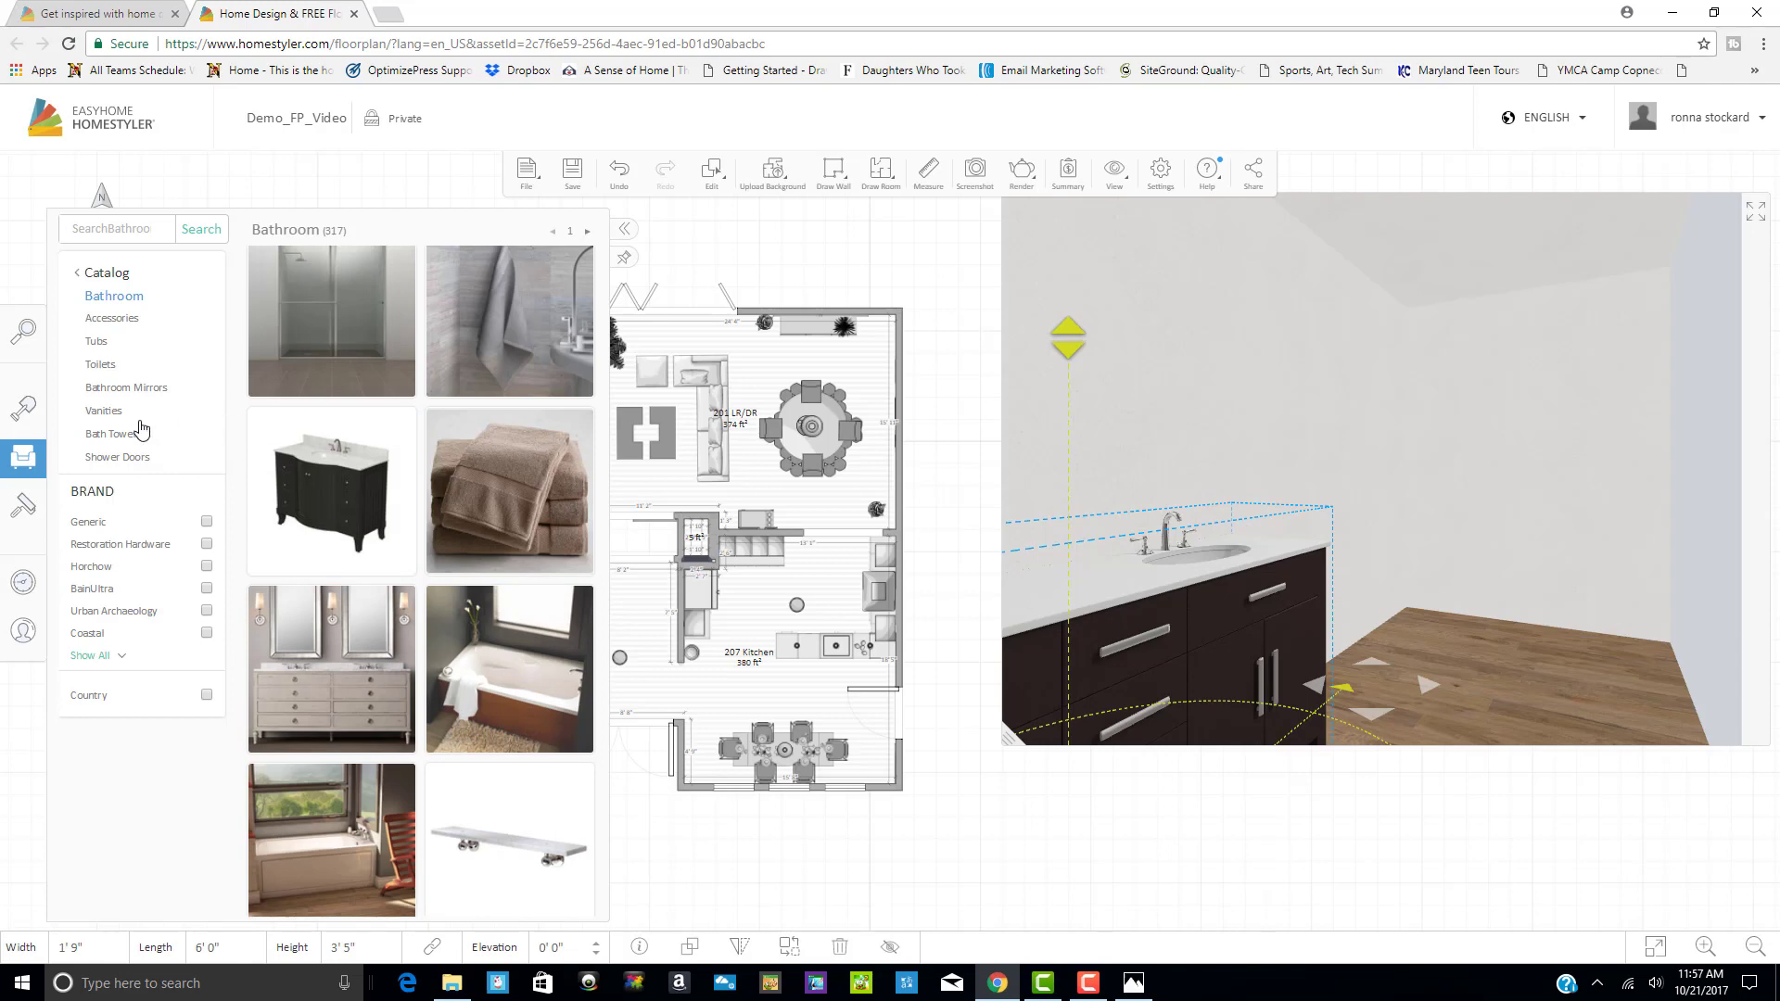
pyautogui.click(105, 419)
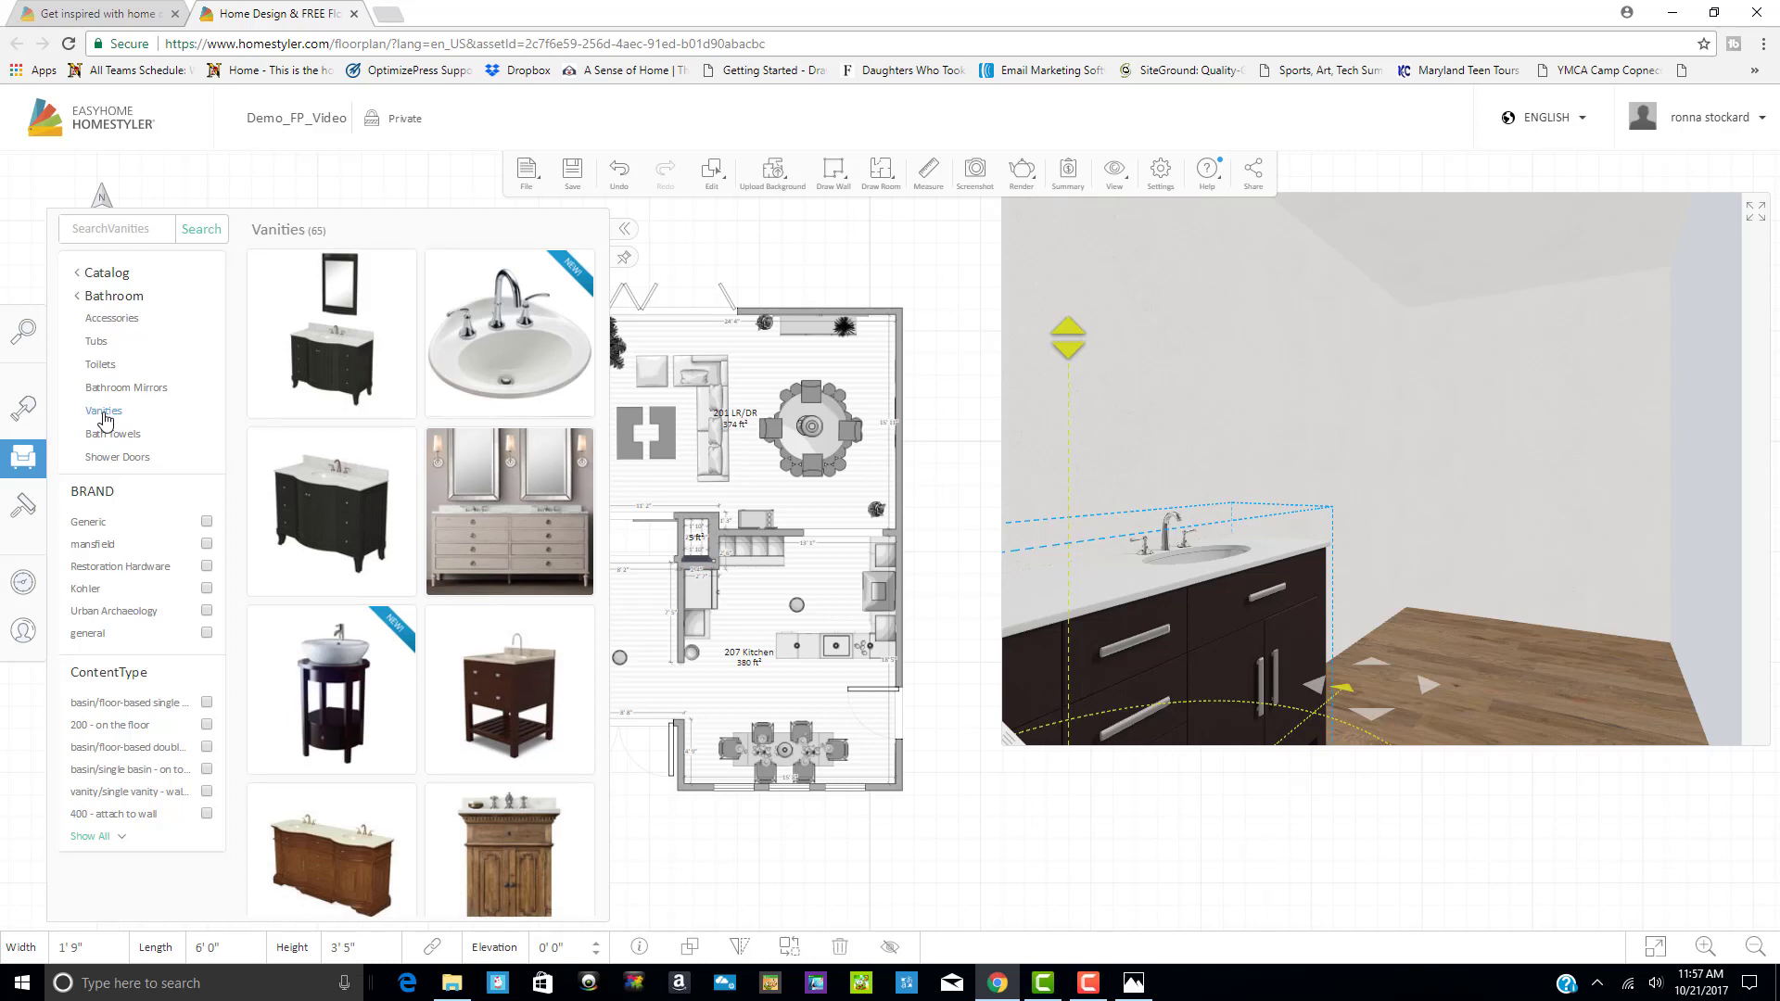
pyautogui.scroll(-10, 437, 557)
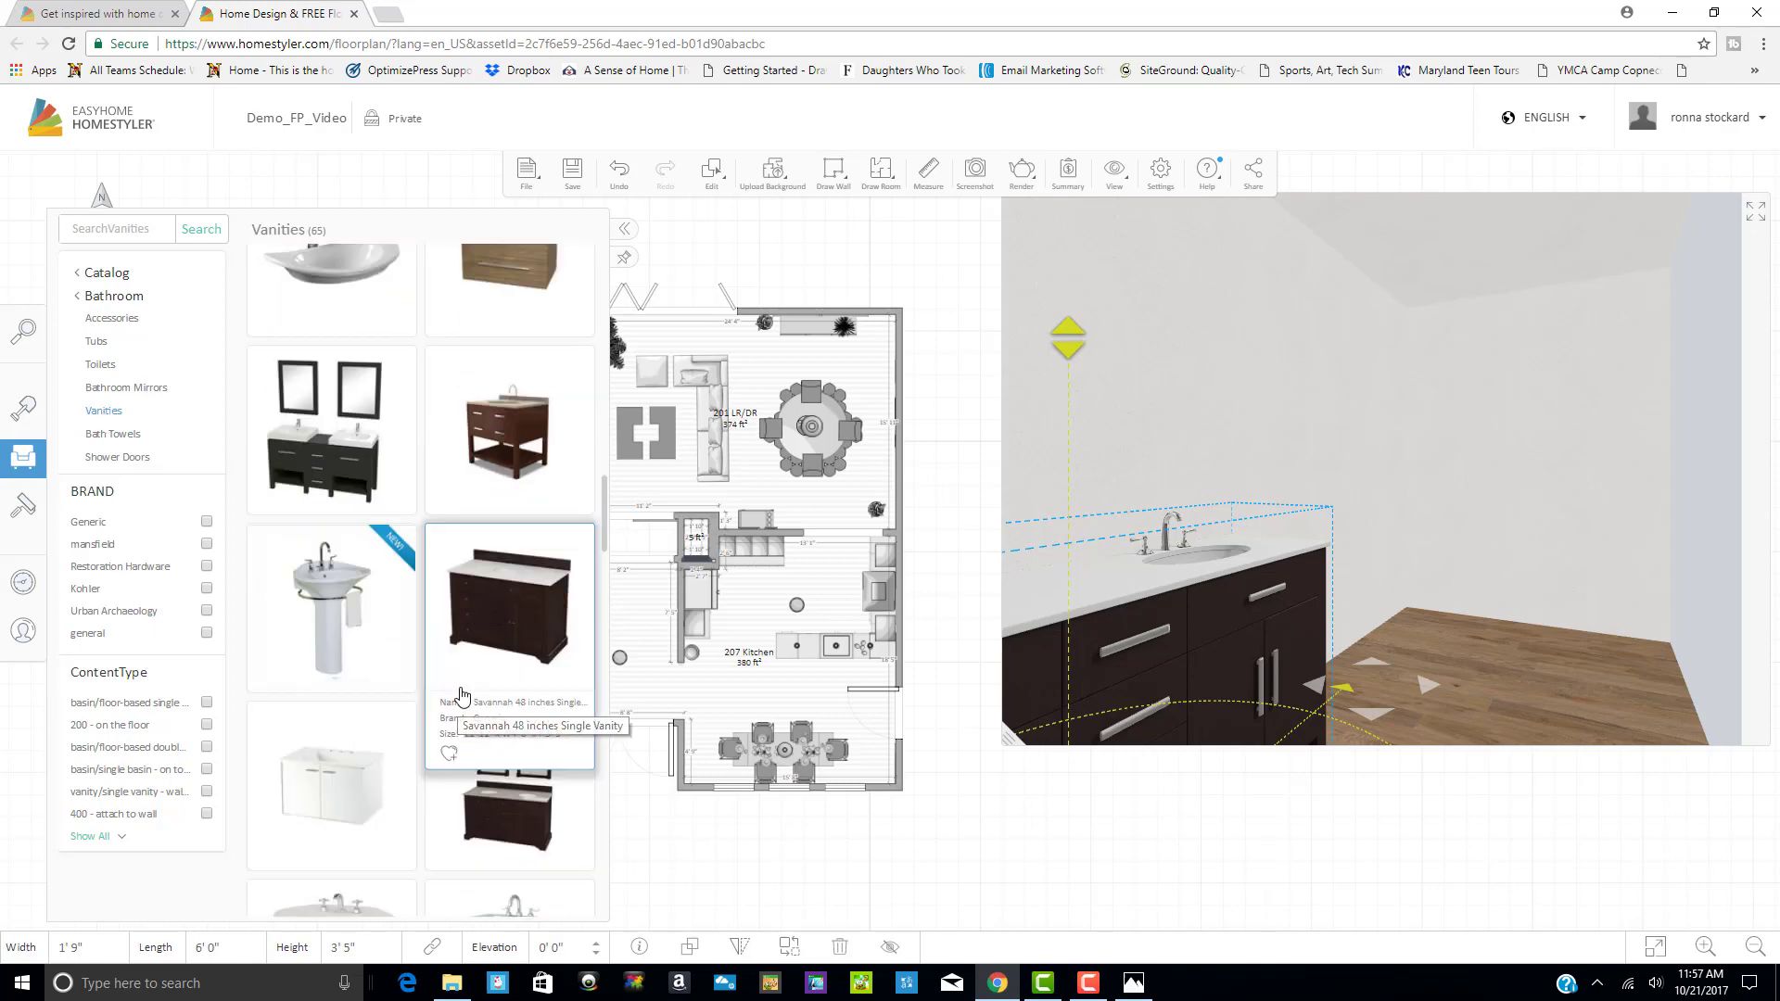
pyautogui.scroll(-10, 454, 691)
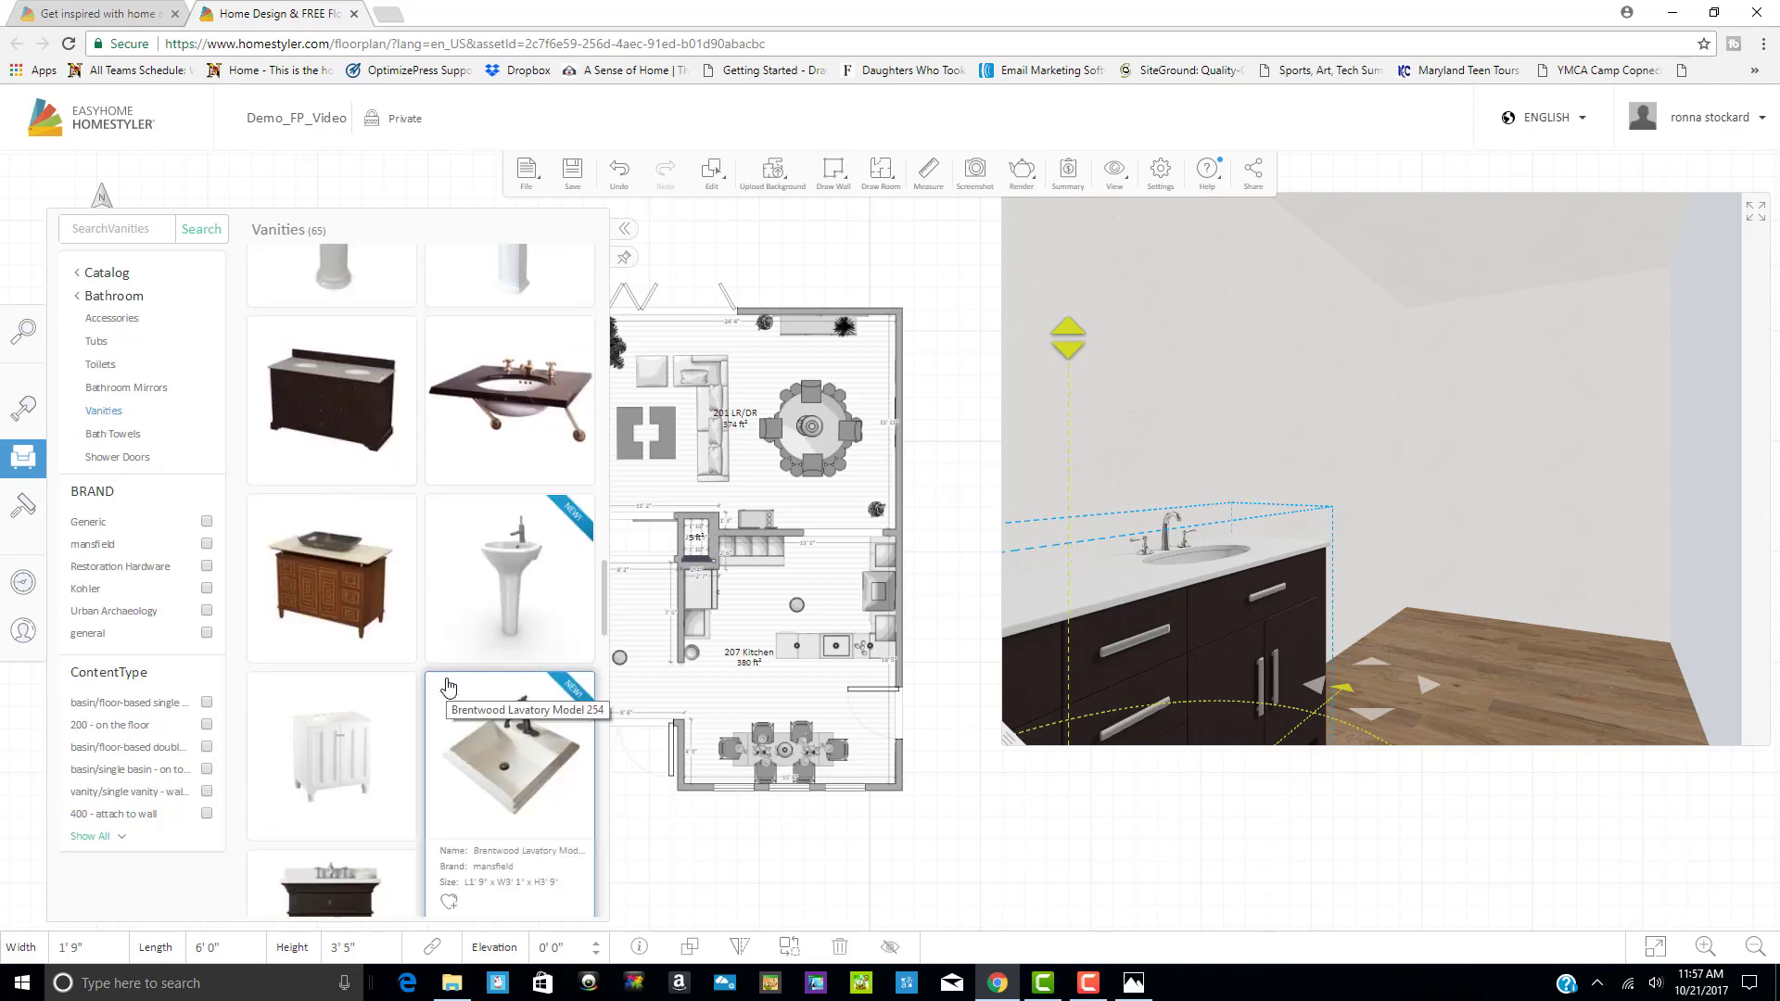
pyautogui.scroll(-4, 448, 686)
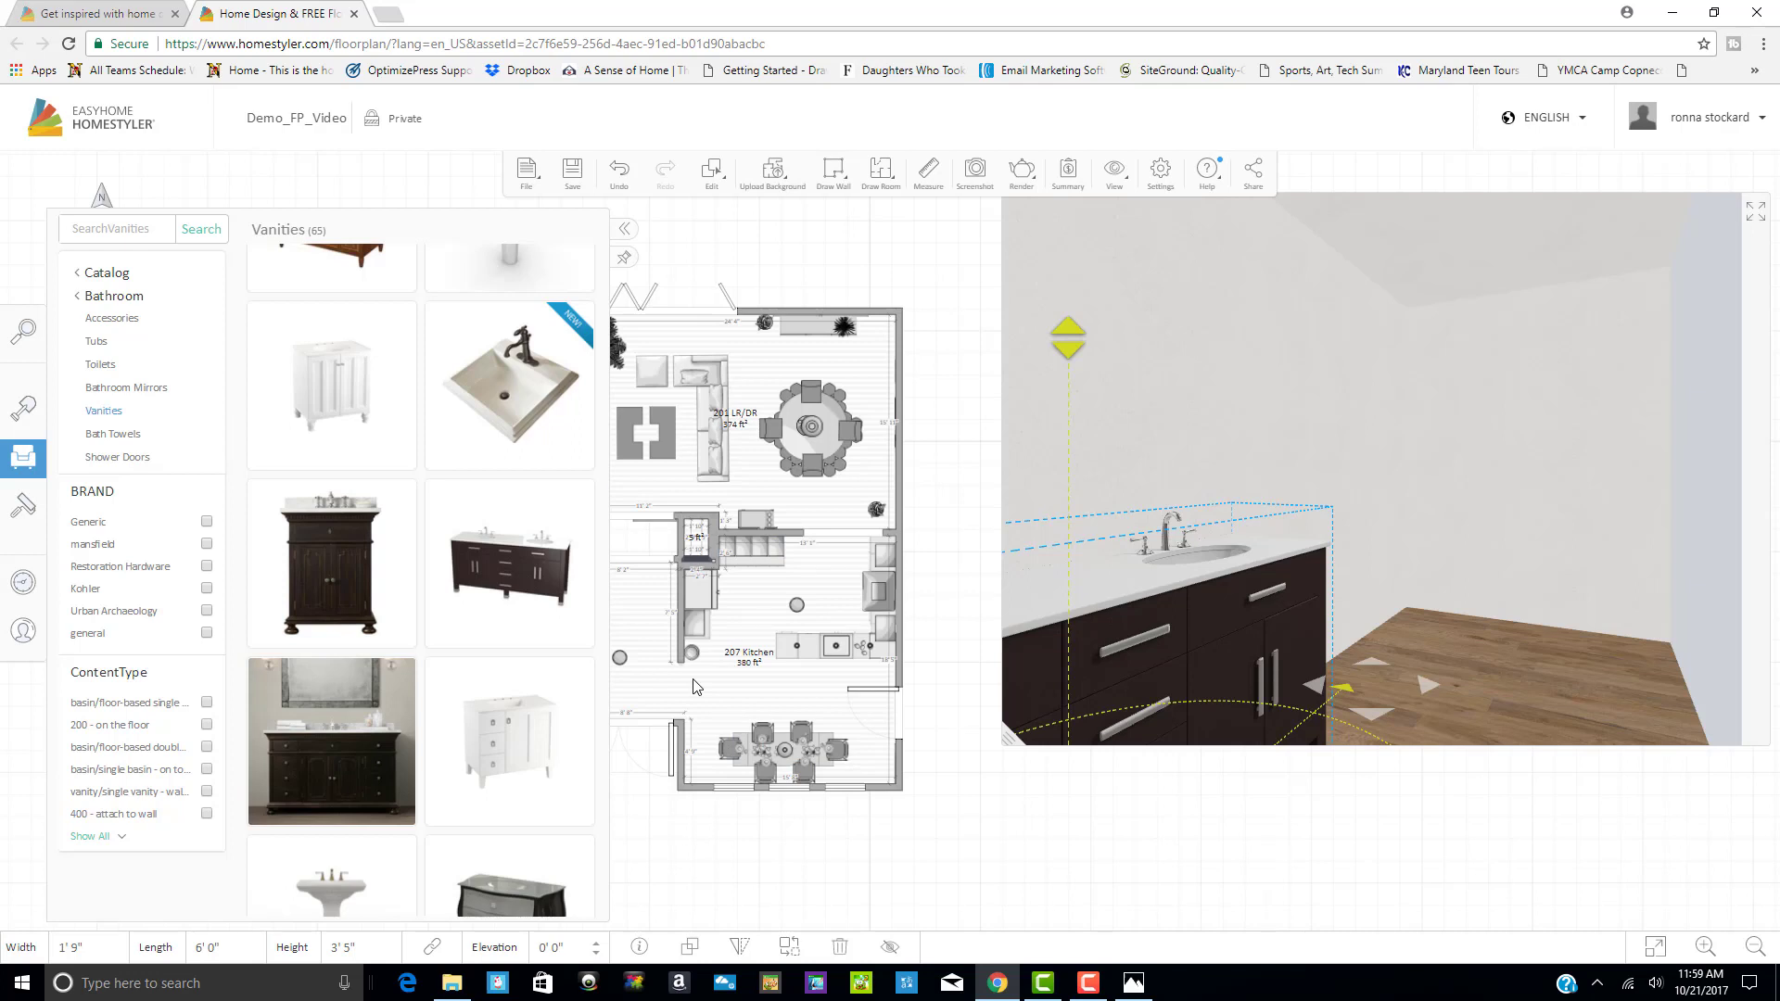
pyautogui.scroll(-3, 405, 621)
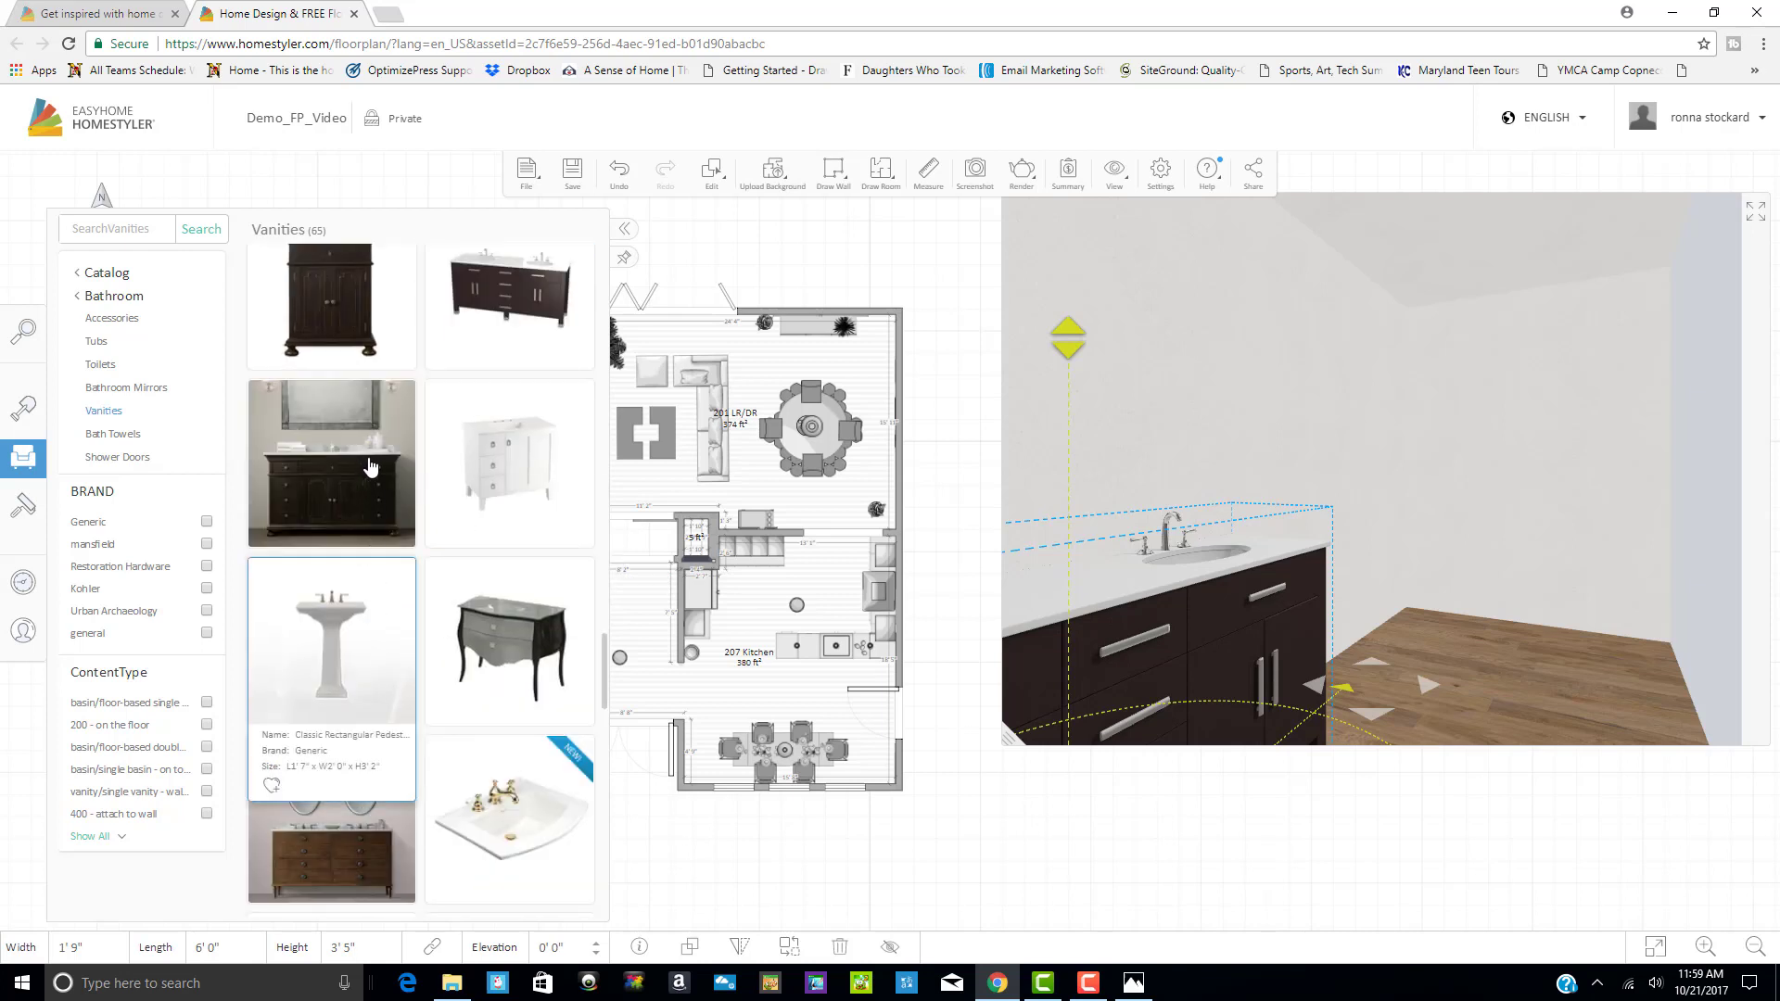
pyautogui.scroll(5, 357, 459)
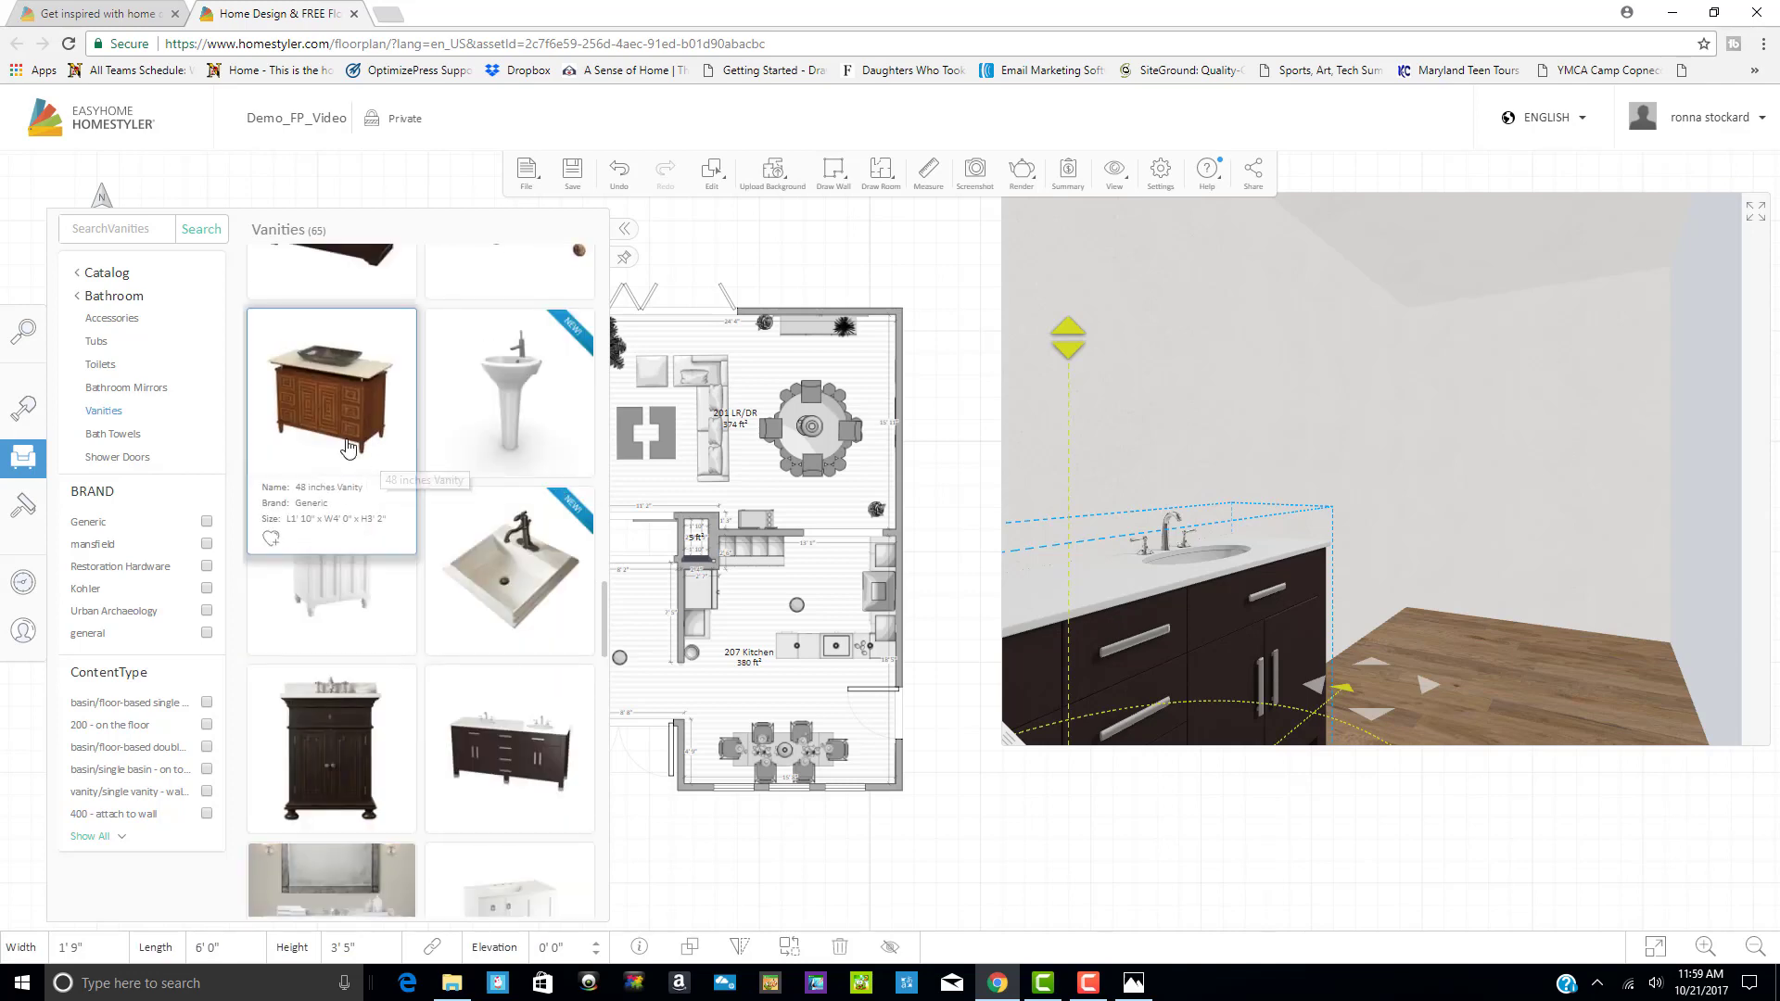
pyautogui.scroll(5, 446, 476)
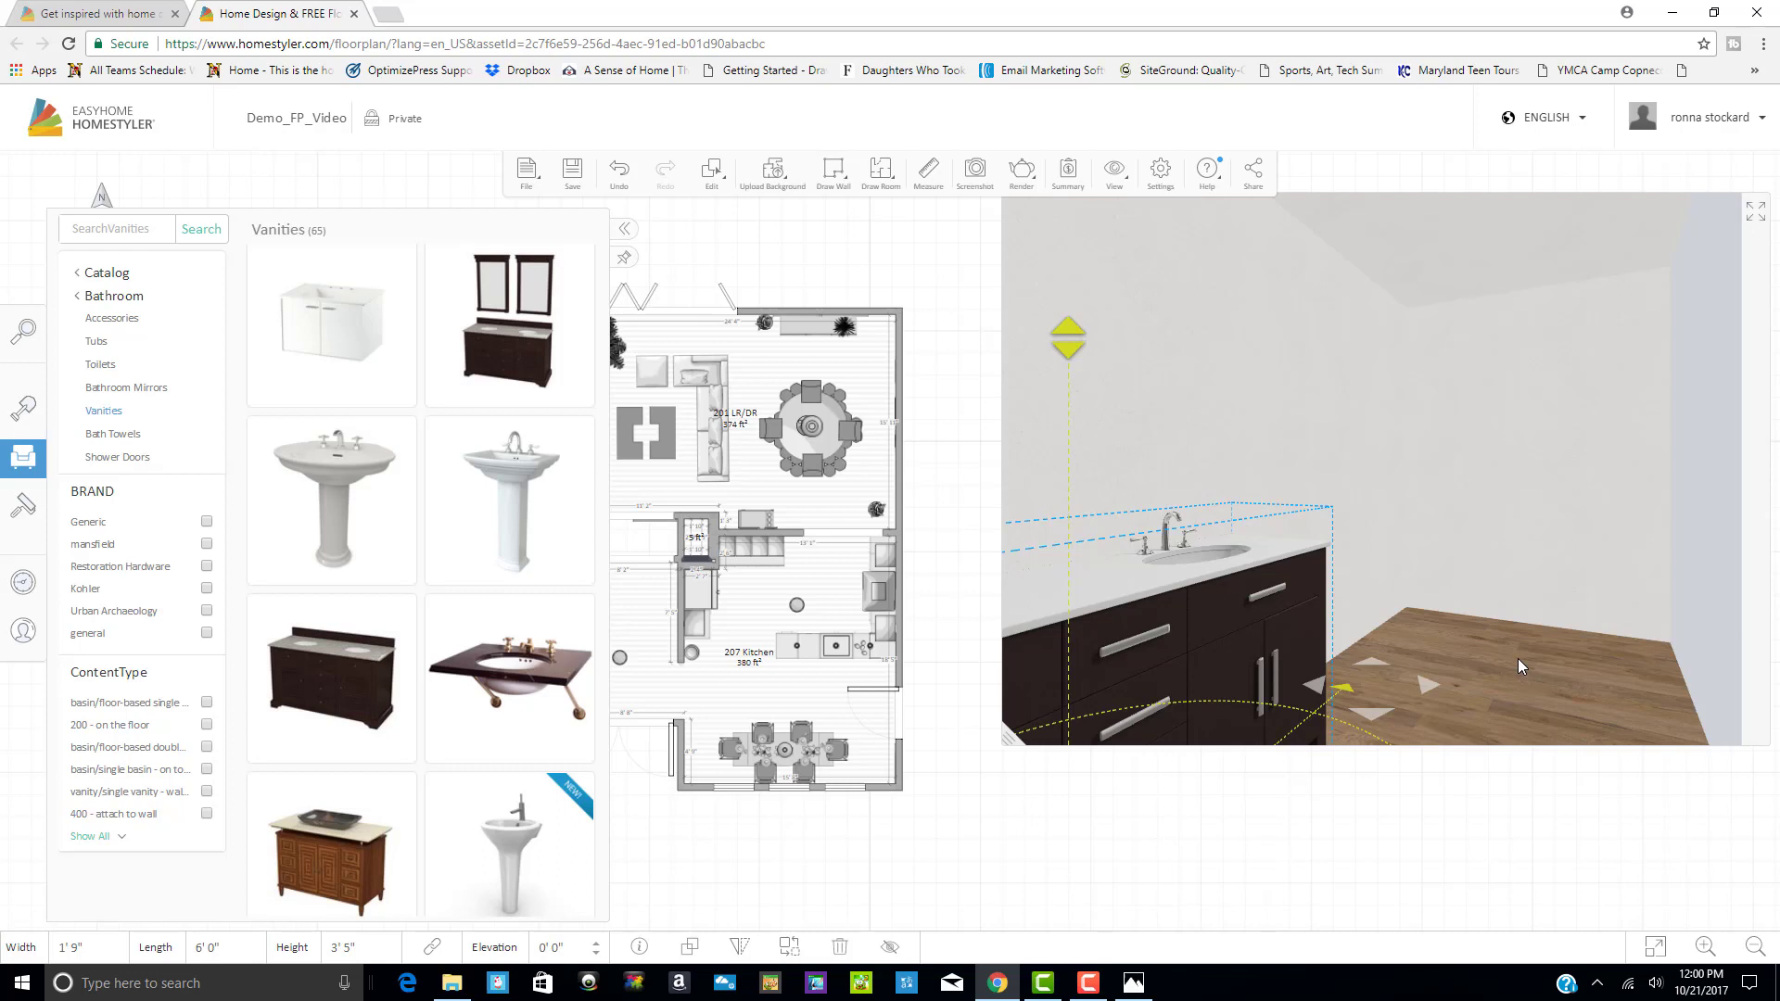
pyautogui.click(851, 854)
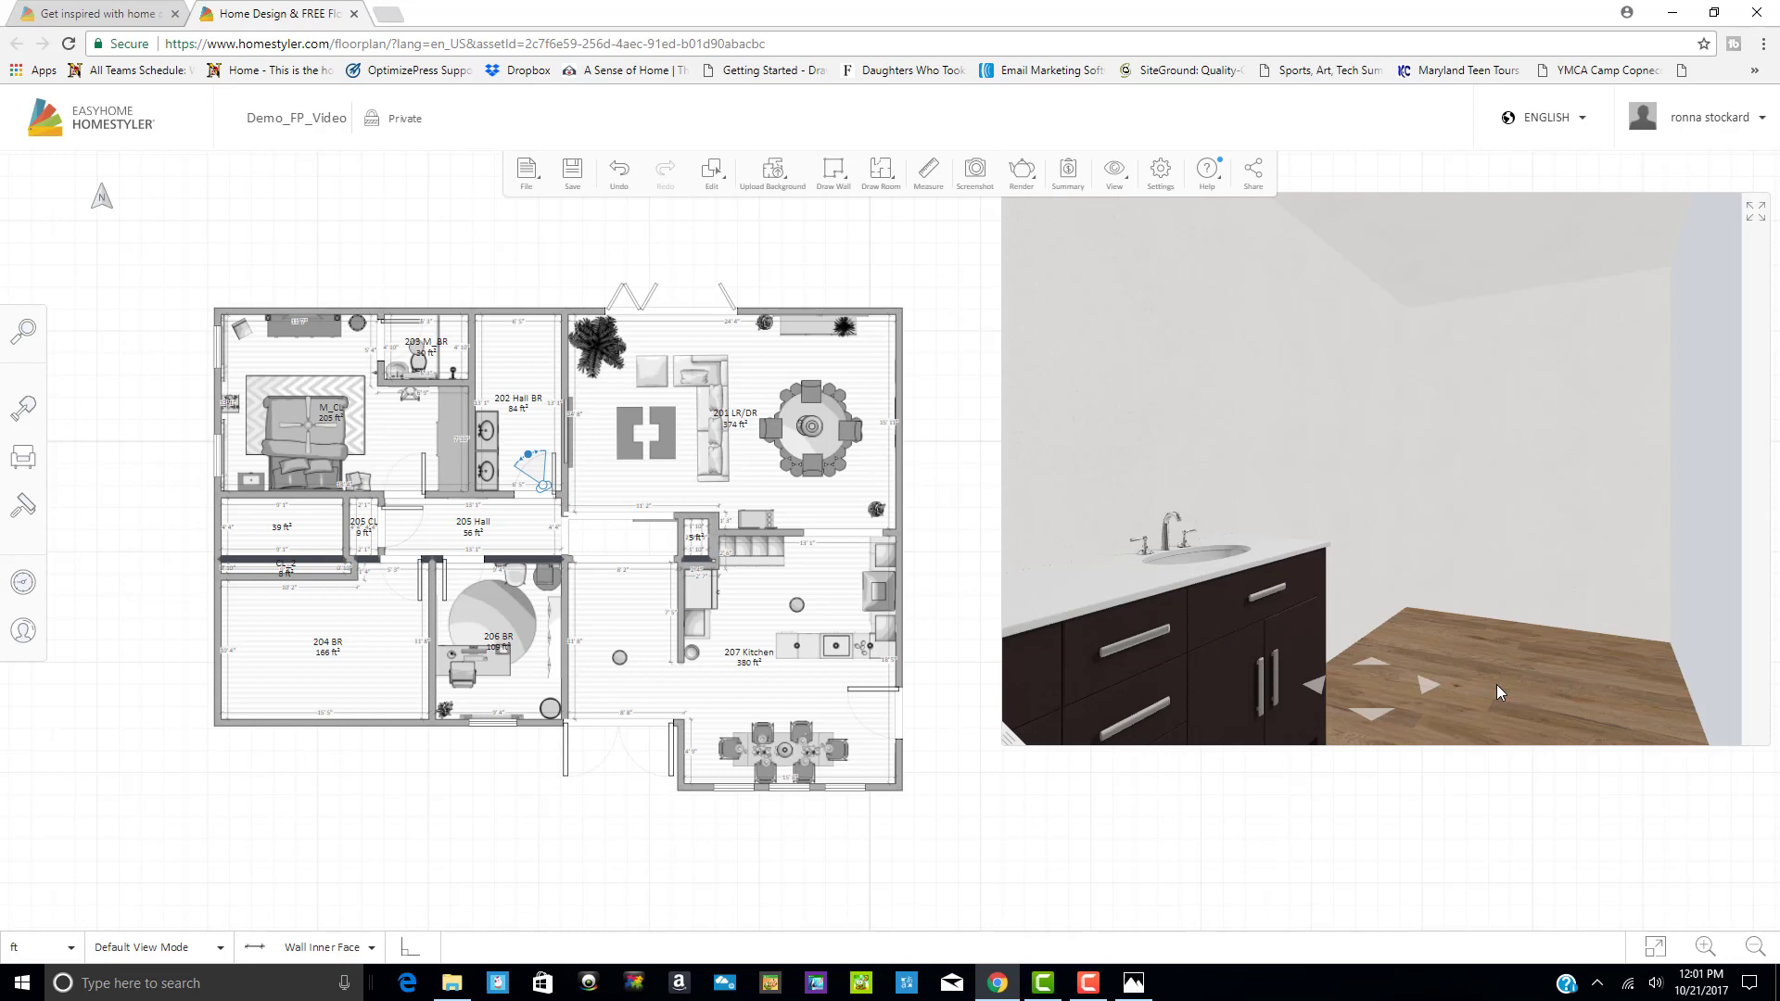
# Inspect the vanity's front and the wood floor in the enlarged 3D view, looking down toward the floor
pyautogui.click(1755, 218)
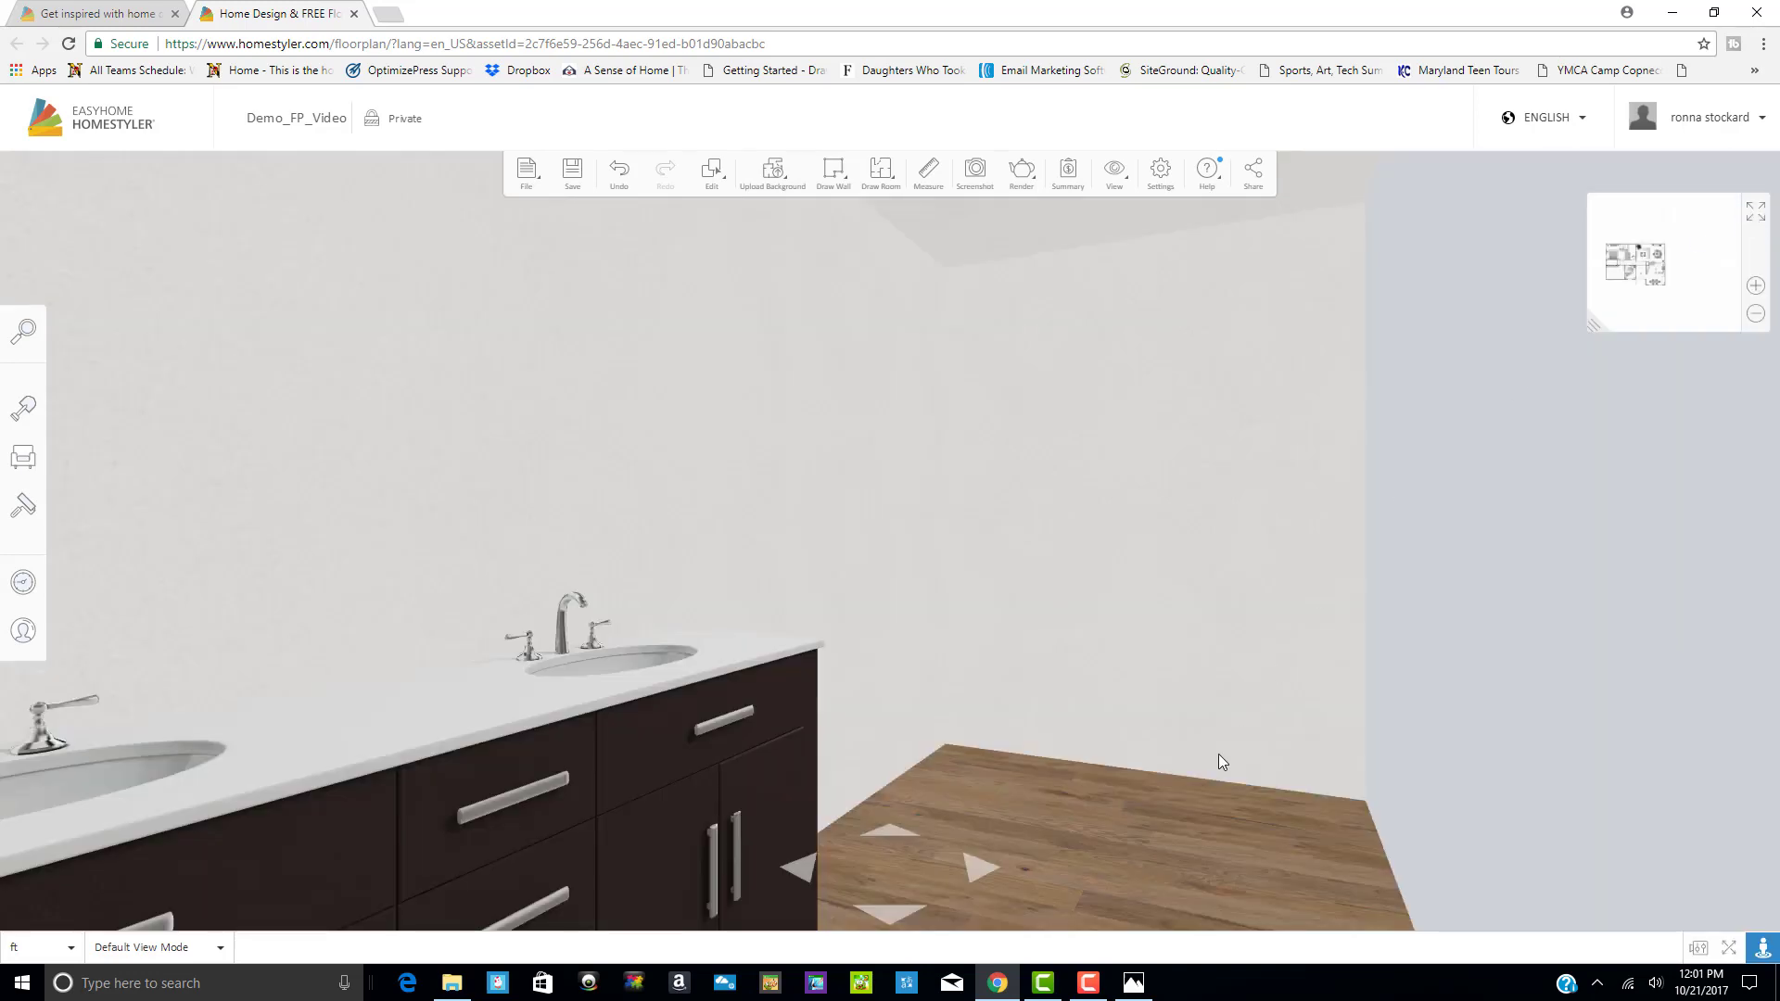
pyautogui.moveTo(1148, 654); pyautogui.dragTo(1155, 556)
pyautogui.moveTo(1141, 696); pyautogui.dragTo(1138, 642)
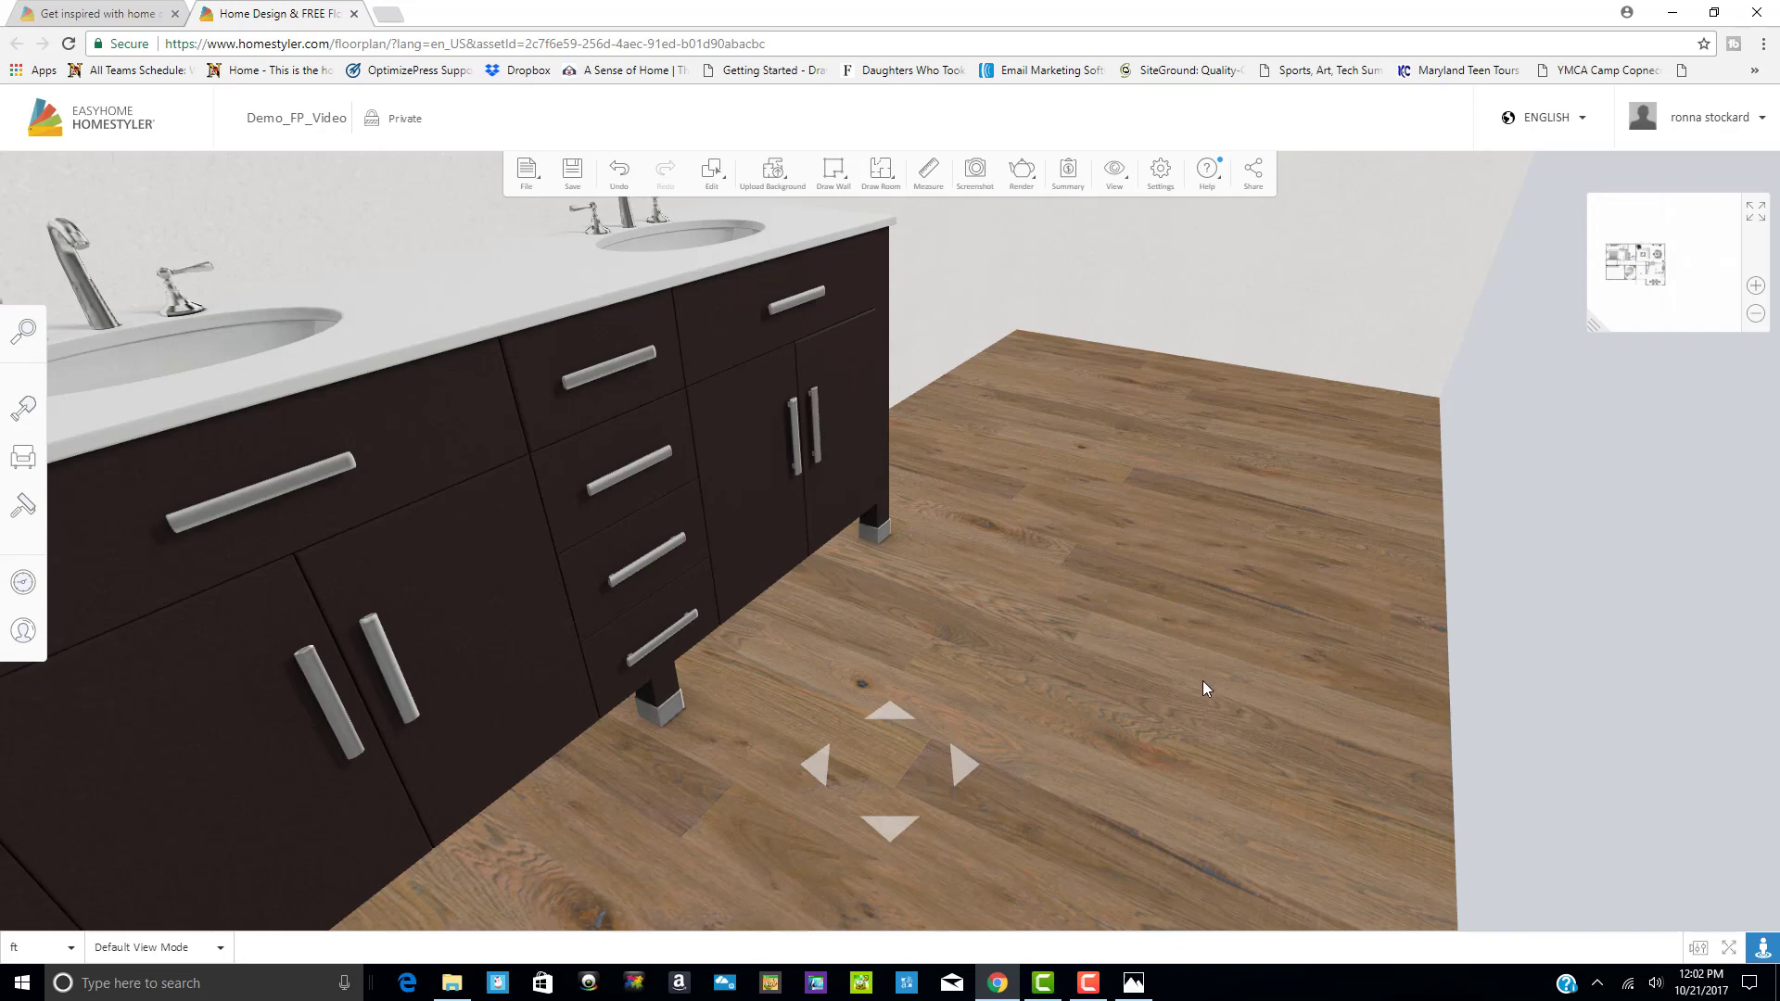
pyautogui.click(1757, 215)
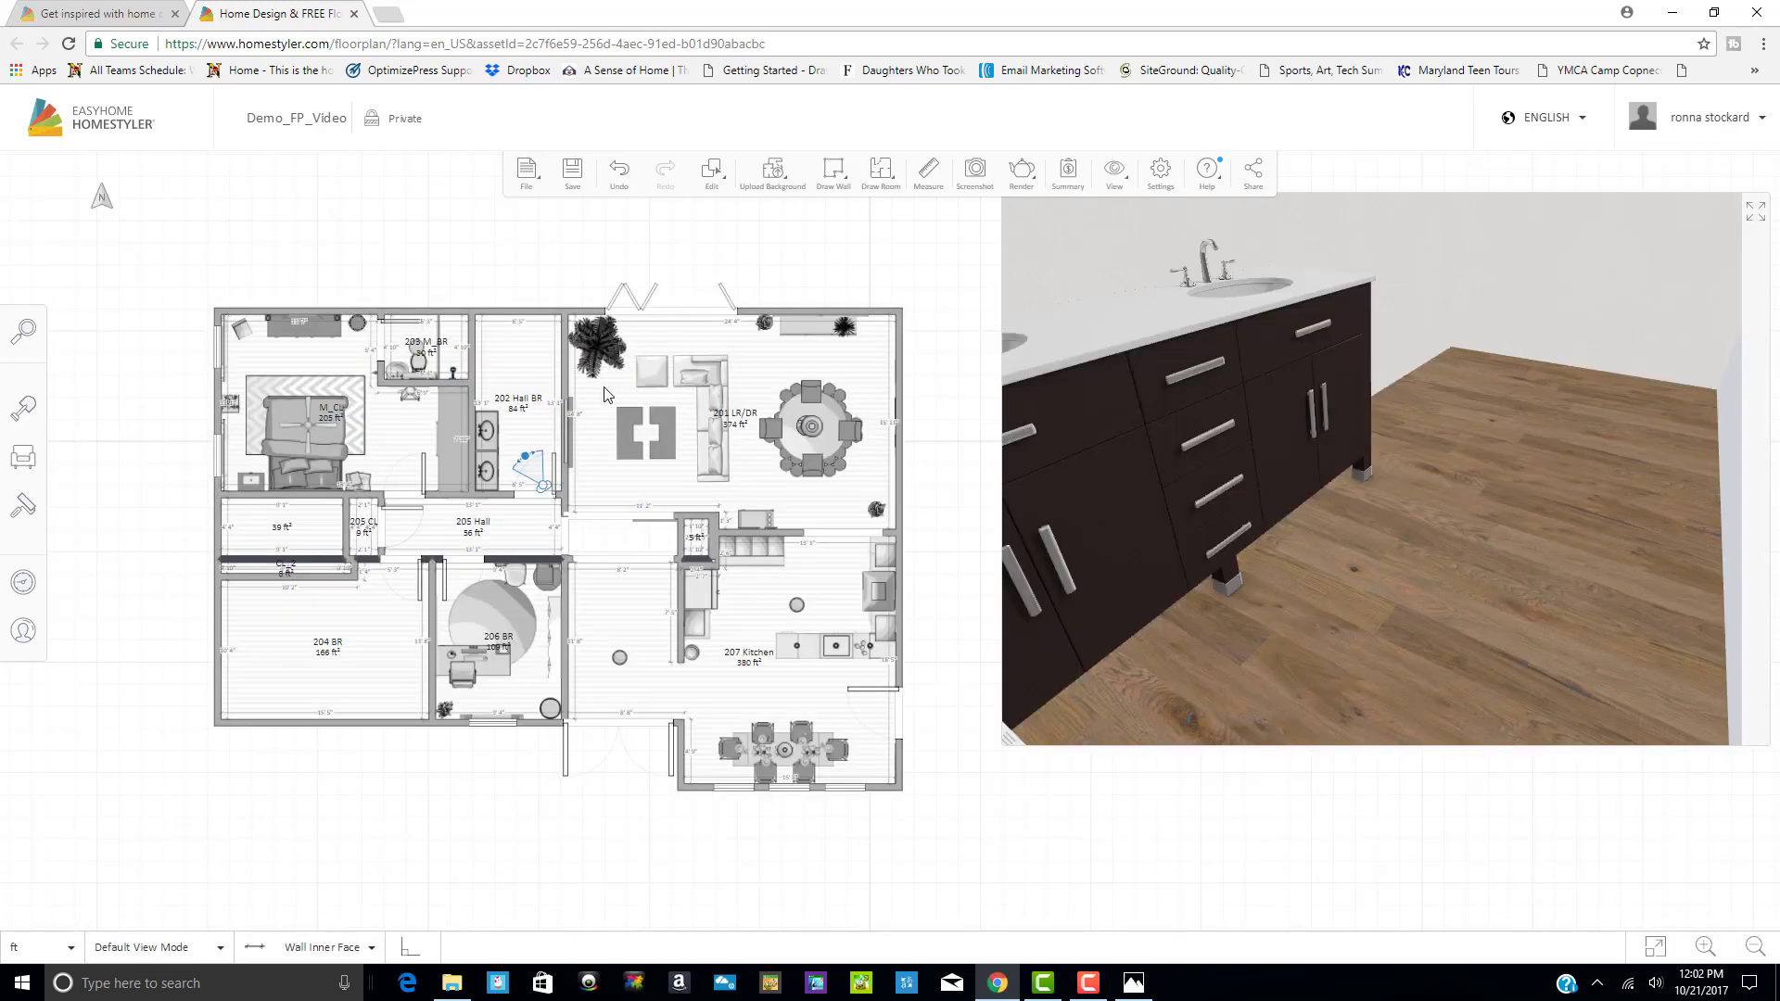
# Select the 202 Hall BR room on the floor plan and check its floor in the enlarged 3D view
pyautogui.click(531, 366)
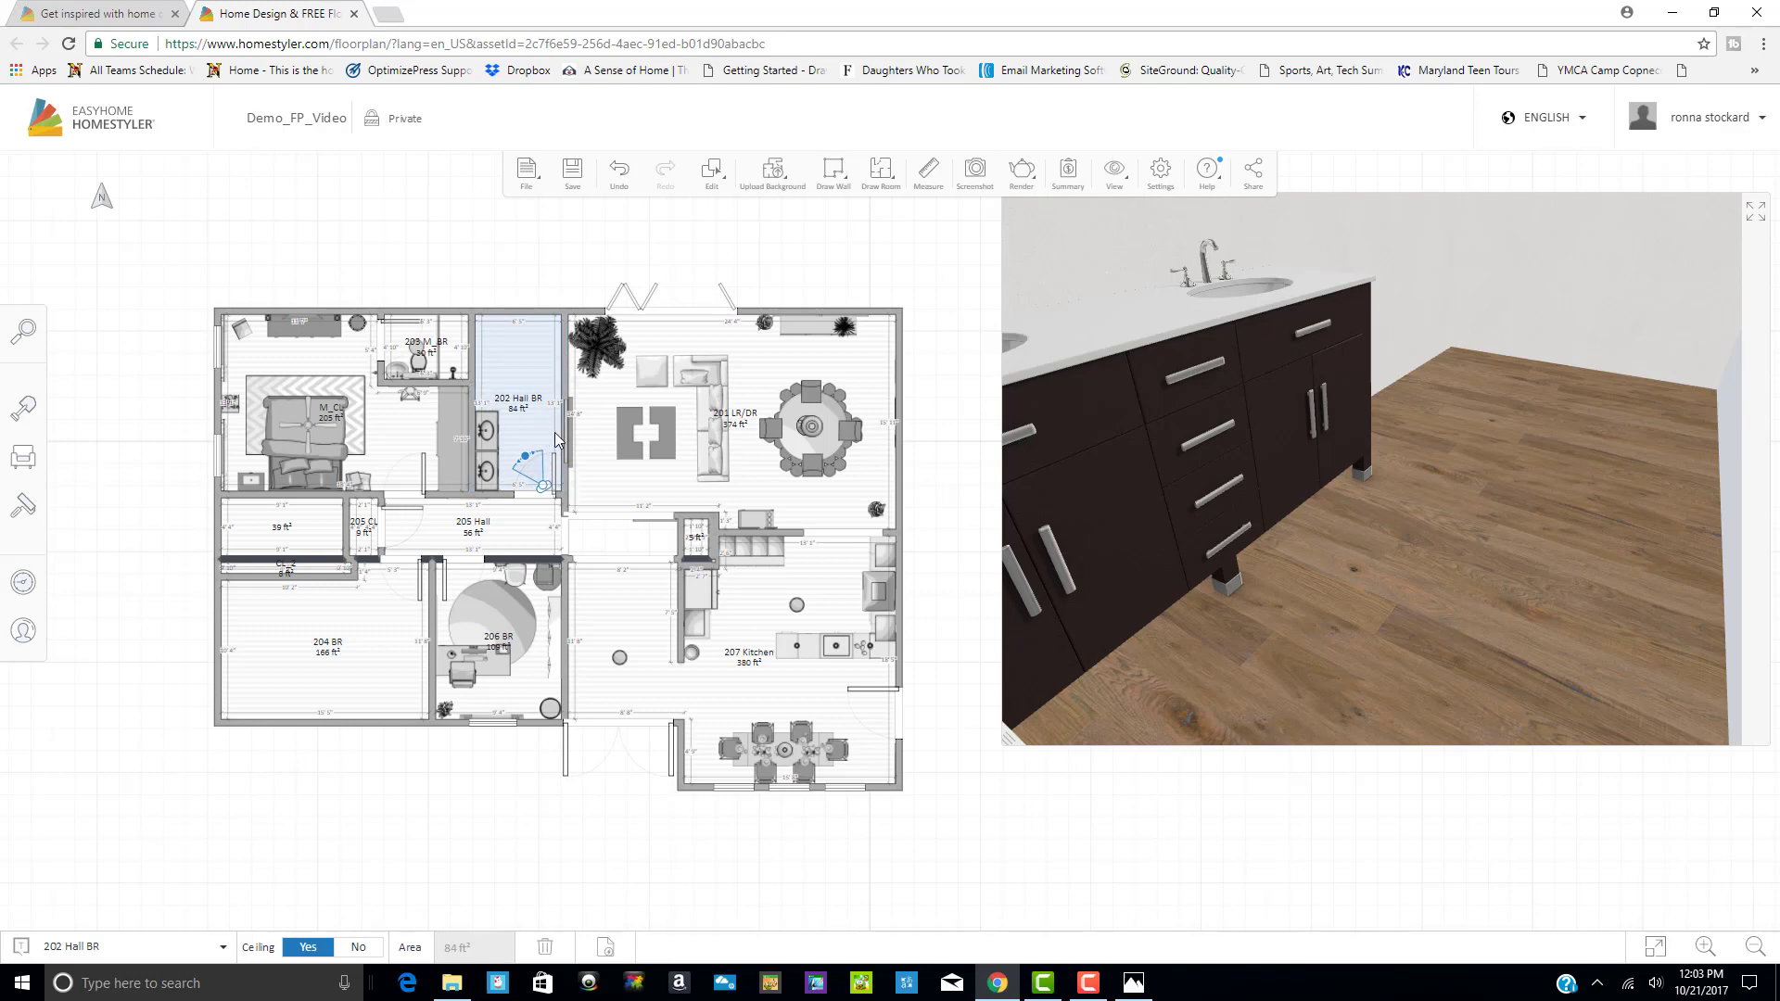
pyautogui.click(1755, 215)
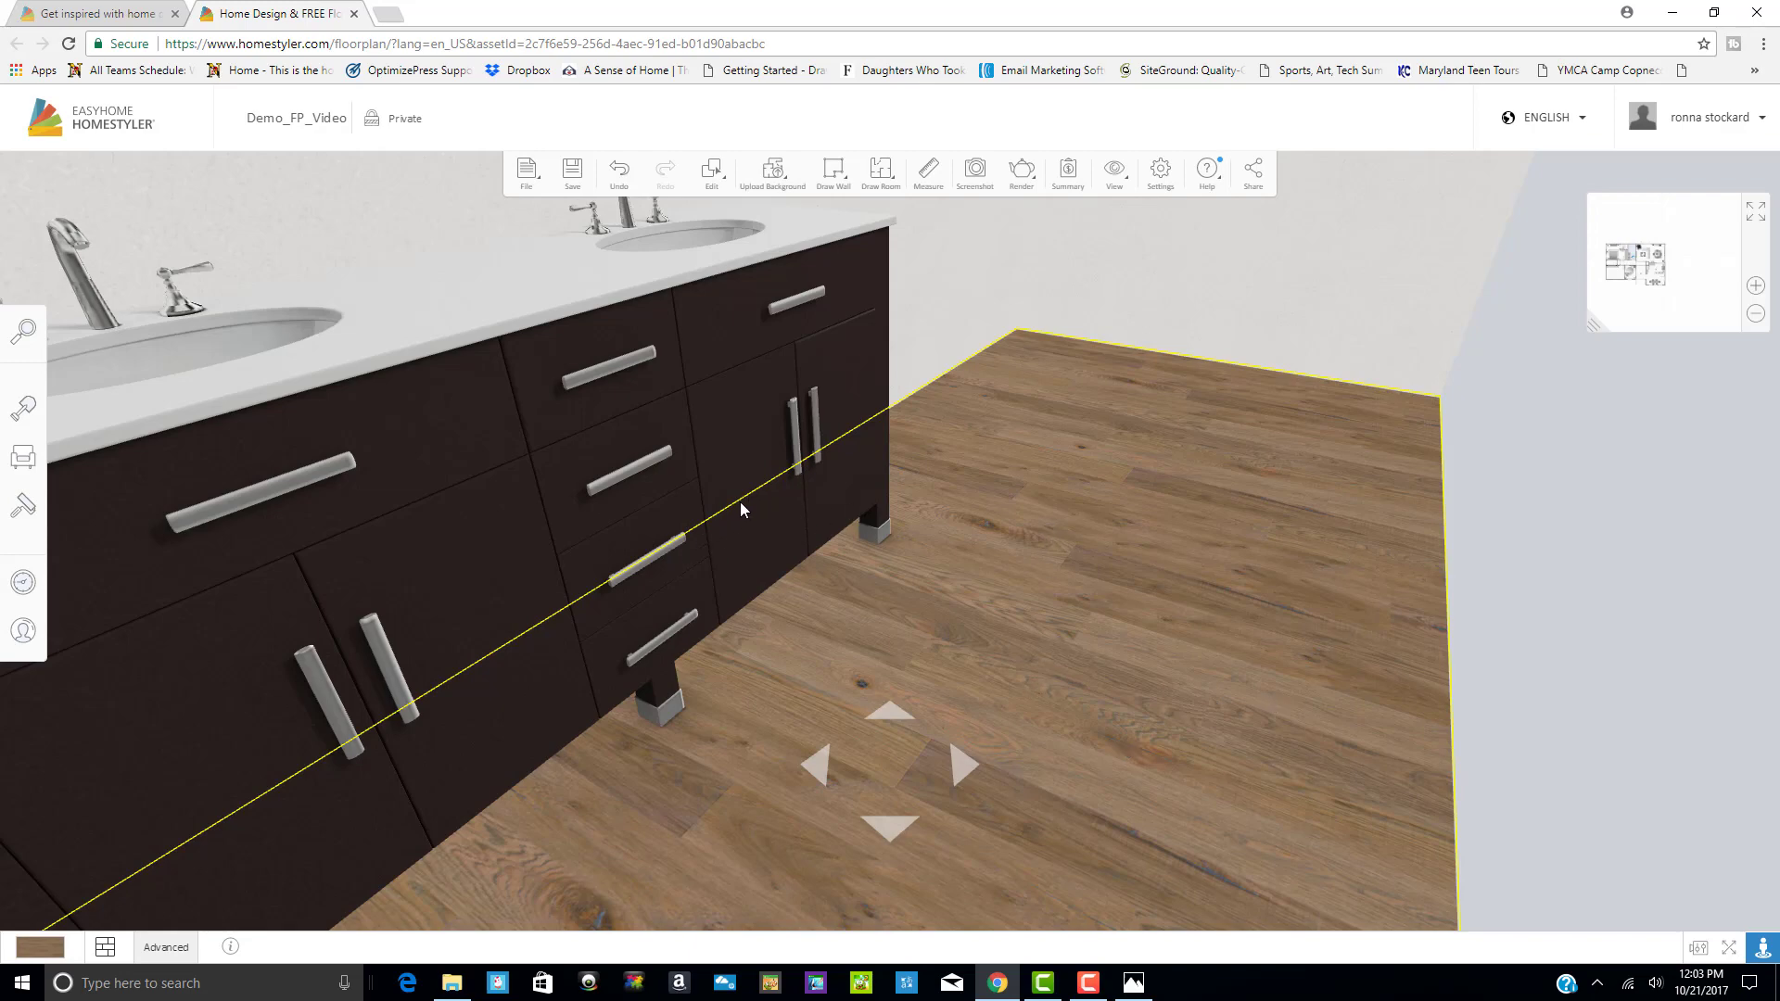
pyautogui.click(1757, 216)
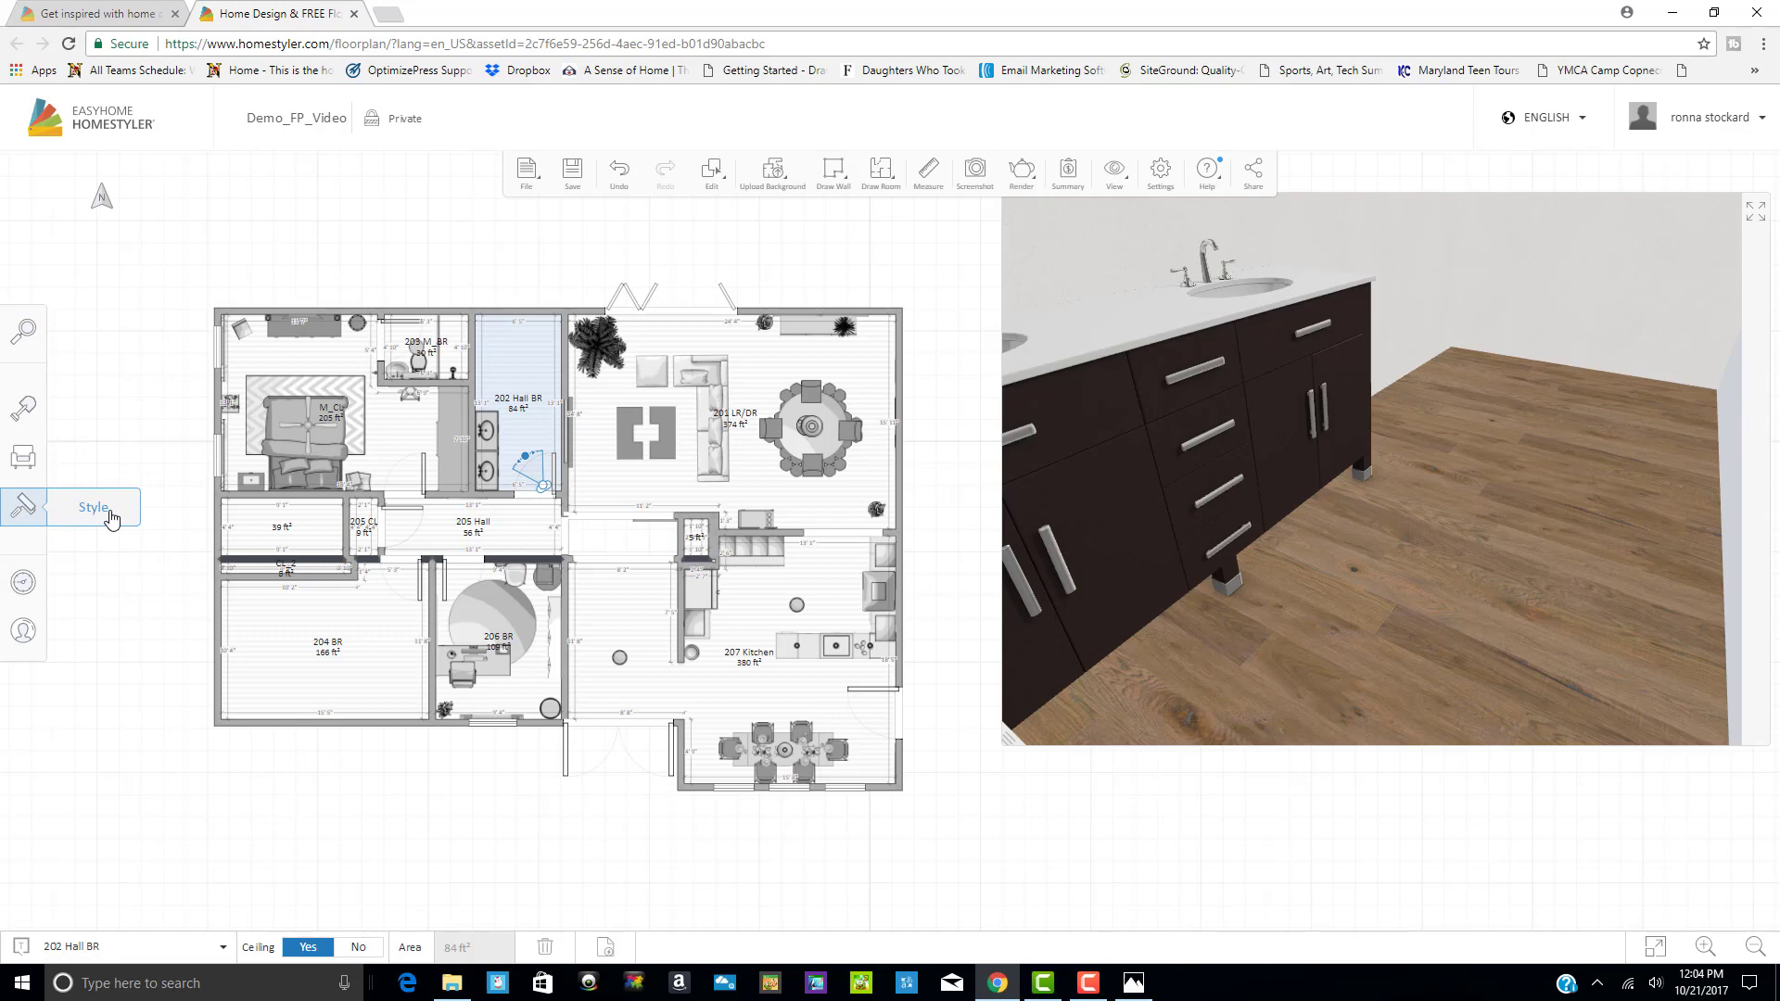
# Find the white and grey geometric marble pattern among the Tiles styles and apply it to the 202 Hall BR floor
pyautogui.click(110, 518)
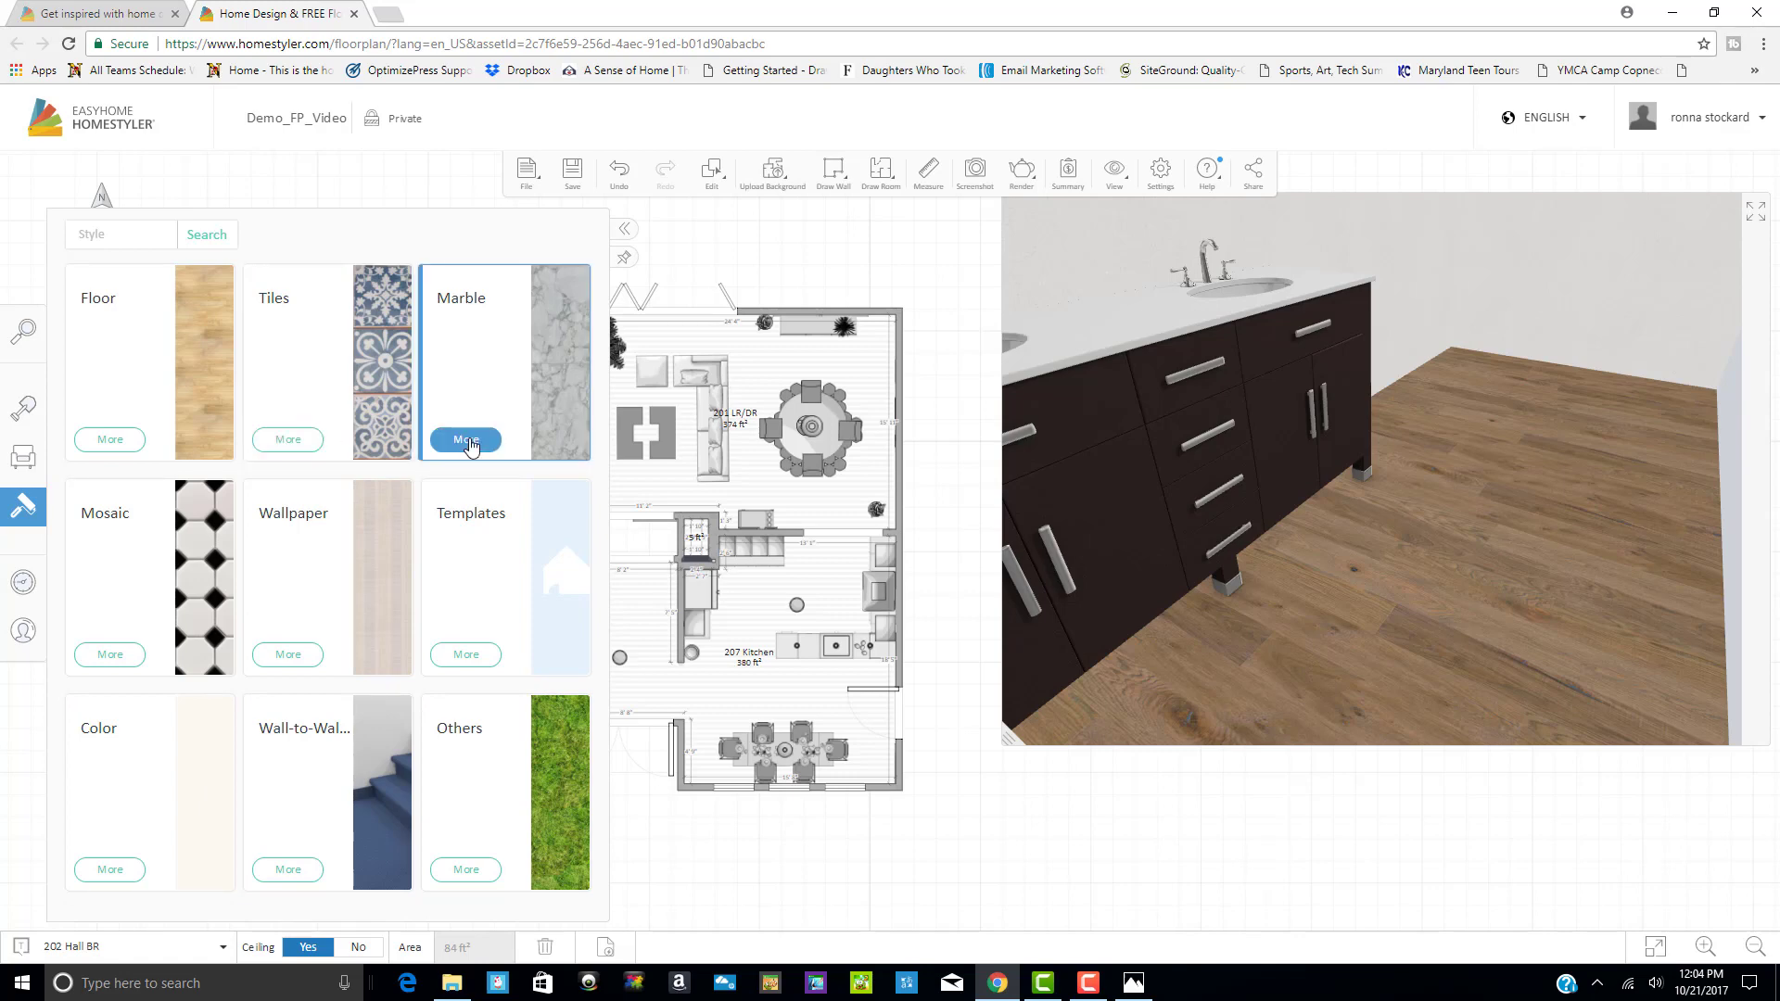
pyautogui.click(286, 441)
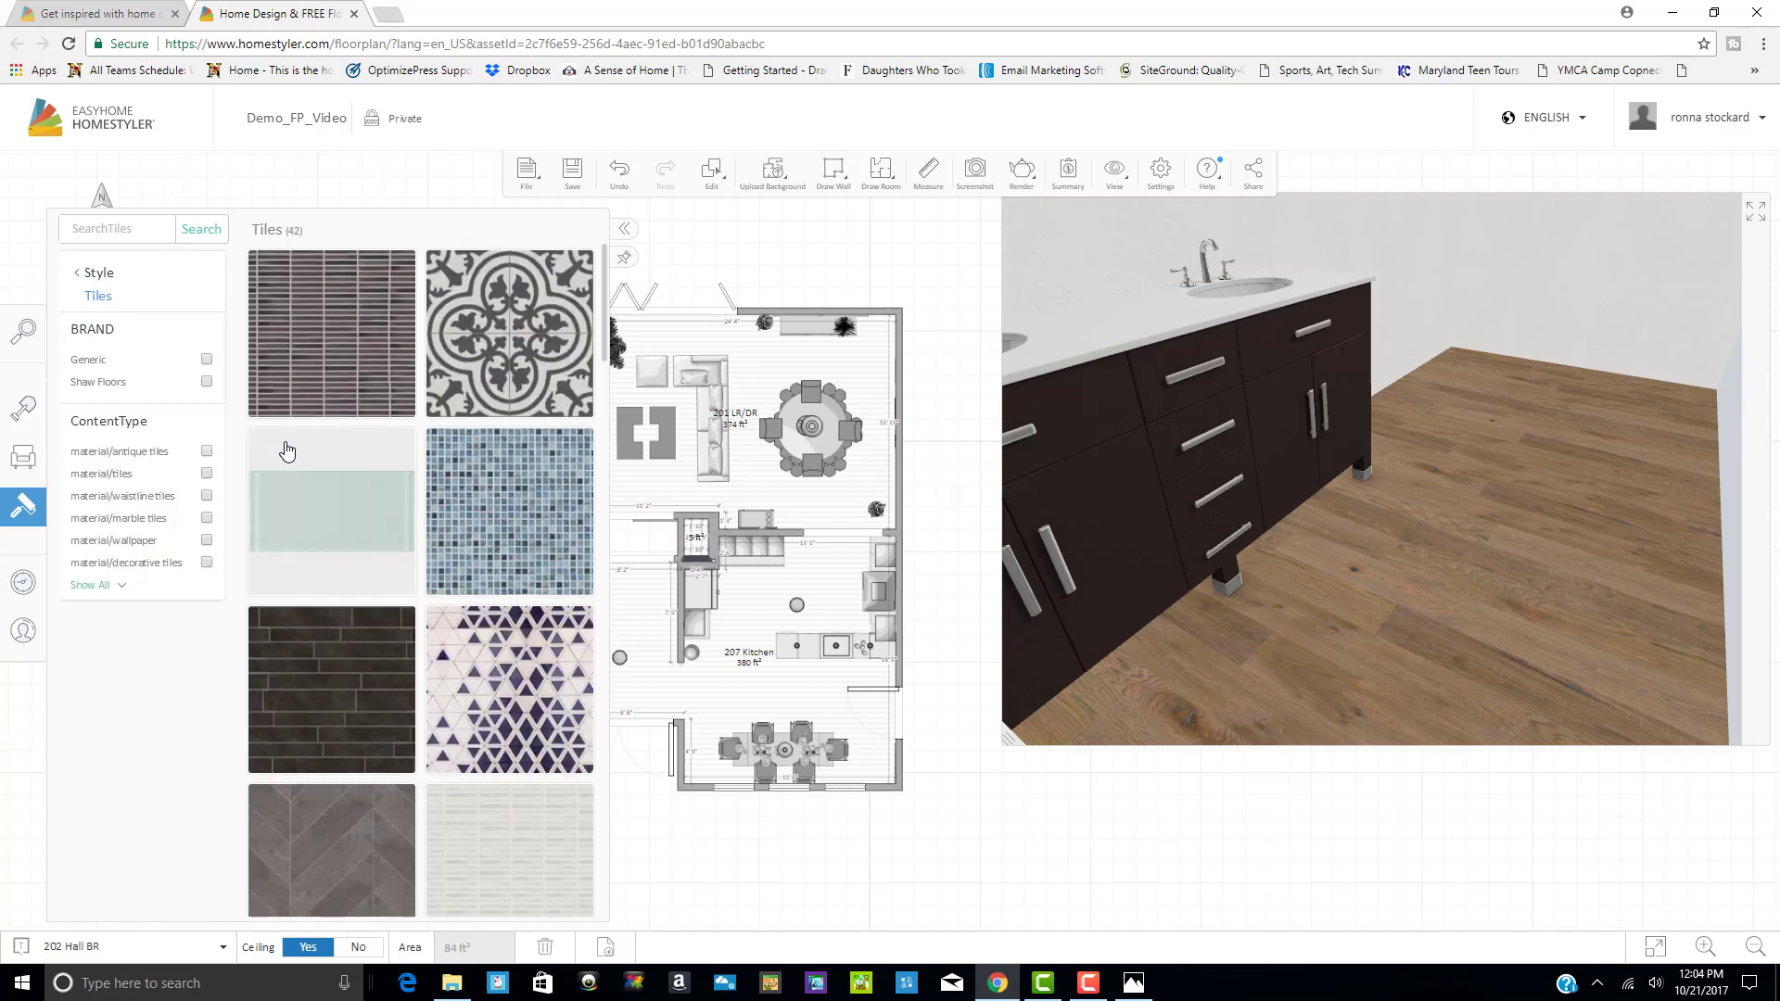
pyautogui.moveTo(293, 436)
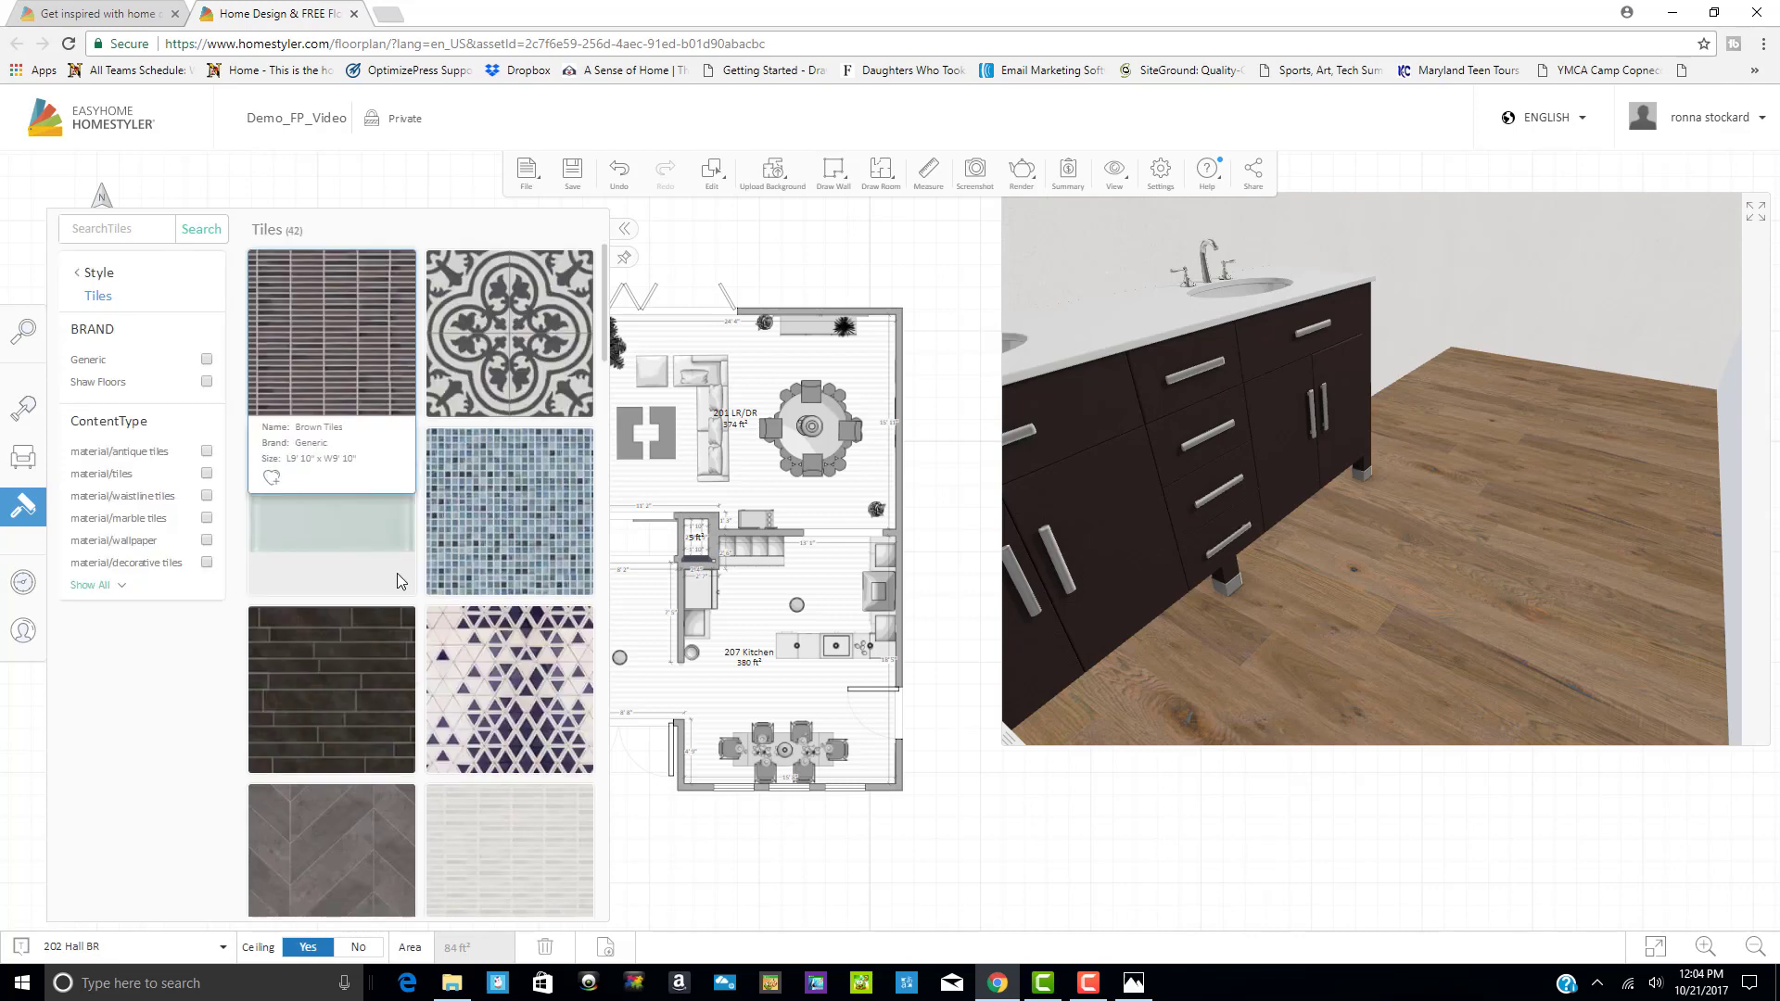
pyautogui.scroll(-1, 397, 575)
pyautogui.scroll(-3, 396, 575)
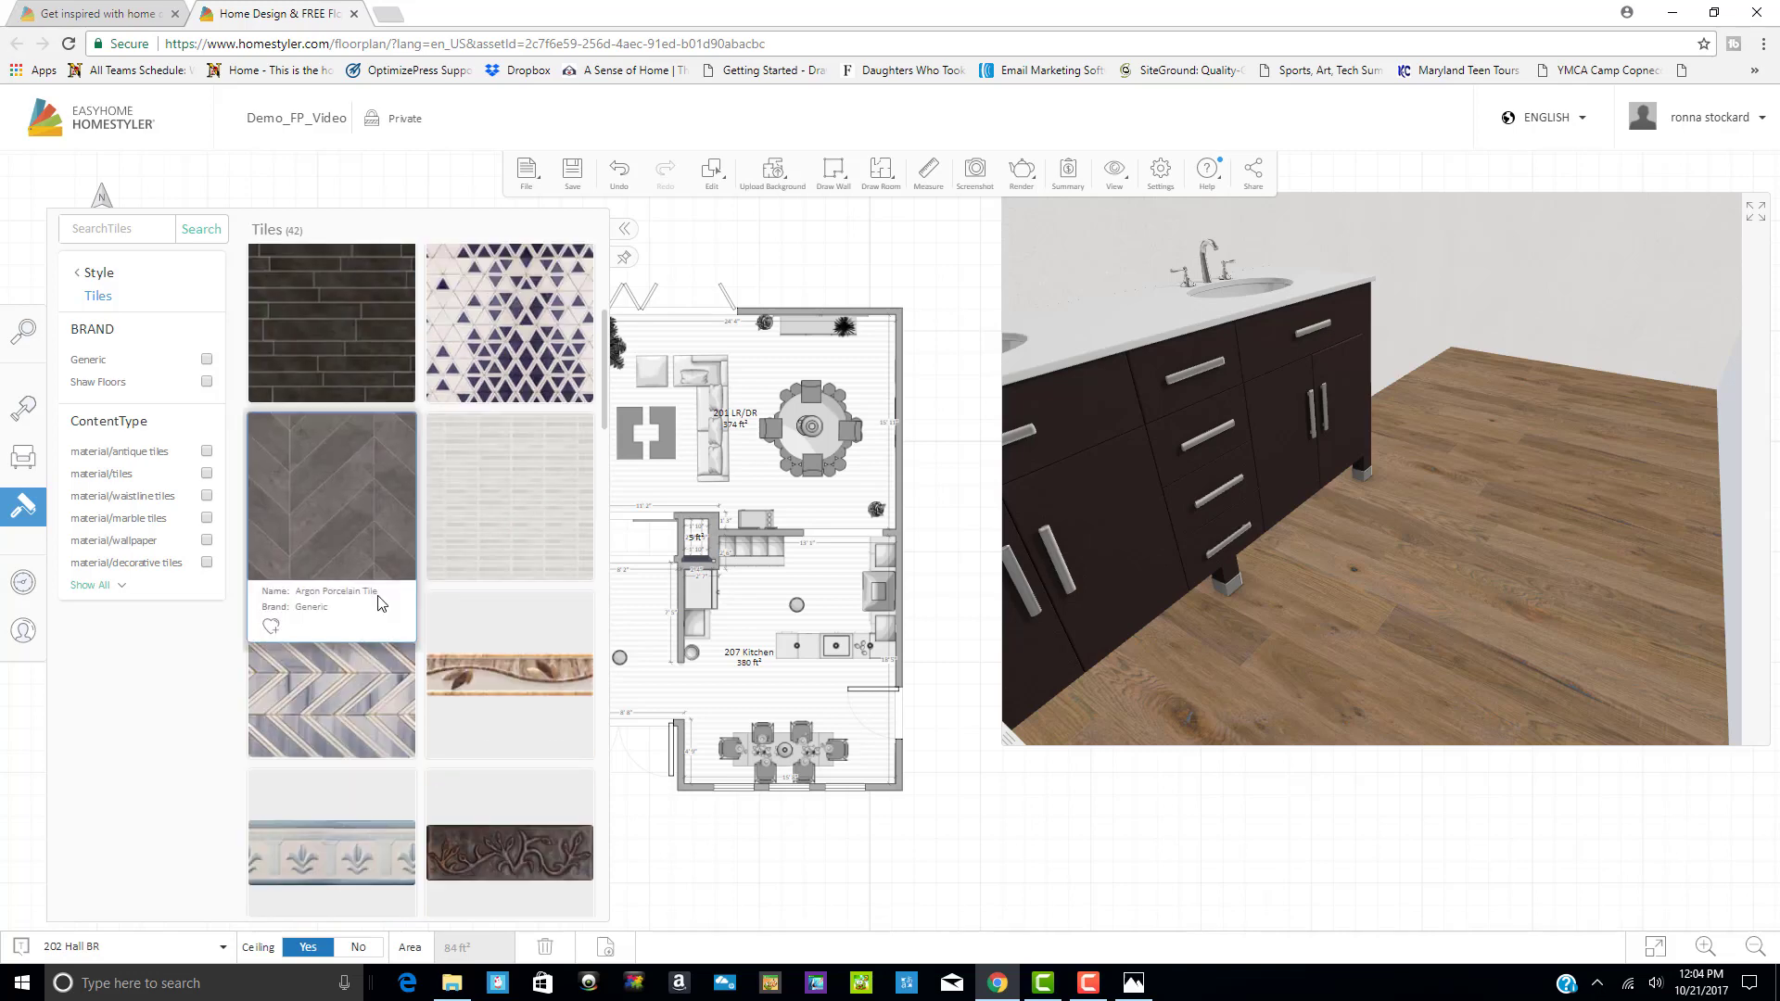
pyautogui.scroll(-2, 376, 595)
pyautogui.scroll(-3, 376, 595)
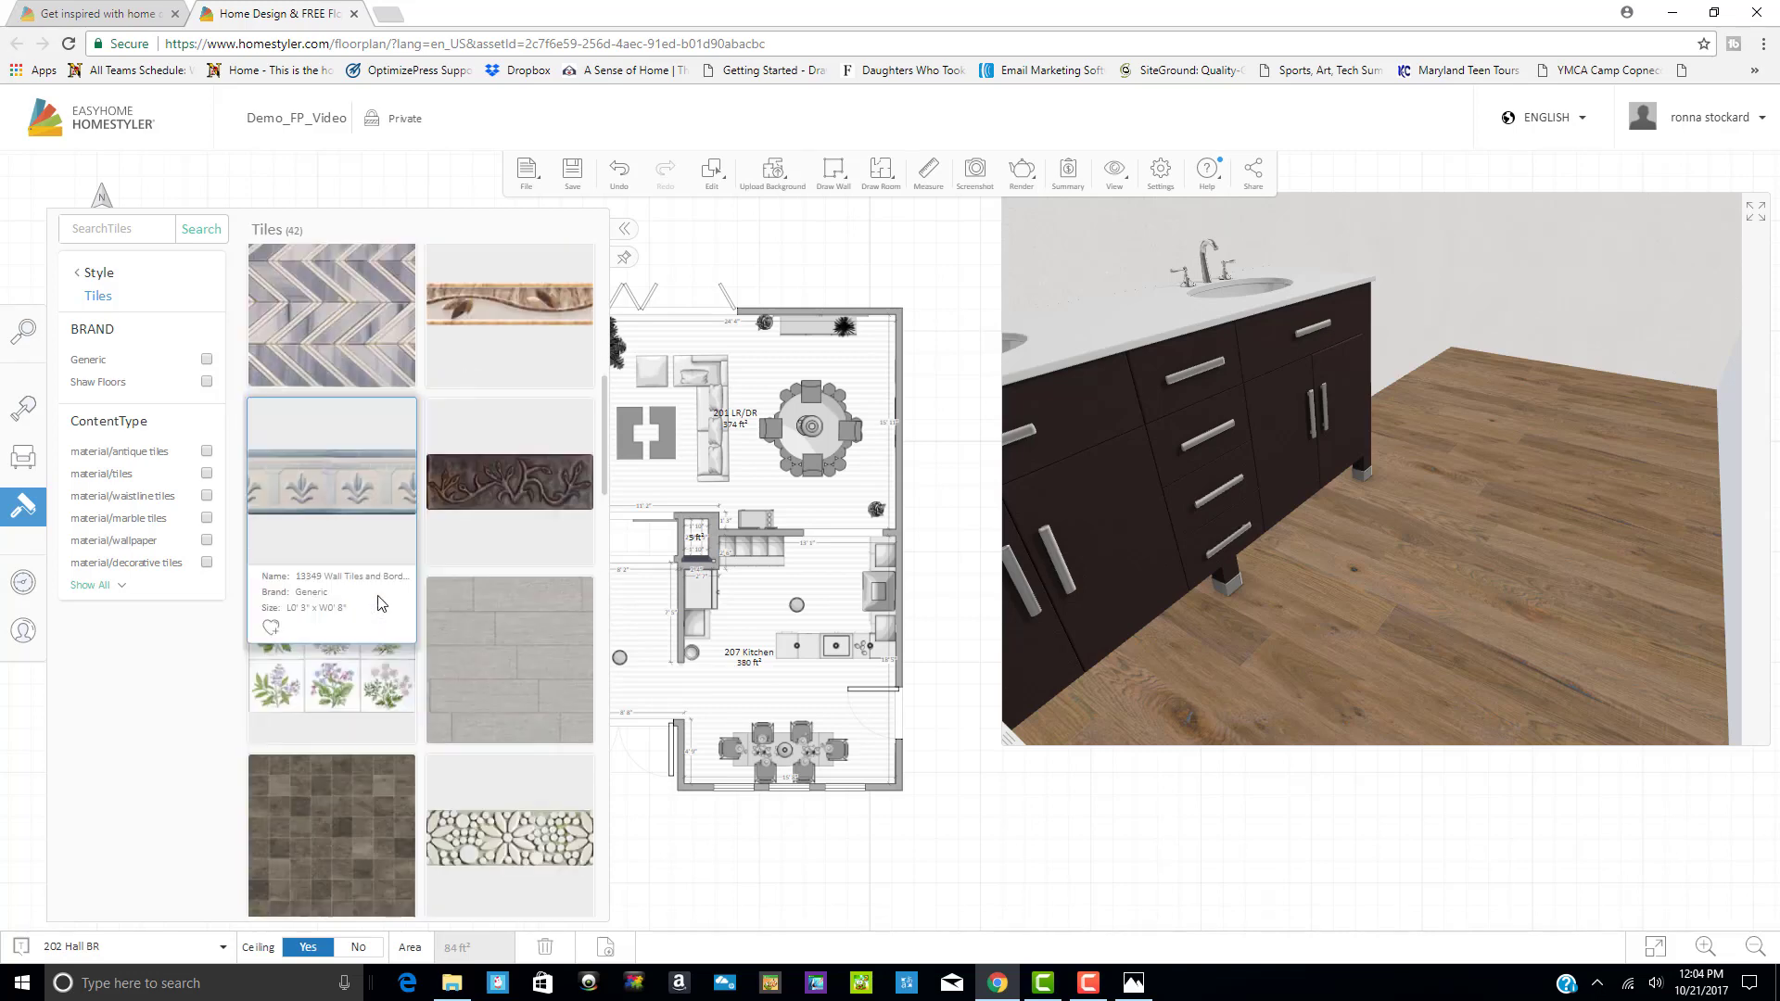
pyautogui.scroll(-4, 492, 628)
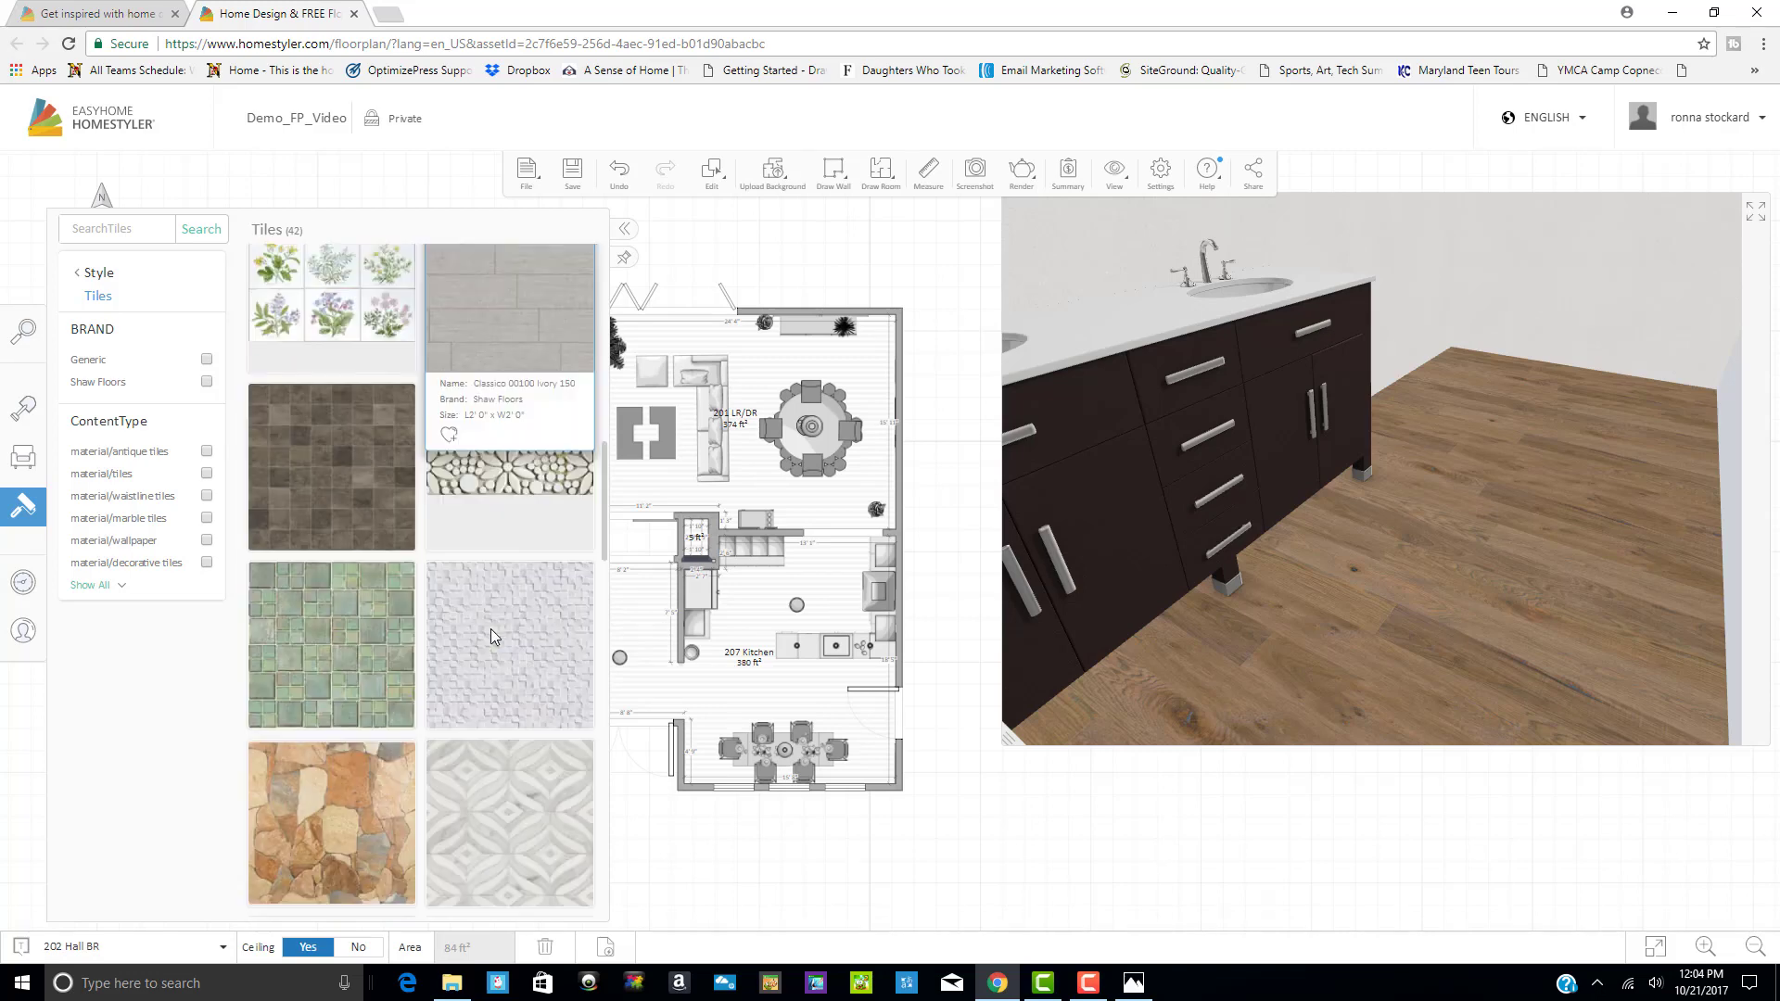
pyautogui.scroll(-2, 492, 629)
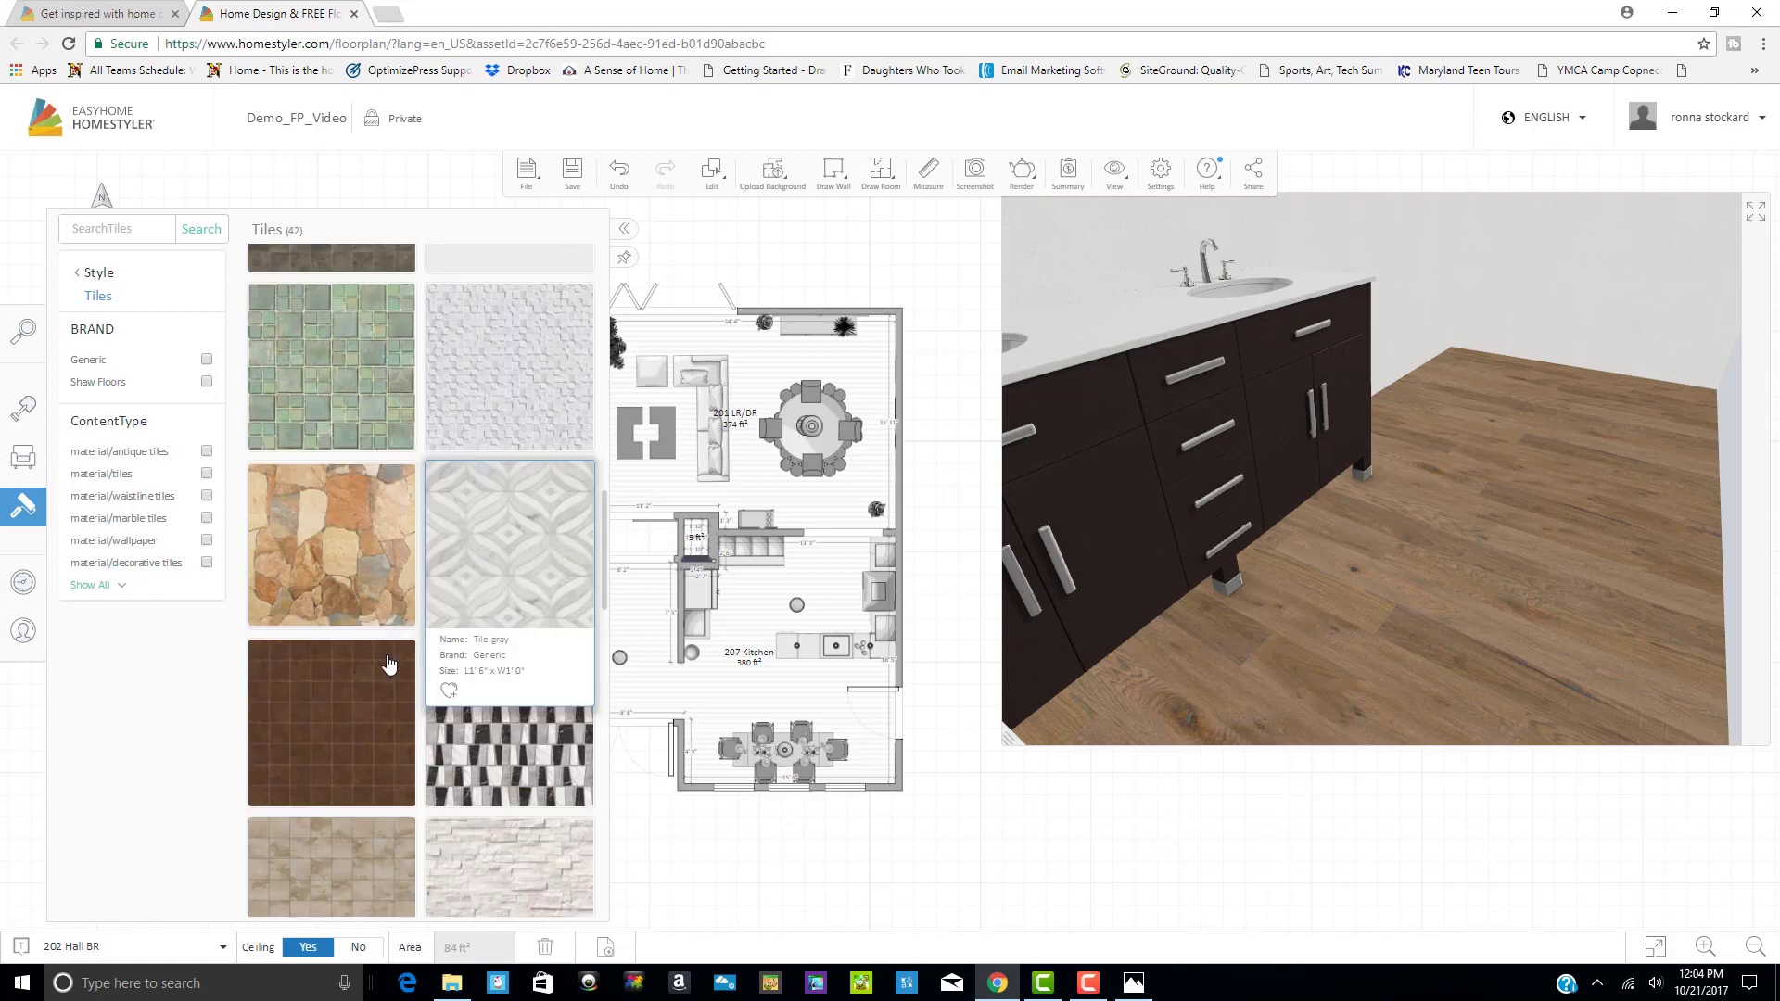
pyautogui.scroll(-5, 391, 715)
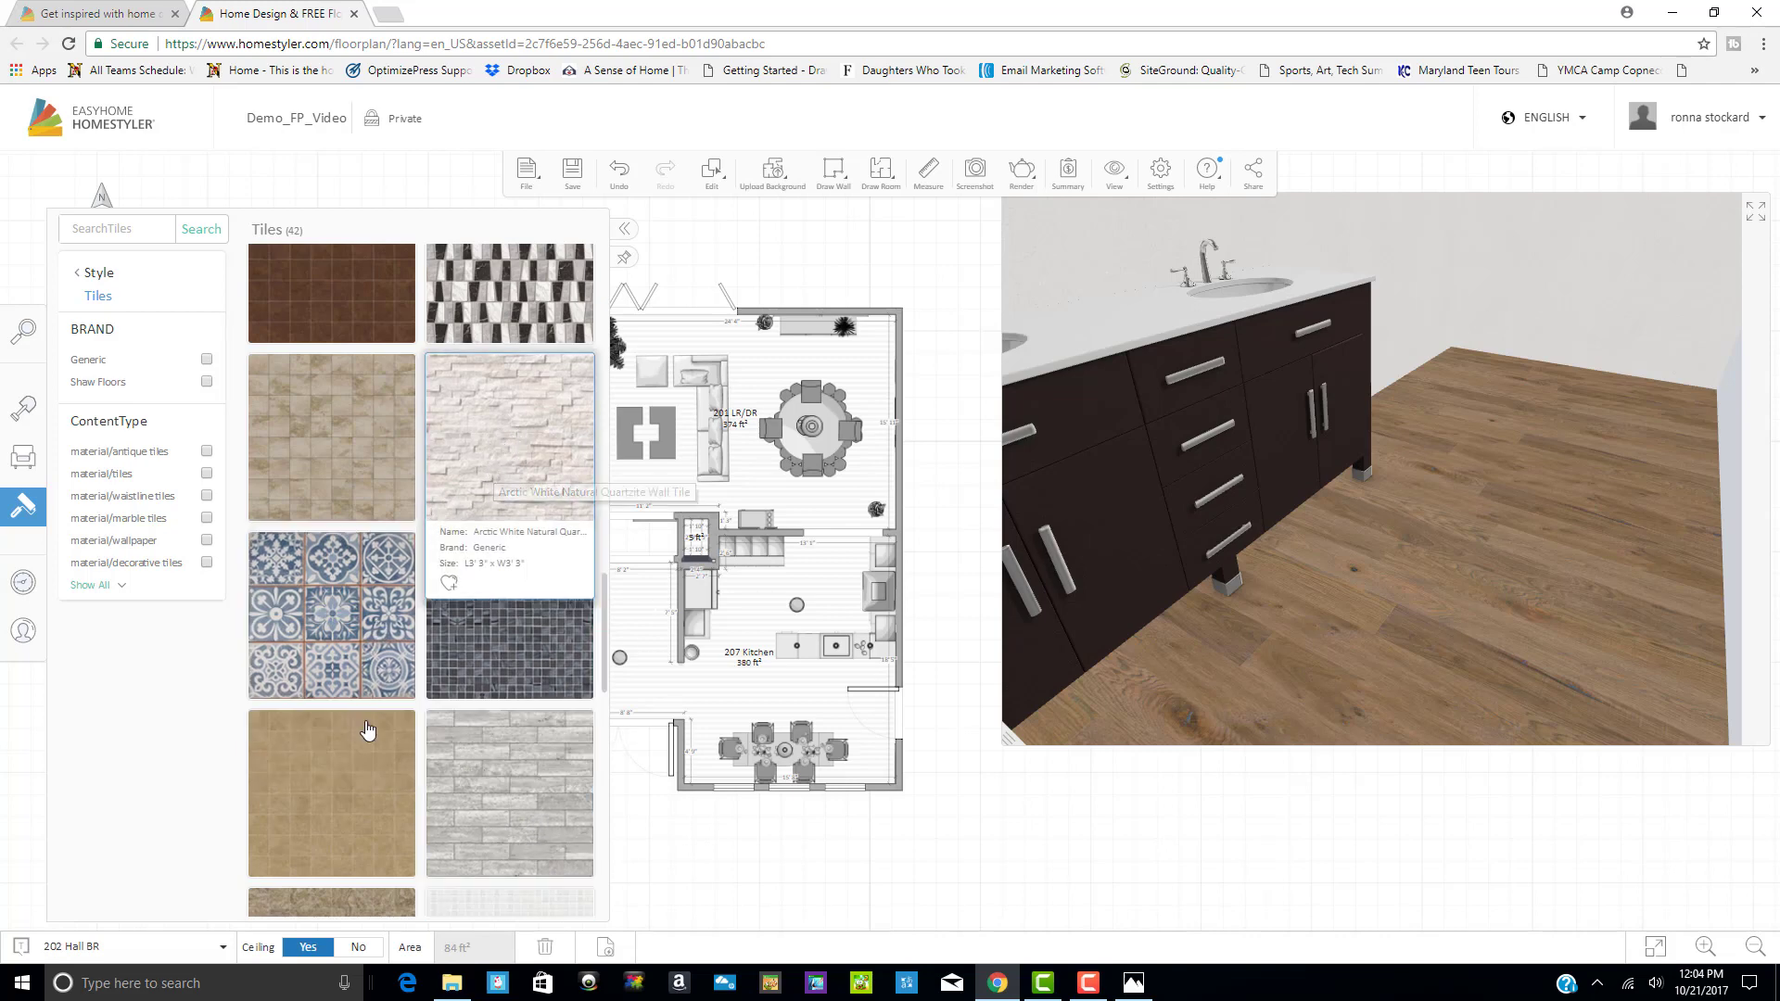
pyautogui.scroll(-8, 356, 726)
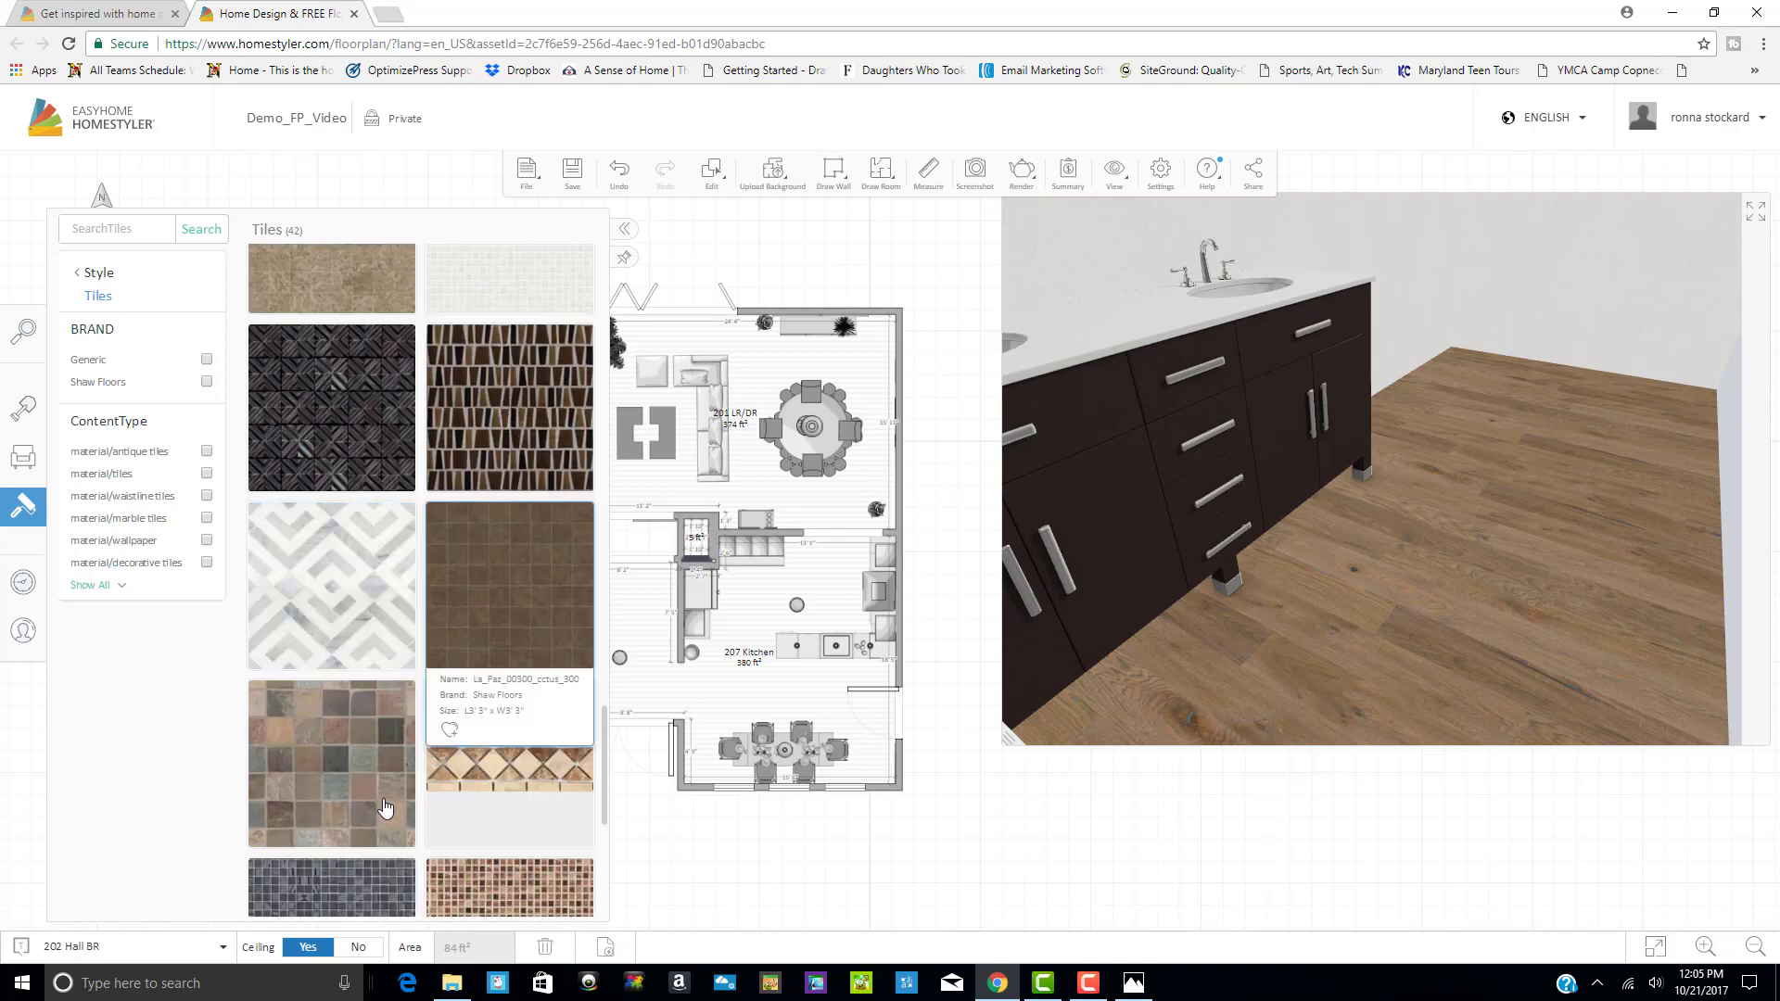
pyautogui.scroll(-4, 445, 803)
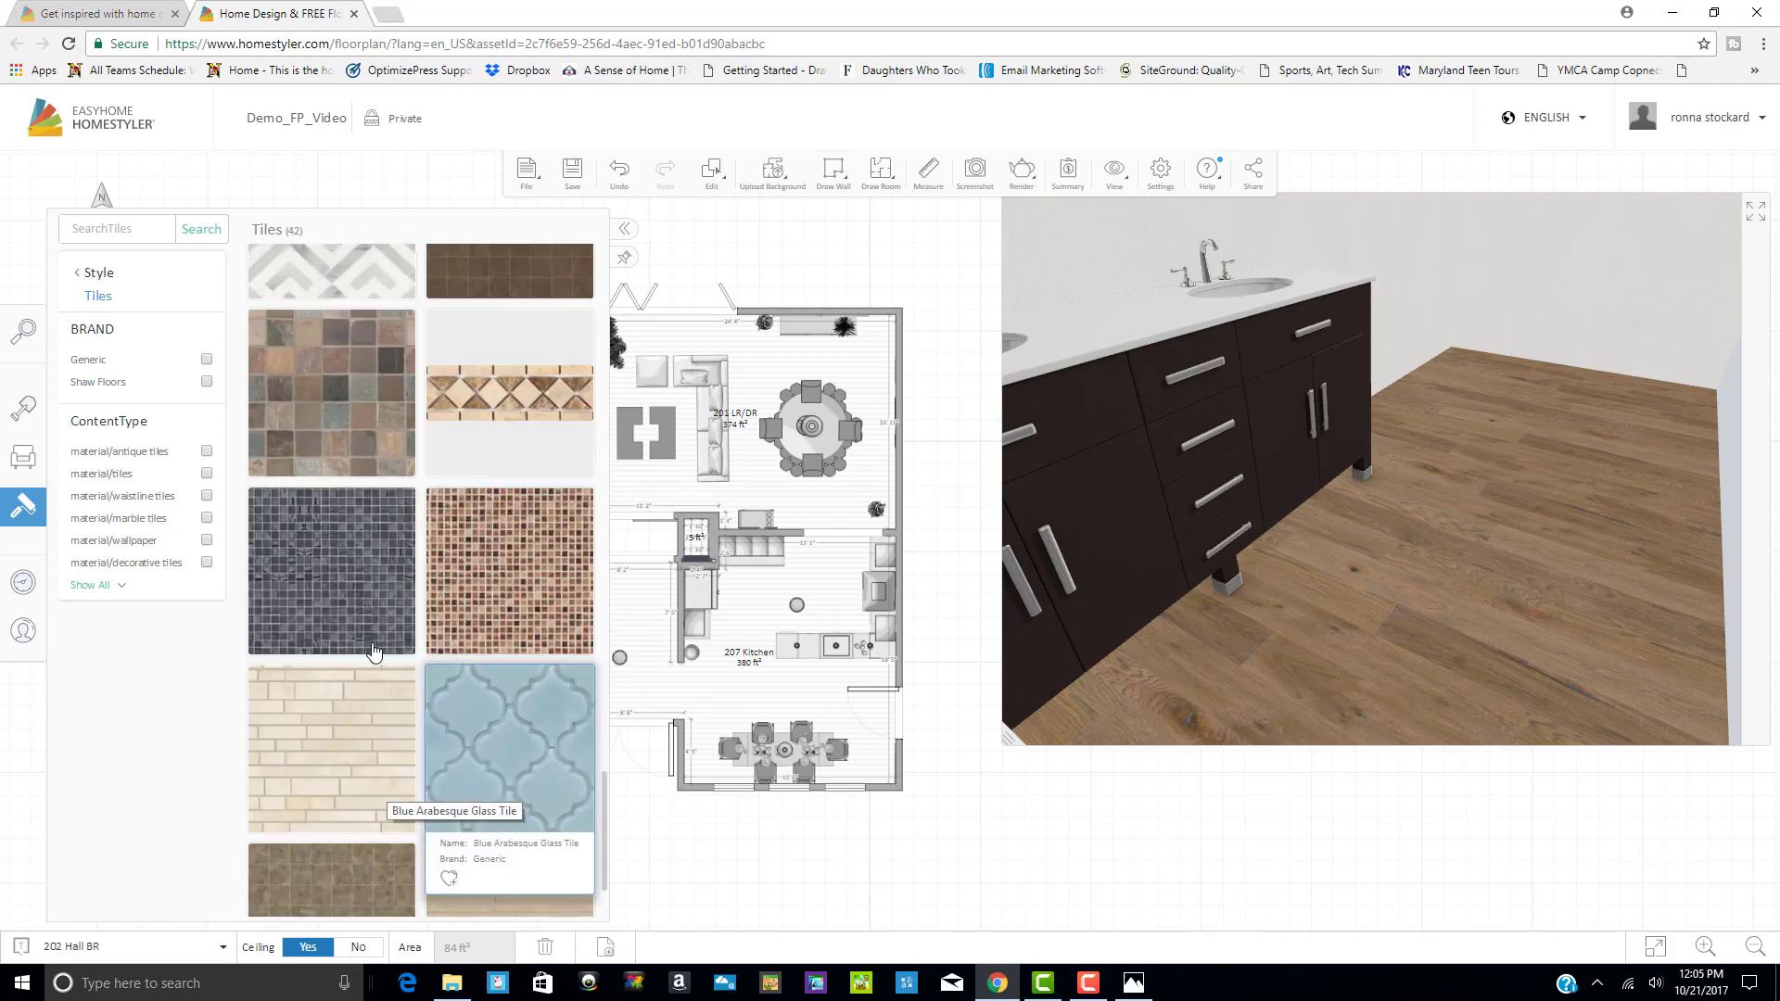
pyautogui.scroll(-2, 374, 651)
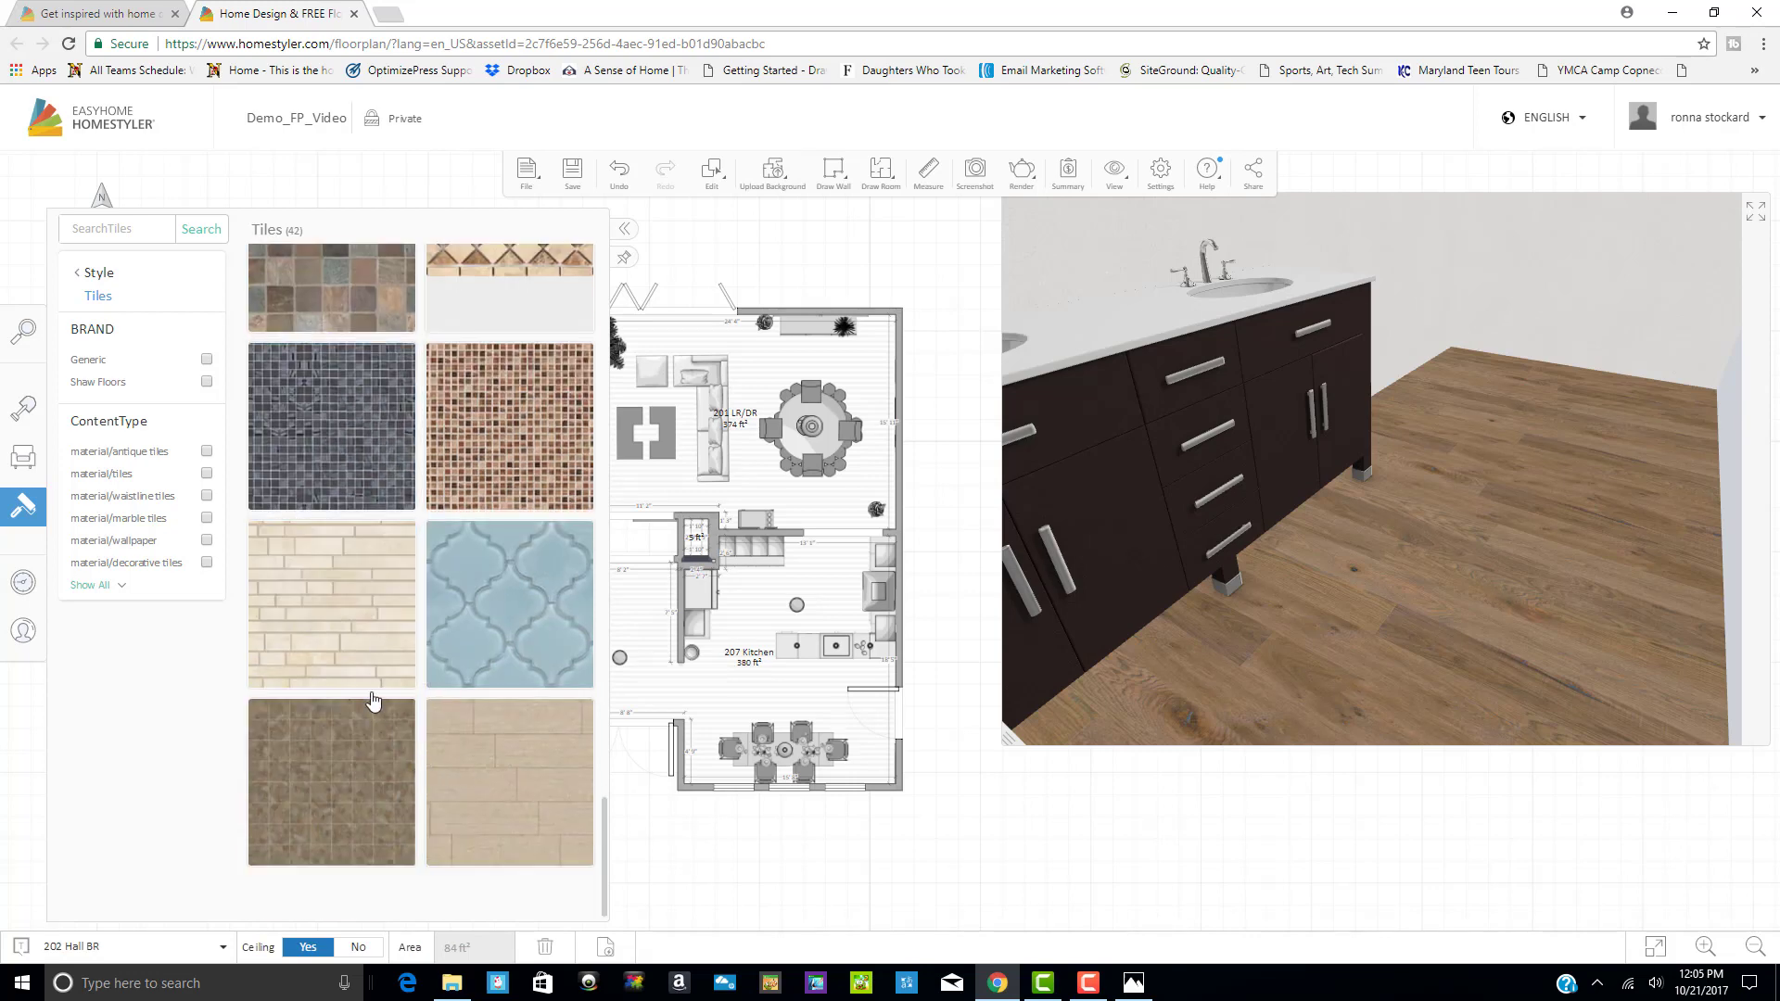
pyautogui.scroll(6, 358, 593)
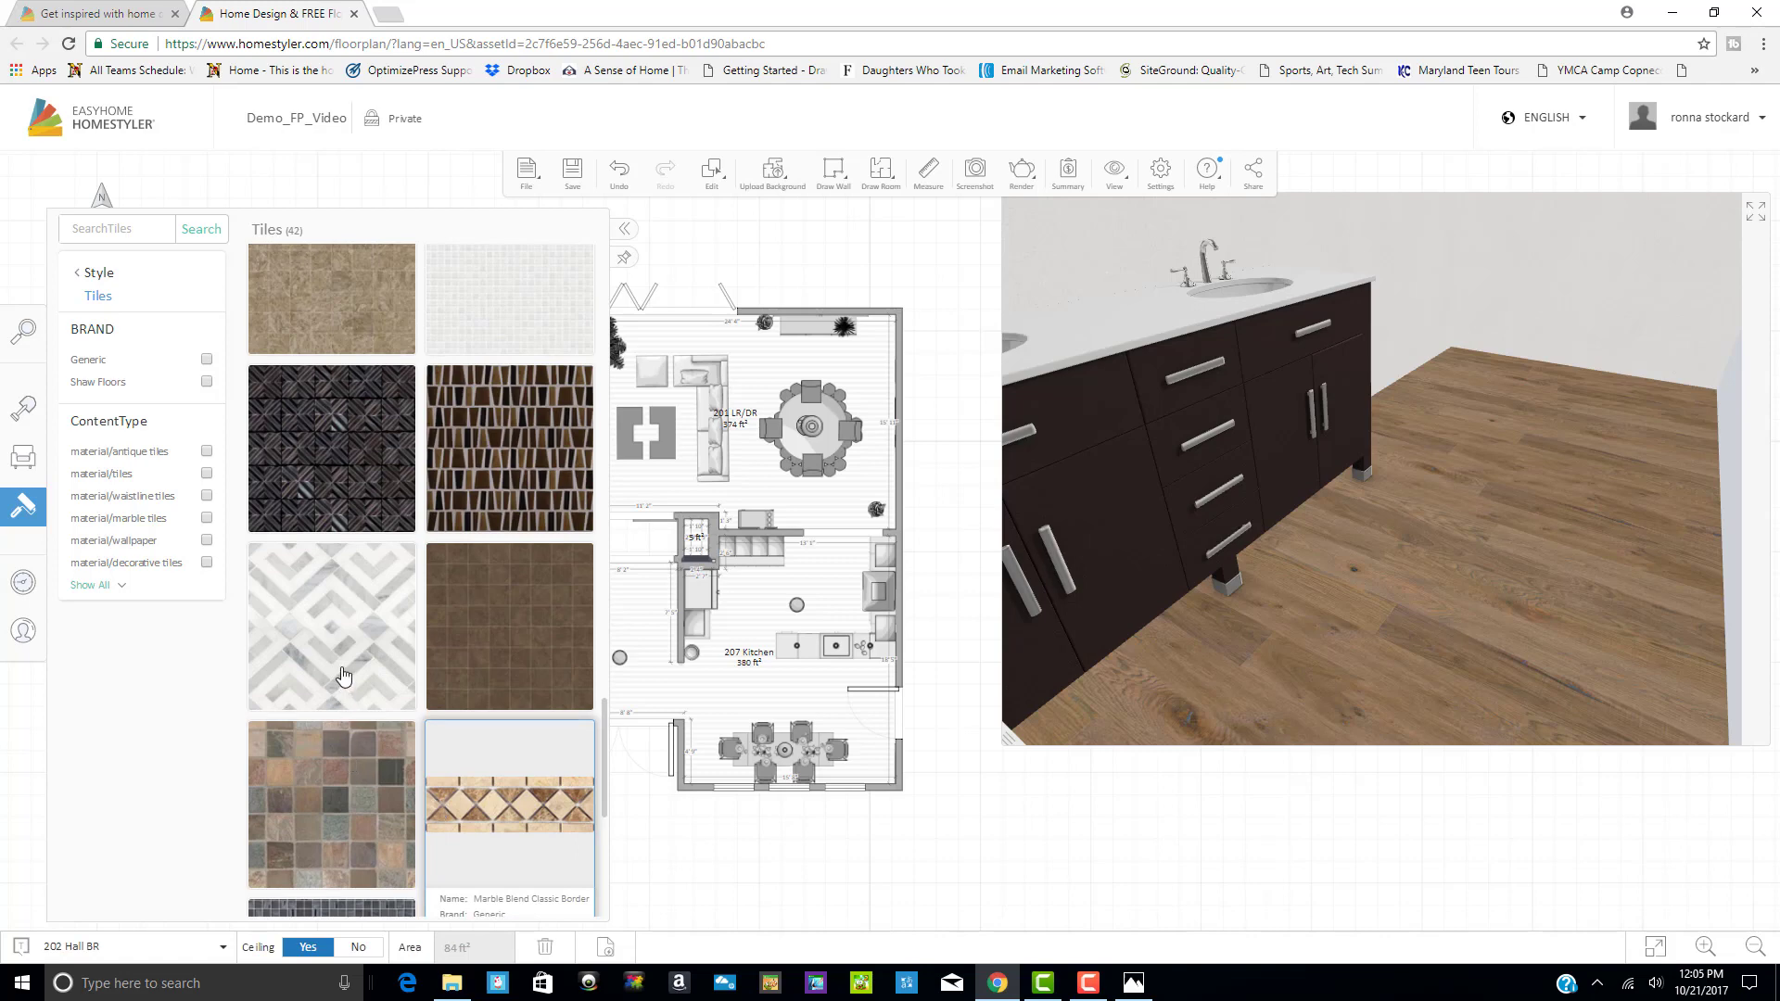
pyautogui.moveTo(335, 614)
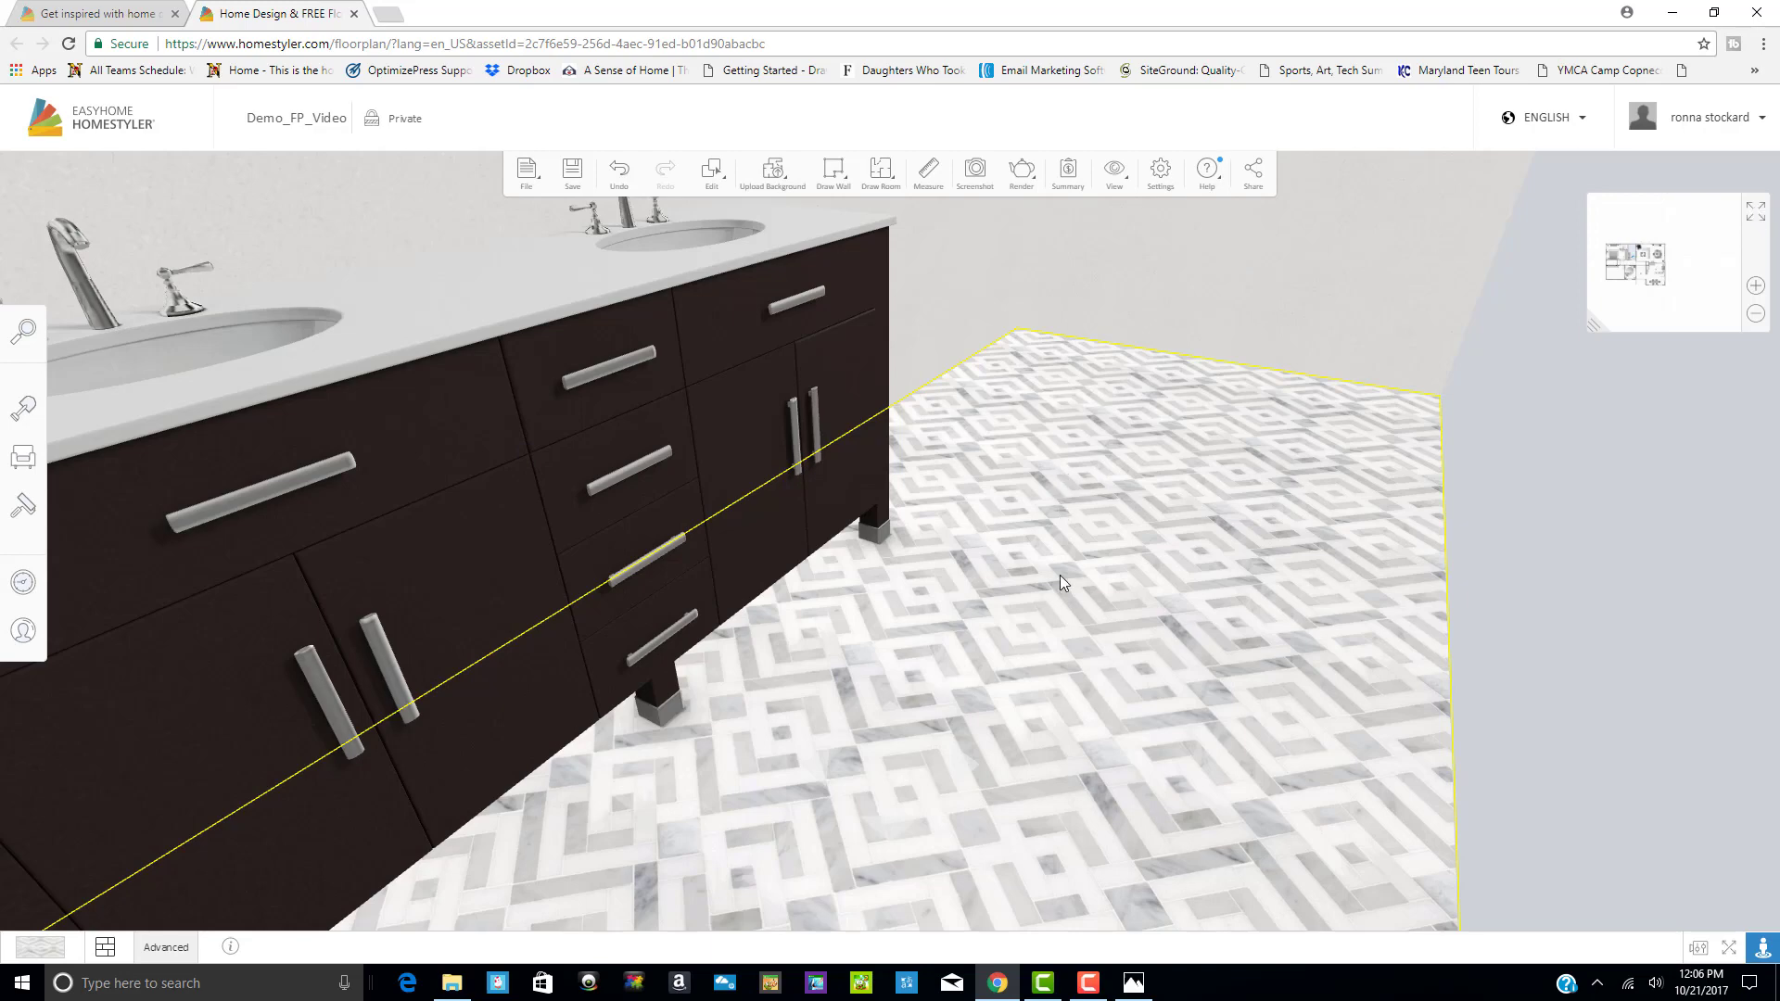
pyautogui.moveTo(1060, 575); pyautogui.dragTo(1043, 758, button='middle')
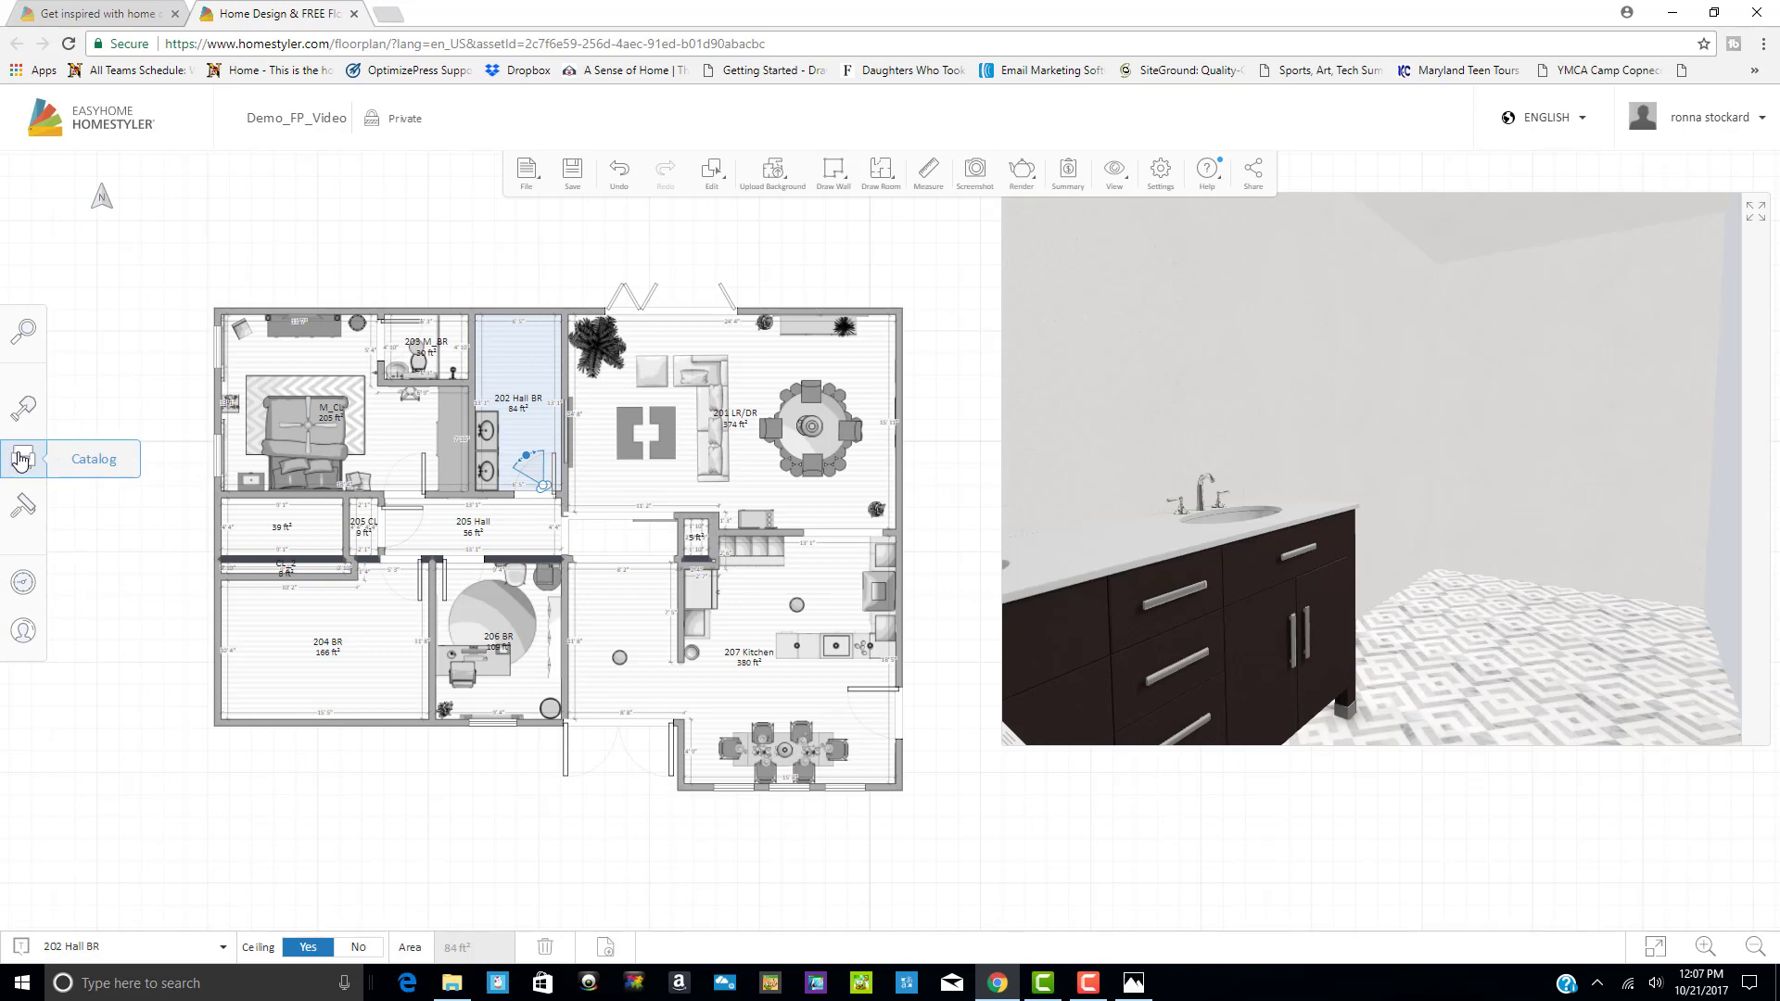
# Find the Dark Metal Tub with Built in Seat among the catalog's Bathroom tubs and pick it for placement
pyautogui.click(93, 461)
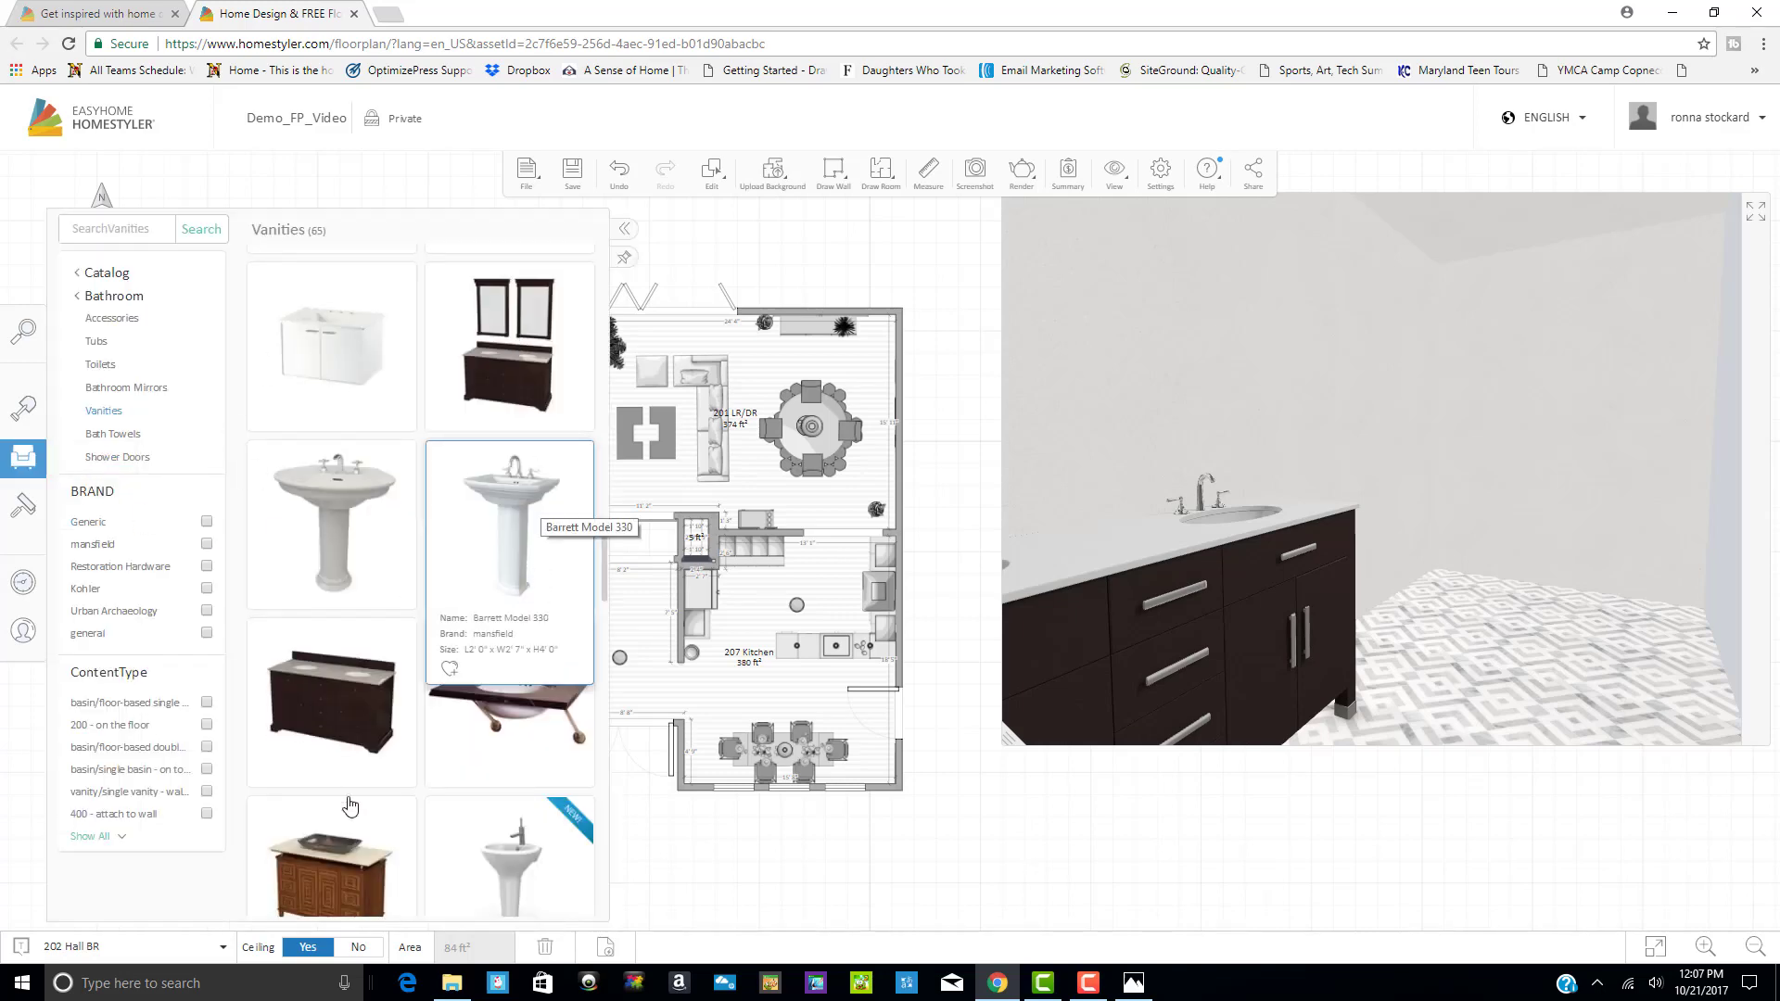
pyautogui.click(98, 342)
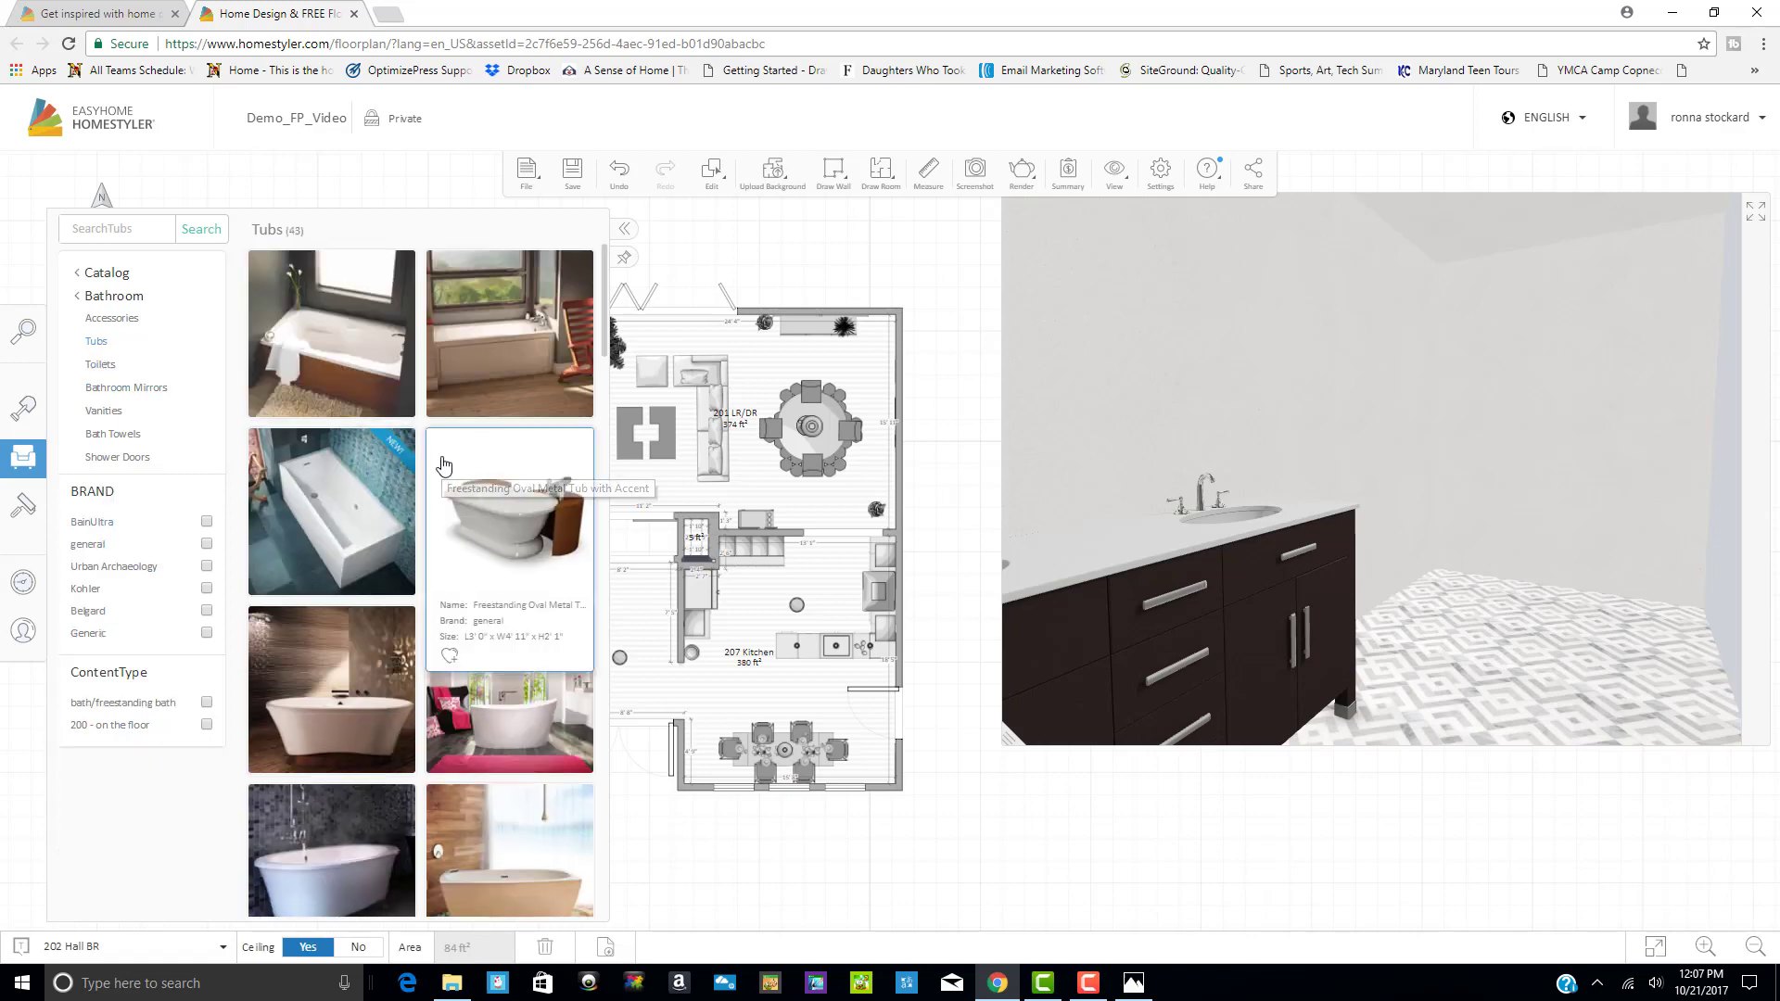
pyautogui.scroll(-2, 468, 614)
pyautogui.scroll(-3, 468, 619)
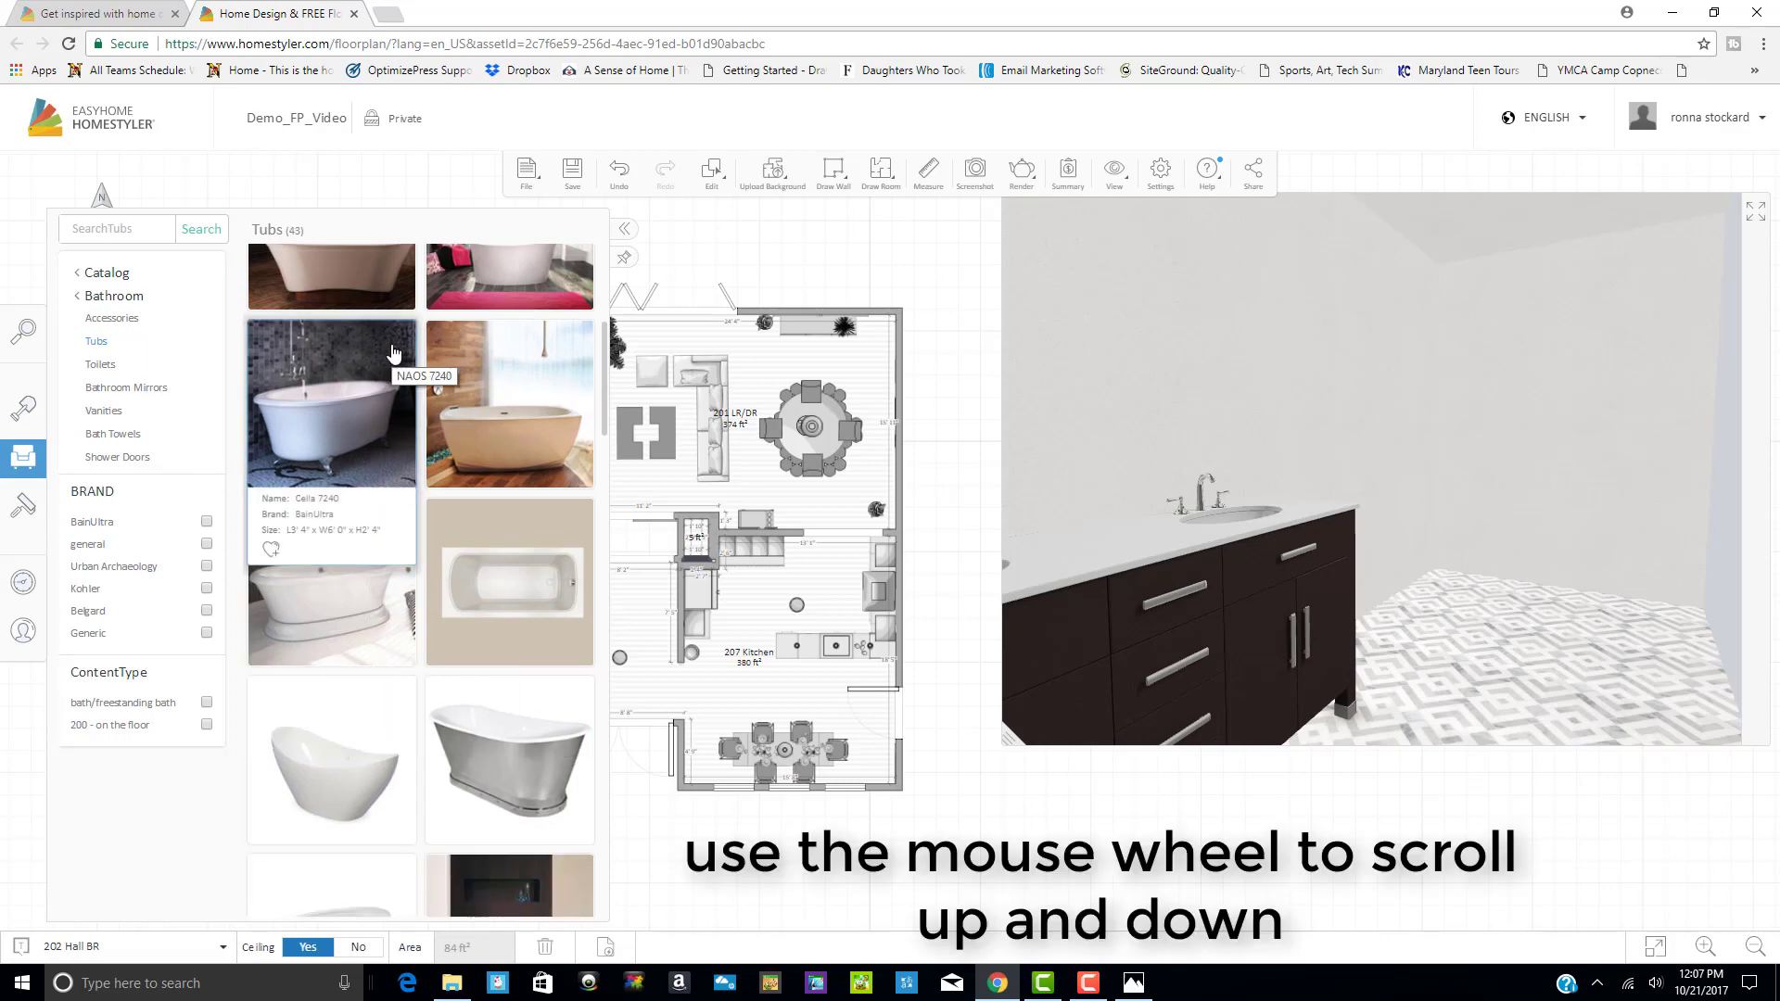
pyautogui.scroll(-3, 414, 686)
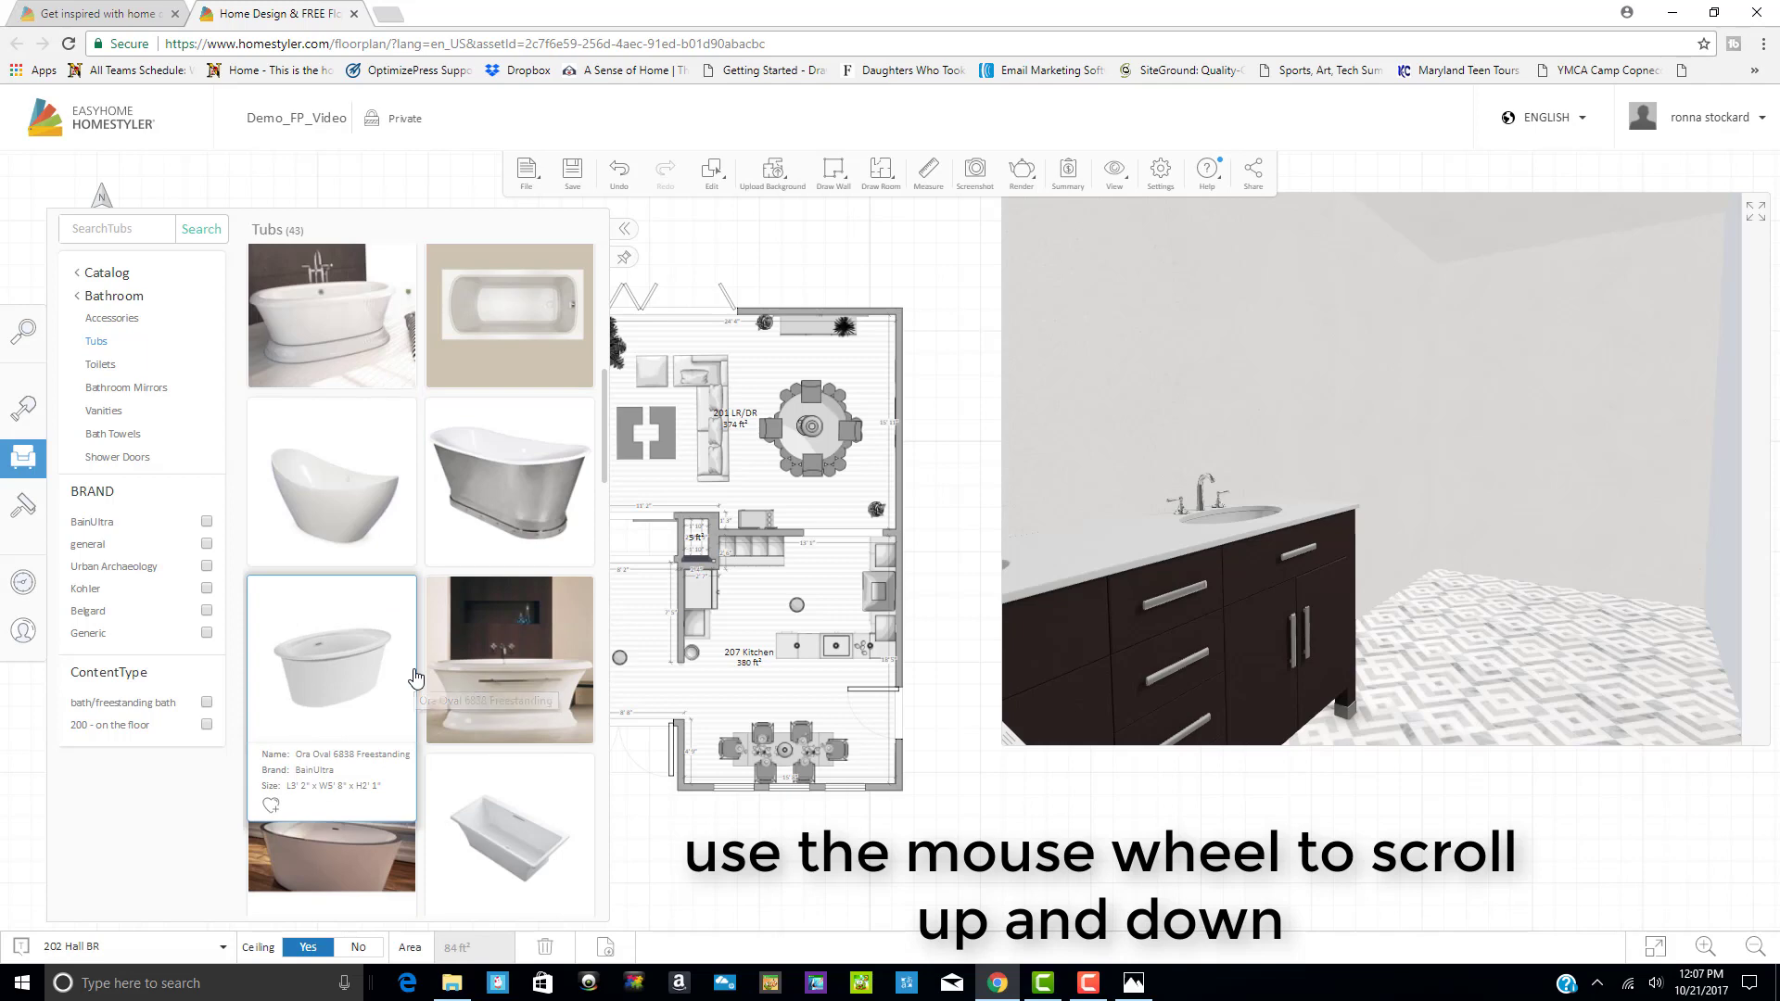
pyautogui.scroll(-4, 416, 677)
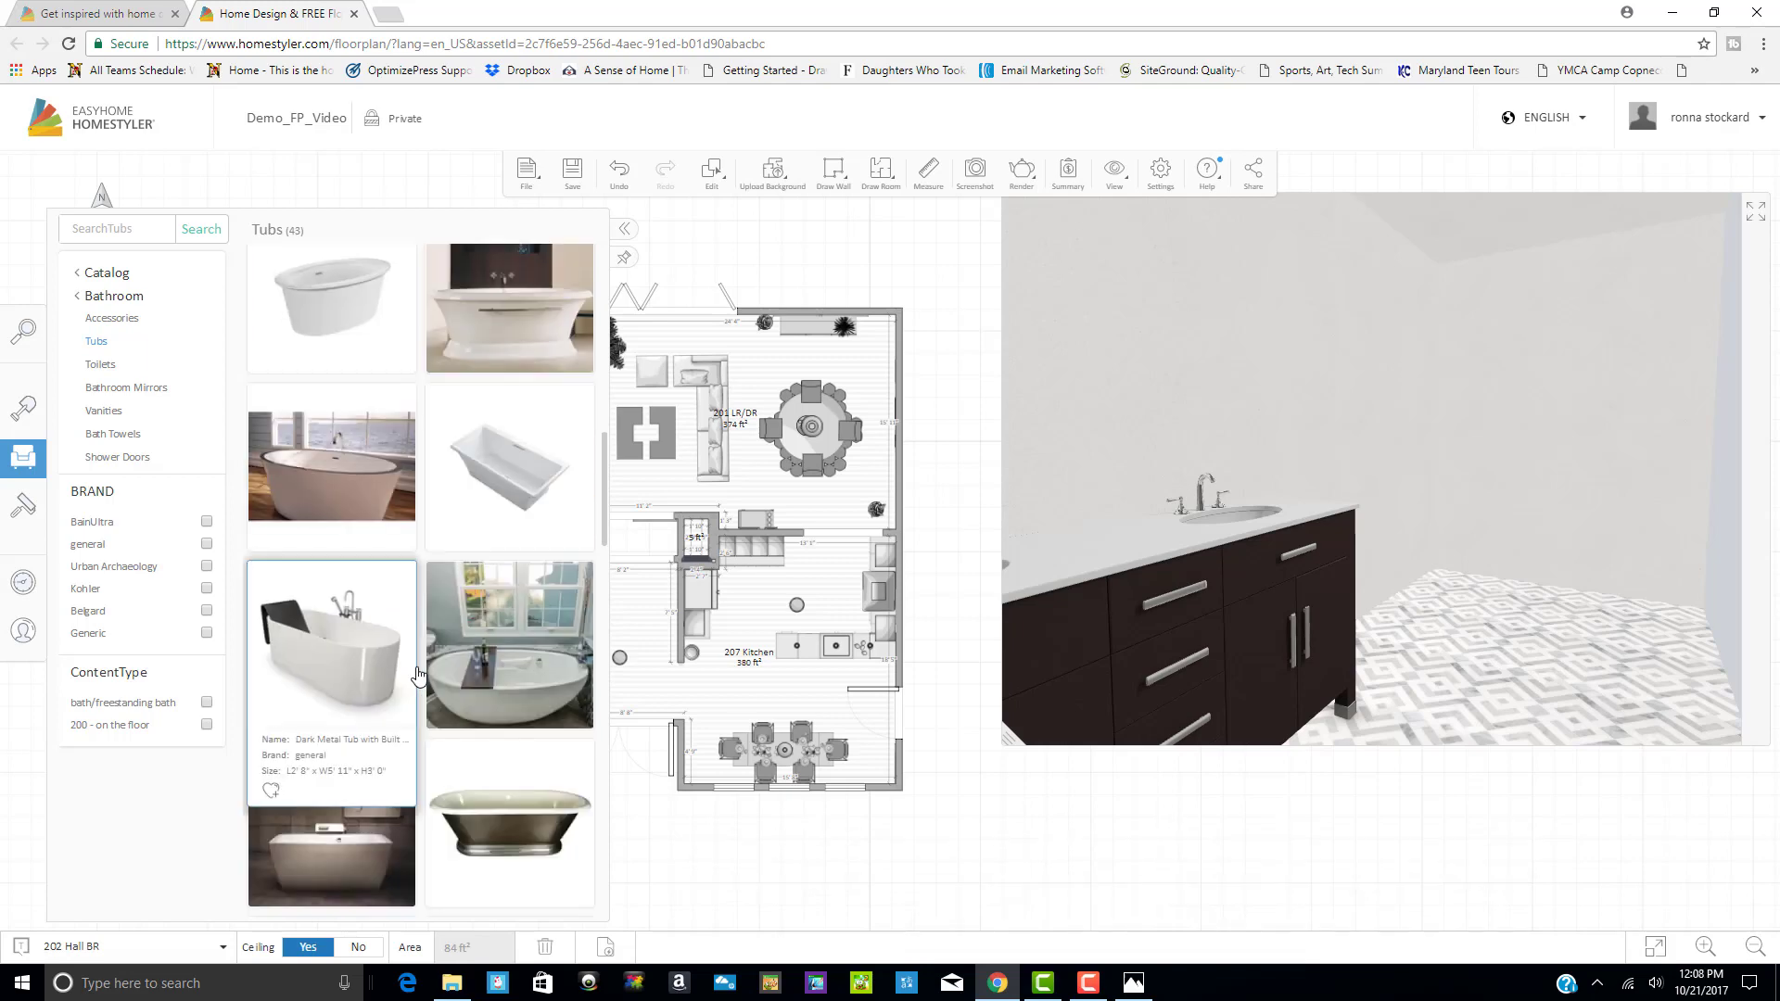
pyautogui.scroll(-2, 415, 676)
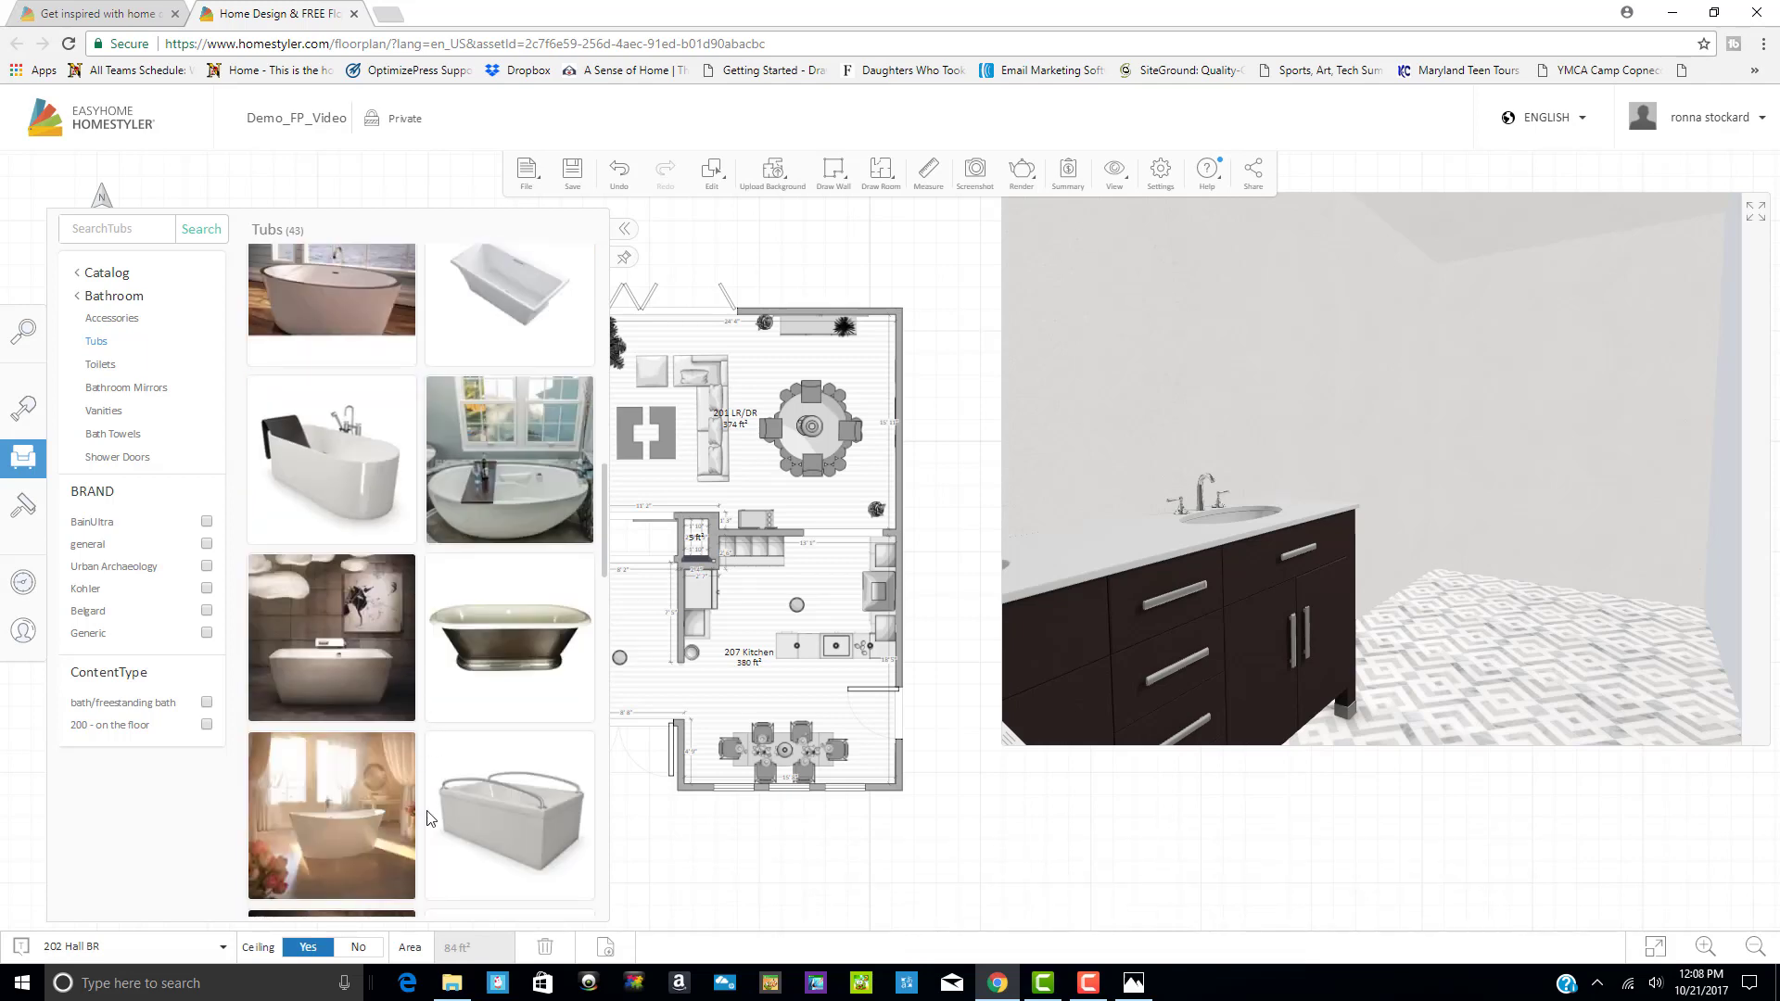
pyautogui.scroll(-1, 426, 867)
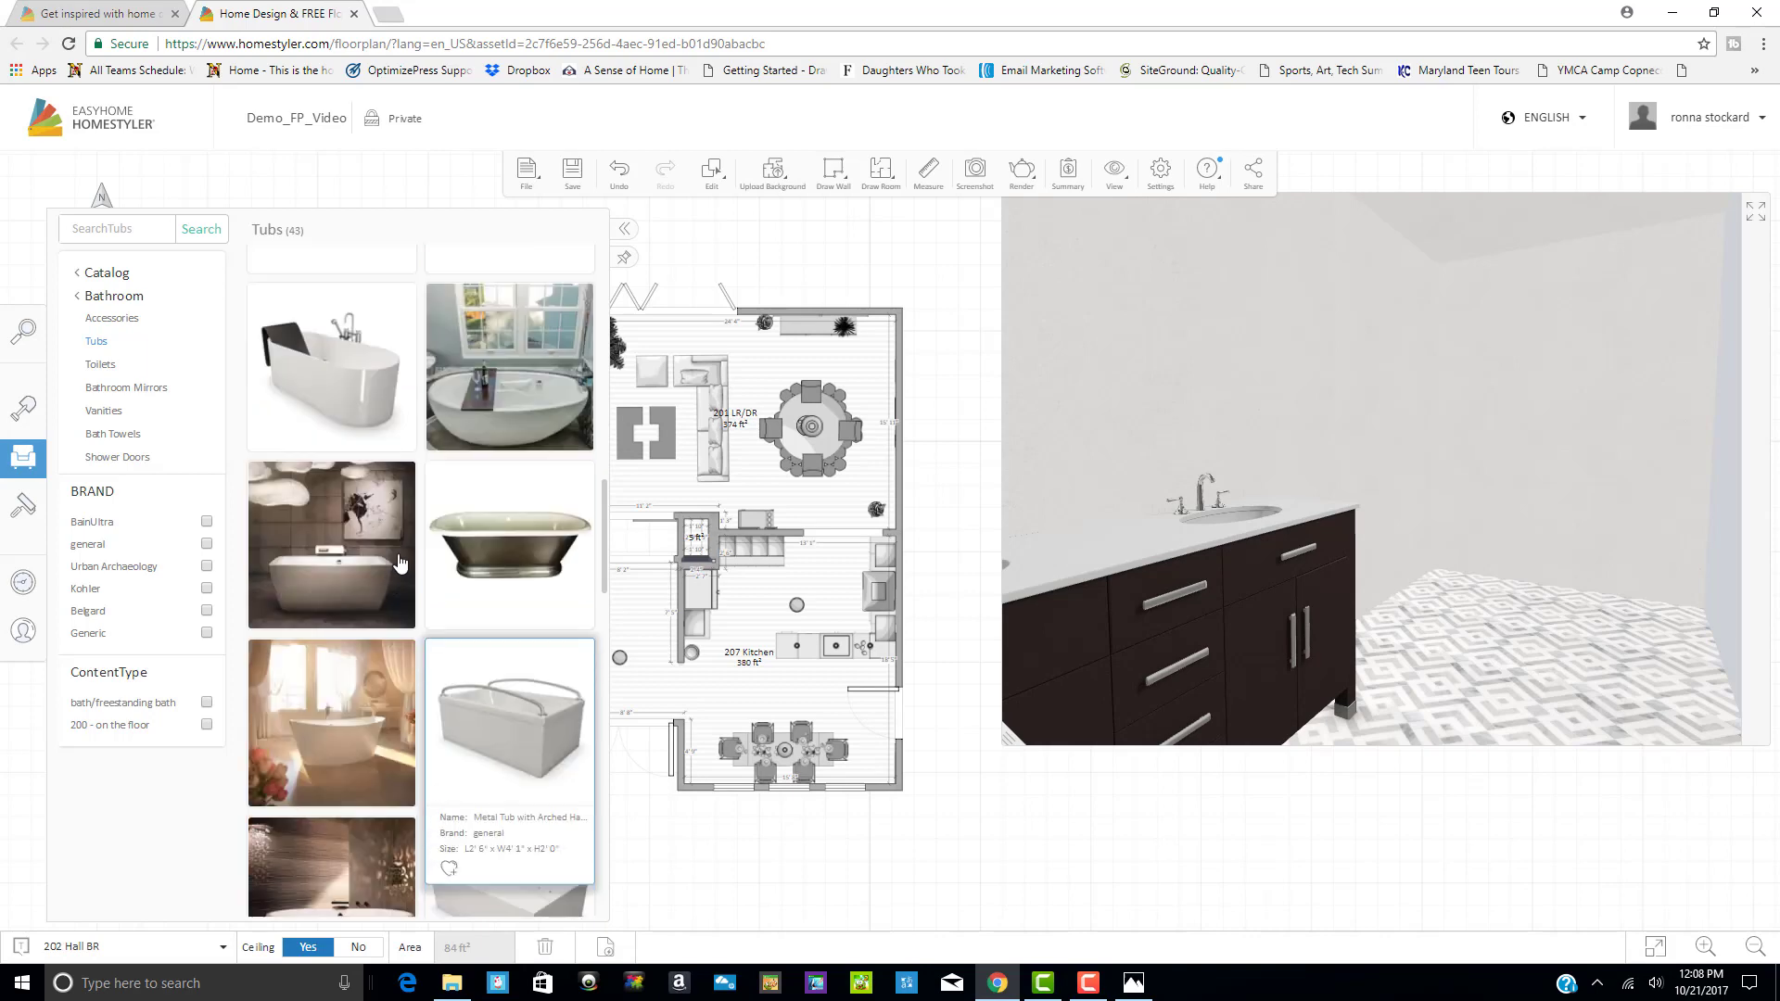
pyautogui.scroll(2, 302, 602)
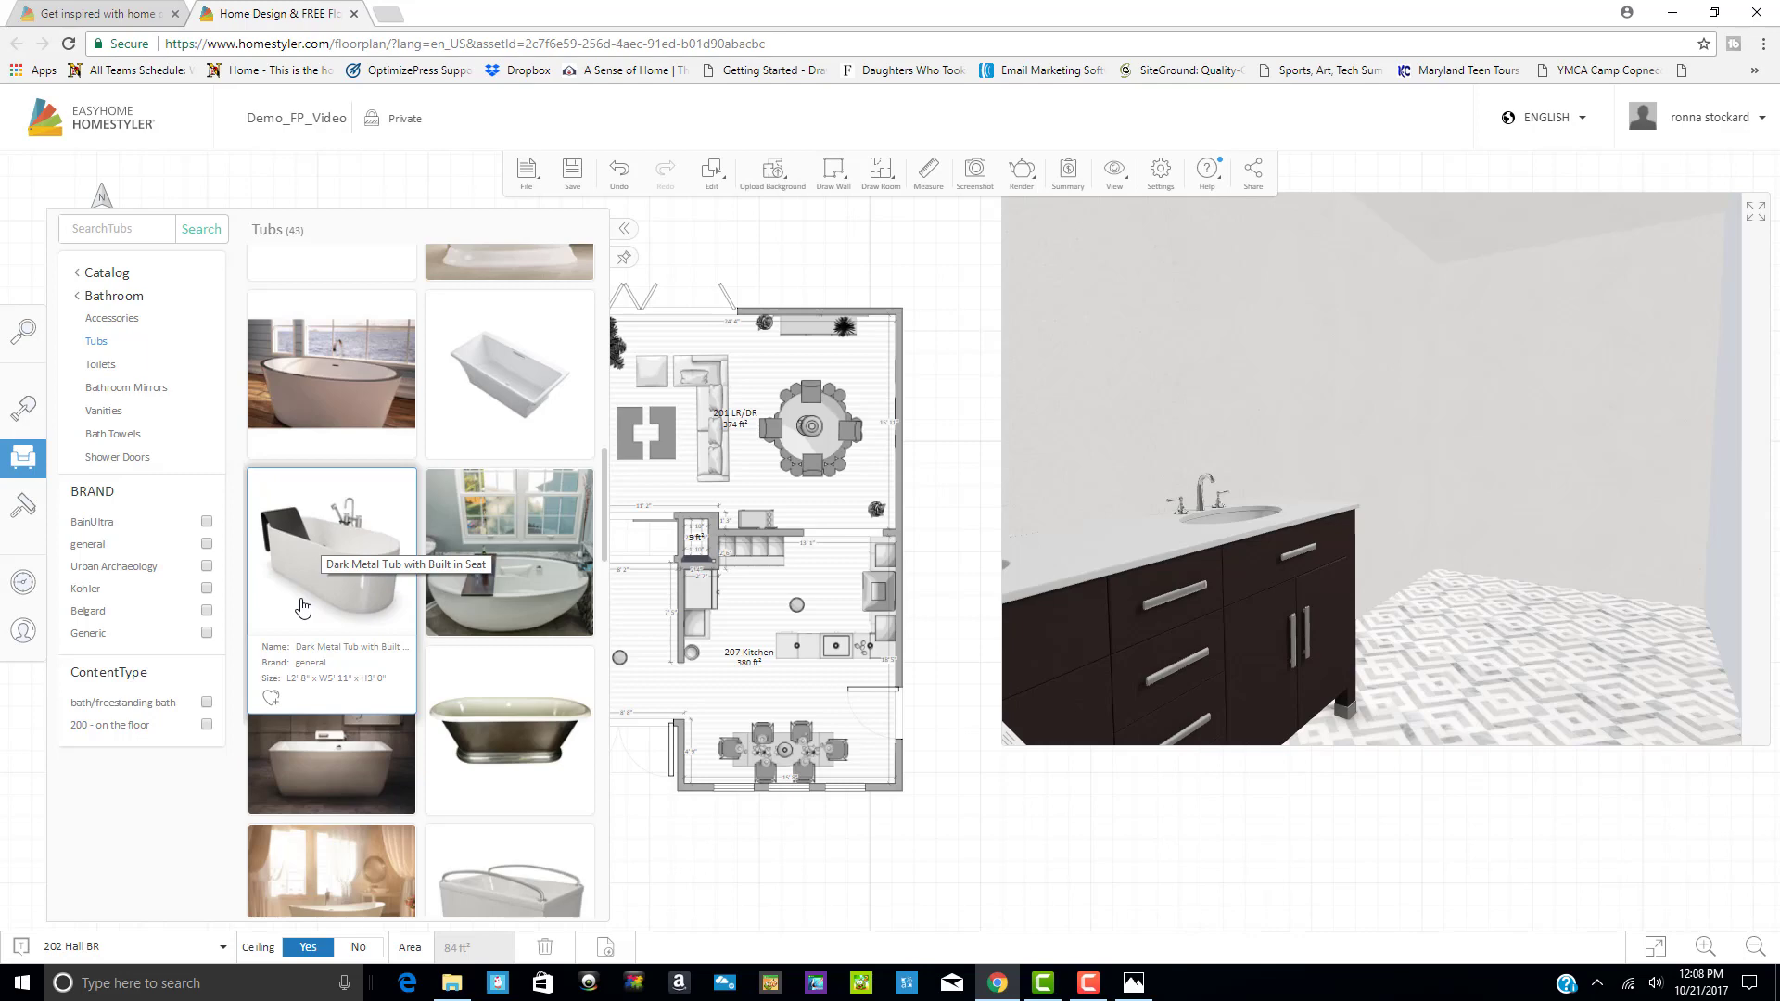
pyautogui.click(322, 534)
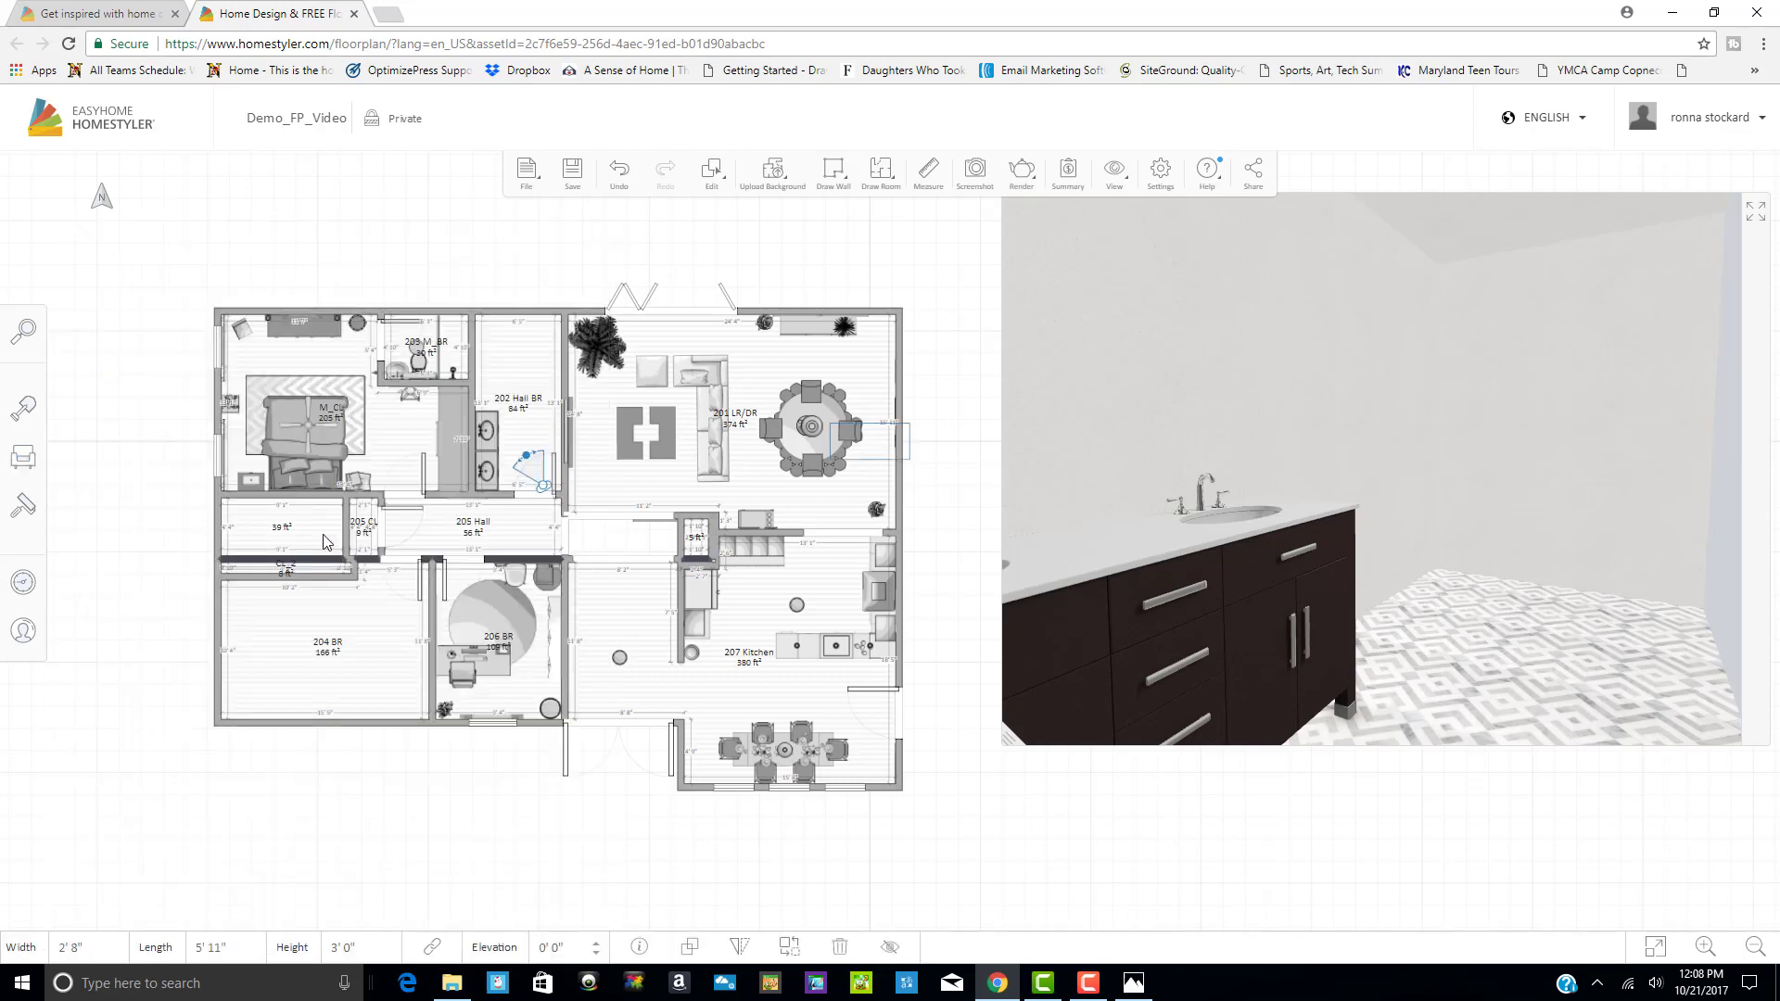
# Place the tub in 202 Hall BR against the exterior wall at the room's far end, opposite the hall door
pyautogui.click(509, 345)
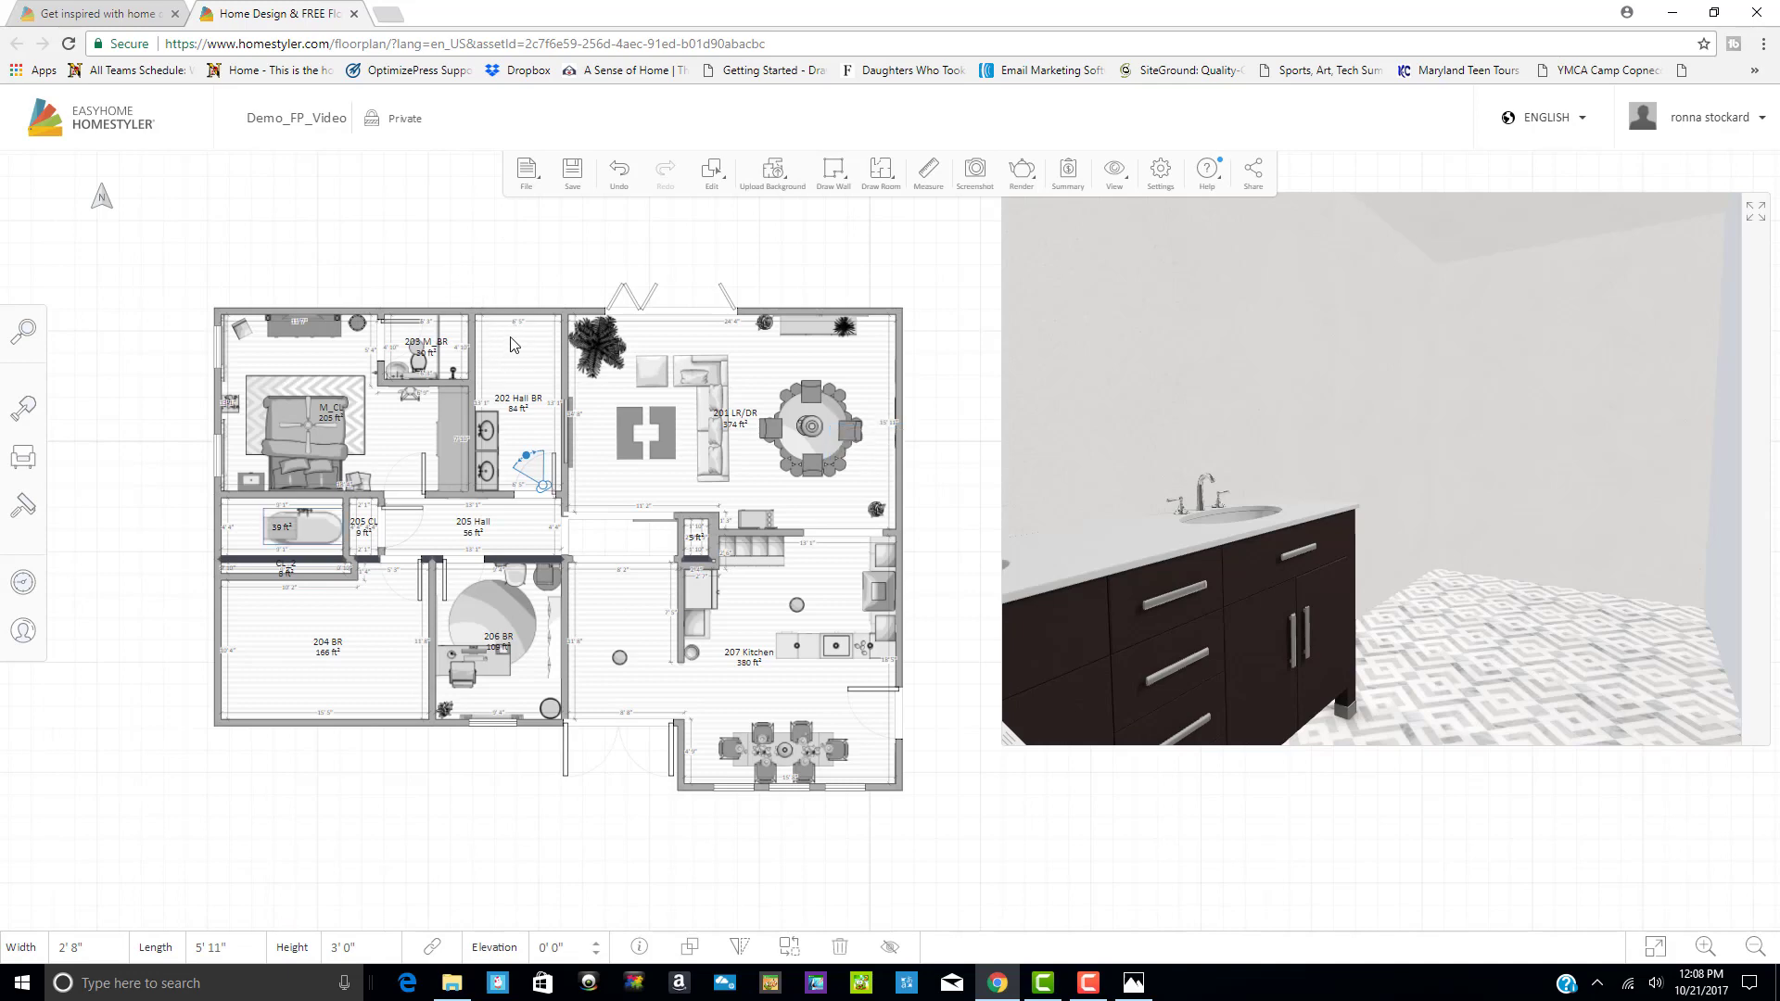
pyautogui.moveTo(517, 336); pyautogui.dragTo(519, 335)
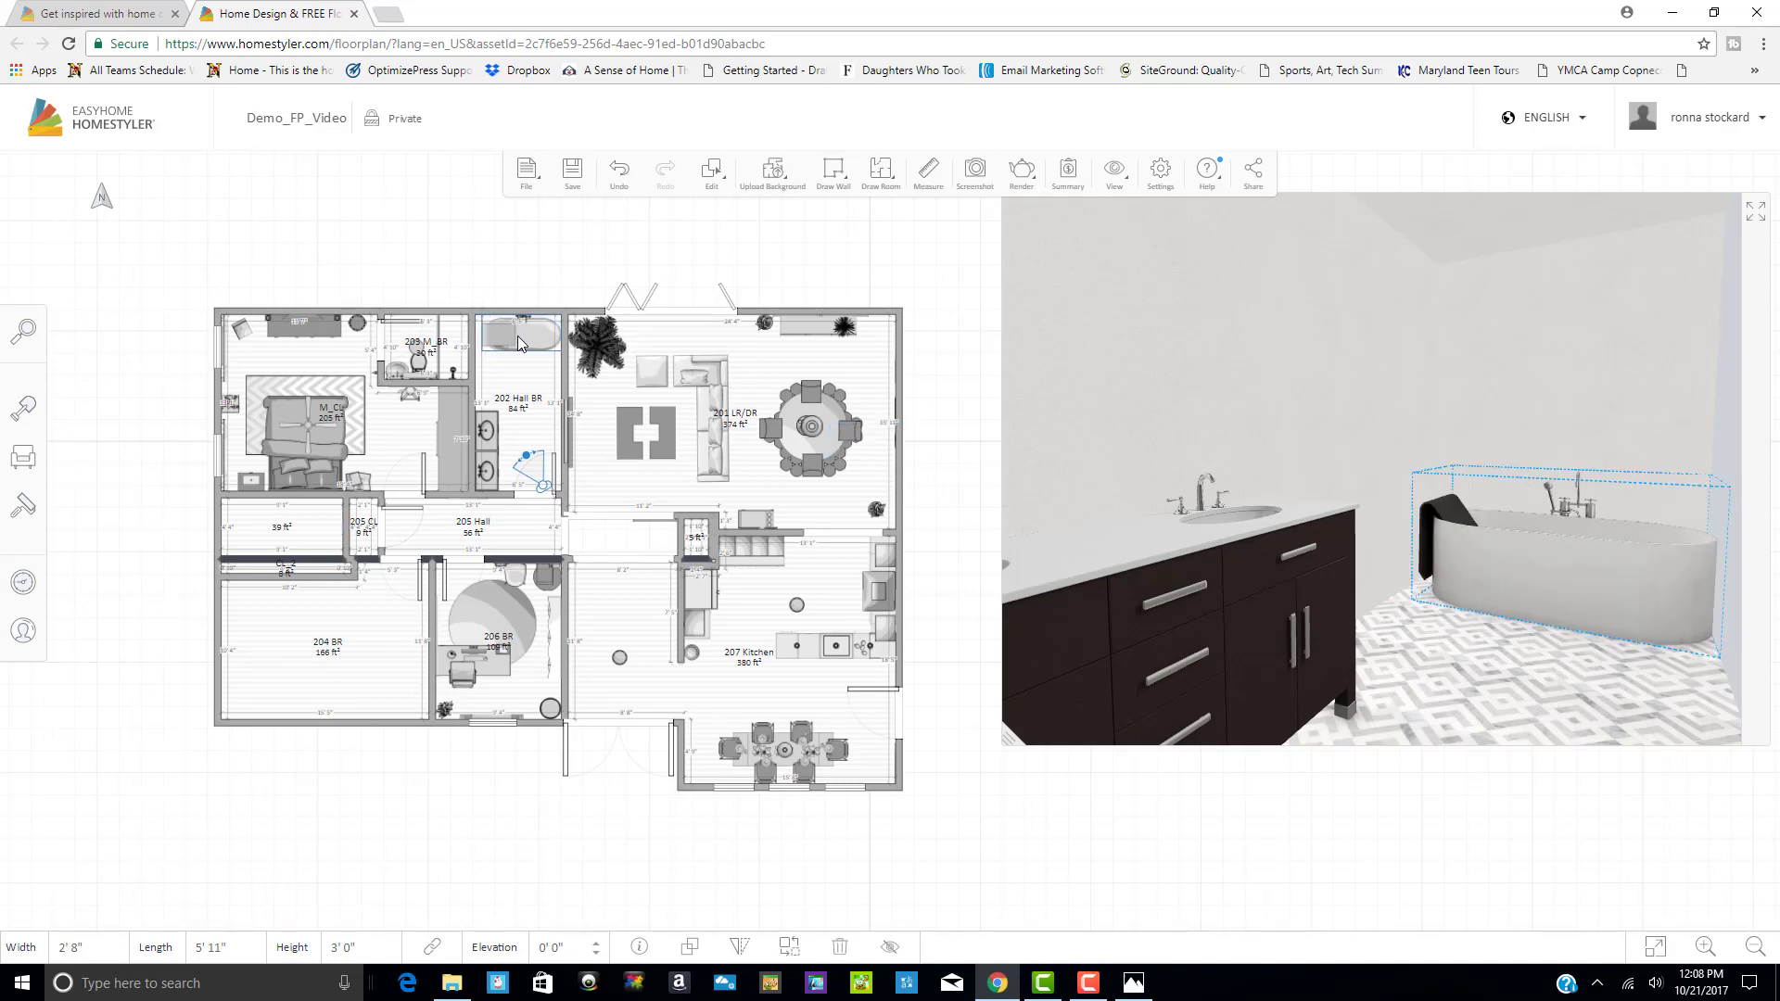
pyautogui.click(520, 343)
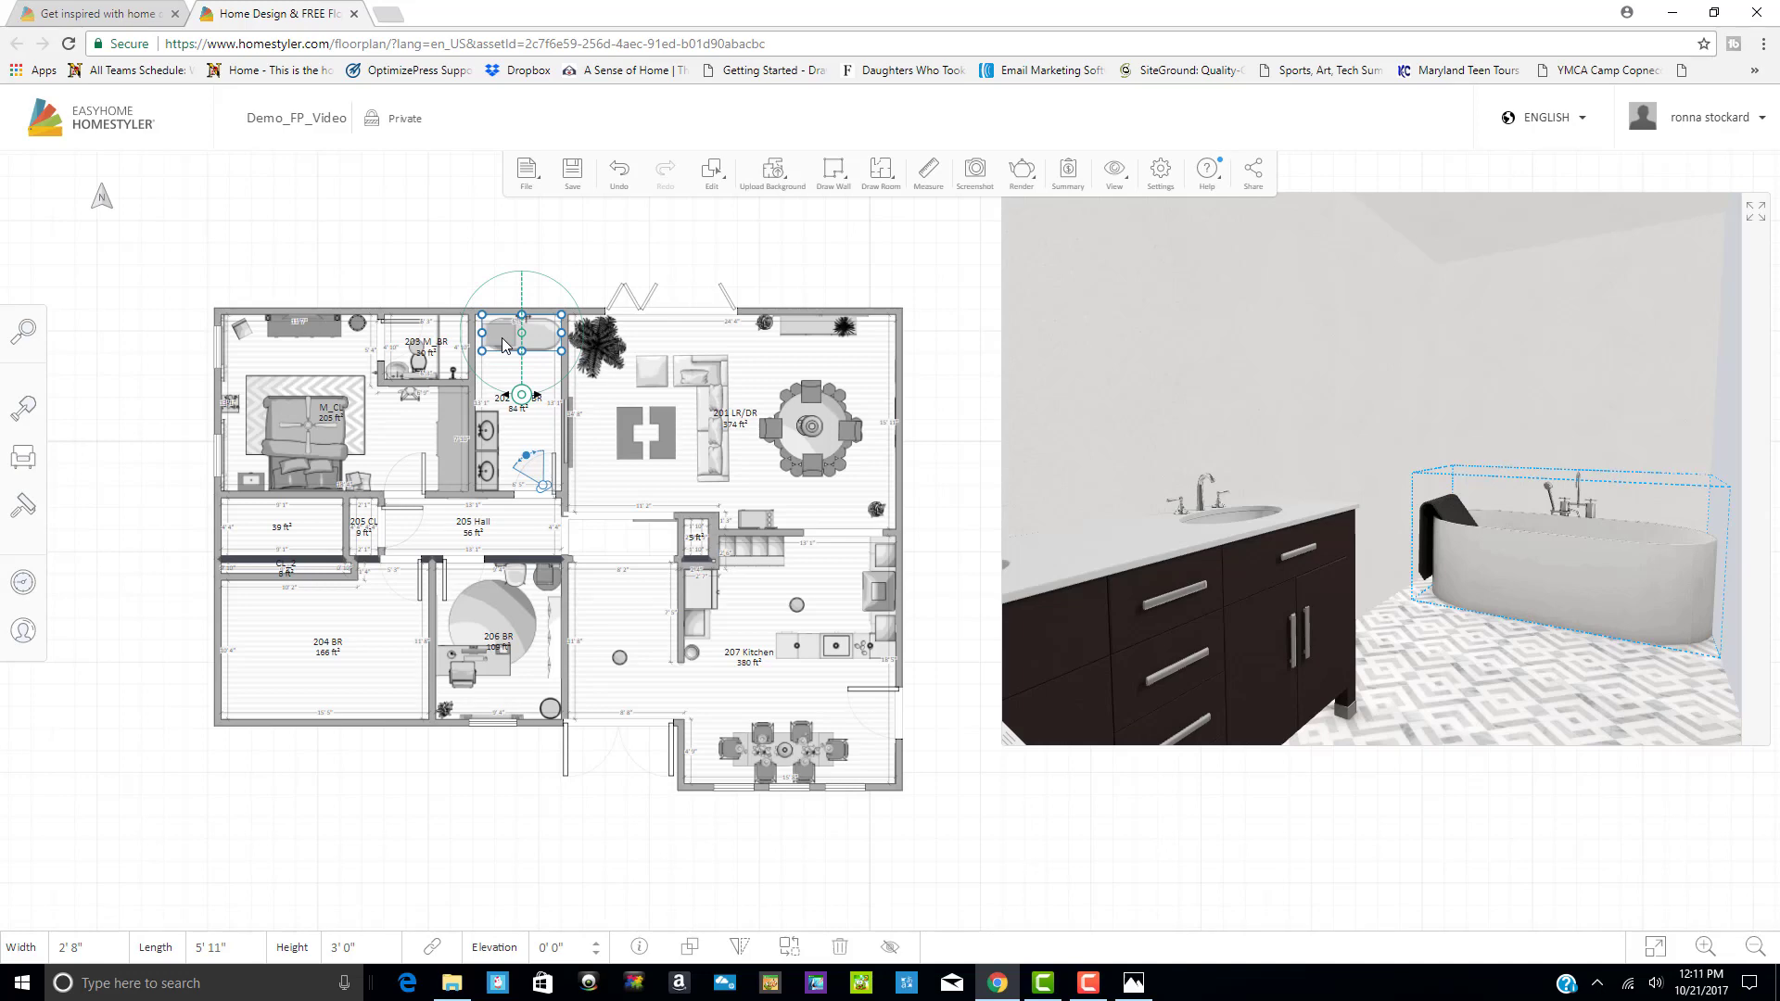
pyautogui.click(182, 539)
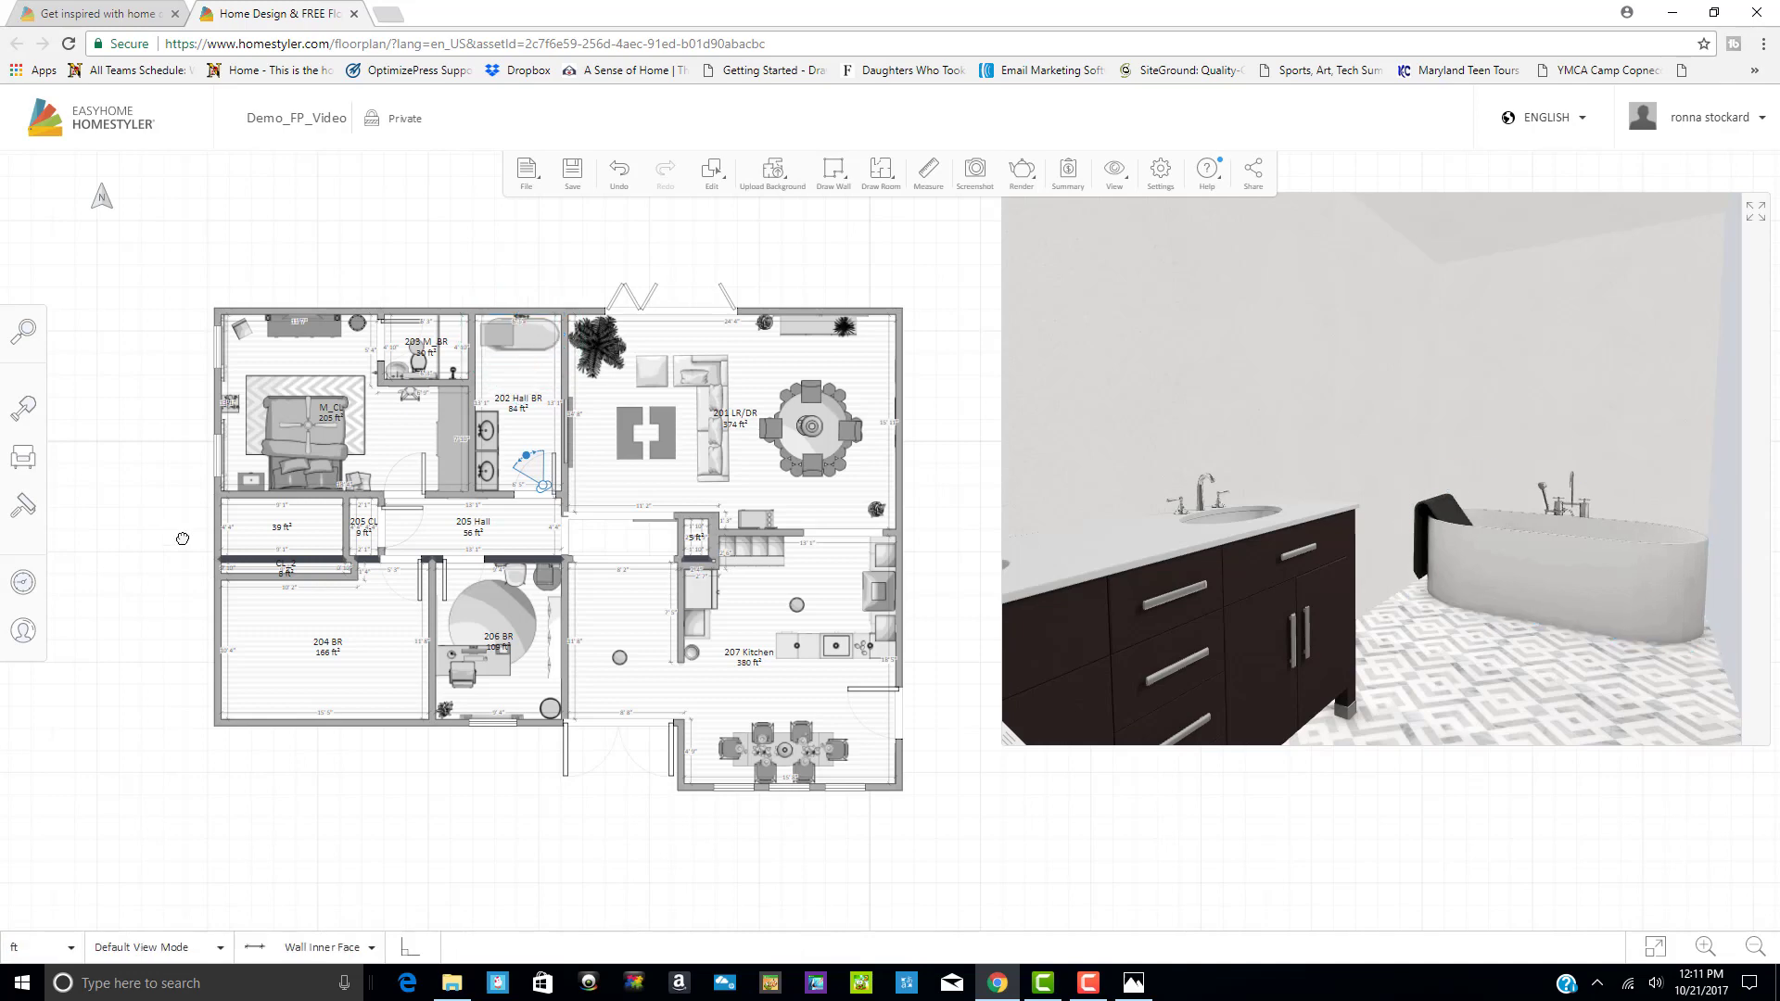
# Nudge the tub in 202 Hall BR two small increments toward the vanity-side wall and deselect it
pyautogui.scroll(3, 182, 537)
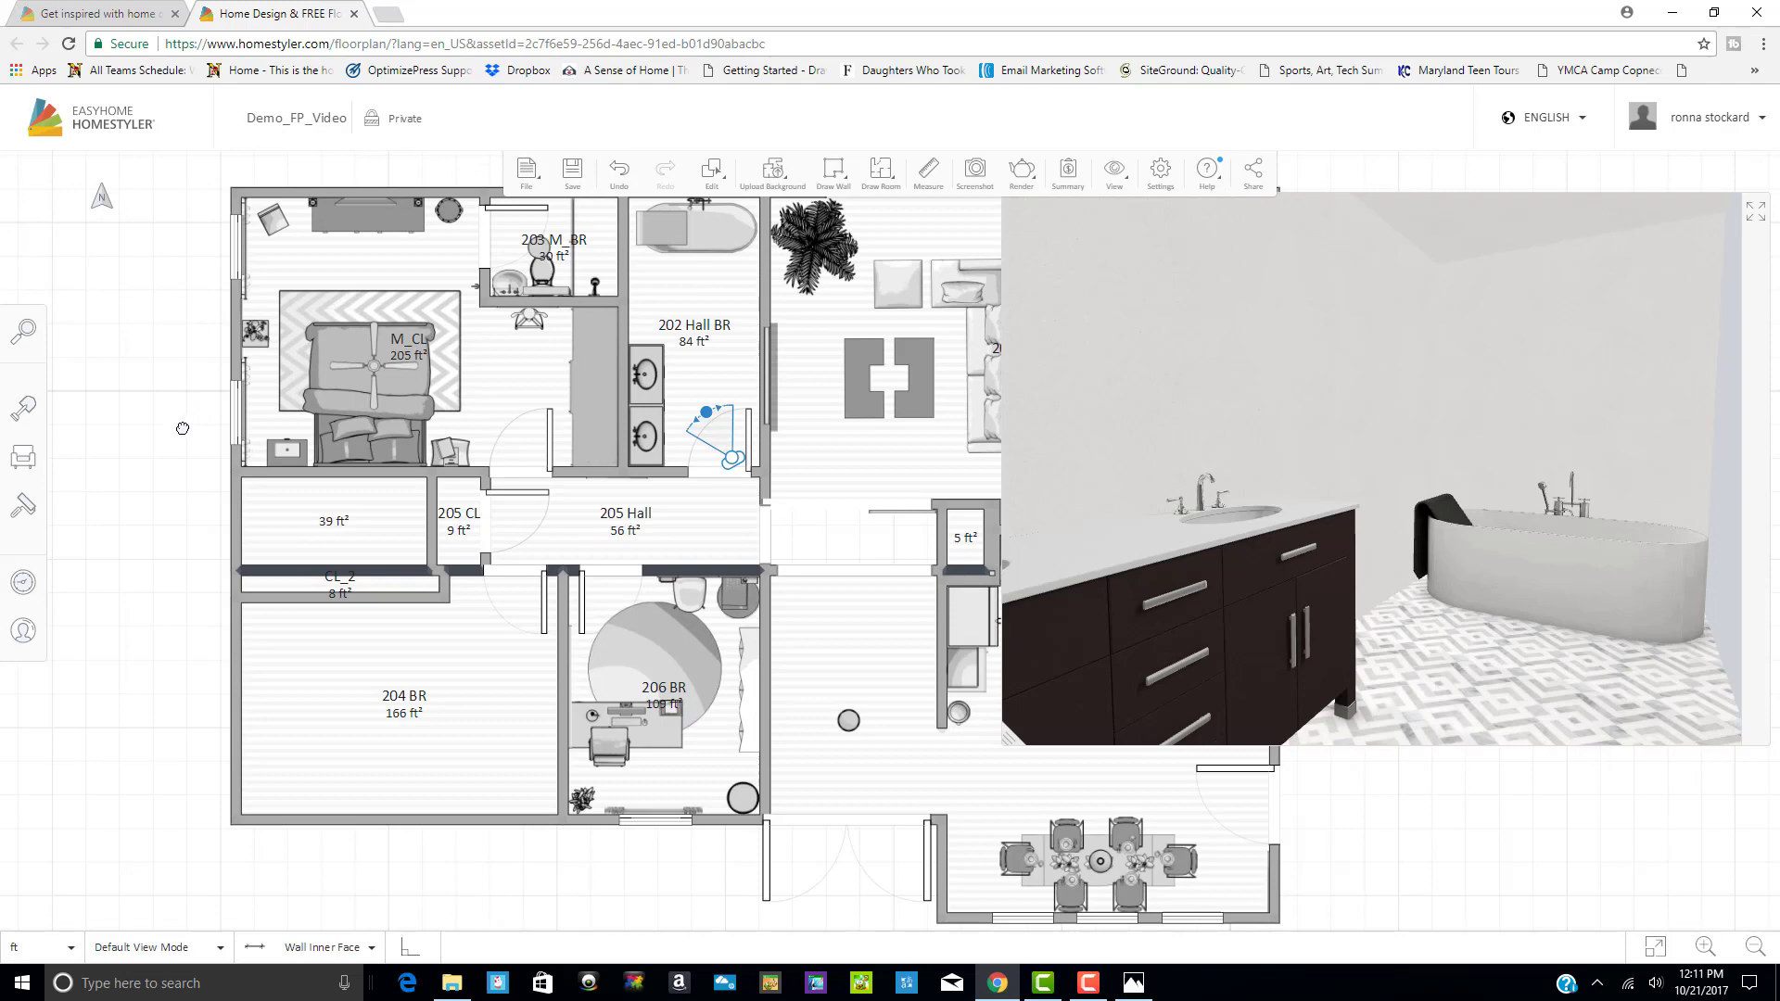
pyautogui.scroll(1, 181, 519)
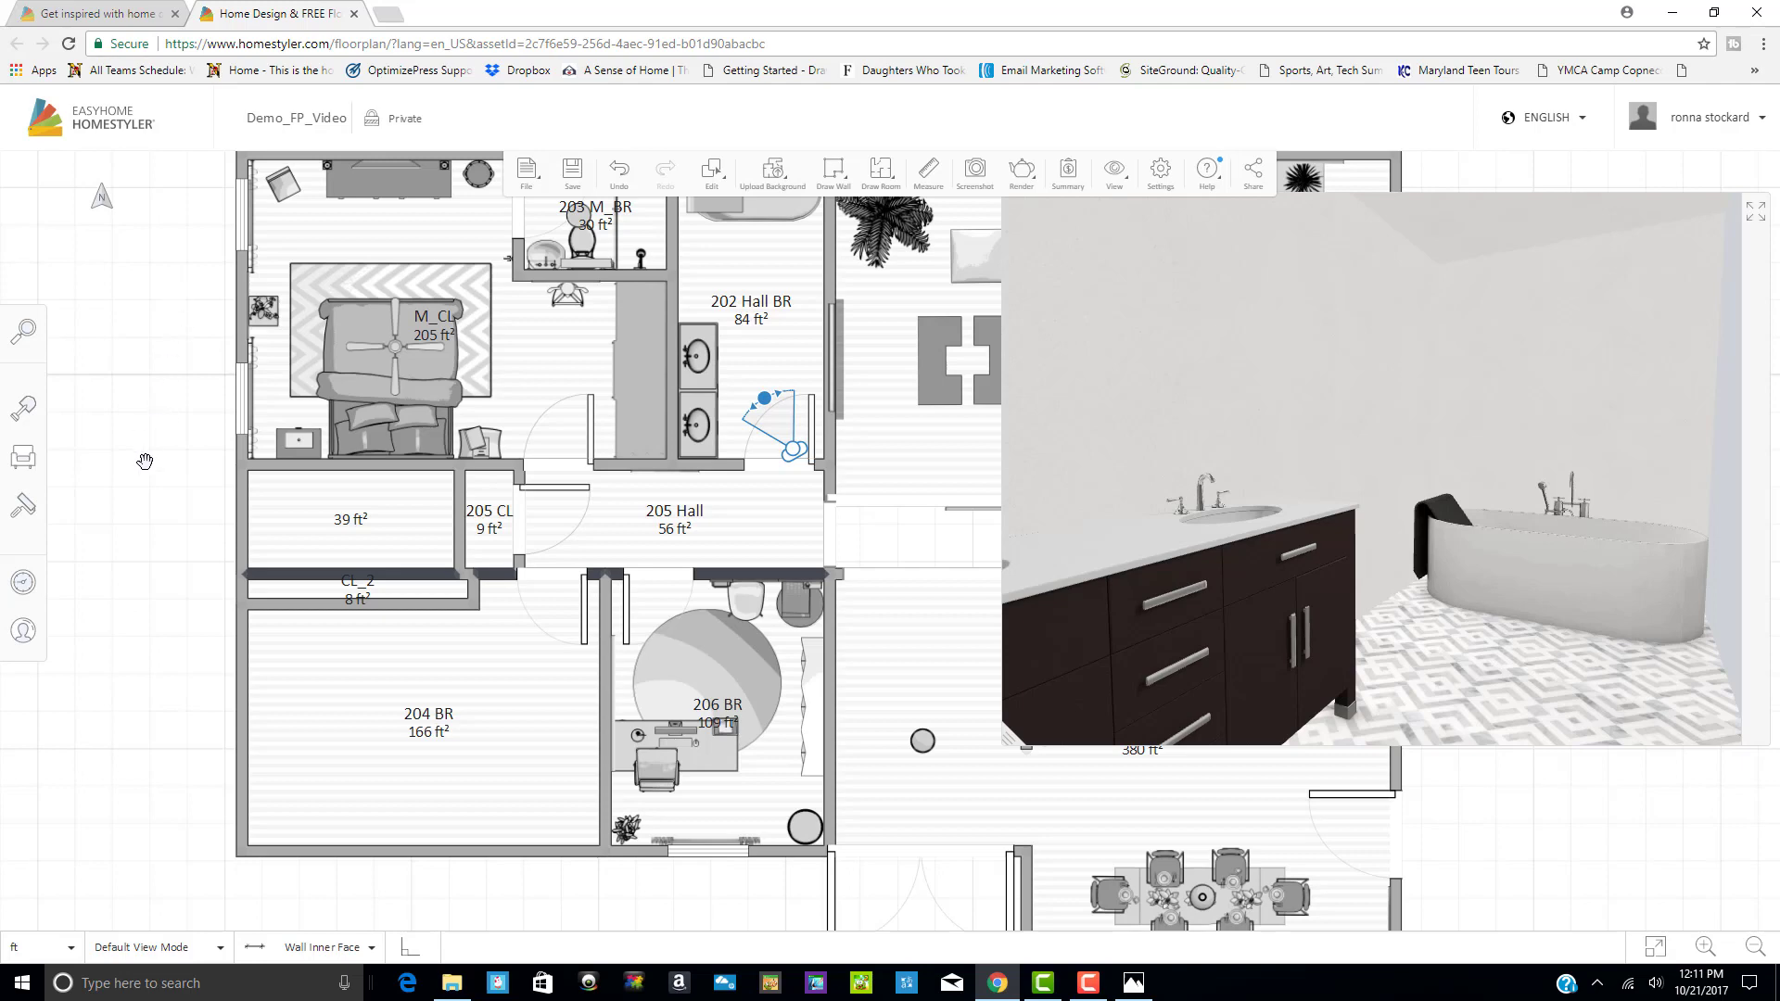
pyautogui.moveTo(145, 462); pyautogui.dragTo(146, 590)
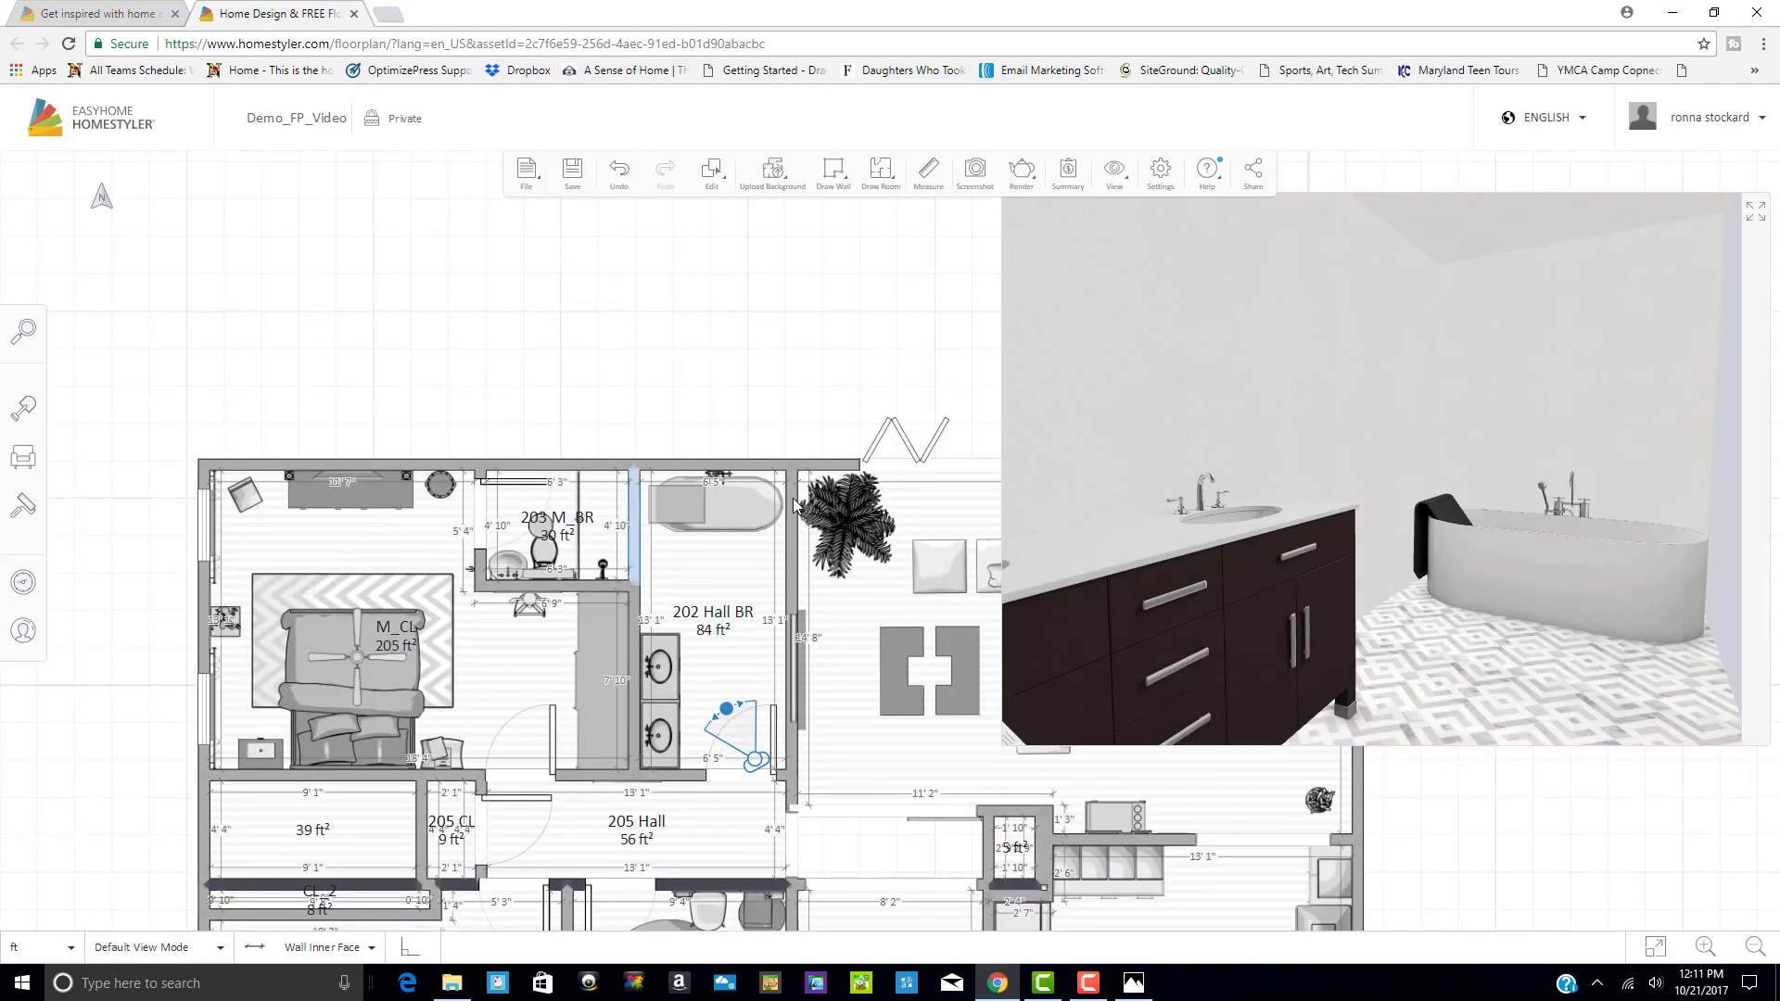
pyautogui.click(736, 511)
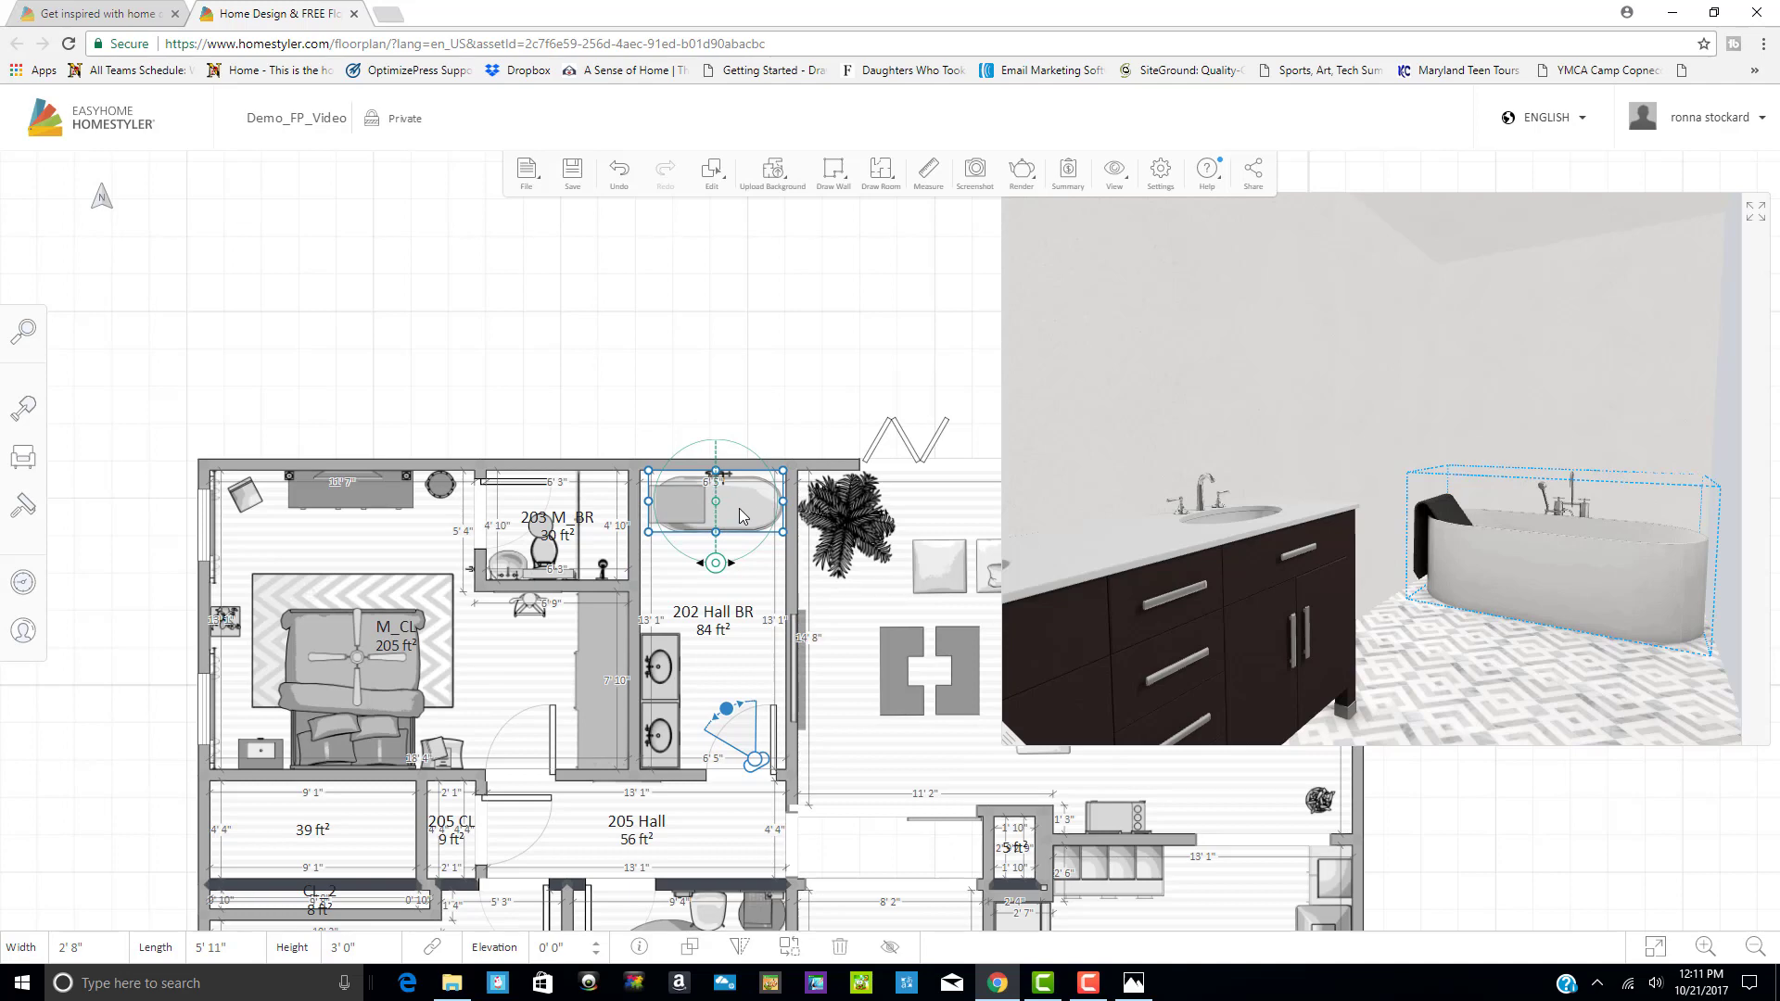
pyautogui.press('Left')
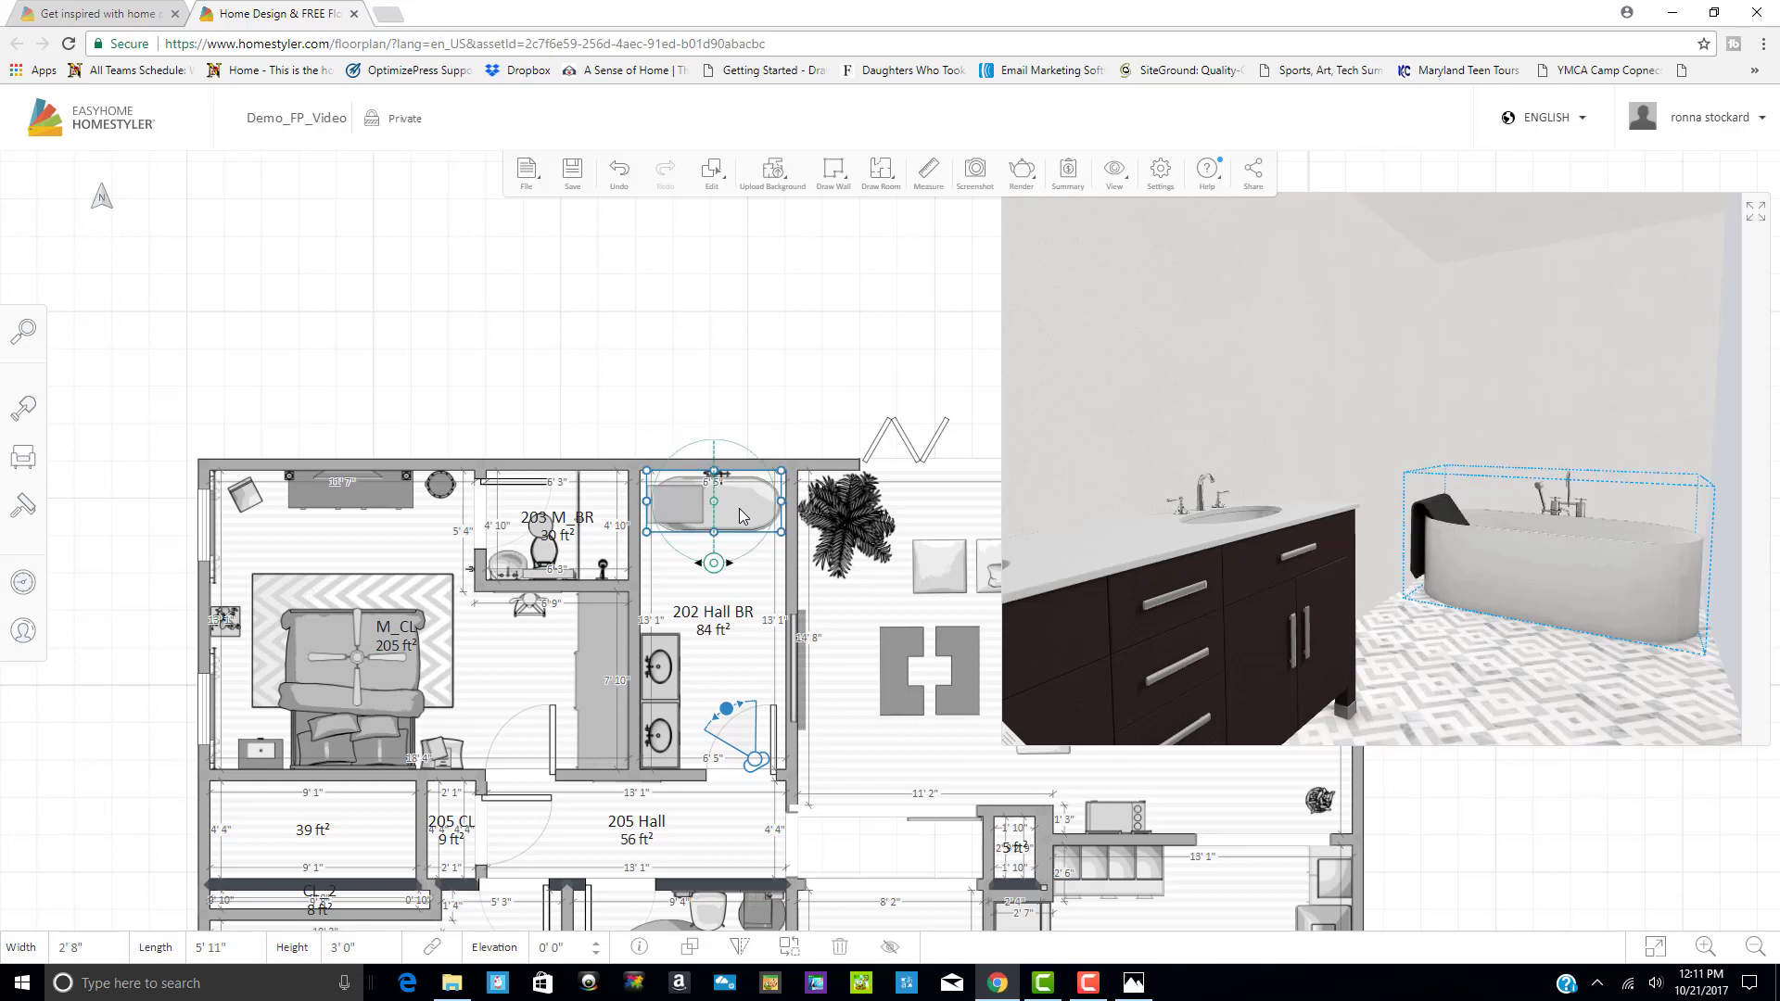
pyautogui.press('Left')
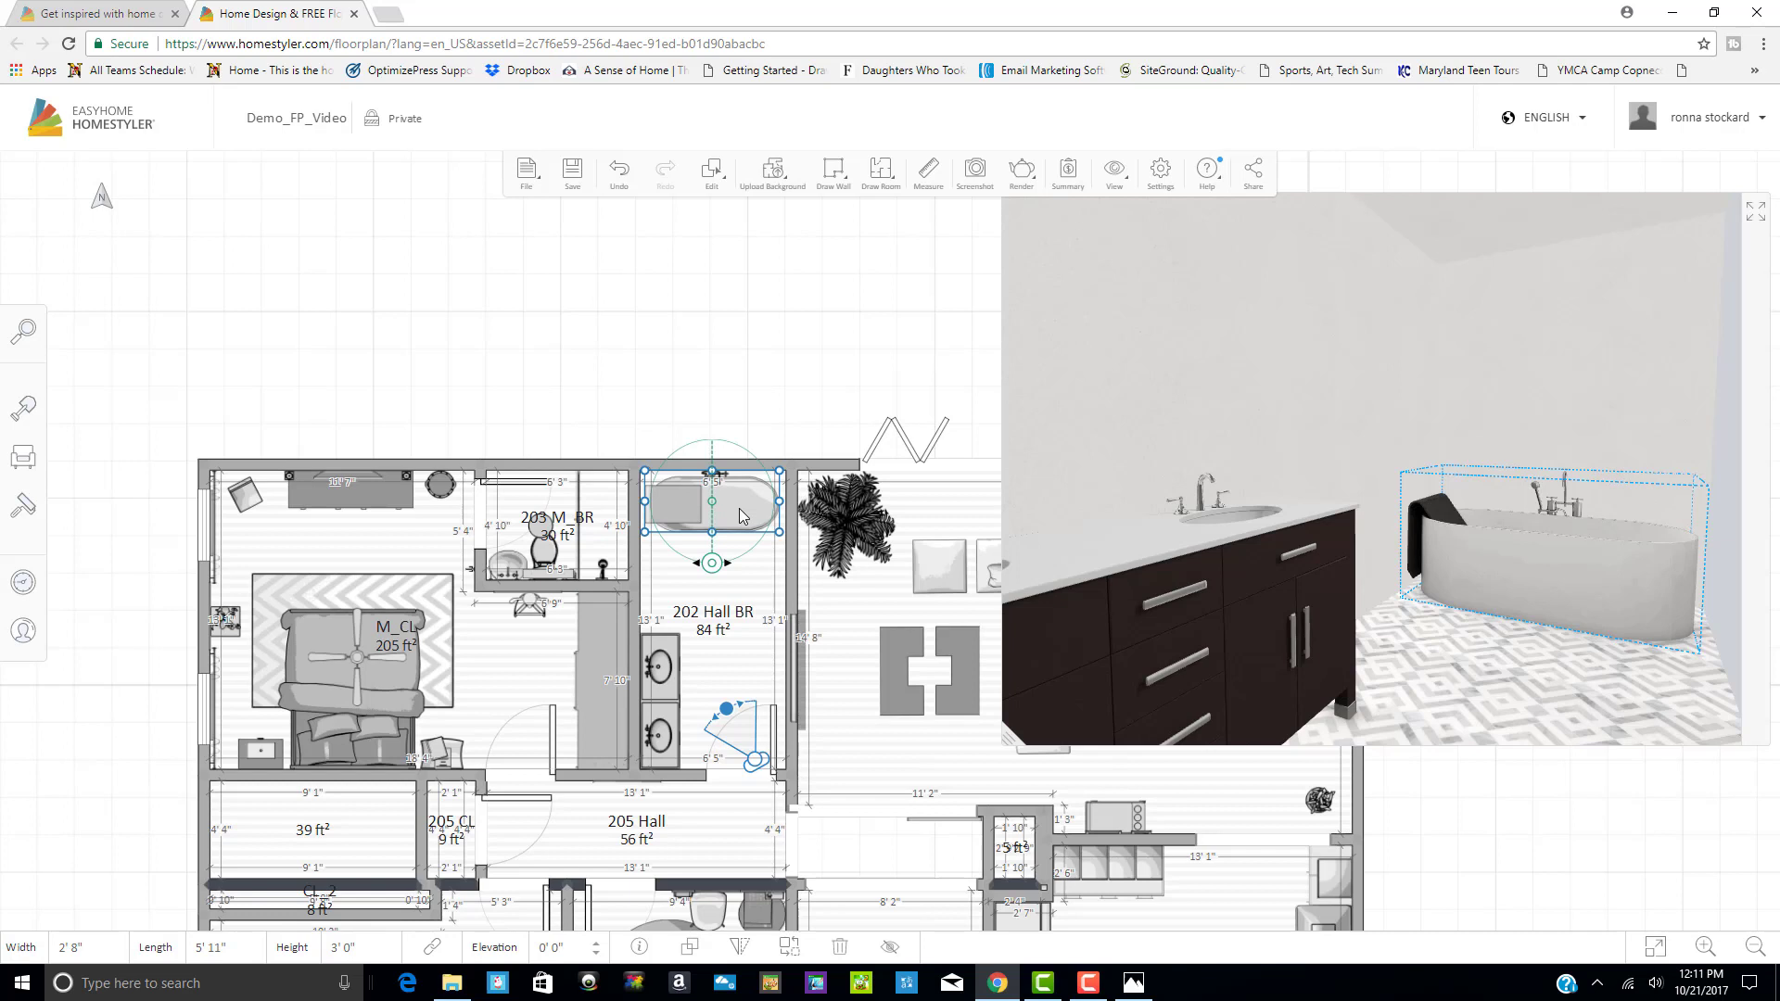
pyautogui.press('Right')
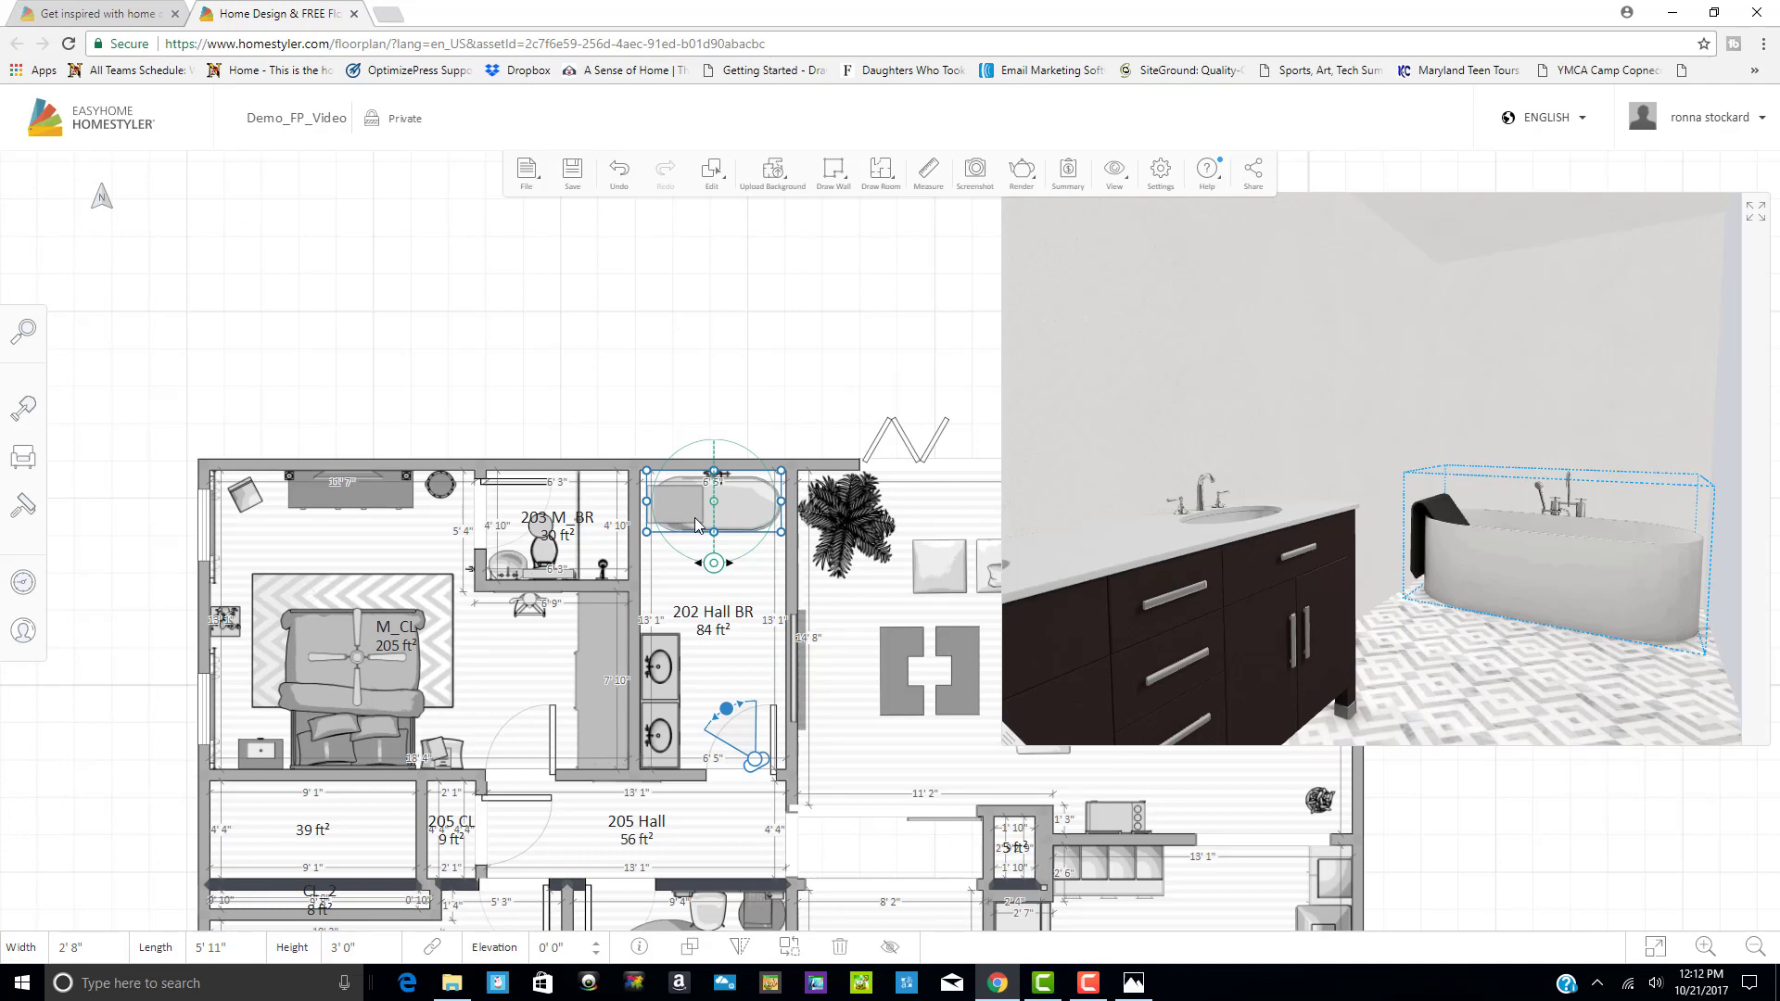
pyautogui.press('Left')
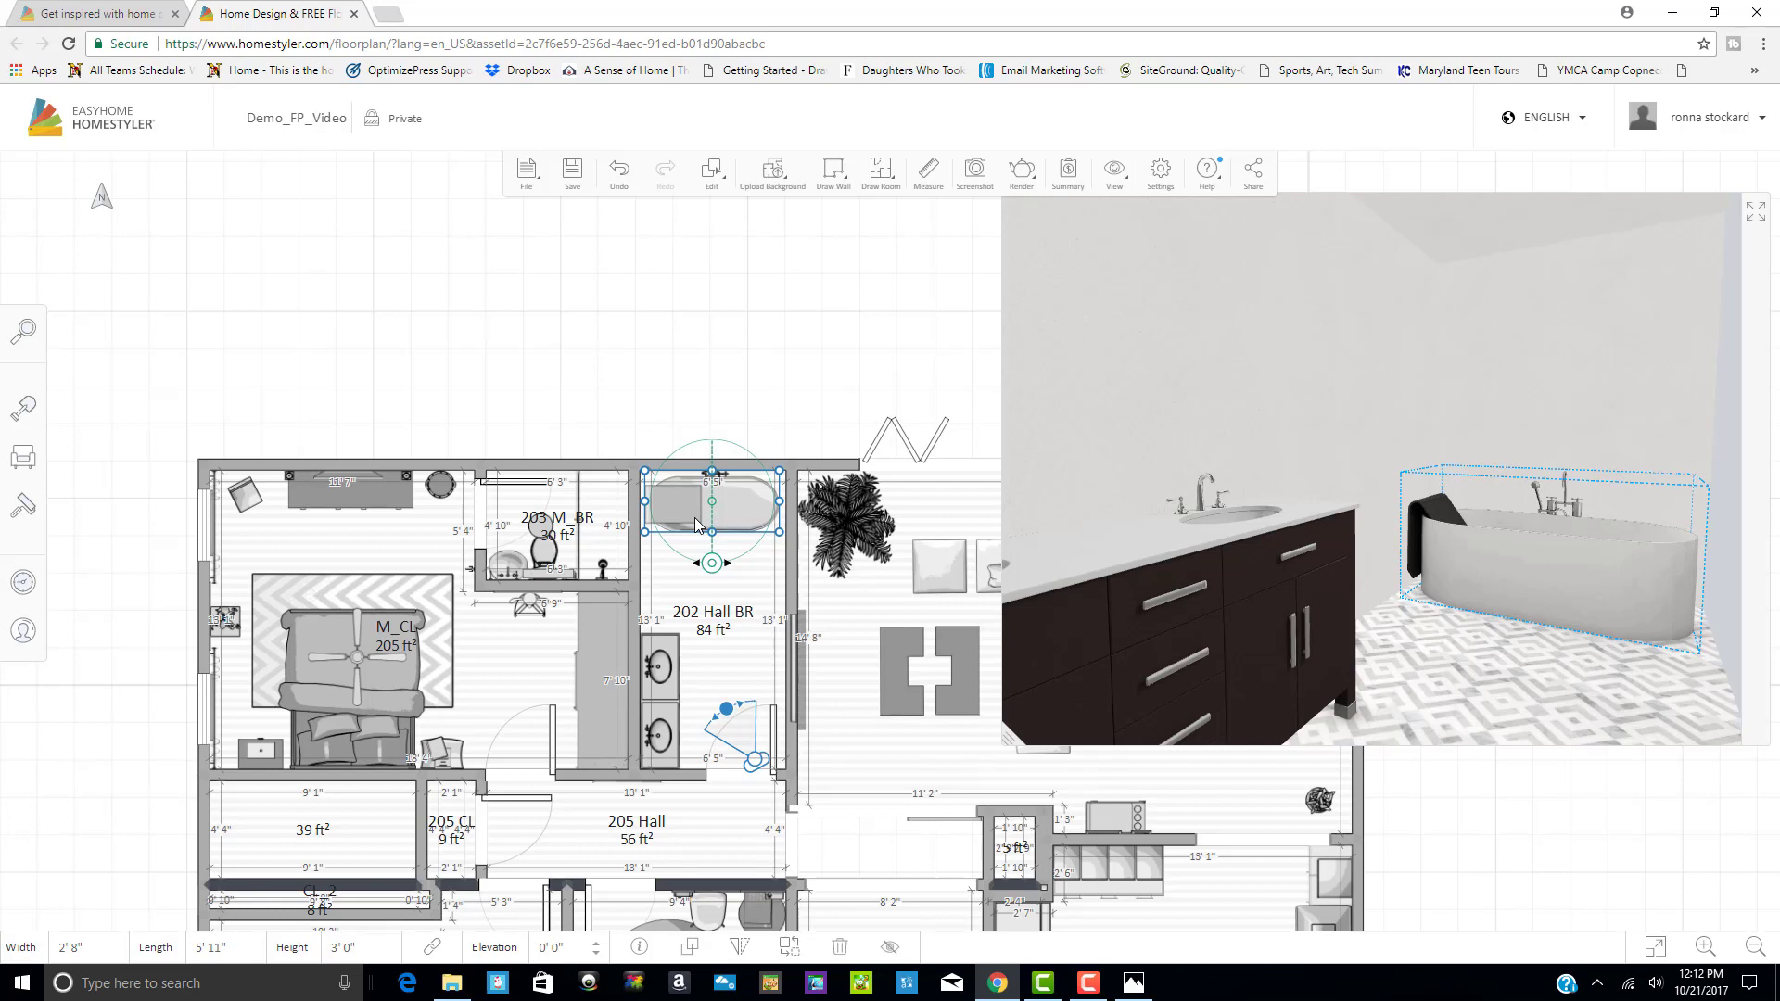
pyautogui.press('Escape')
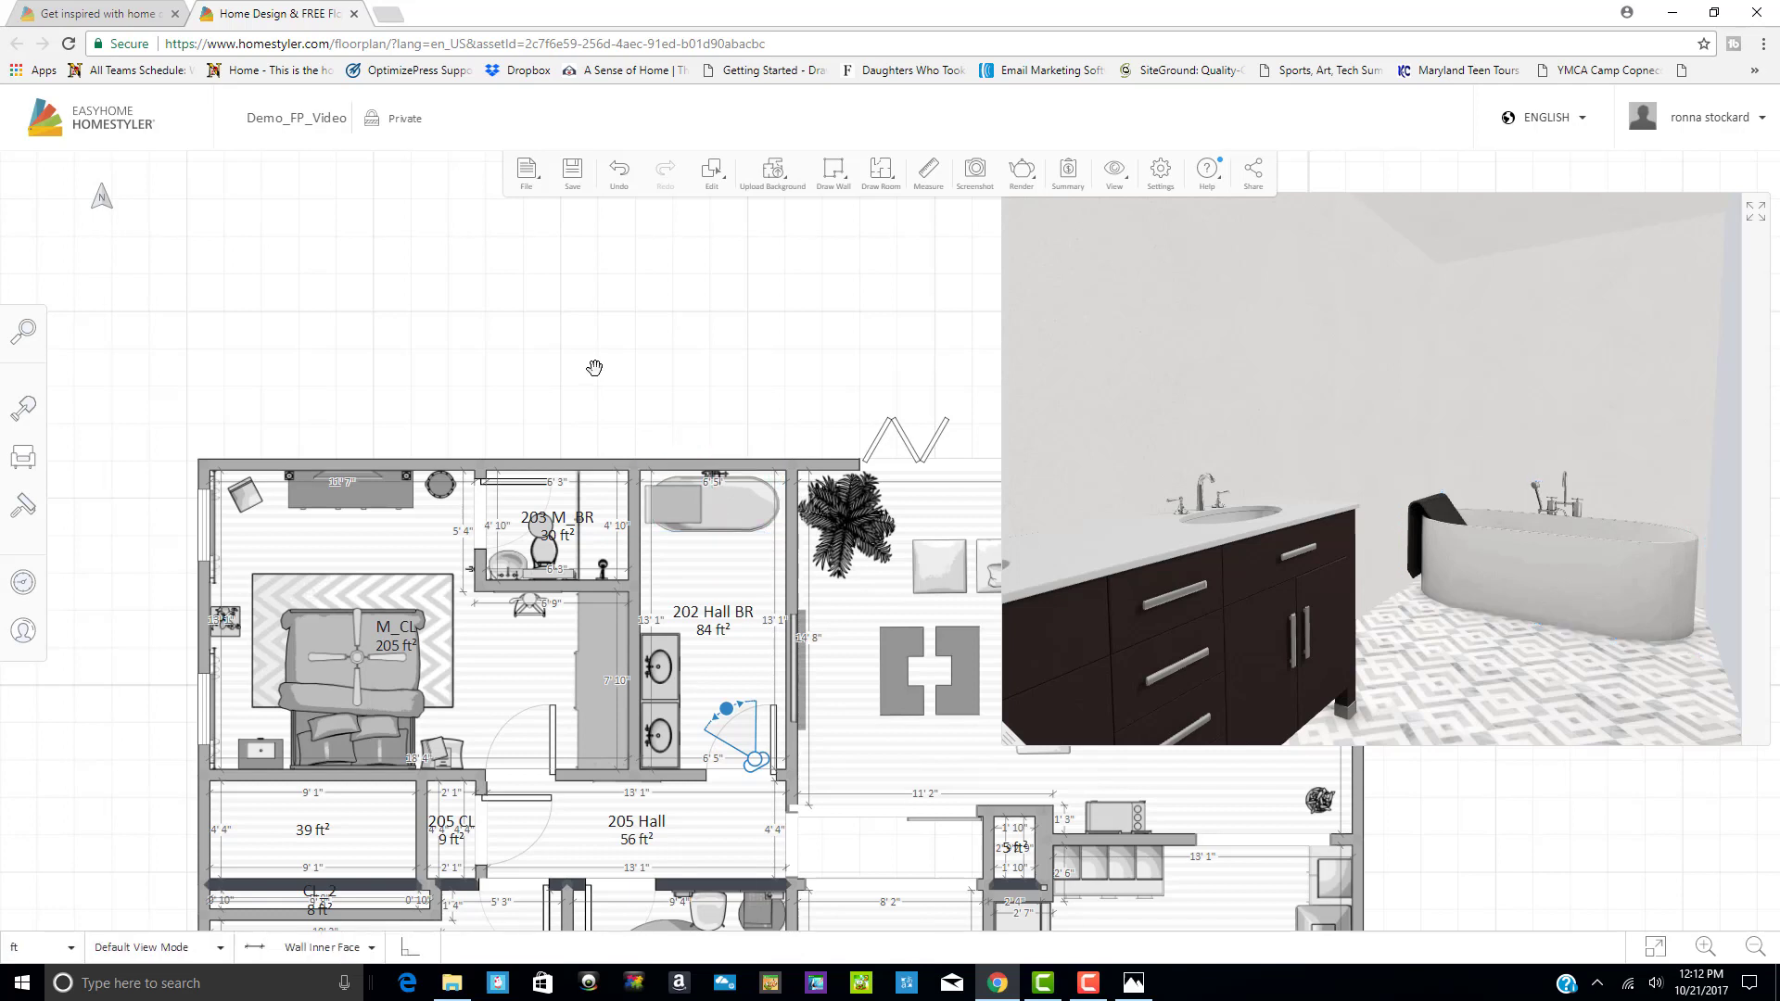
# Open the catalog's Bathroom toilets and look through all the models down to the last one
pyautogui.scroll(-2, 212, 383)
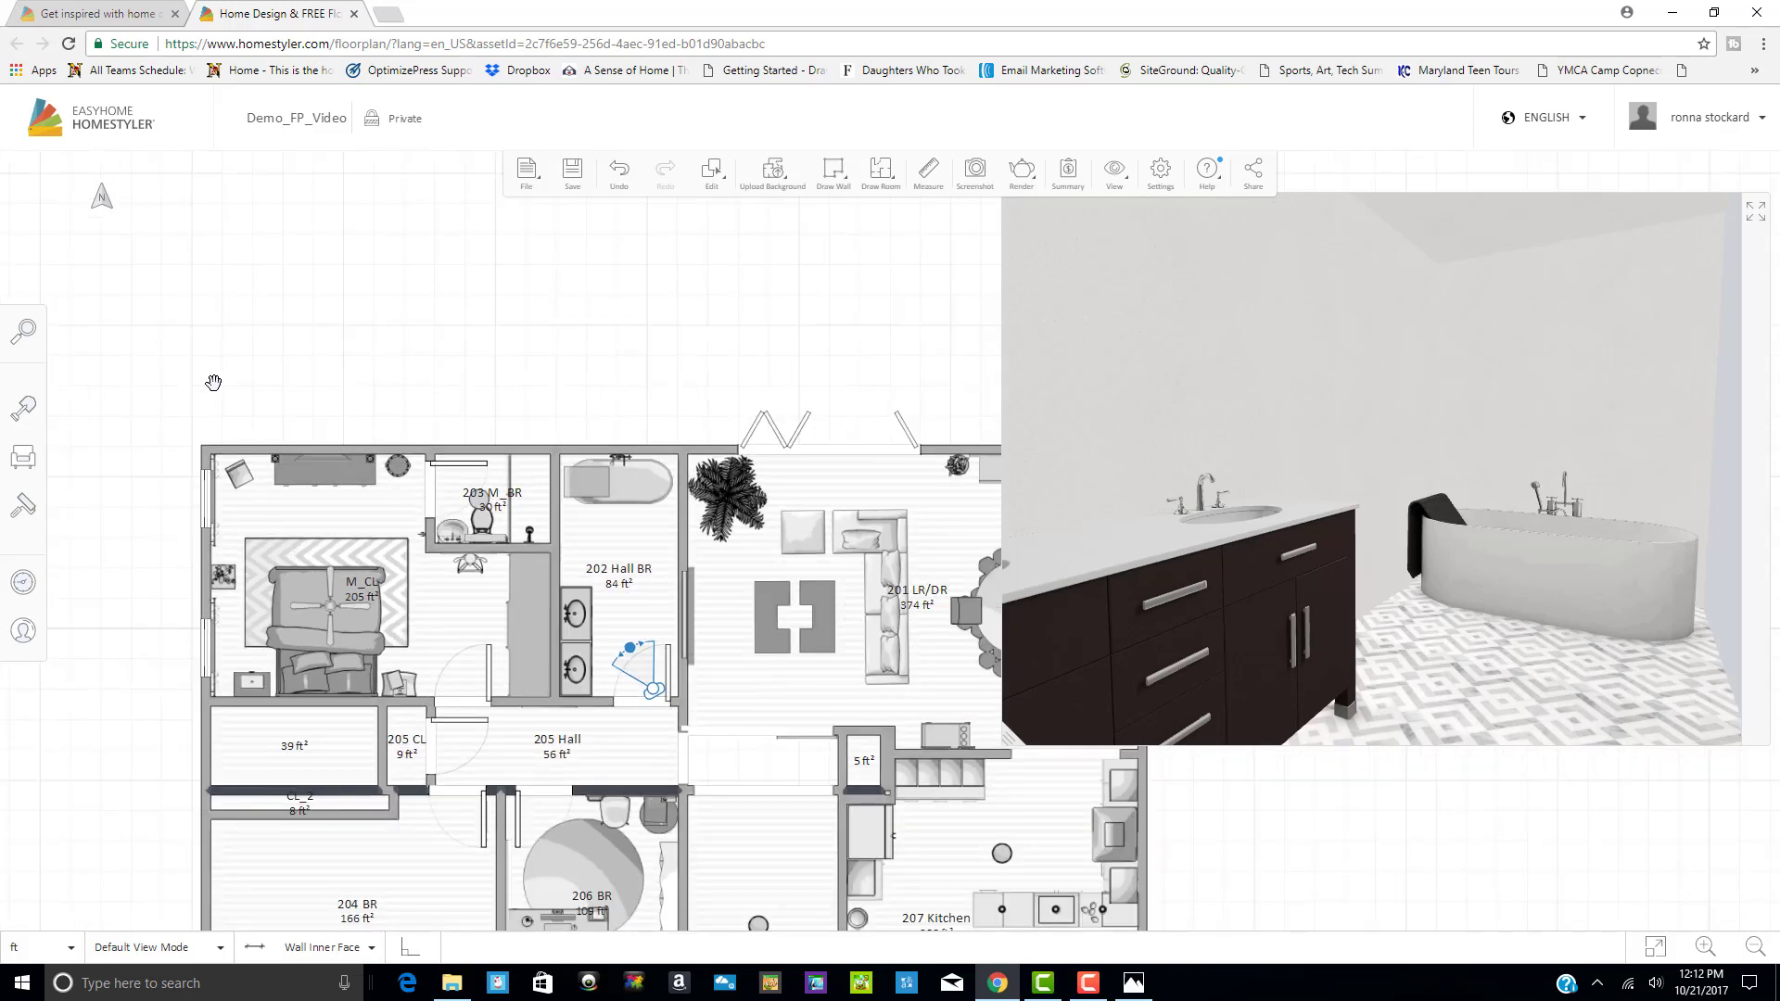
pyautogui.scroll(-2, 212, 383)
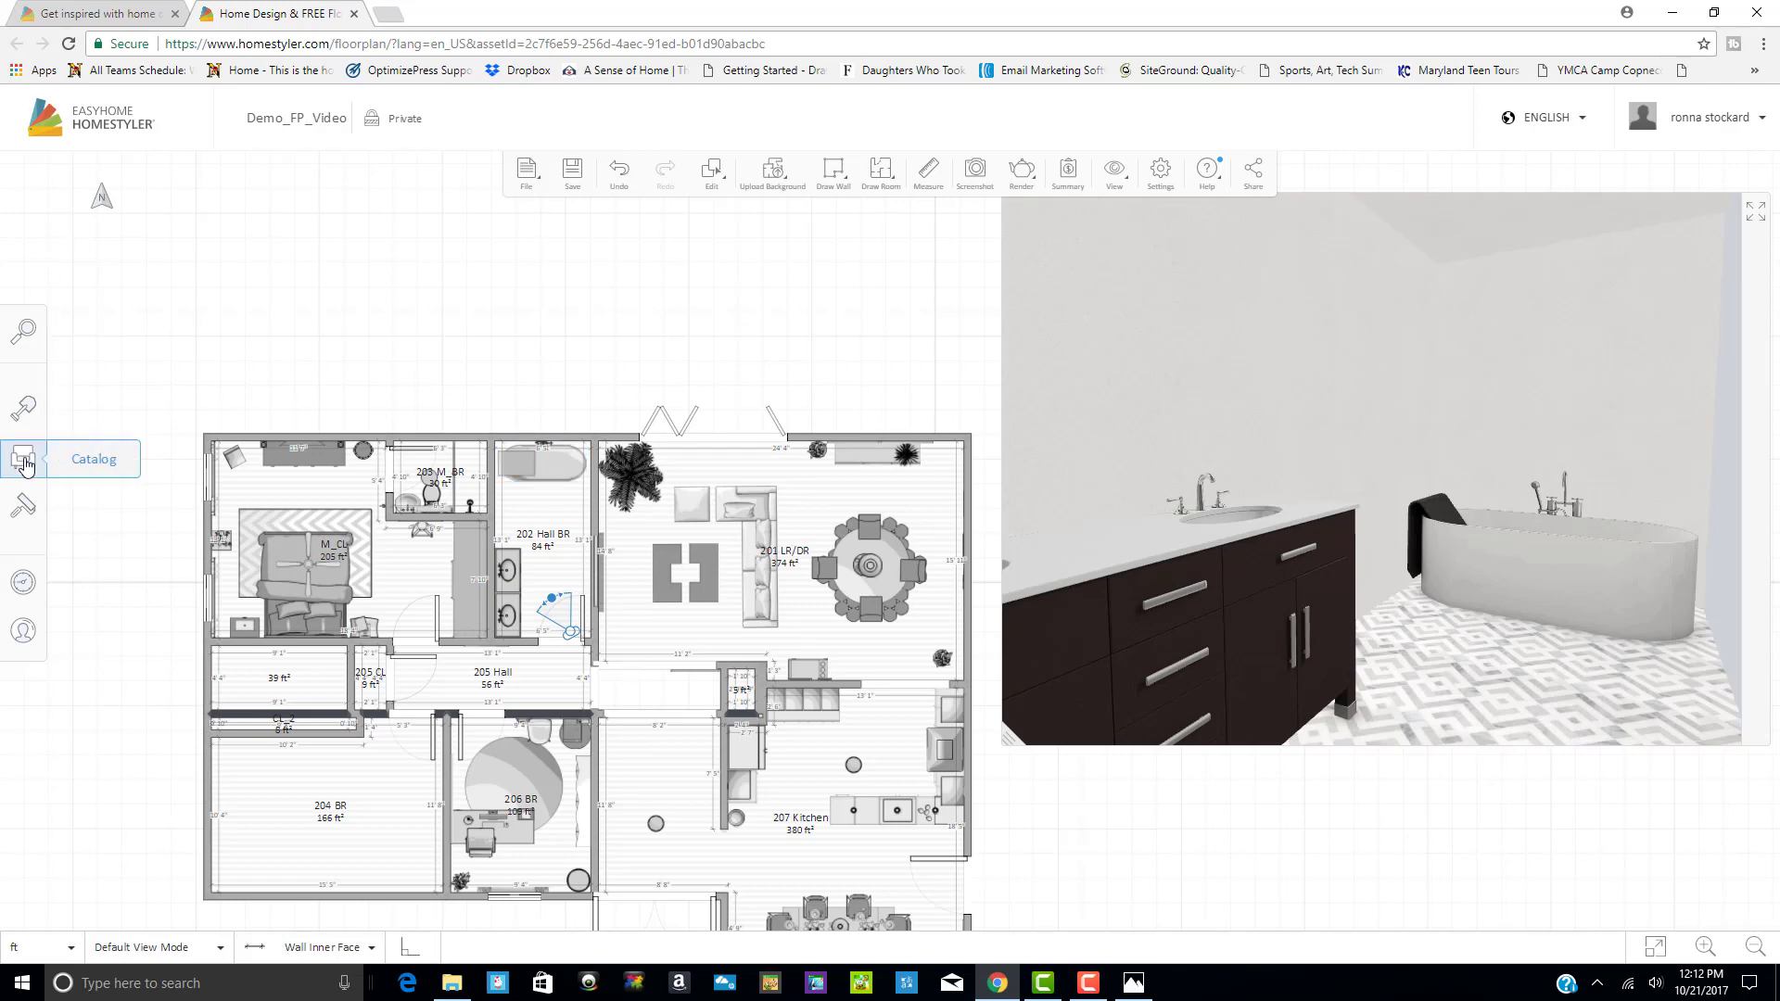
pyautogui.click(105, 466)
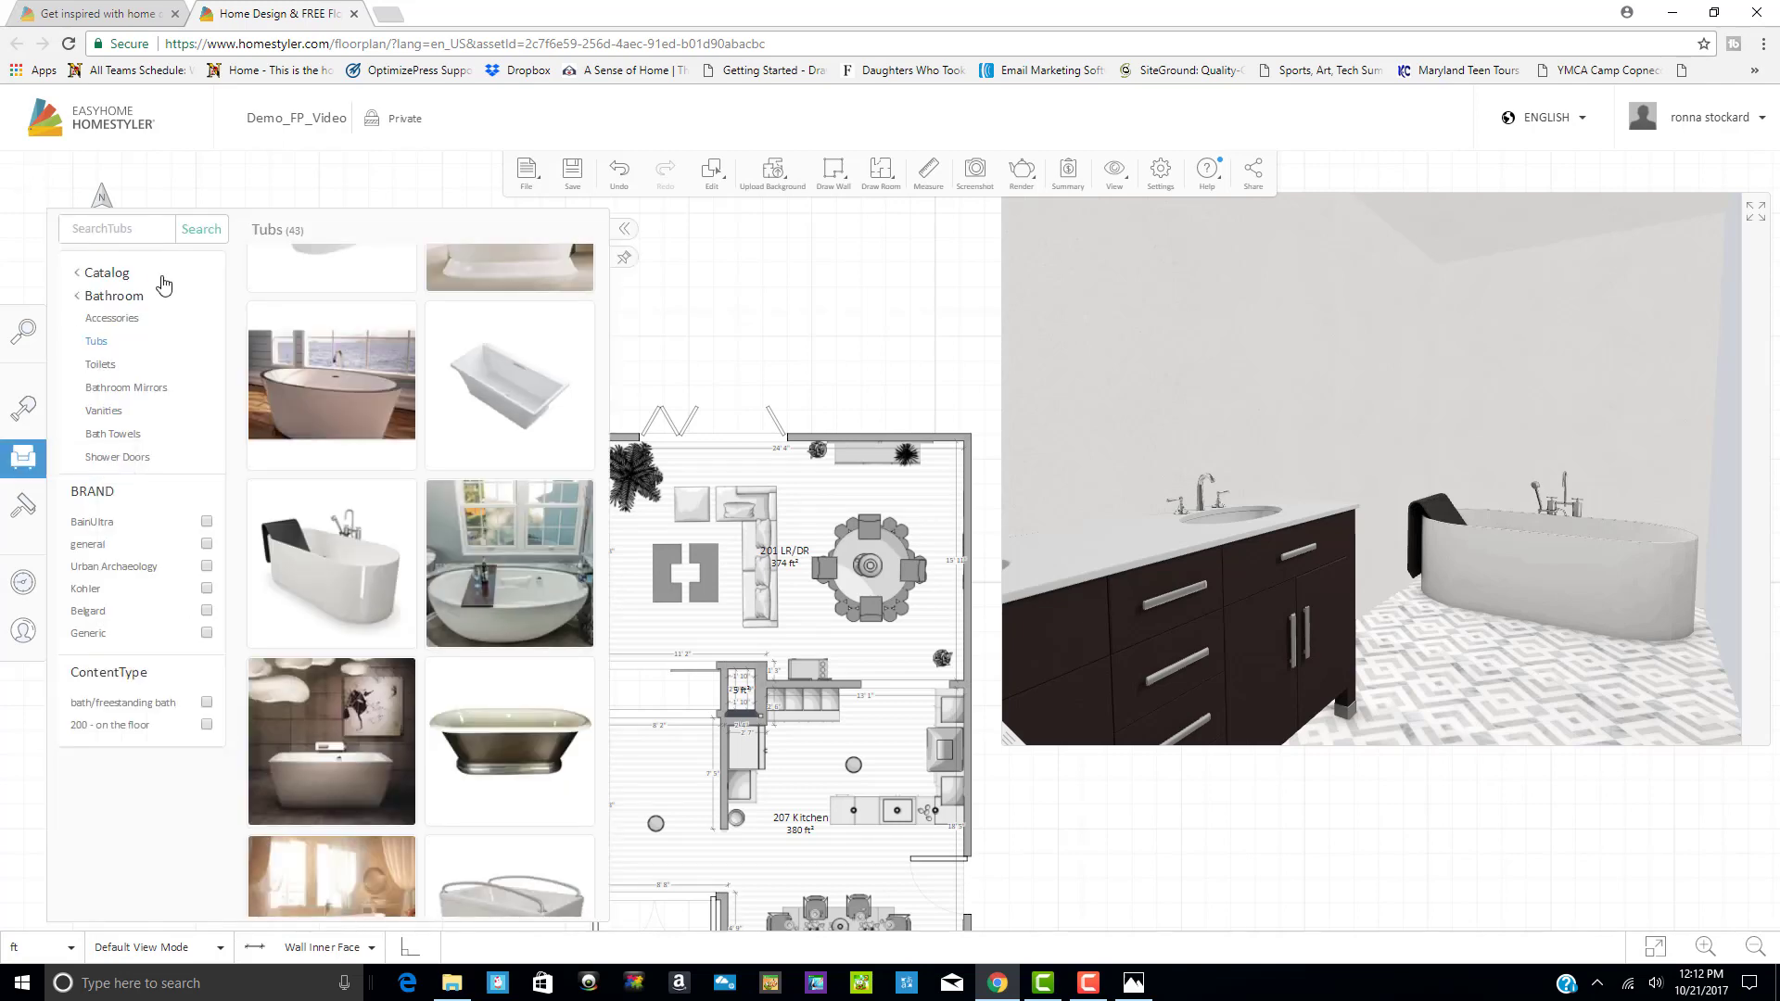
pyautogui.click(100, 366)
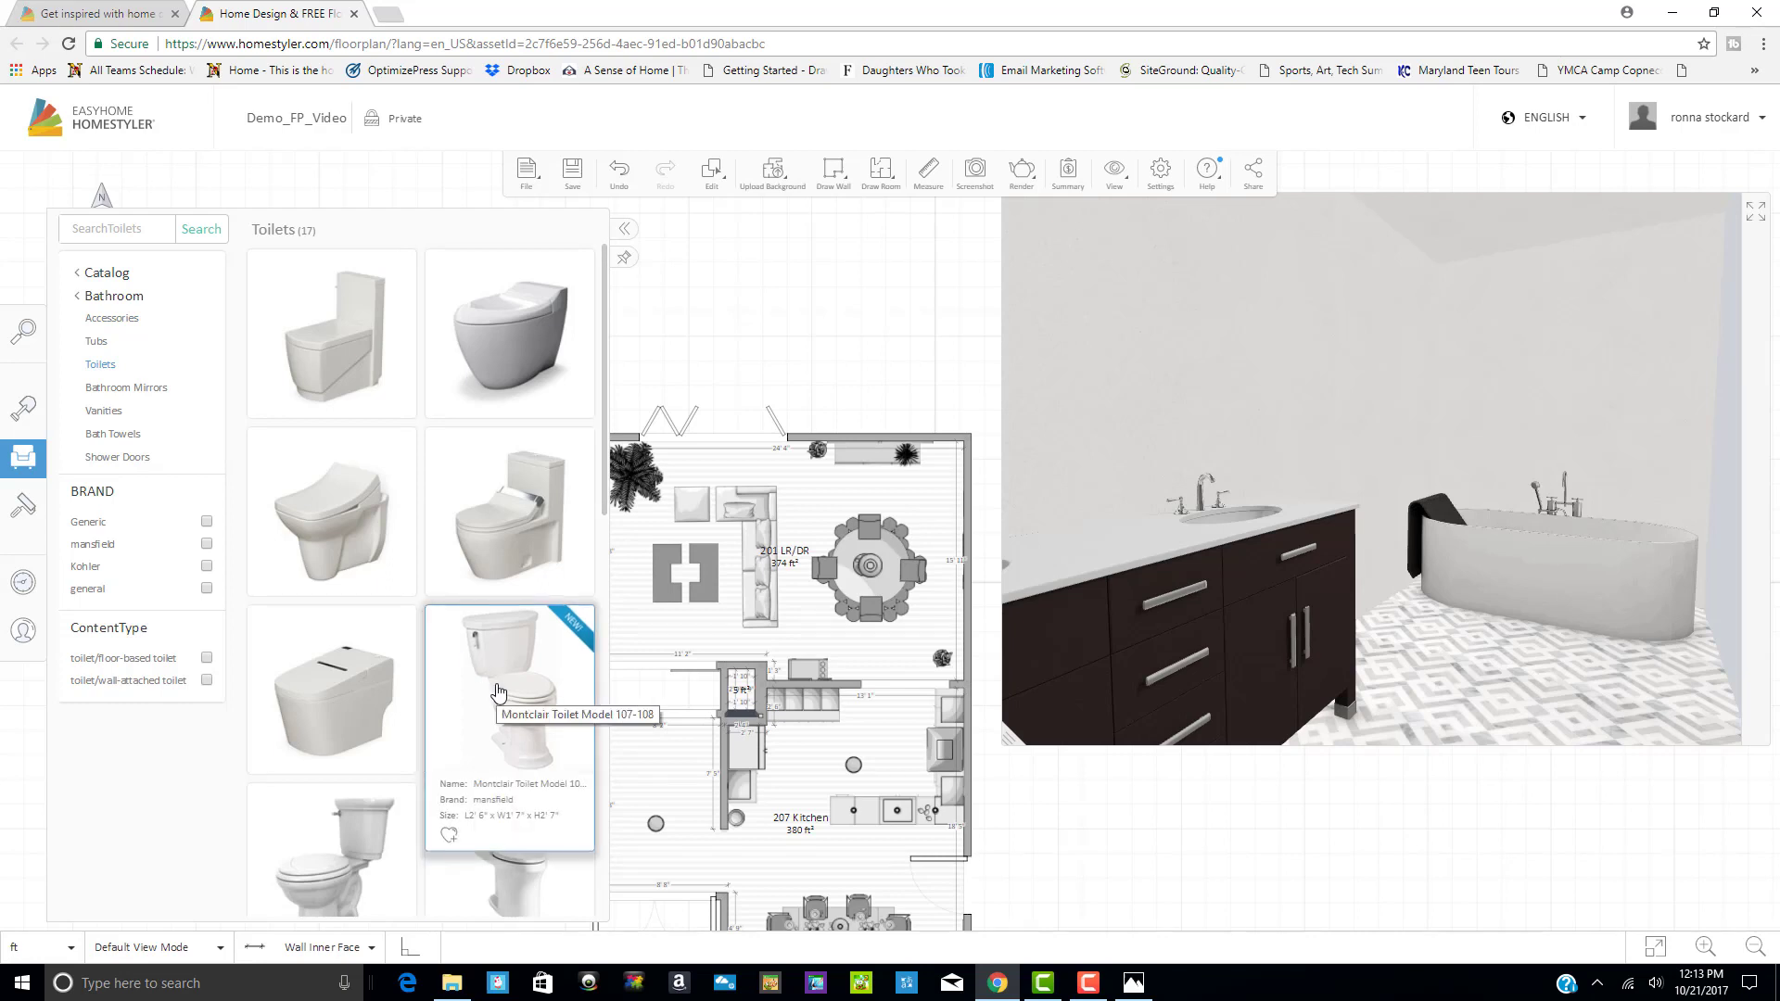
pyautogui.scroll(-10, 492, 686)
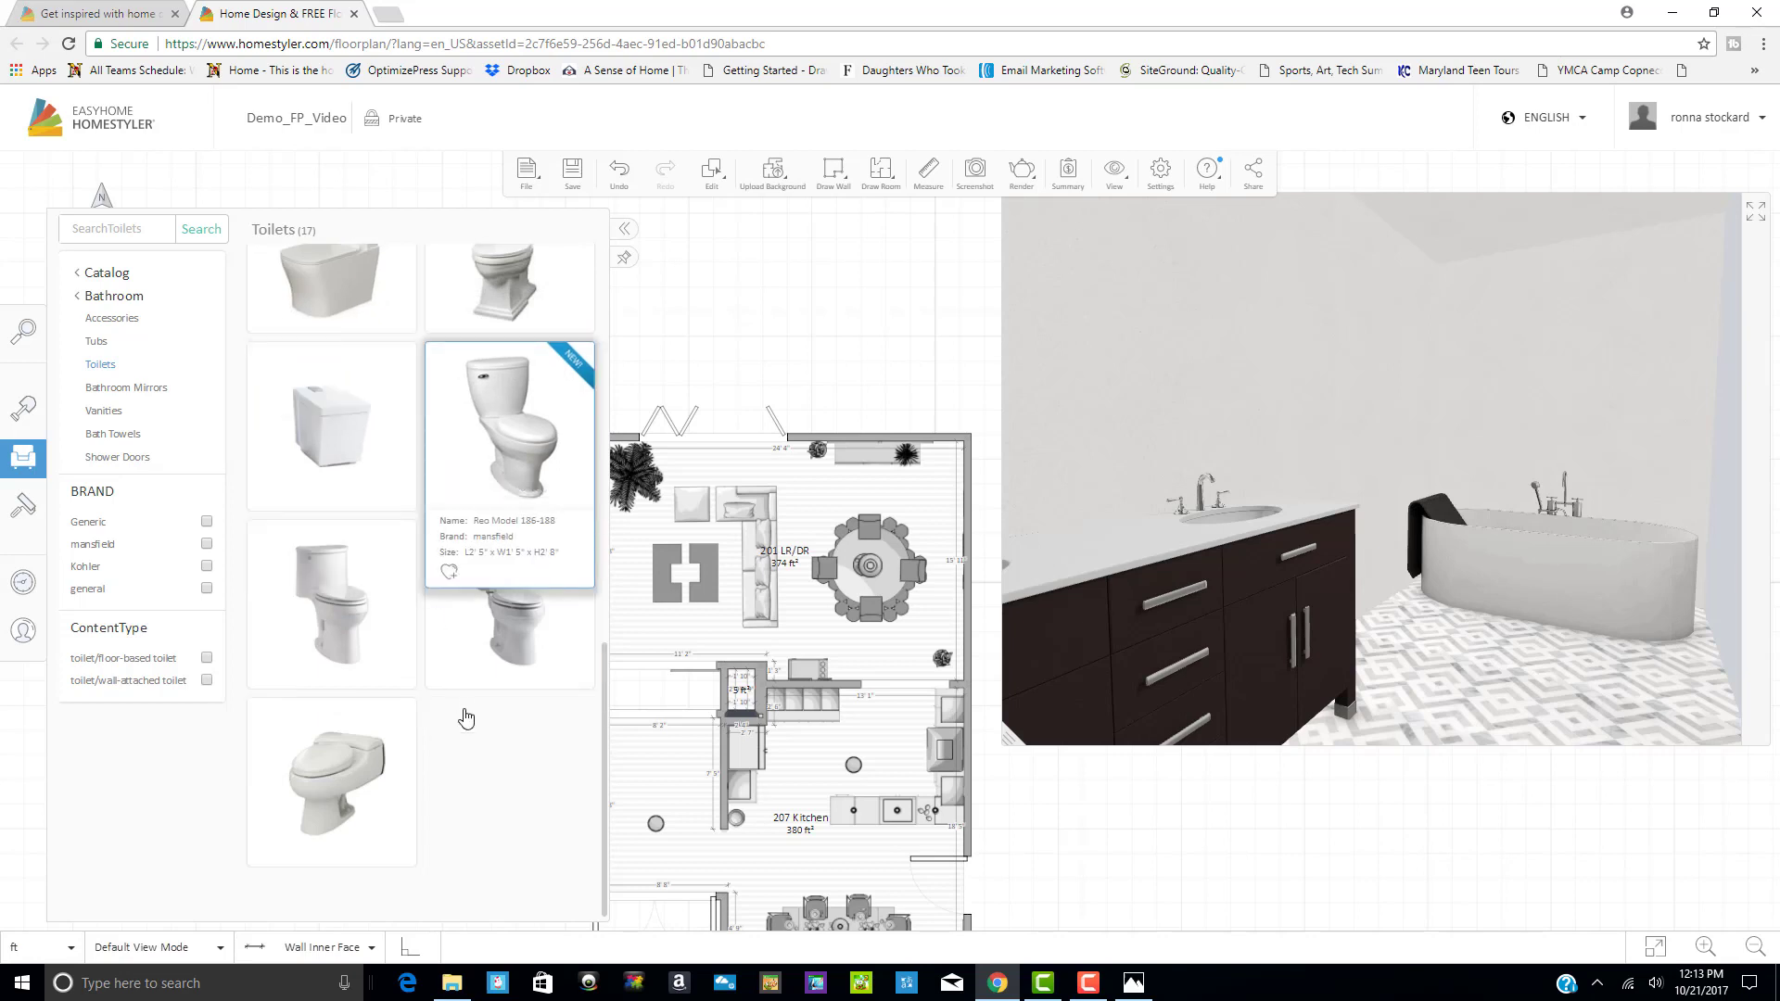
pyautogui.scroll(3, 436, 371)
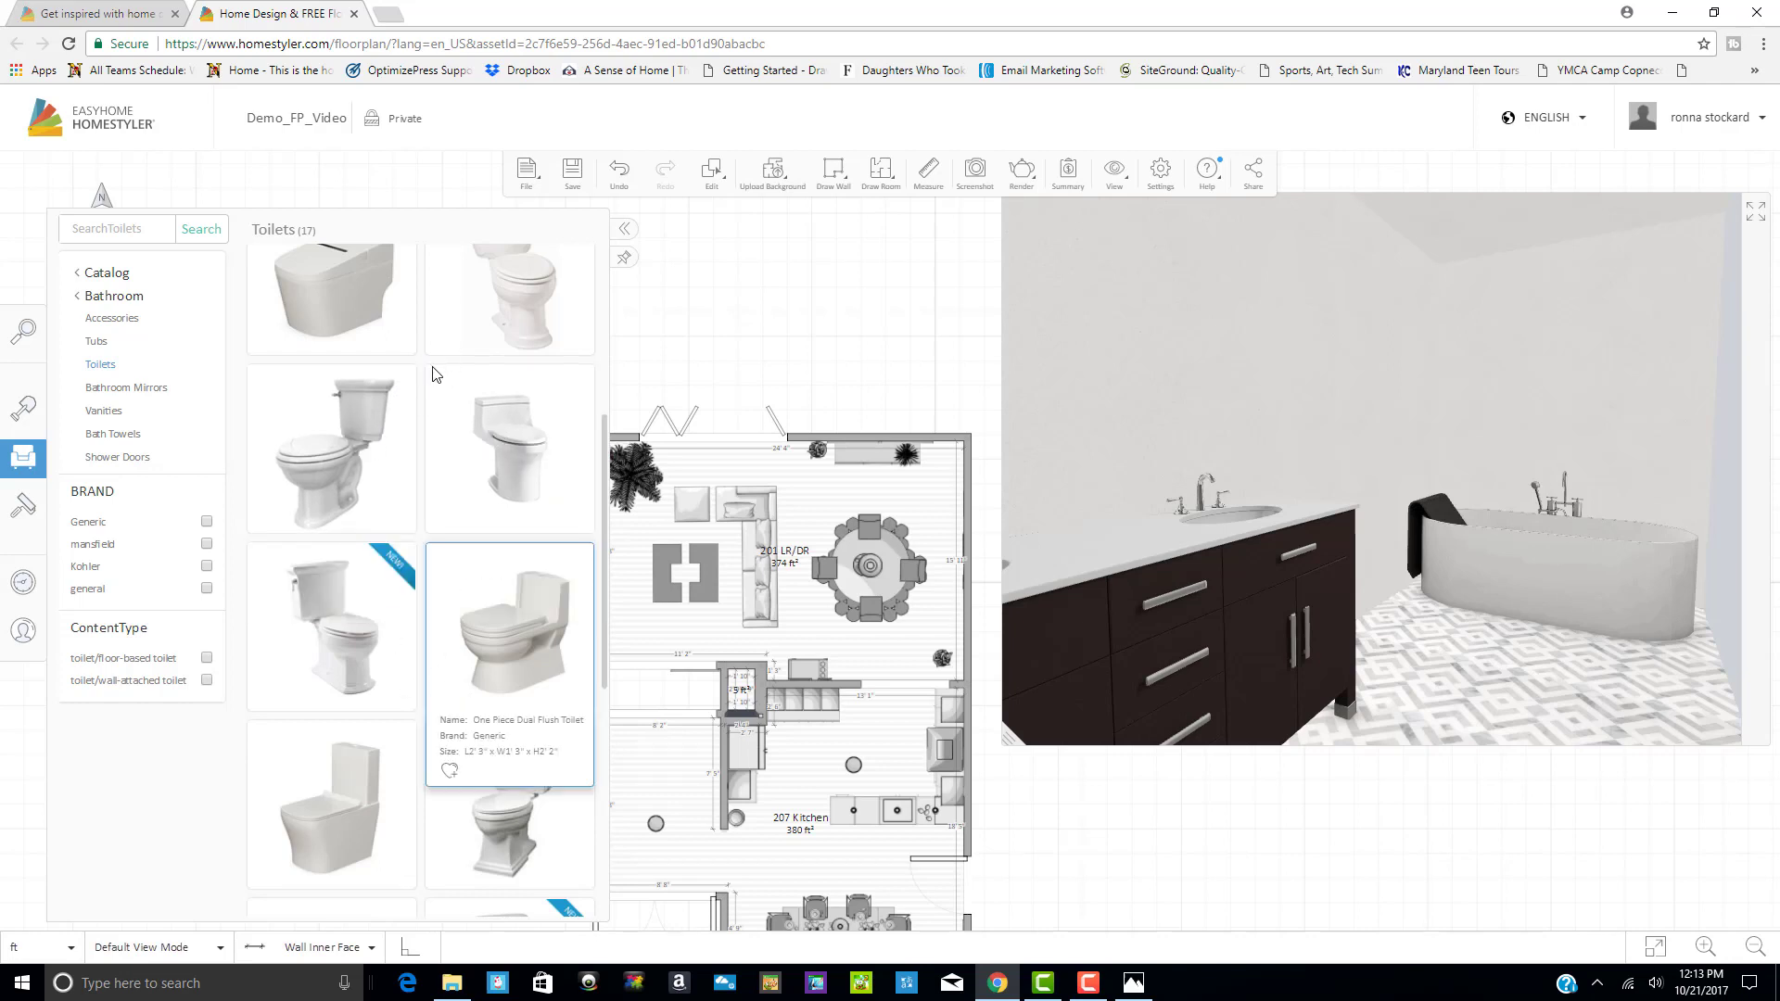
pyautogui.scroll(3, 473, 495)
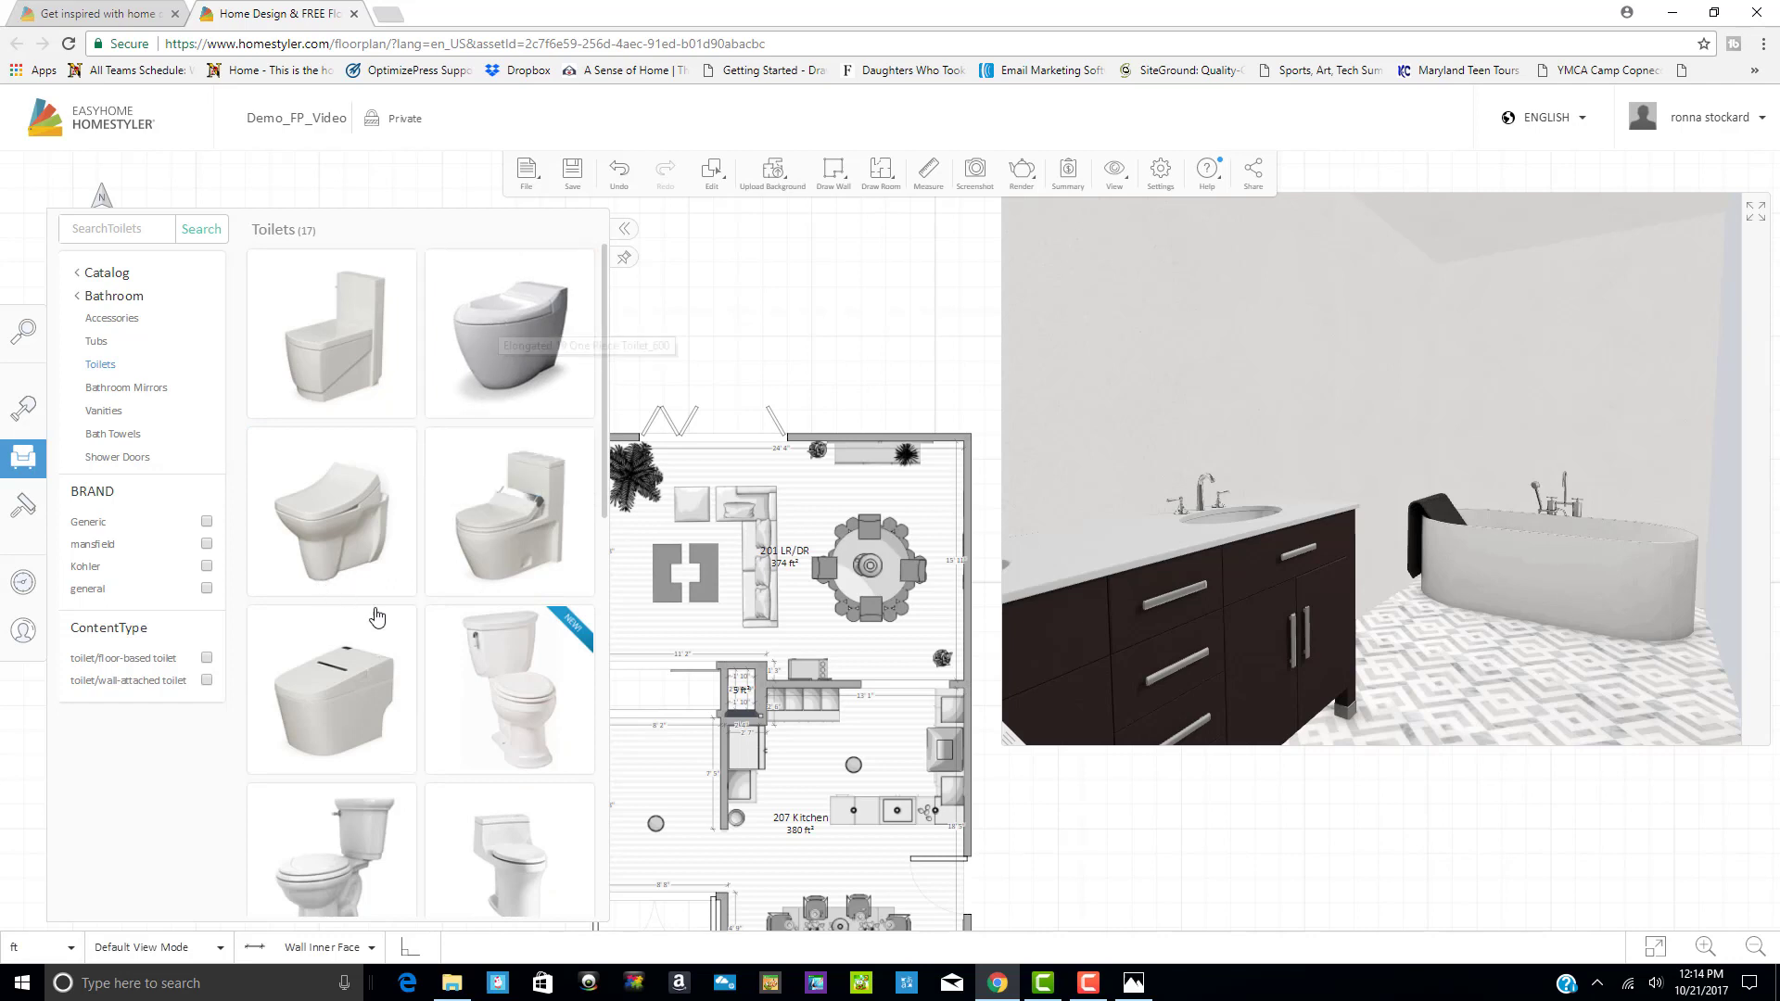
pyautogui.scroll(-6, 376, 614)
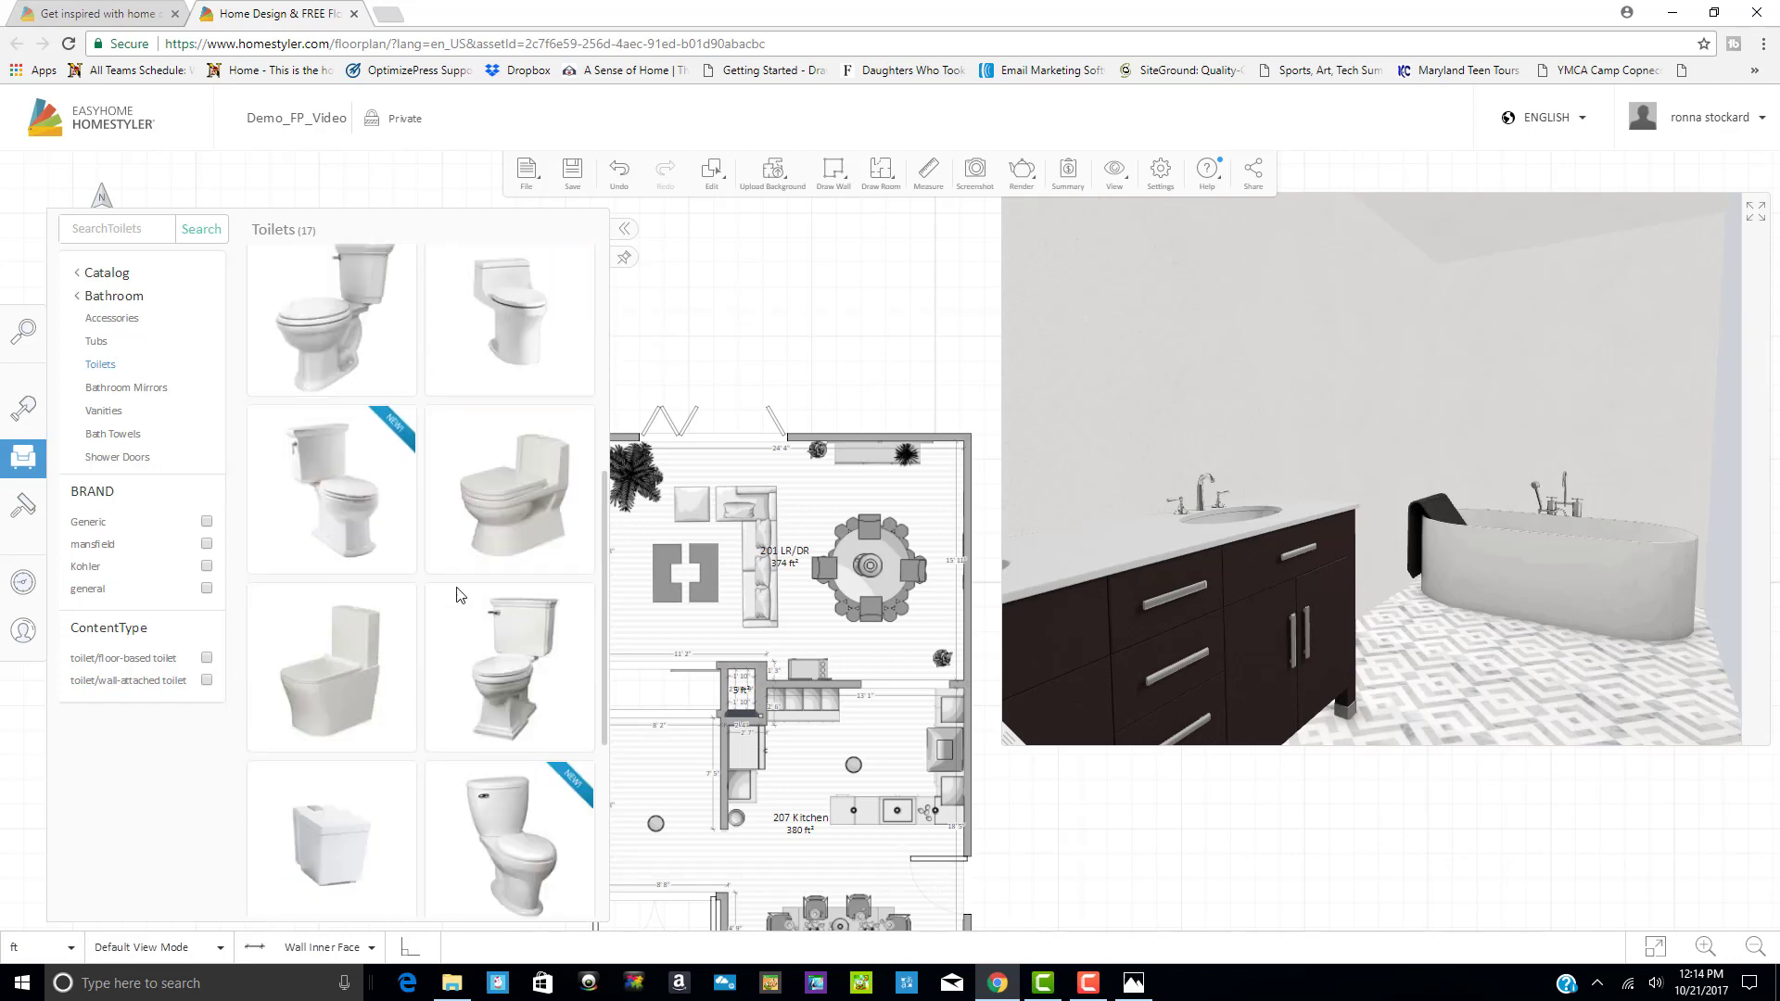
pyautogui.scroll(-5, 397, 705)
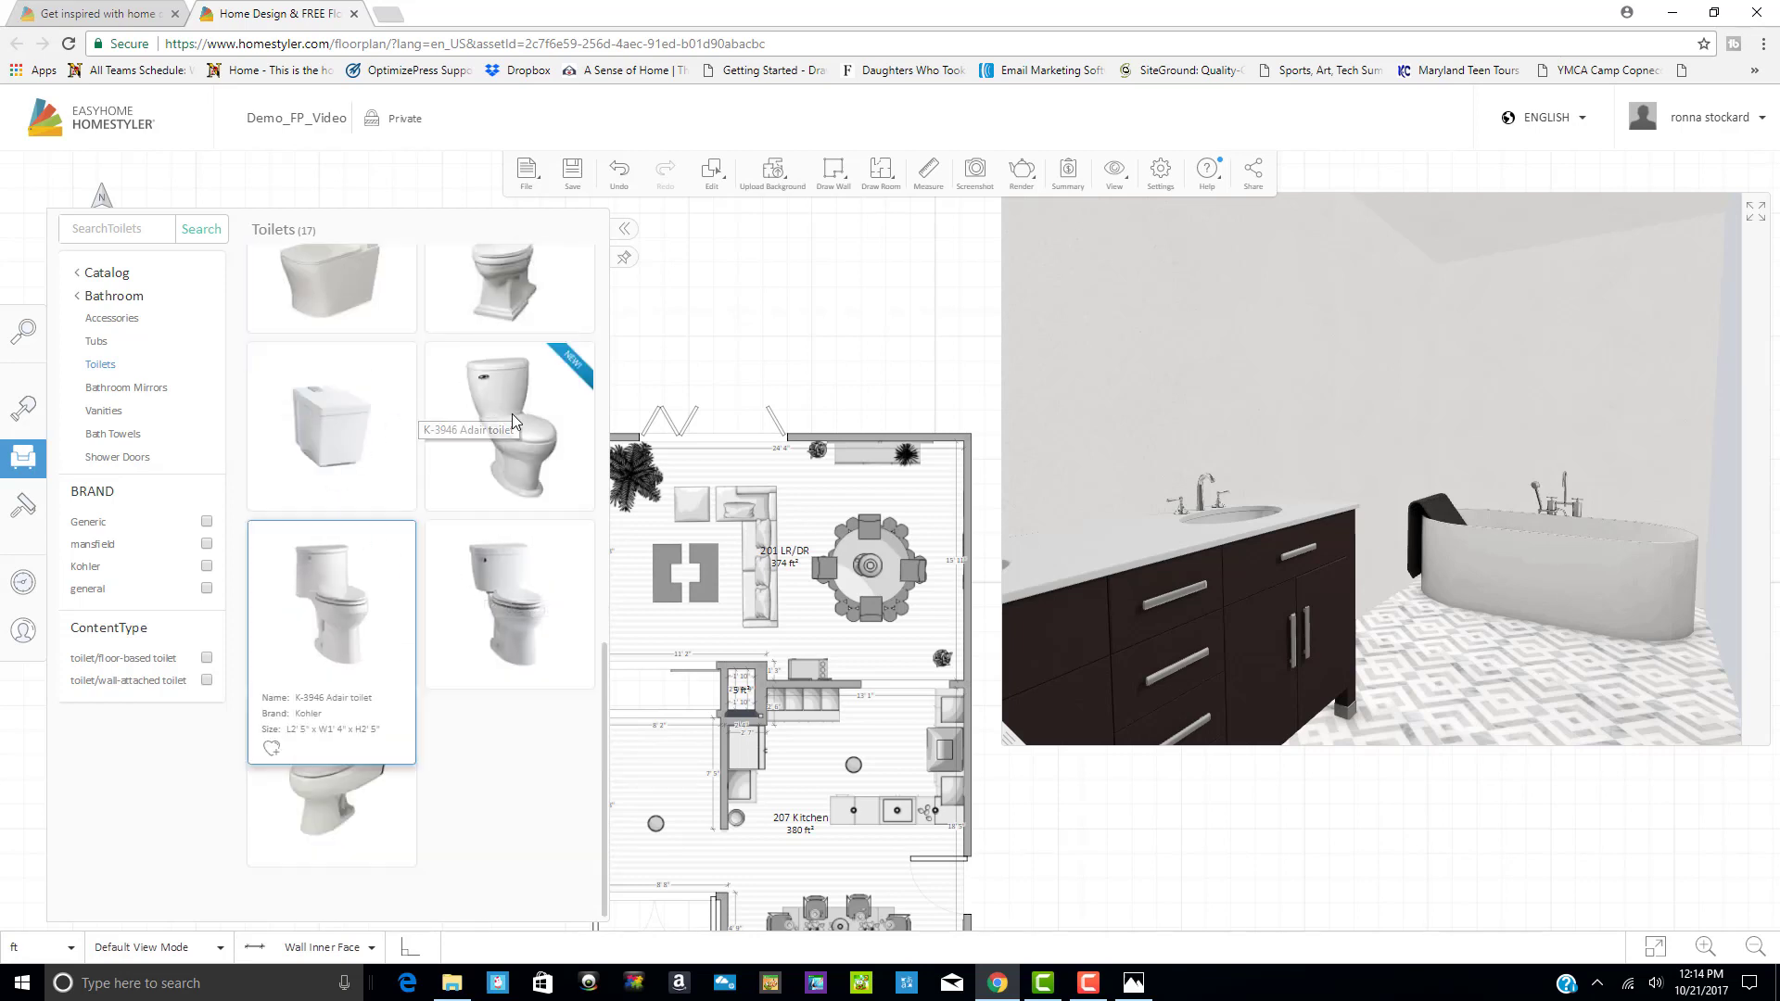
pyautogui.scroll(2, 466, 471)
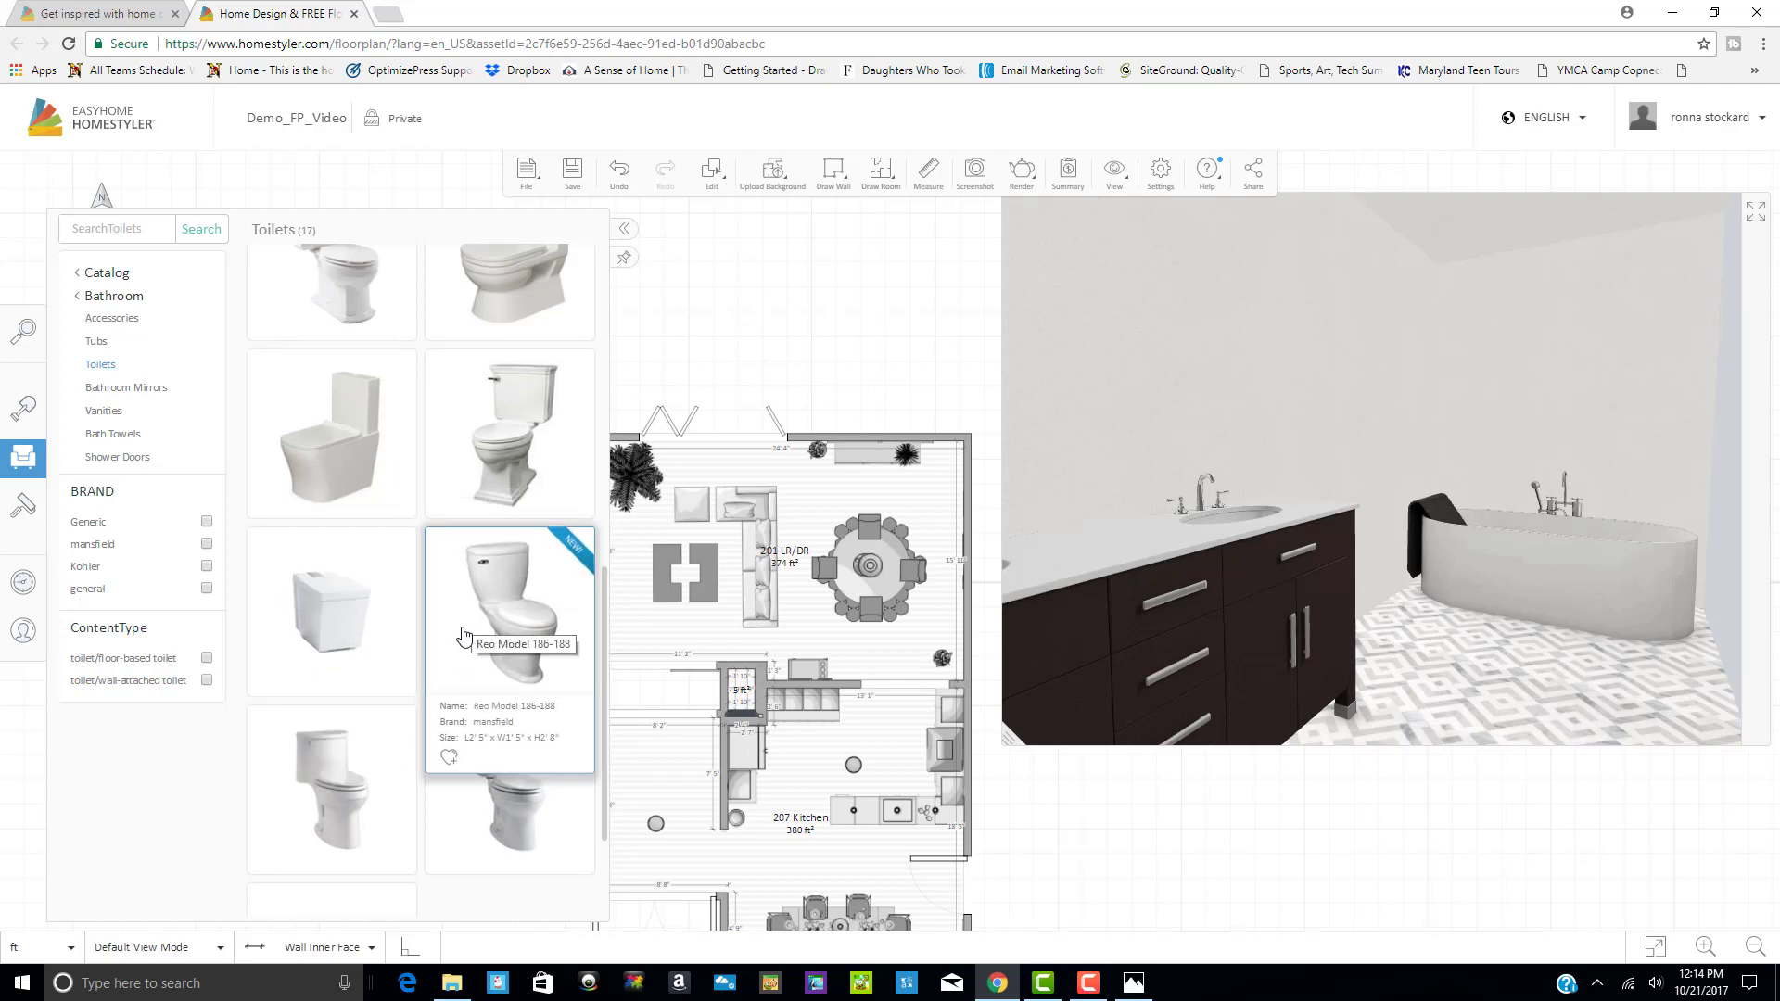
pyautogui.scroll(3, 395, 412)
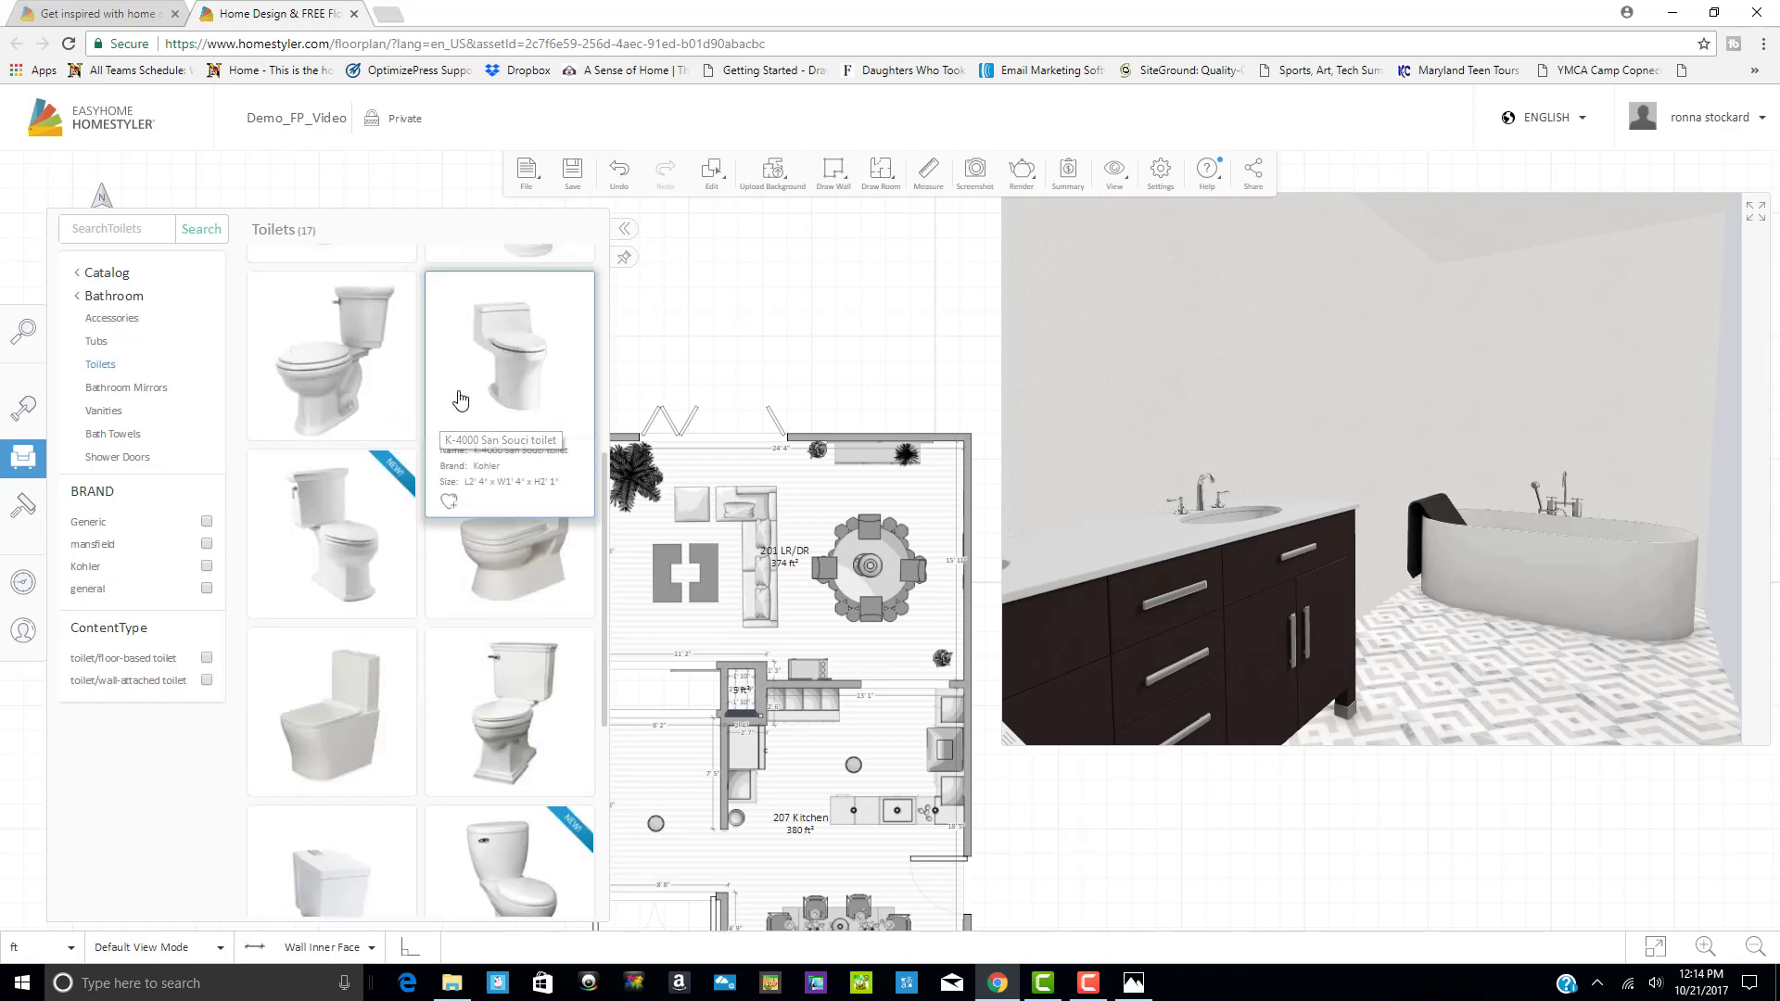
pyautogui.scroll(2, 402, 390)
pyautogui.scroll(1, 402, 389)
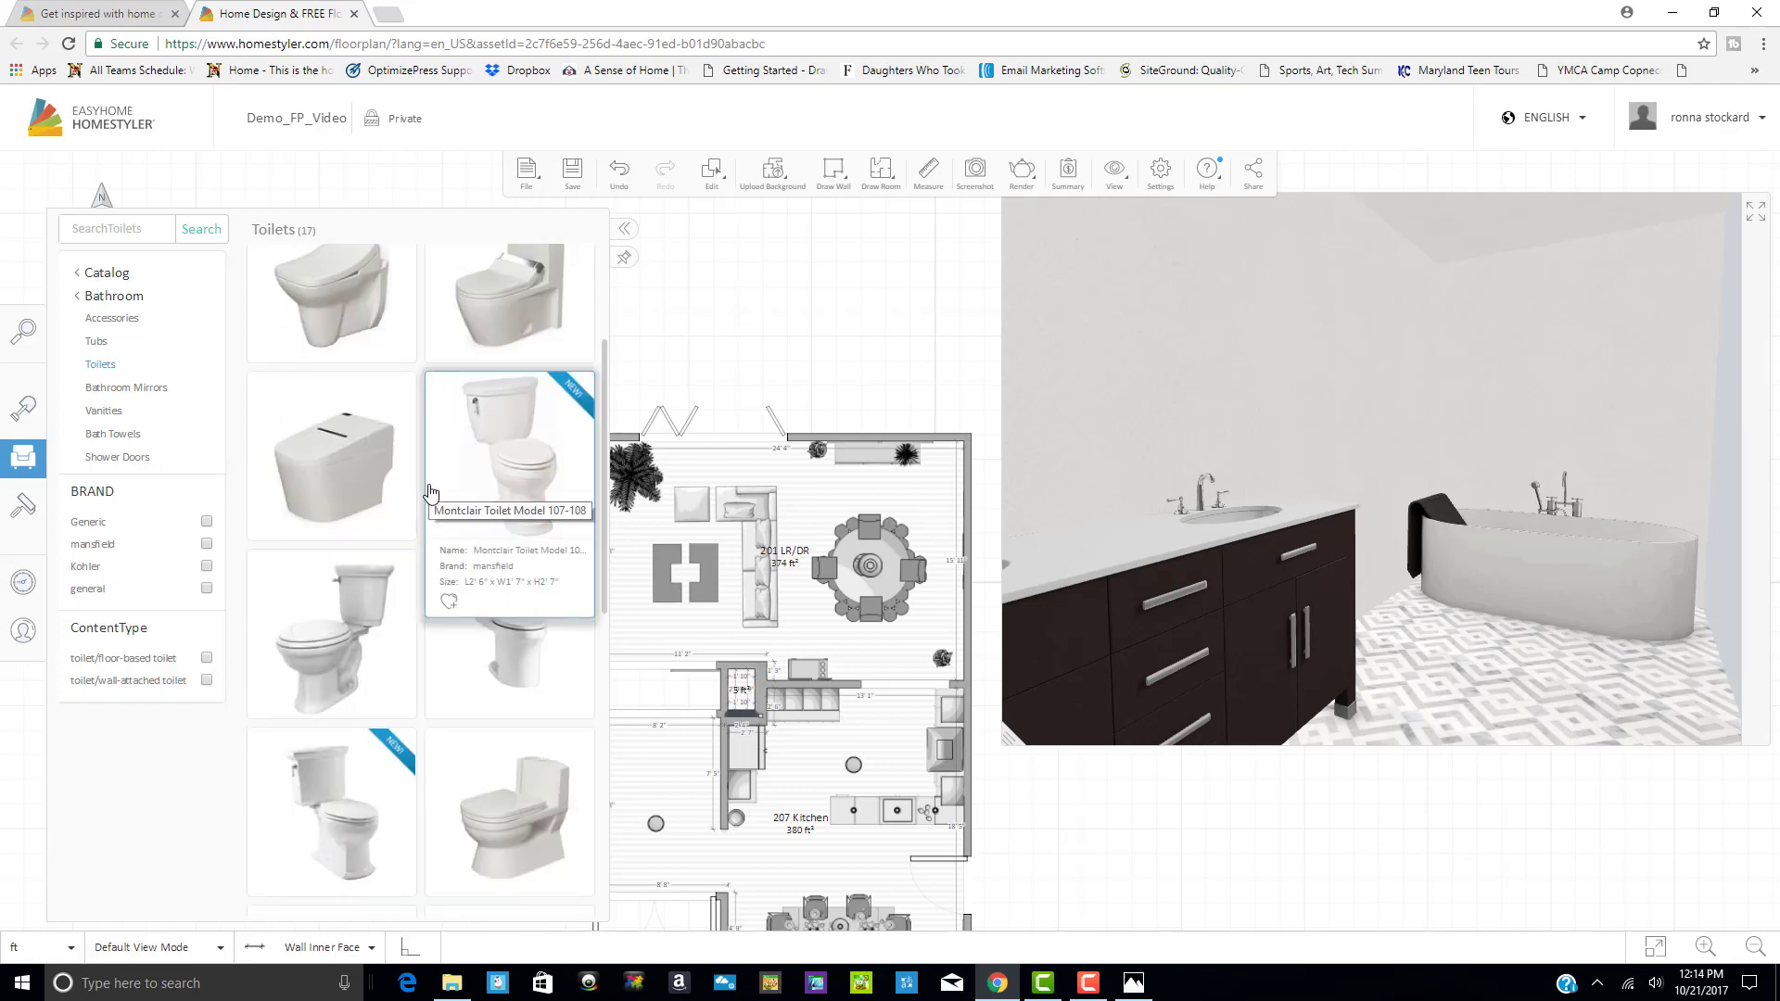
pyautogui.scroll(2, 430, 491)
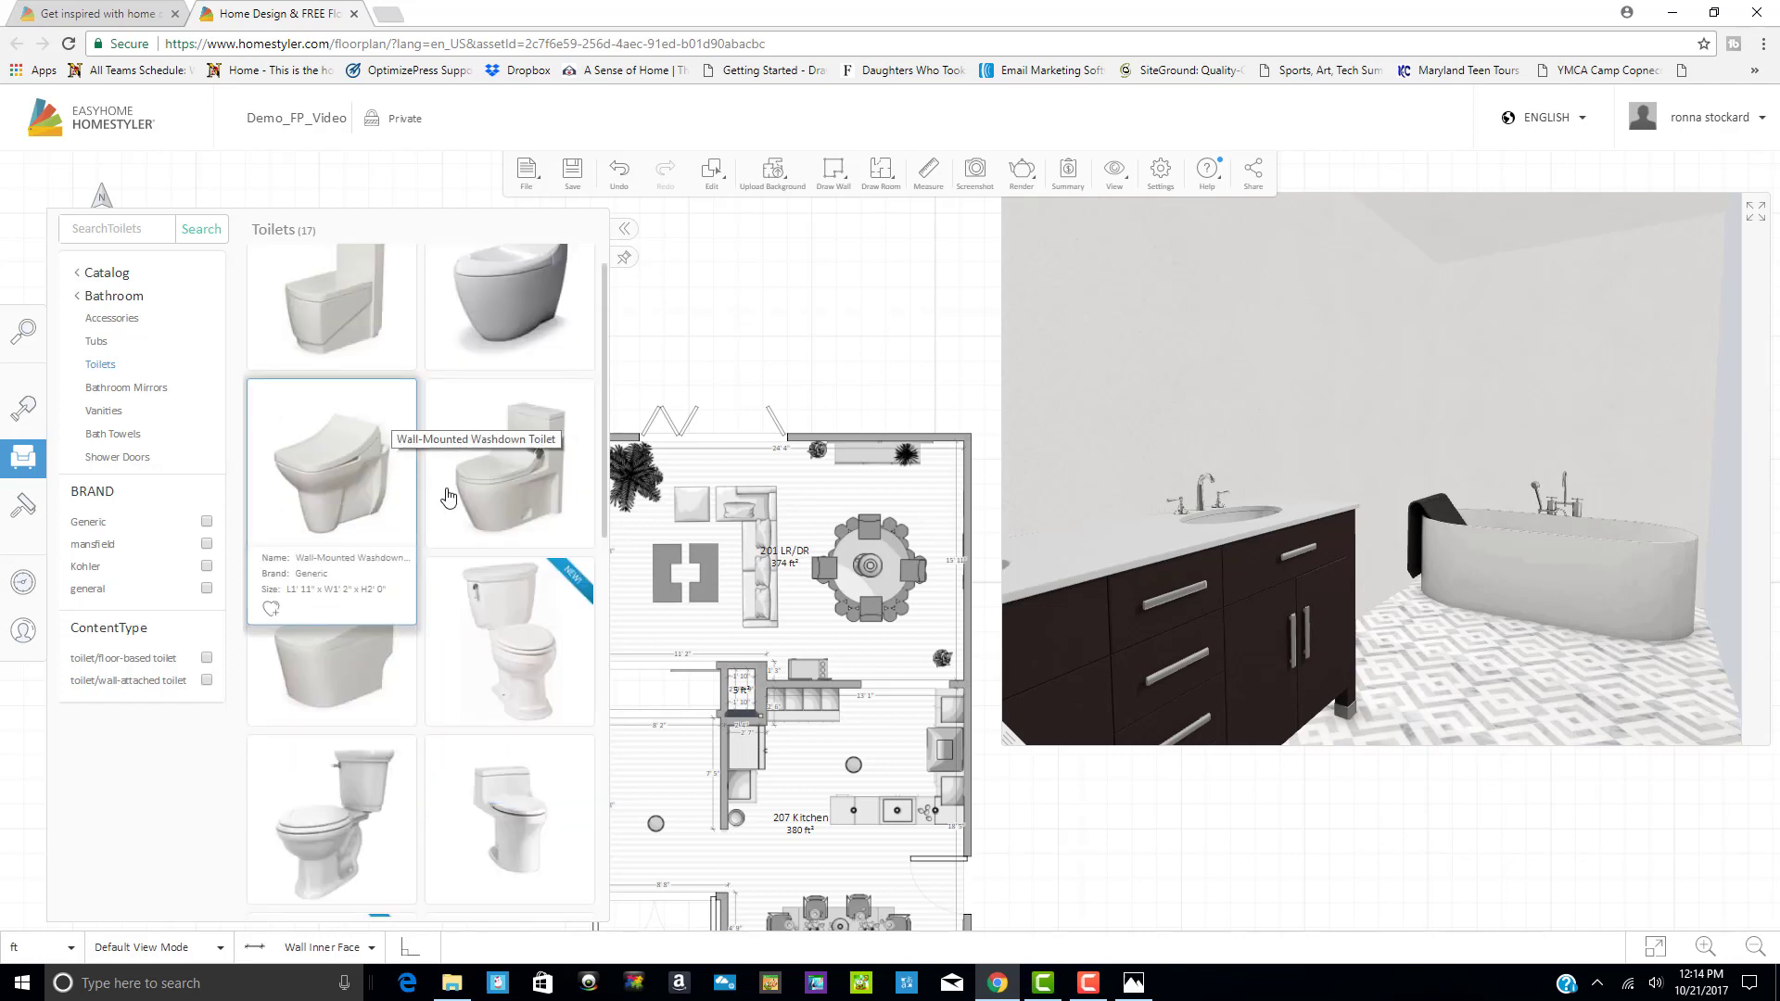
pyautogui.scroll(1, 450, 512)
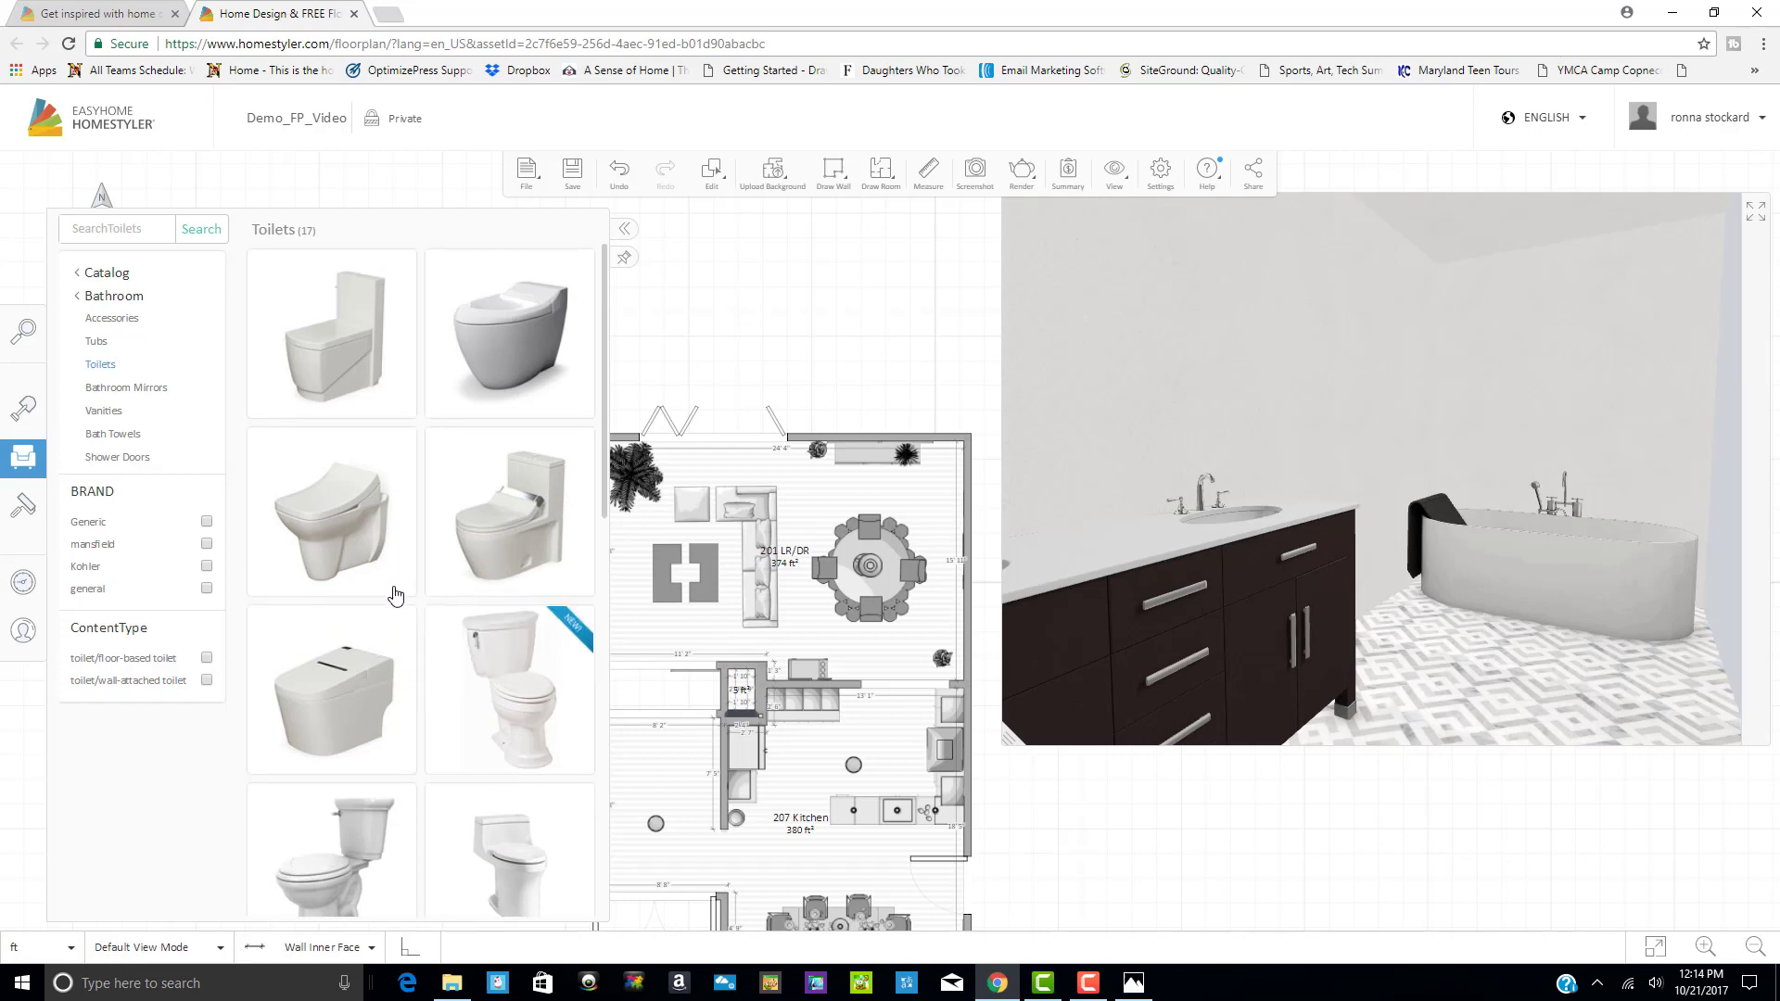
pyautogui.scroll(-2, 397, 593)
pyautogui.scroll(-1, 395, 594)
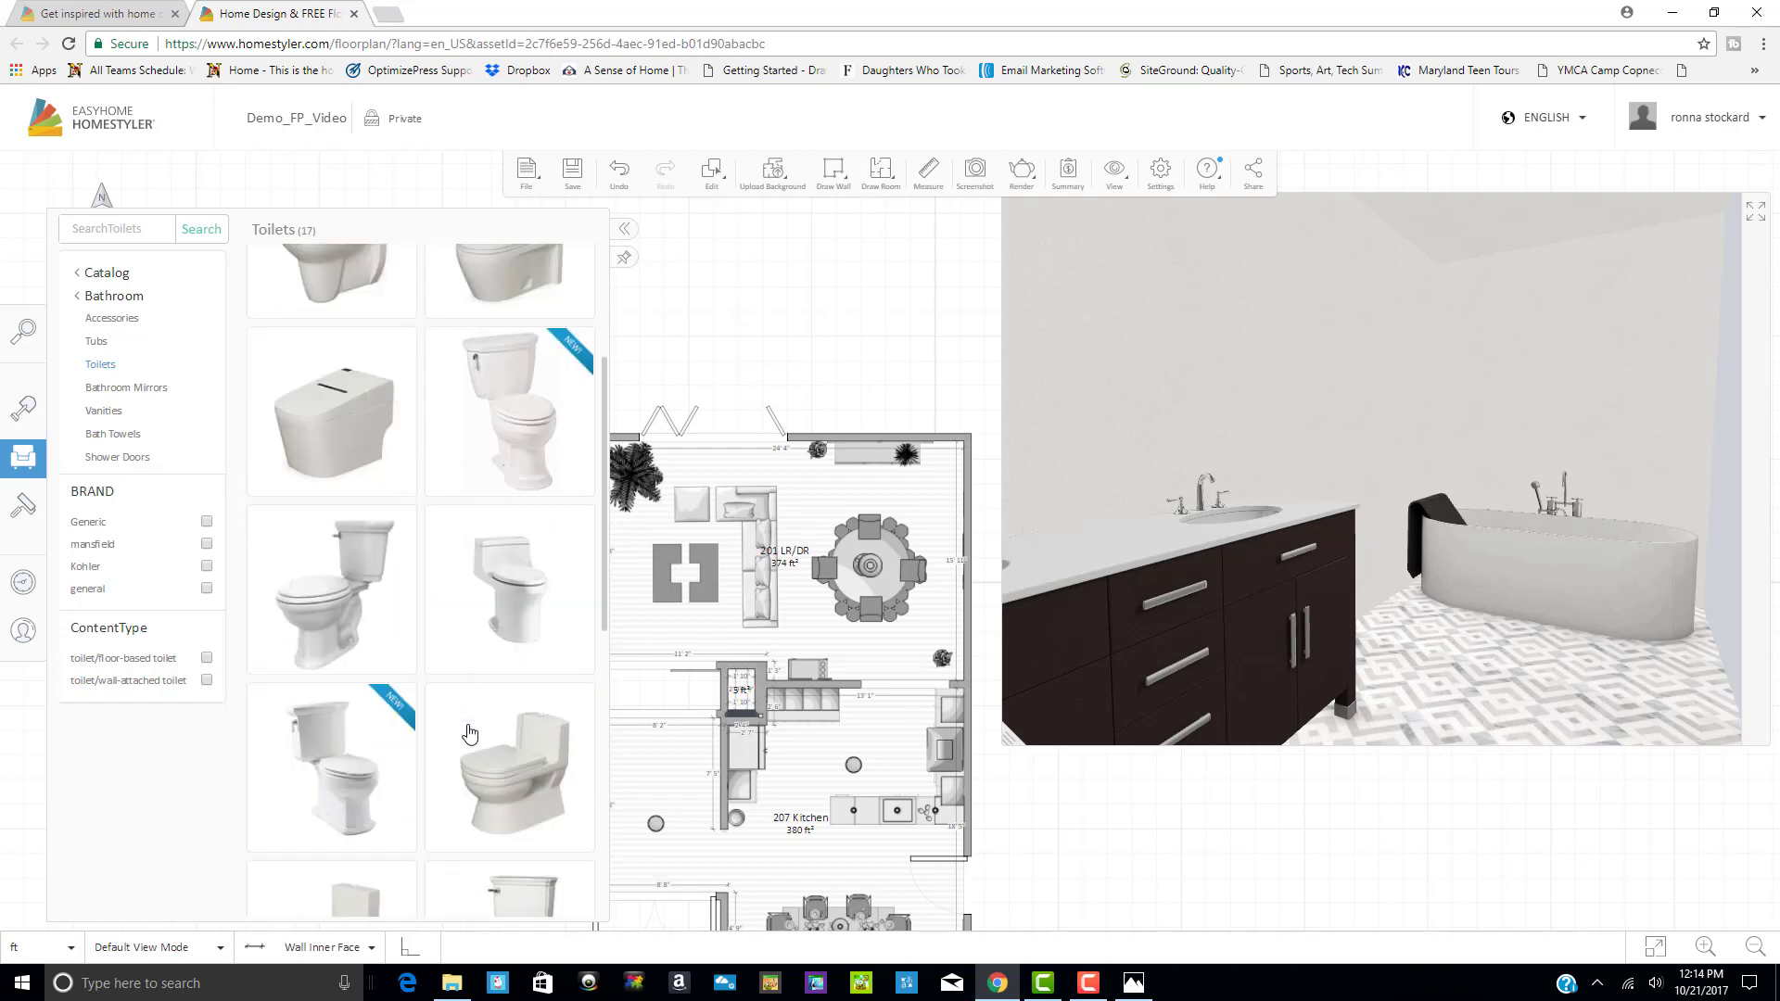
pyautogui.scroll(-3, 469, 734)
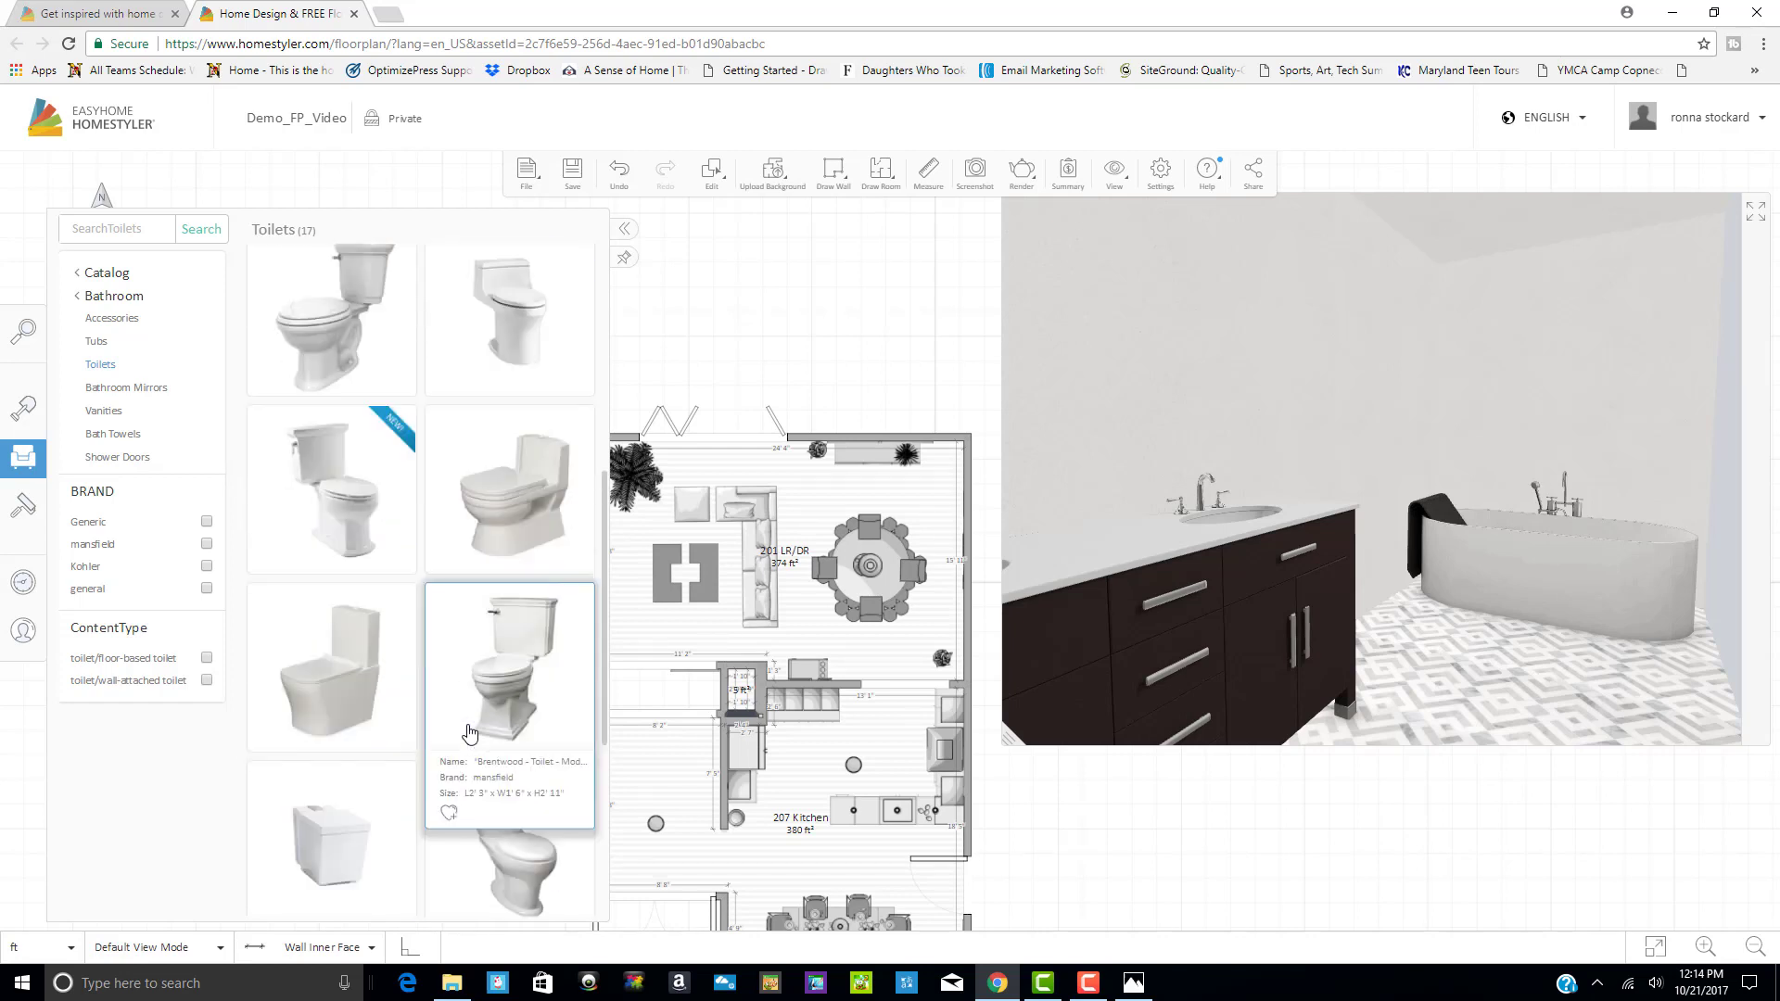
pyautogui.scroll(-1, 454, 519)
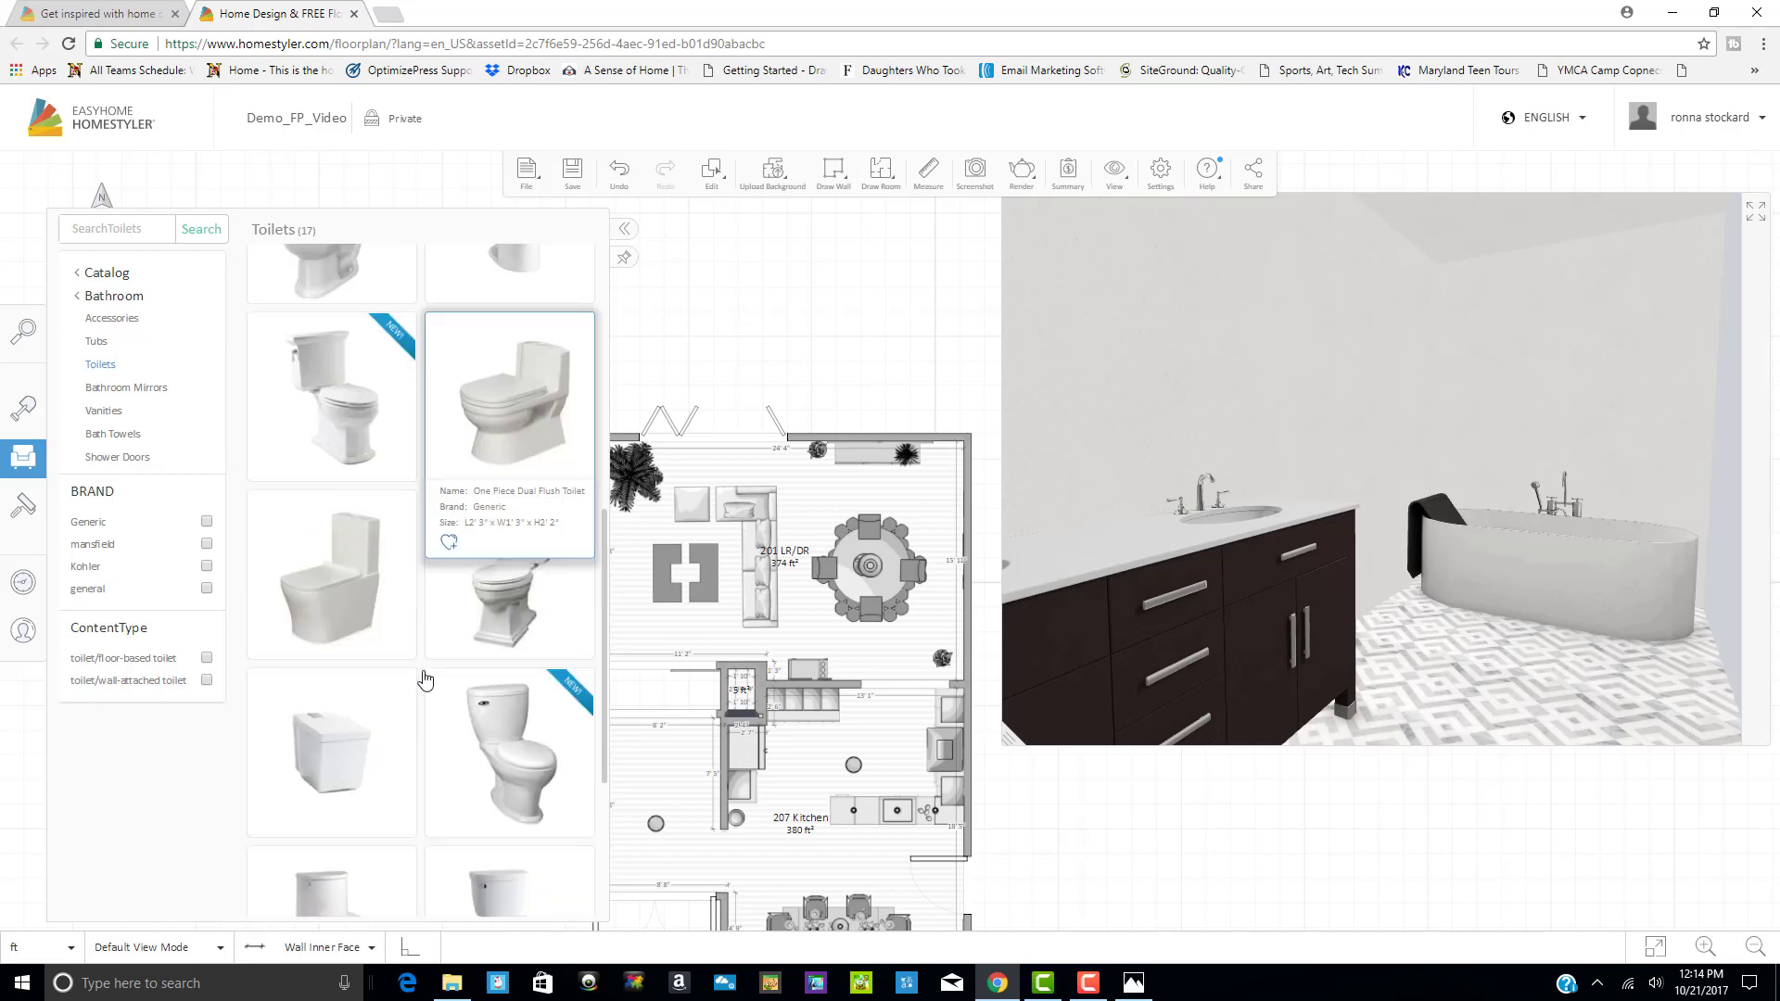
pyautogui.scroll(-3, 425, 677)
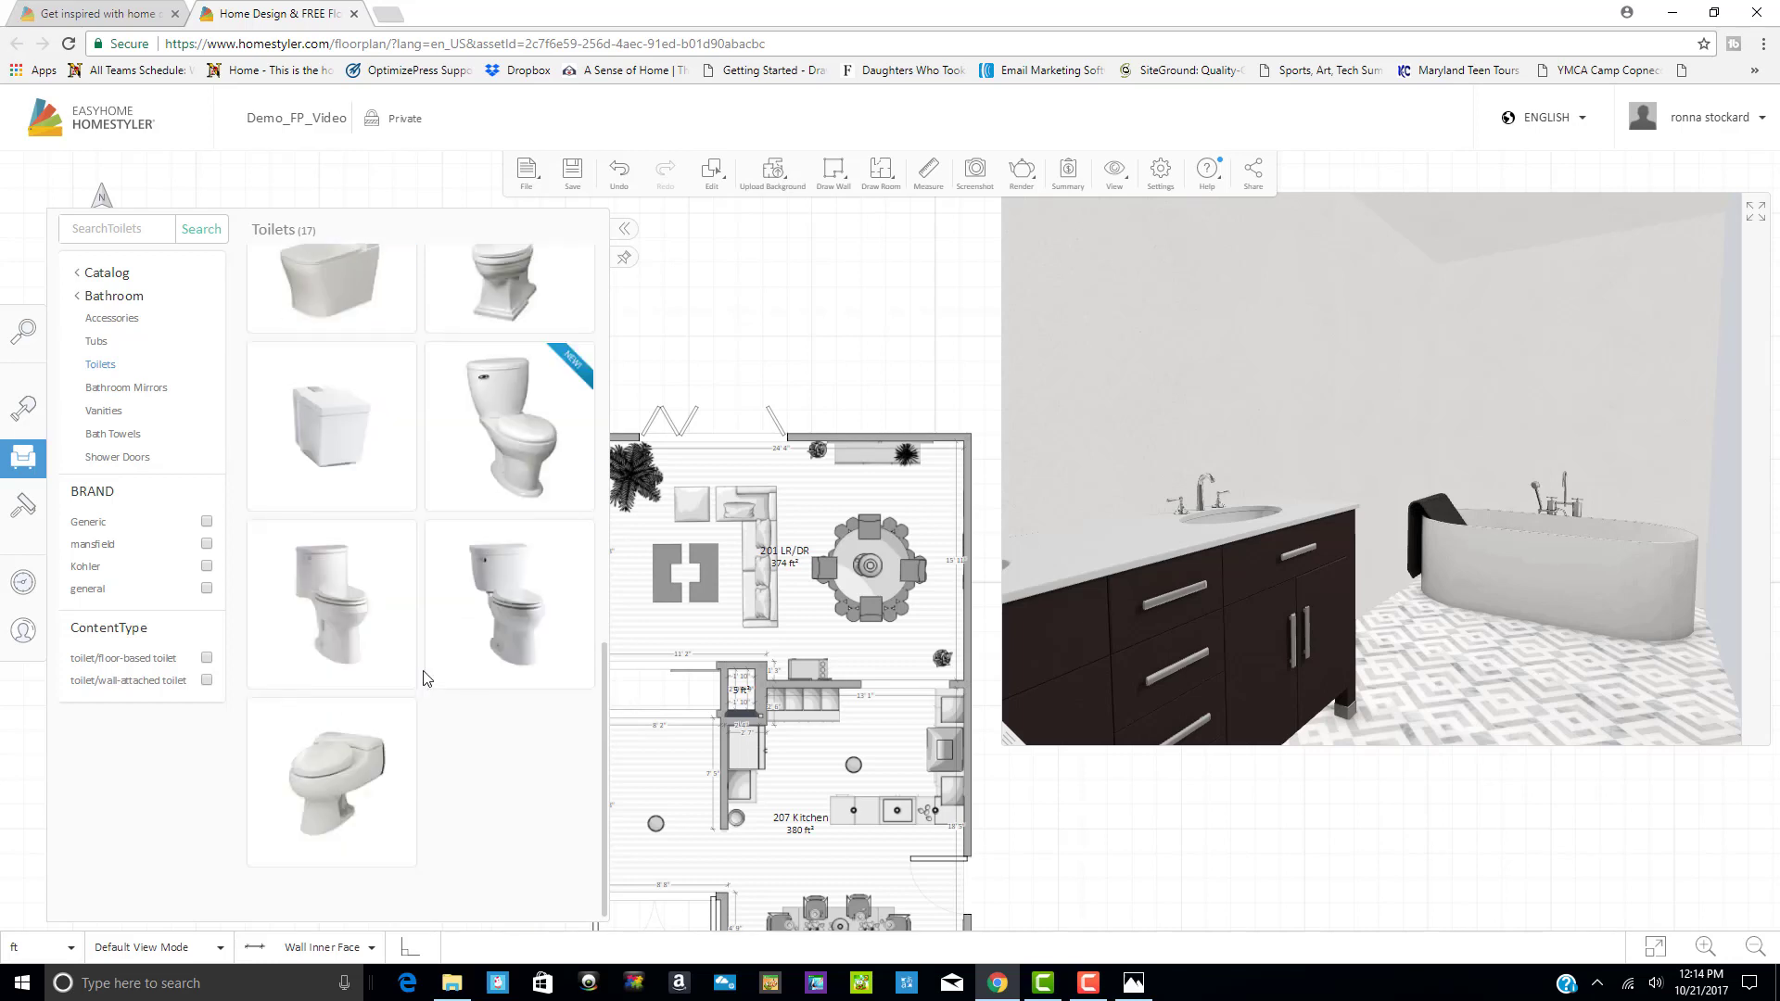
# Place the low one-piece toilet listed last in 202 Hall BR, against the vanity-side wall between the tub and vanity
pyautogui.click(358, 769)
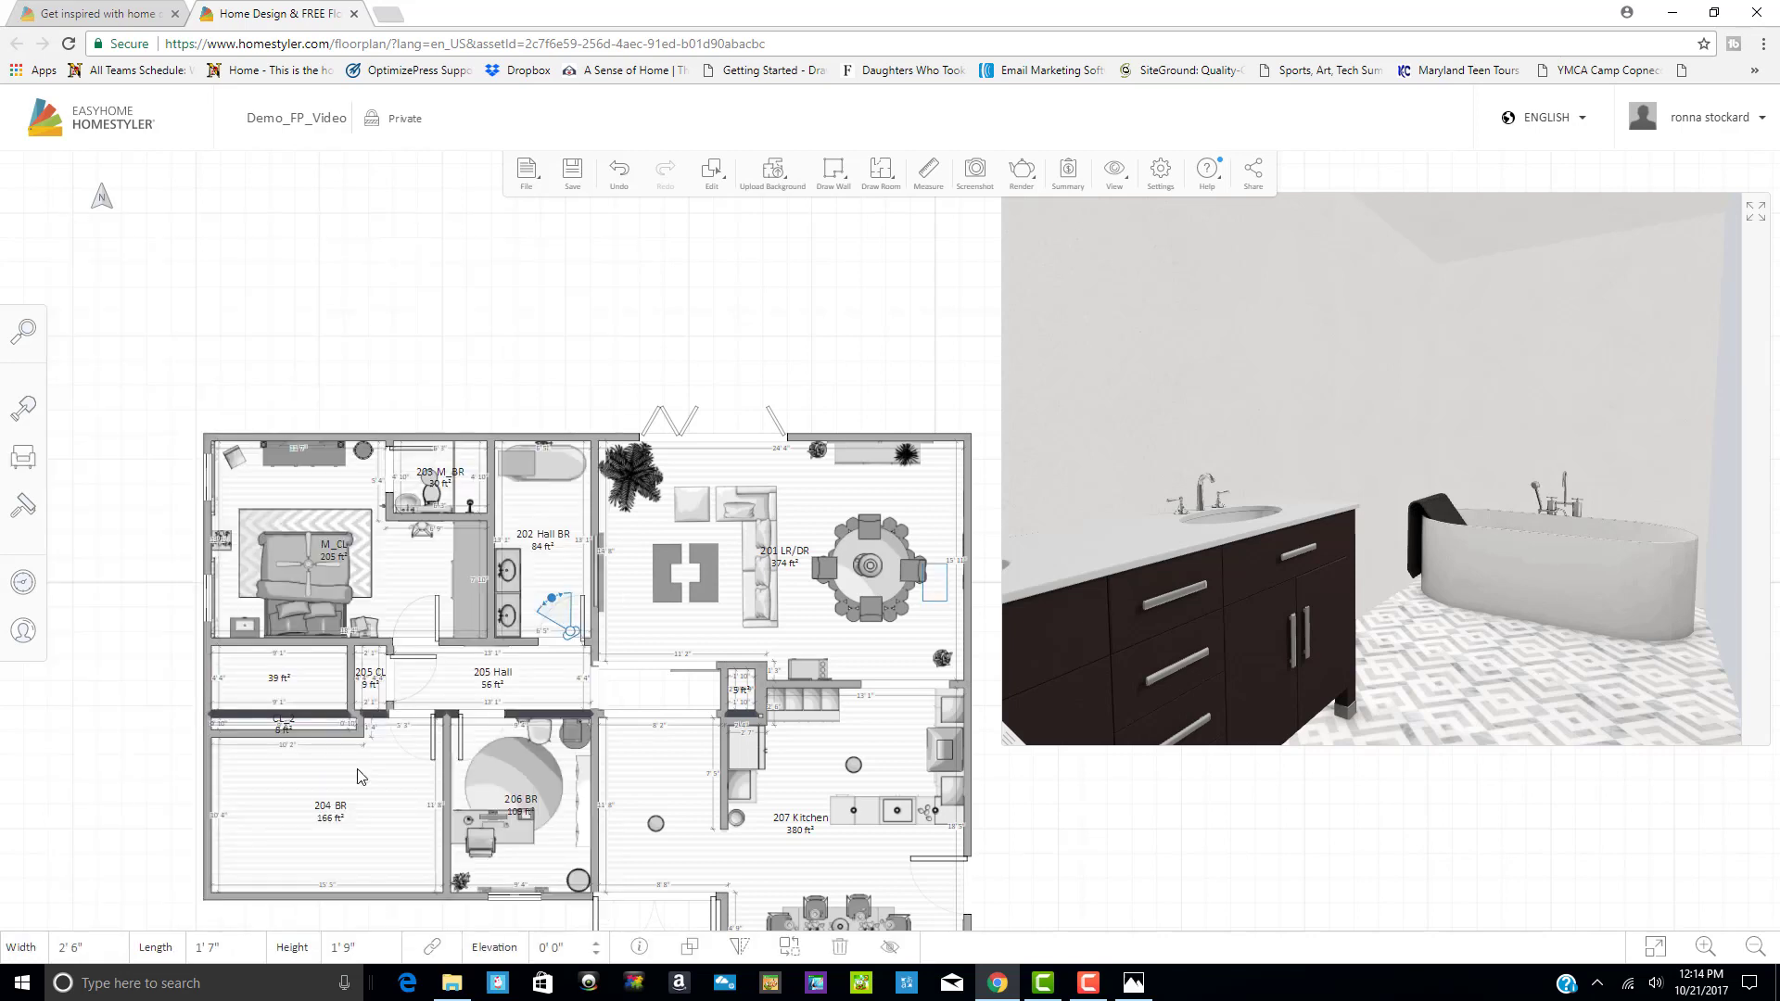
pyautogui.moveTo(547, 544); pyautogui.dragTo(512, 520)
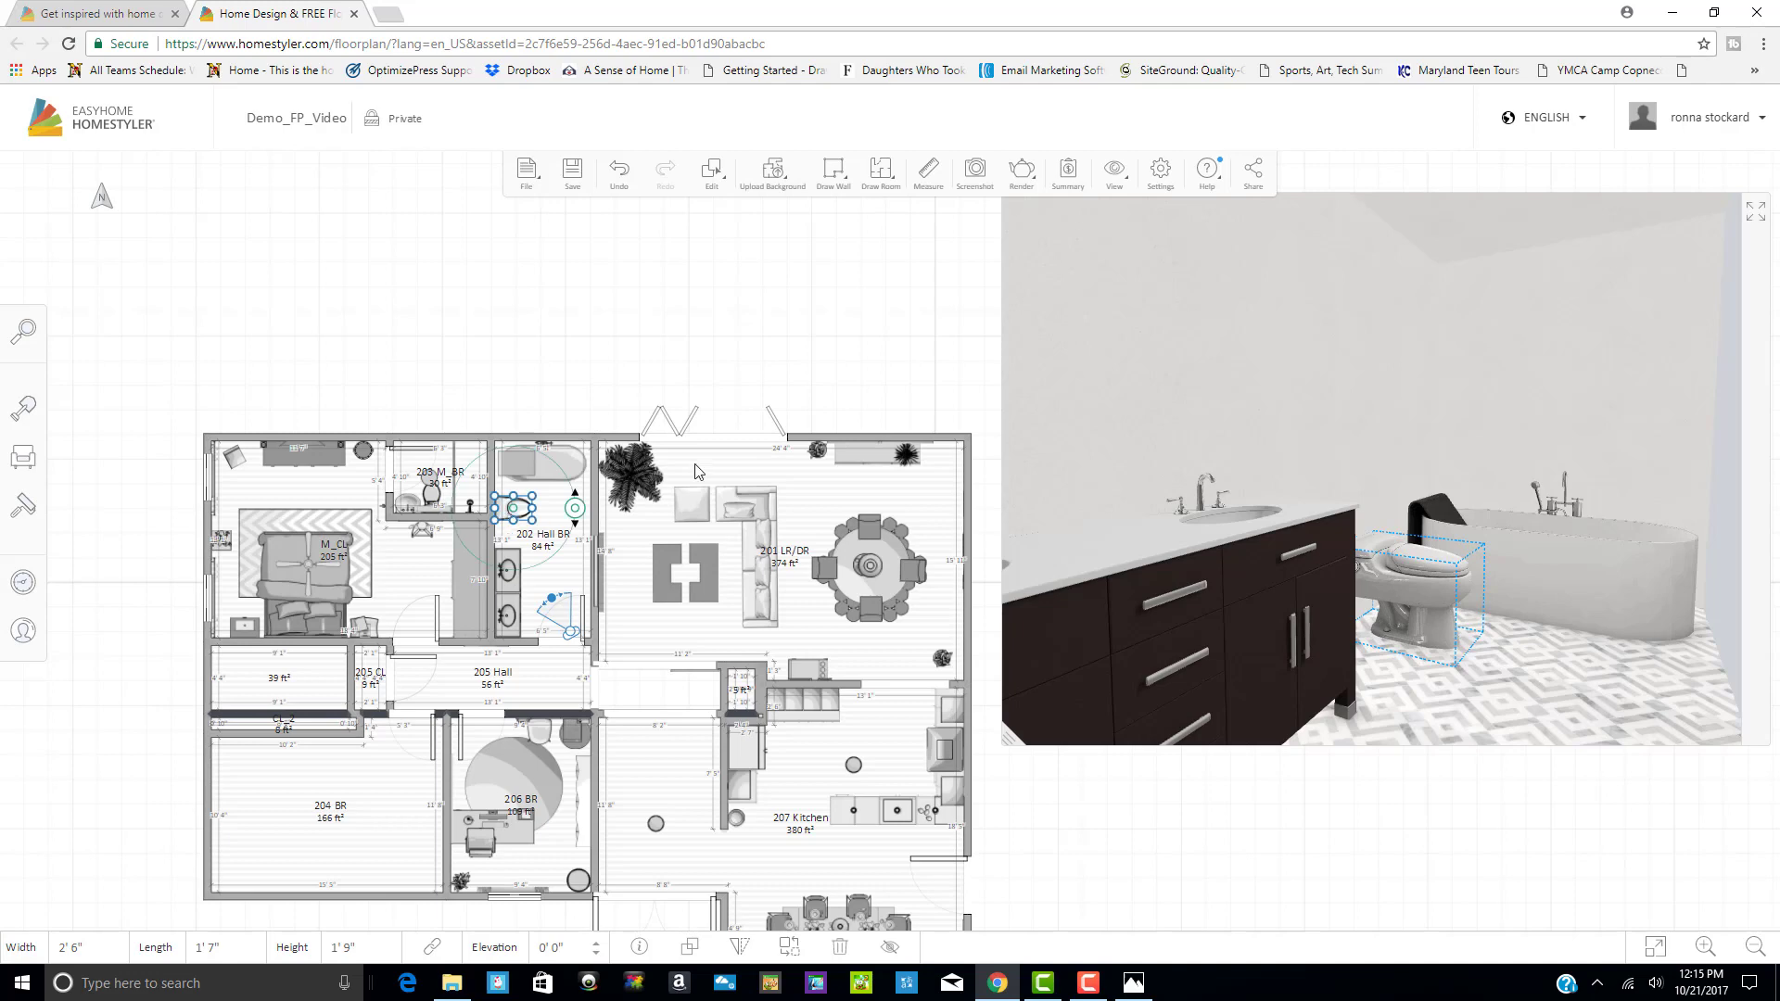
pyautogui.click(500, 385)
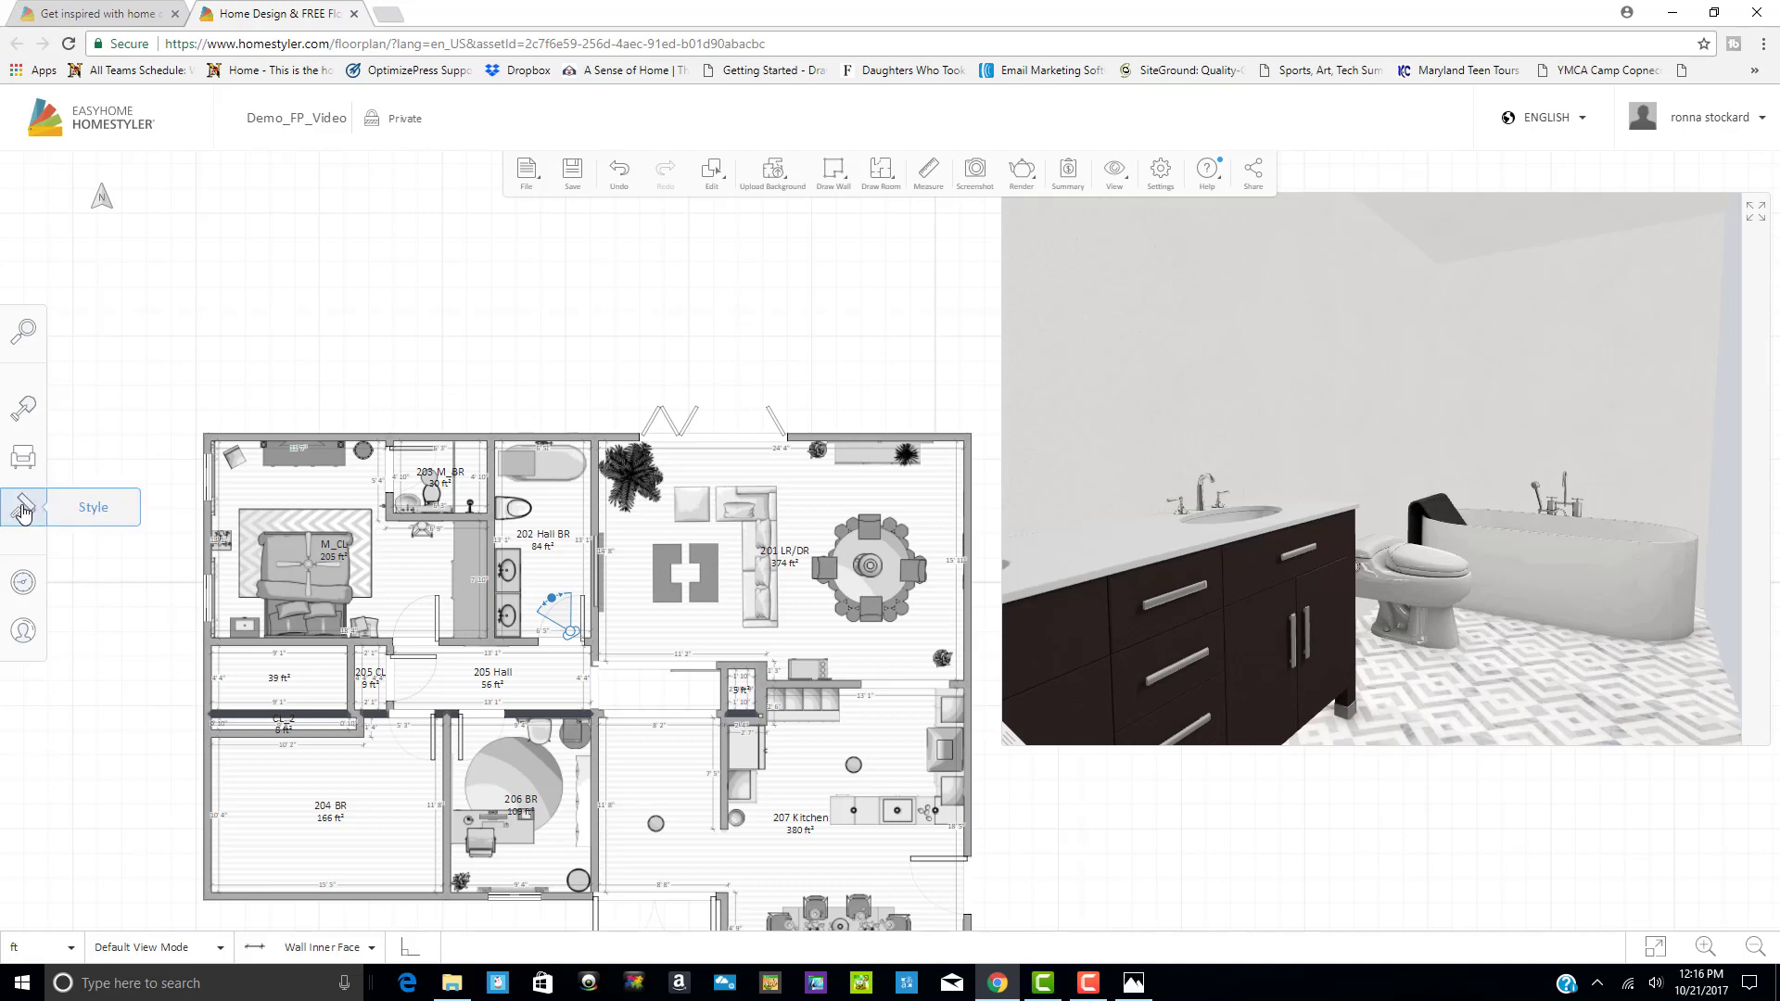
# Switch the styles from Tiles to Color and look through the purple and grey paint ranges
pyautogui.click(95, 512)
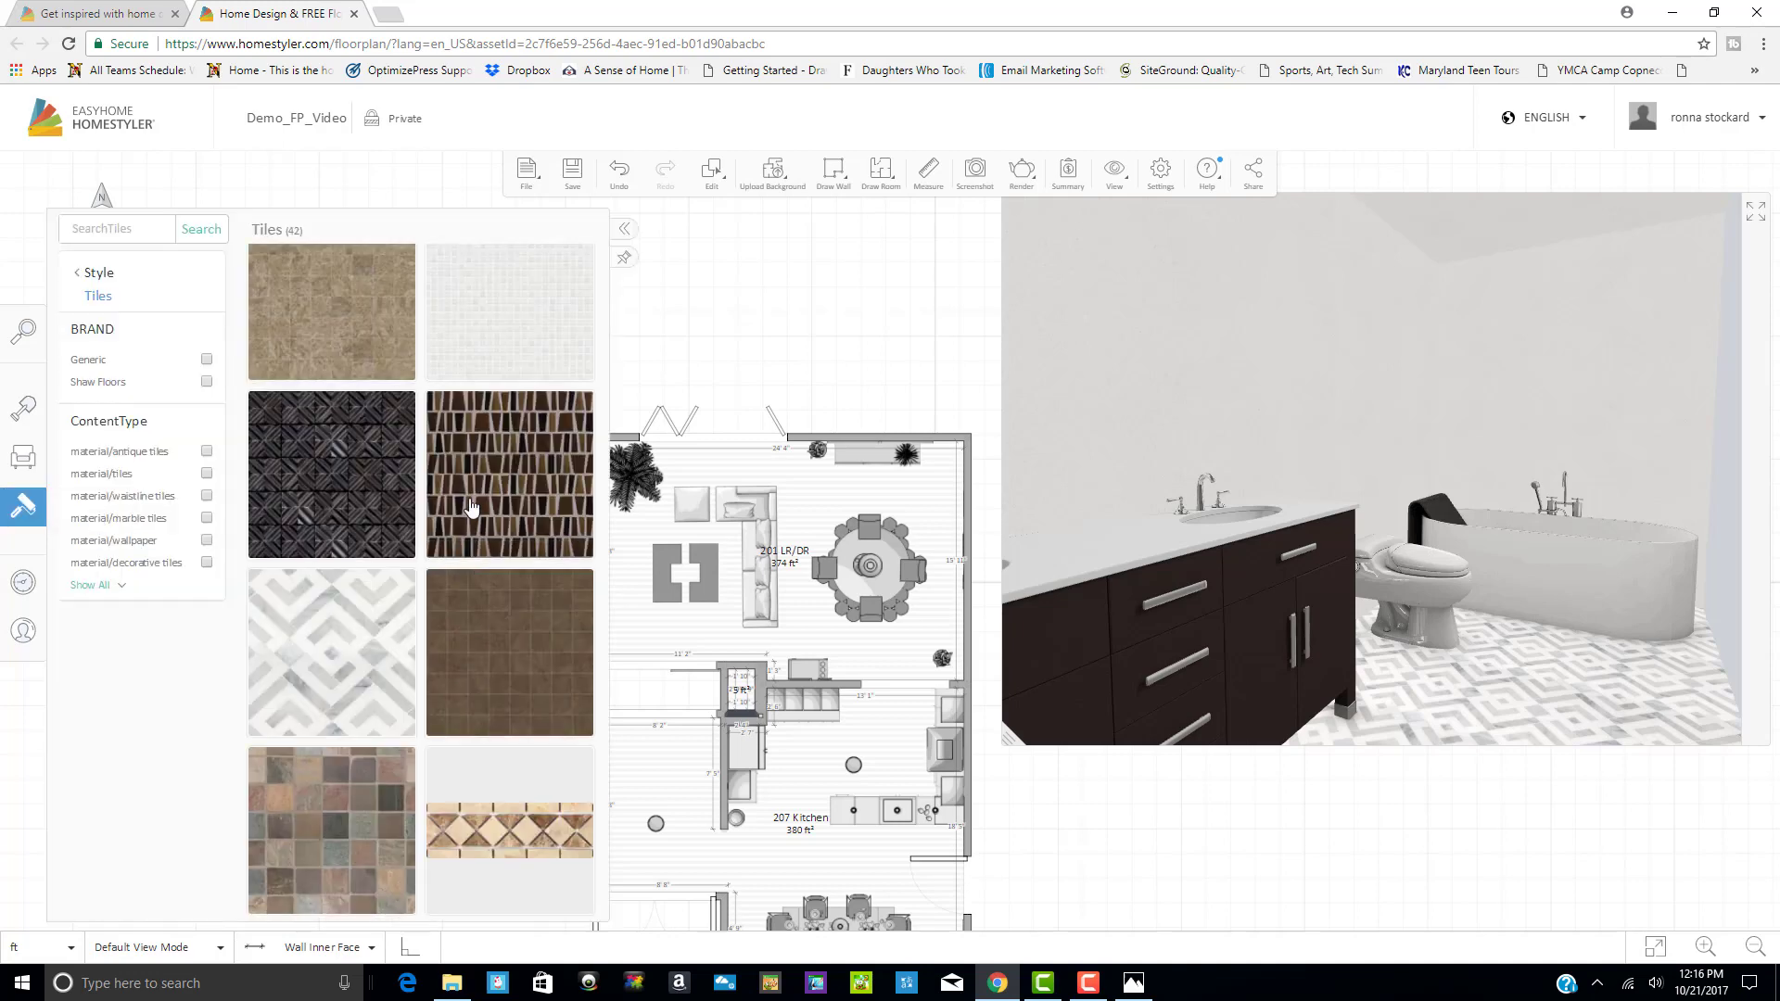
pyautogui.click(99, 274)
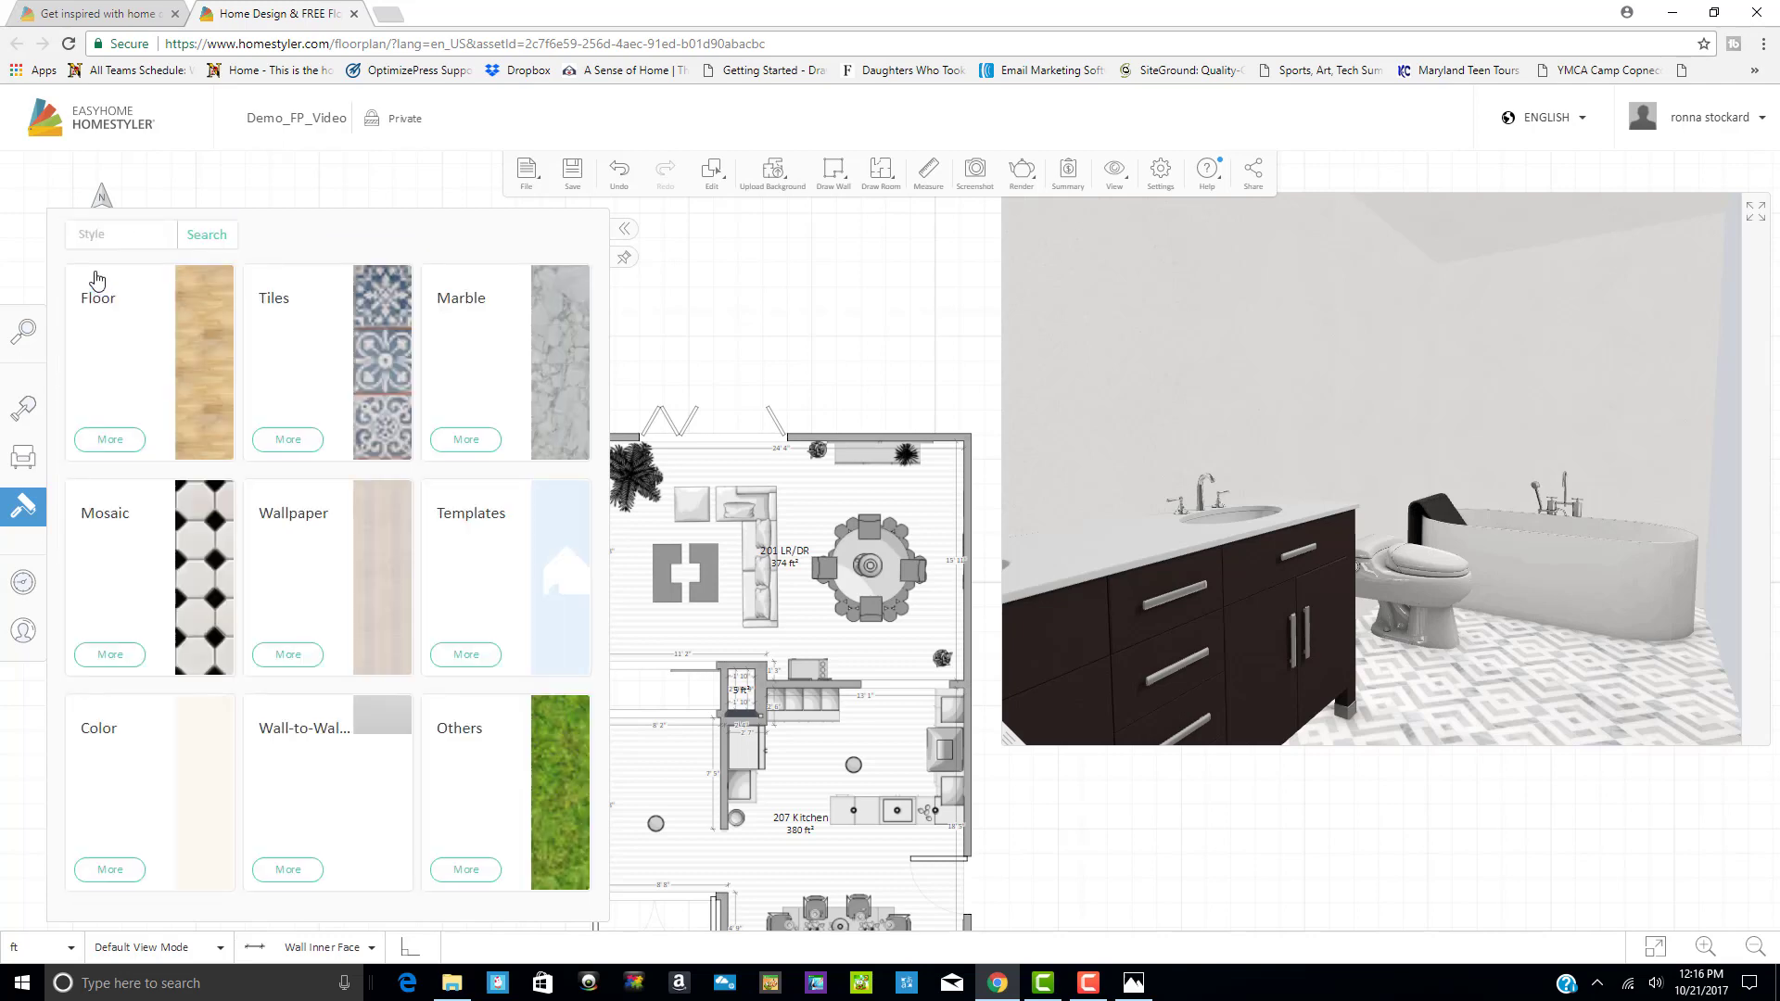
pyautogui.click(110, 870)
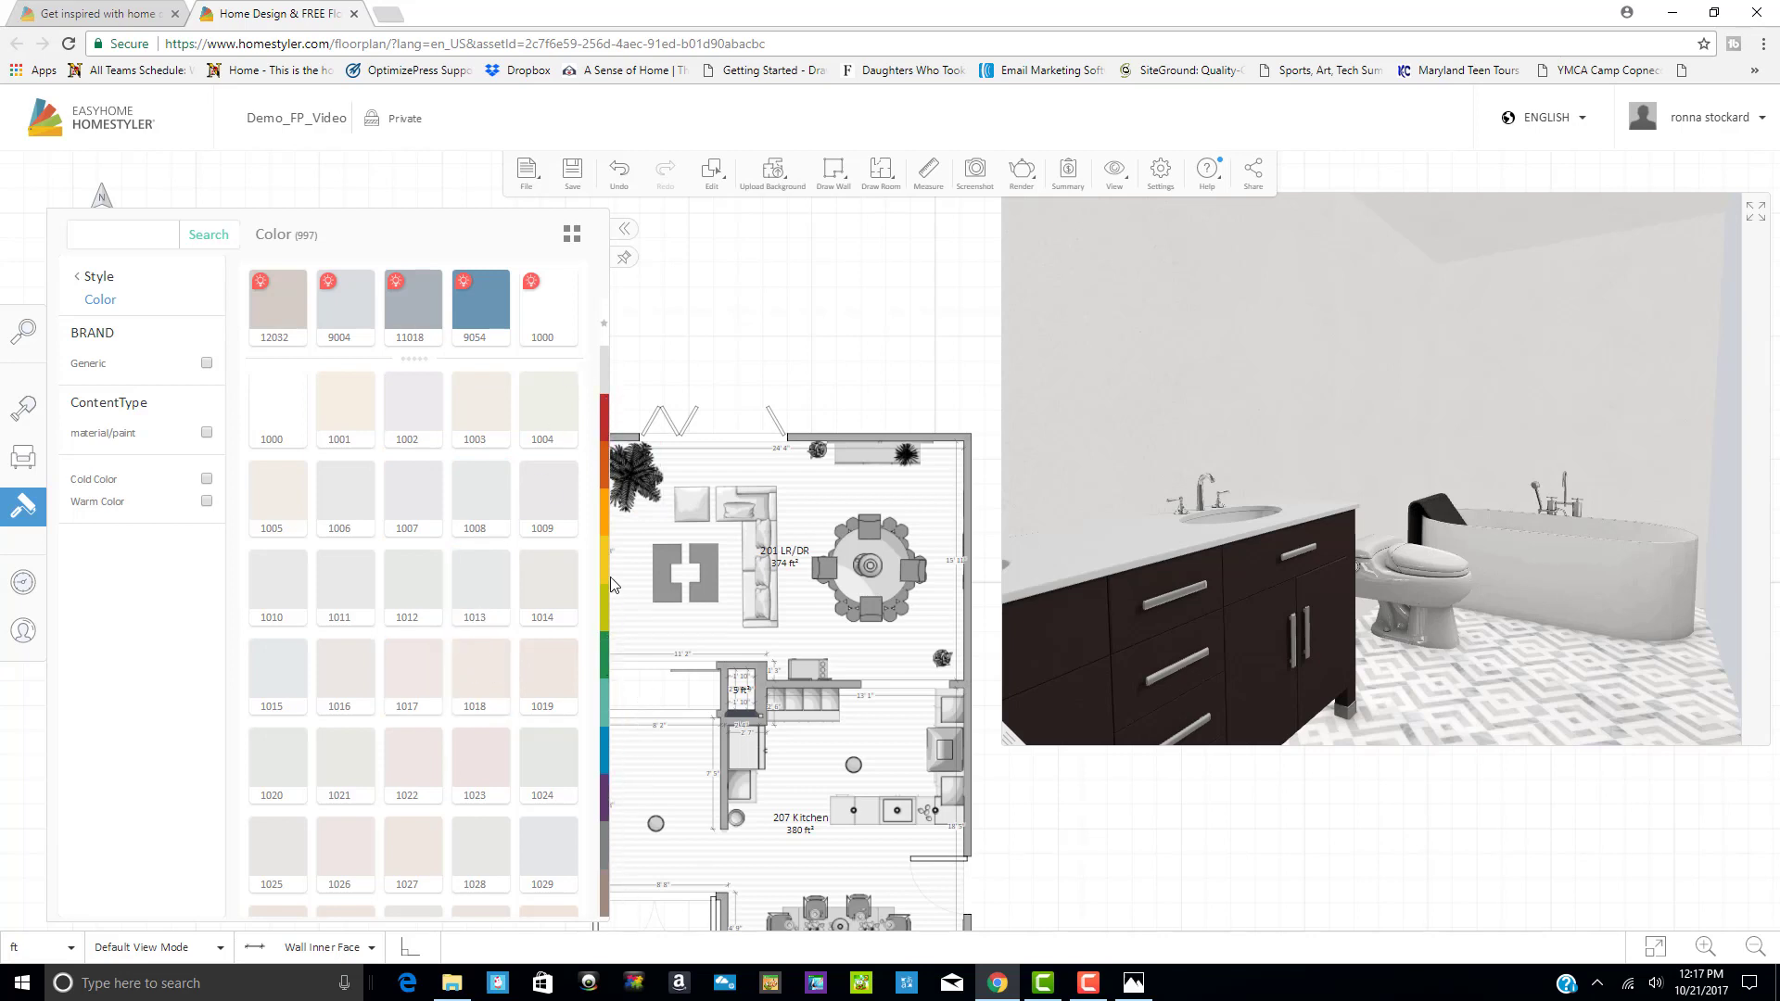
pyautogui.click(607, 807)
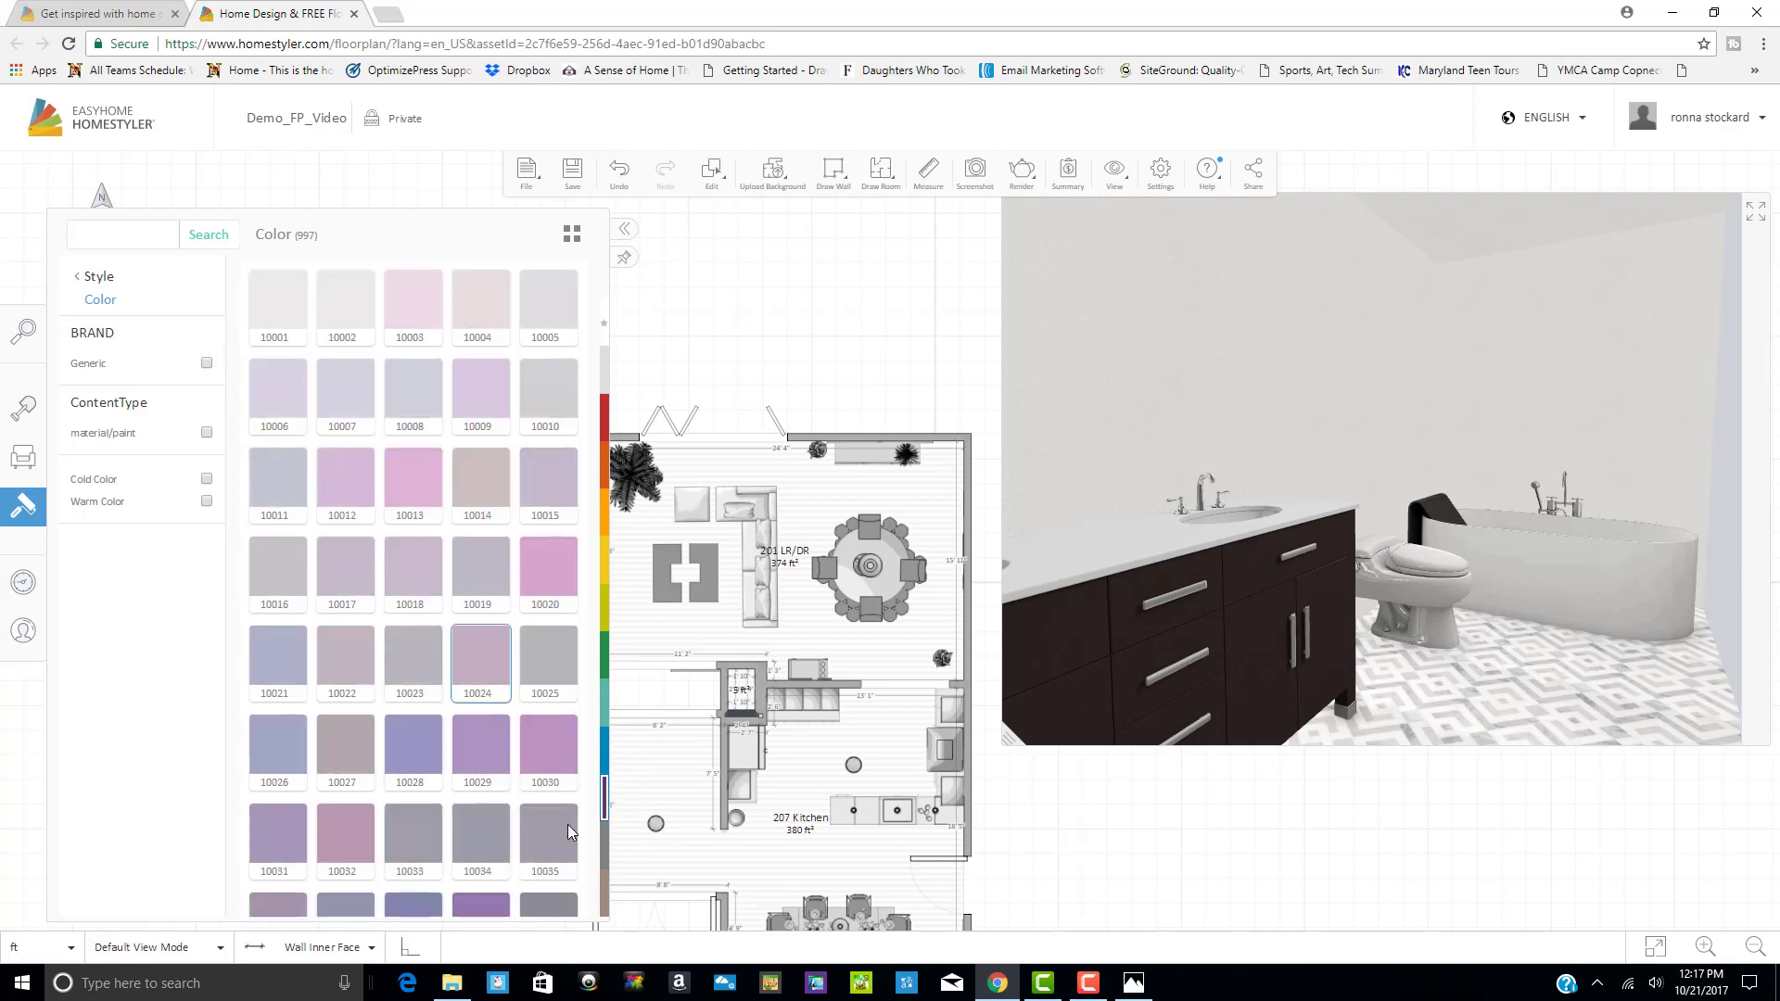
pyautogui.click(607, 862)
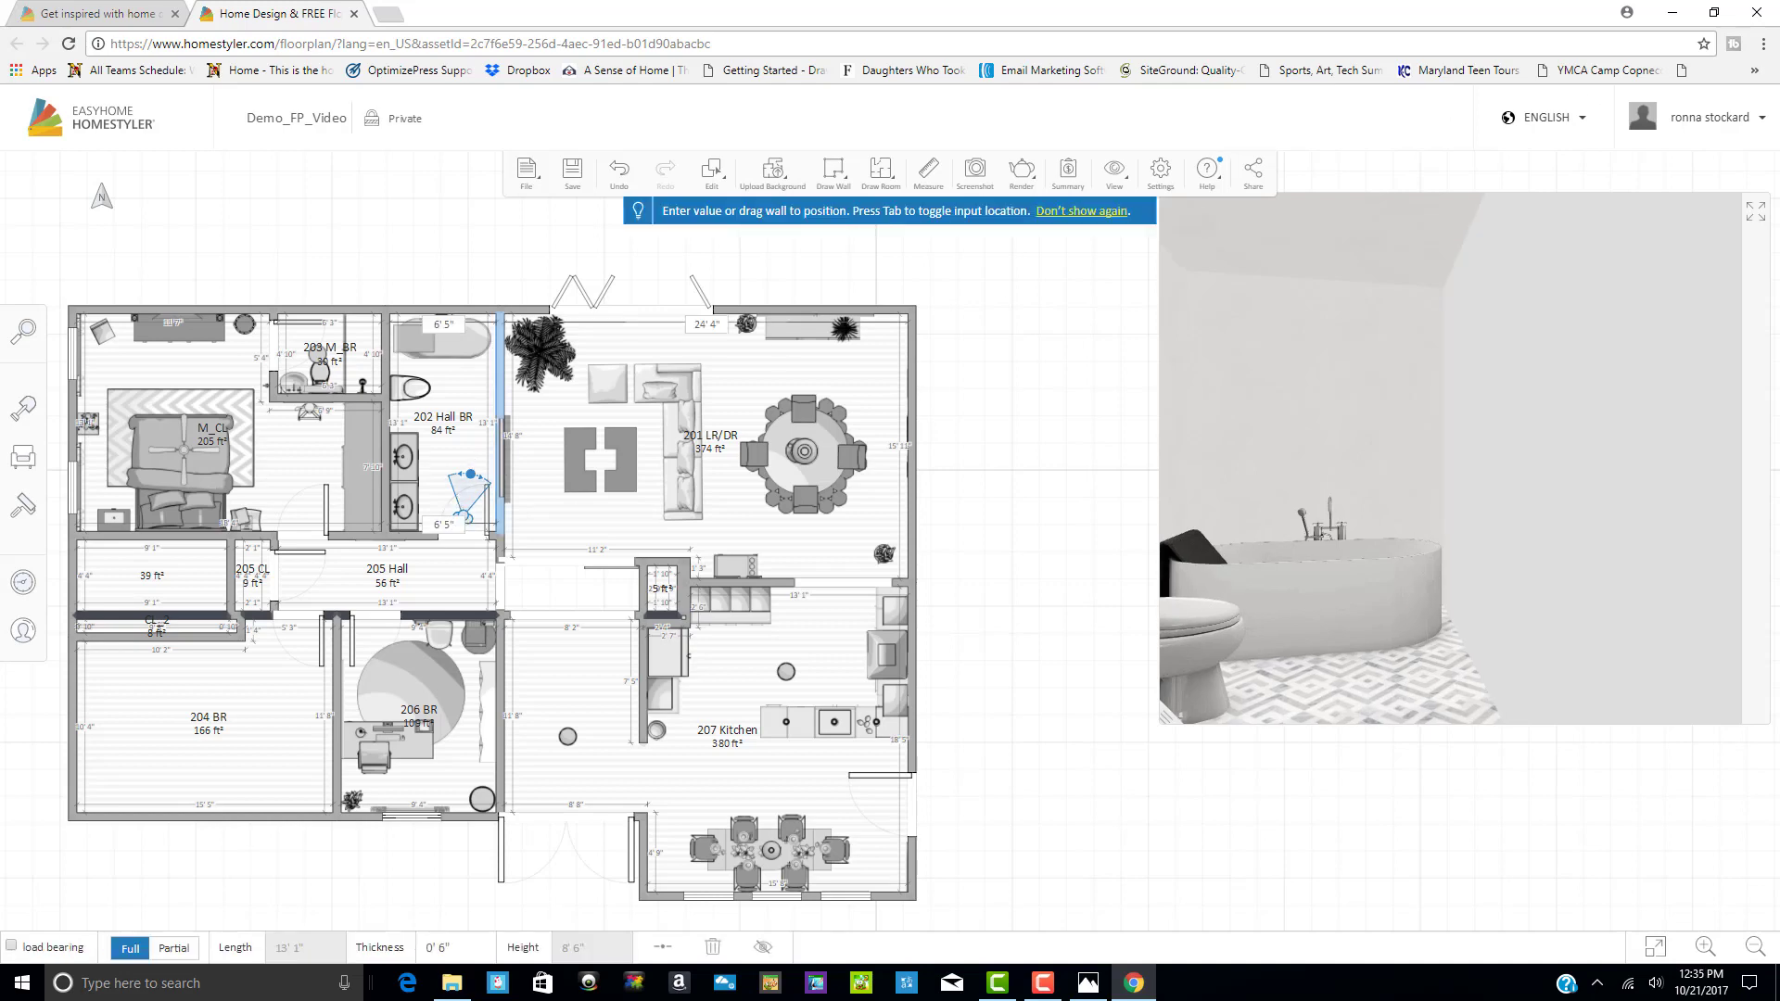
# Maximize the 3D view and try paint colors 9054 and 1016 on the bathroom wall opposite the vanity
pyautogui.click(1756, 216)
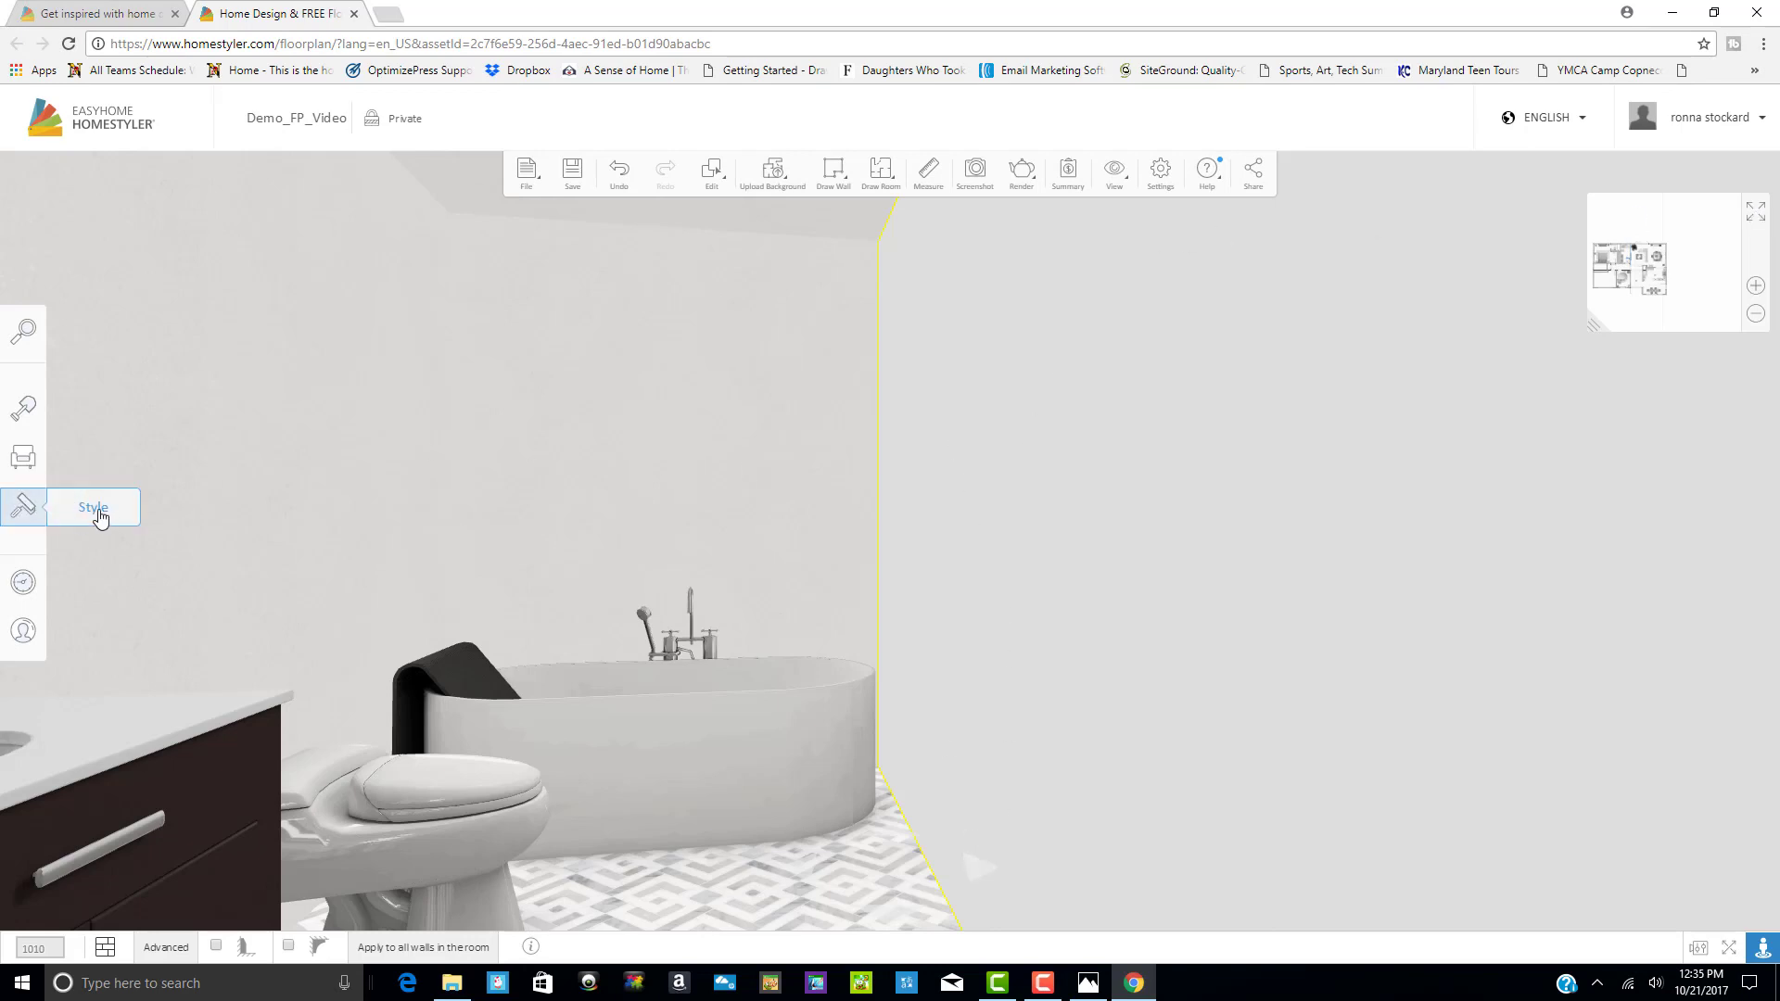
pyautogui.click(97, 513)
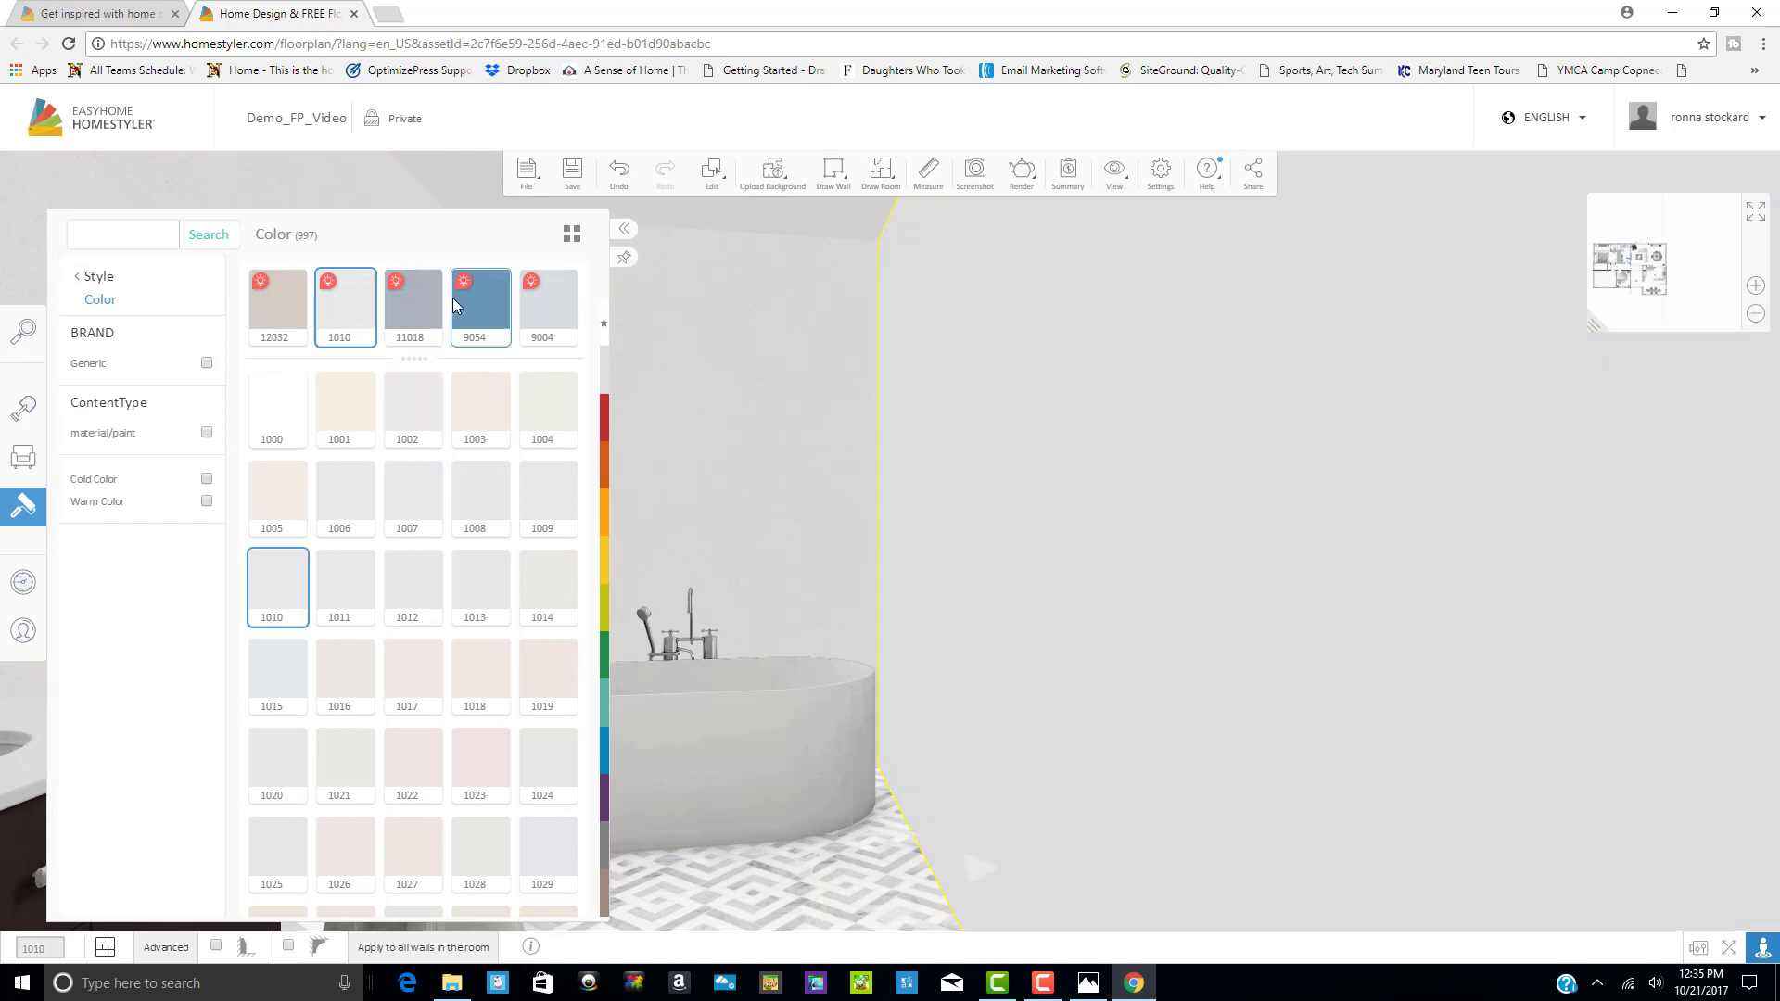
pyautogui.click(454, 298)
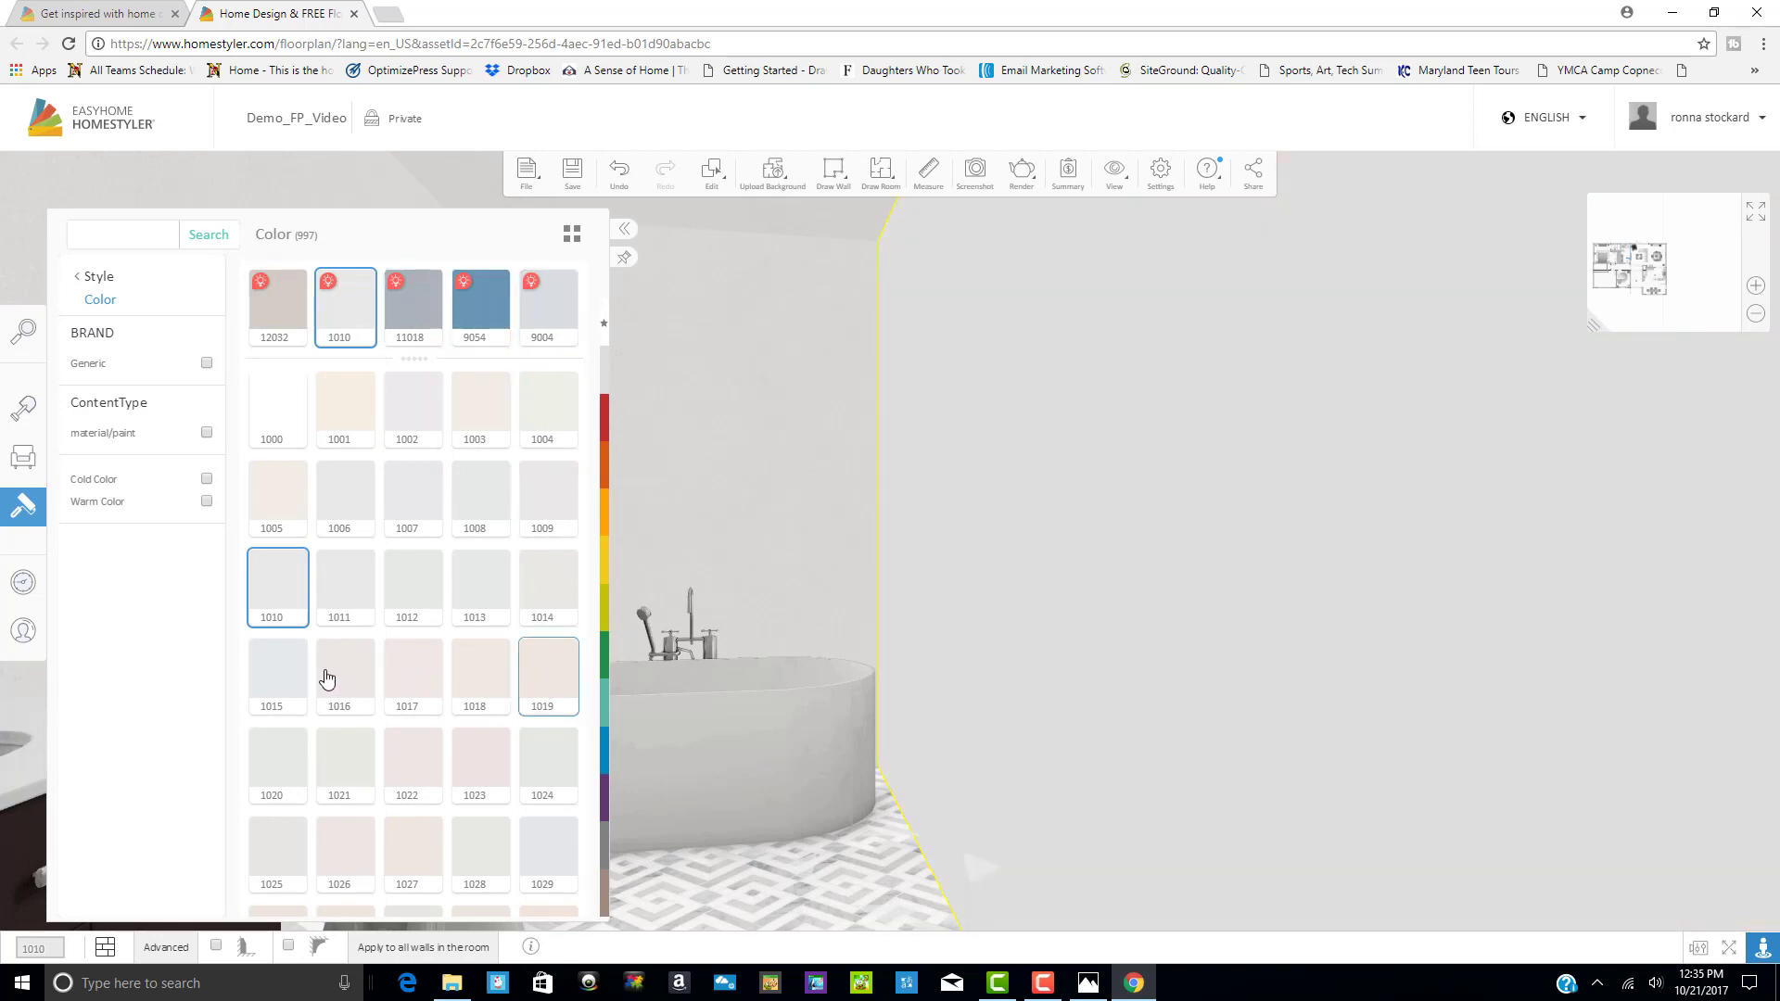
pyautogui.click(325, 674)
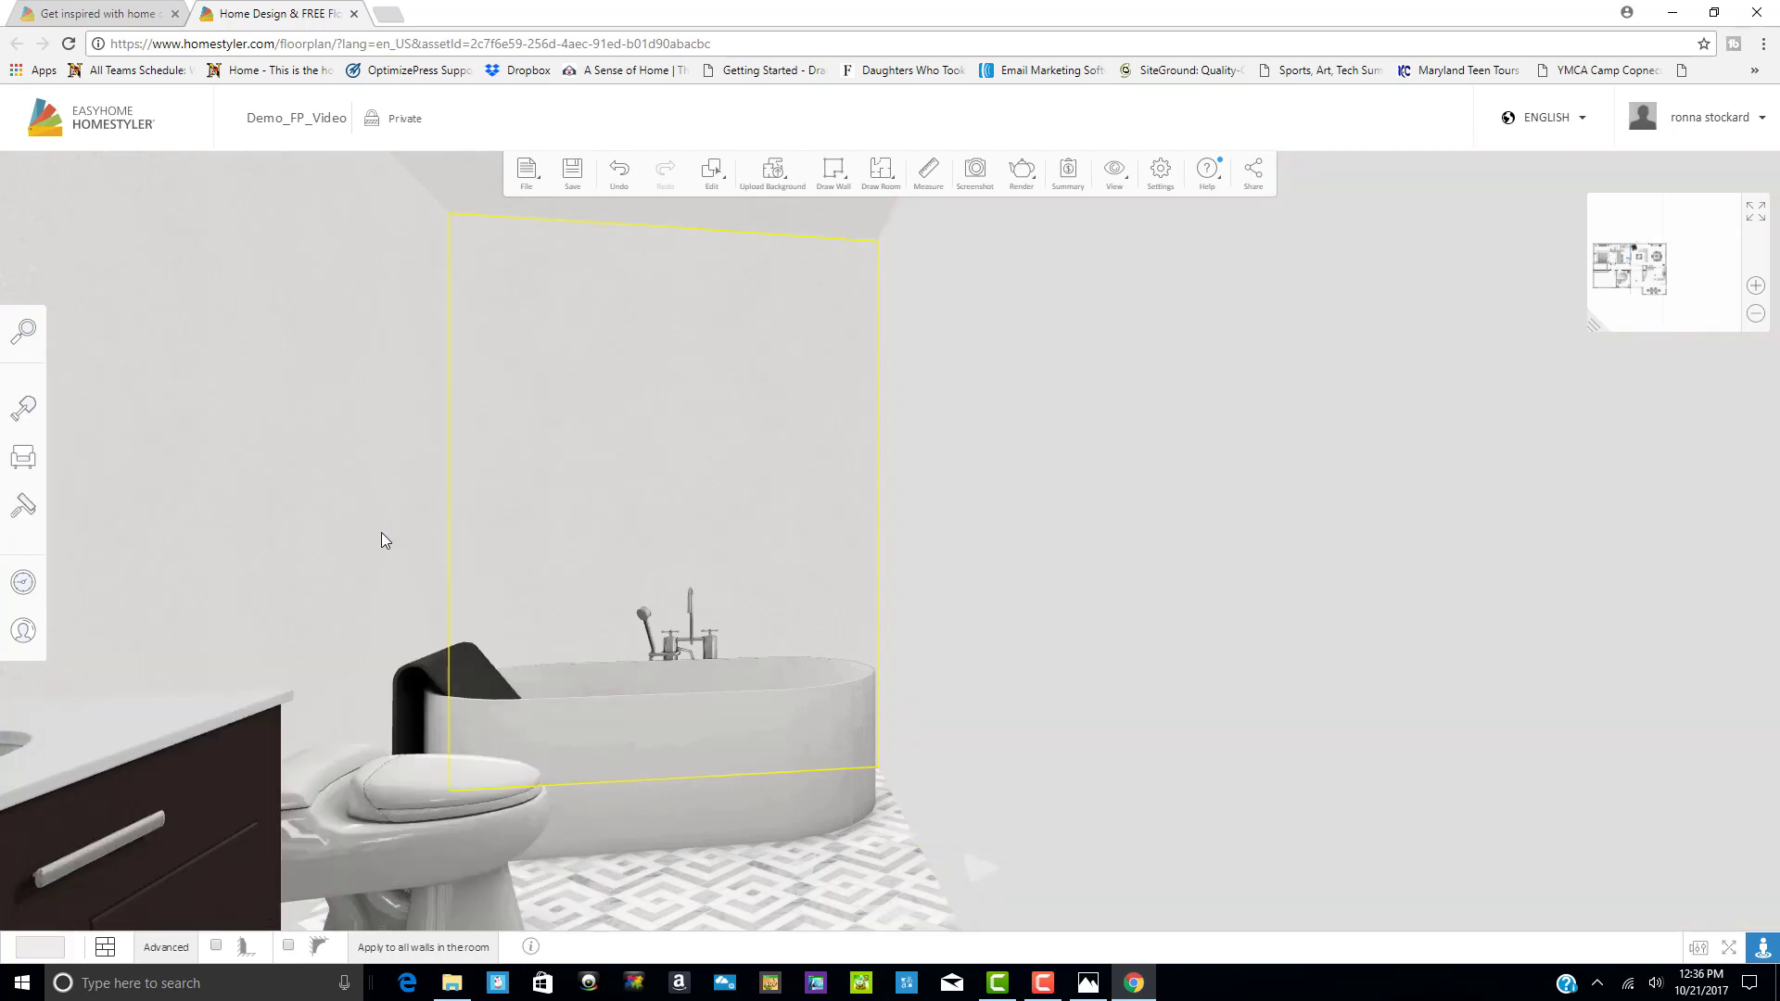
# Try paint color 11018 on the vanity-side wall of the bathroom
pyautogui.click(302, 534)
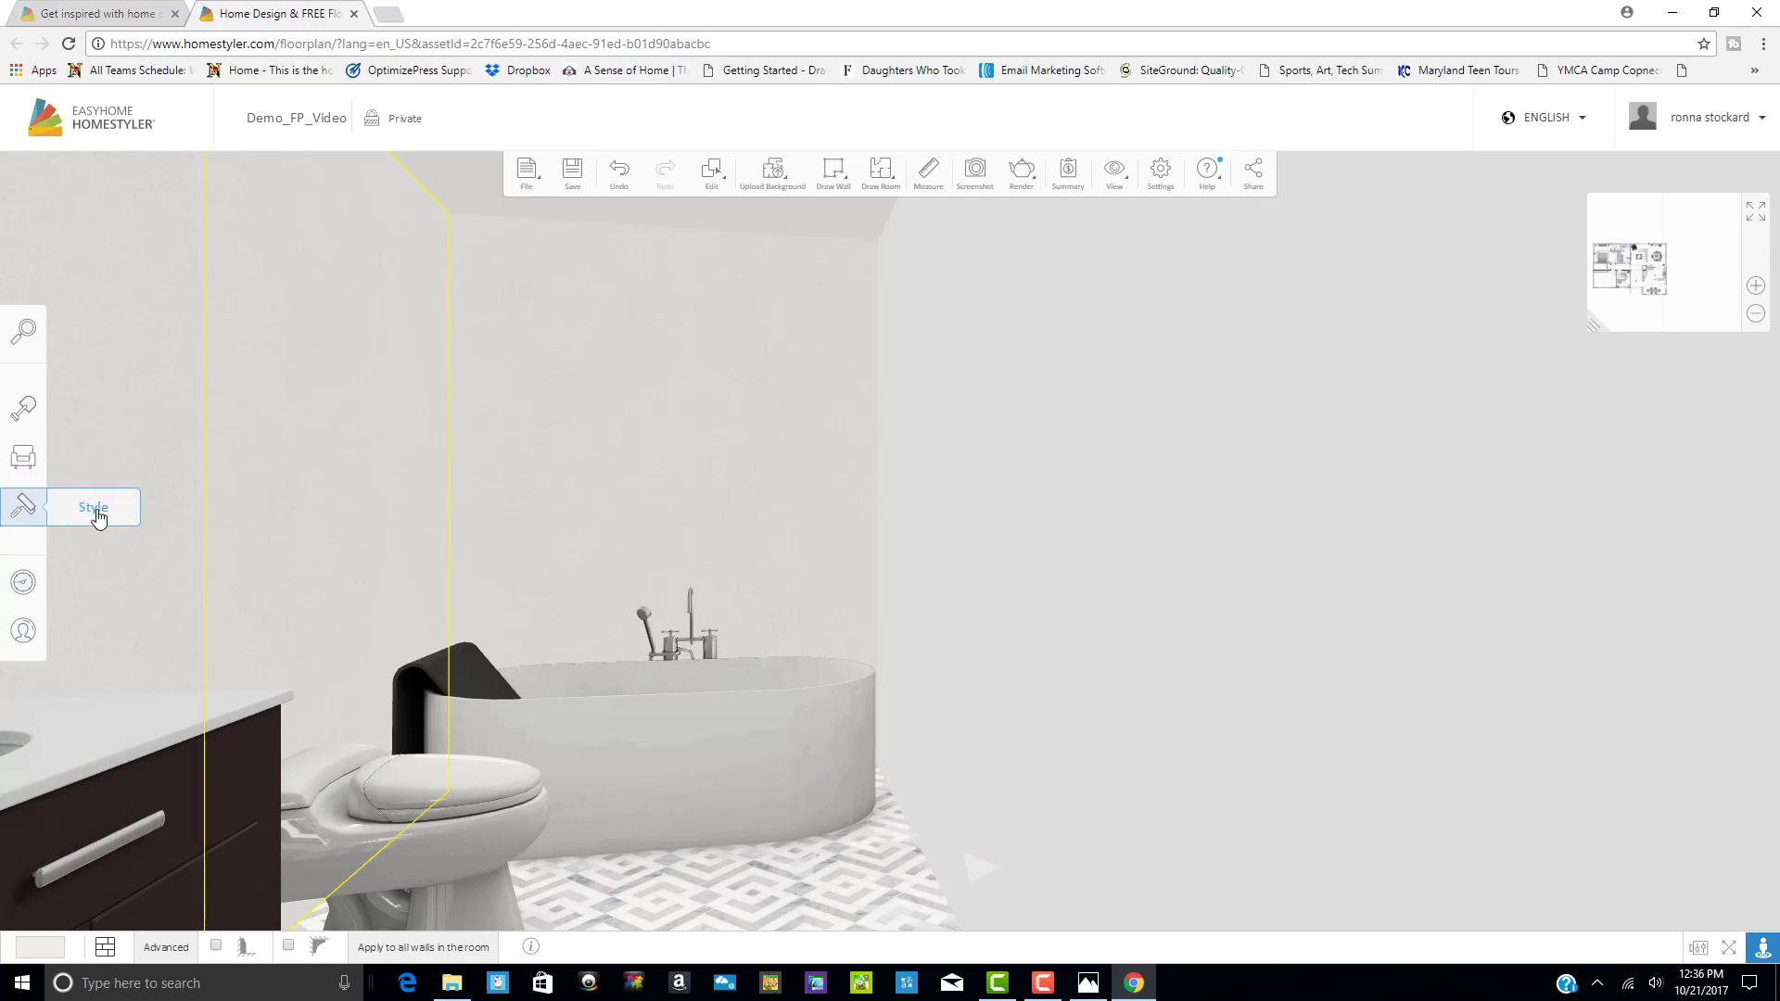
pyautogui.click(100, 517)
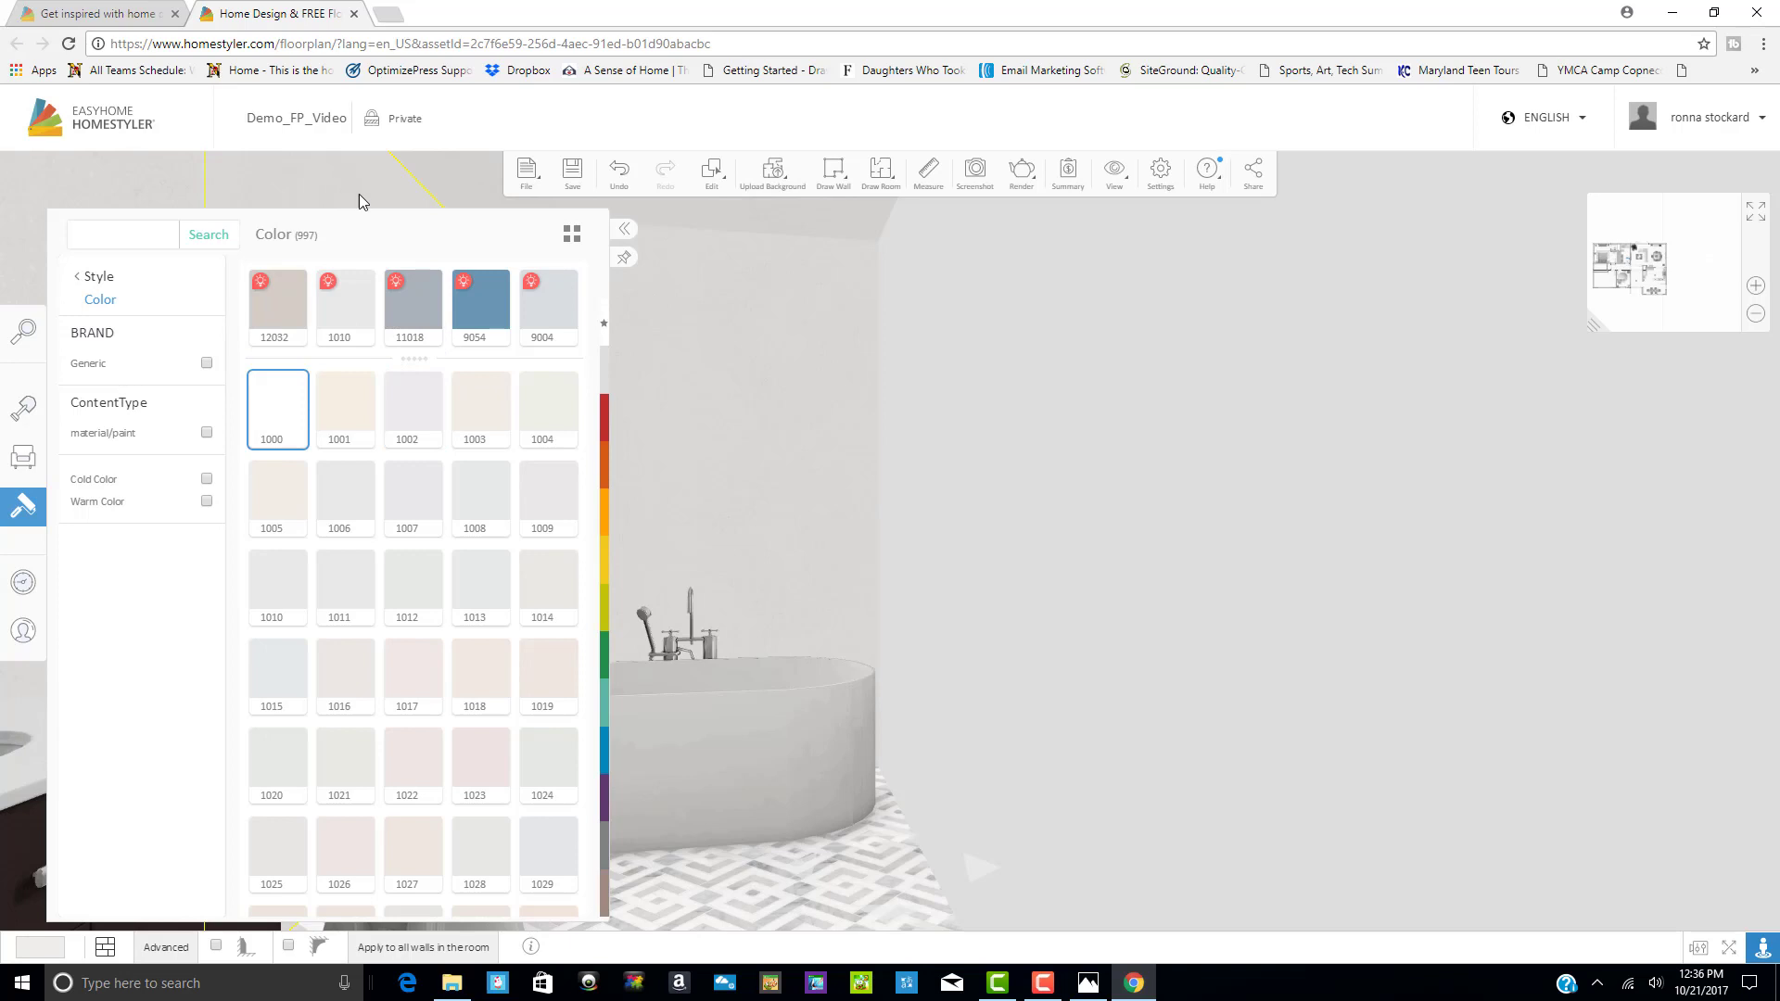
pyautogui.click(413, 315)
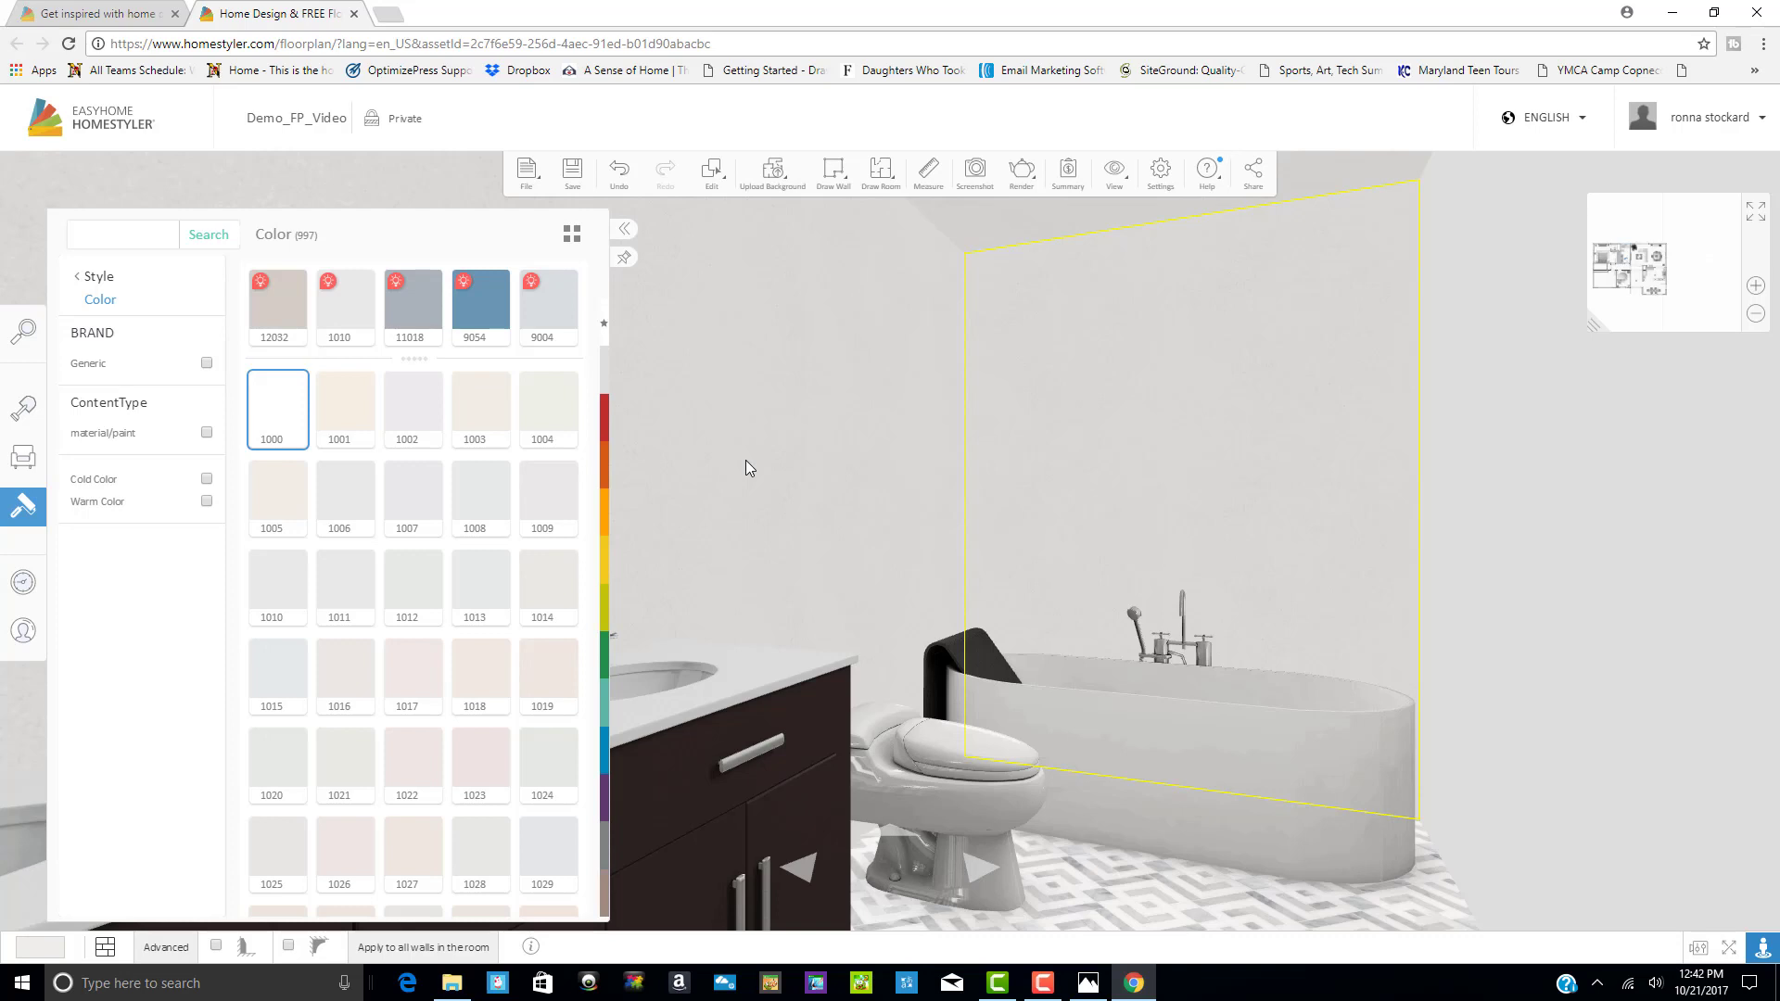
# Try paint colors 12032, 1010, 9054 and 9004 on the wall behind the tub
pyautogui.click(297, 315)
pyautogui.click(351, 312)
pyautogui.click(473, 308)
pyautogui.click(545, 311)
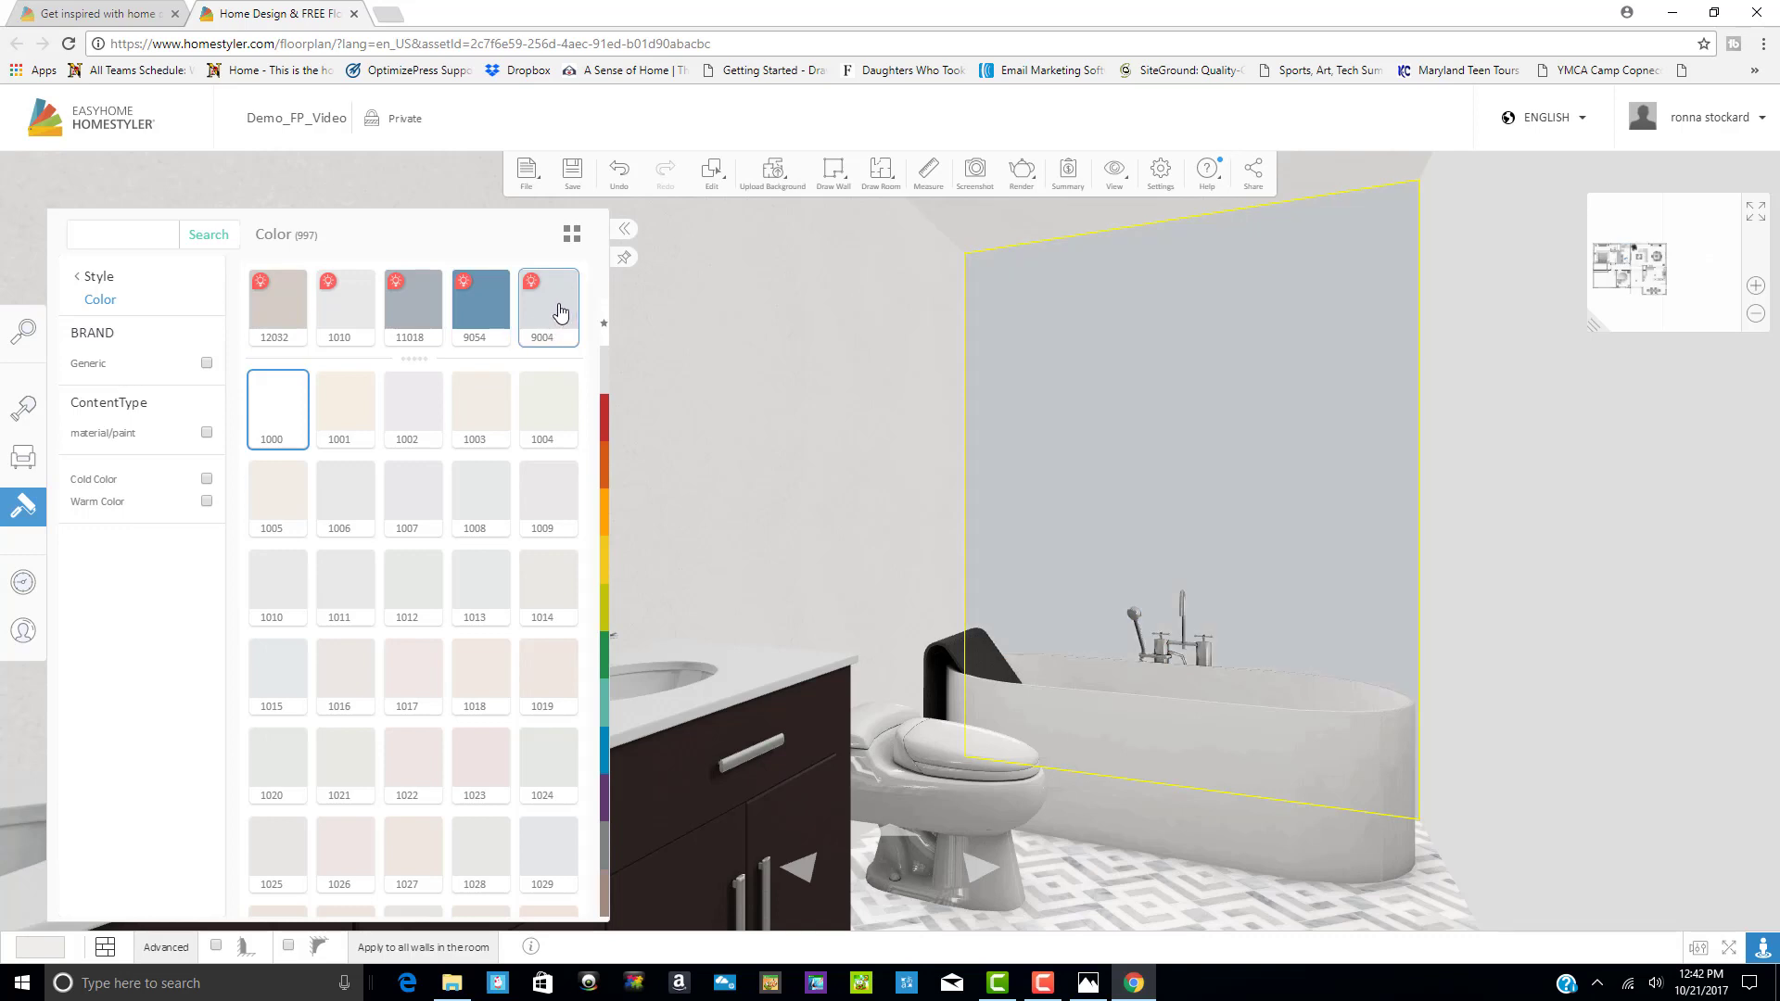
pyautogui.click(559, 315)
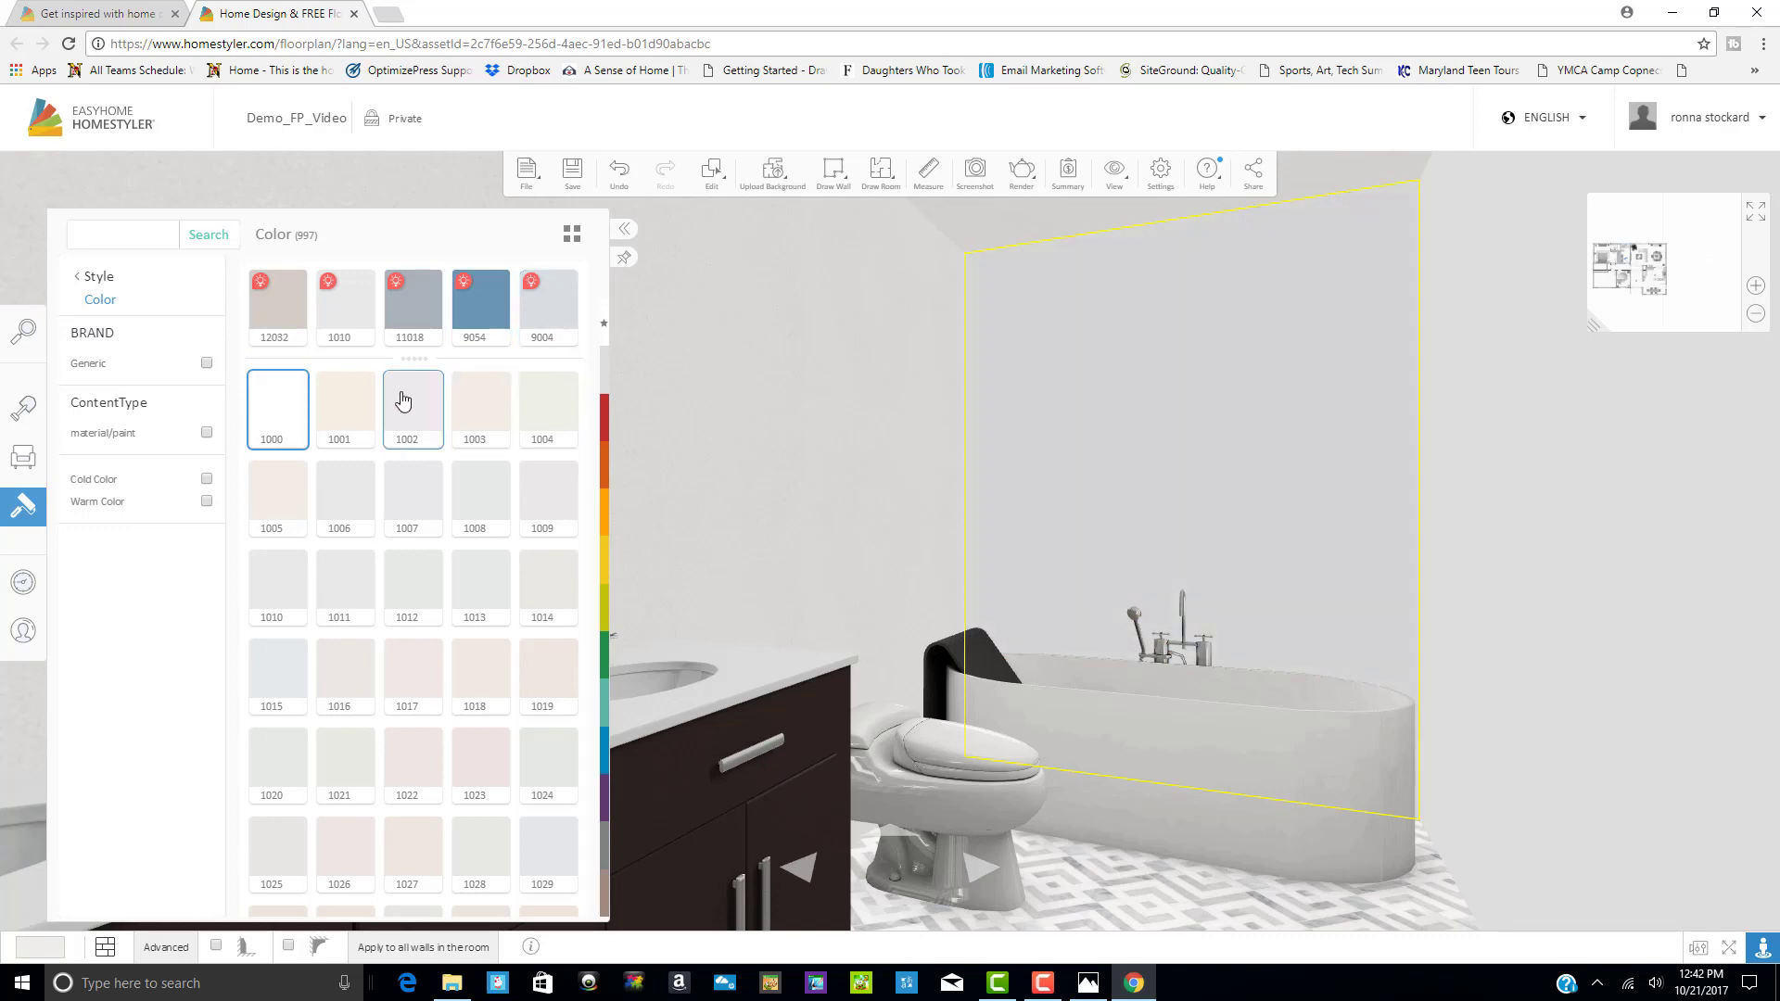
# Compare paint colors 11018 and 1010 on the wall behind the tub and leave it painted in 11018
pyautogui.click(405, 309)
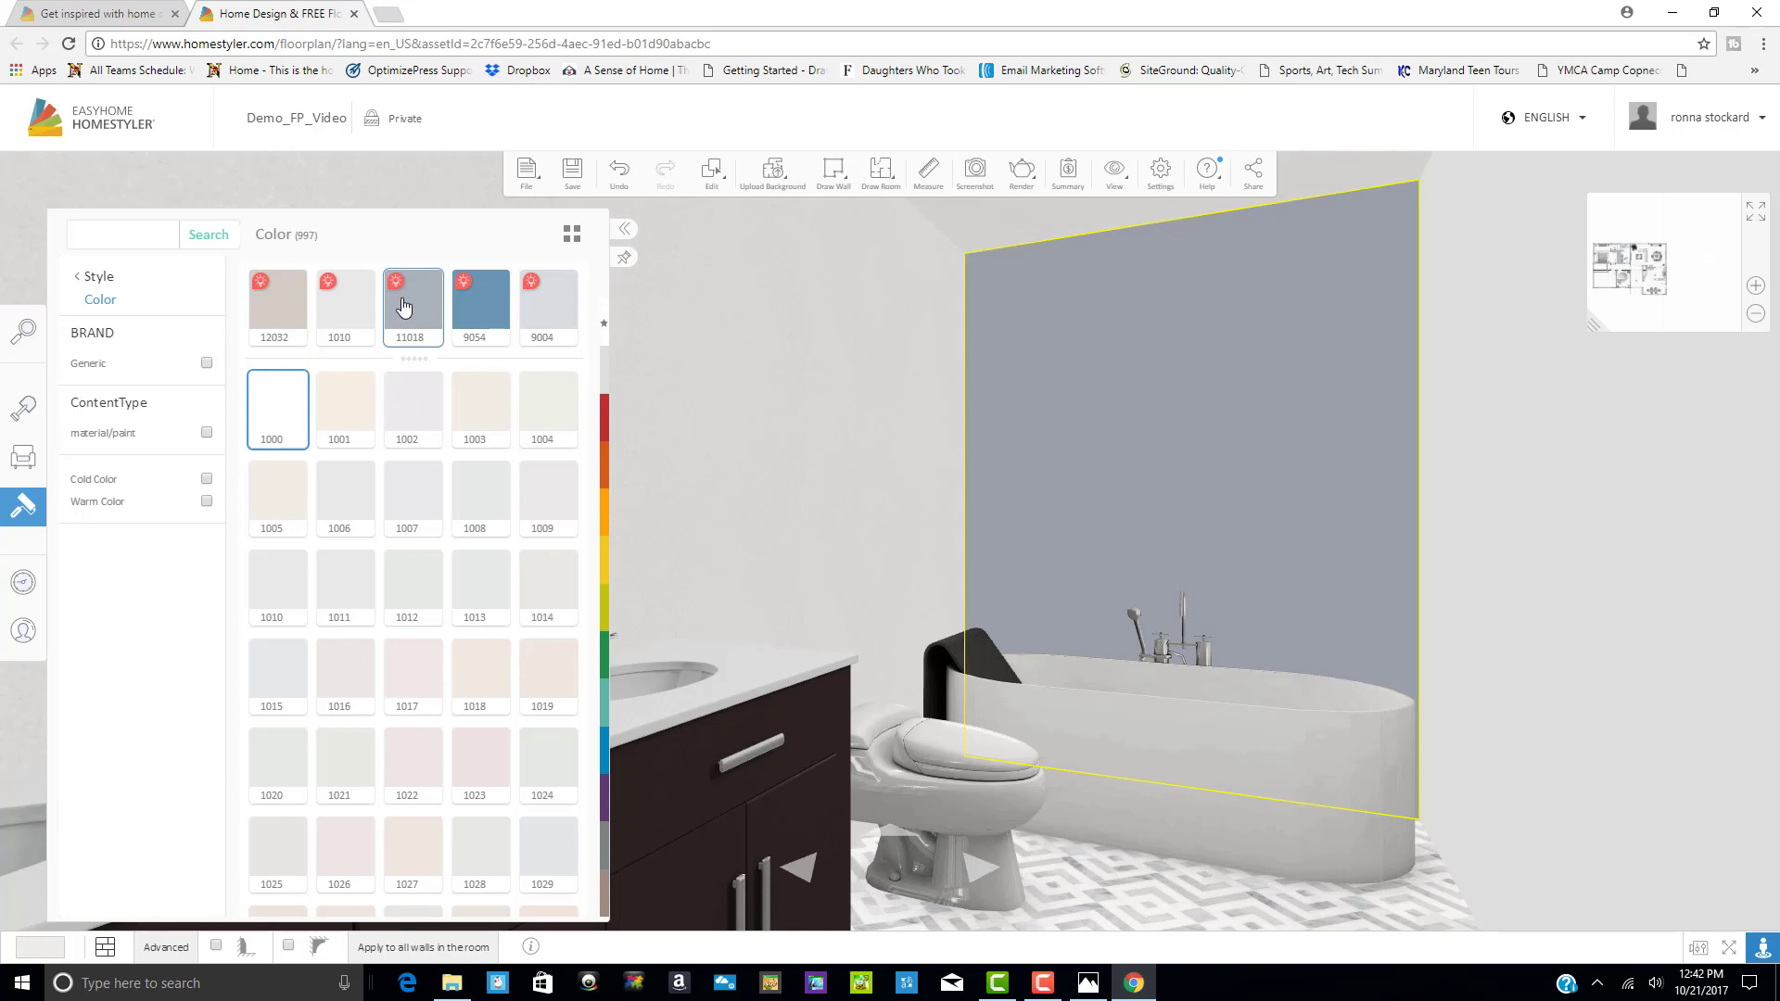
pyautogui.click(410, 331)
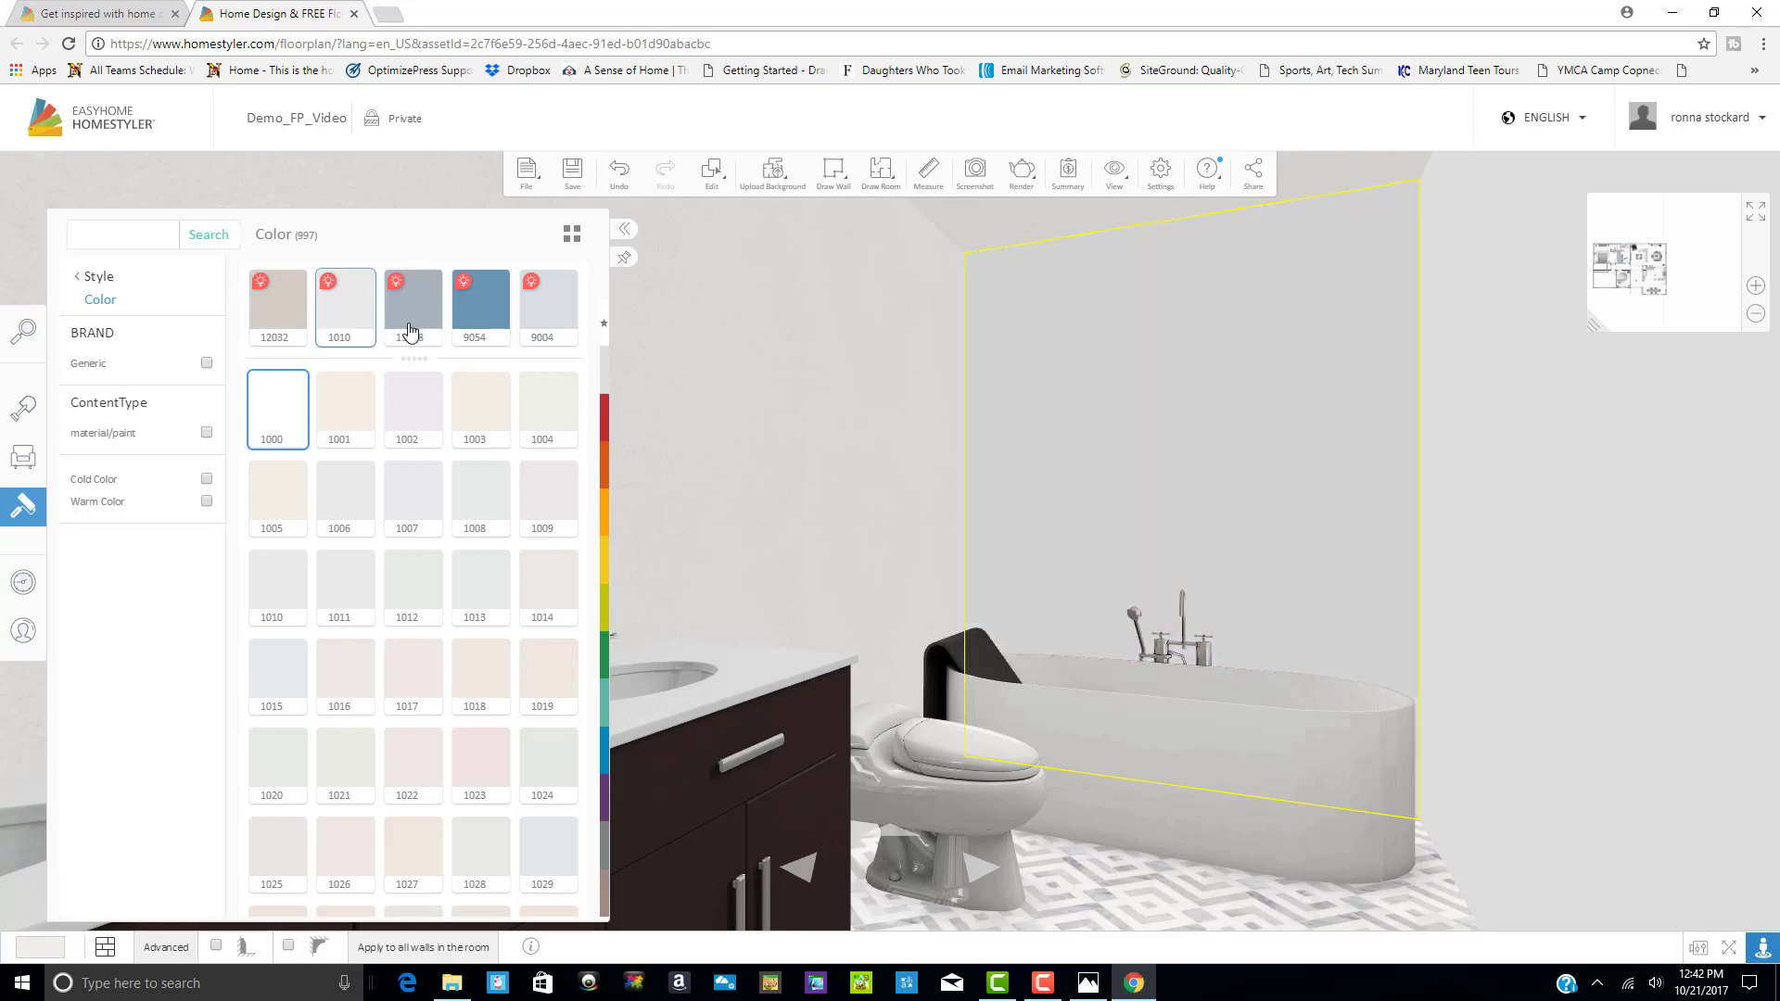
pyautogui.click(412, 331)
pyautogui.click(409, 311)
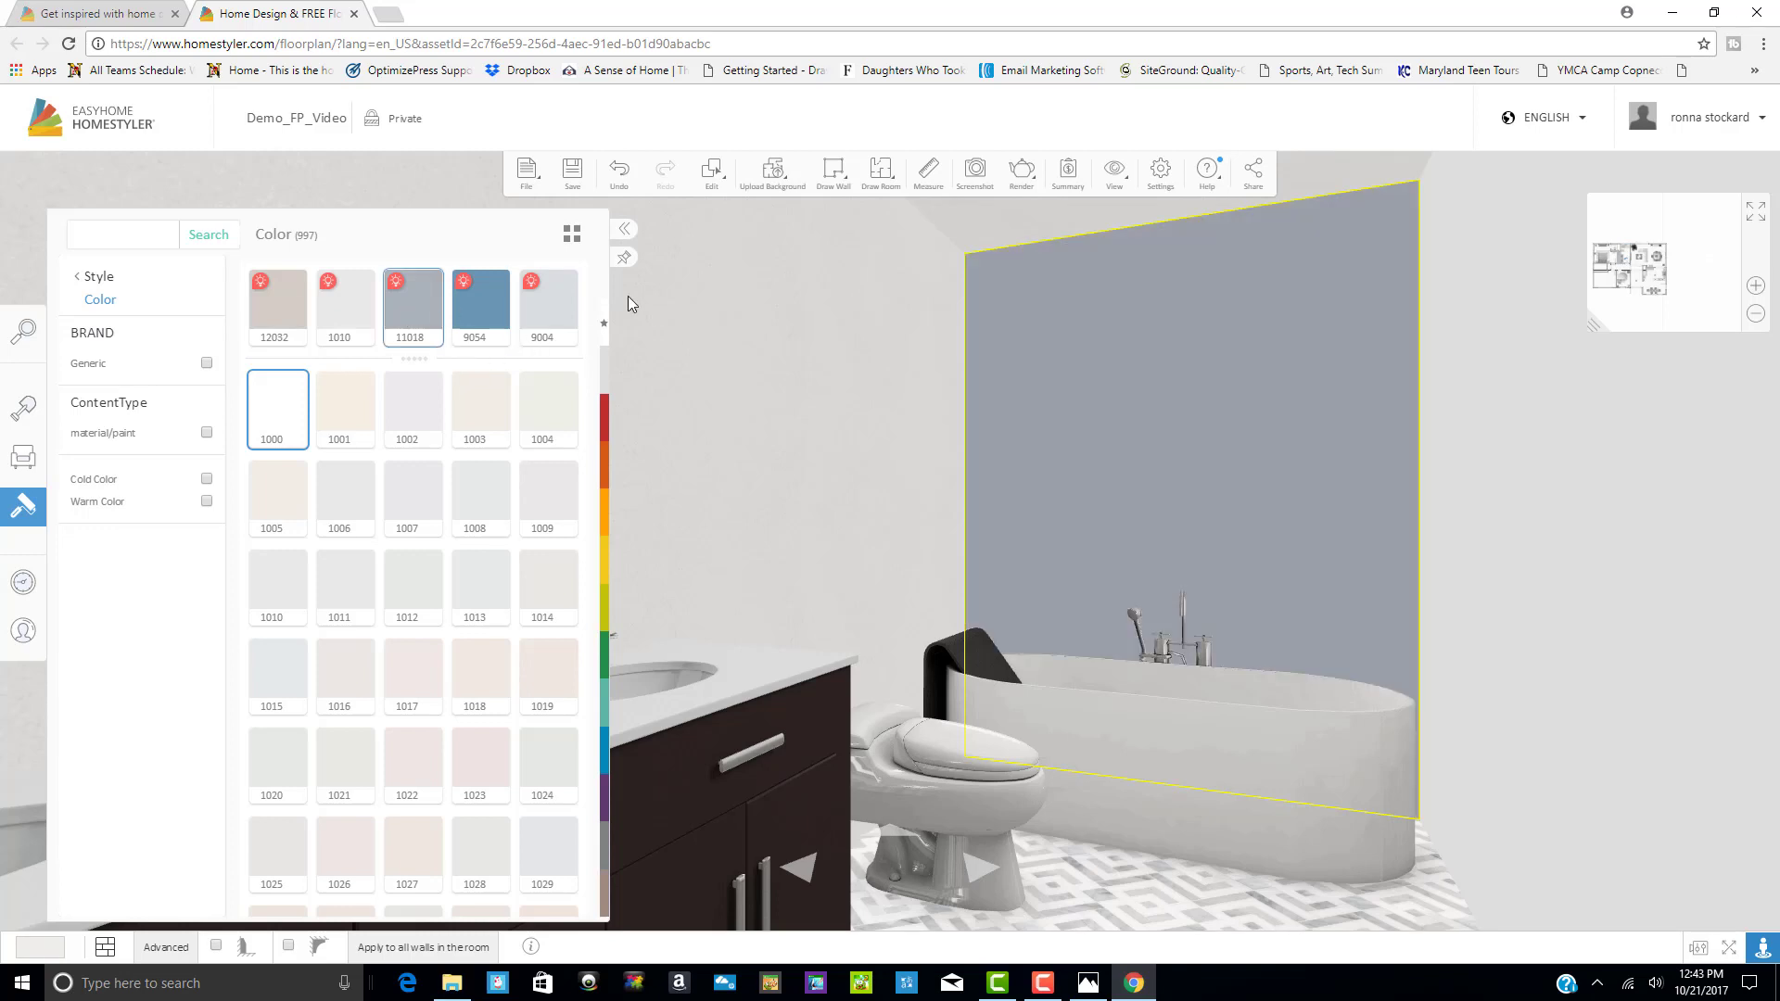
pyautogui.click(1170, 874)
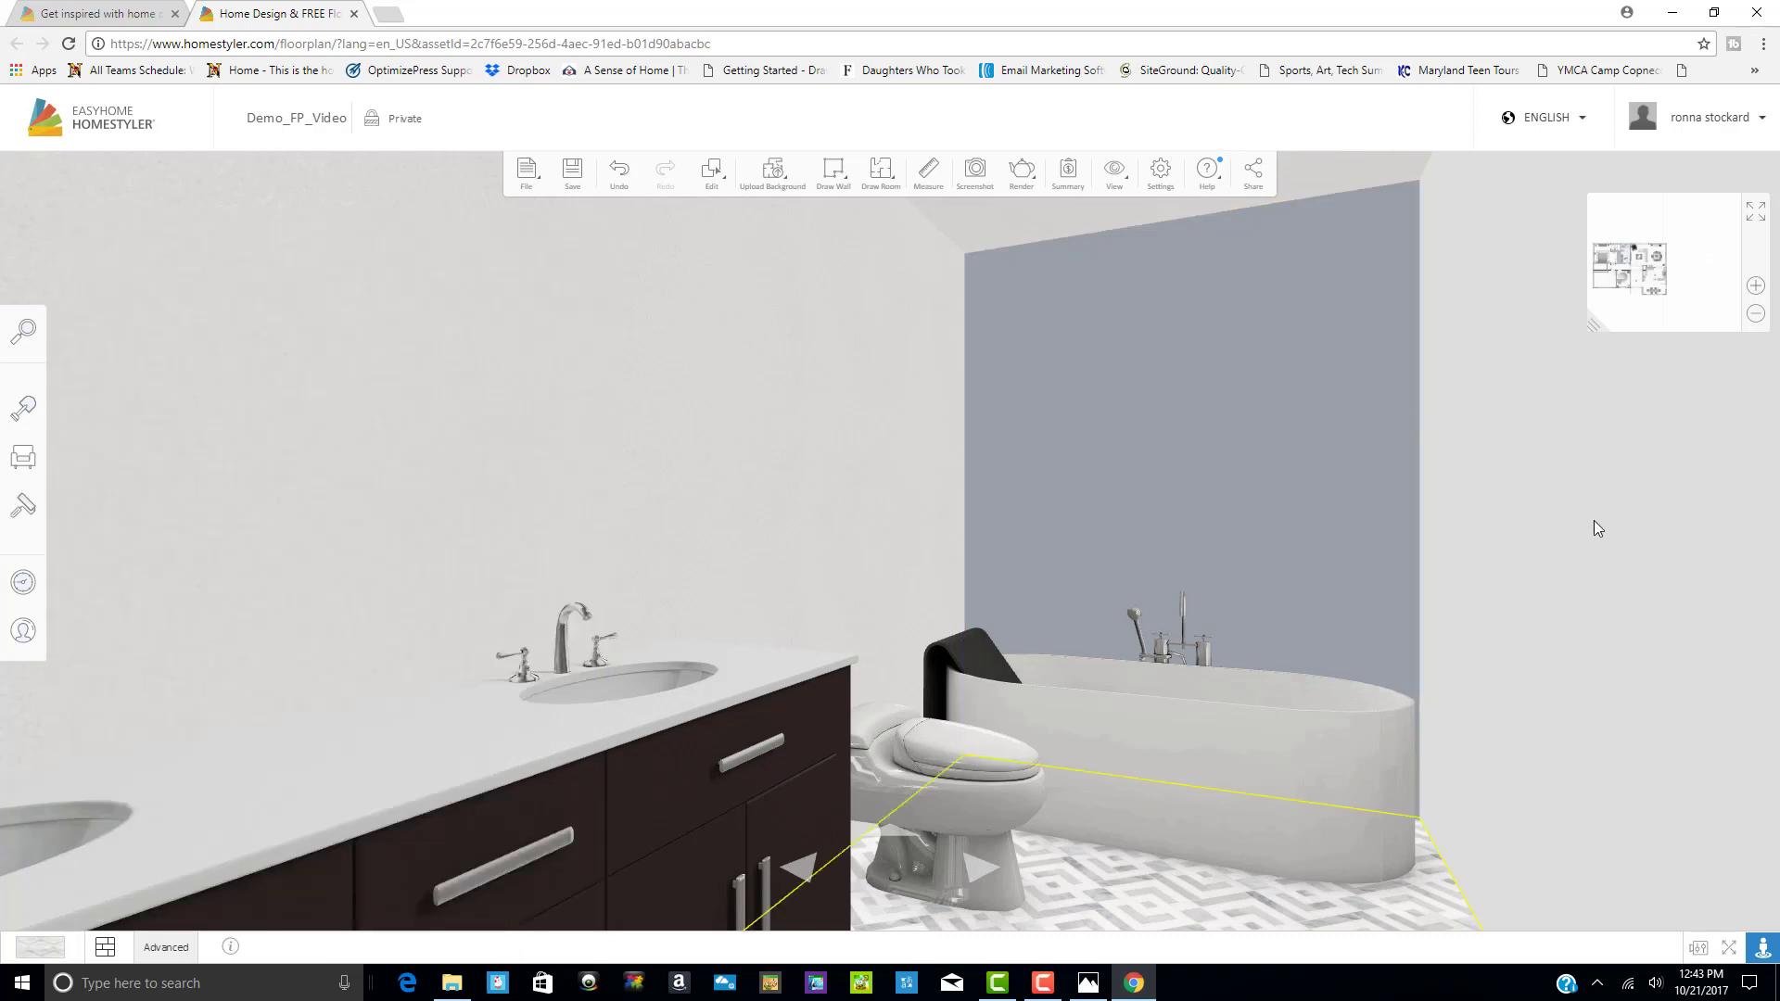
# Duplicate the framed mirror hanging above the double vanity
pyautogui.click(1528, 520)
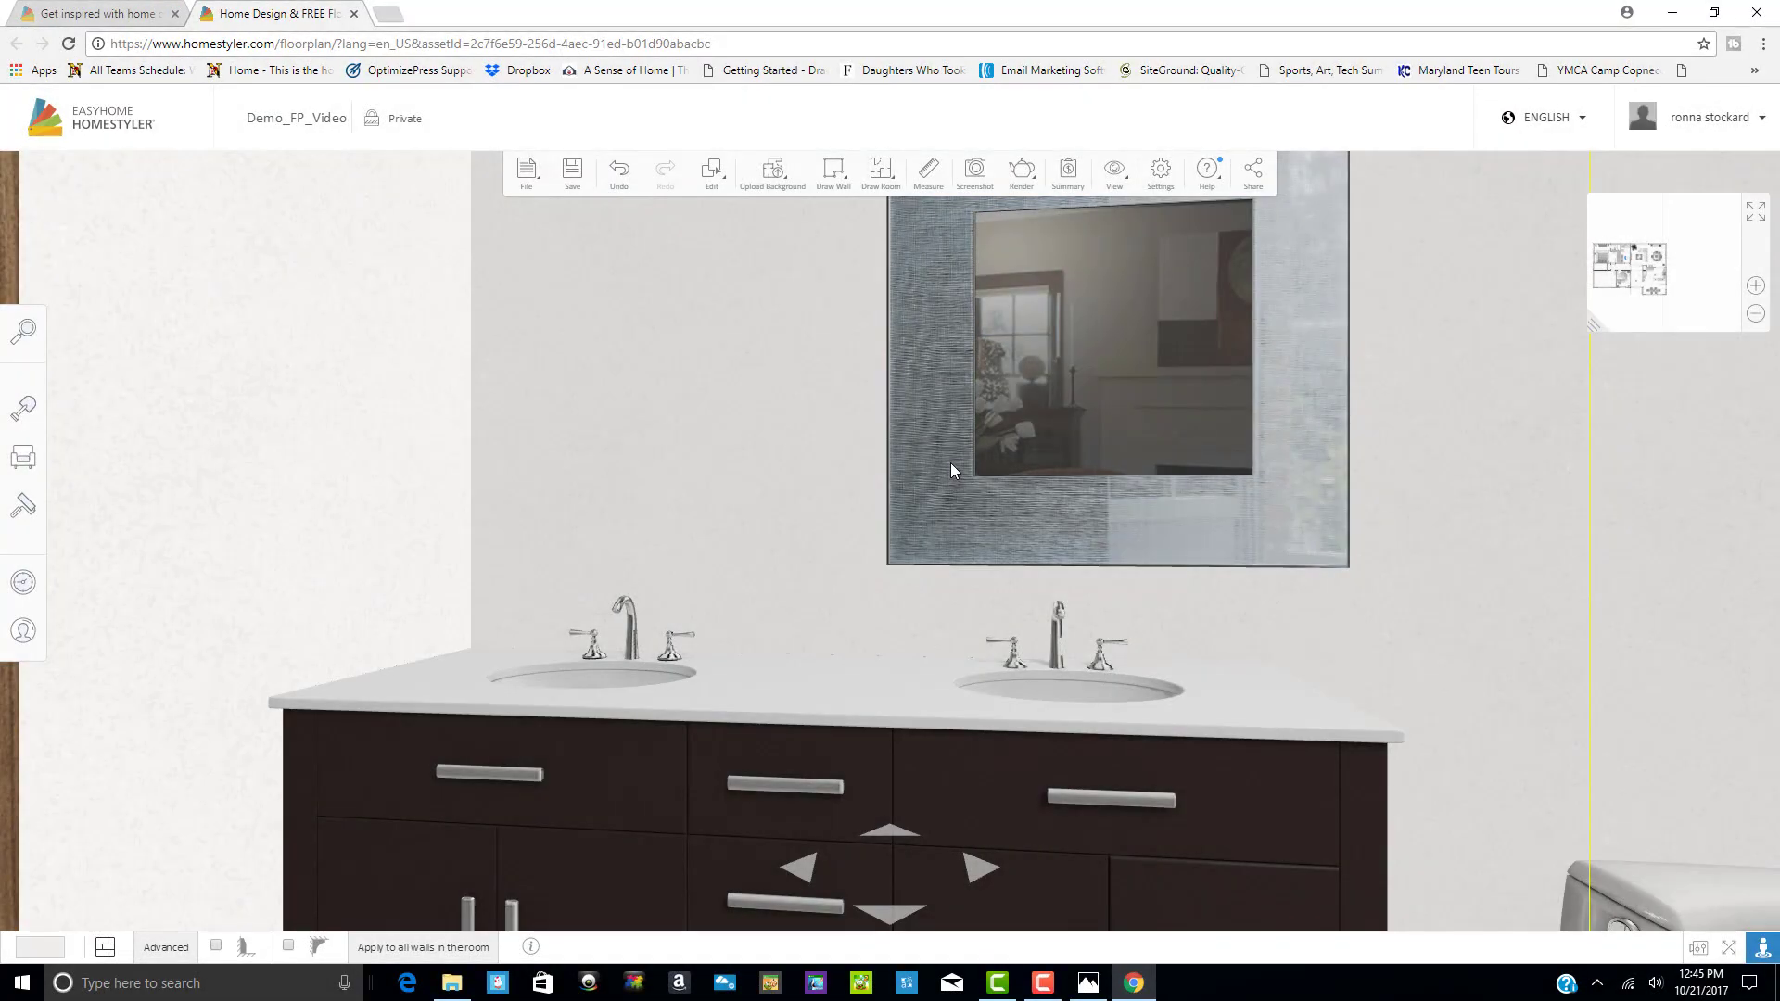
pyautogui.click(950, 470)
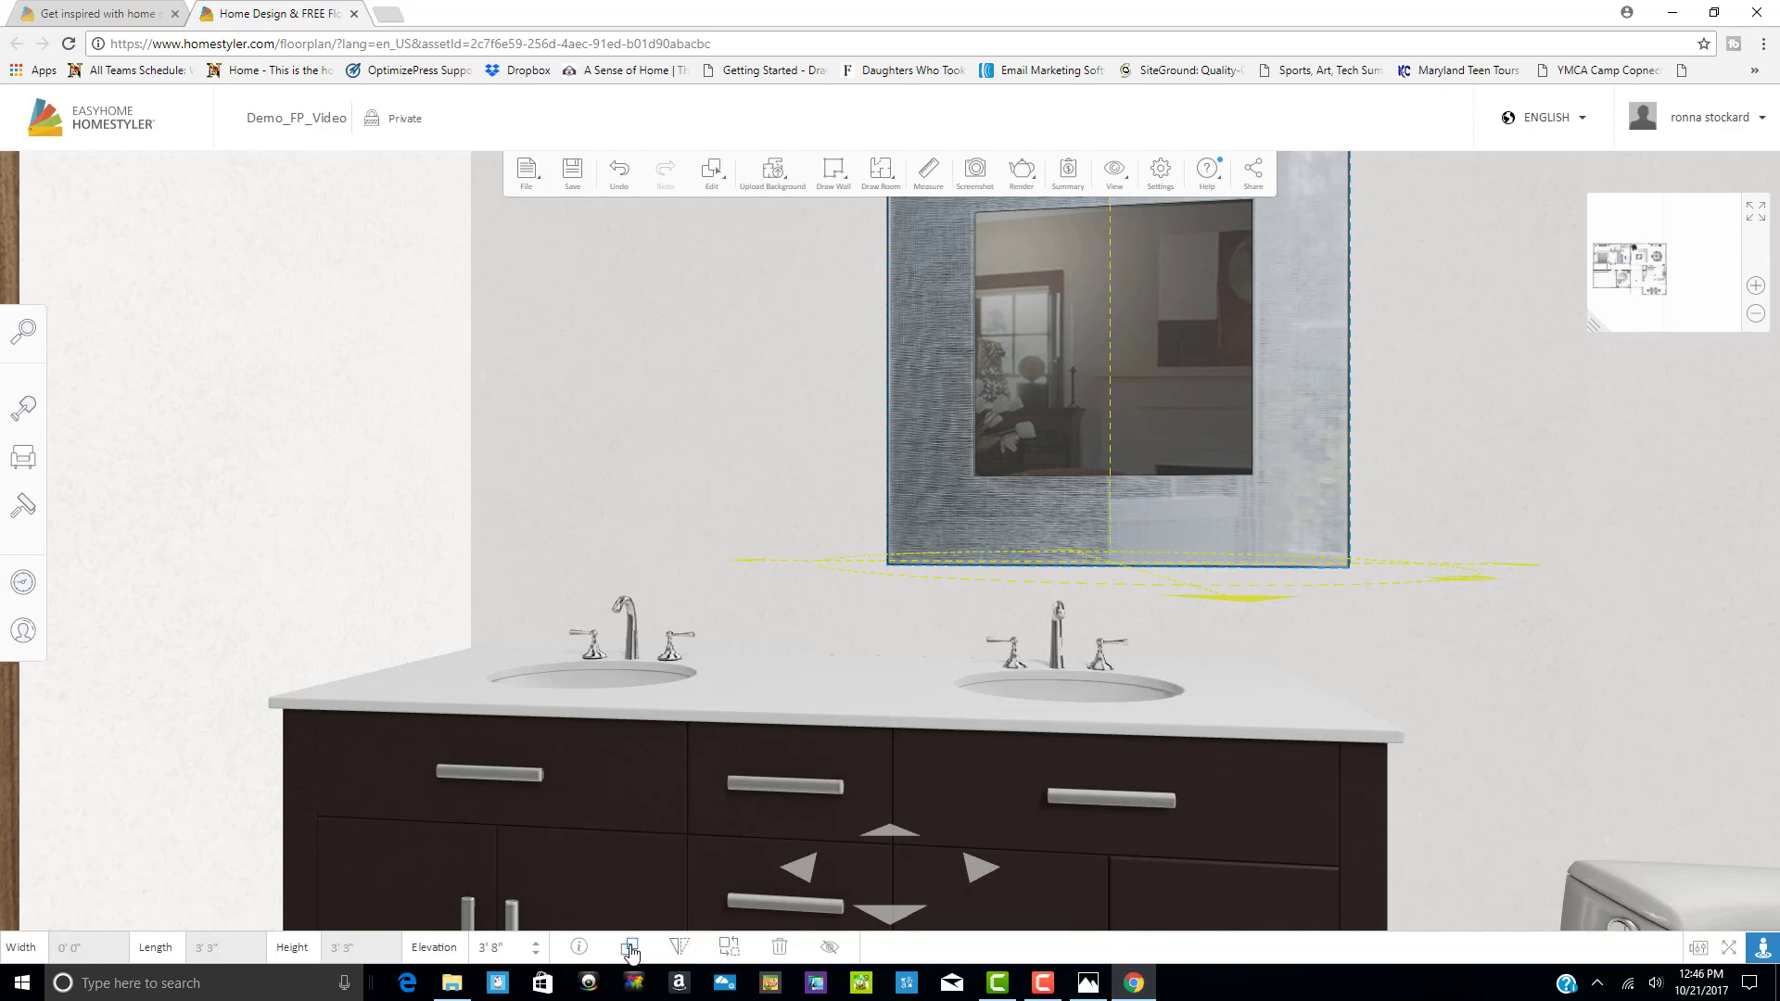
pyautogui.click(630, 947)
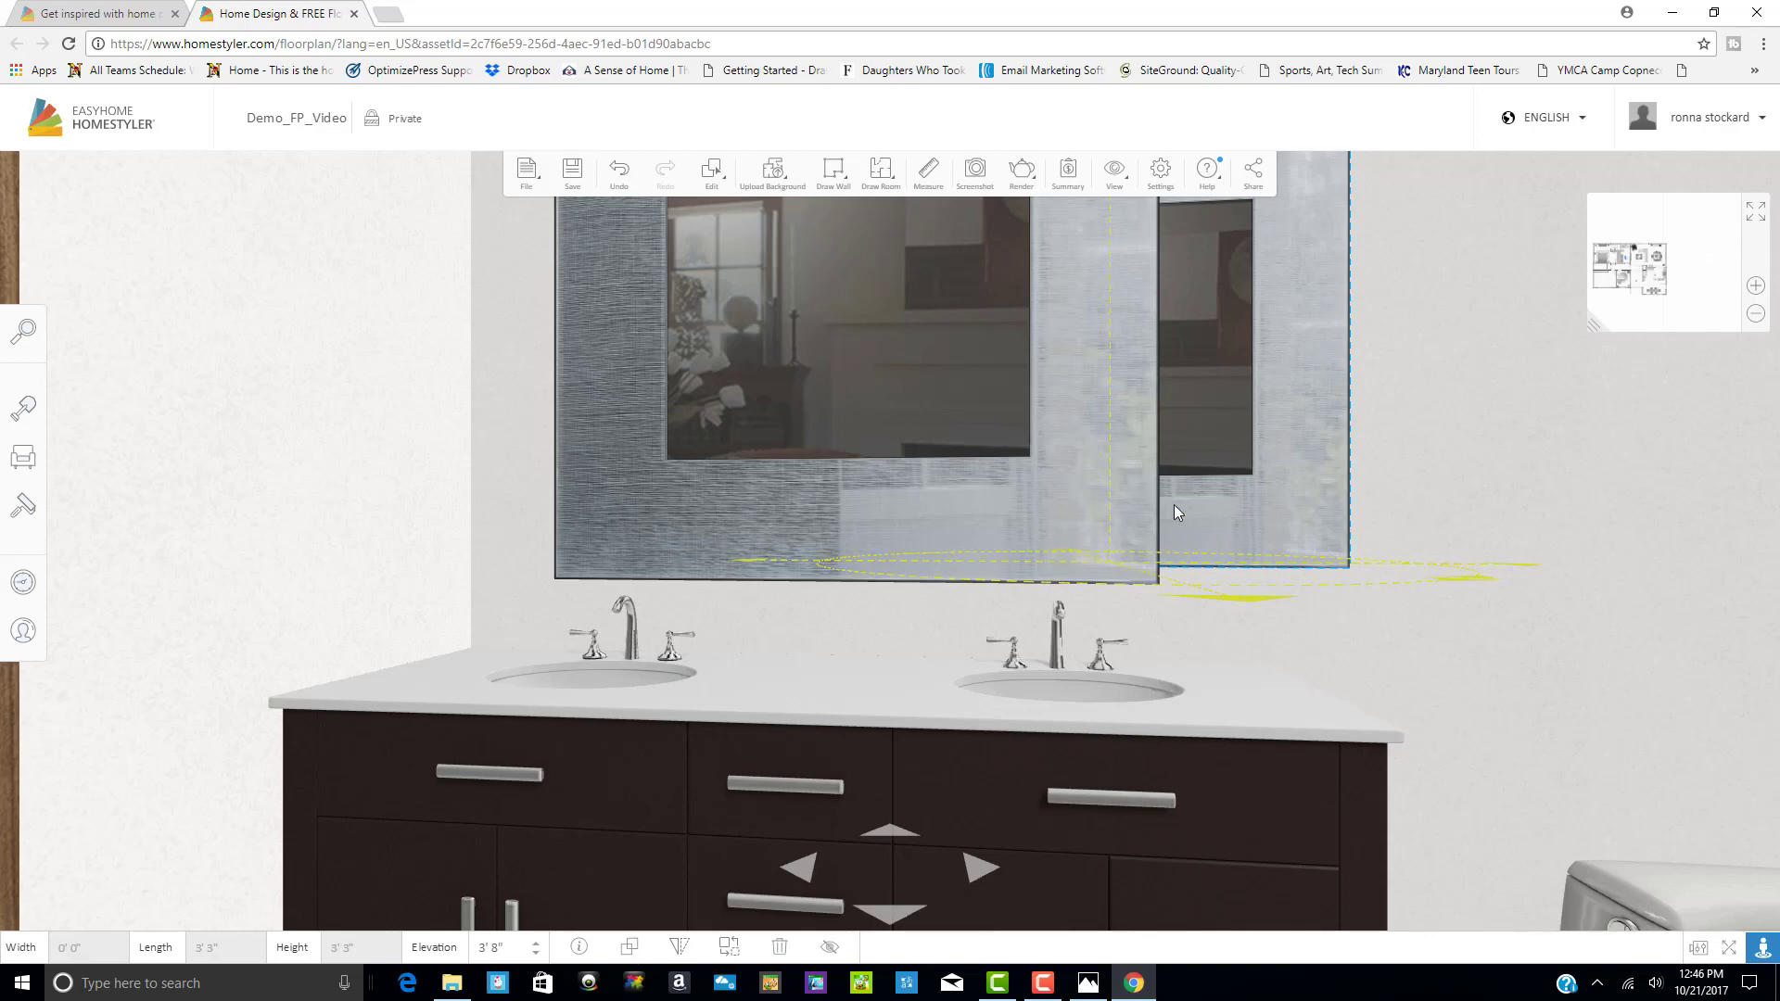
# Enlarge the floor plan and try to pick the duplicated mirror at the vanity wall of 202 Hall BR
pyautogui.click(1754, 215)
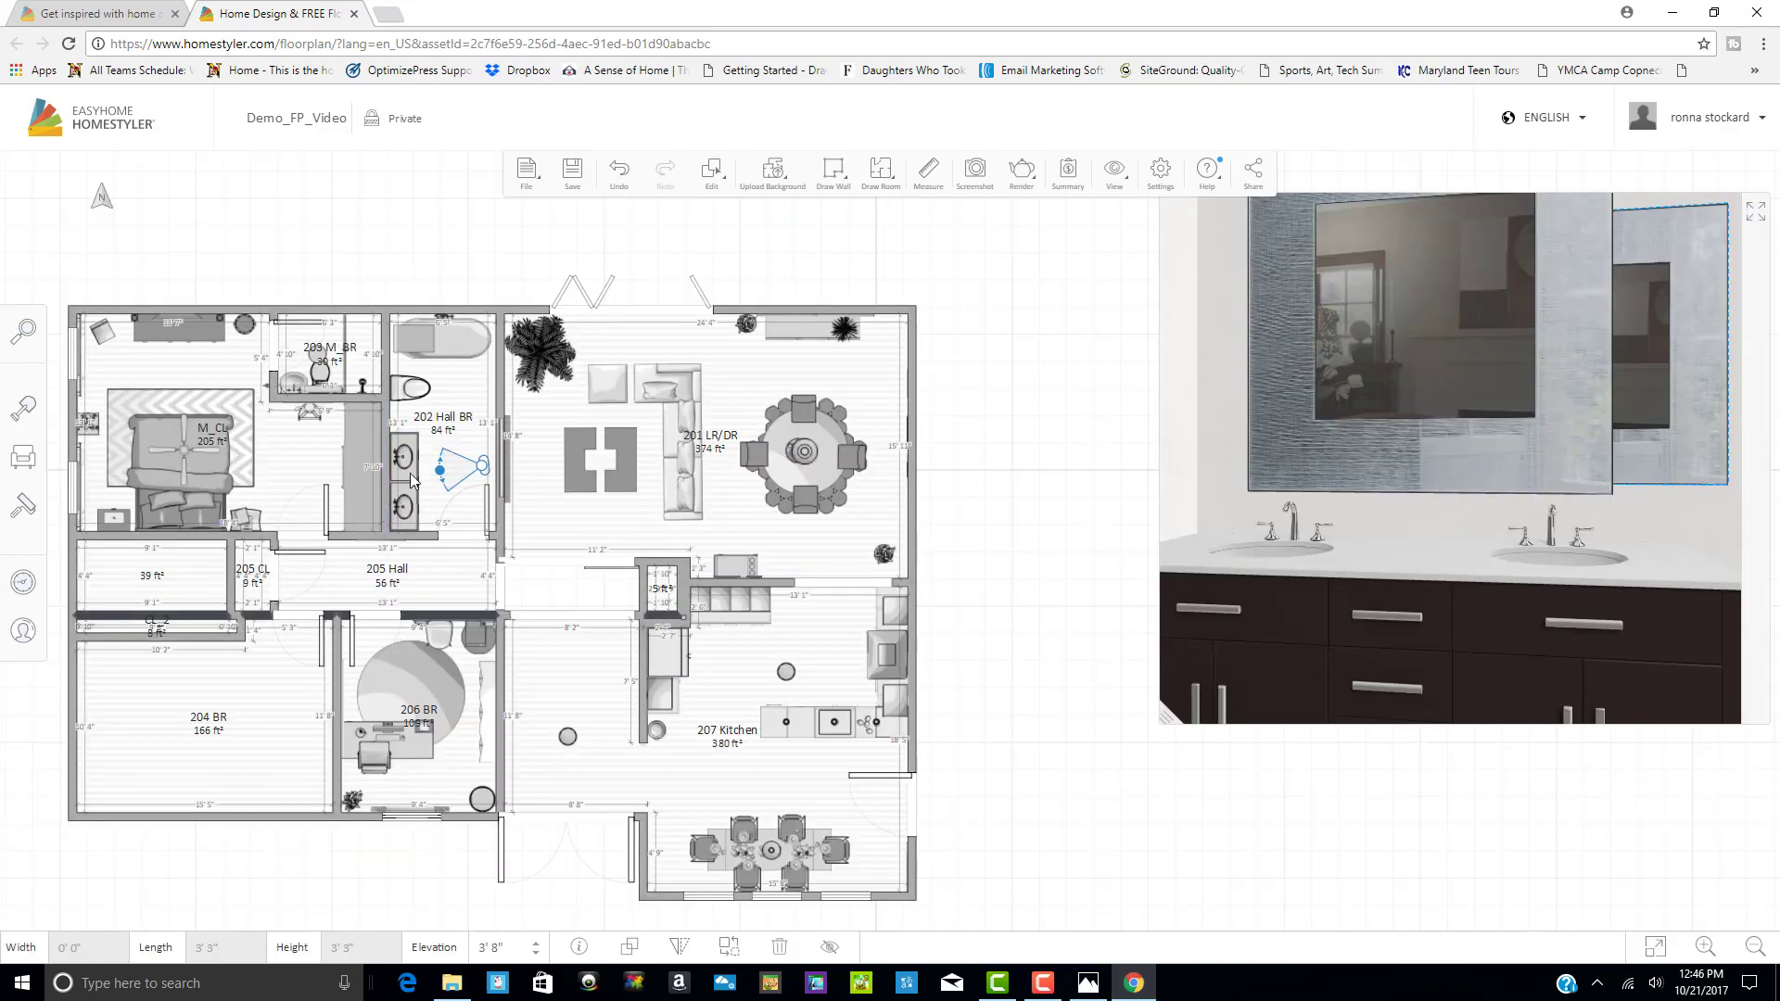
pyautogui.click(1145, 824)
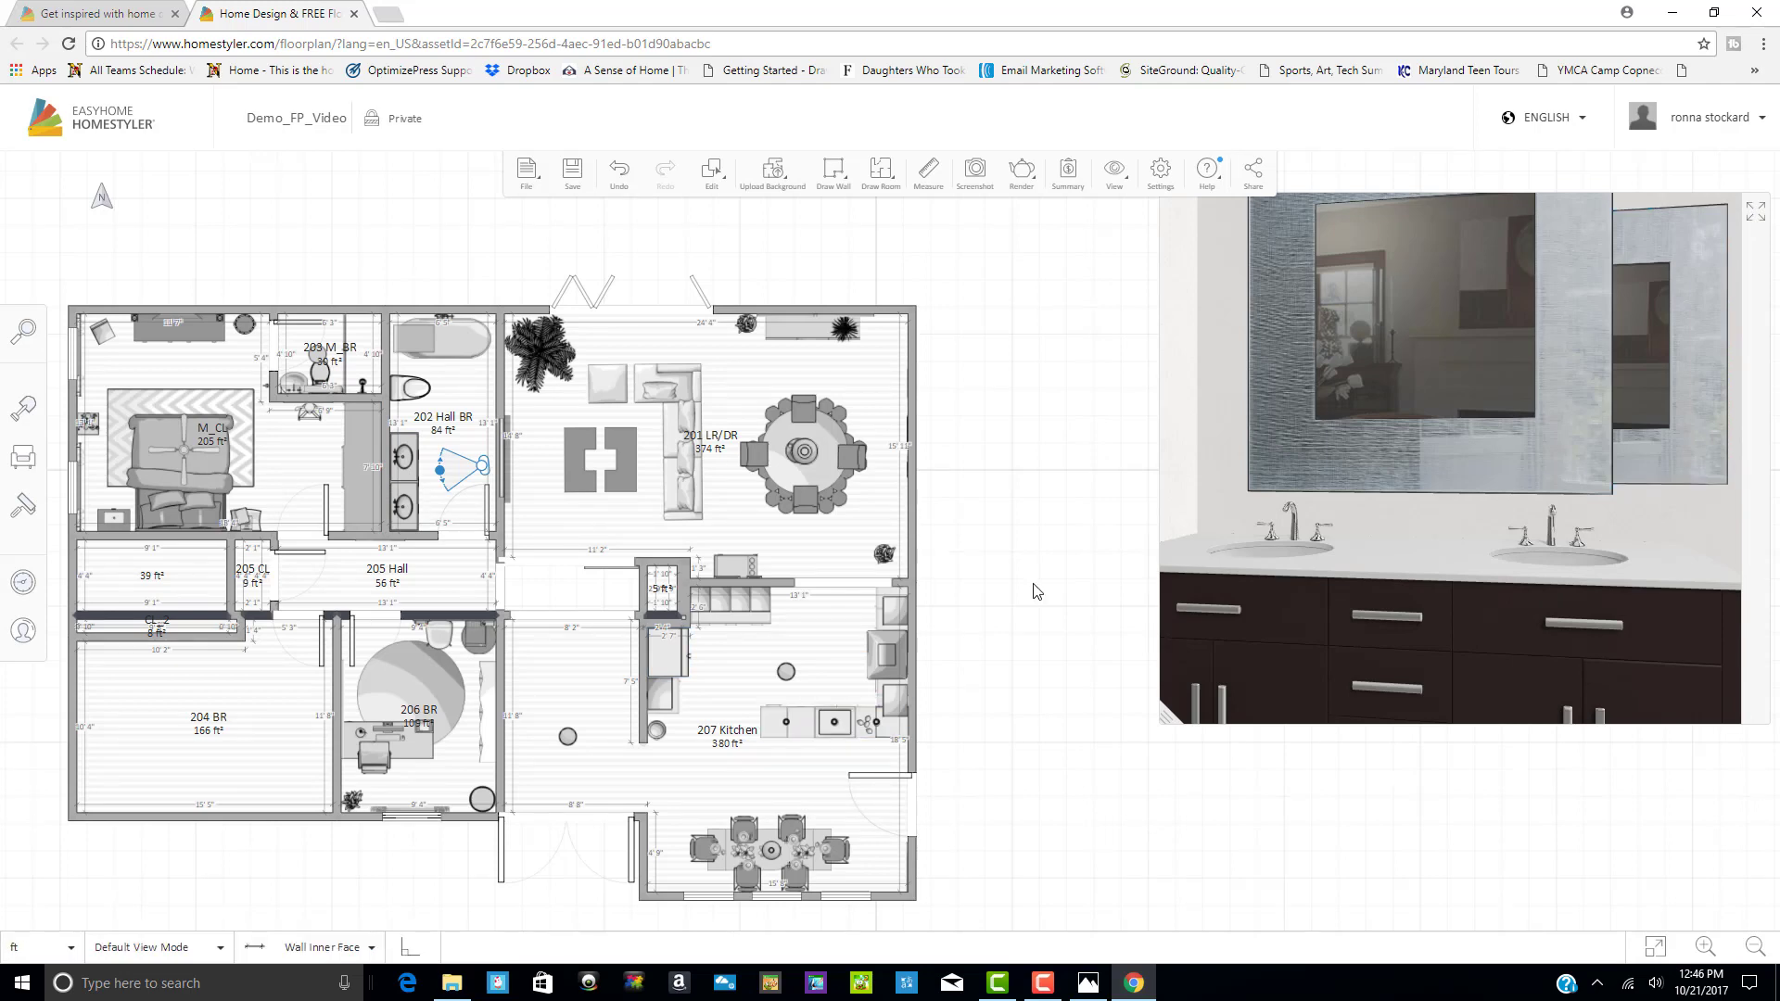
pyautogui.scroll(1, 972, 604)
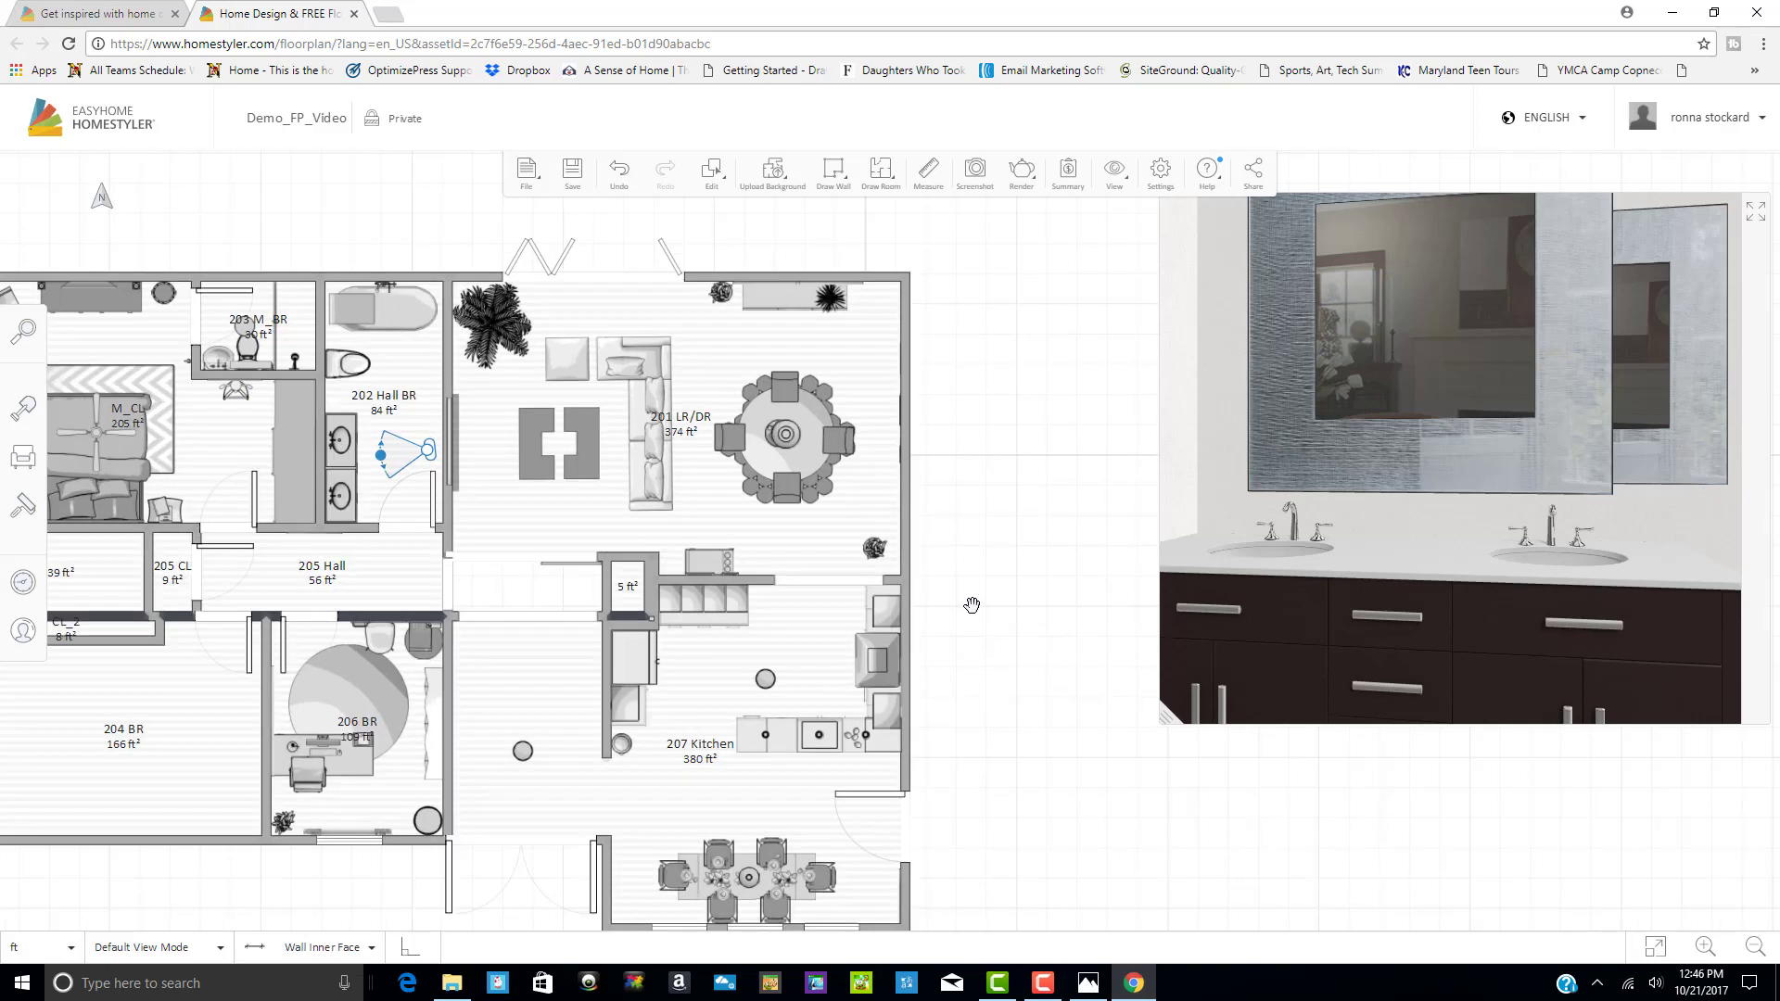
pyautogui.scroll(1, 545, 565)
pyautogui.scroll(1, 276, 480)
pyautogui.scroll(1, 250, 457)
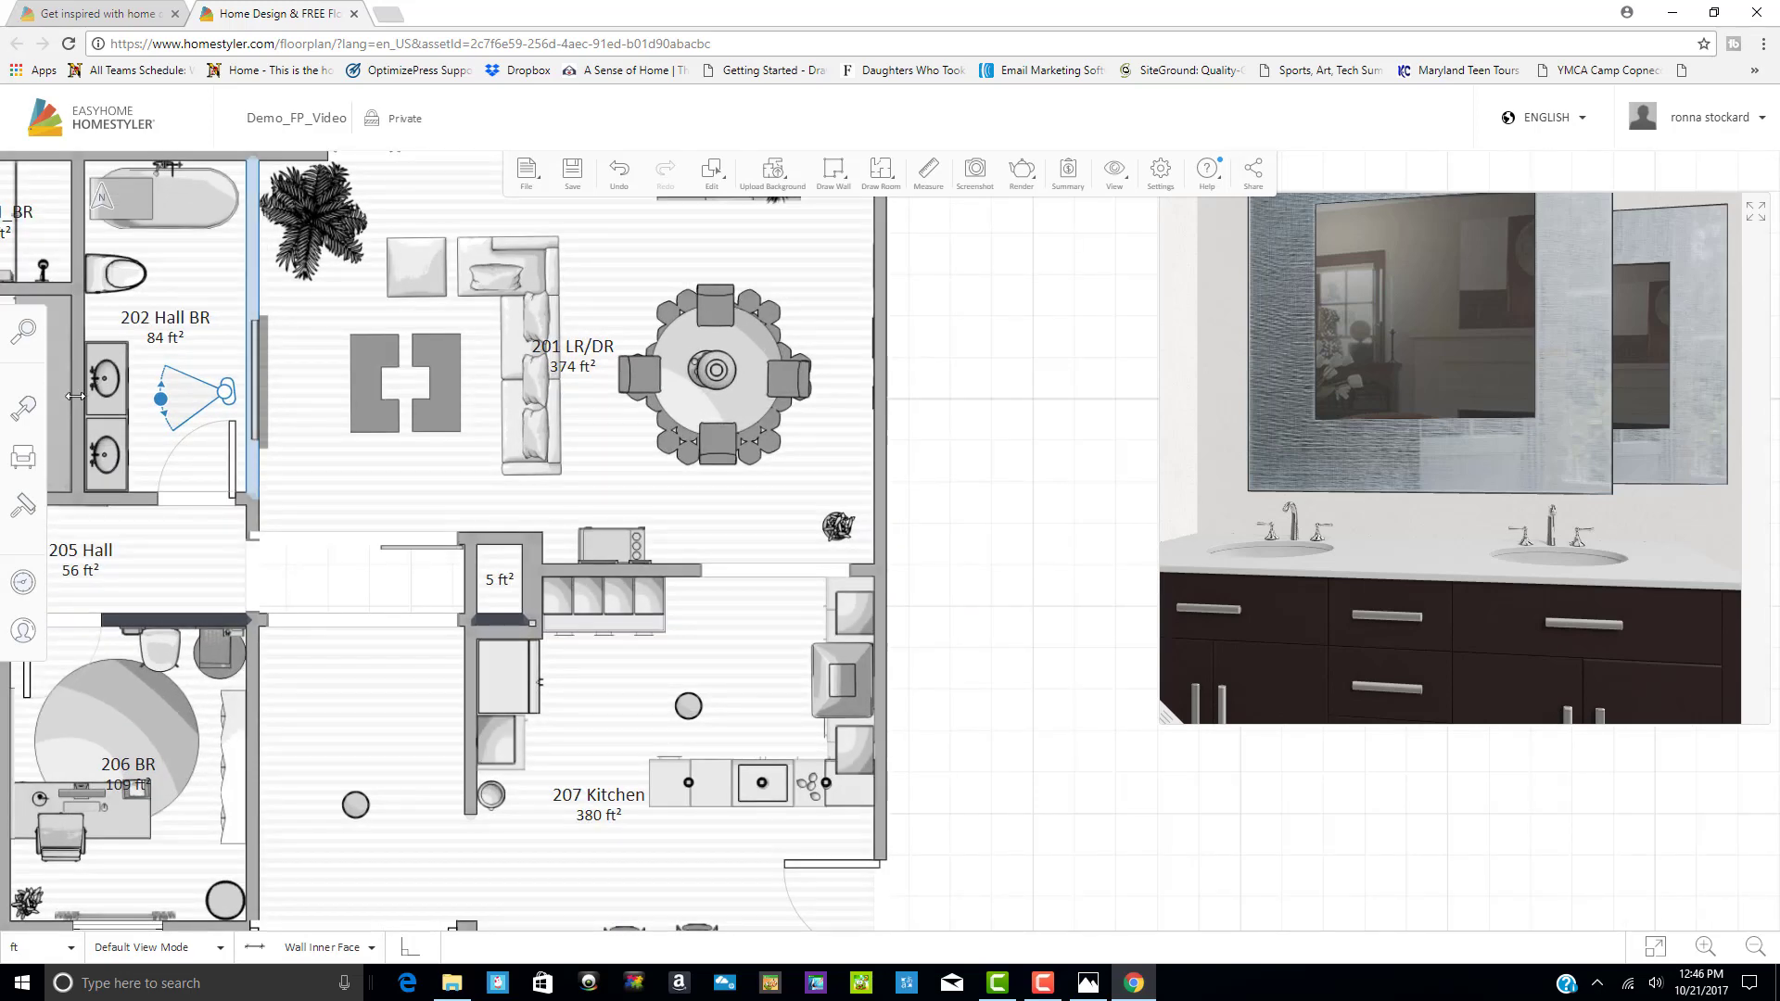
pyautogui.click(85, 350)
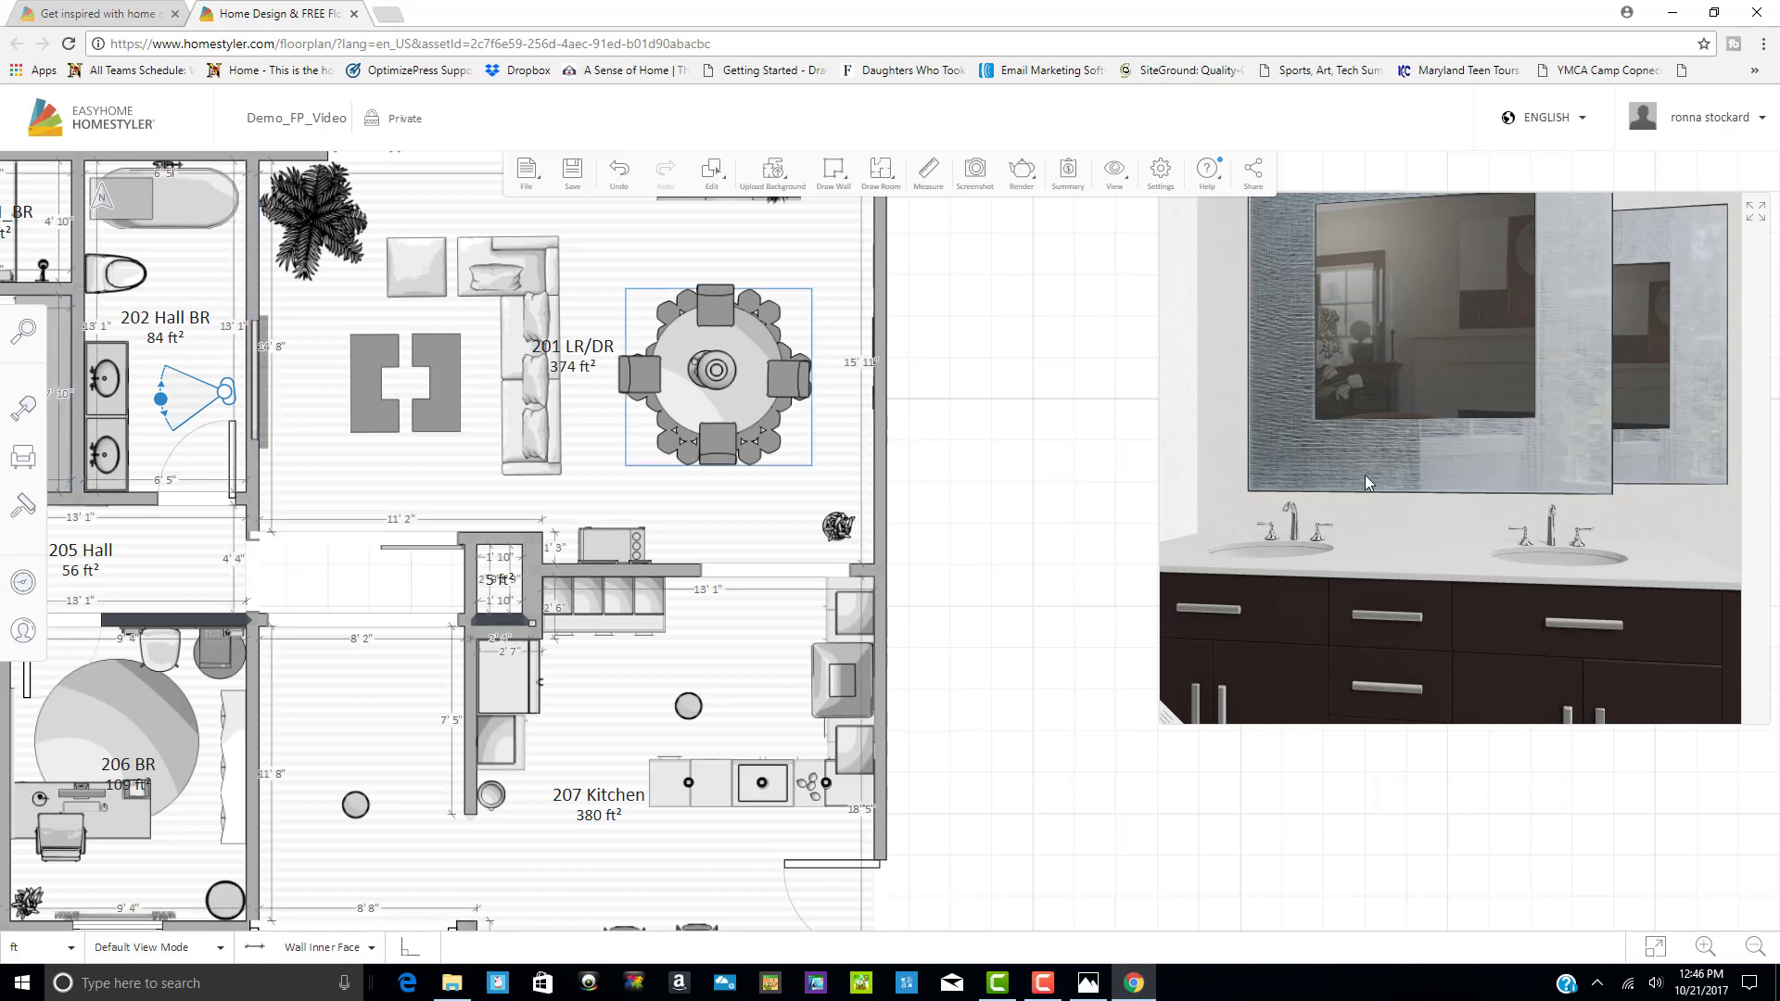
# Select the duplicated mirror in the 3D view and try to locate it on the plan beside the vanity sinks
pyautogui.click(1755, 219)
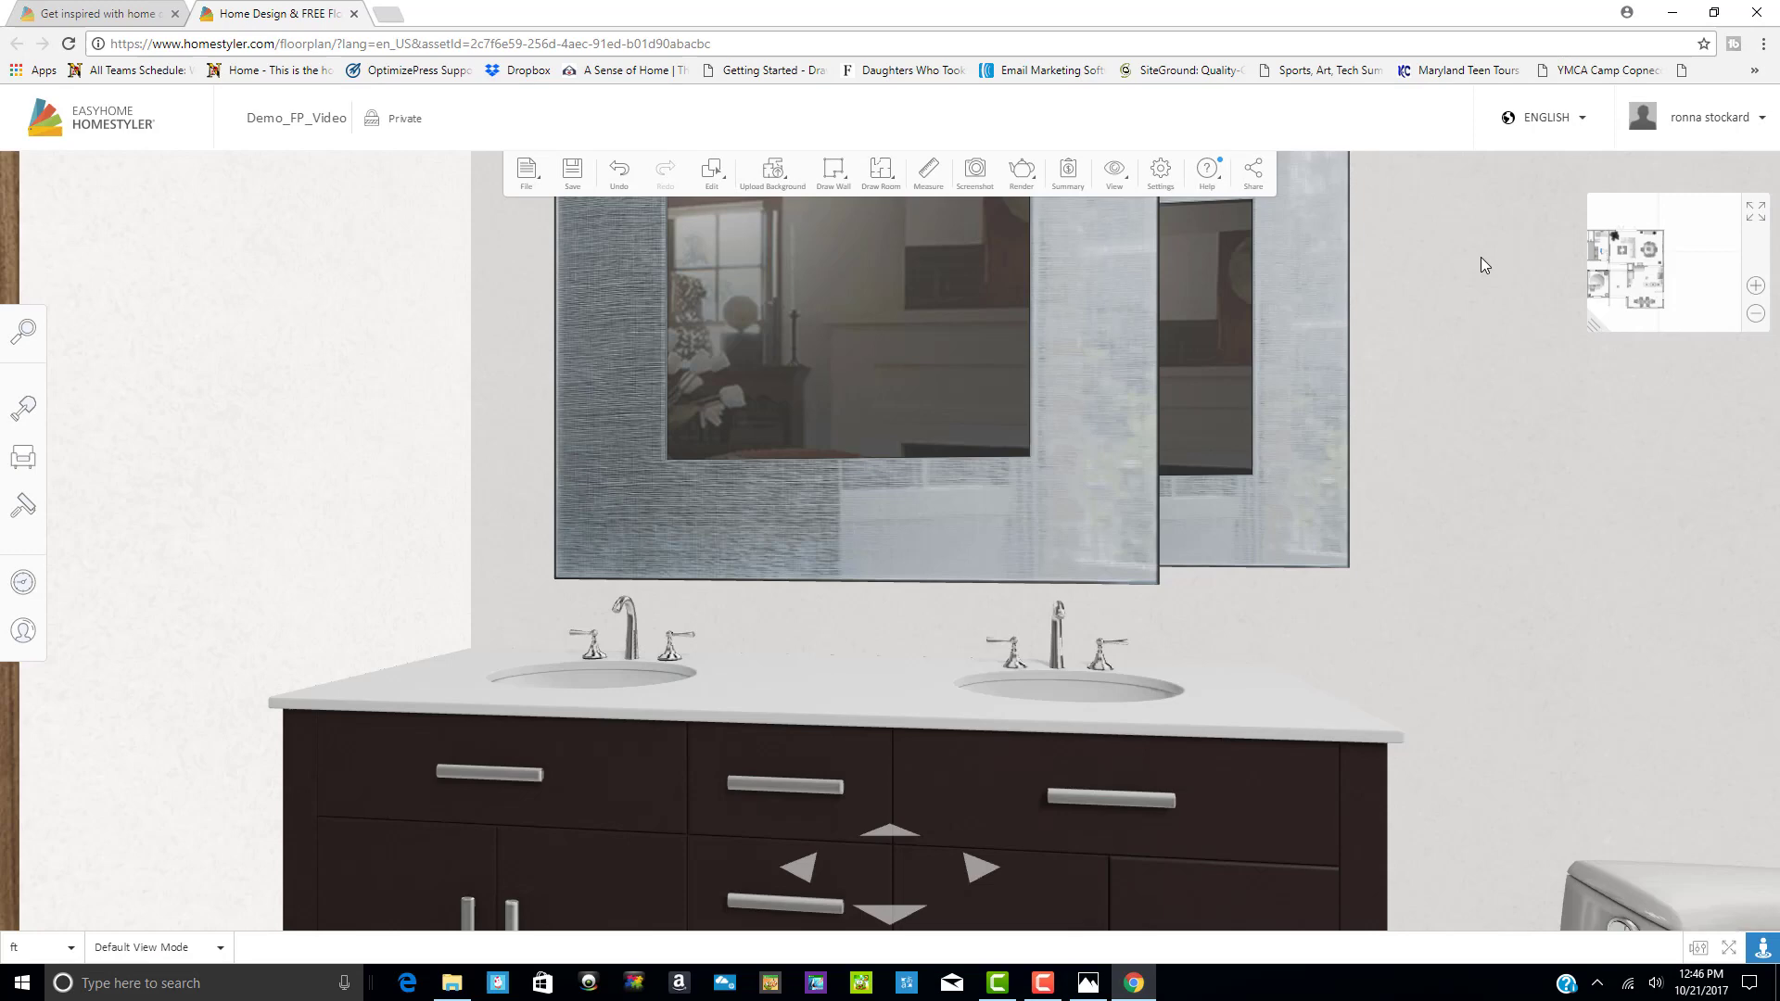
pyautogui.click(1060, 510)
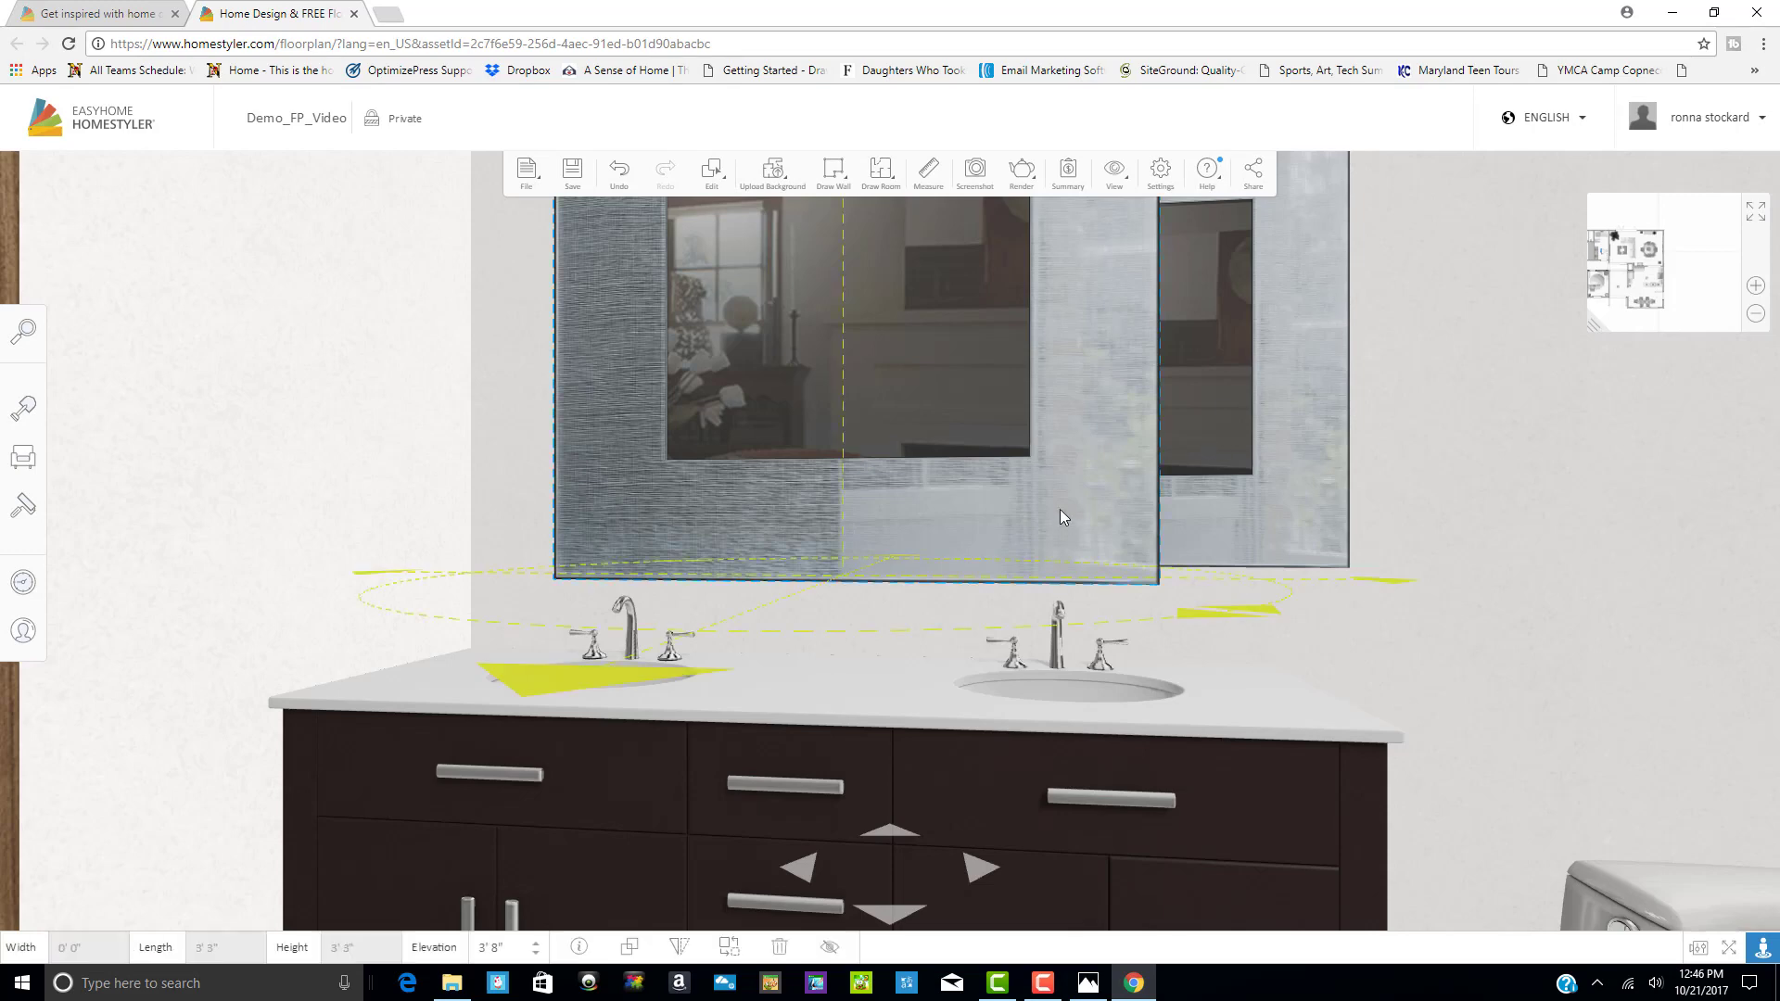
pyautogui.click(1756, 219)
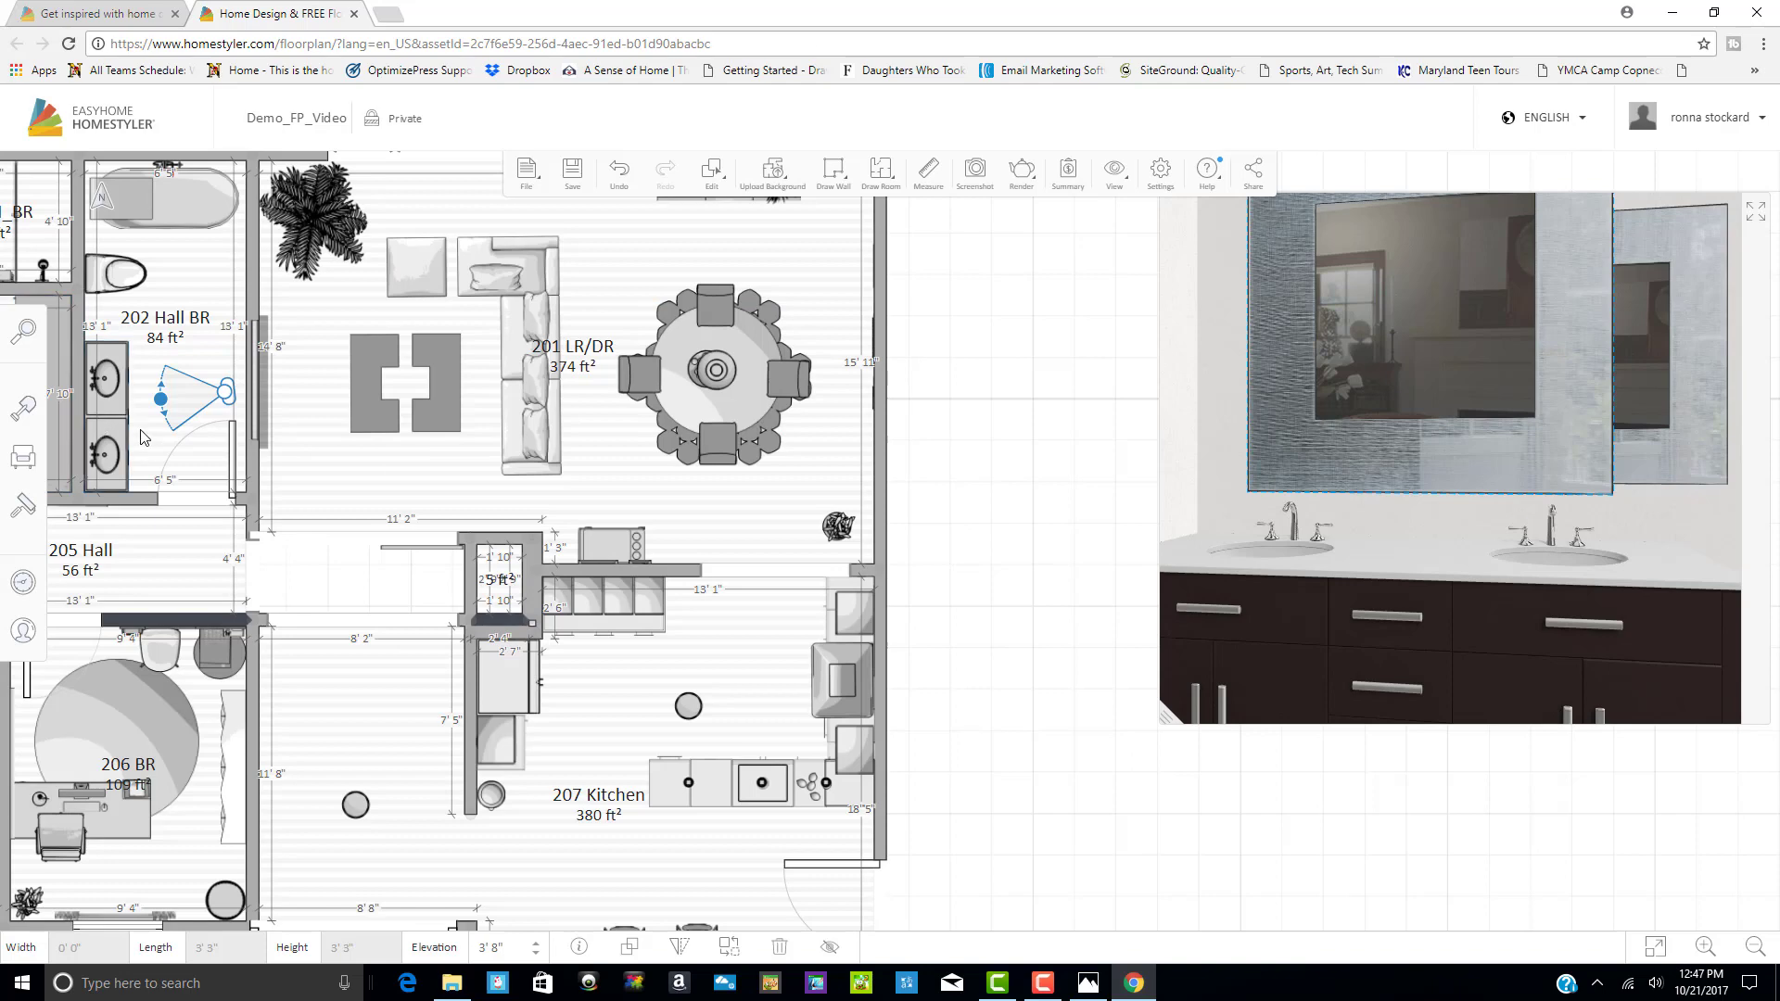
pyautogui.scroll(3, 145, 448)
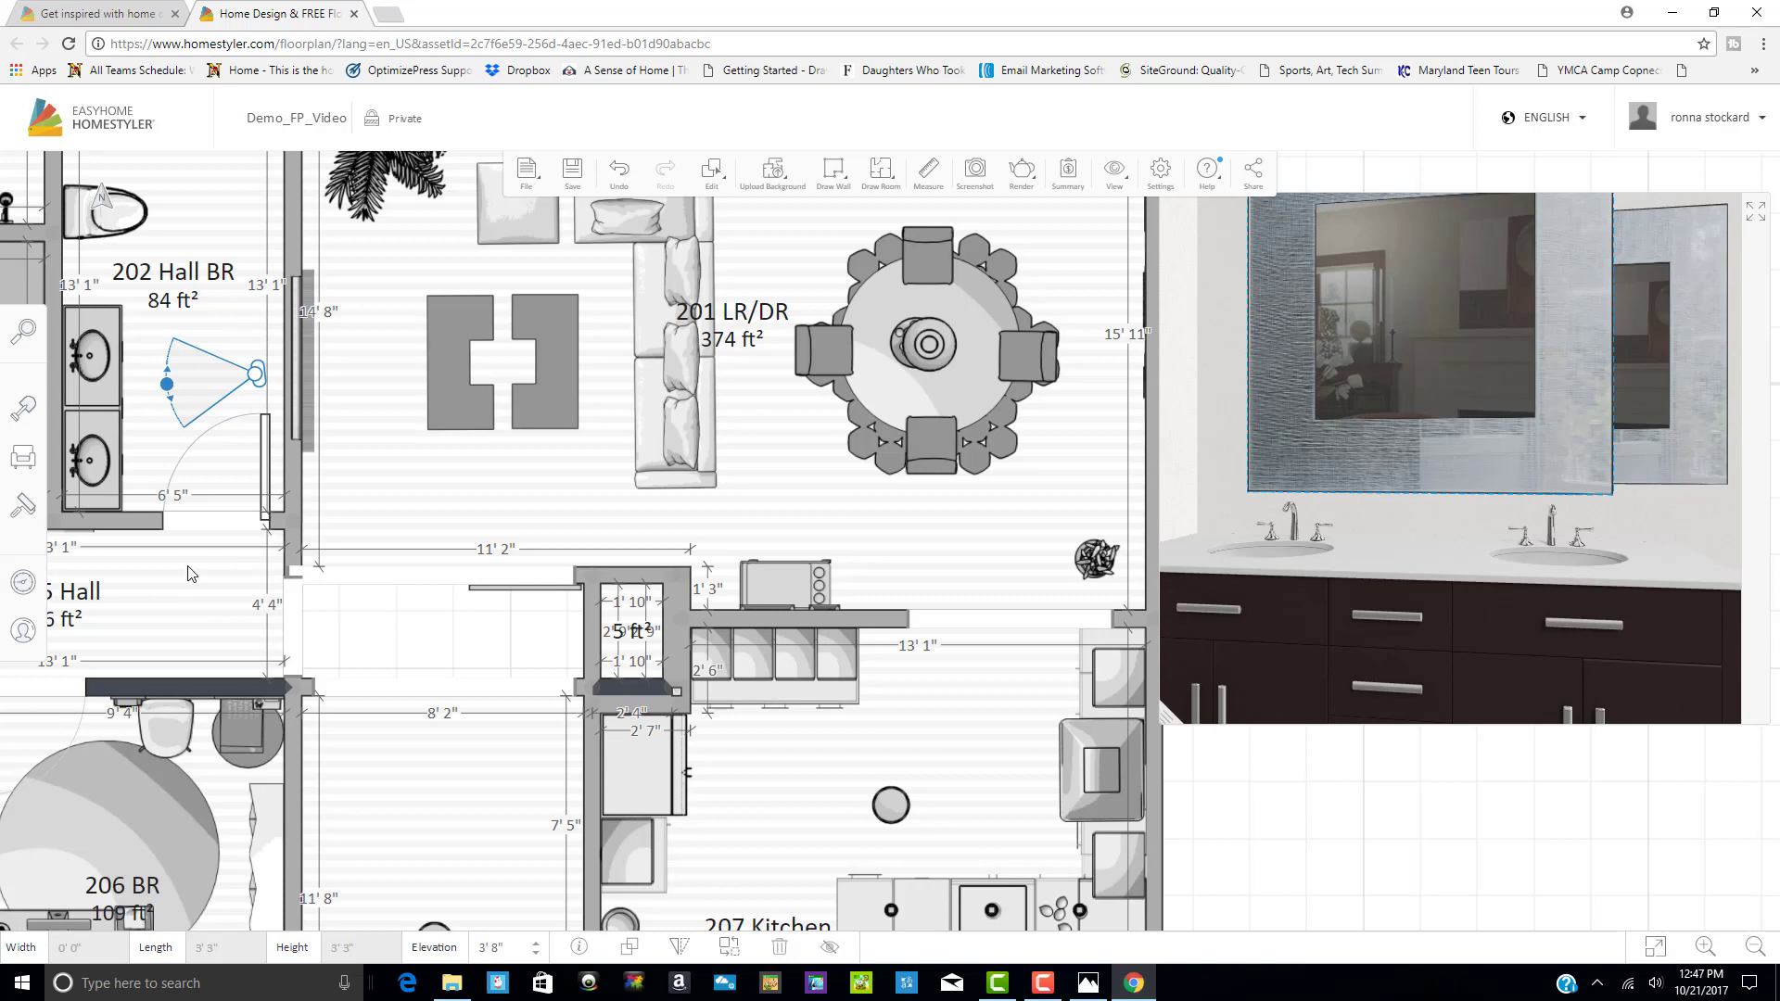
pyautogui.moveTo(377, 601); pyautogui.dragTo(457, 611)
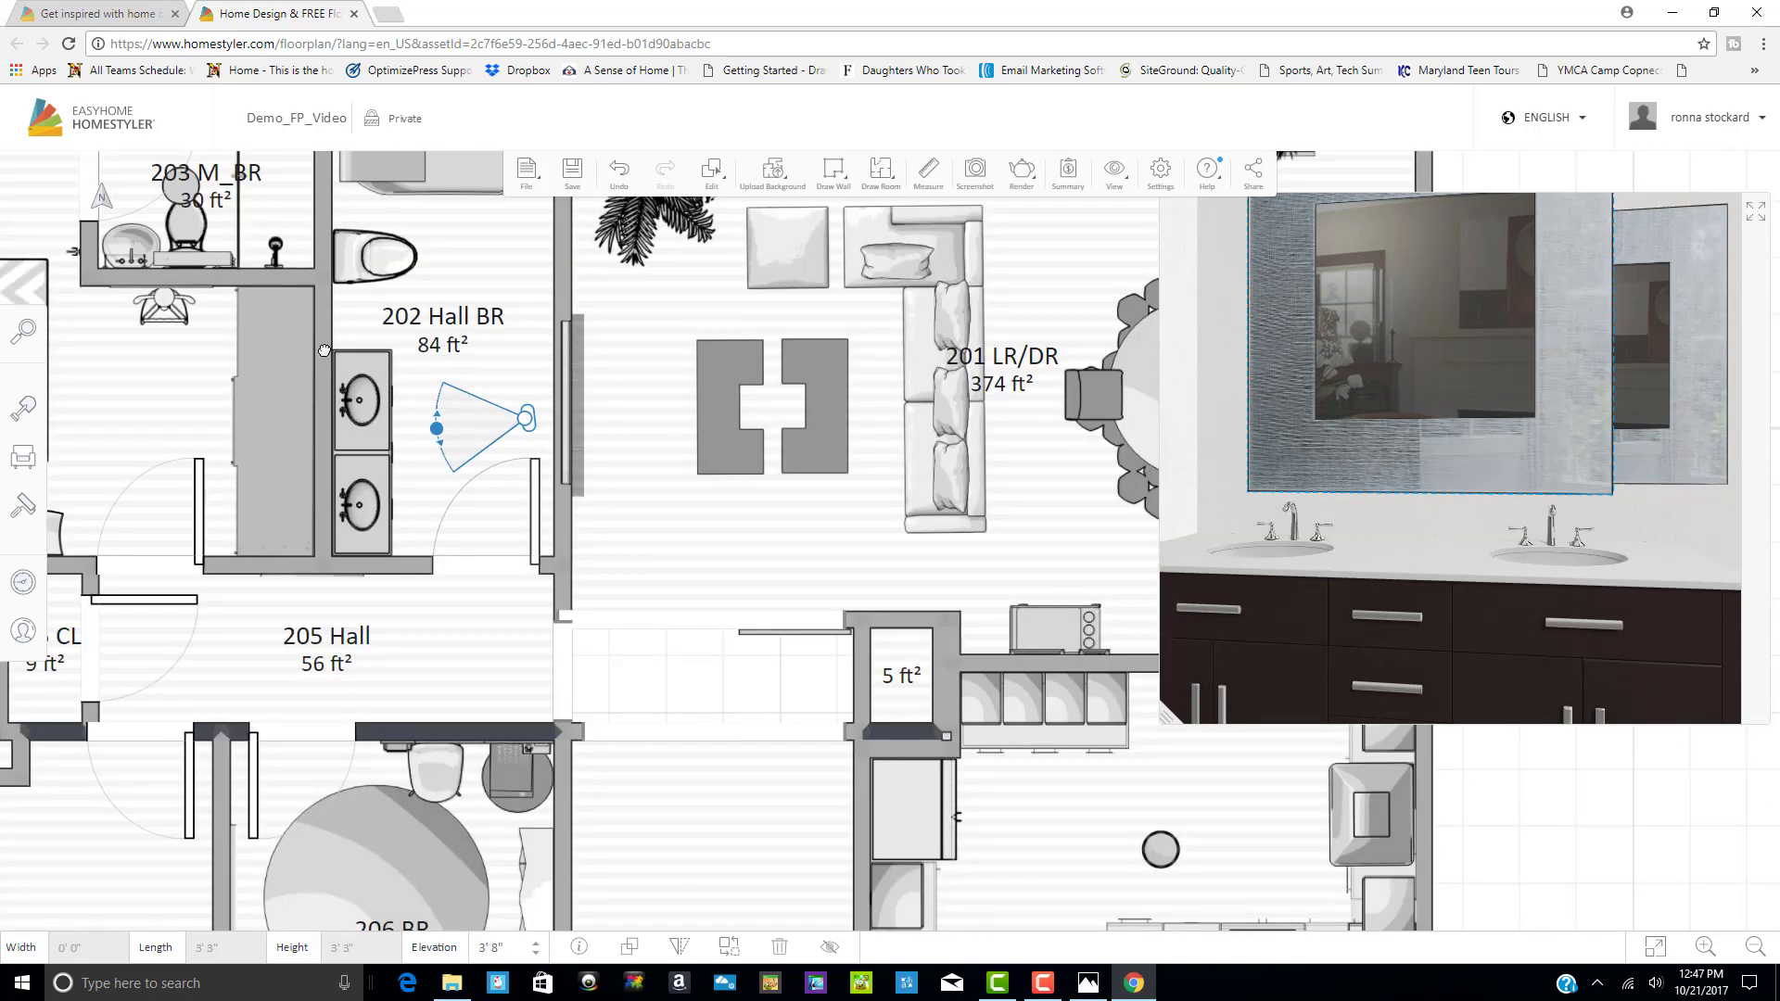
pyautogui.click(375, 524)
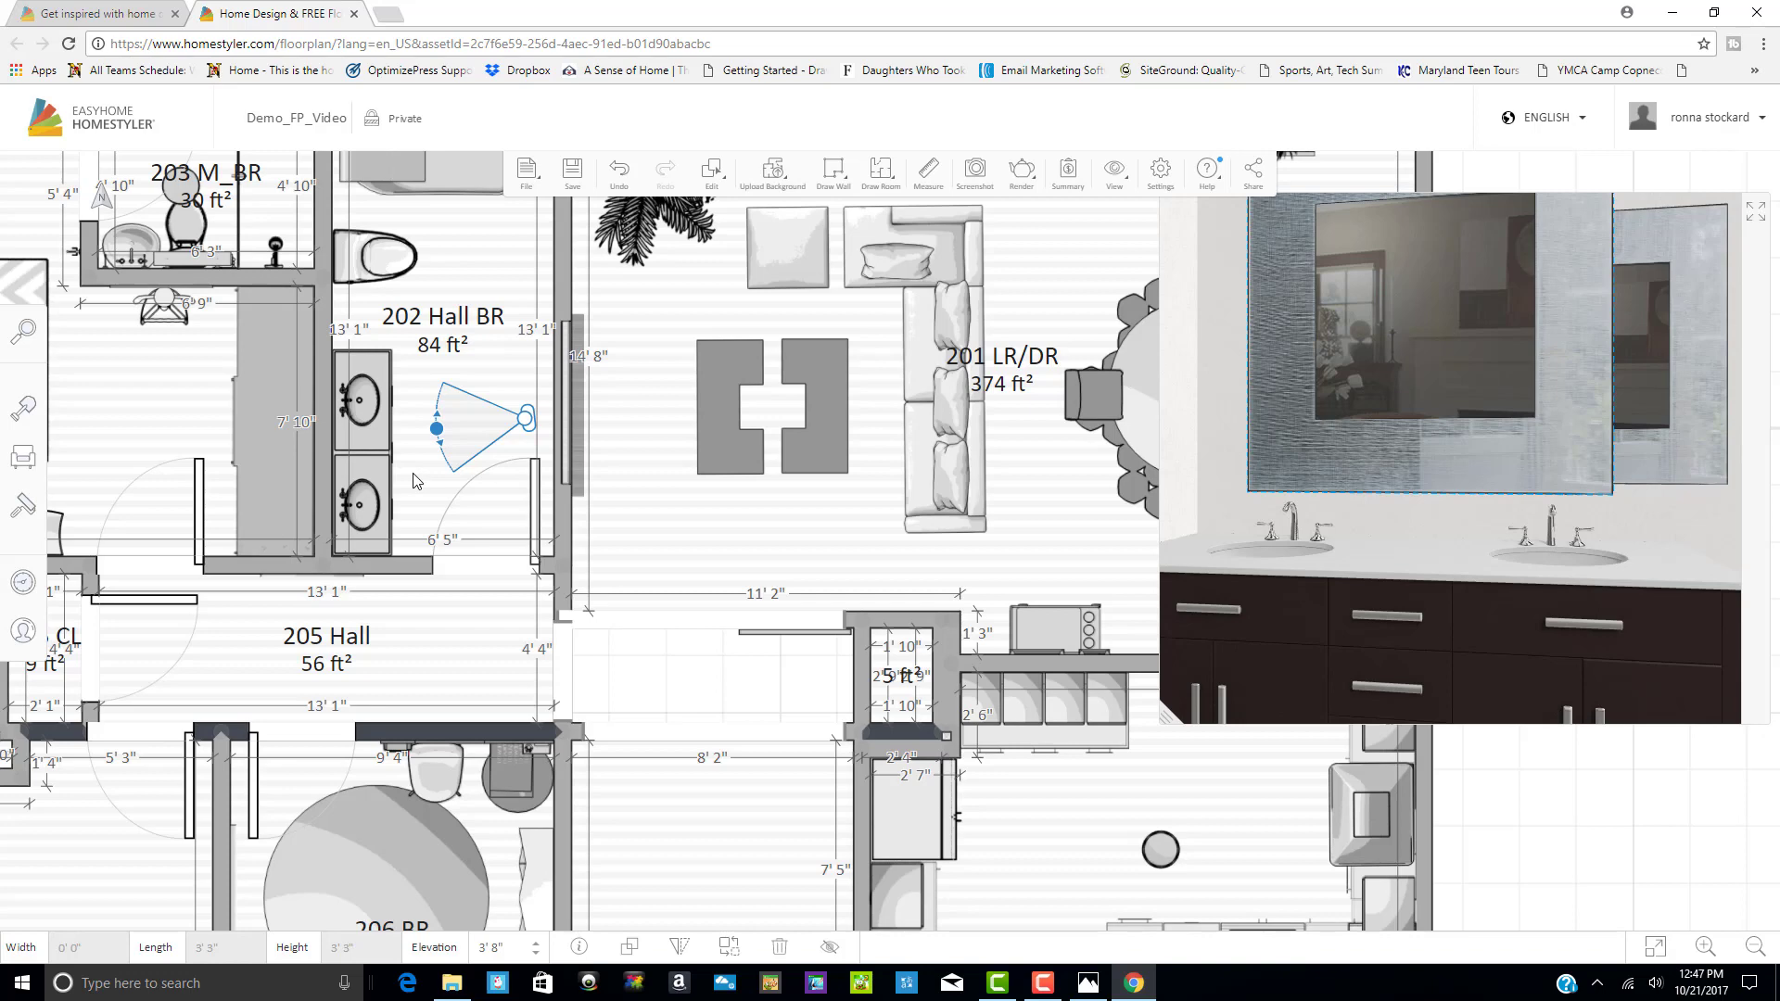
pyautogui.click(1755, 217)
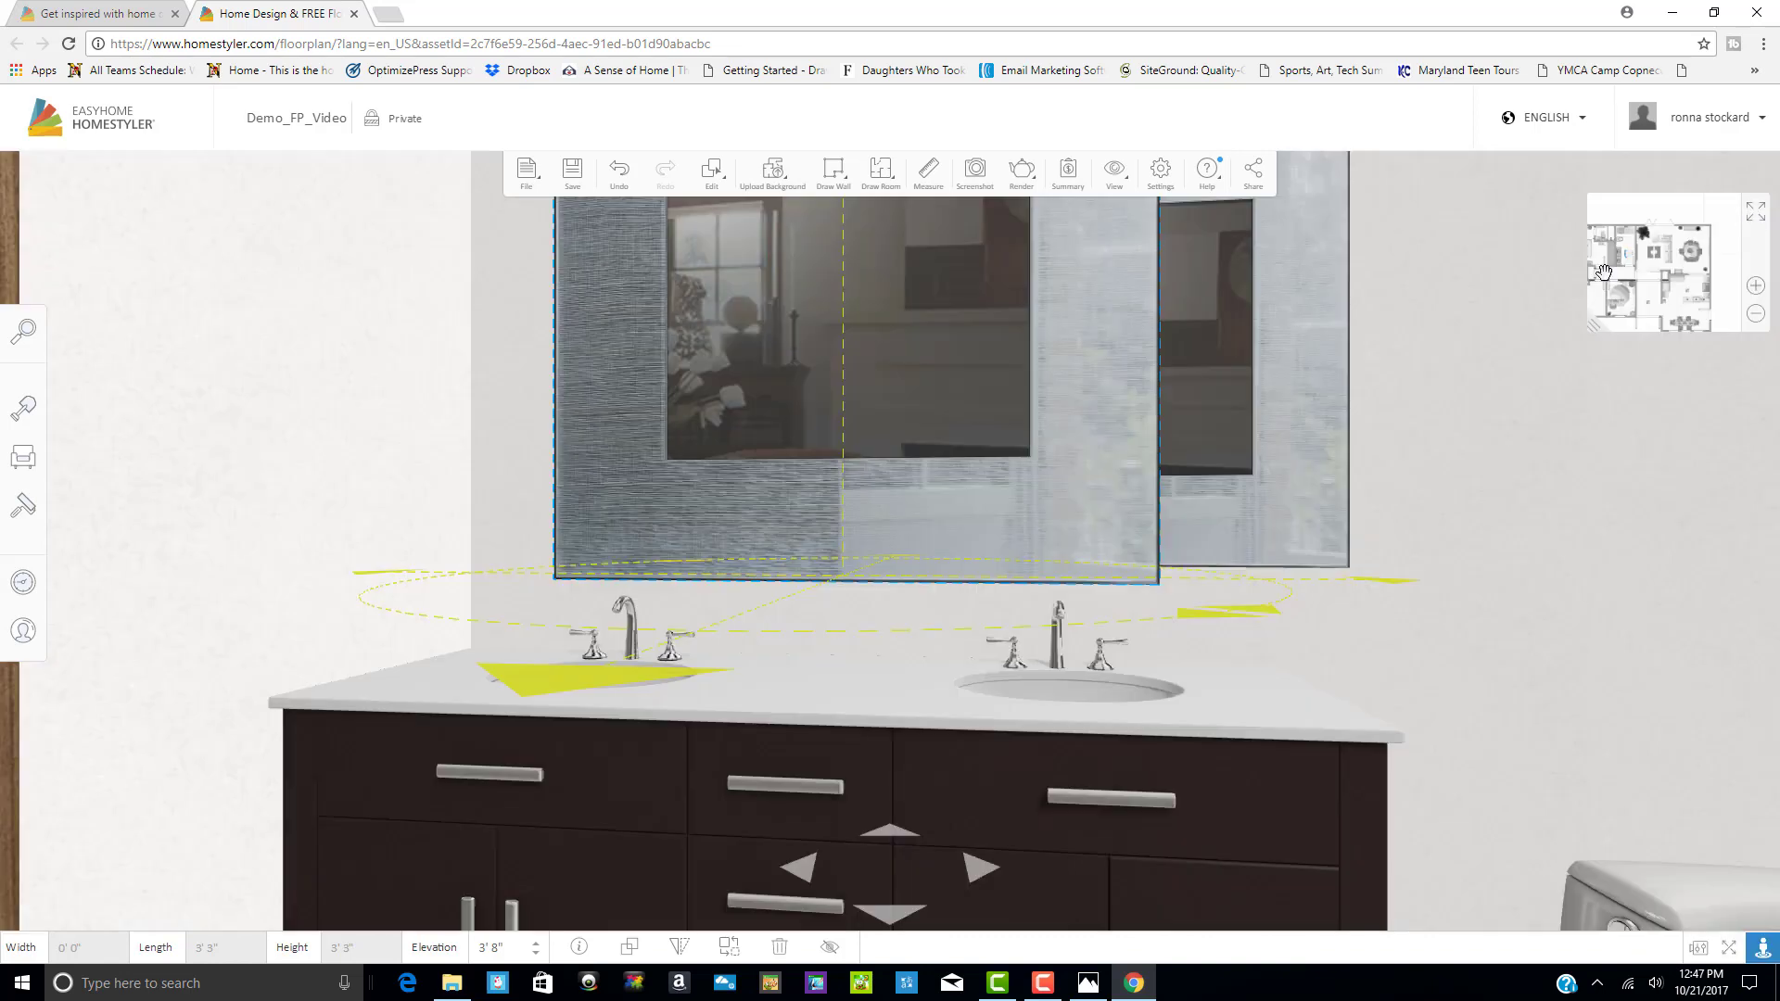
pyautogui.click(1573, 476)
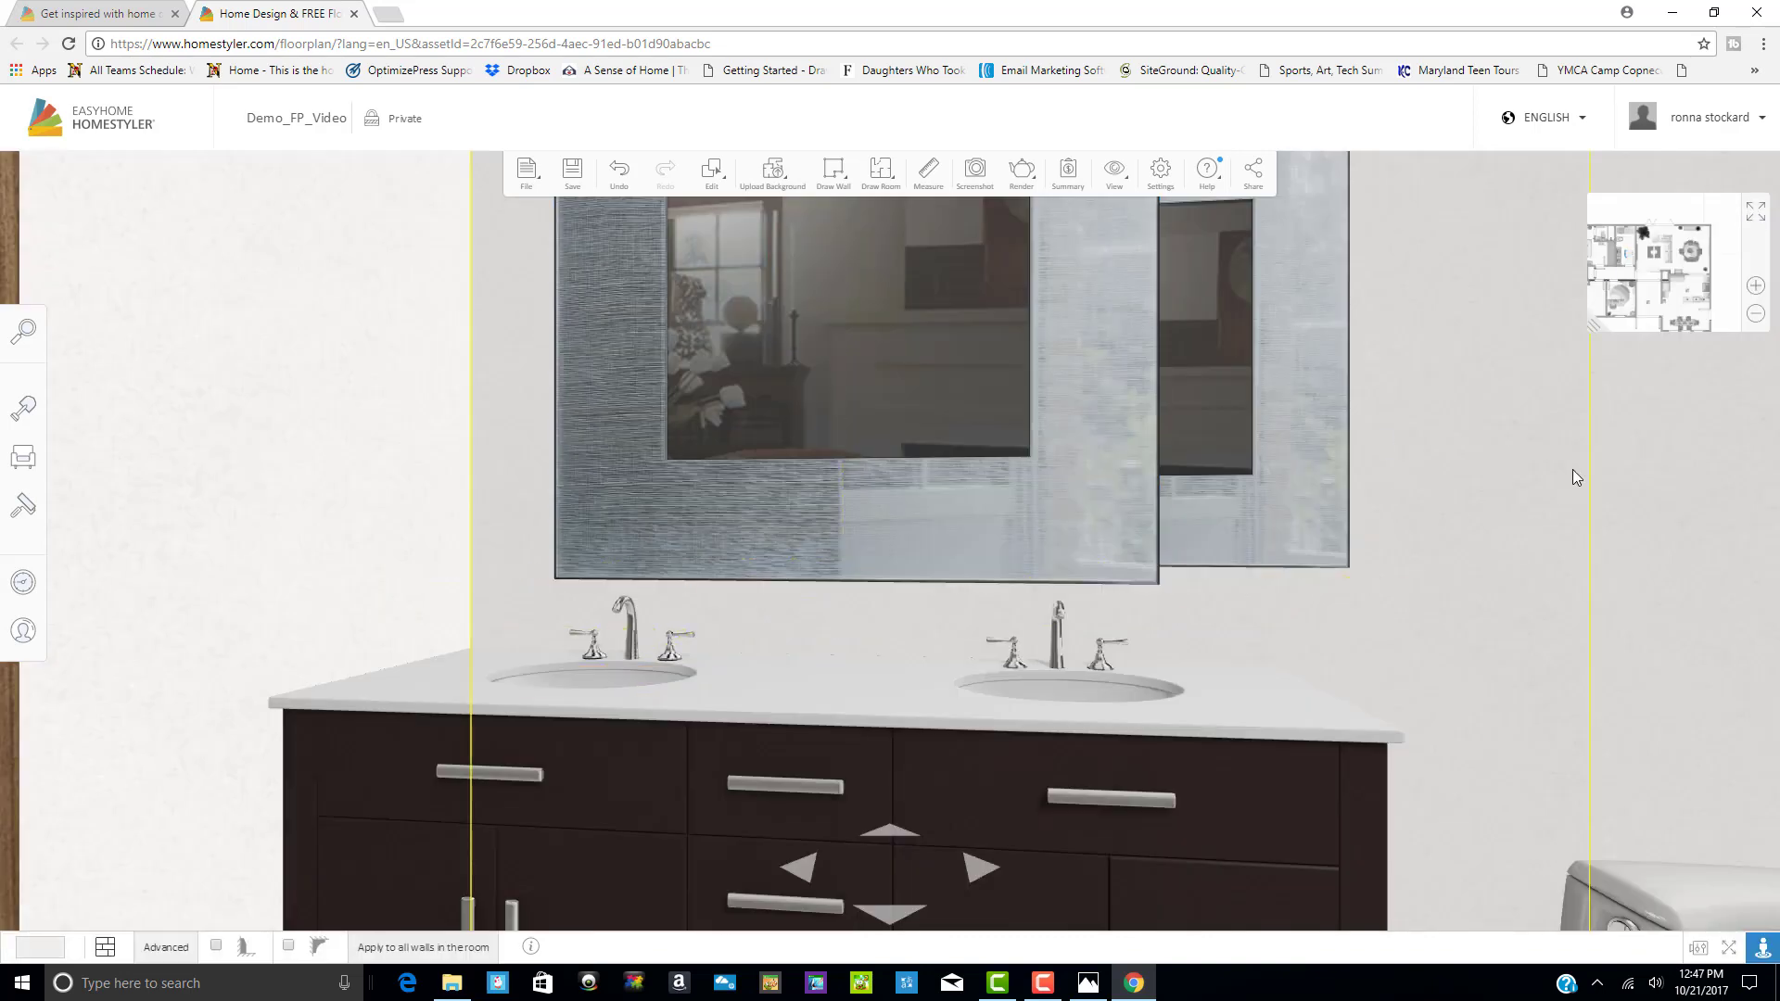
pyautogui.click(1051, 531)
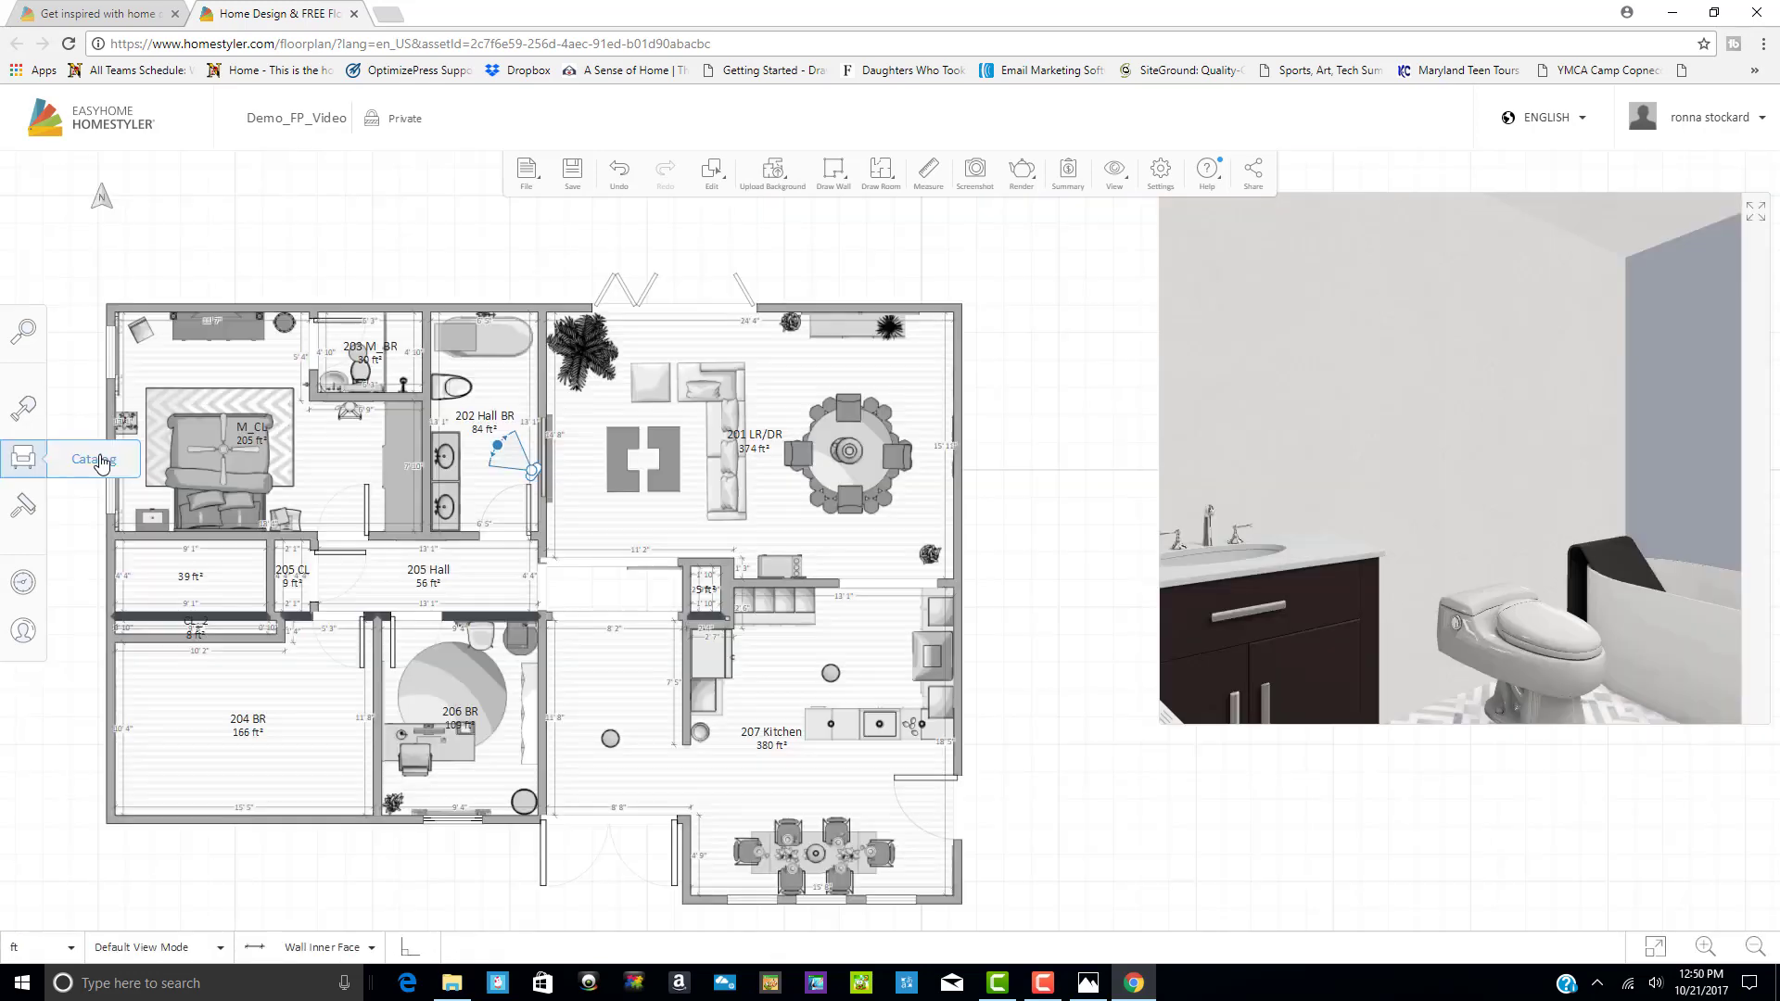
# Browse the catalog's Bathroom Mirrors and place the mirrored two-door cabinet on the wall above the vanity sink nearer the toilet
pyautogui.click(101, 461)
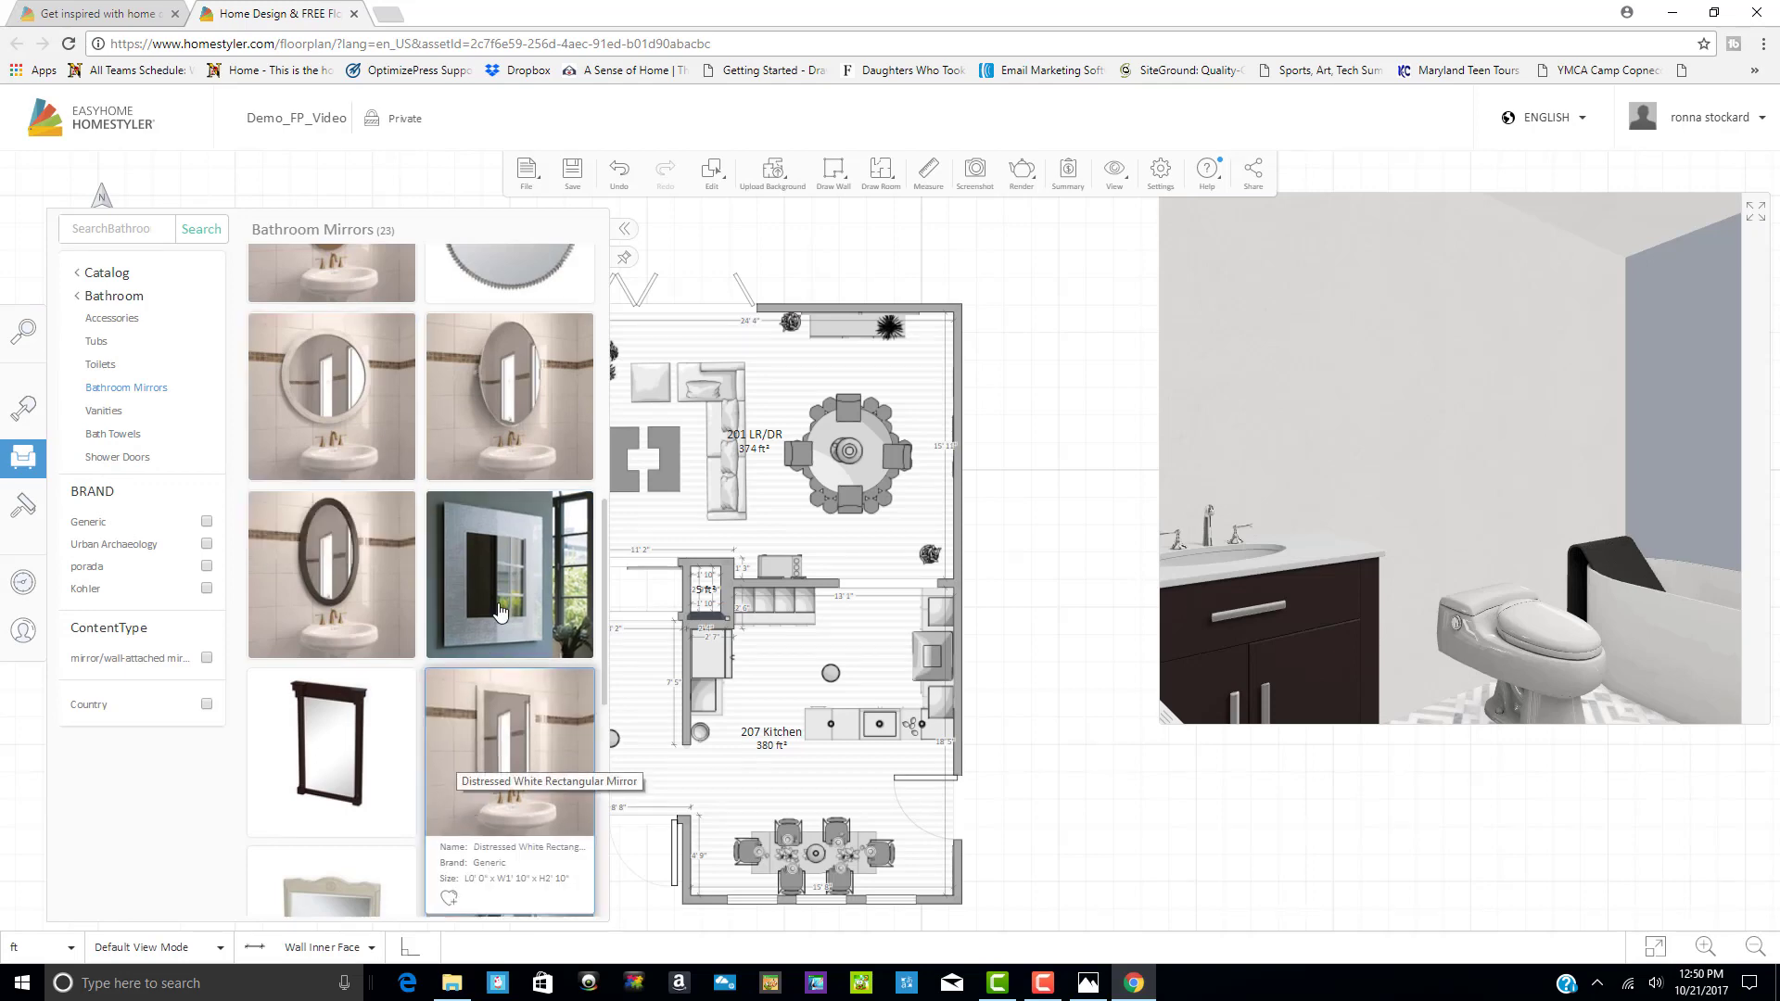
pyautogui.moveTo(531, 634)
pyautogui.scroll(5, 475, 605)
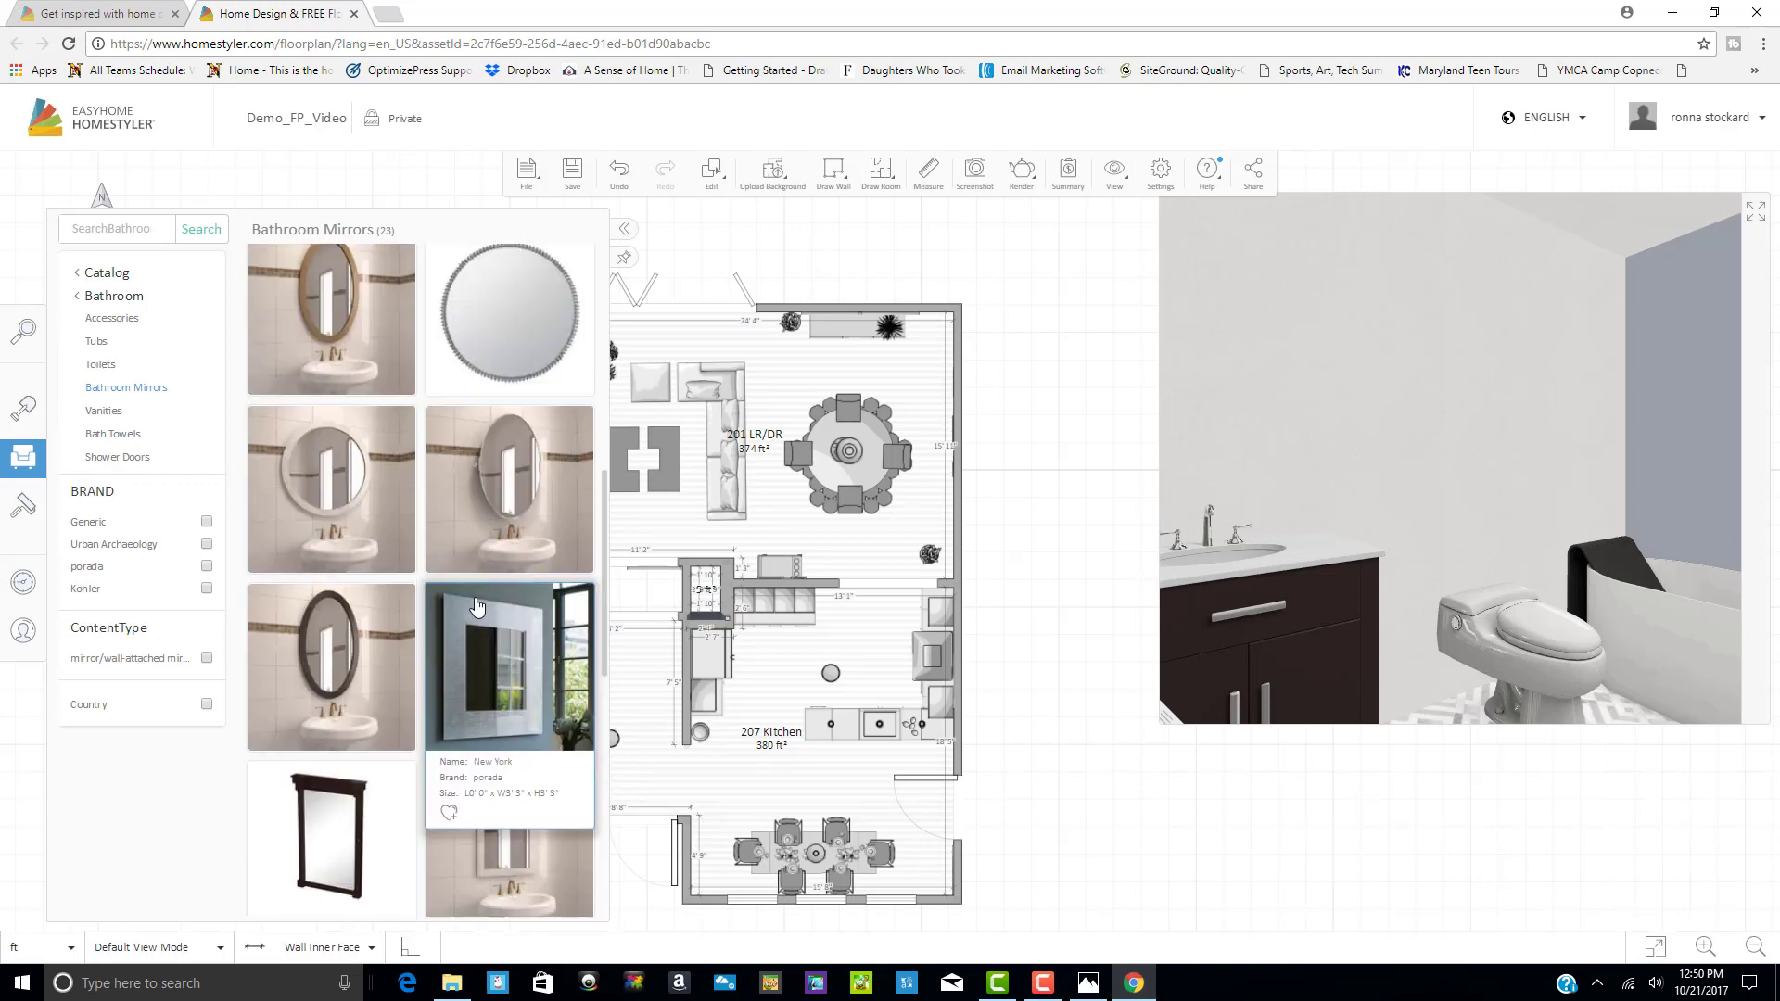
pyautogui.scroll(3, 415, 761)
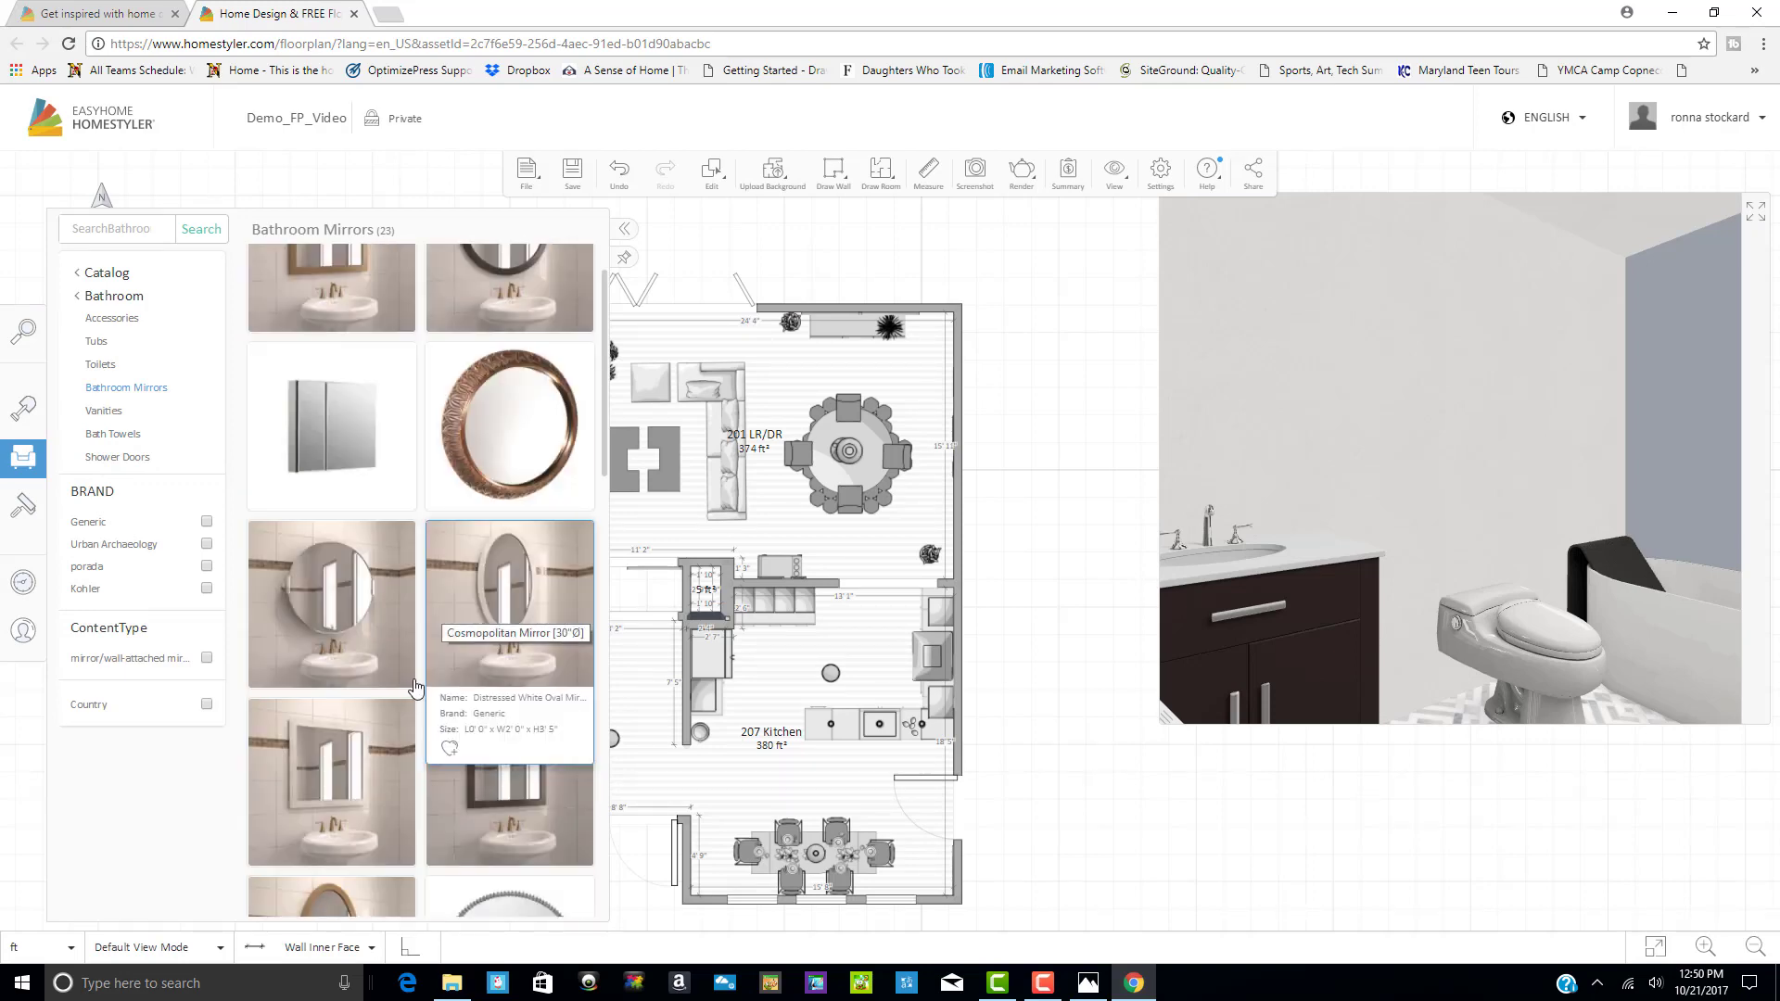
pyautogui.scroll(1, 408, 728)
pyautogui.scroll(-1, 405, 715)
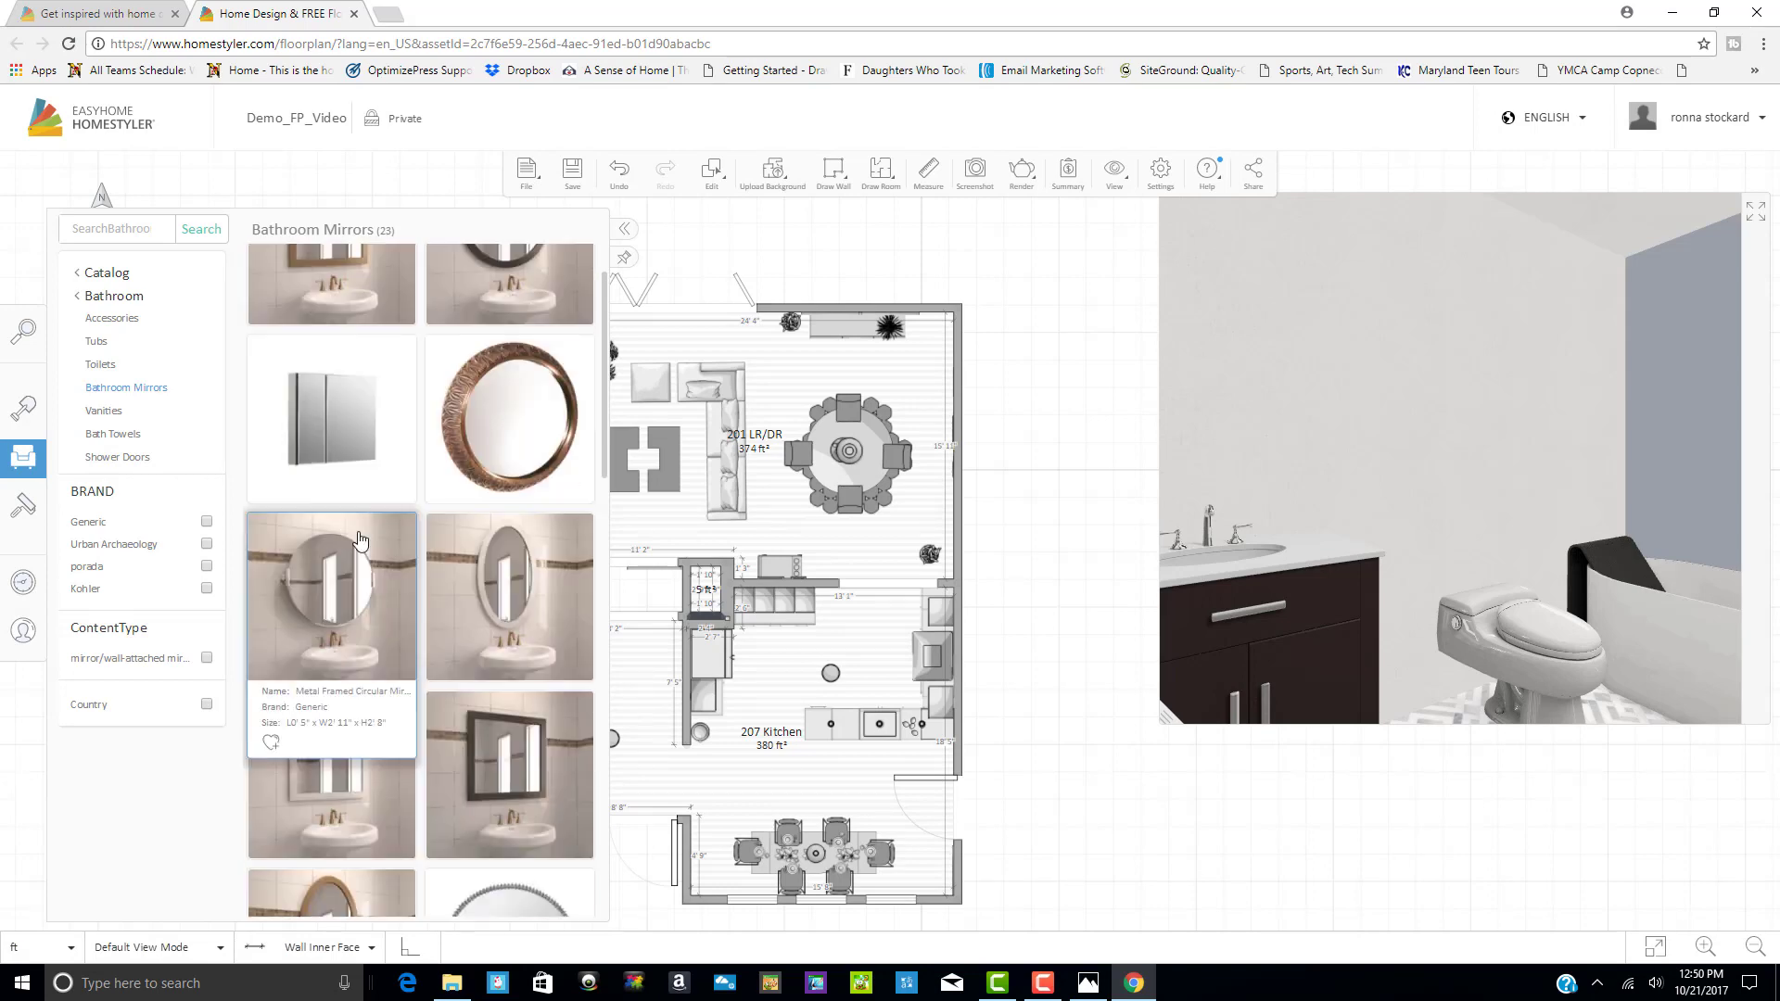
pyautogui.click(330, 417)
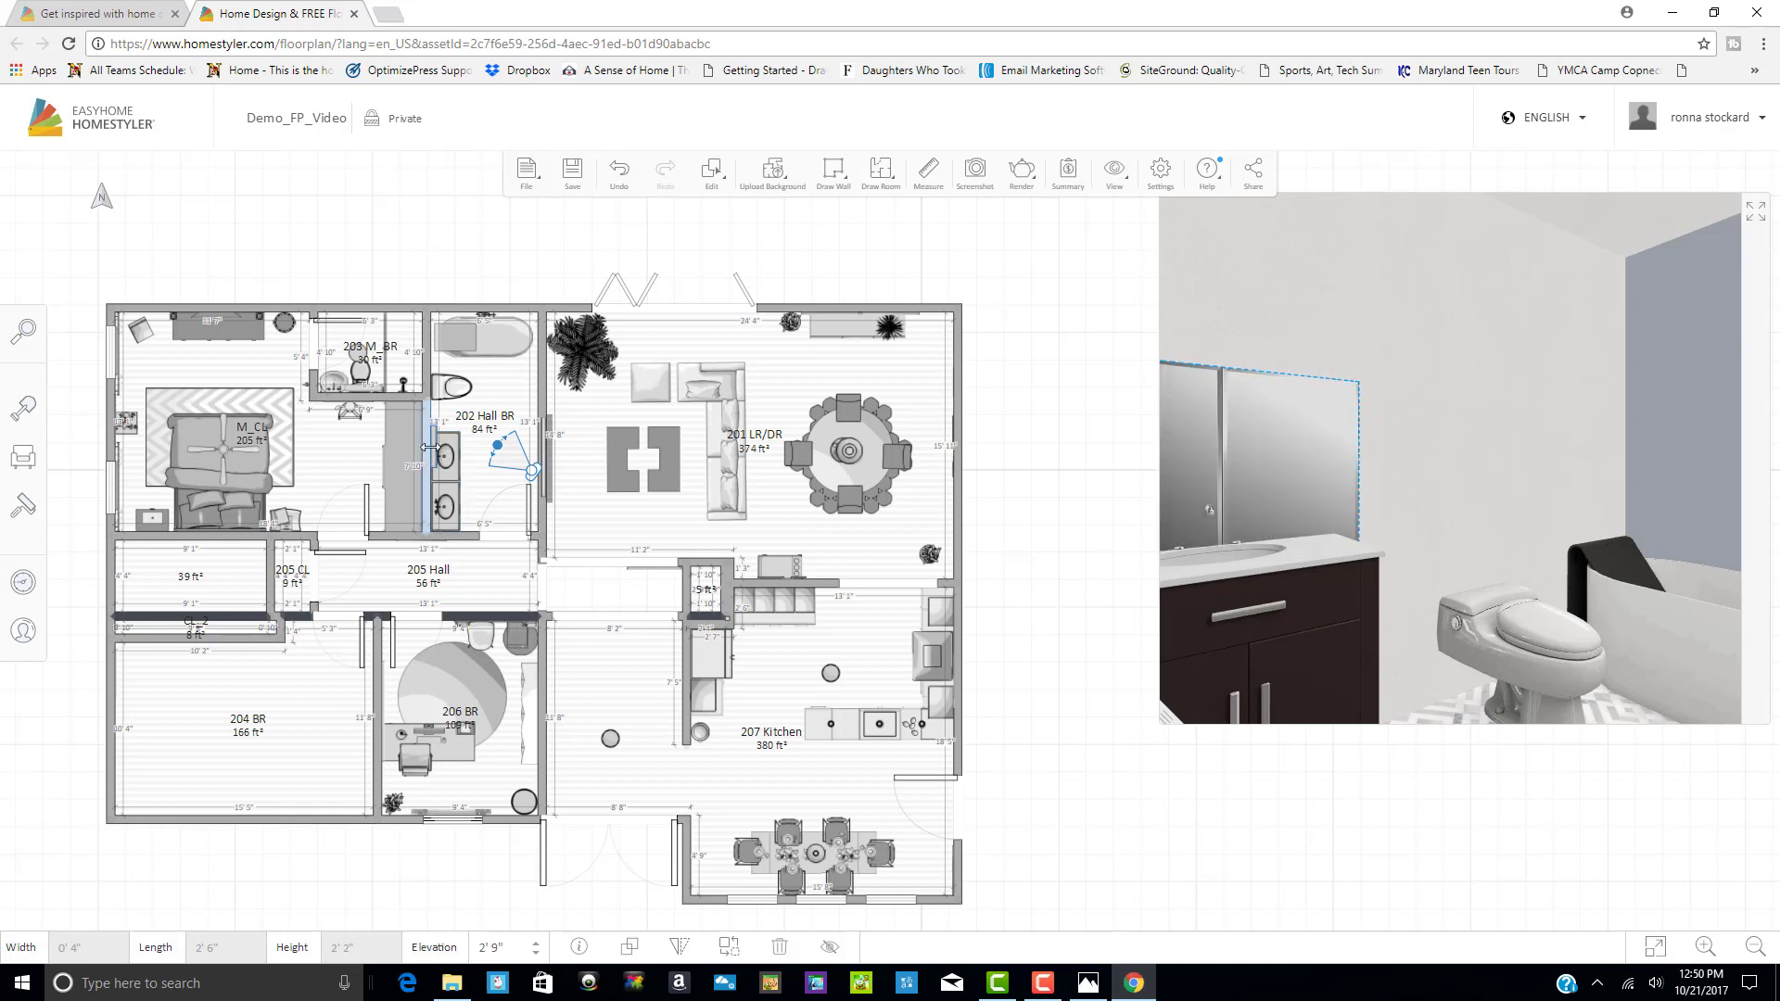
# Duplicate the mirrored cabinet and move the copy onto the wall above the vanity's second sink, nearer the door
pyautogui.click(429, 448)
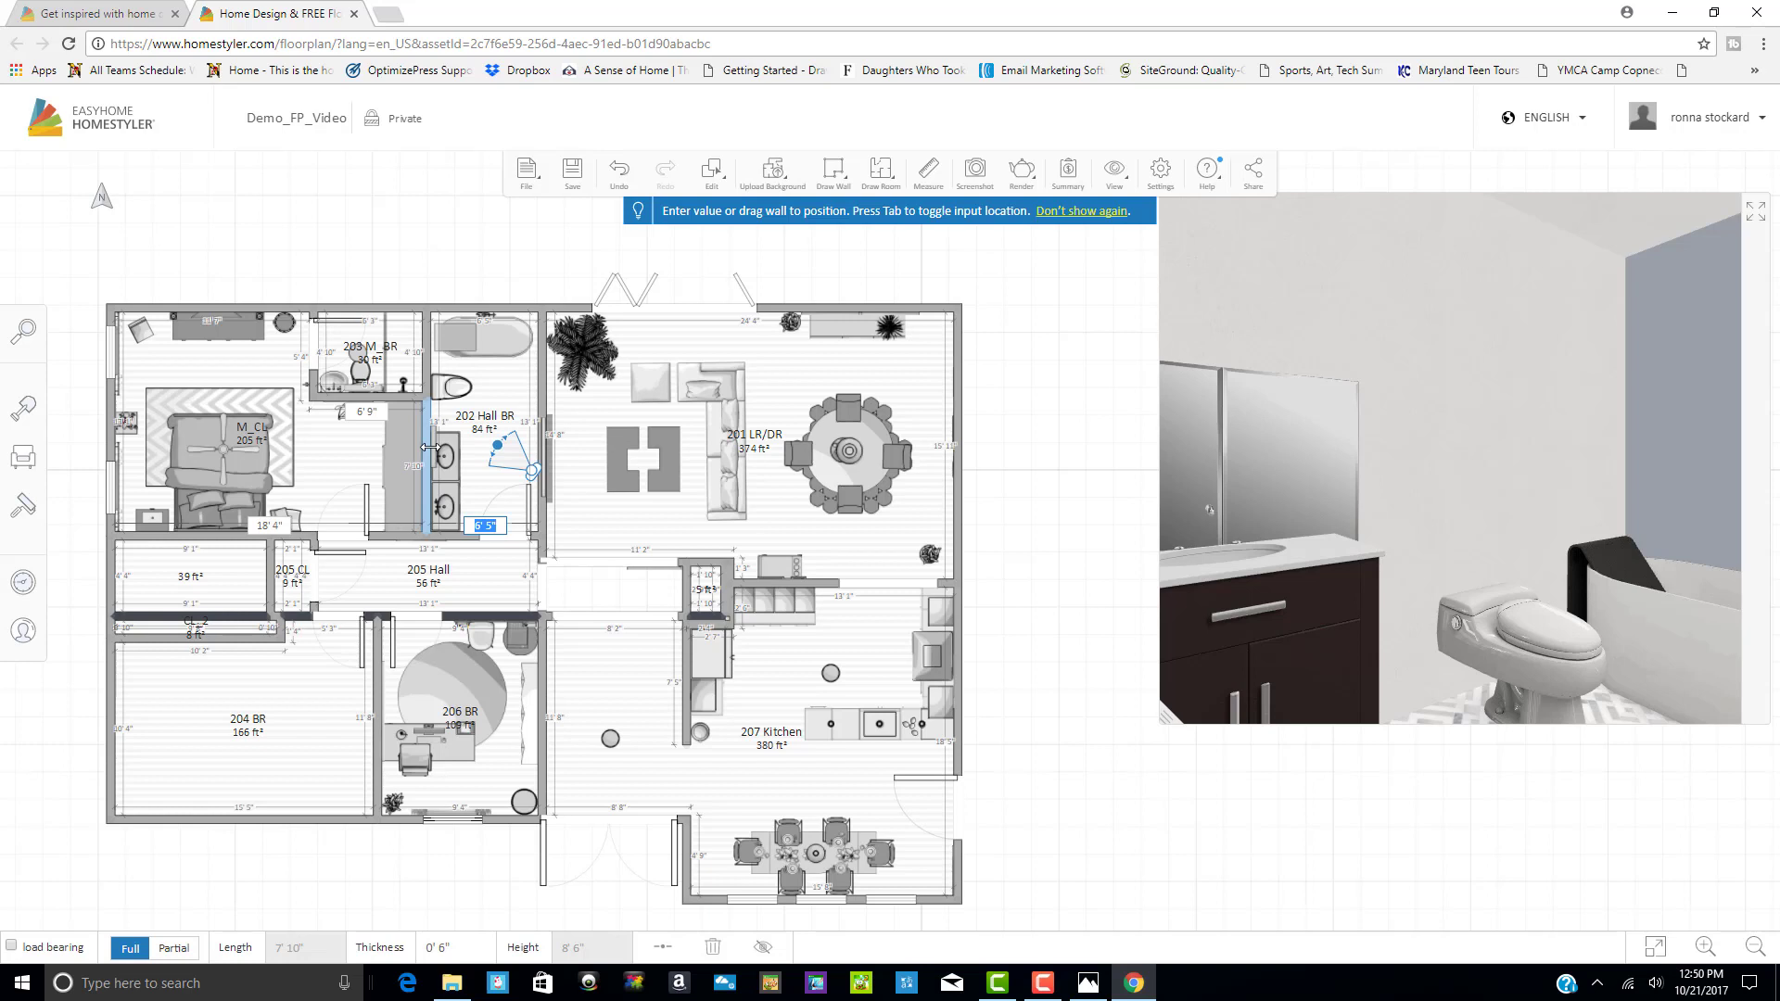
pyautogui.click(1027, 524)
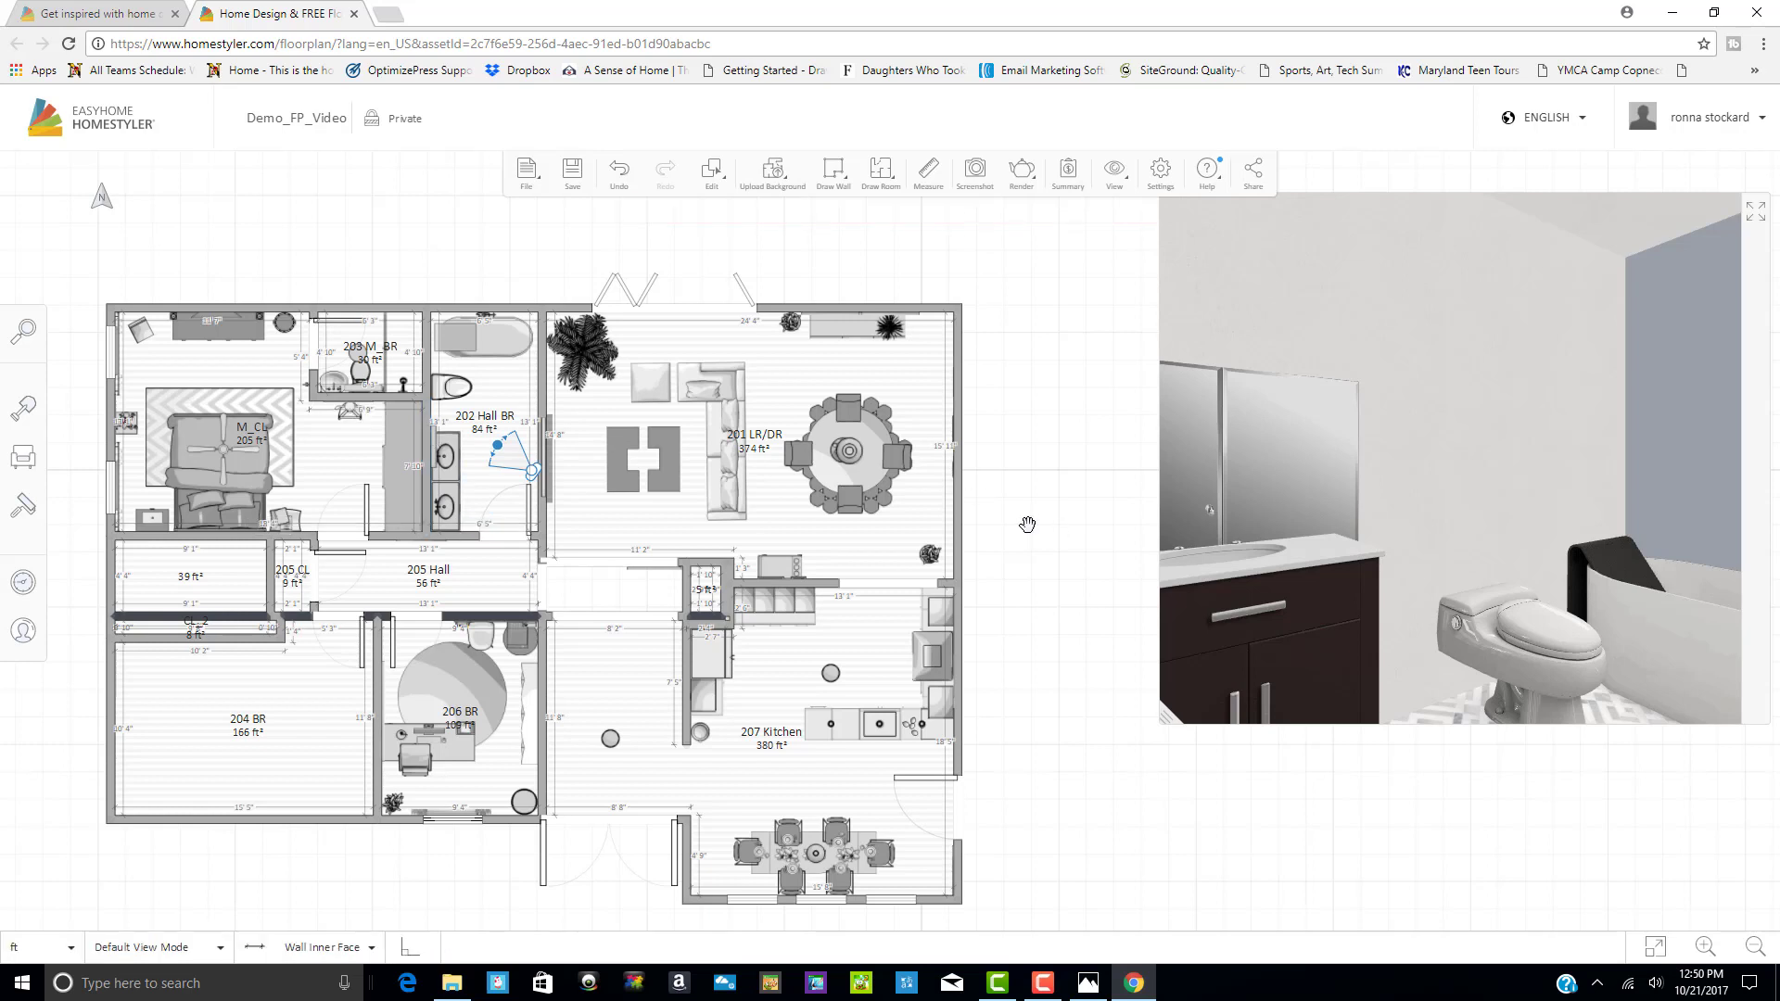
pyautogui.click(439, 452)
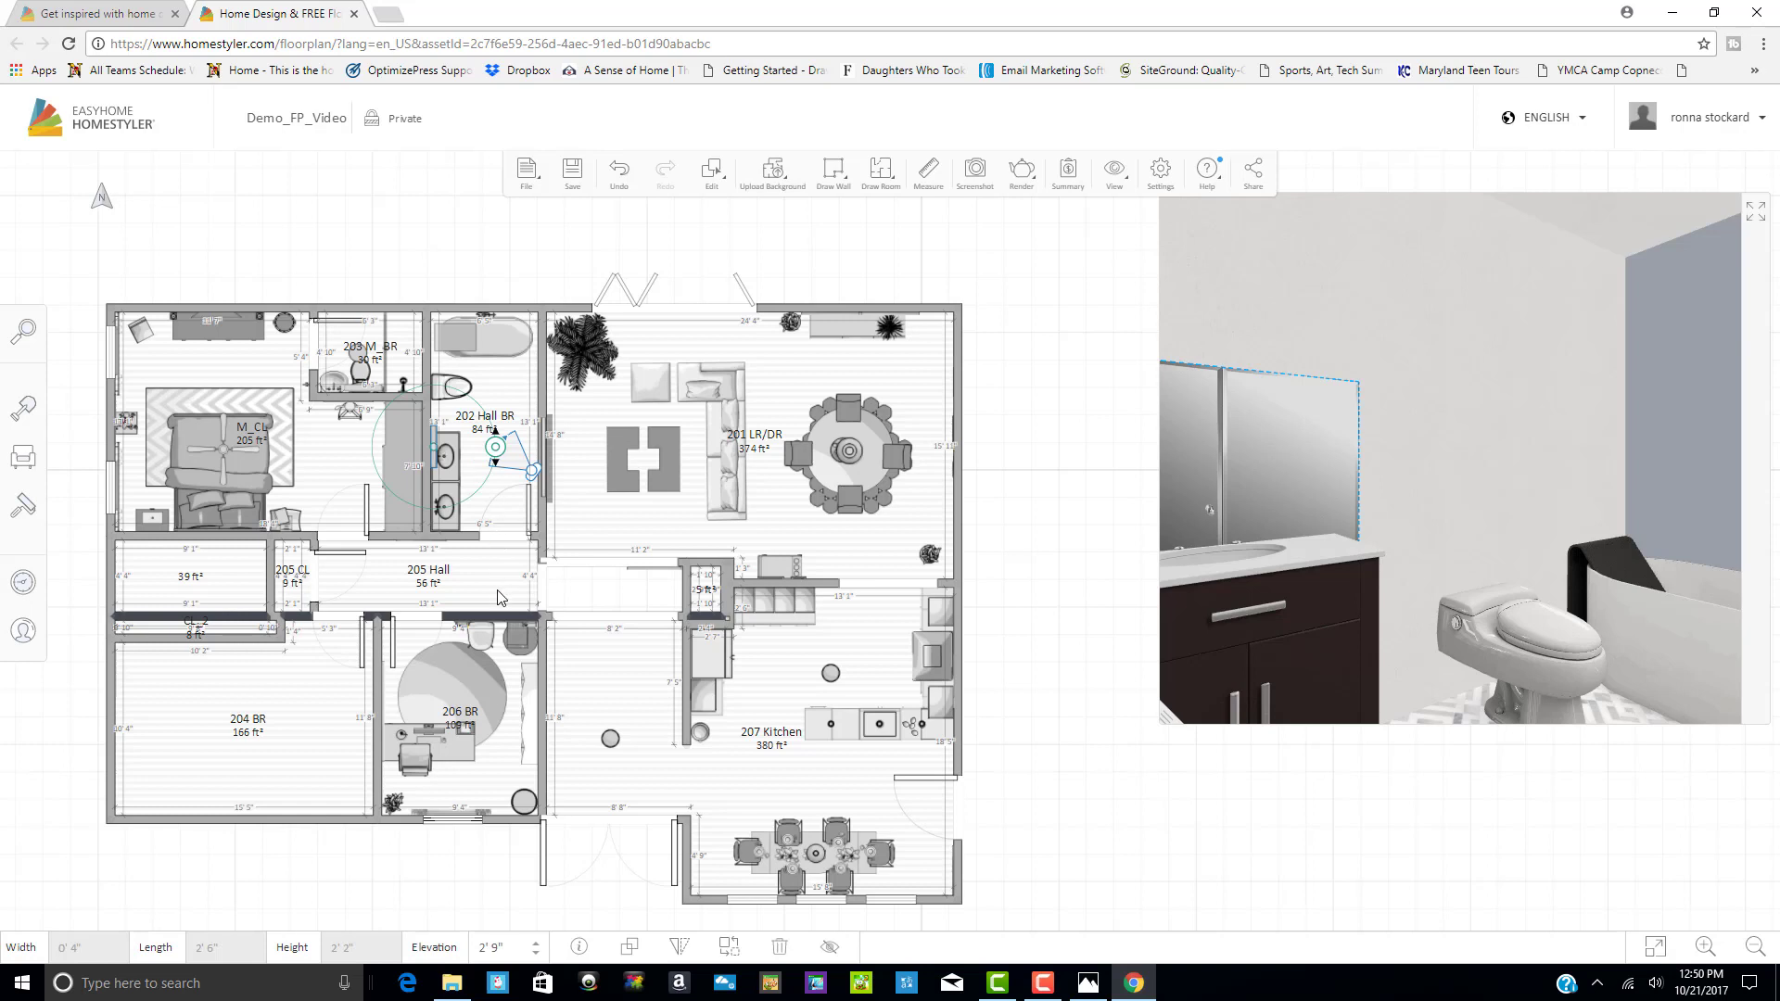
pyautogui.click(630, 948)
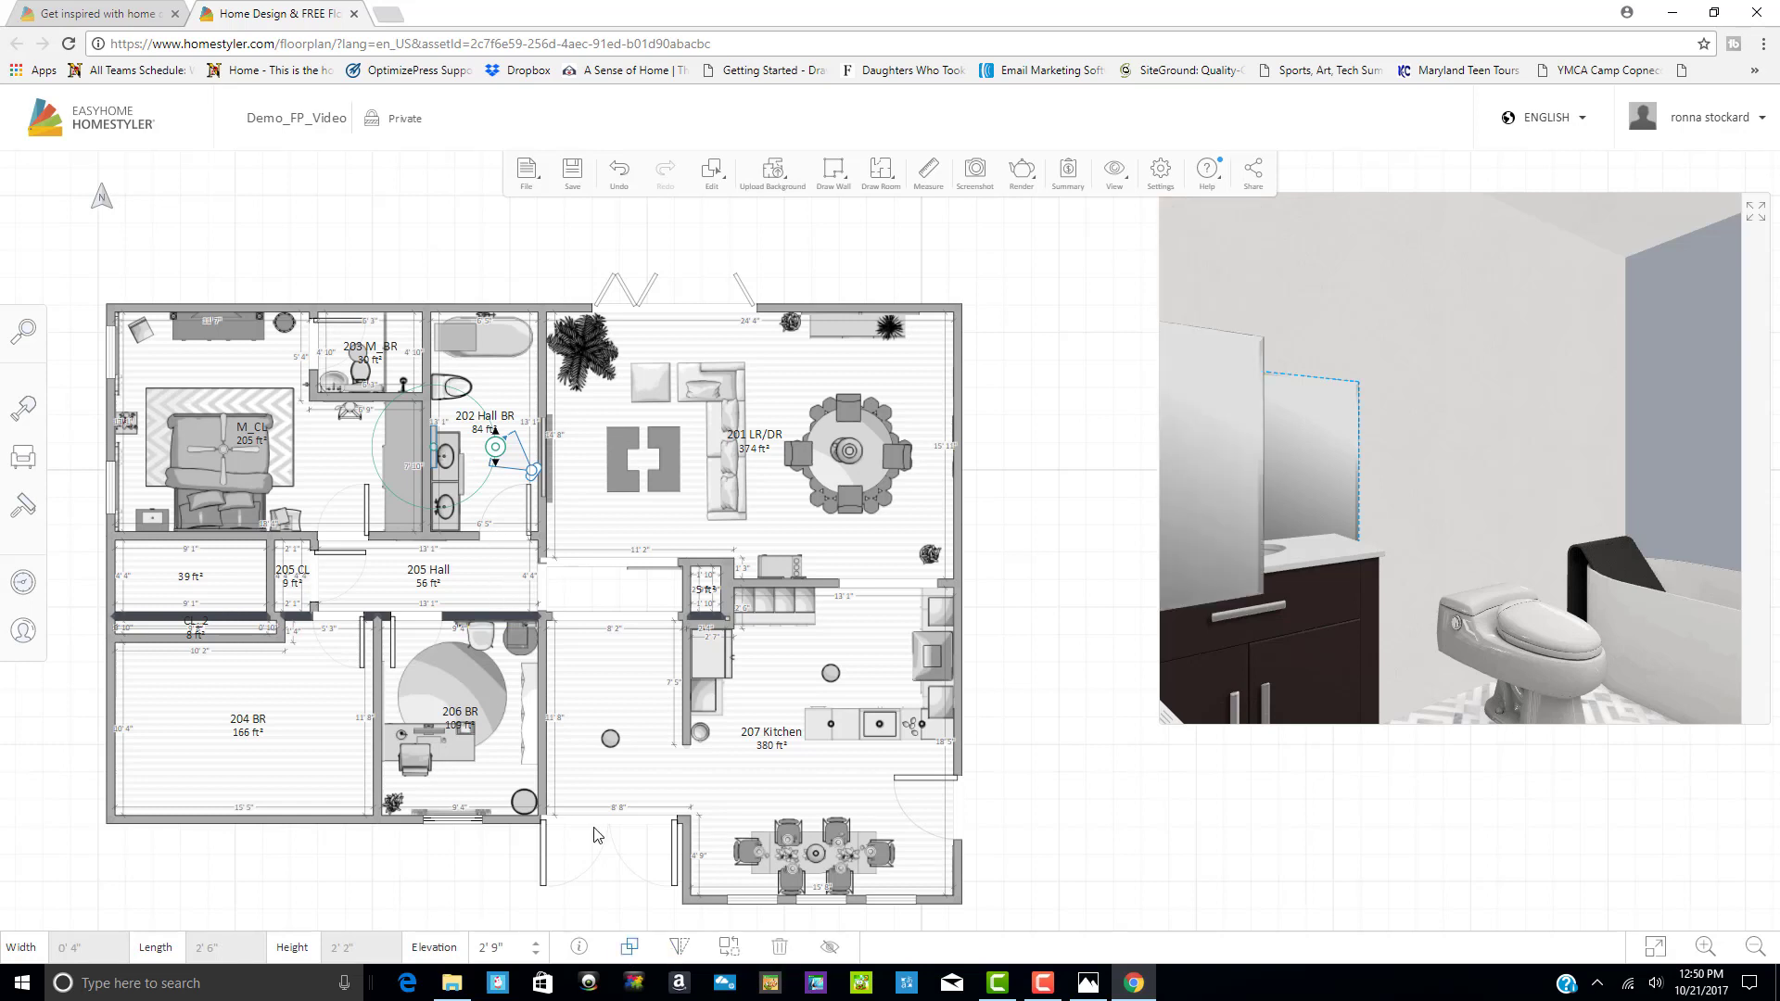
pyautogui.click(463, 482)
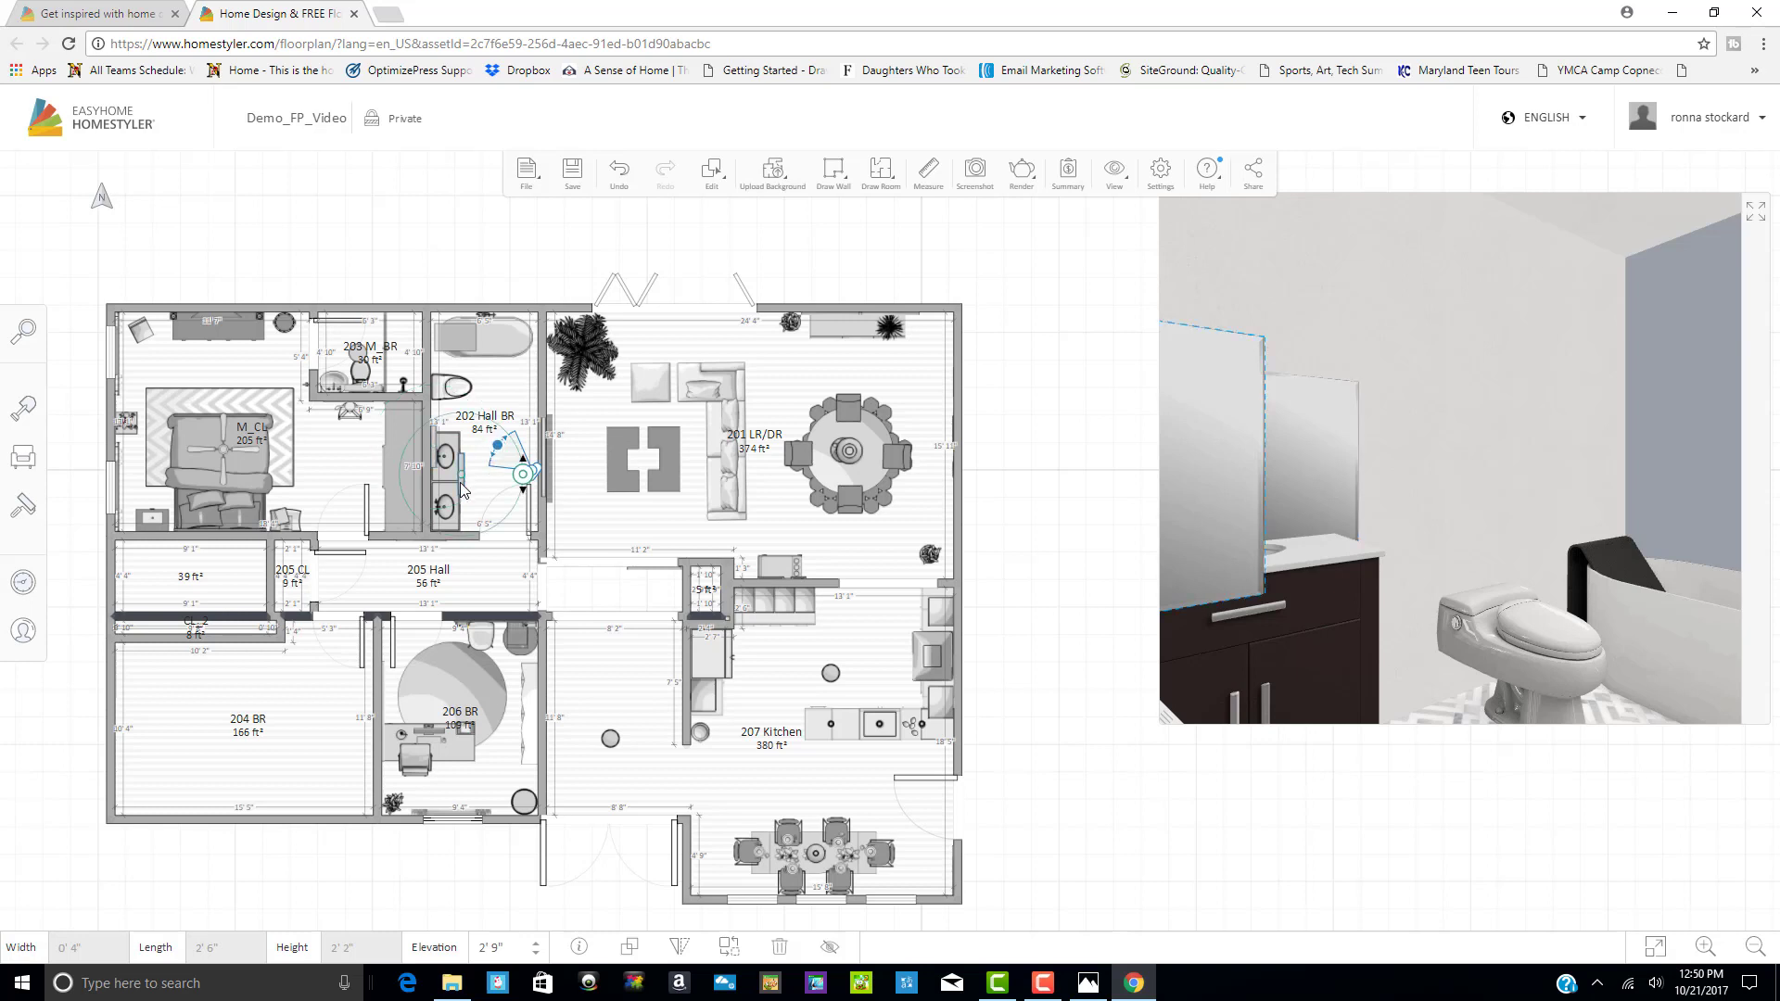
pyautogui.moveTo(461, 484); pyautogui.dragTo(437, 512)
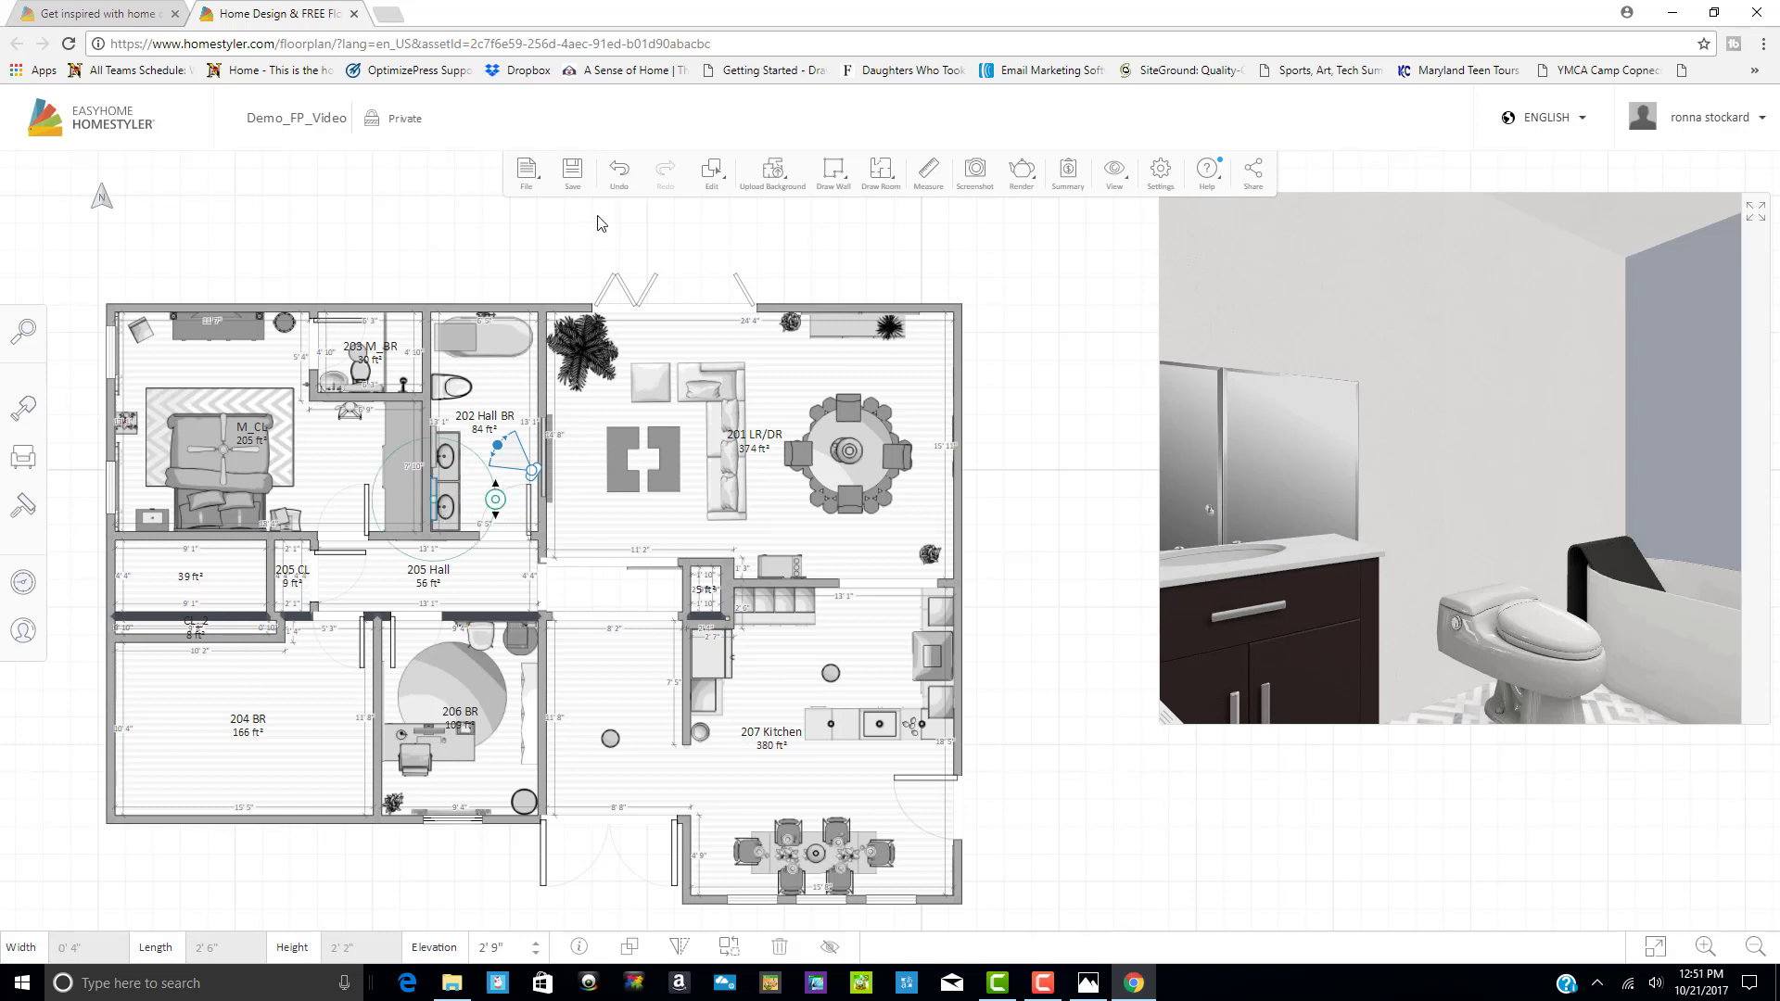
pyautogui.click(538, 239)
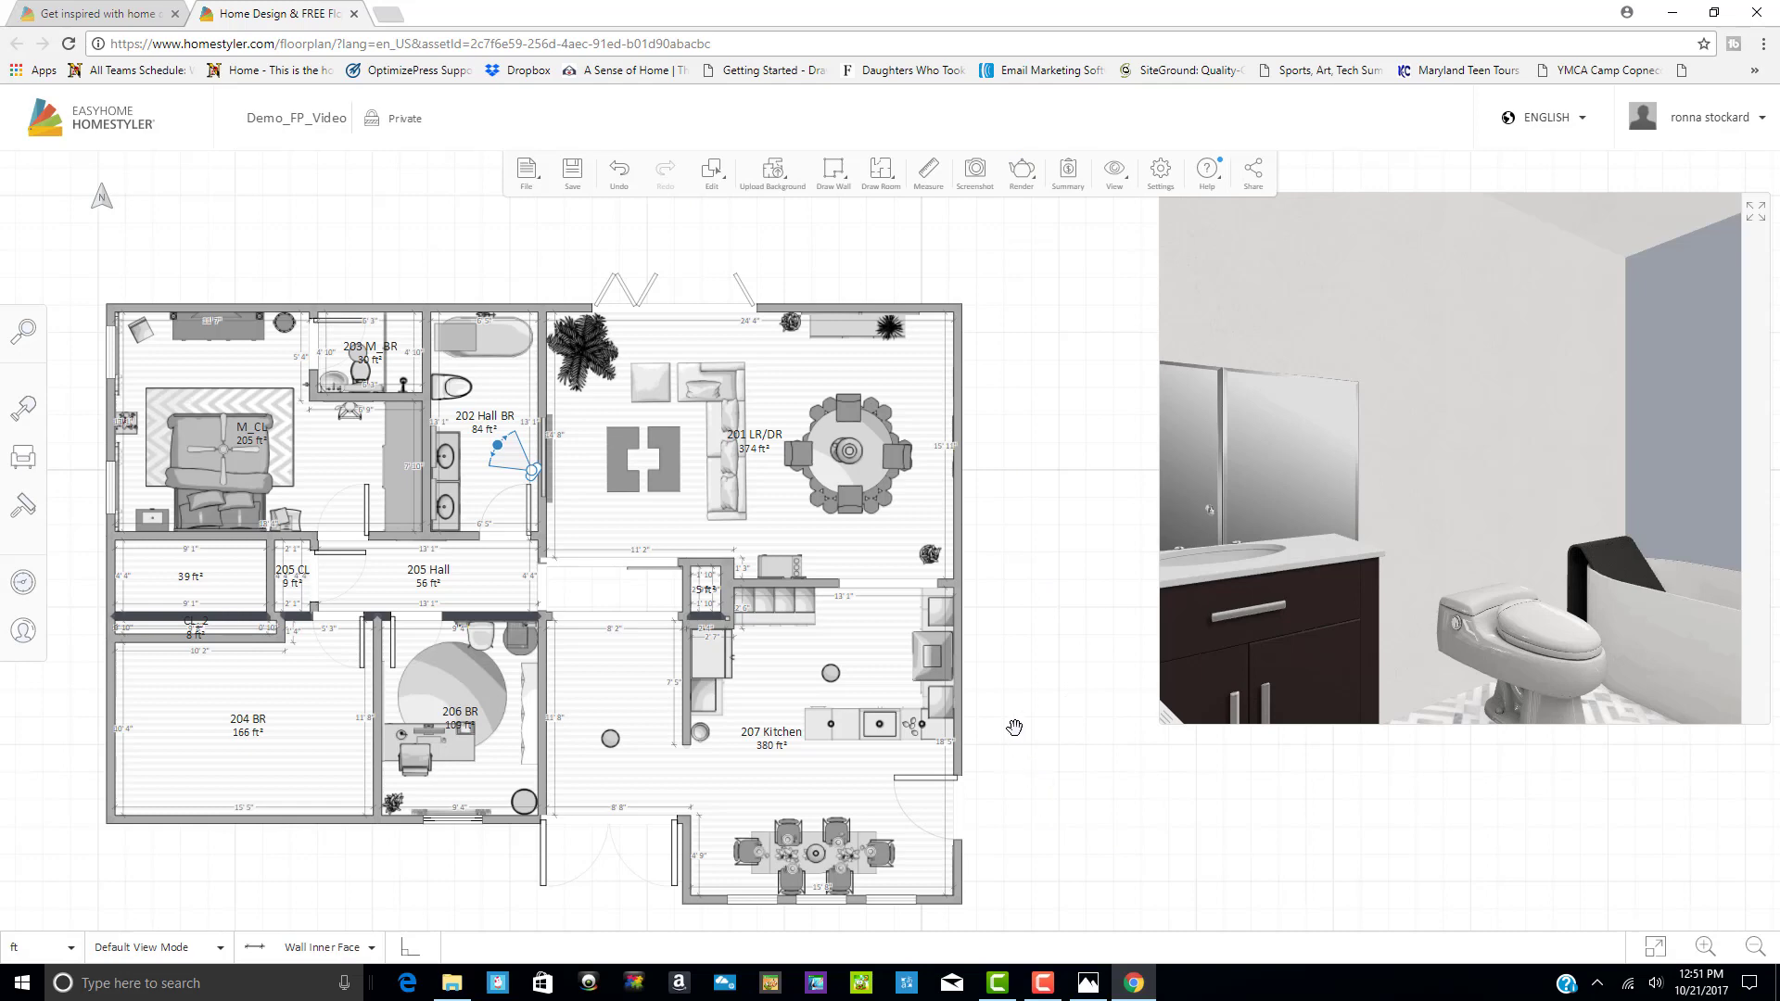
pyautogui.scroll(-1, 1012, 726)
pyautogui.scroll(-1, 1012, 727)
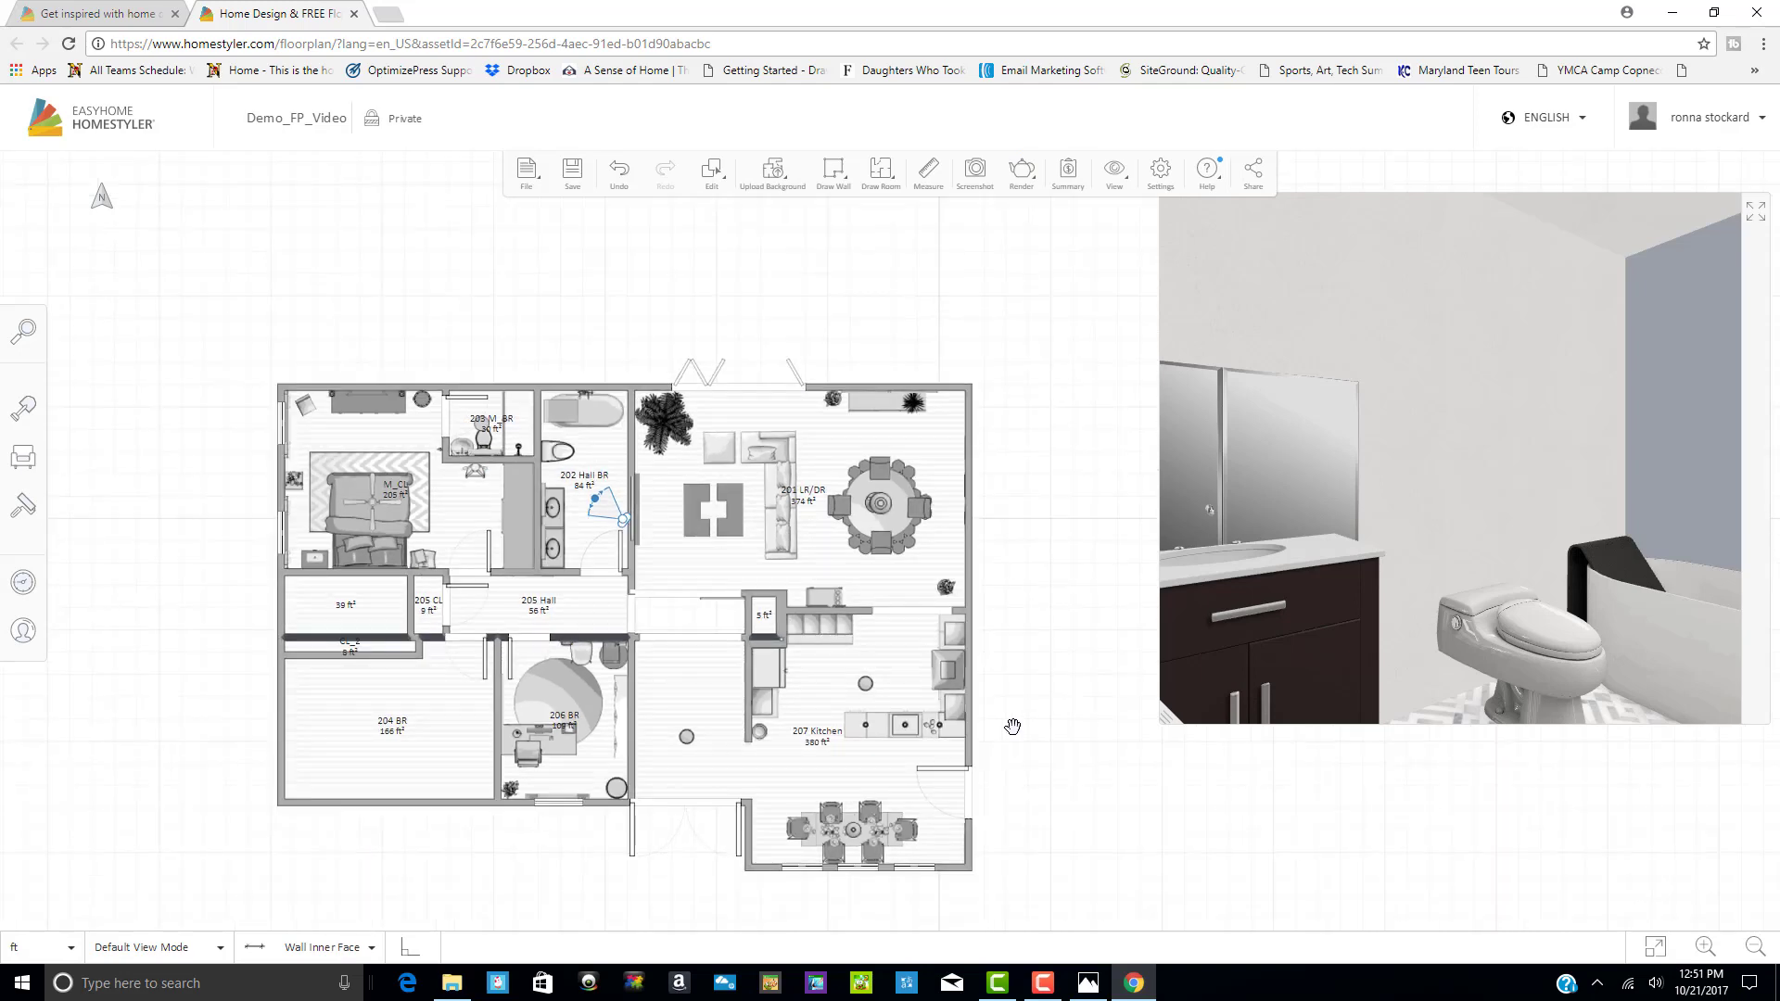
pyautogui.scroll(-1, 1031, 799)
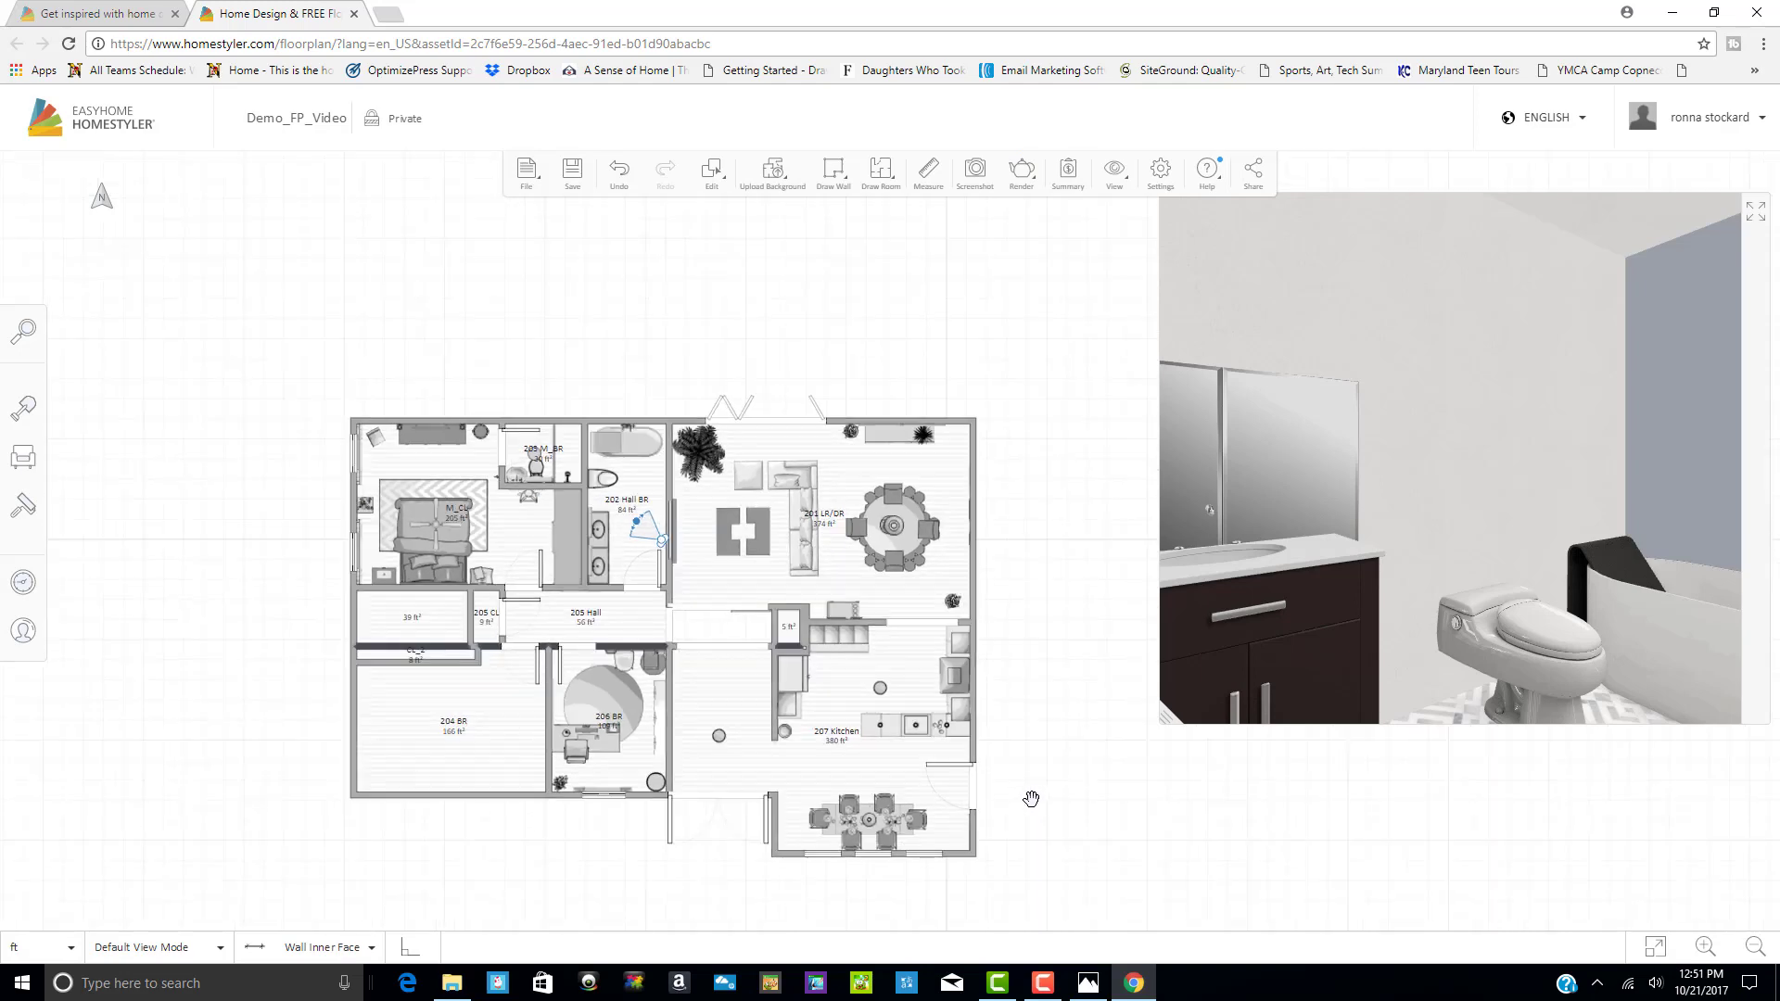
# Shift the floor plan clear of the 3D preview and enlarge the preview of 202 Hall BR
pyautogui.scroll(-1, 1010, 769)
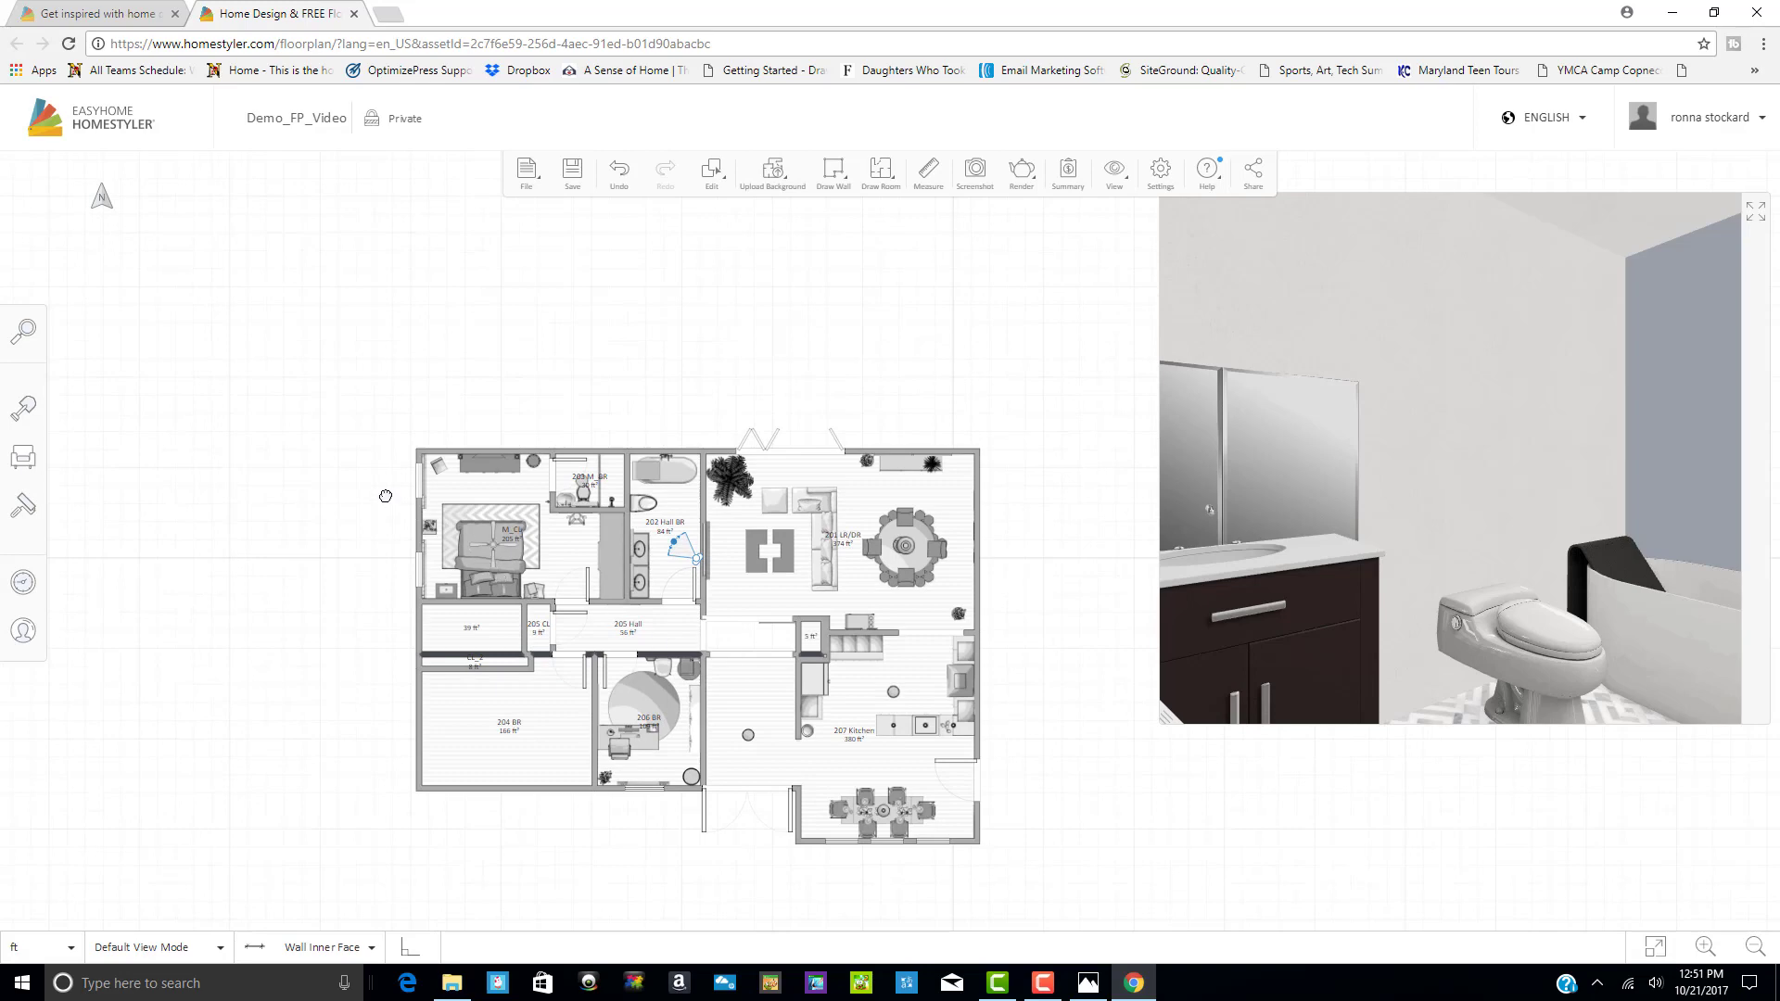
pyautogui.moveTo(295, 486); pyautogui.dragTo(753, 609)
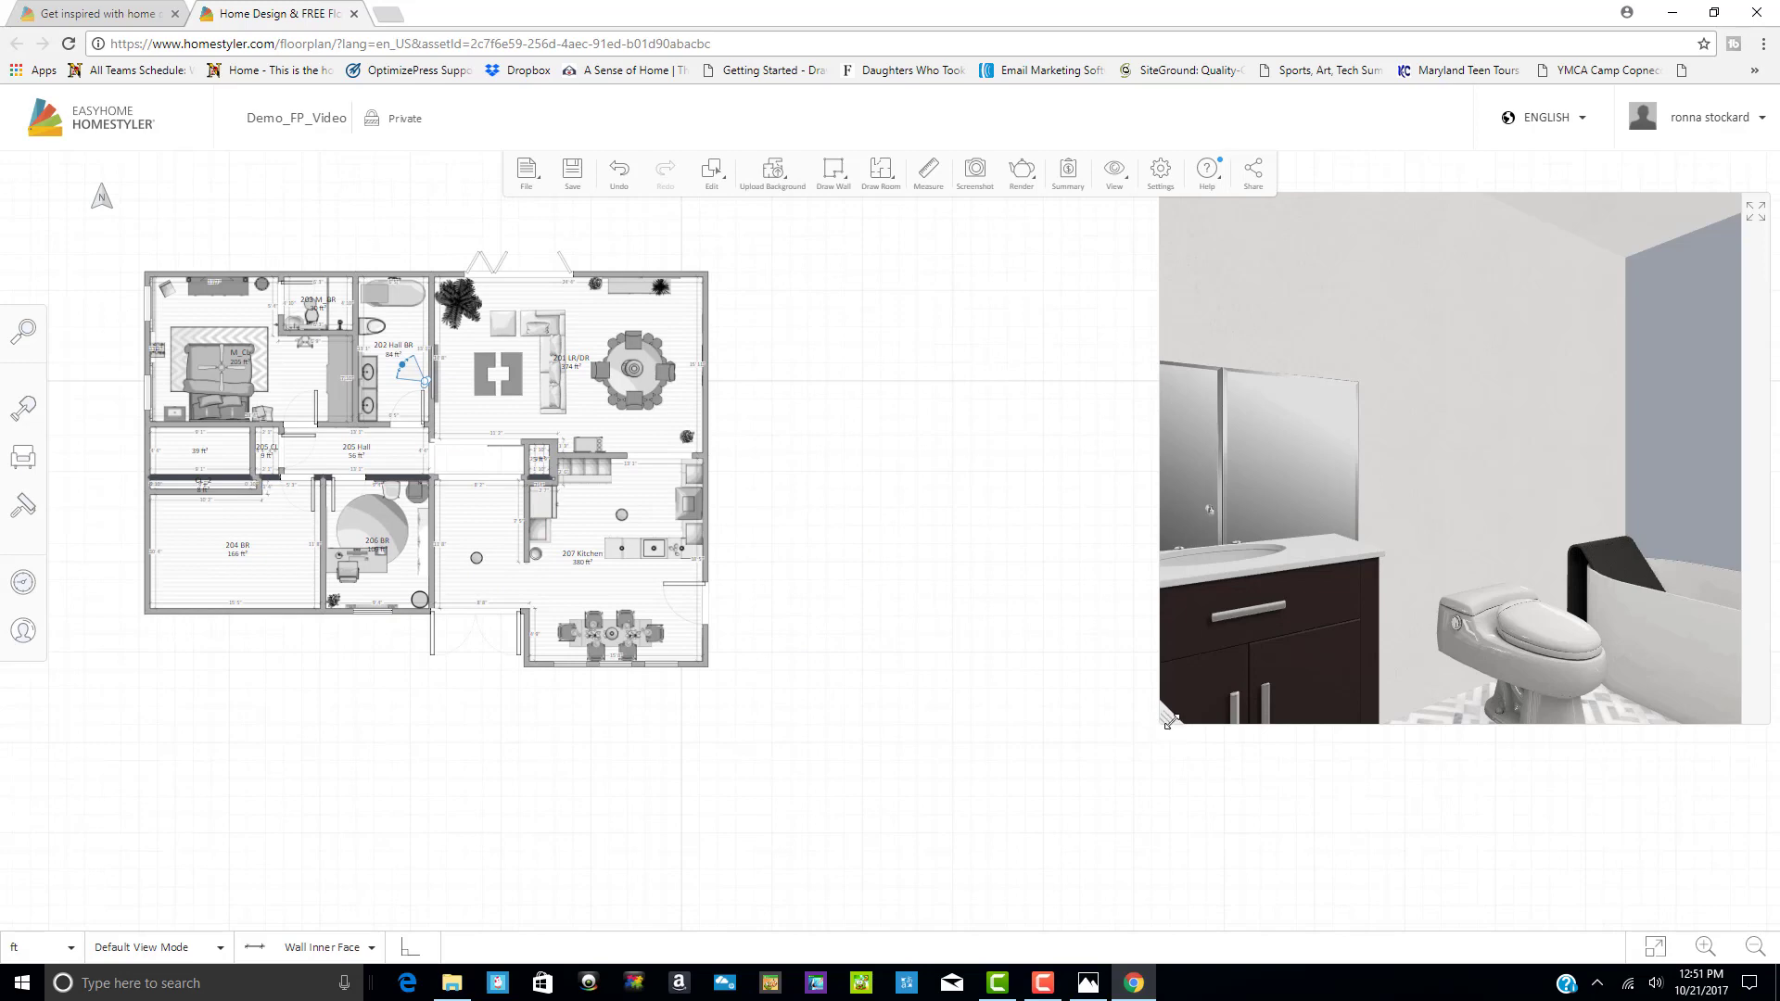
pyautogui.moveTo(1165, 720); pyautogui.dragTo(747, 834)
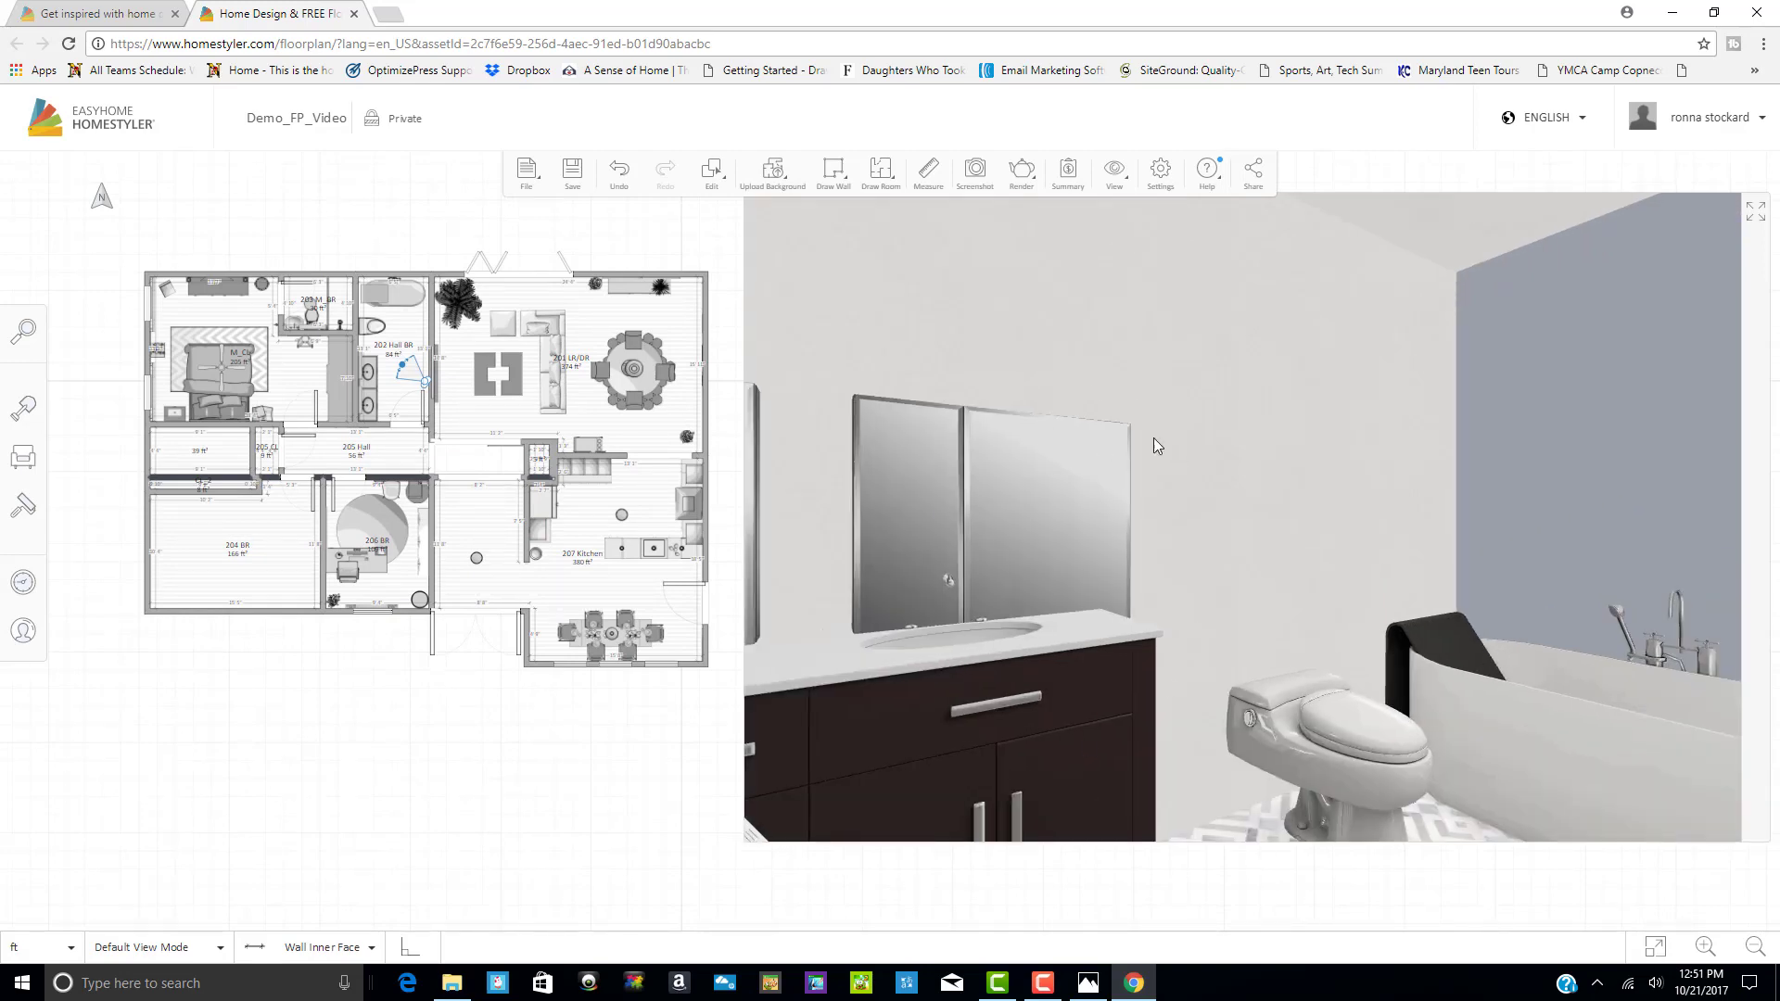
pyautogui.click(1754, 216)
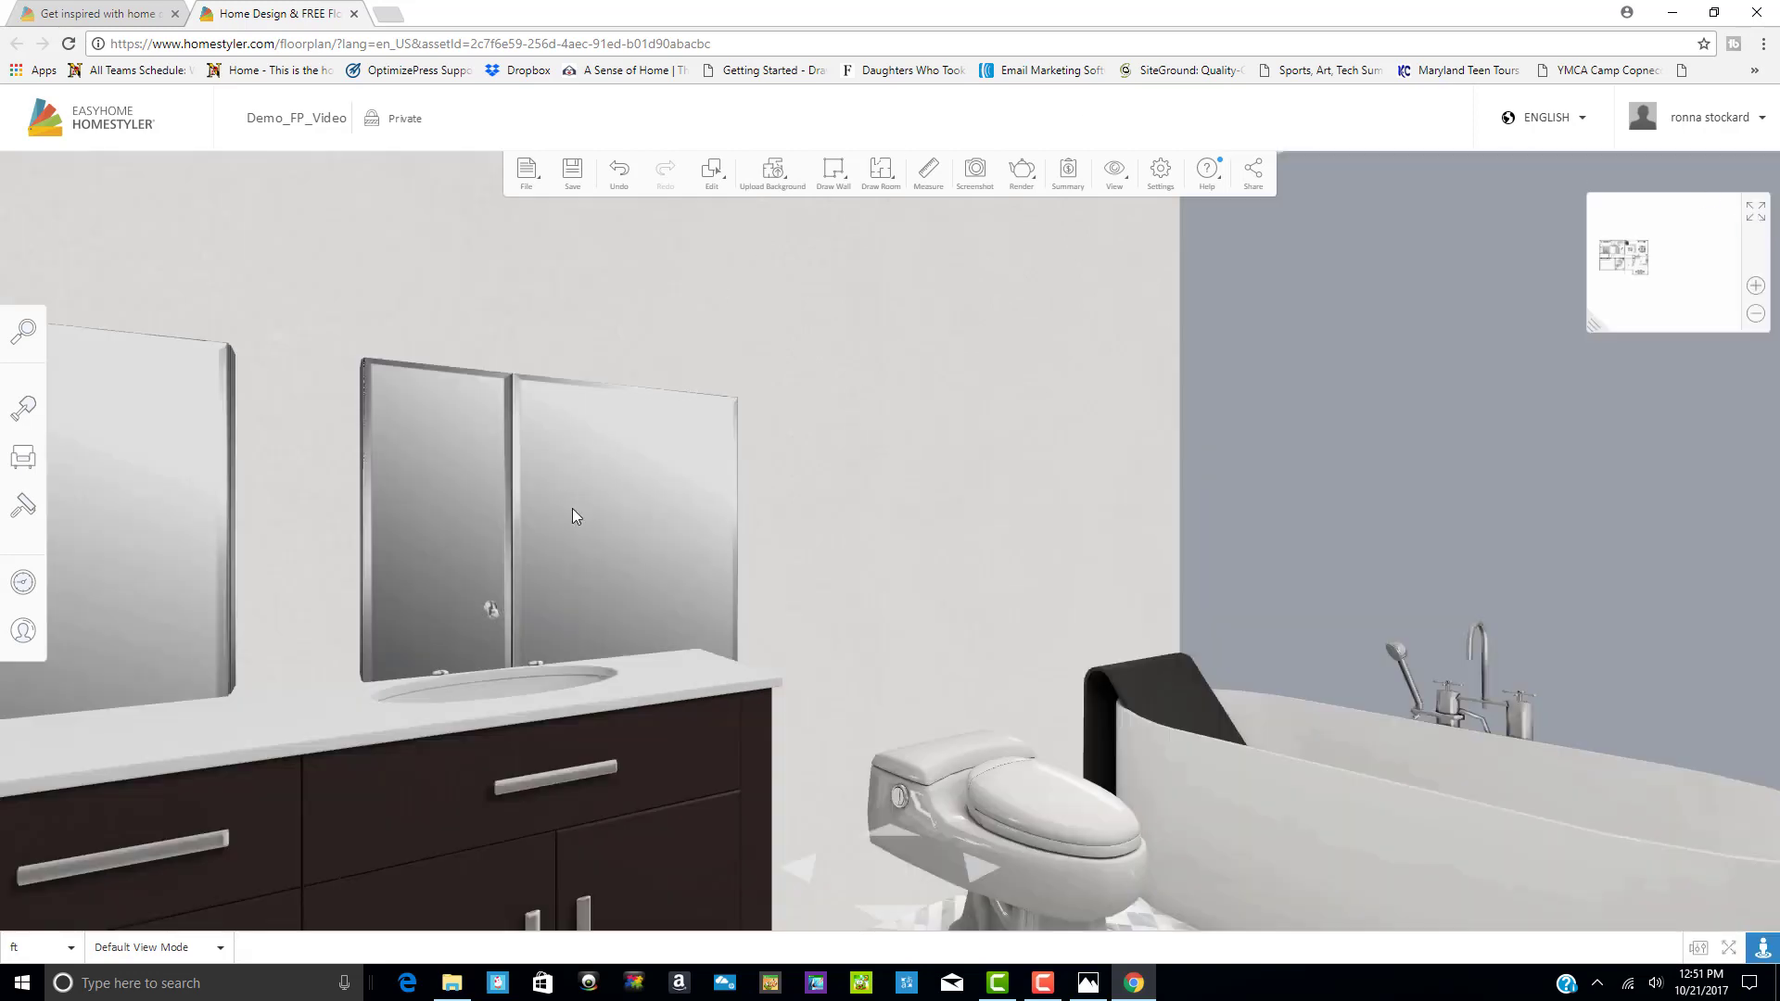
pyautogui.click(1755, 215)
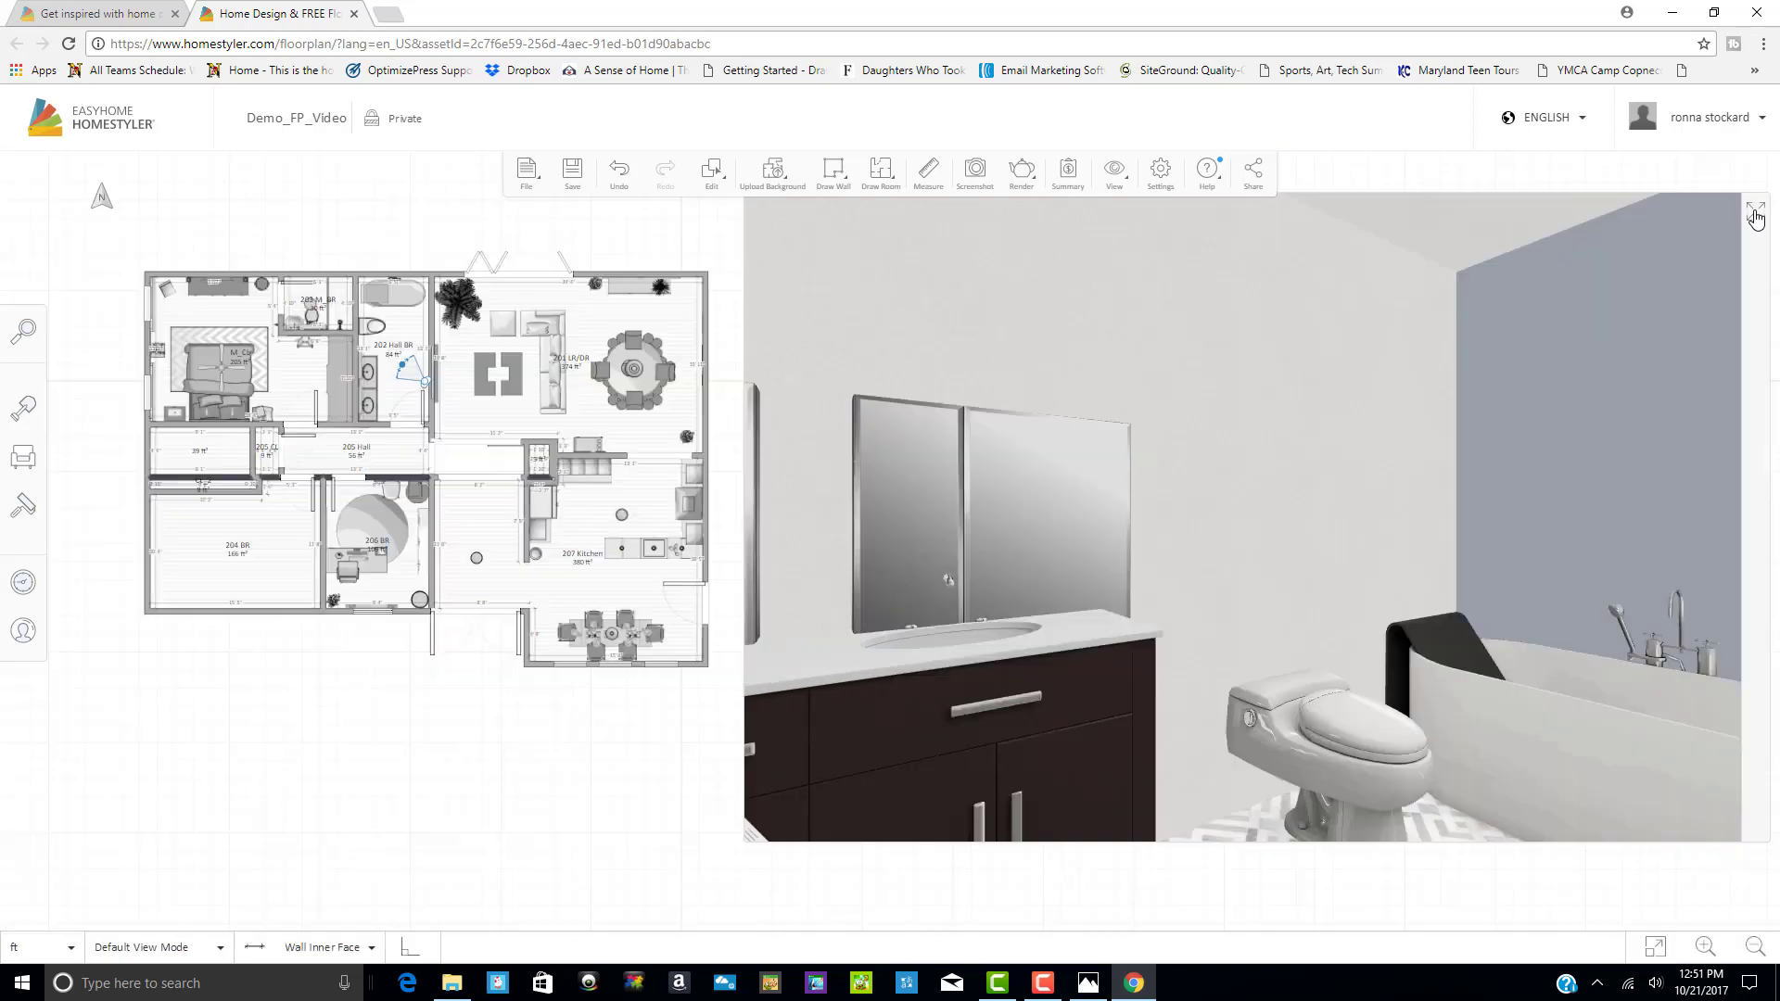
# Face the camera to the vanity and raise the mirrored cabinets above both sinks clear of the faucets, to an elevation of 3' 7"
pyautogui.click(408, 366)
pyautogui.moveTo(401, 361); pyautogui.dragTo(391, 381)
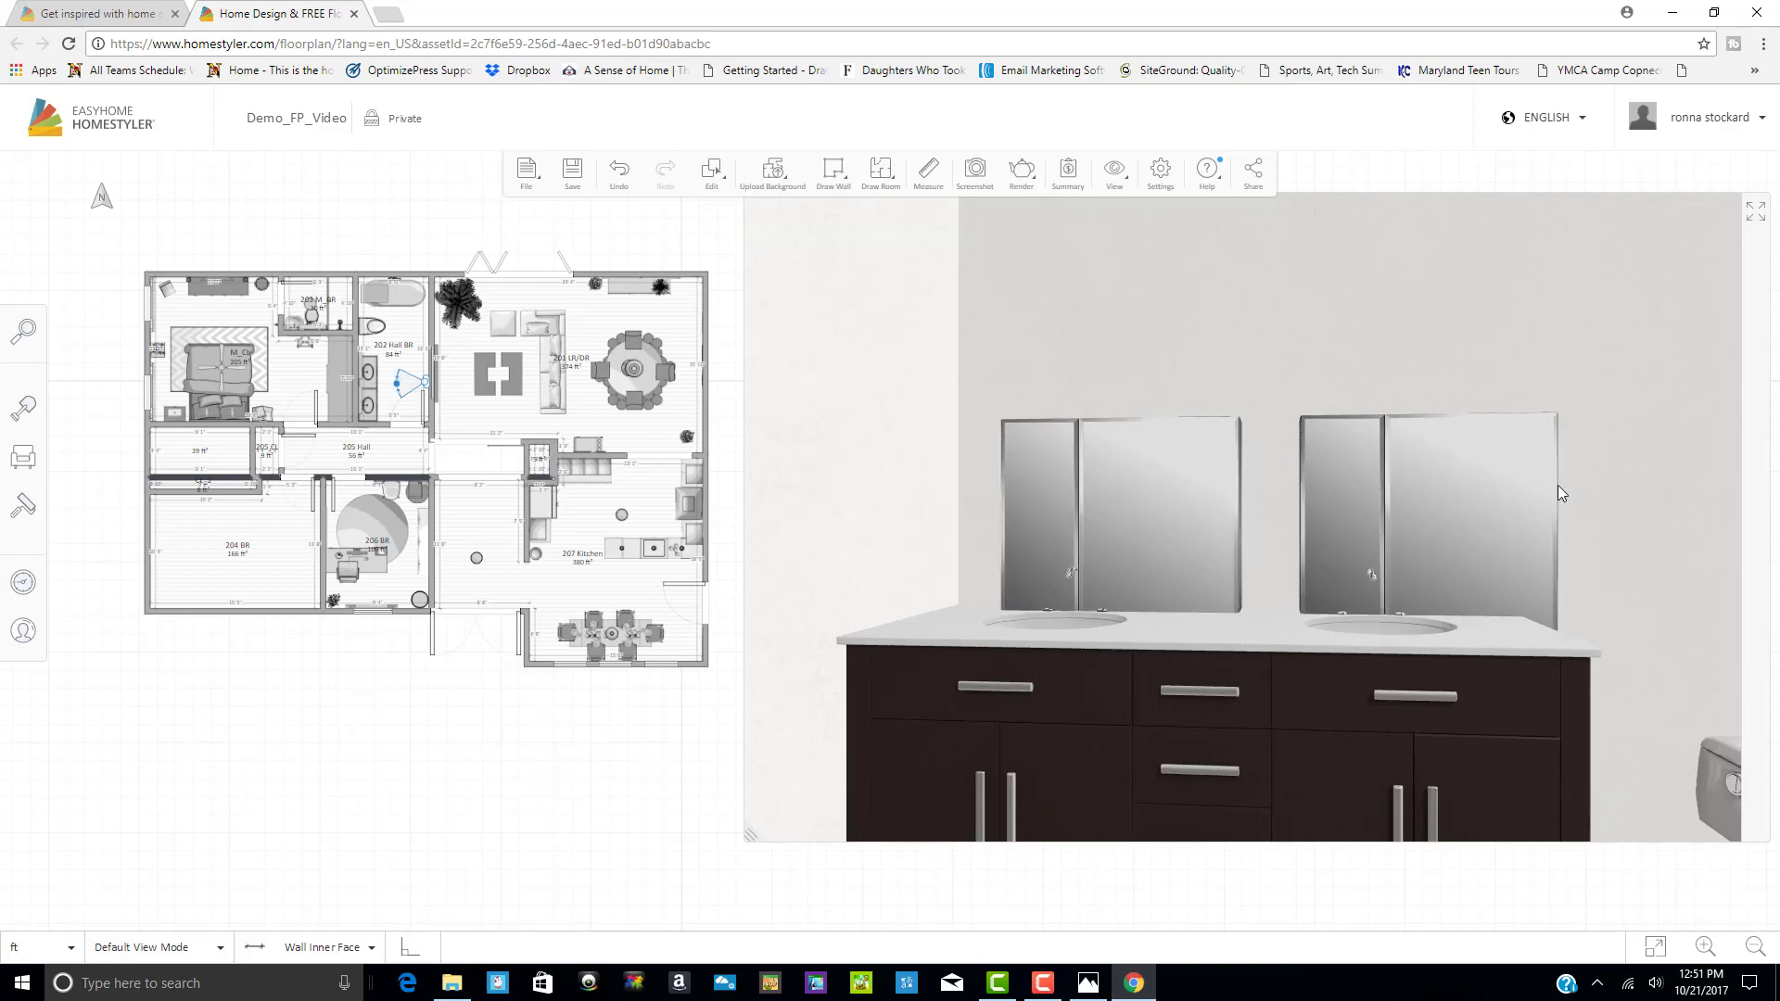
pyautogui.click(1757, 213)
pyautogui.moveTo(670, 256); pyautogui.dragTo(674, 204)
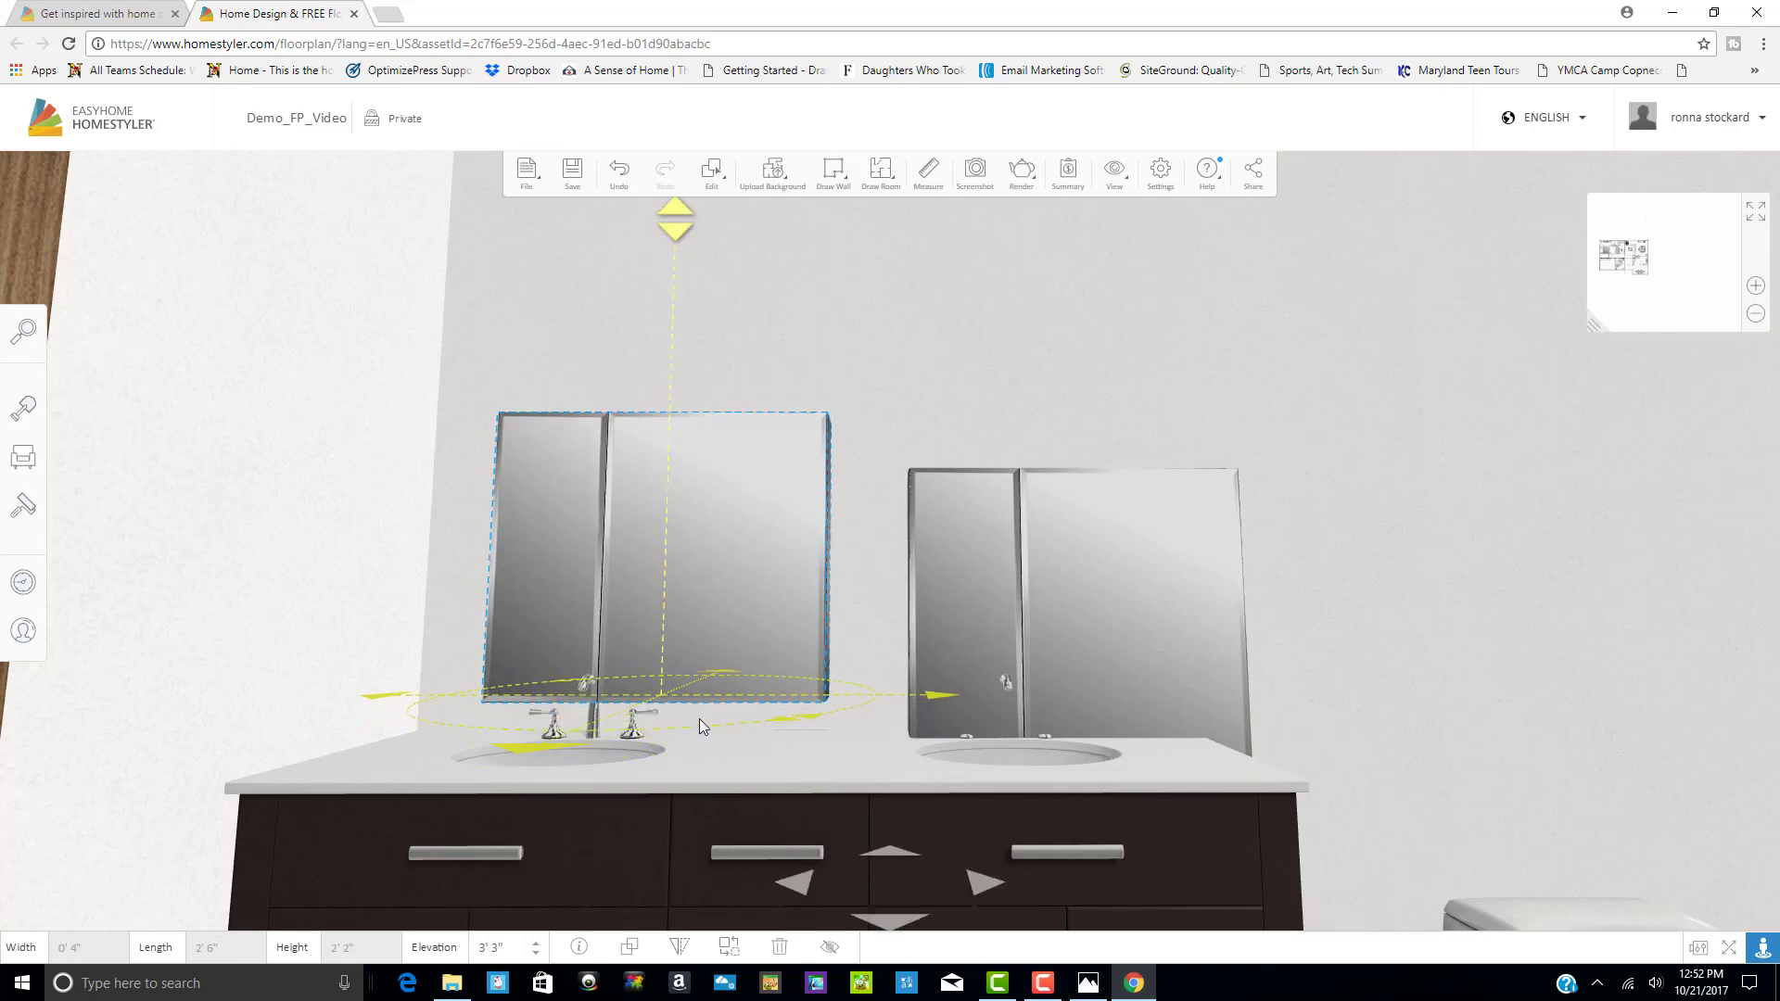
pyautogui.moveTo(706, 672); pyautogui.dragTo(715, 627)
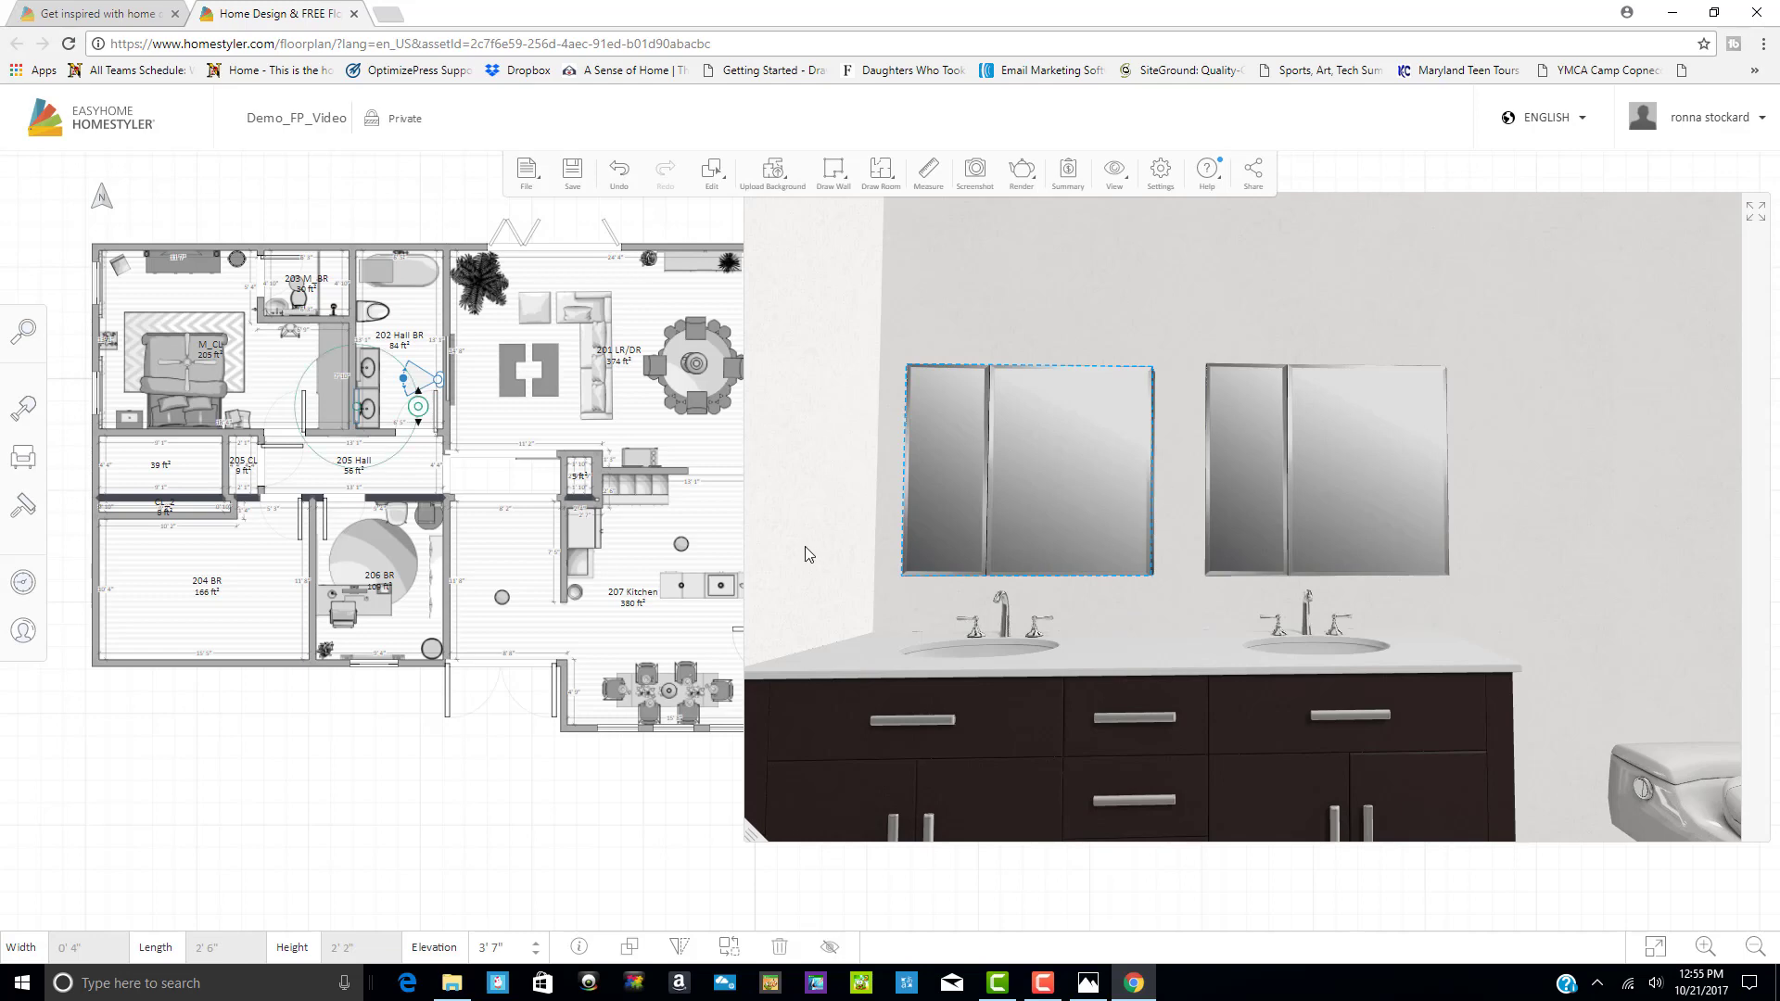
pyautogui.click(1482, 908)
# Aim the camera toward the tub and open the Art & Posters listing under Art & Decor in the furniture catalog
pyautogui.moveTo(438, 380)
pyautogui.mouseDown()
pyautogui.moveTo(412, 408)
pyautogui.moveTo(392, 386)
pyautogui.moveTo(405, 377)
pyautogui.mouseUp()
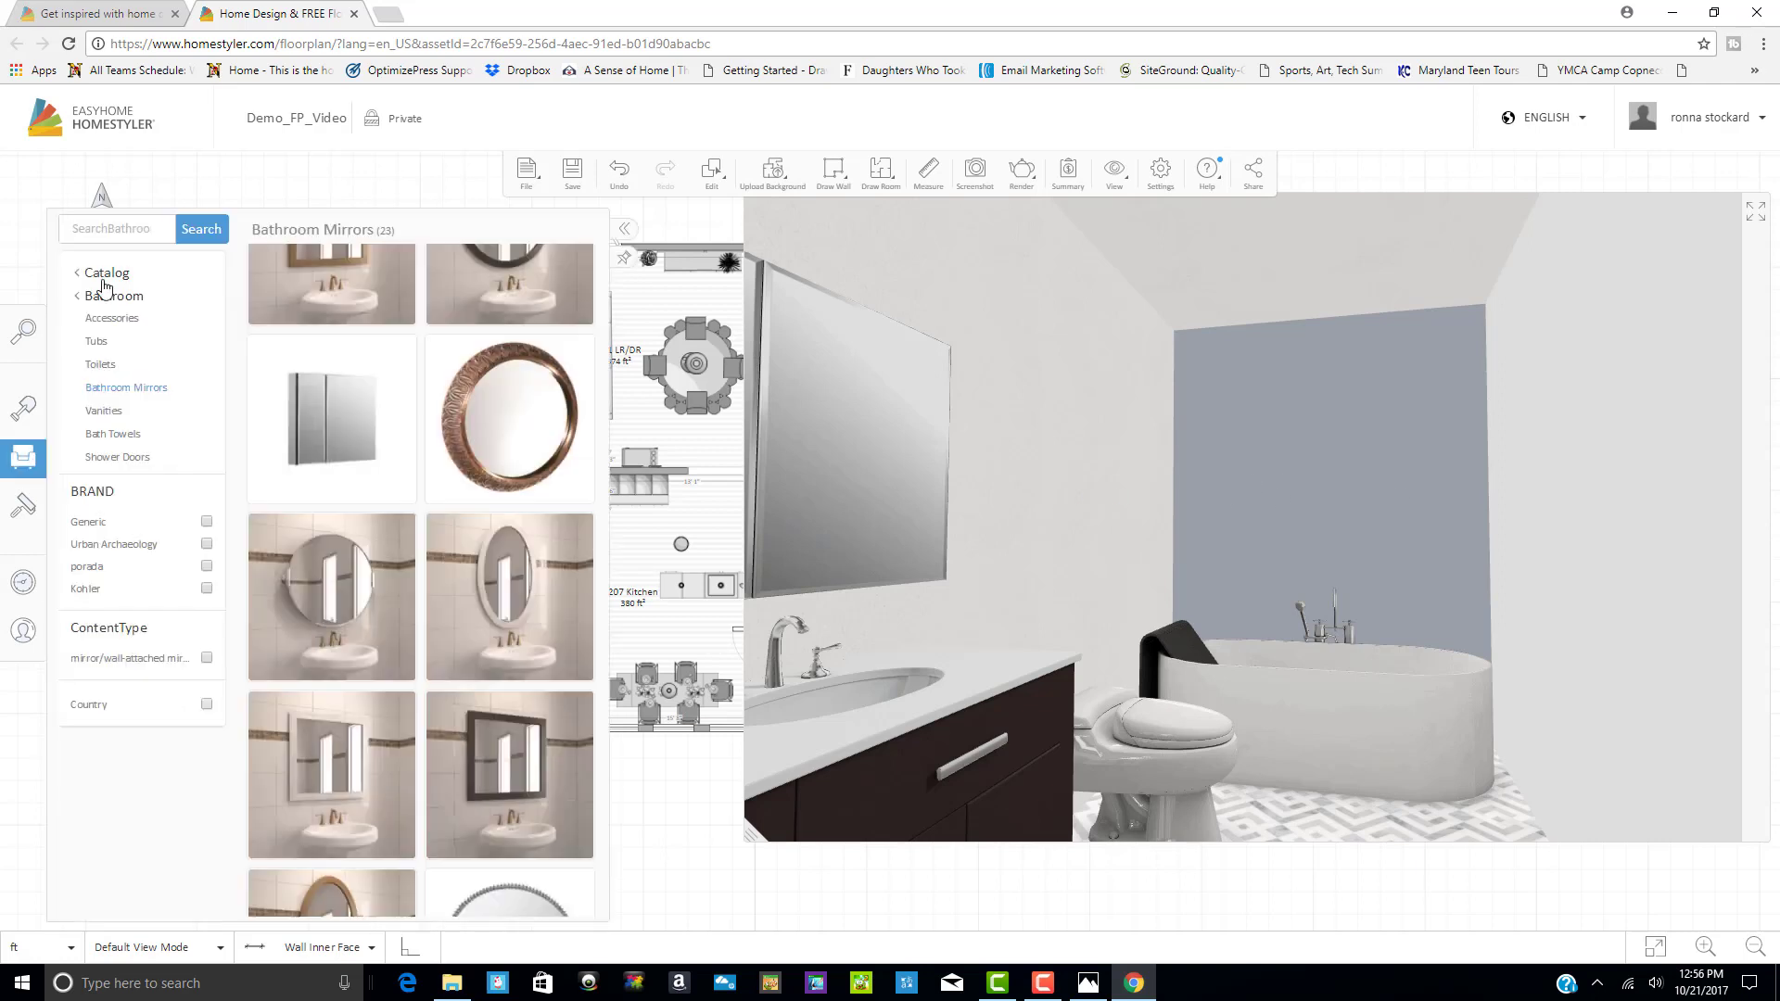
pyautogui.click(102, 276)
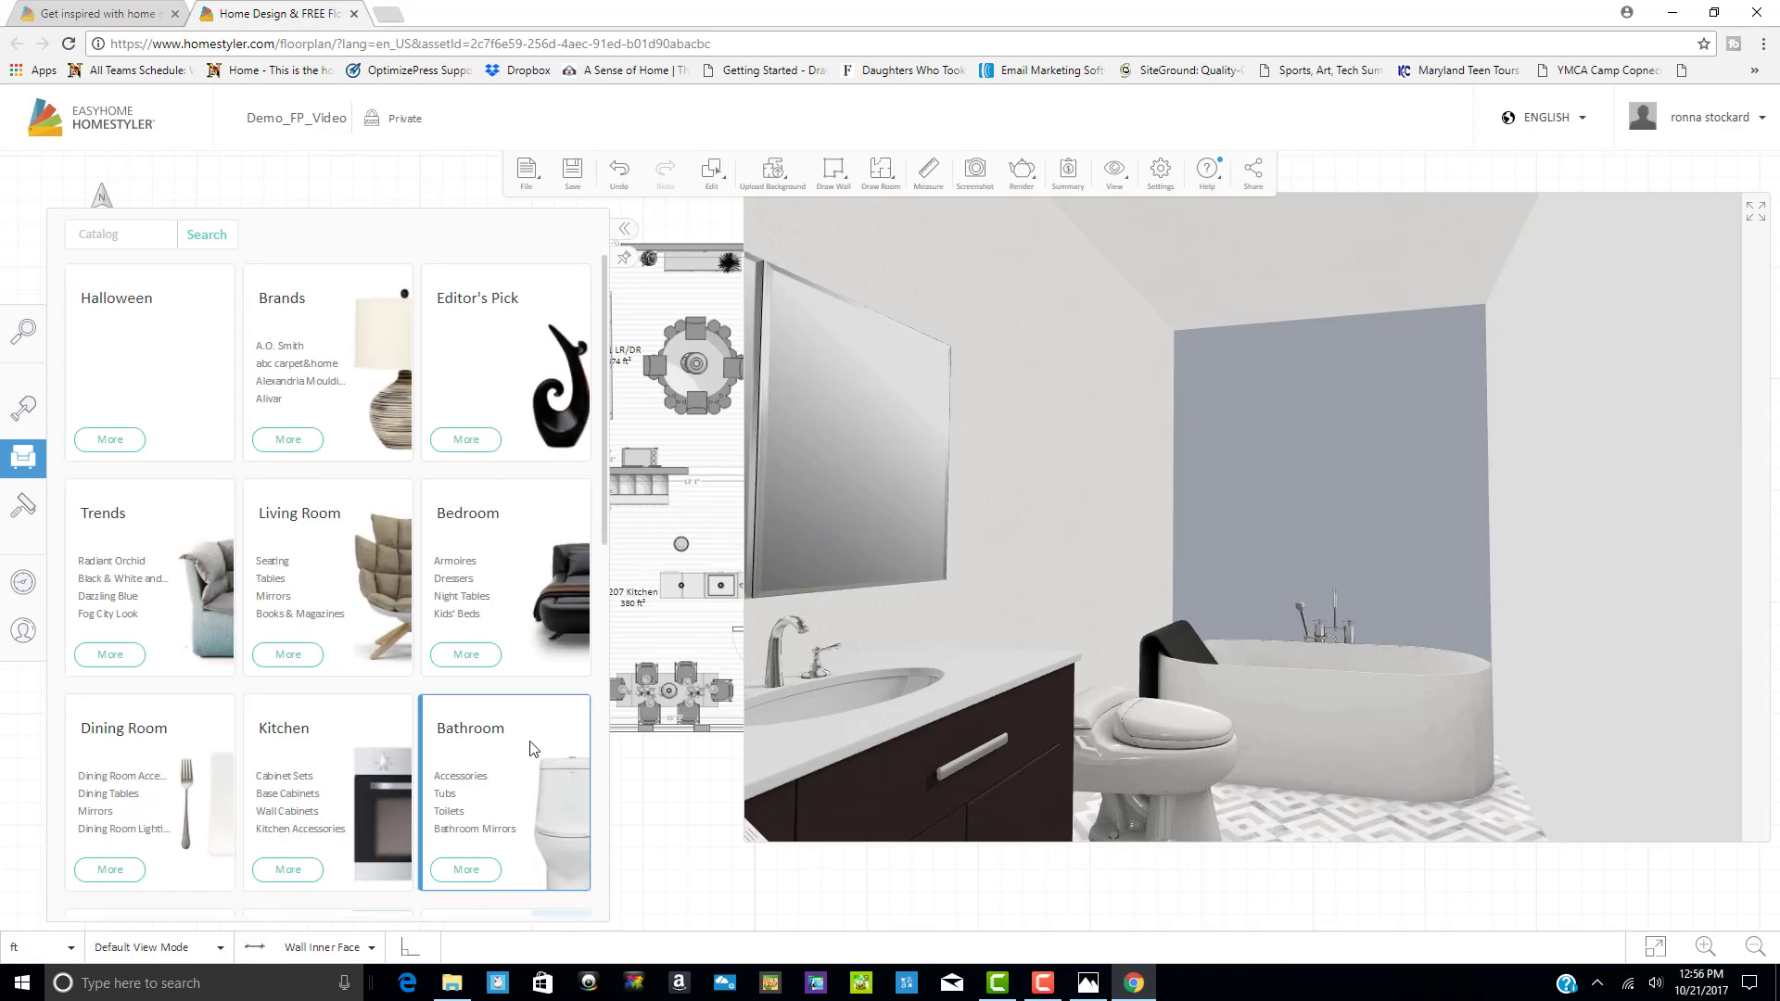
pyautogui.scroll(-4, 532, 737)
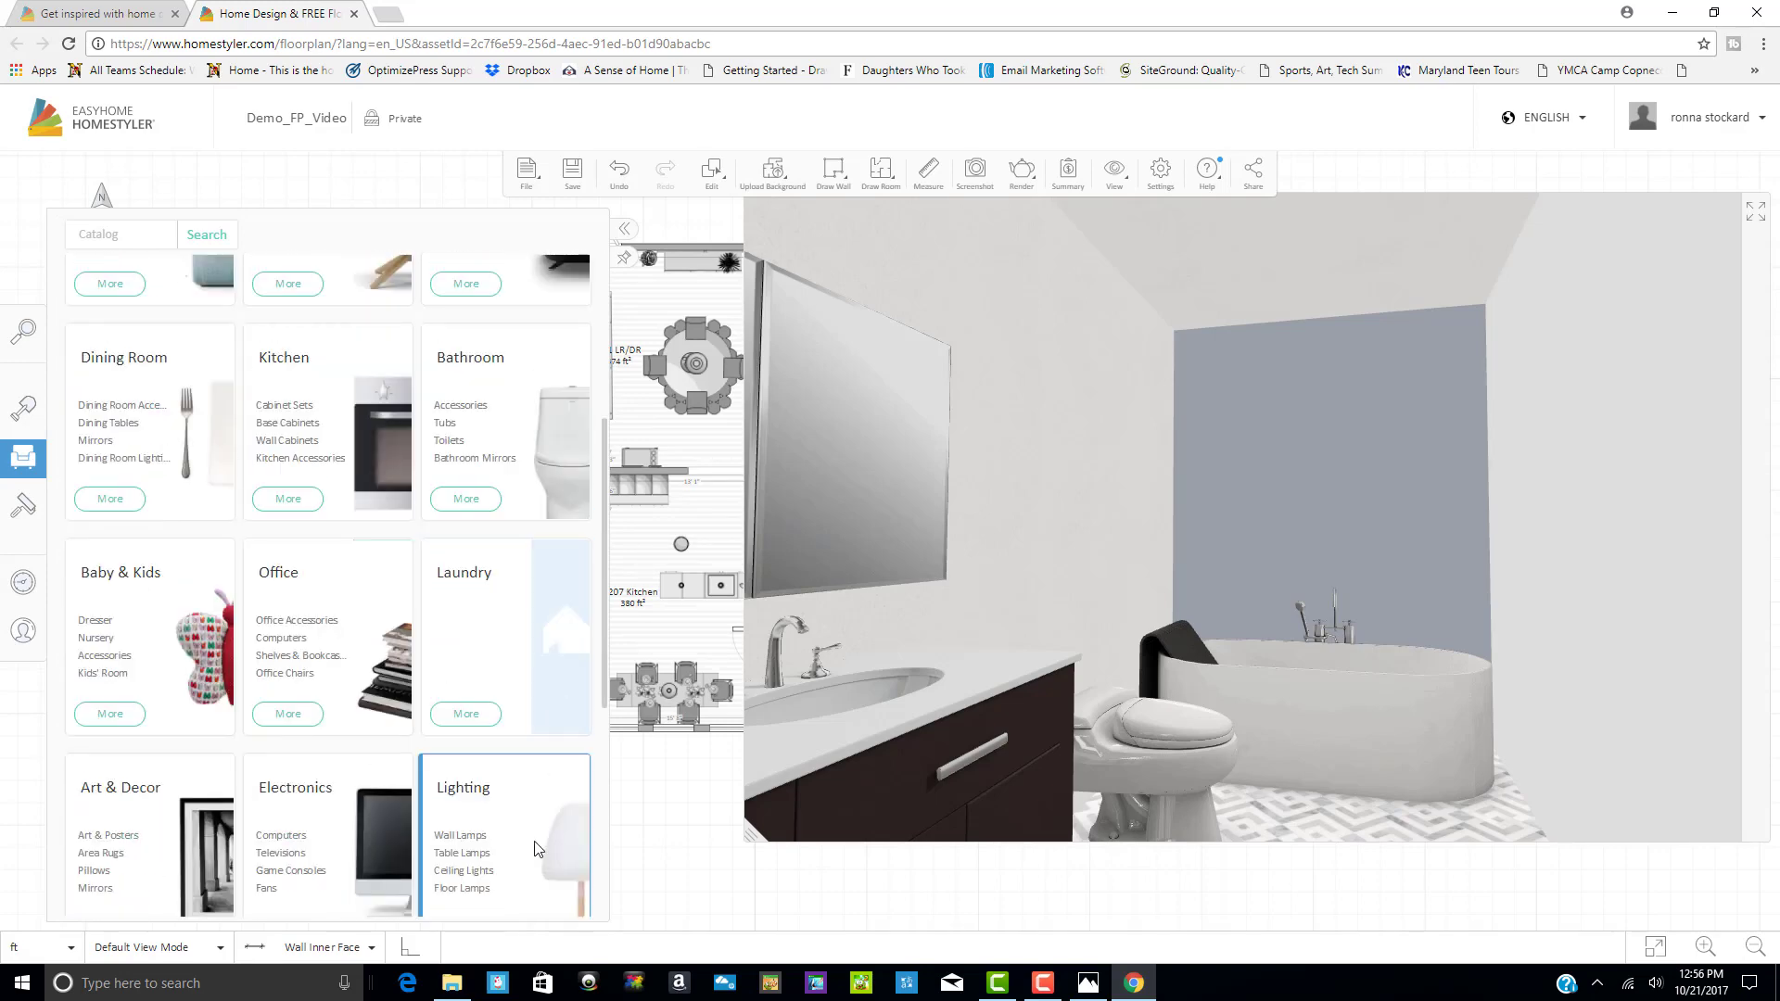
pyautogui.scroll(-2, 536, 848)
pyautogui.scroll(6, 535, 849)
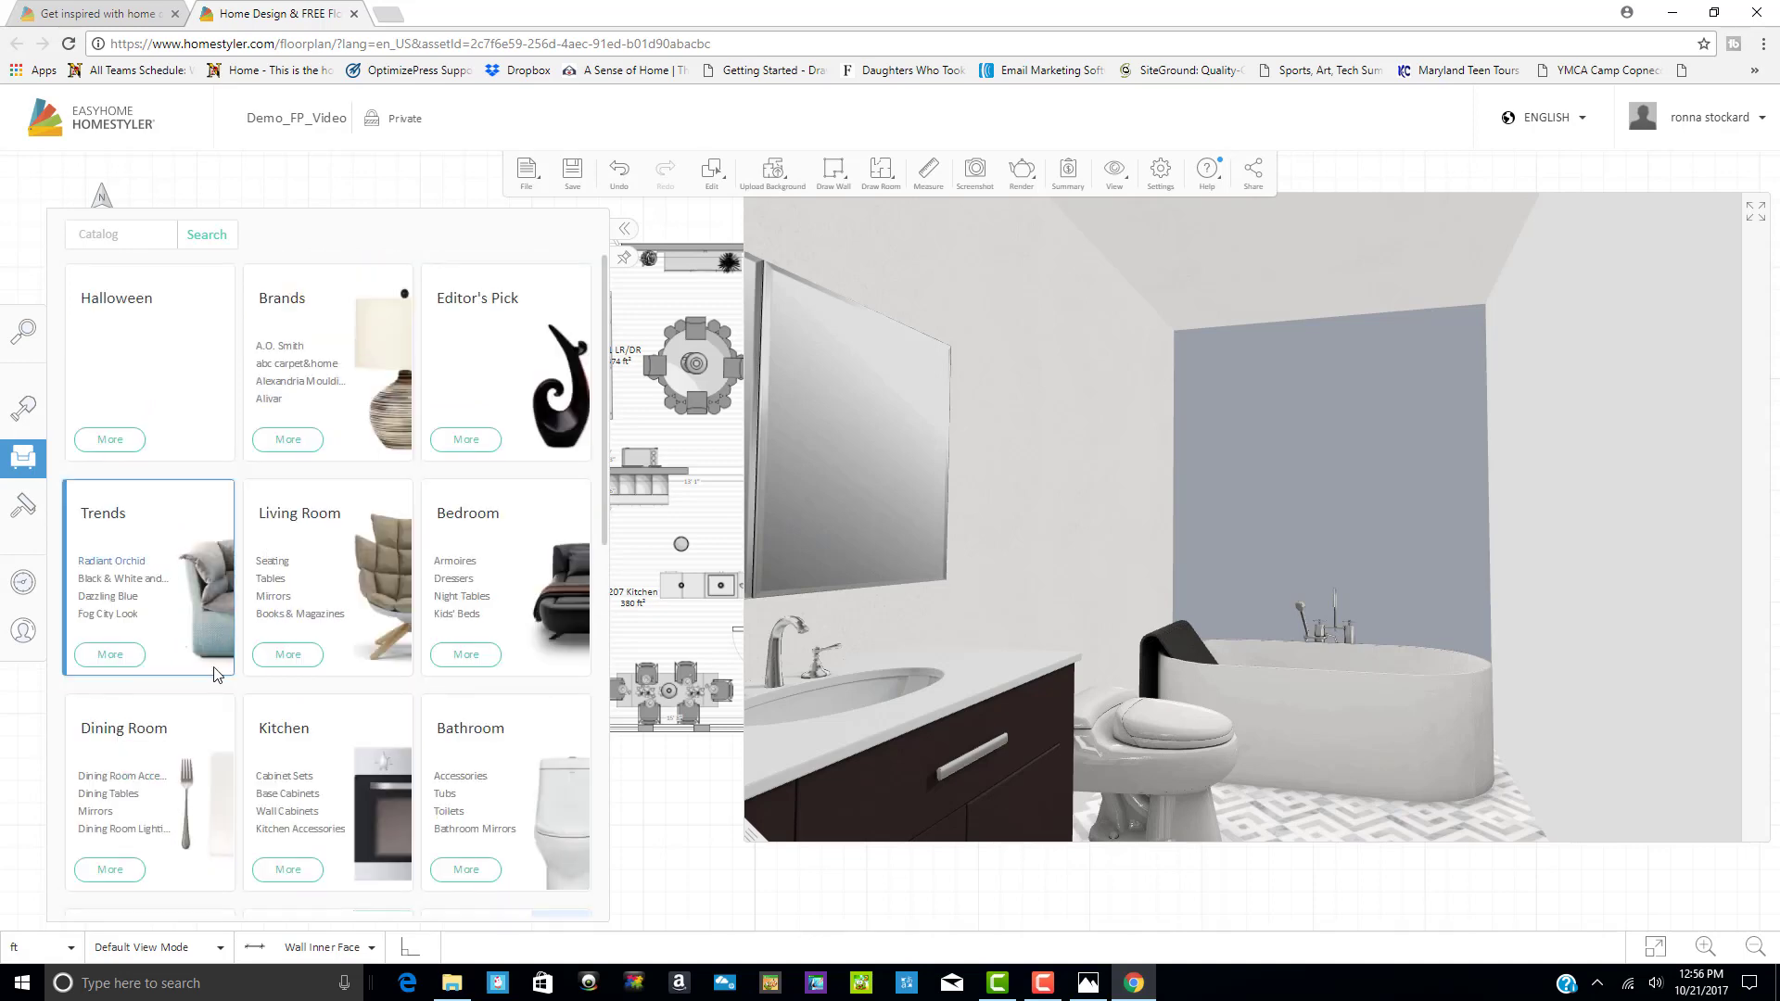
pyautogui.scroll(-2, 316, 798)
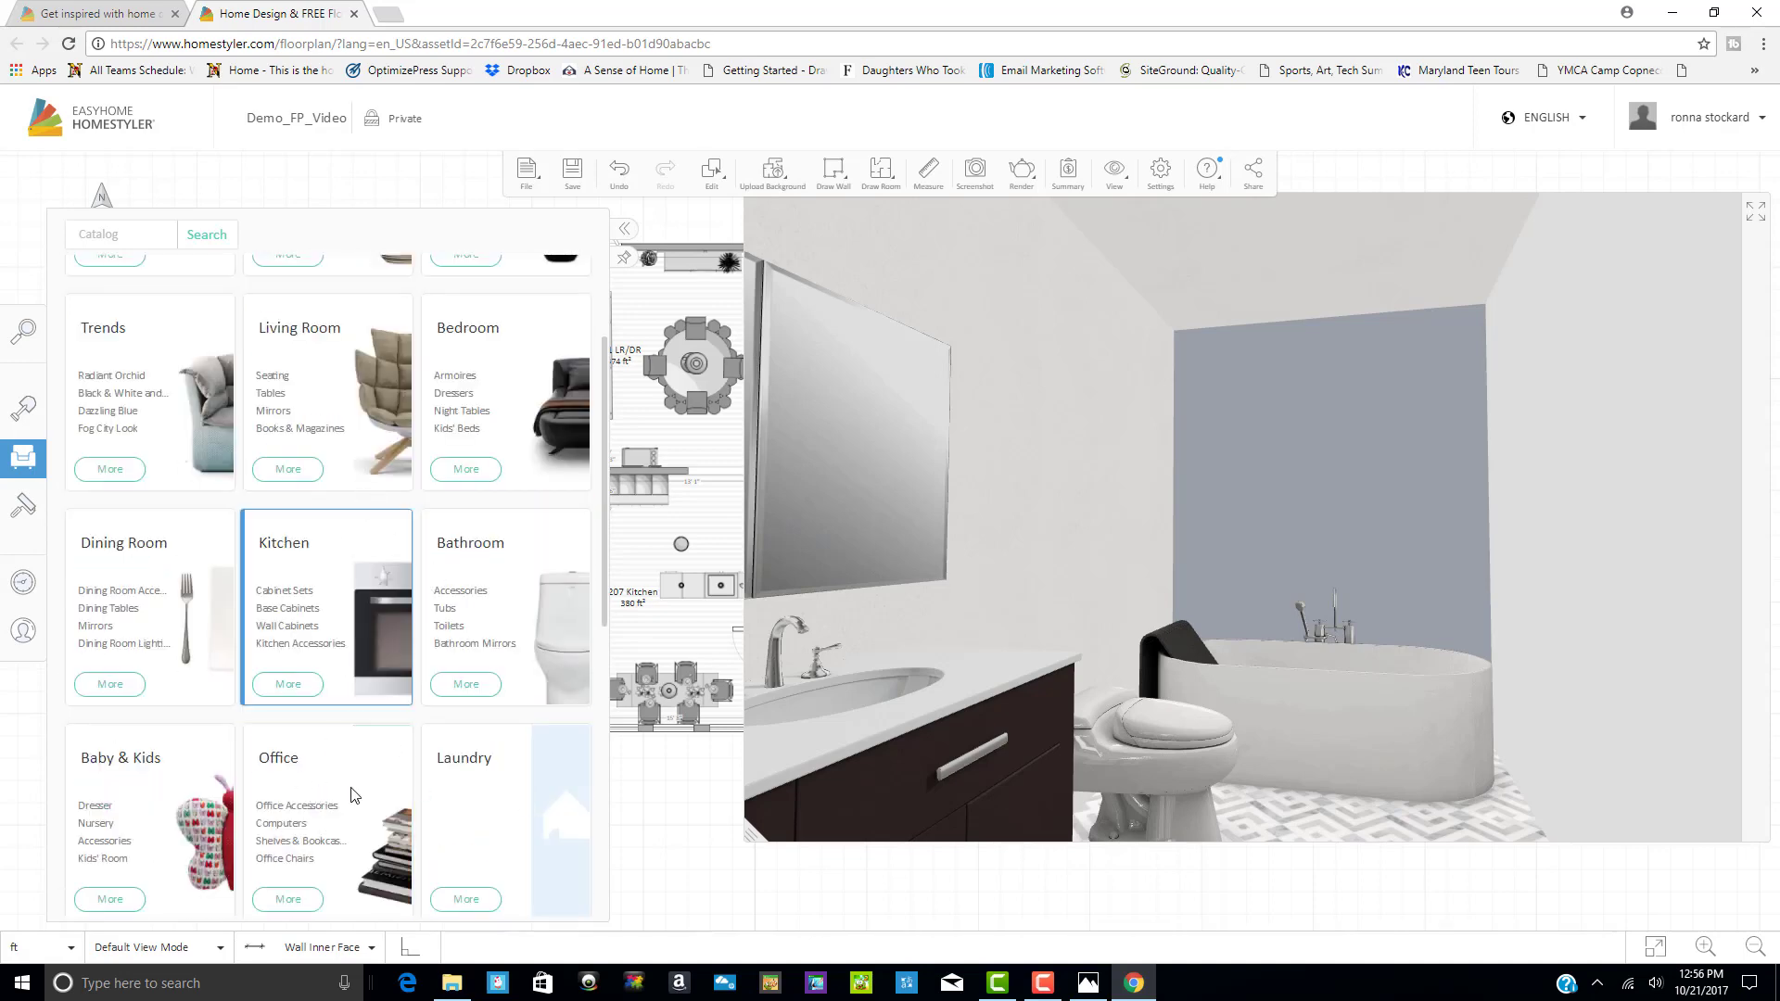
pyautogui.scroll(-2, 360, 795)
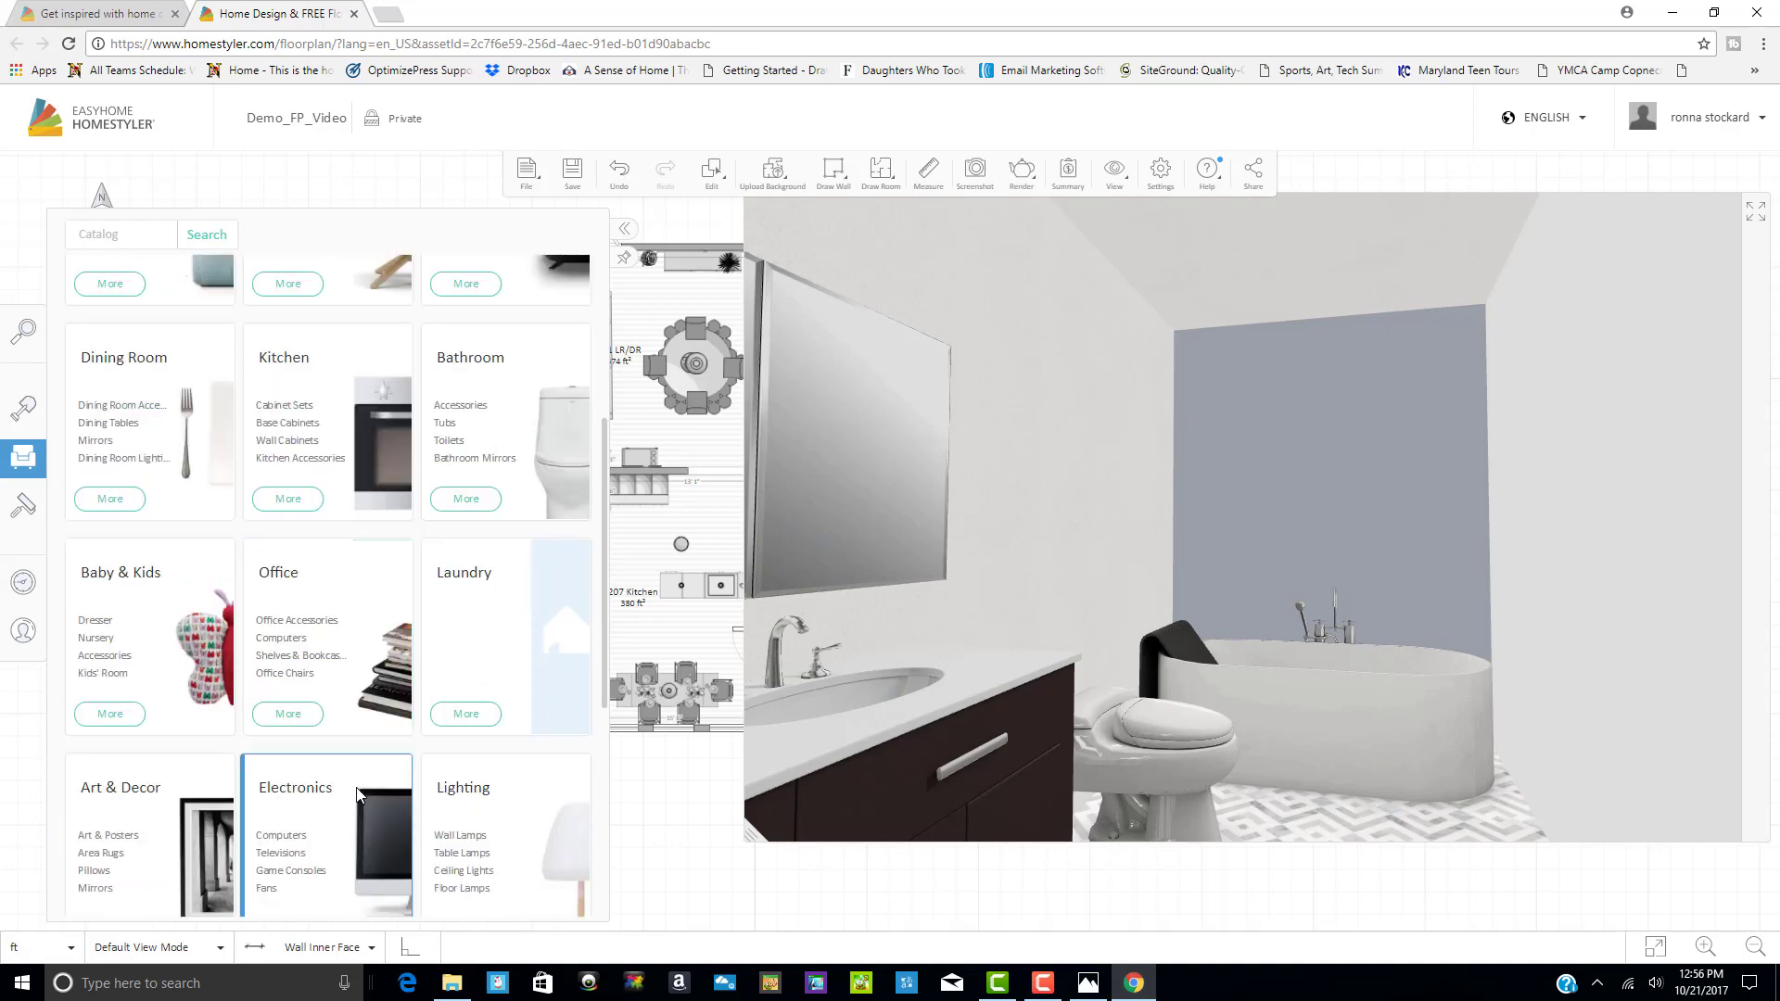
pyautogui.scroll(-2, 127, 865)
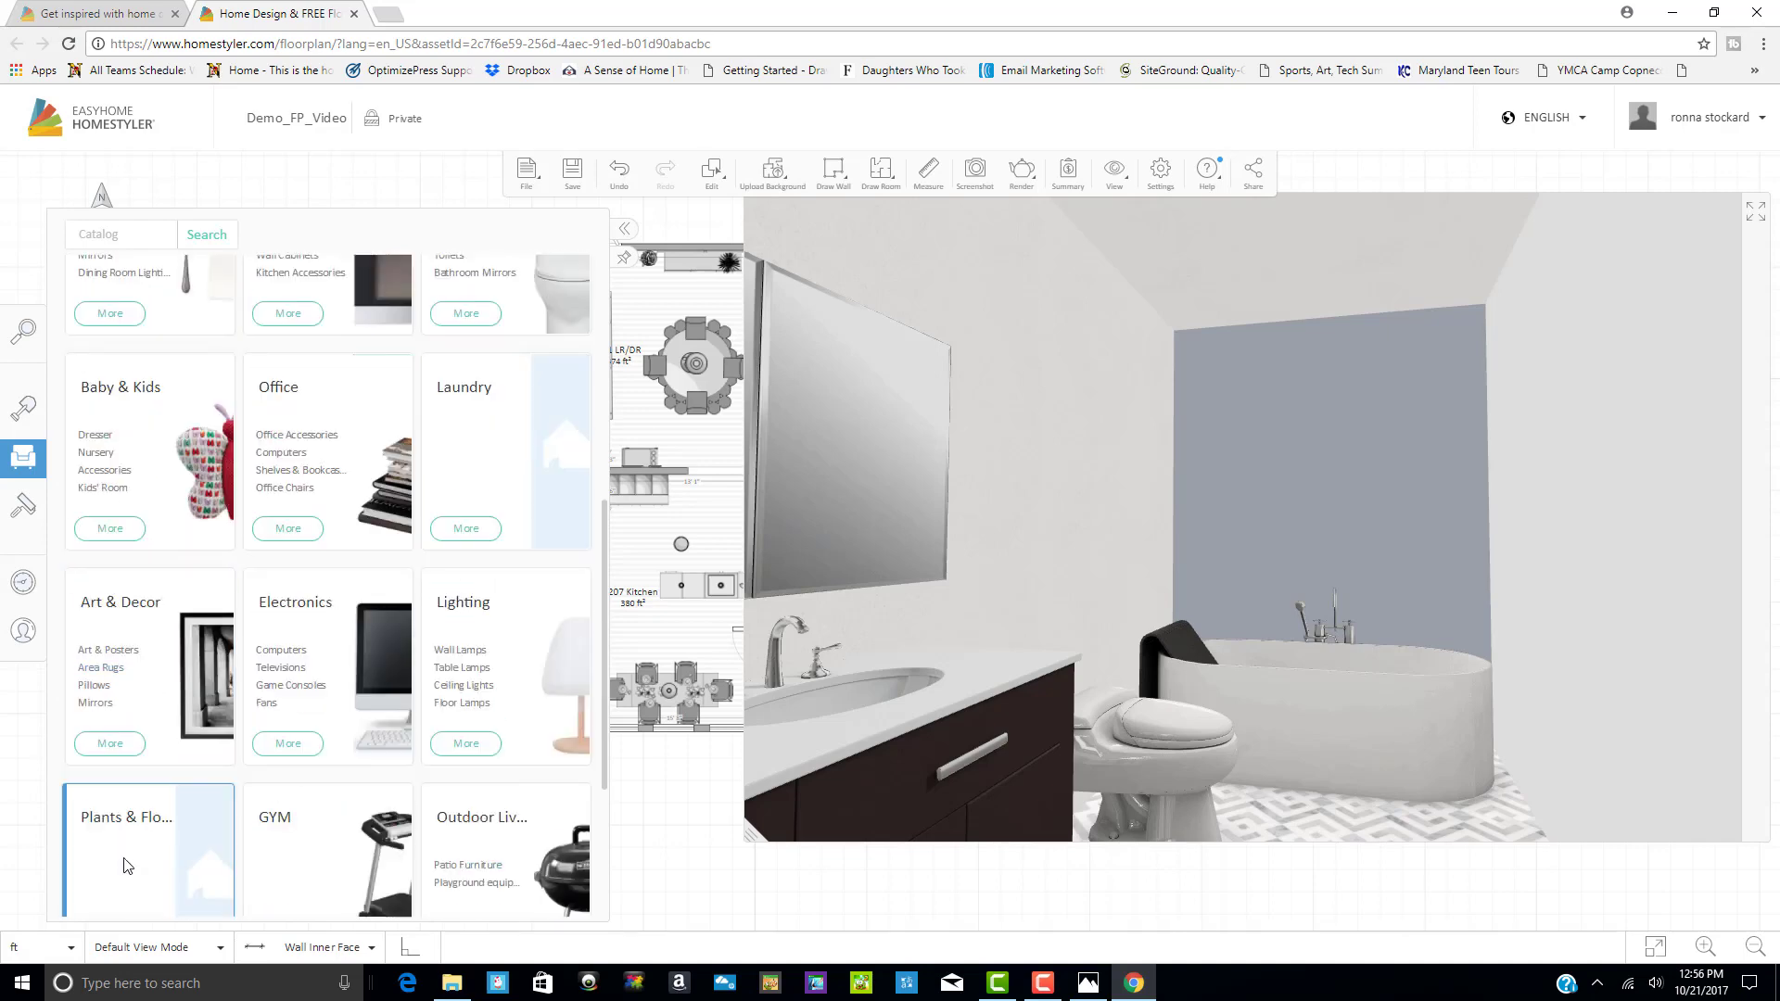
pyautogui.click(109, 744)
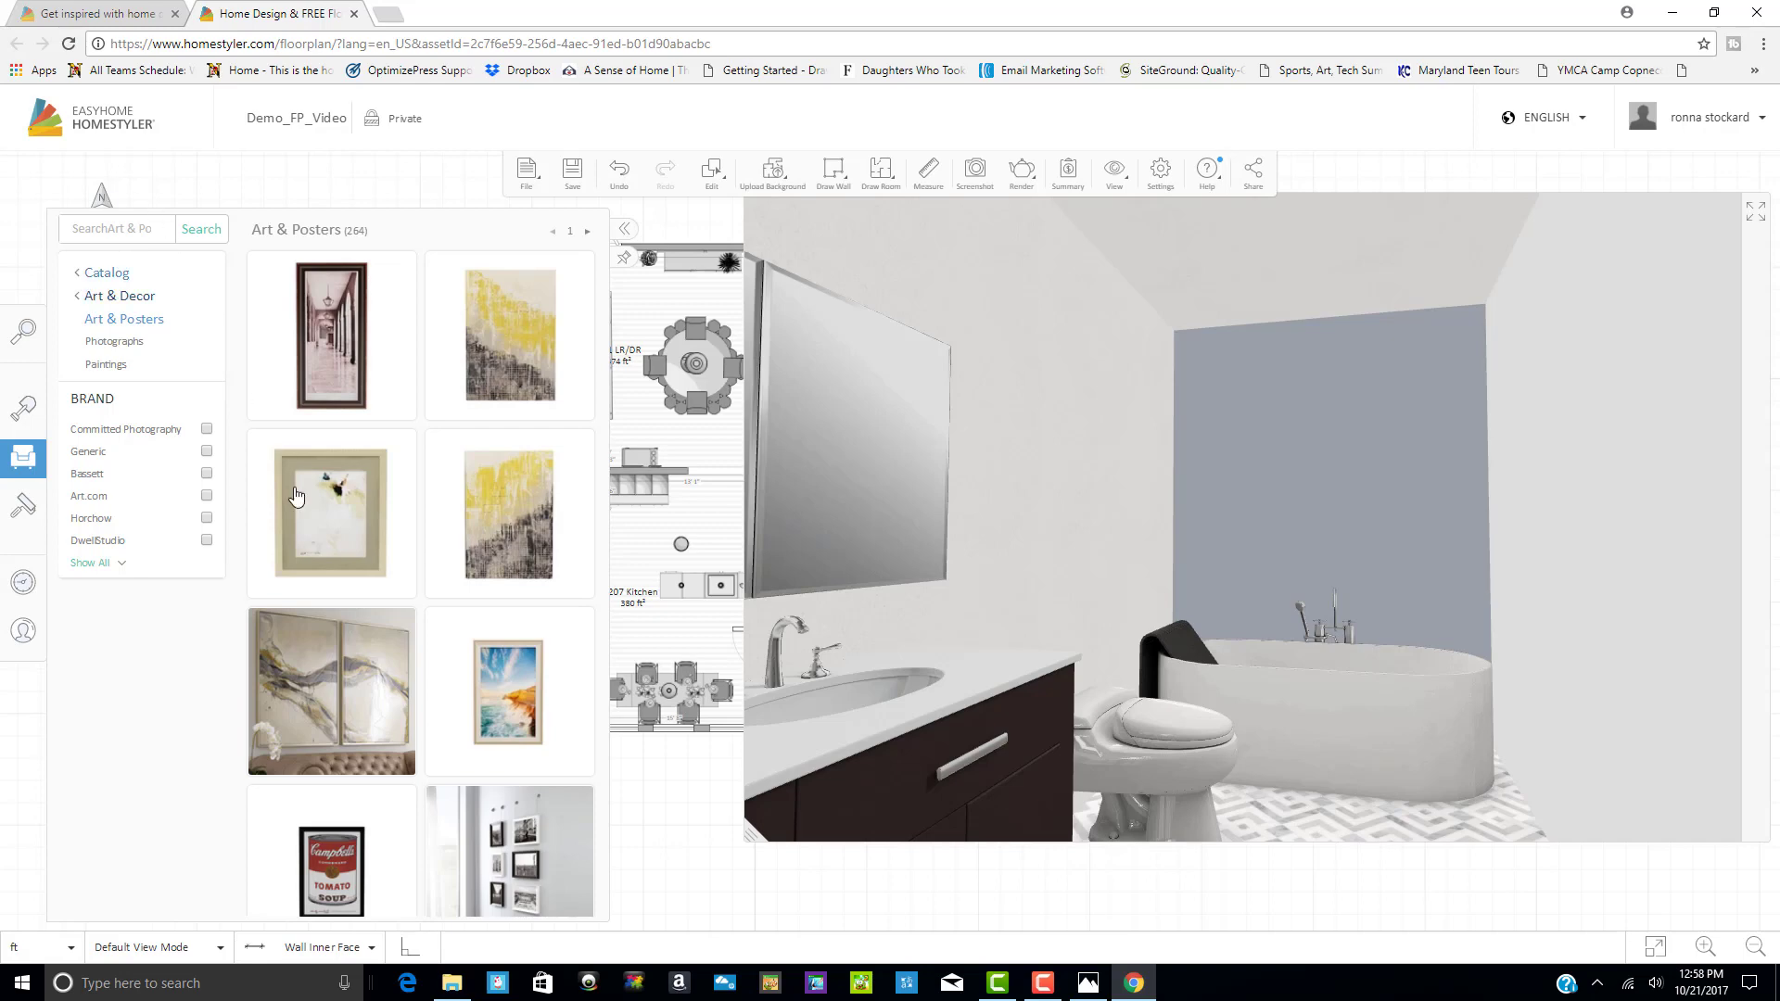
# Browse the Art & Posters items and search them for "arch way"
pyautogui.scroll(-8, 455, 615)
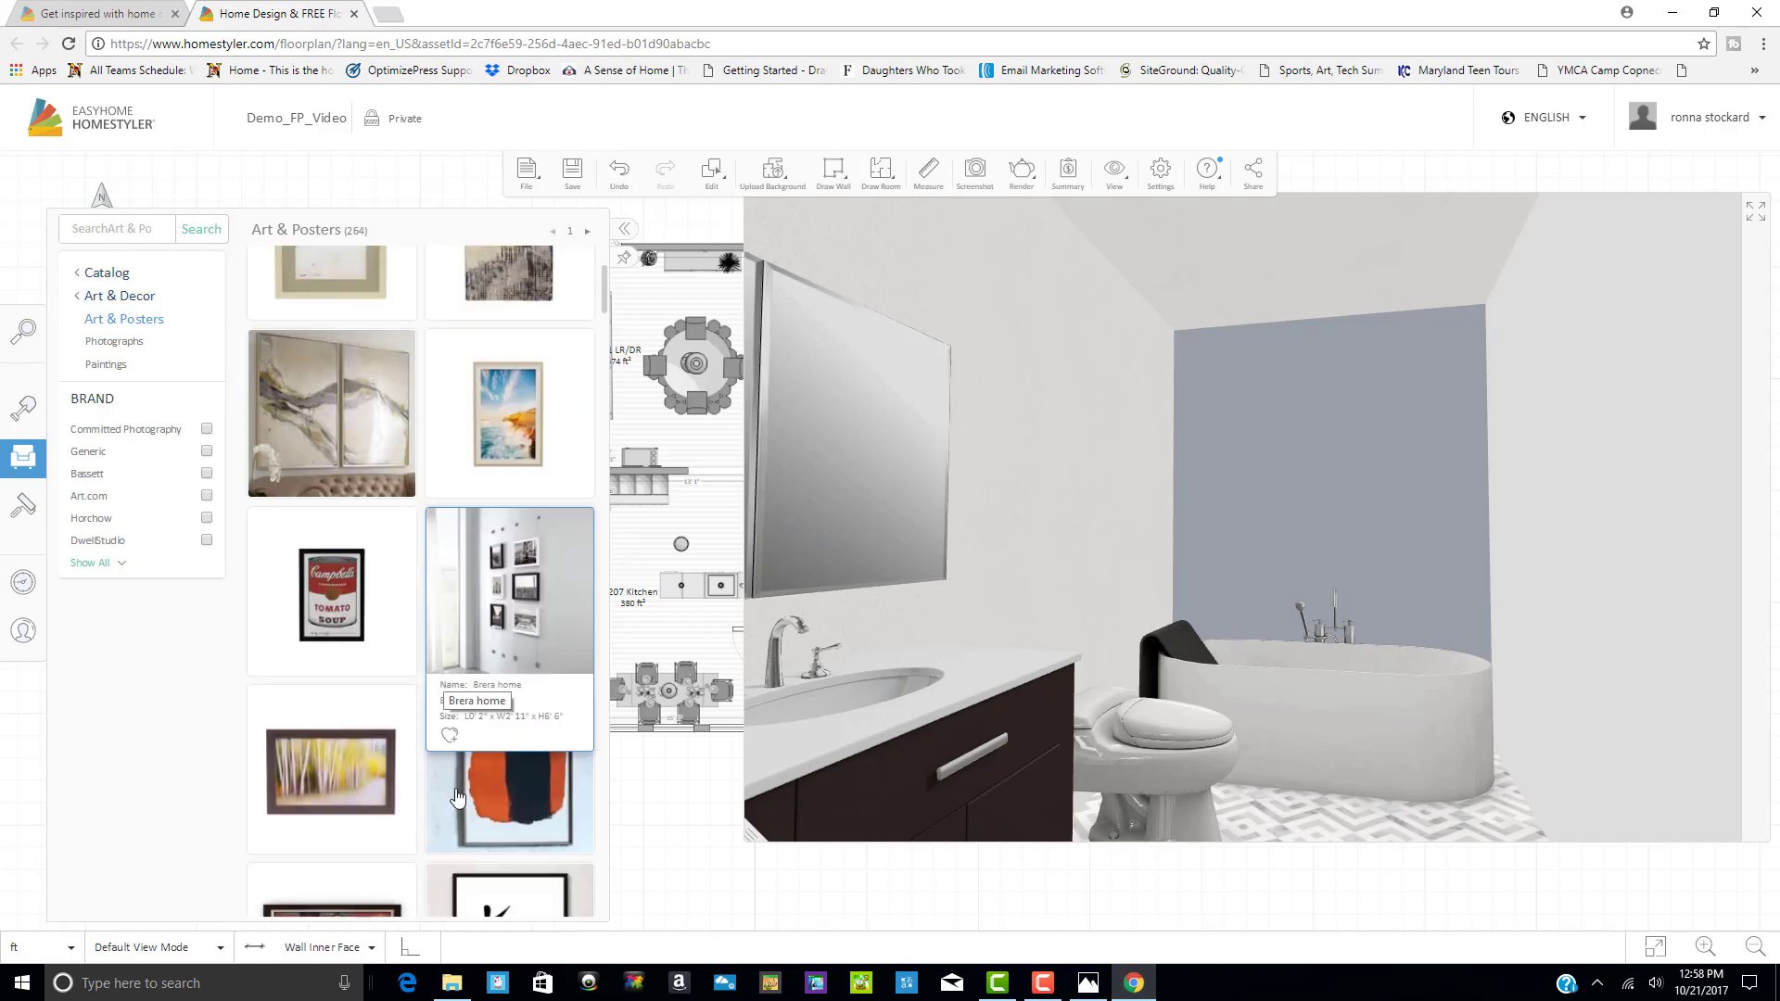
pyautogui.scroll(-10, 408, 732)
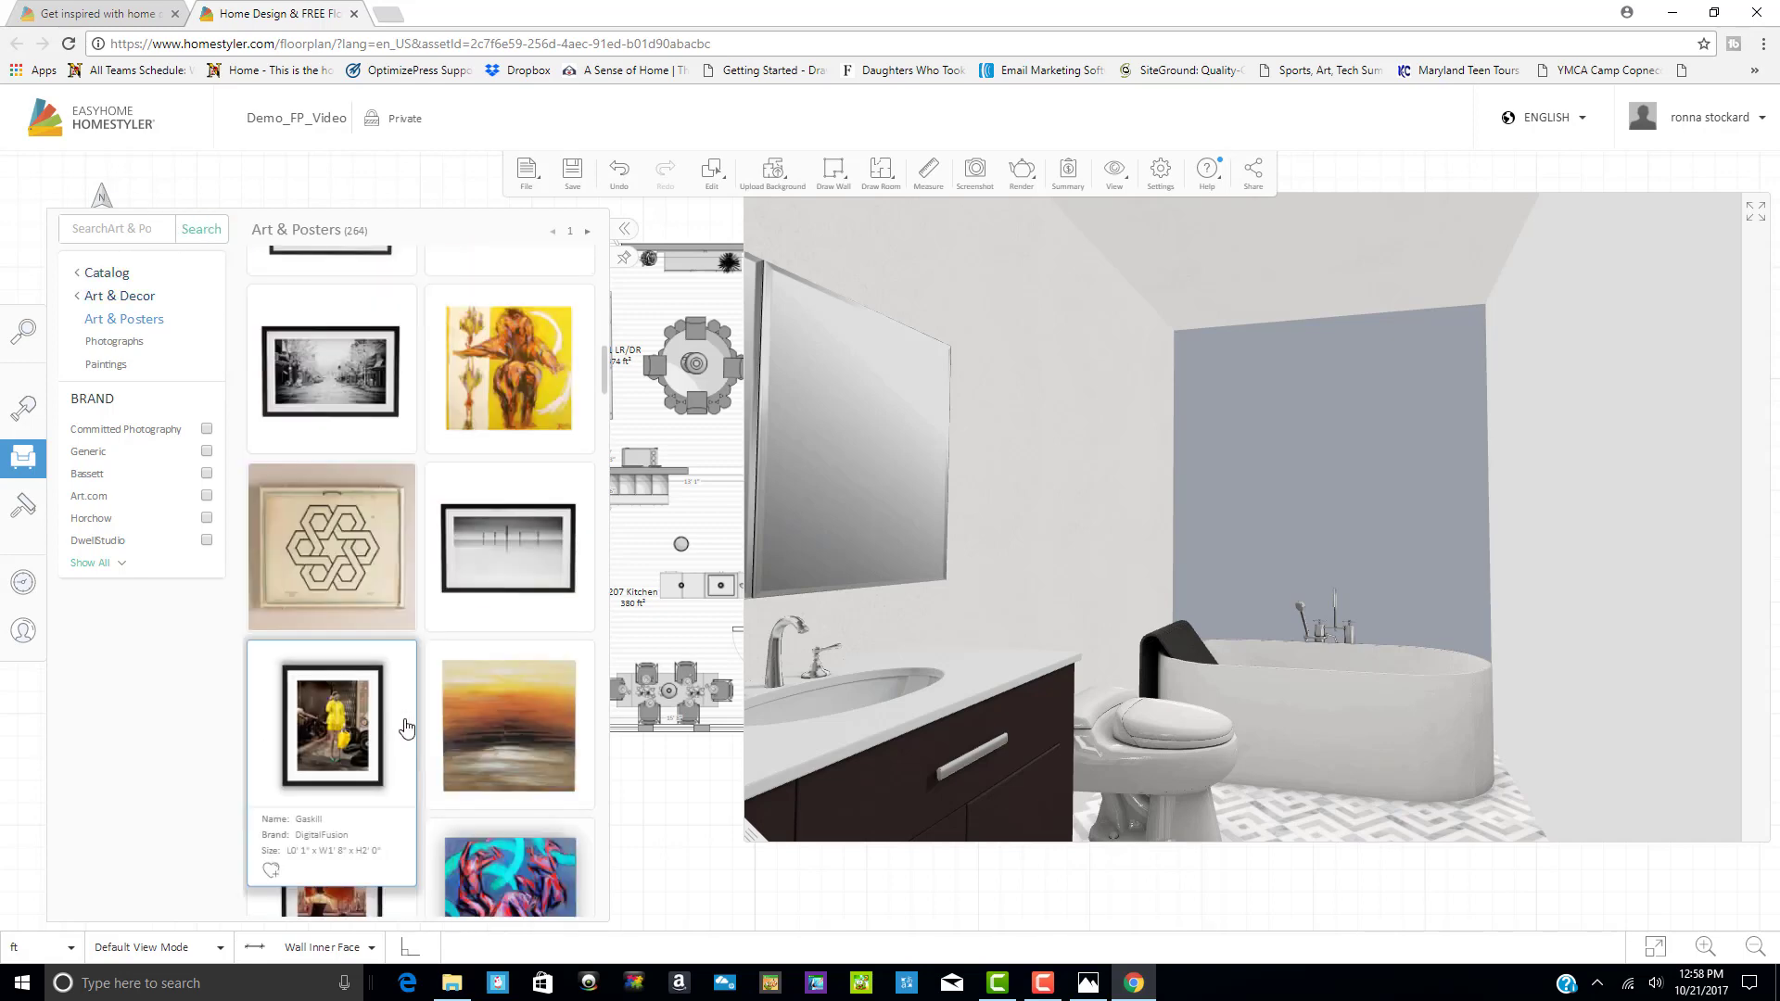
pyautogui.click(99, 225)
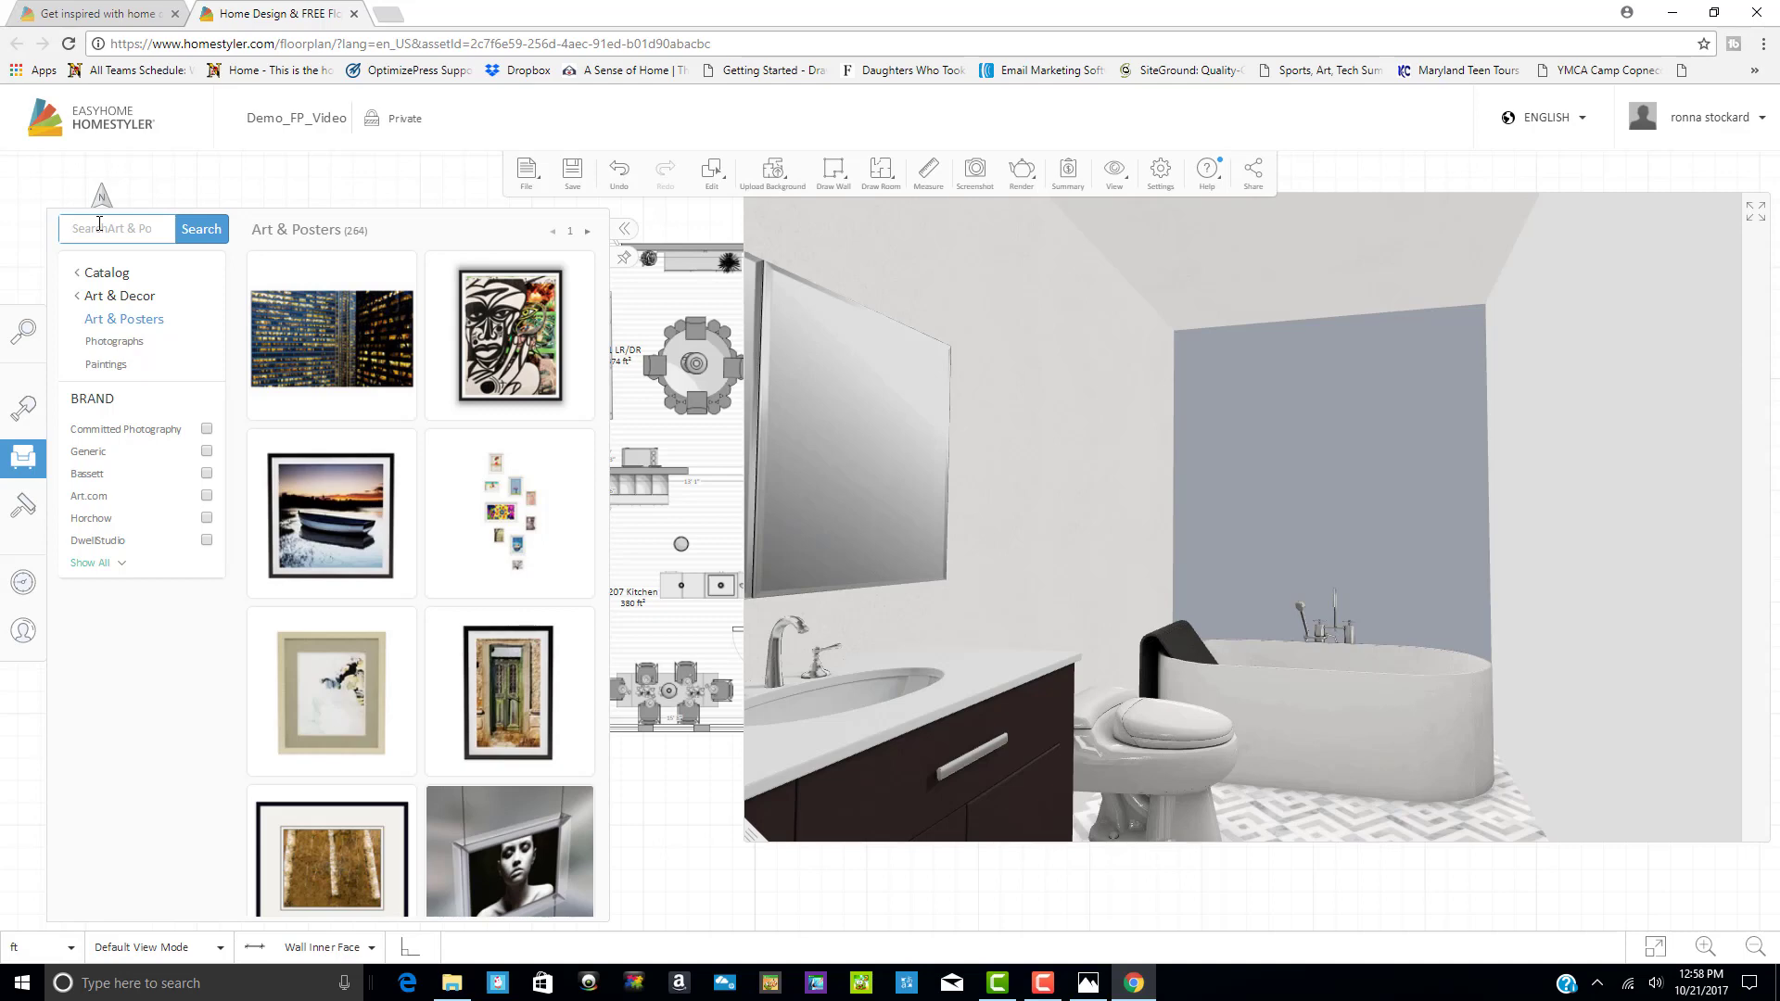
pyautogui.write('arch way')
pyautogui.press('Return')
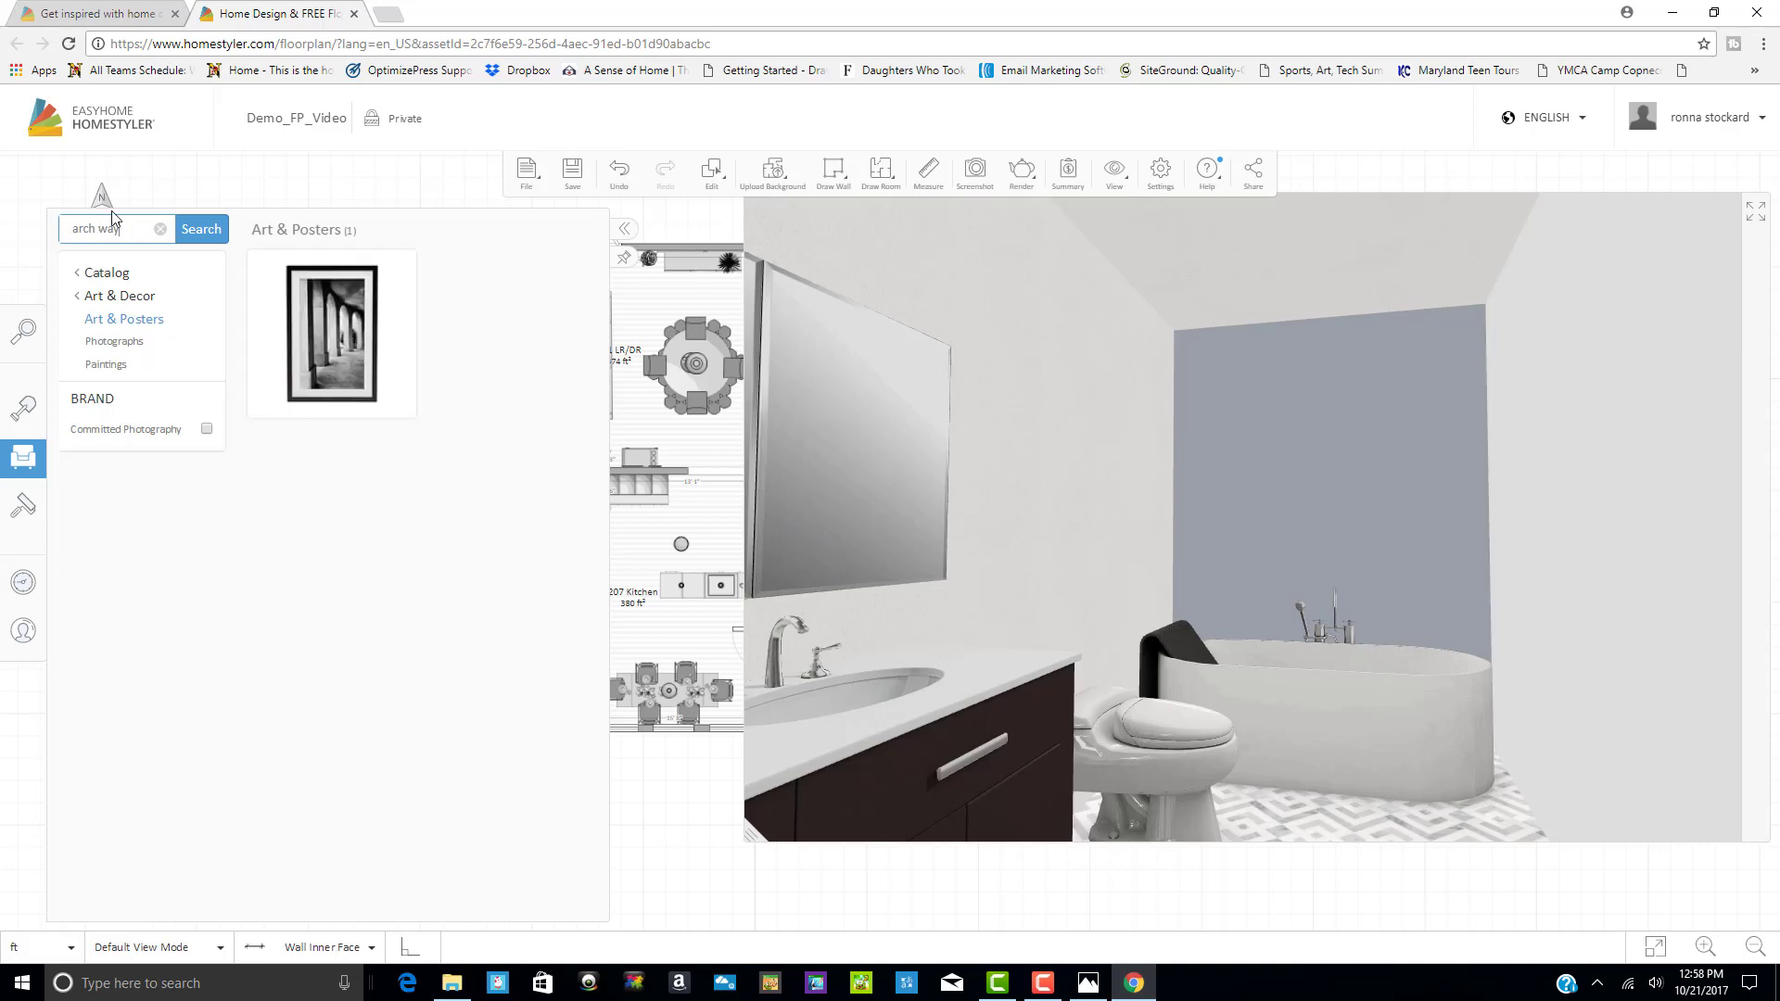
# Place the Arch Way framed photograph on the 202 Hall BR wall above the toilet and clear the selection
pyautogui.moveTo(337, 350)
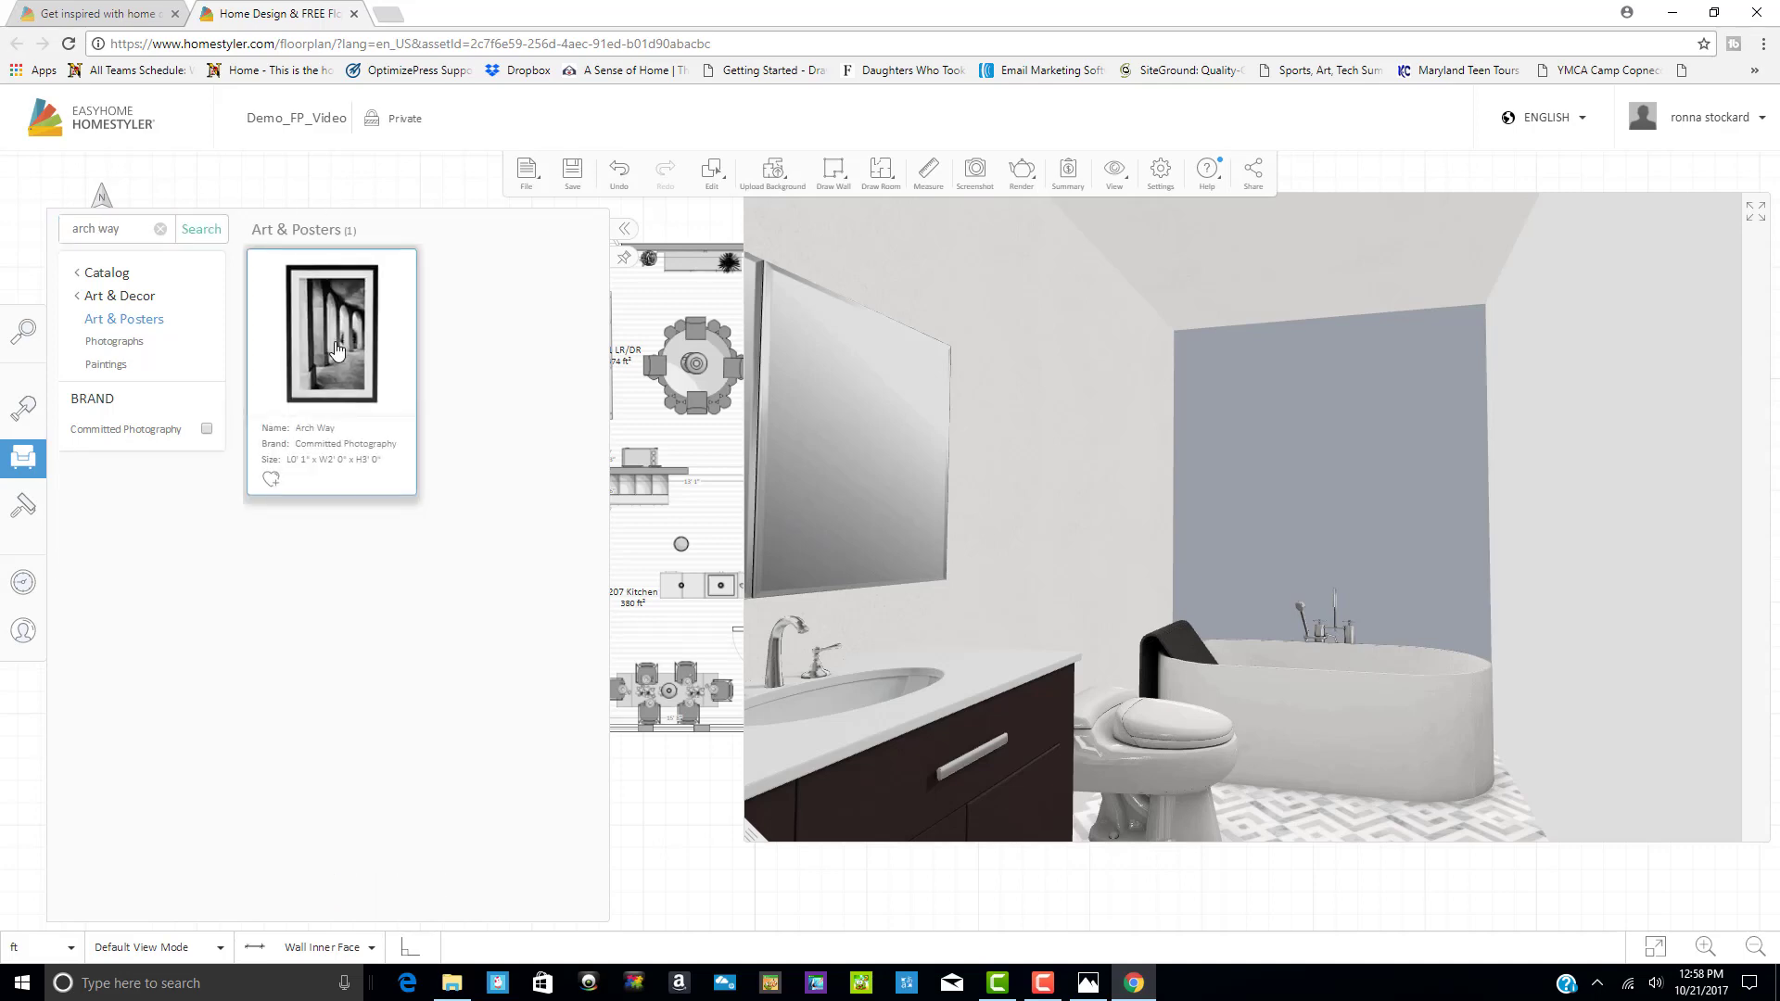
pyautogui.click(337, 349)
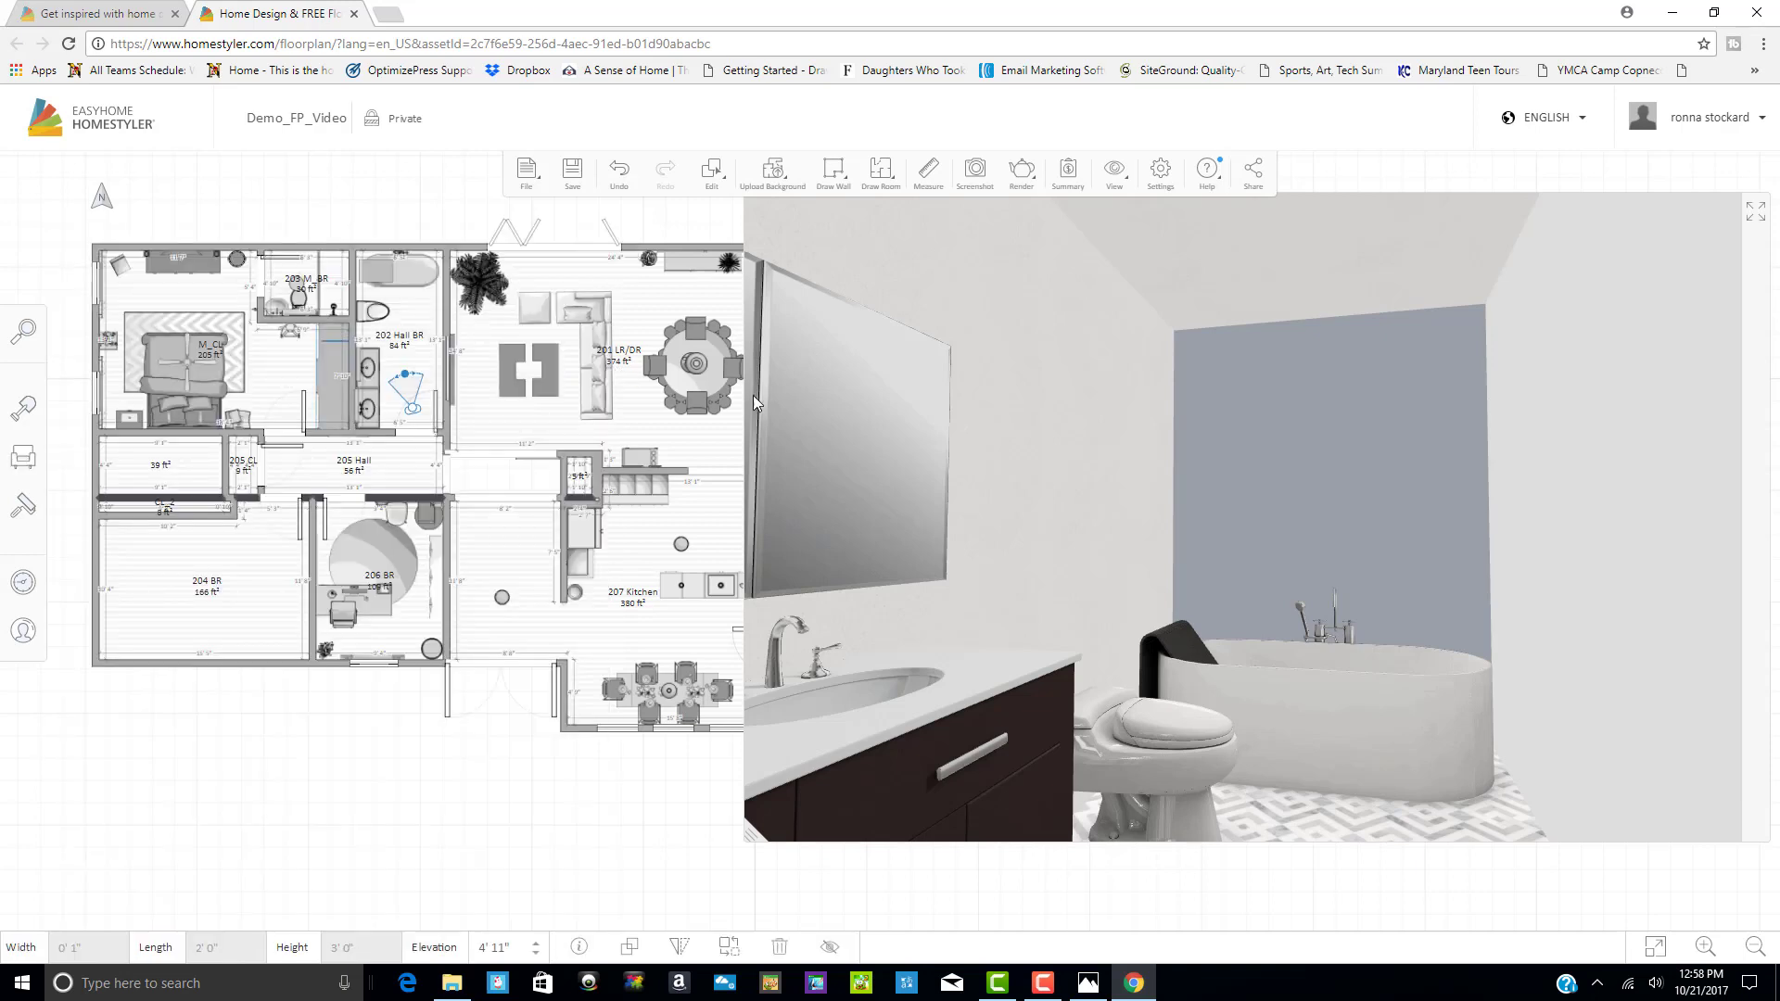
pyautogui.click(332, 371)
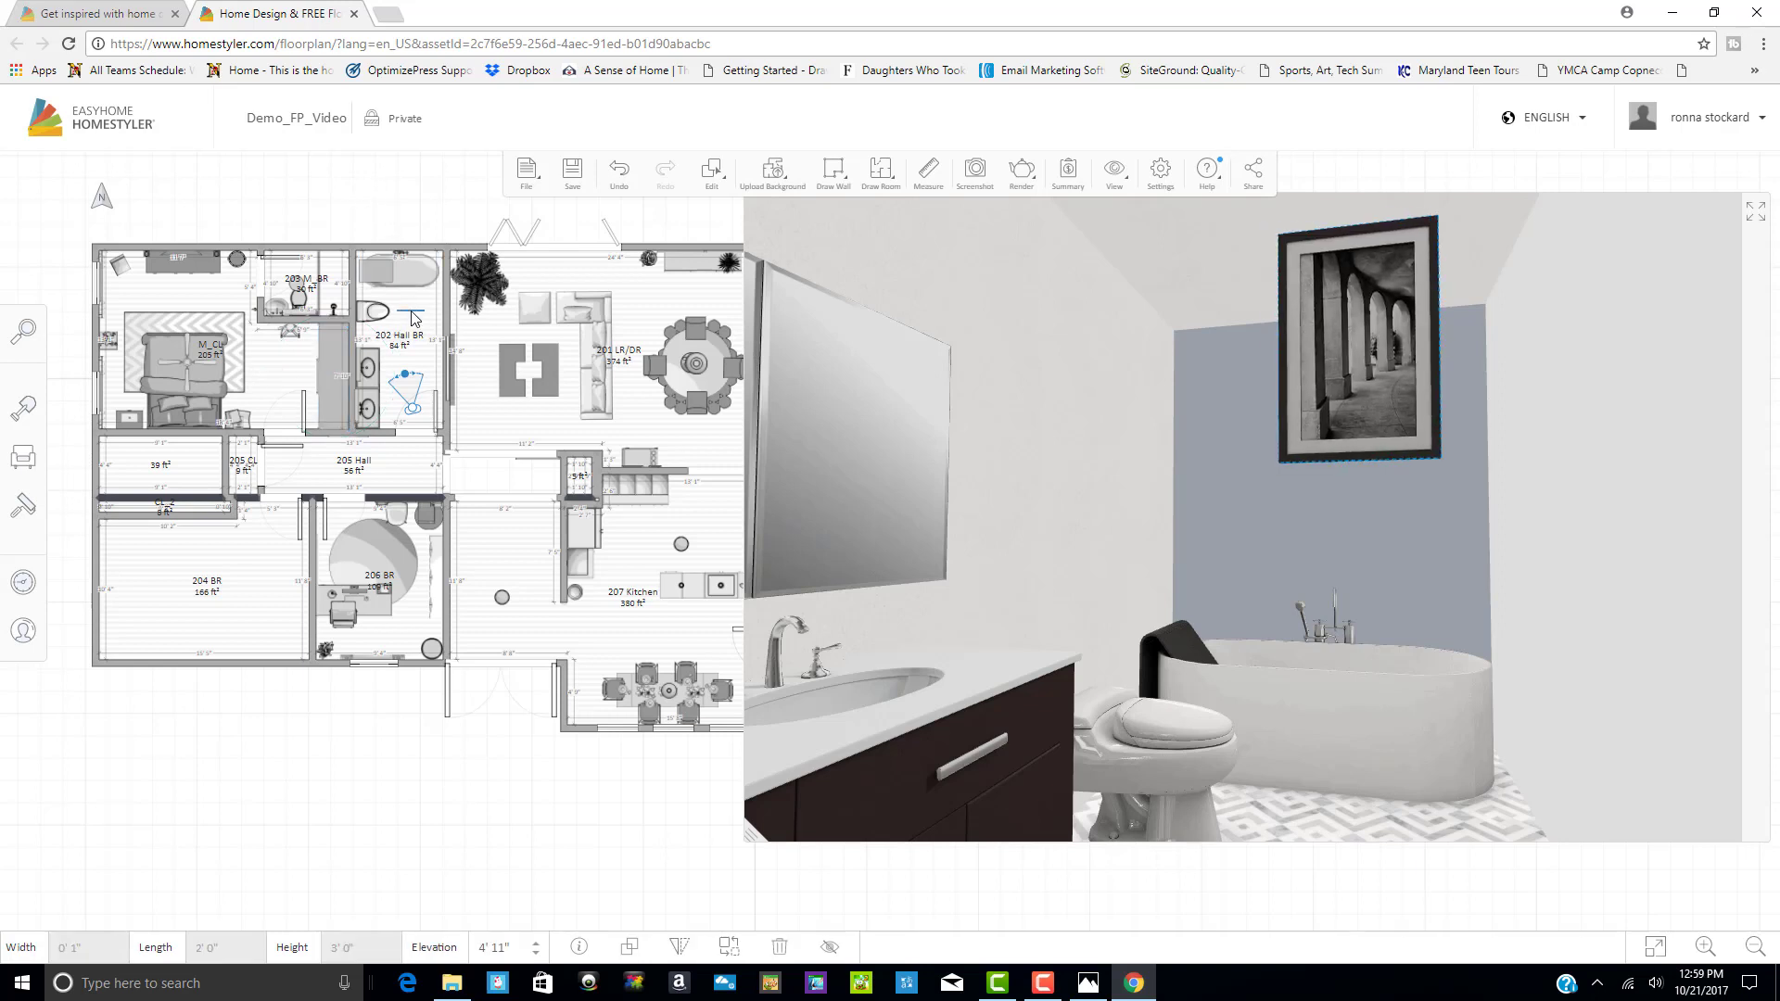
pyautogui.moveTo(412, 318); pyautogui.dragTo(355, 311)
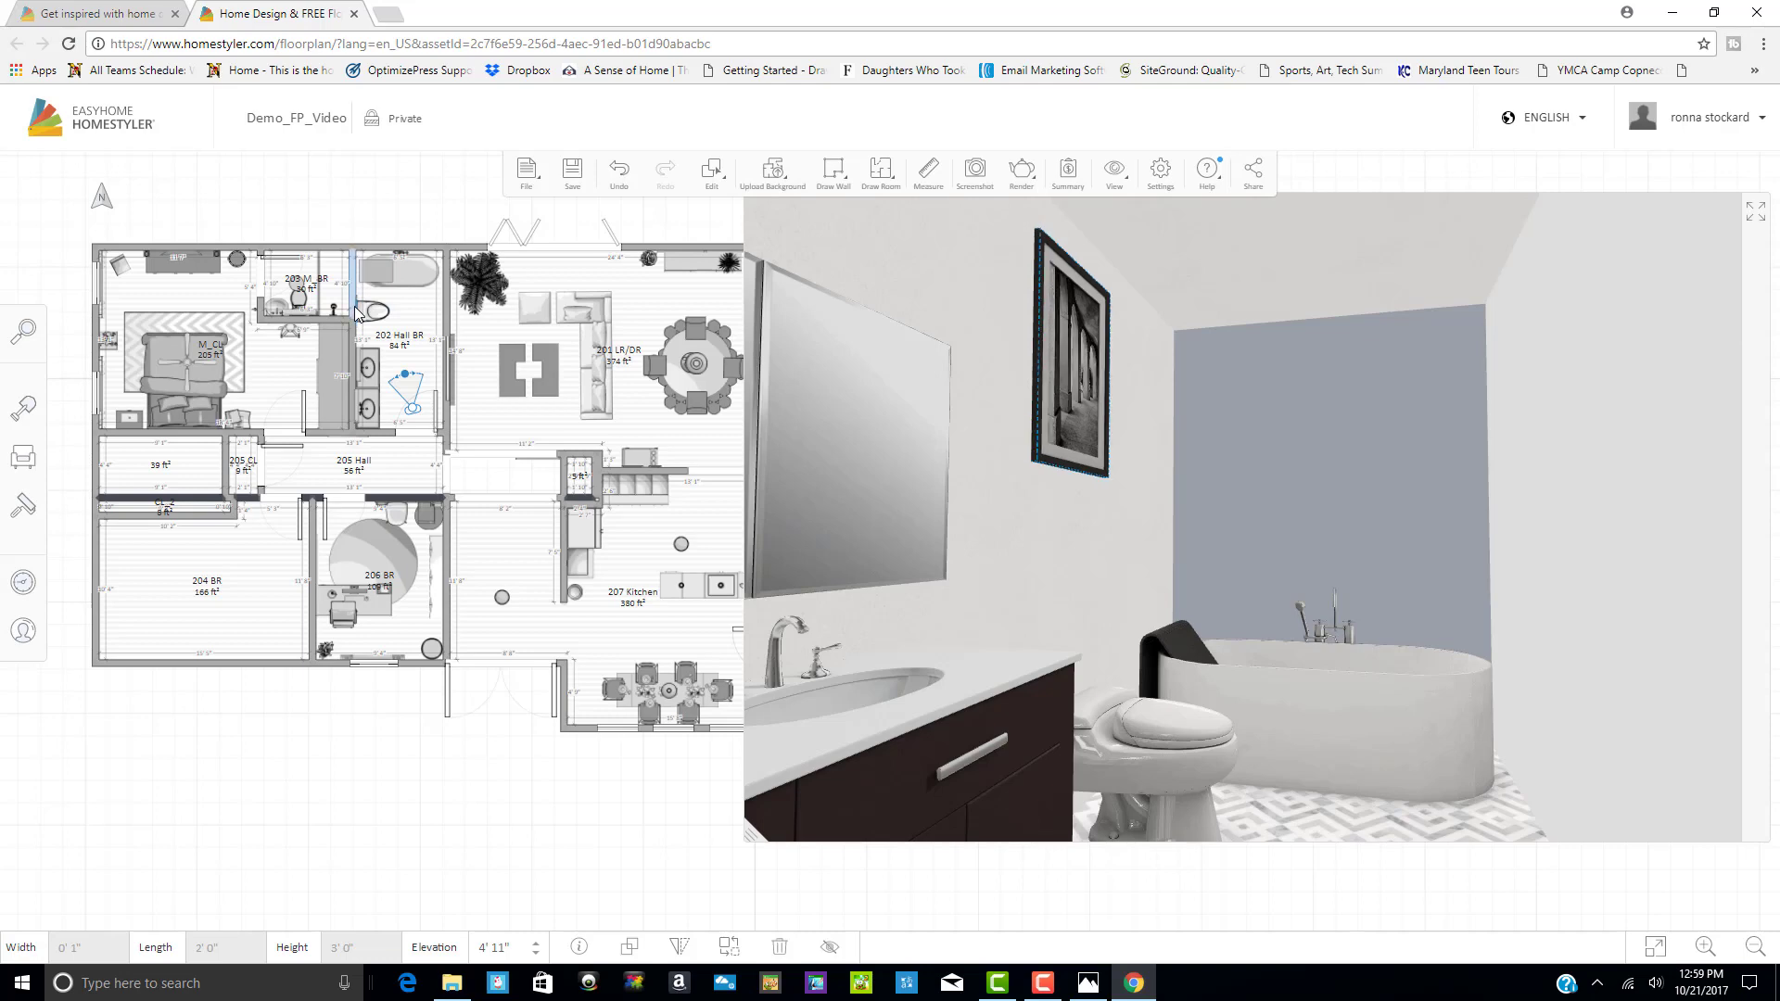
pyautogui.click(355, 311)
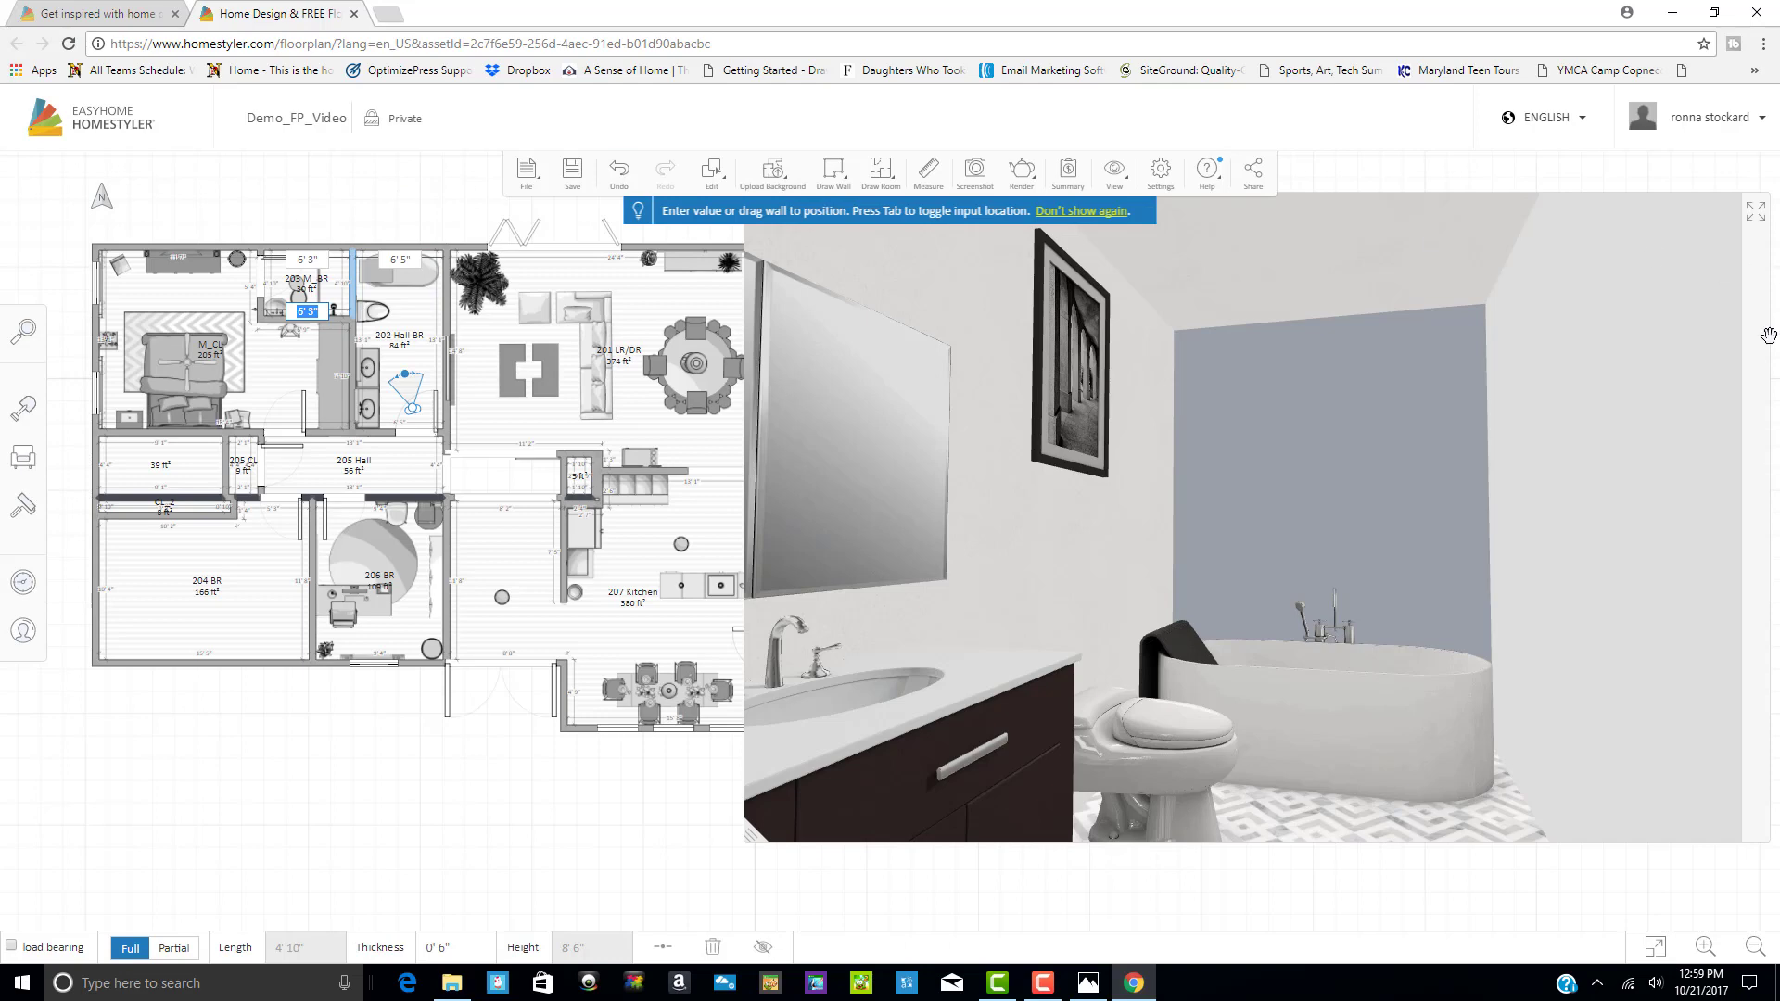
pyautogui.click(523, 759)
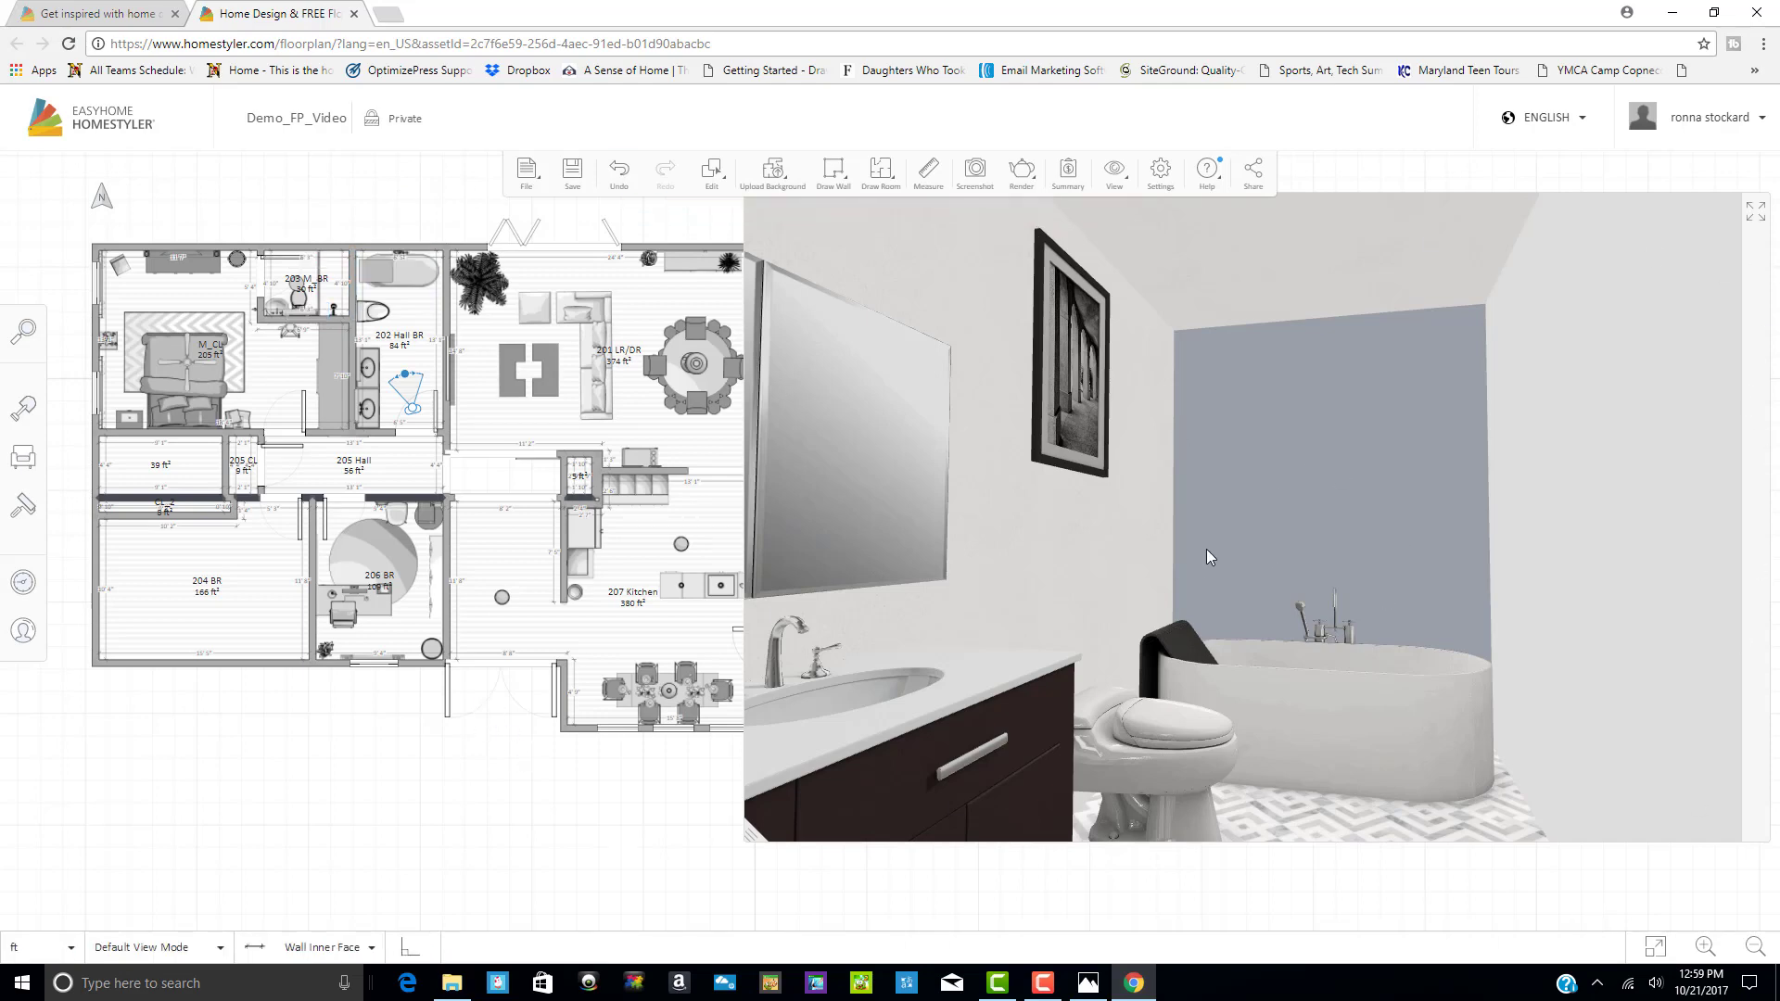
# View the toilet wall from the front in full-size 3D and lower the Arch Way picture to an elevation of 2' 11"
pyautogui.click(1756, 215)
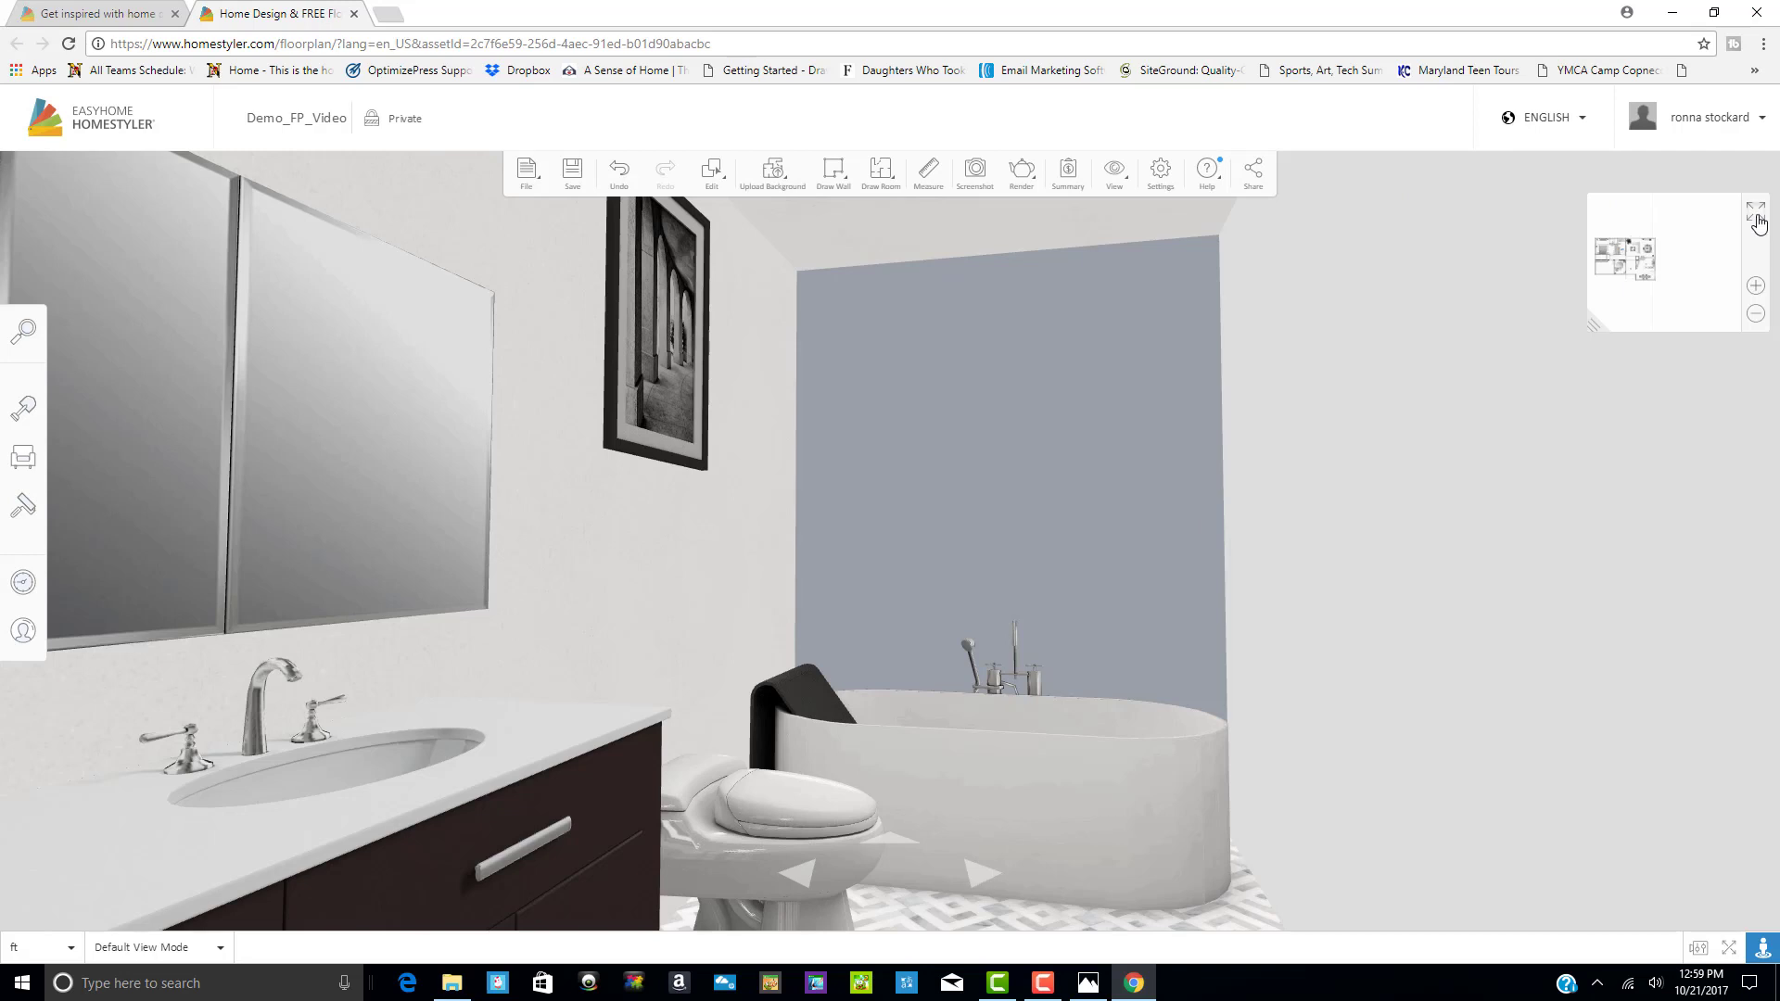
pyautogui.click(1756, 215)
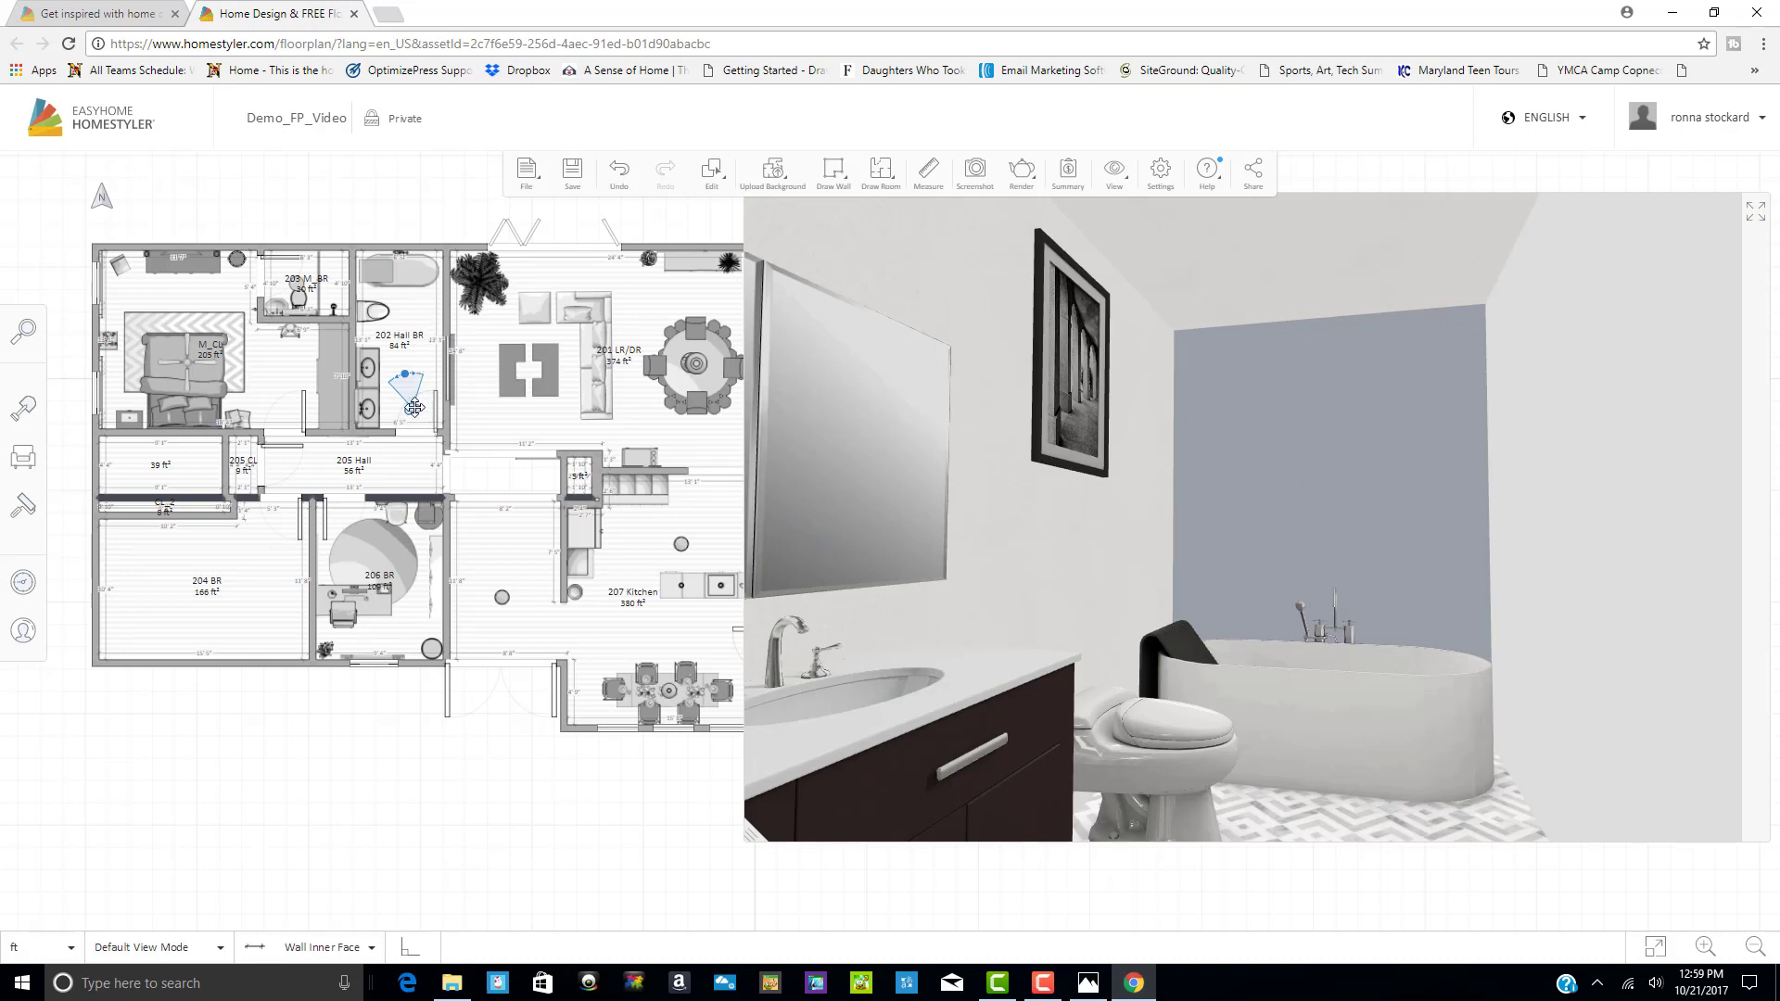
pyautogui.moveTo(415, 401); pyautogui.dragTo(406, 316)
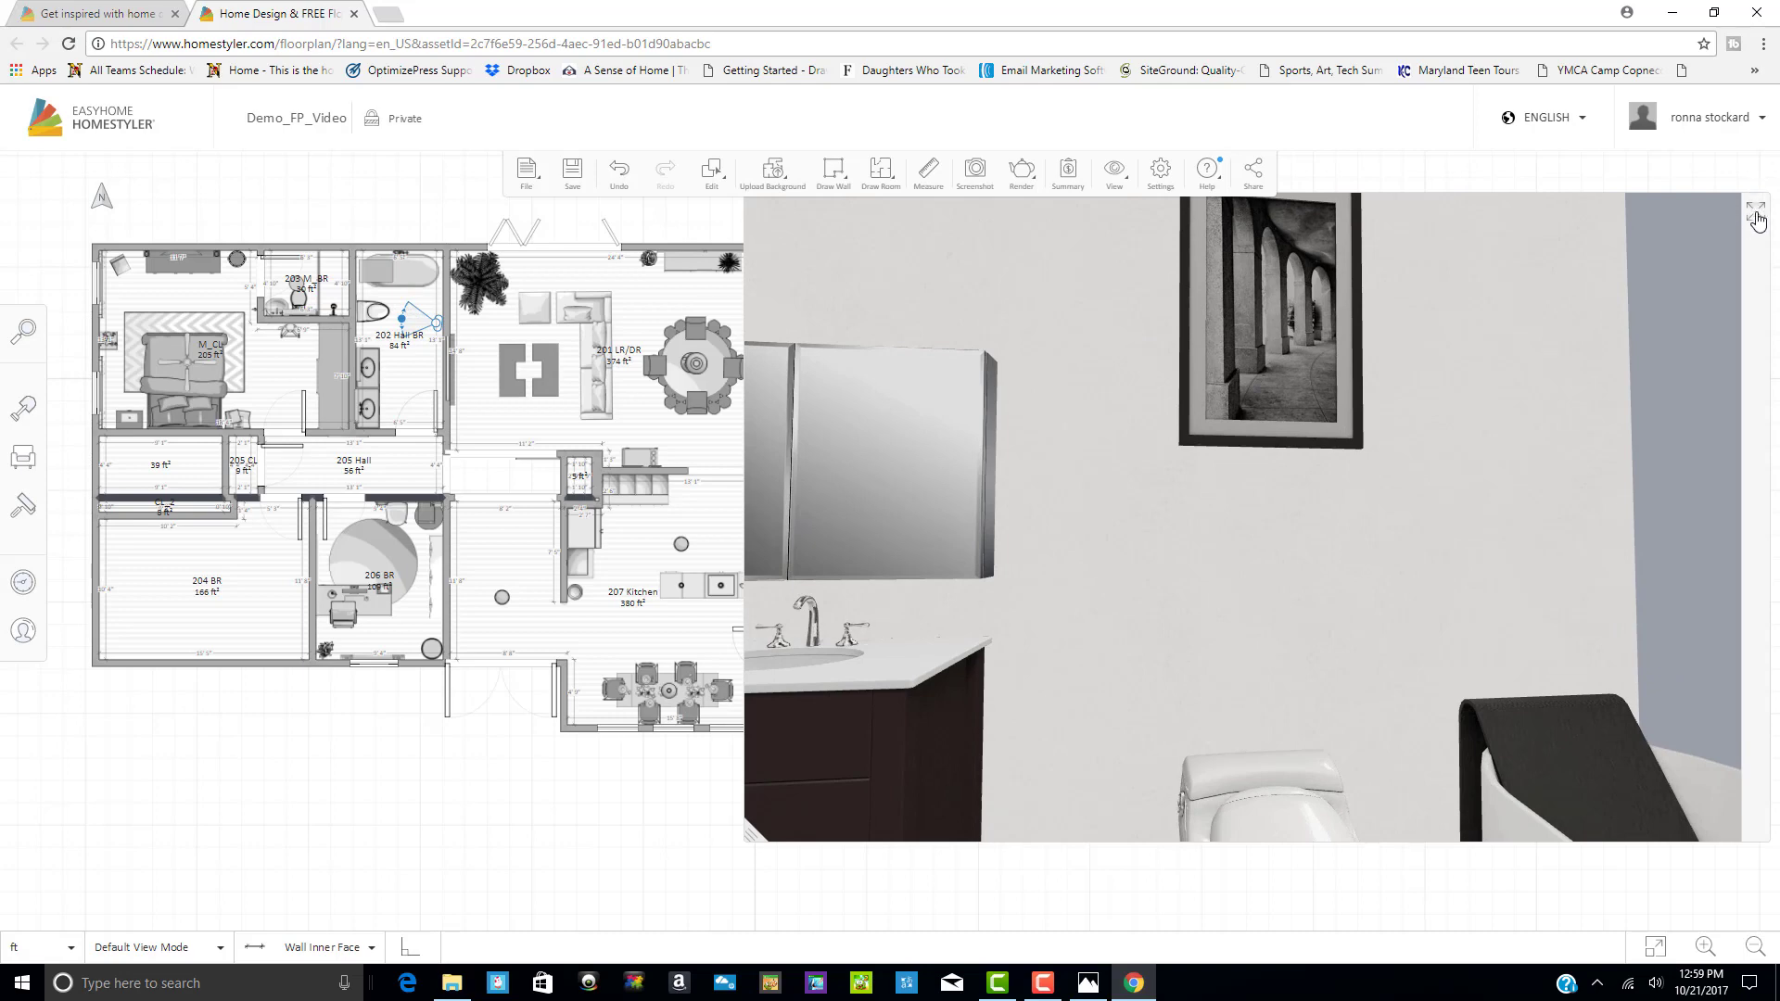
pyautogui.click(1755, 217)
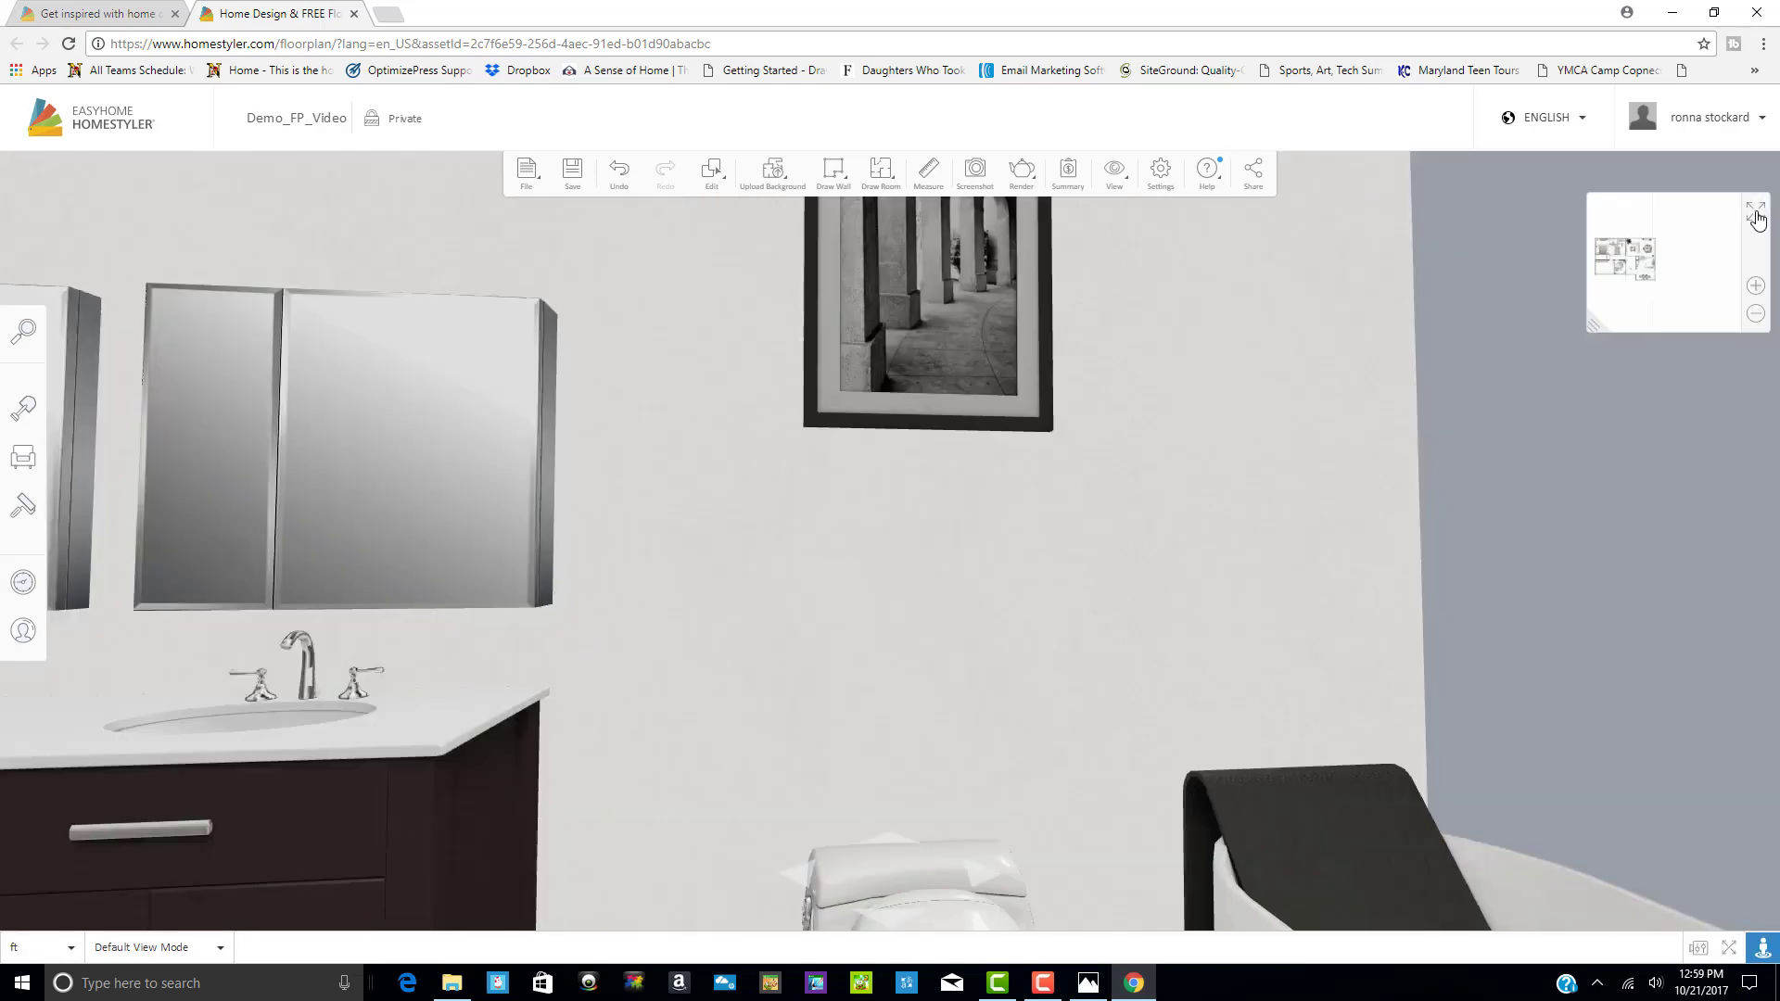
pyautogui.click(981, 403)
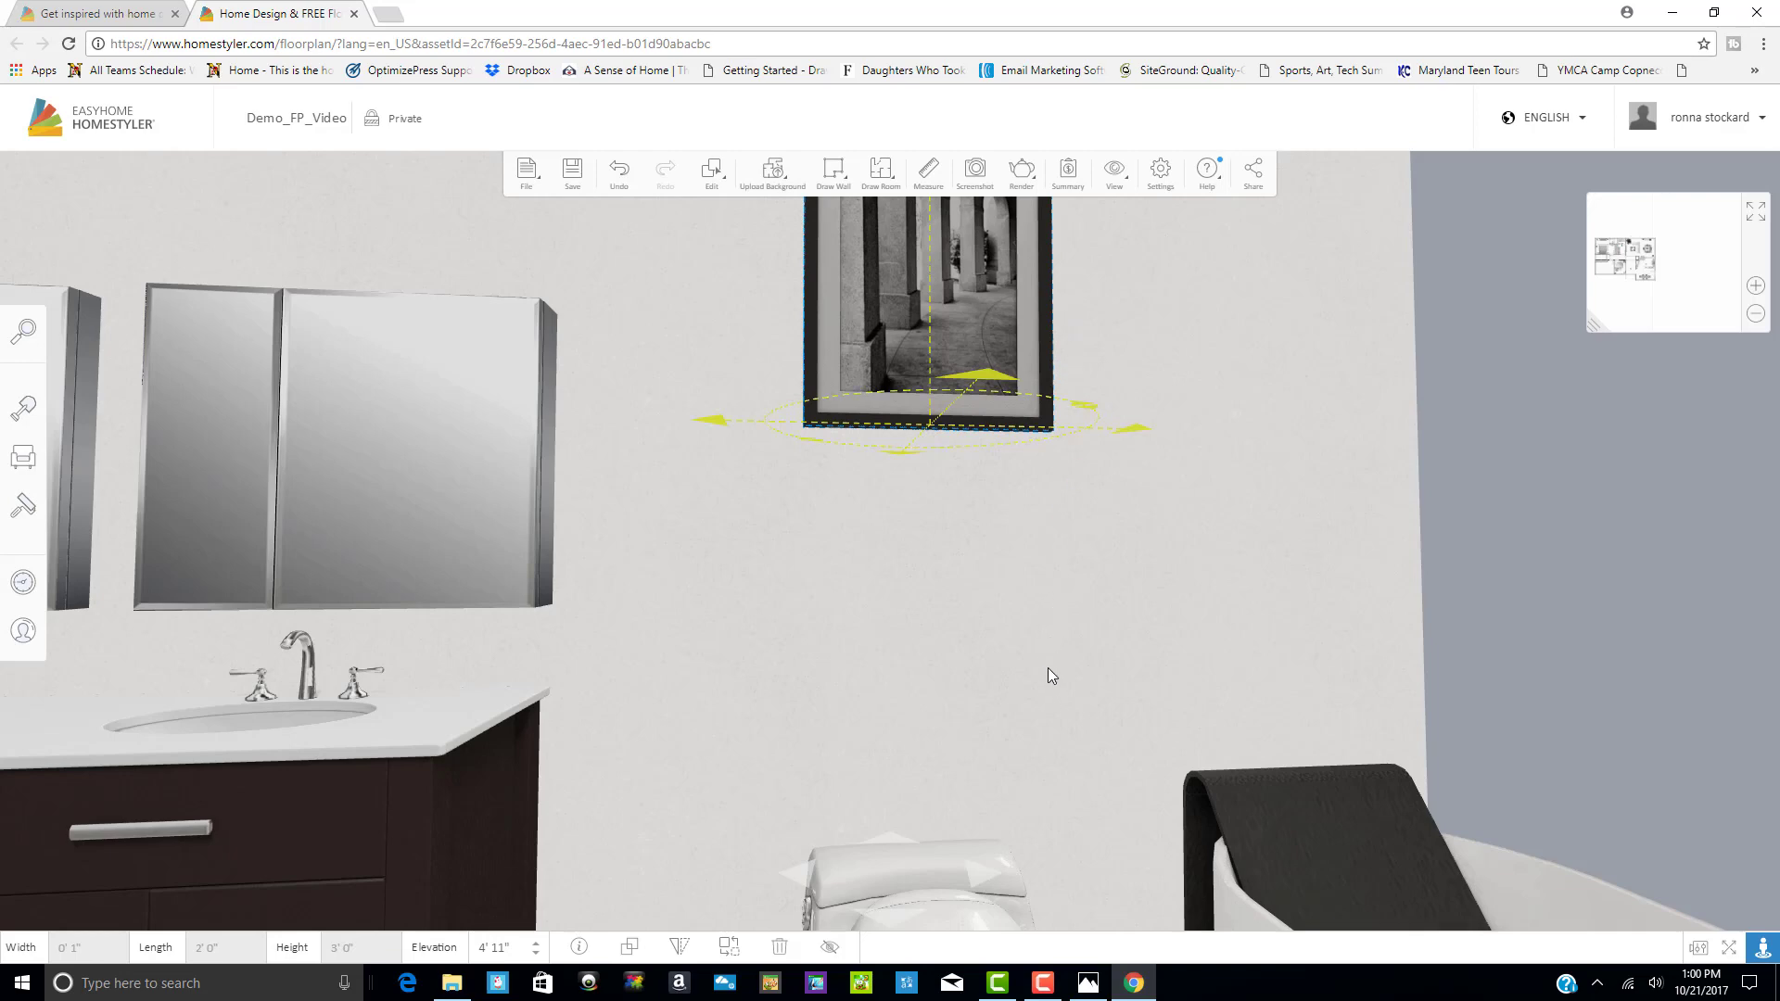
pyautogui.moveTo(1047, 720); pyautogui.dragTo(1046, 760)
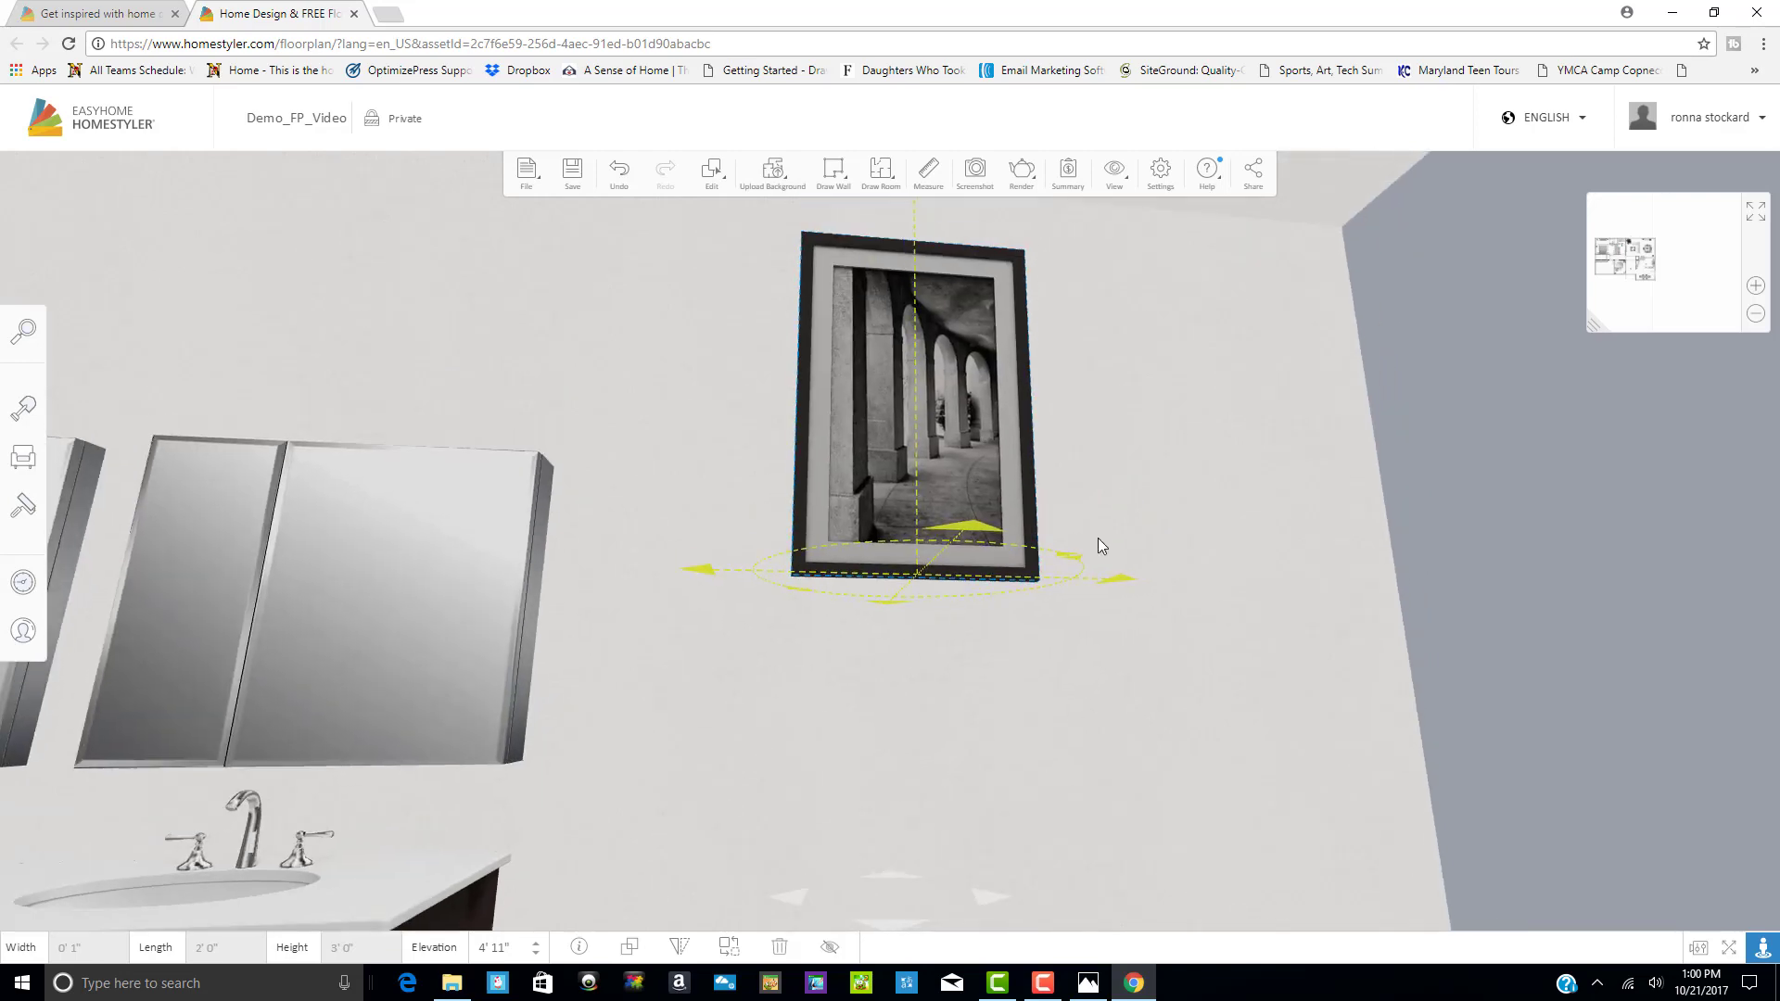
pyautogui.scroll(1, 1100, 375)
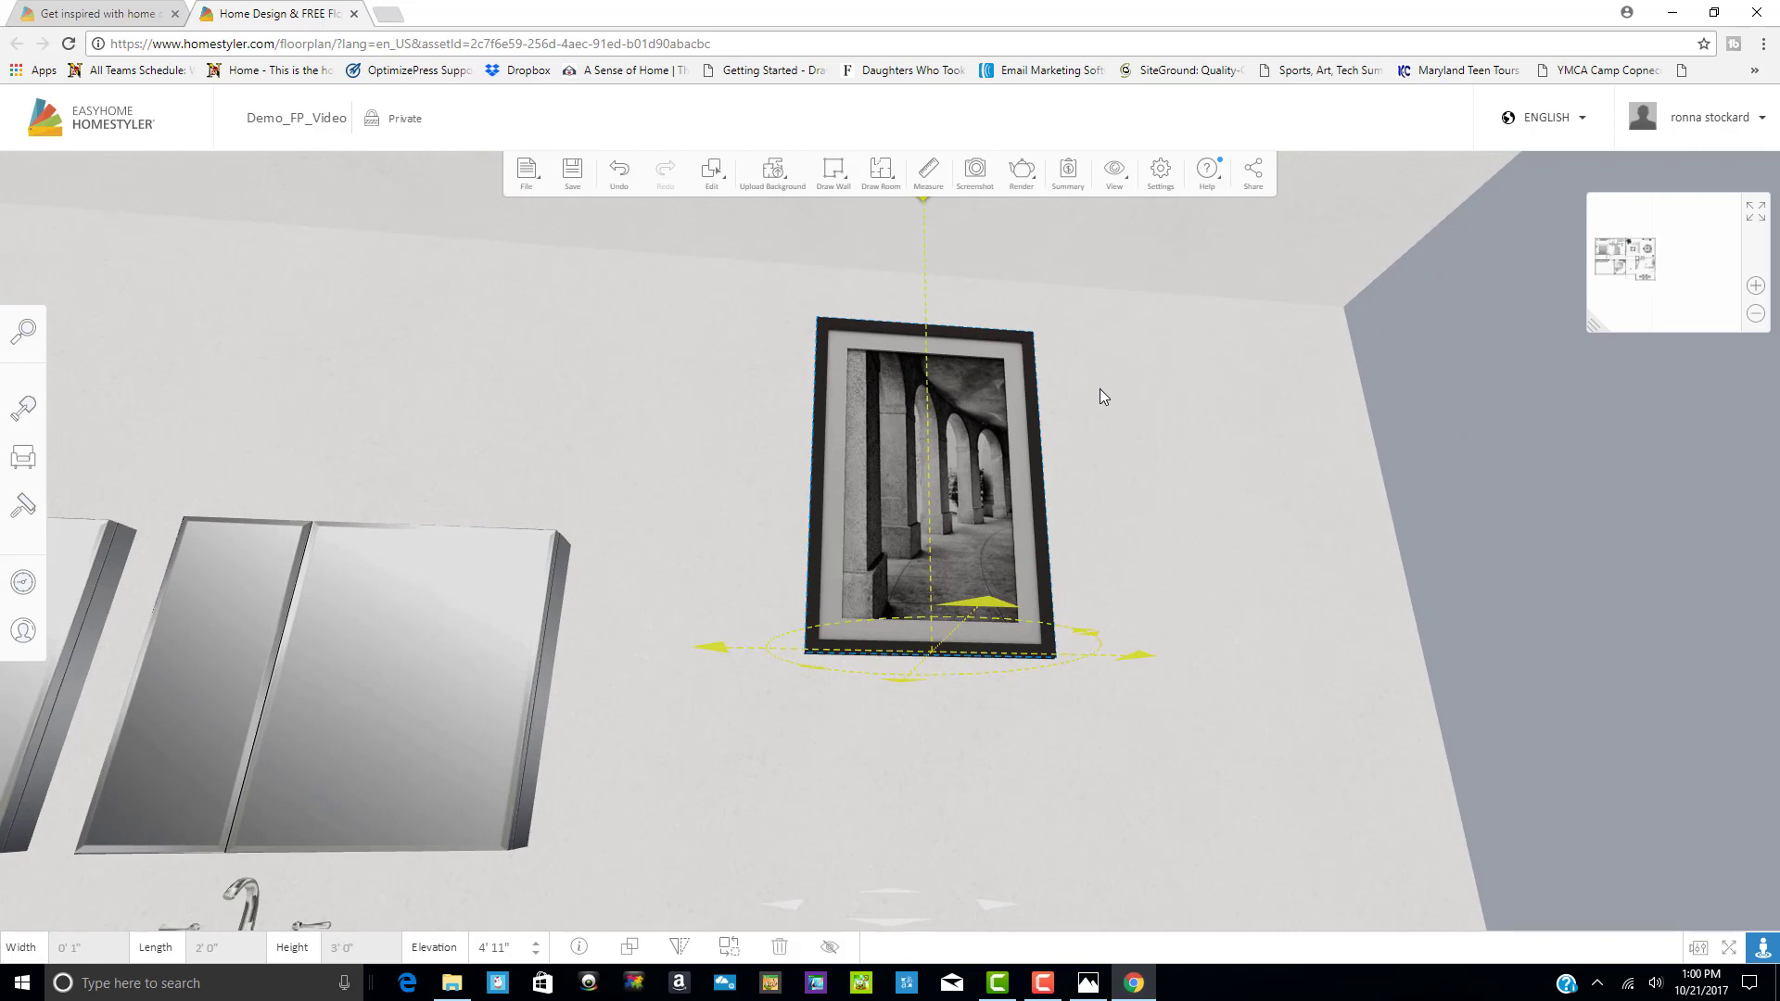
pyautogui.scroll(2, 1100, 387)
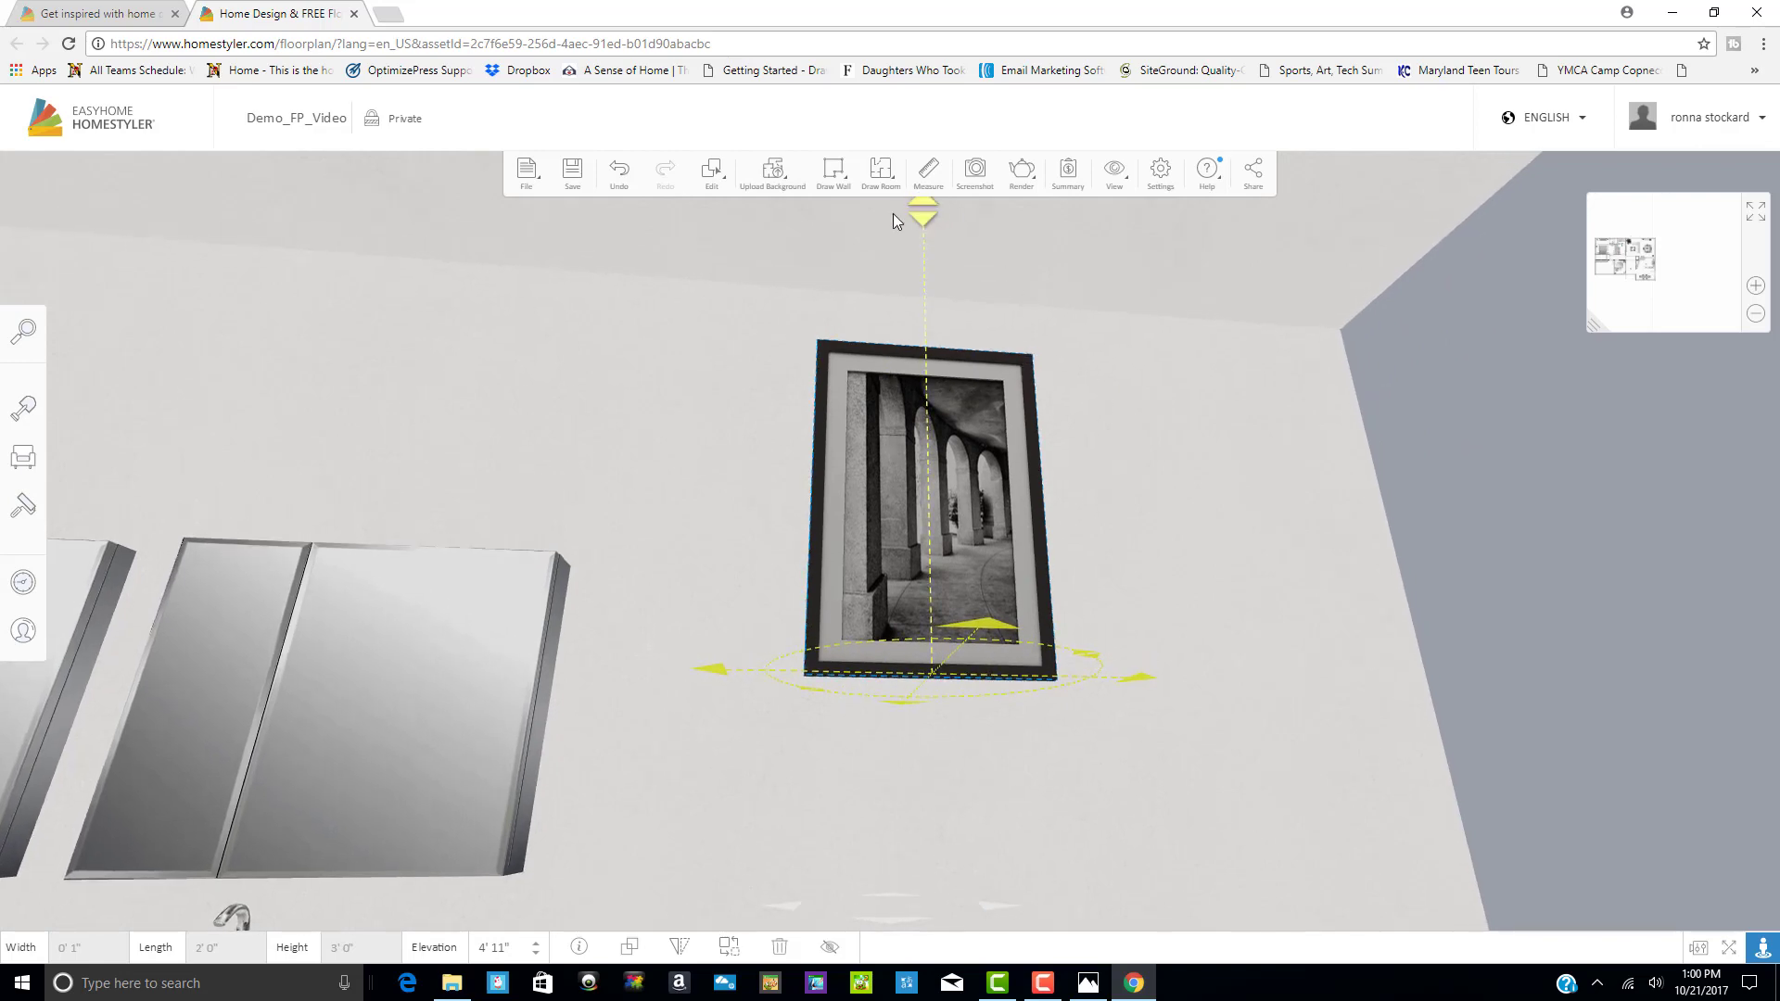
pyautogui.moveTo(926, 256); pyautogui.dragTo(907, 387)
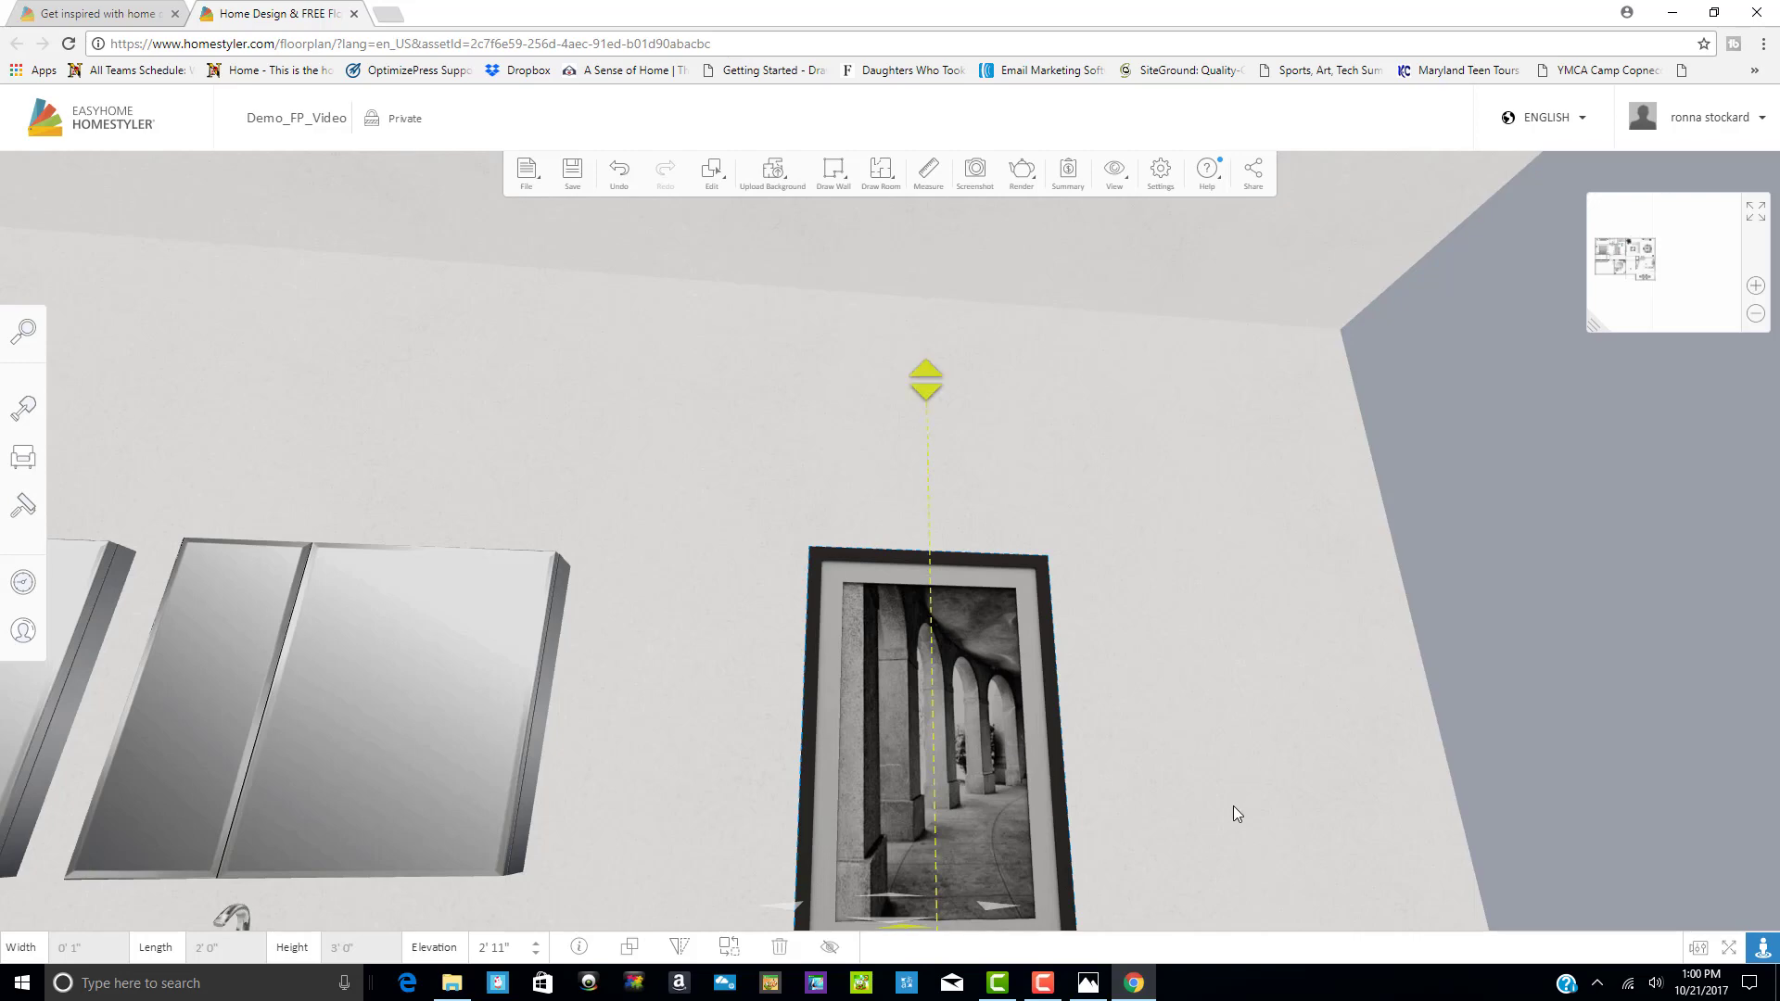
# Lower the Arch Way picture to an elevation of 2' 10" and aim the plan camera at the bare wall opposite the vanity
pyautogui.moveTo(1229, 683); pyautogui.dragTo(1224, 634)
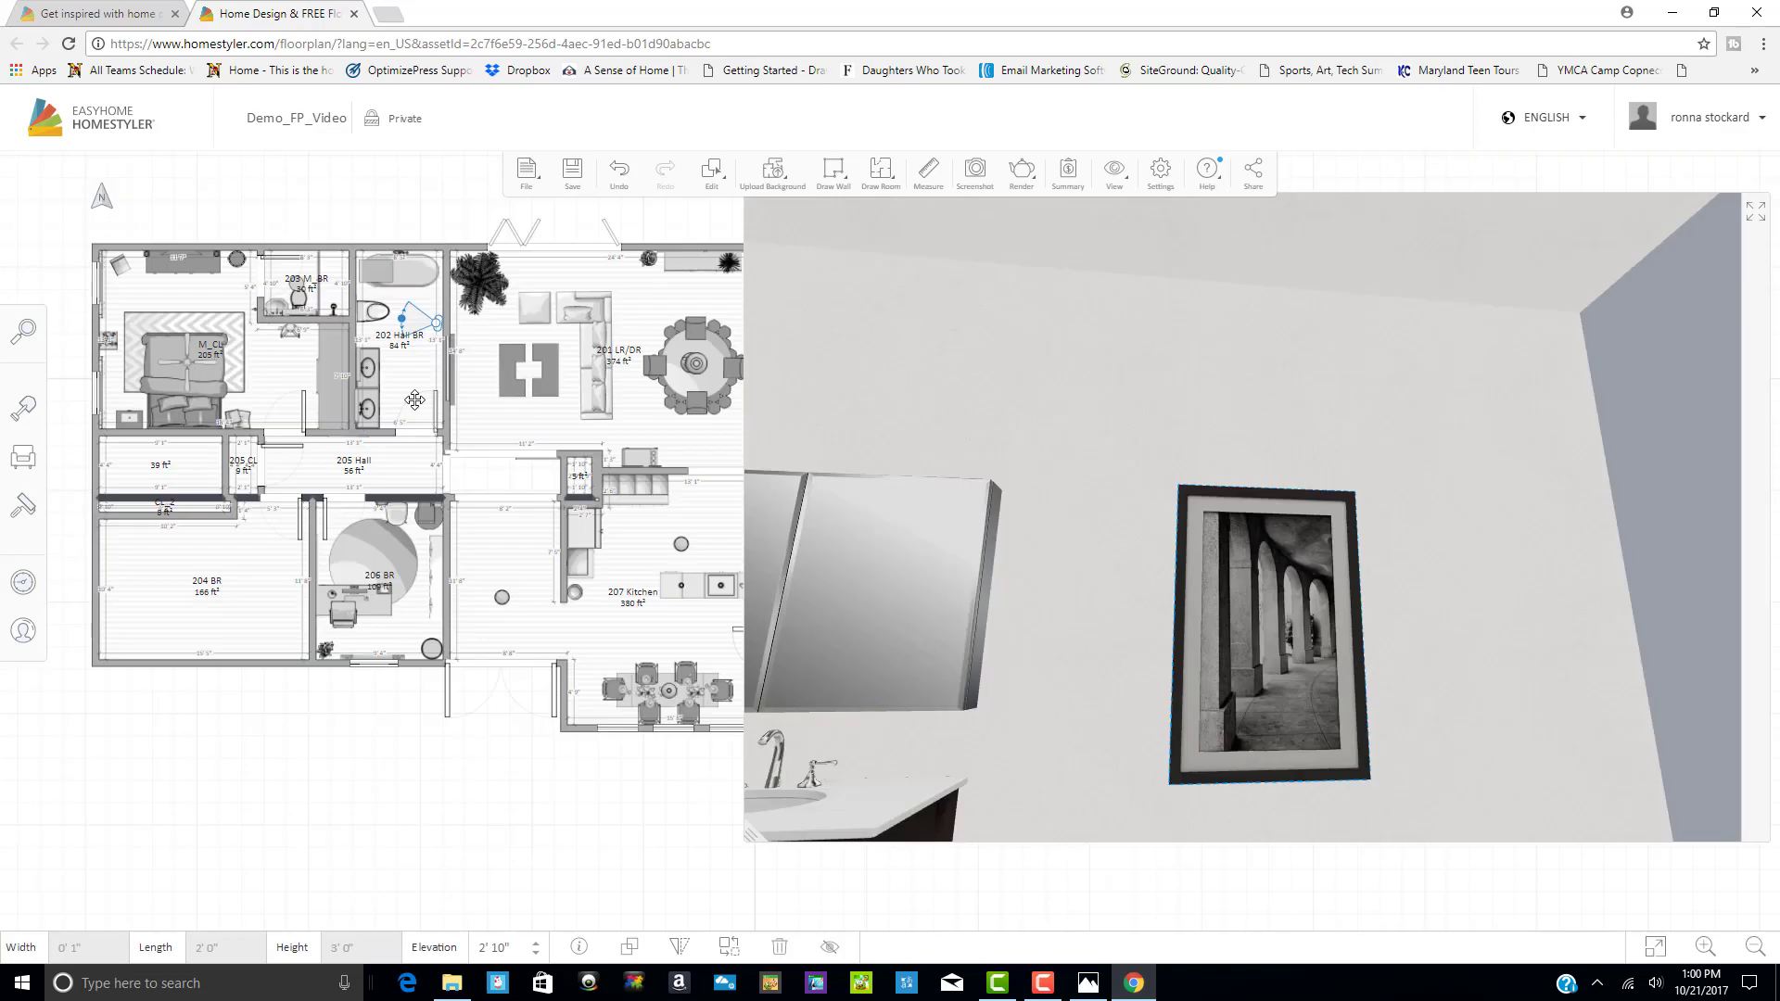
pyautogui.moveTo(414, 394); pyautogui.dragTo(387, 334)
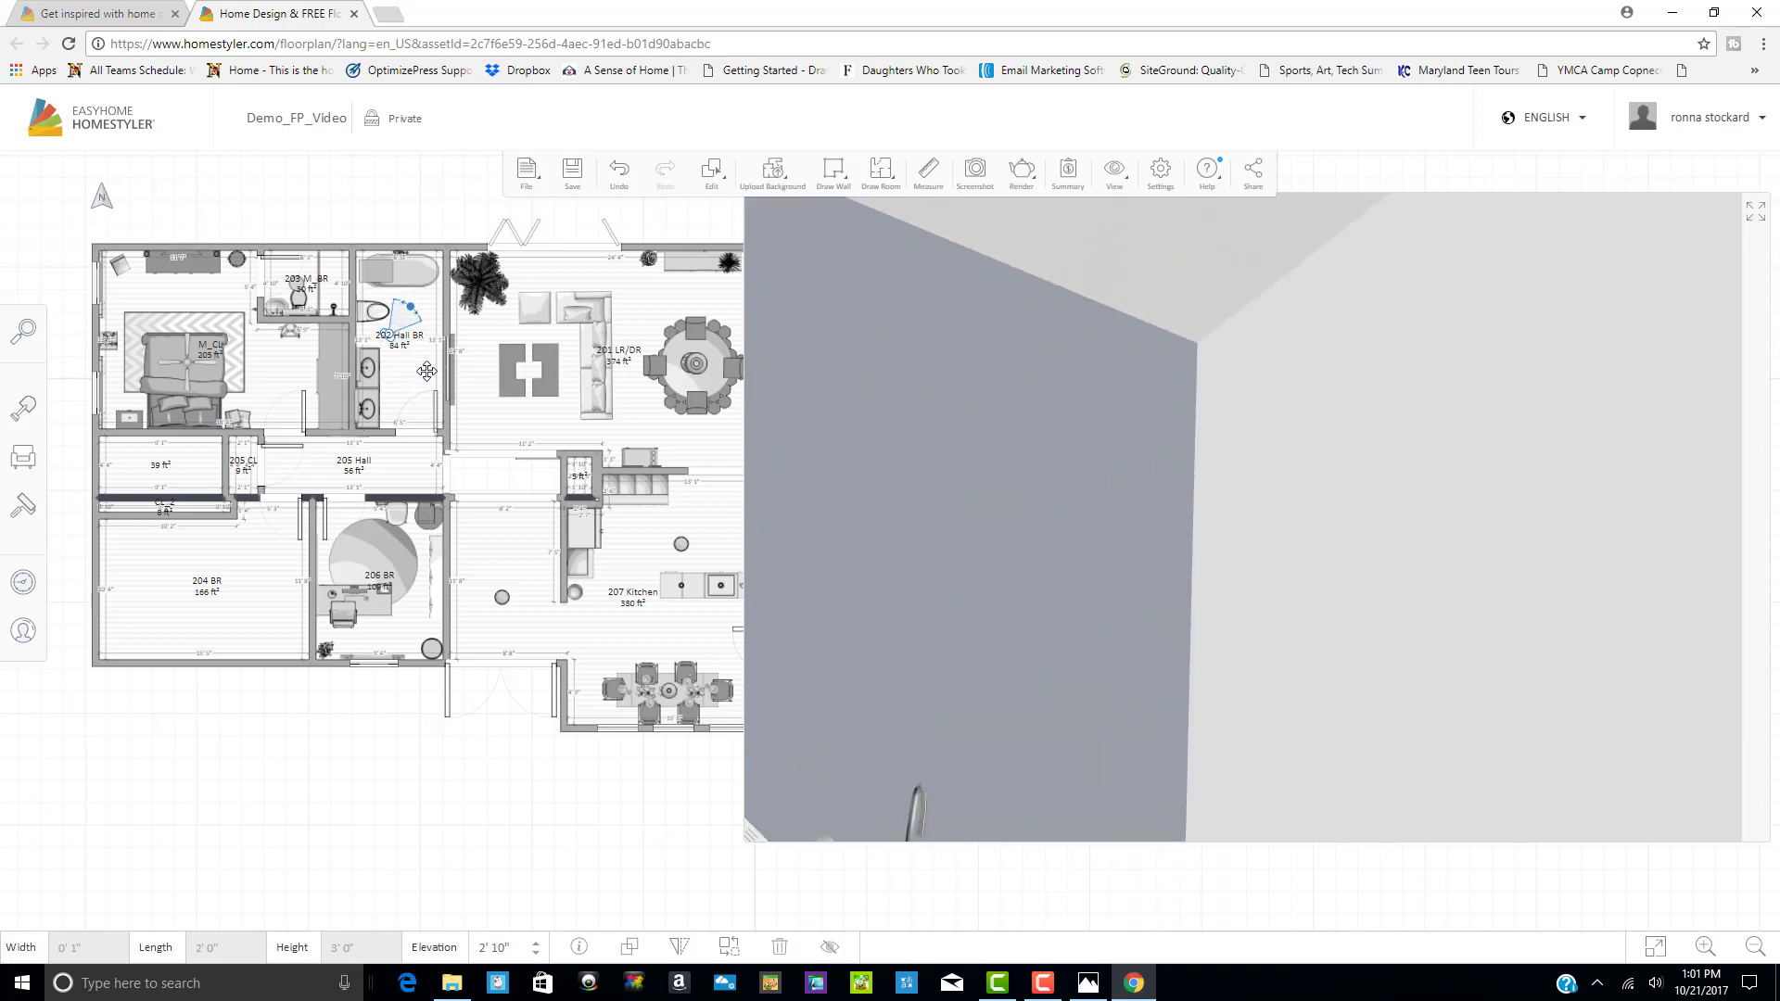
pyautogui.moveTo(426, 371); pyautogui.dragTo(436, 351)
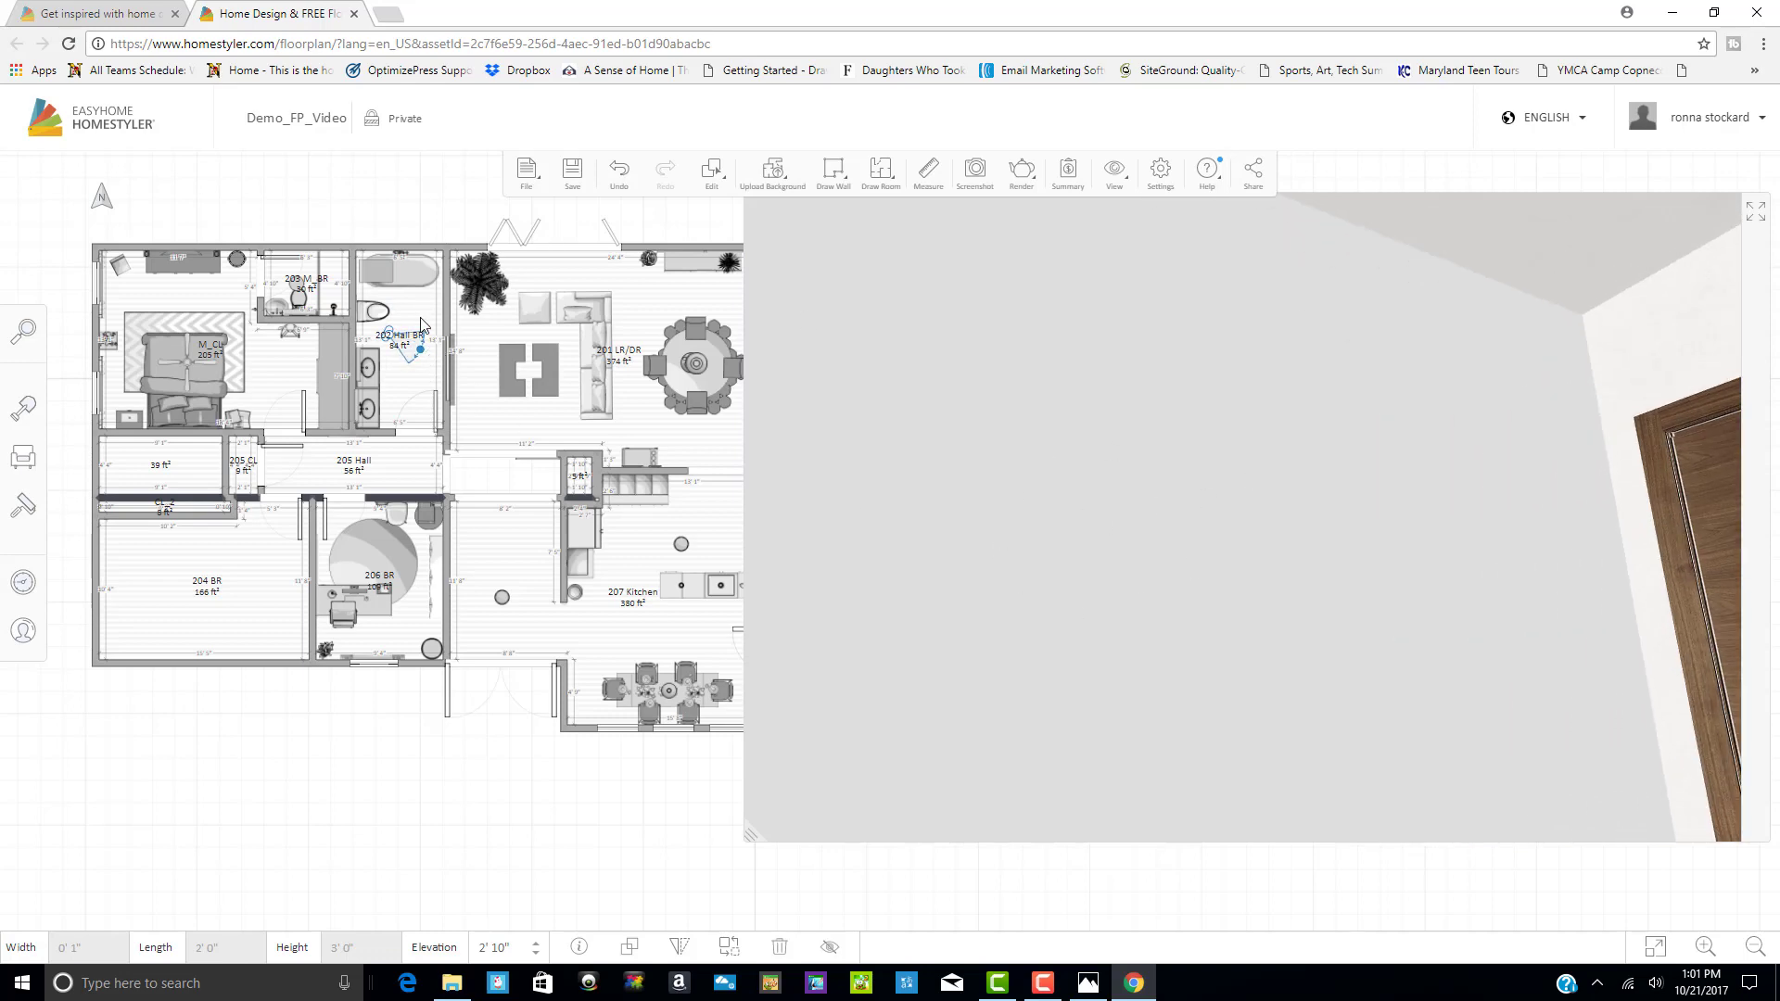
# Browse the Art & Posters items in the furniture catalog and search them for "good companion"
pyautogui.click(24, 456)
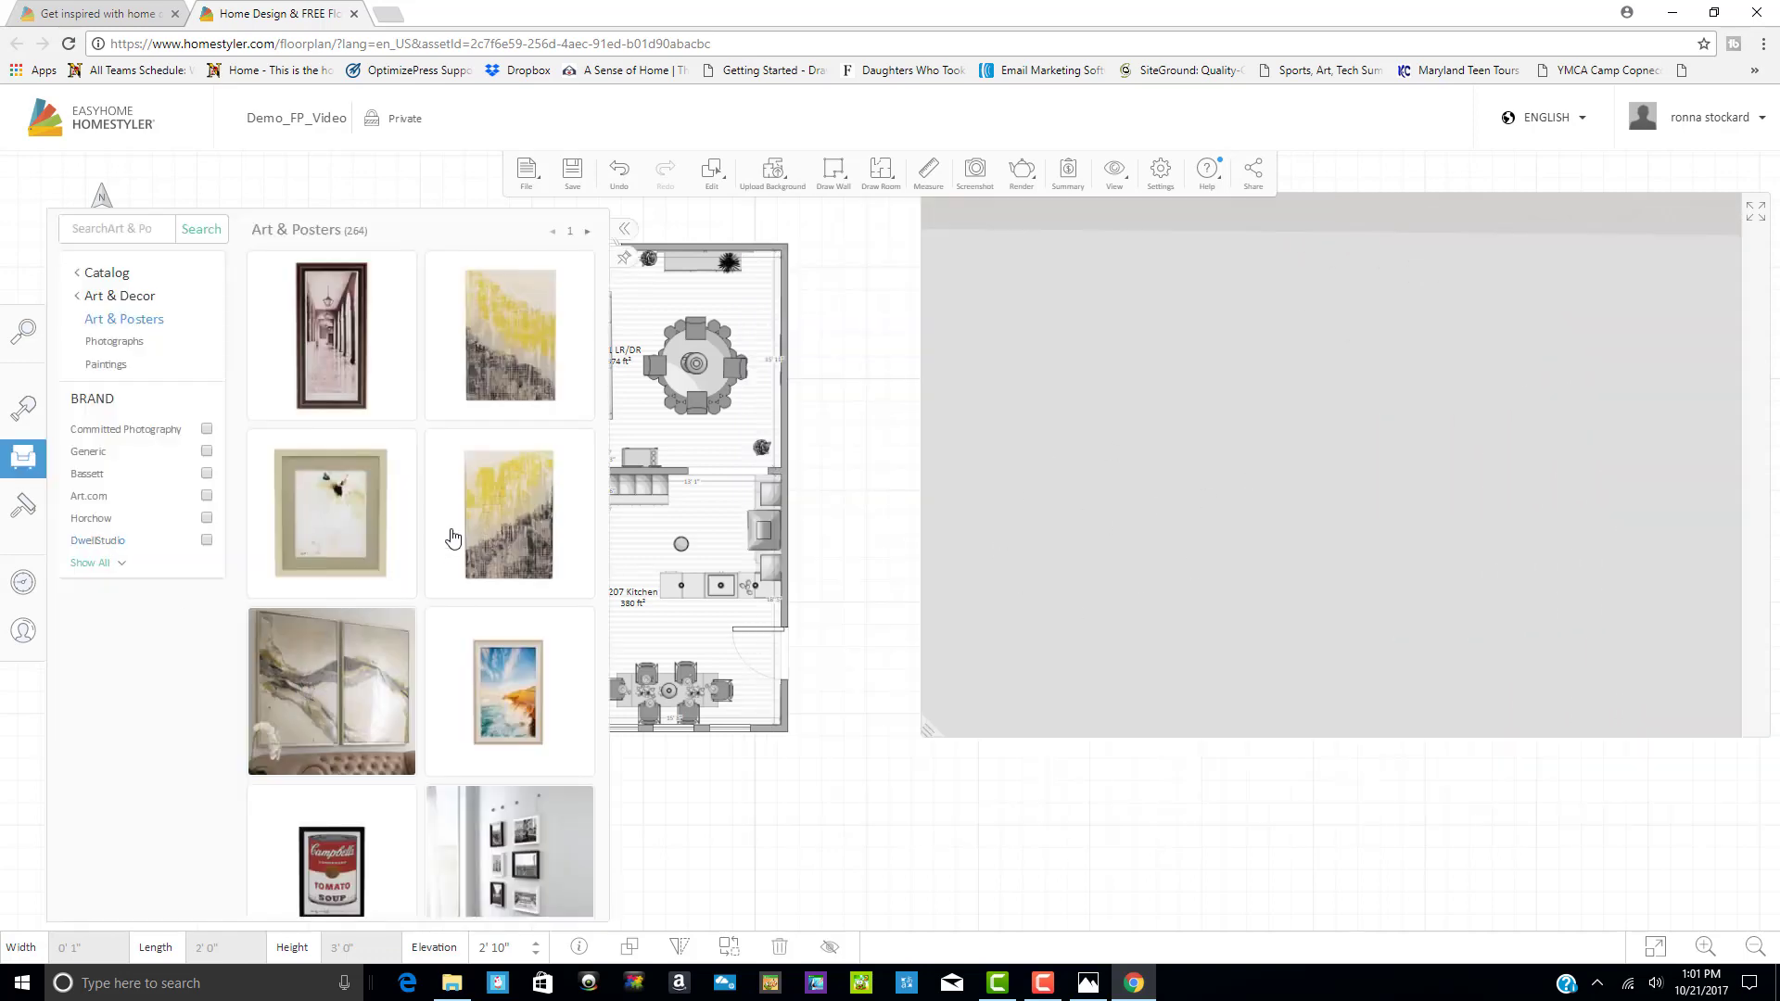
pyautogui.scroll(-5, 447, 547)
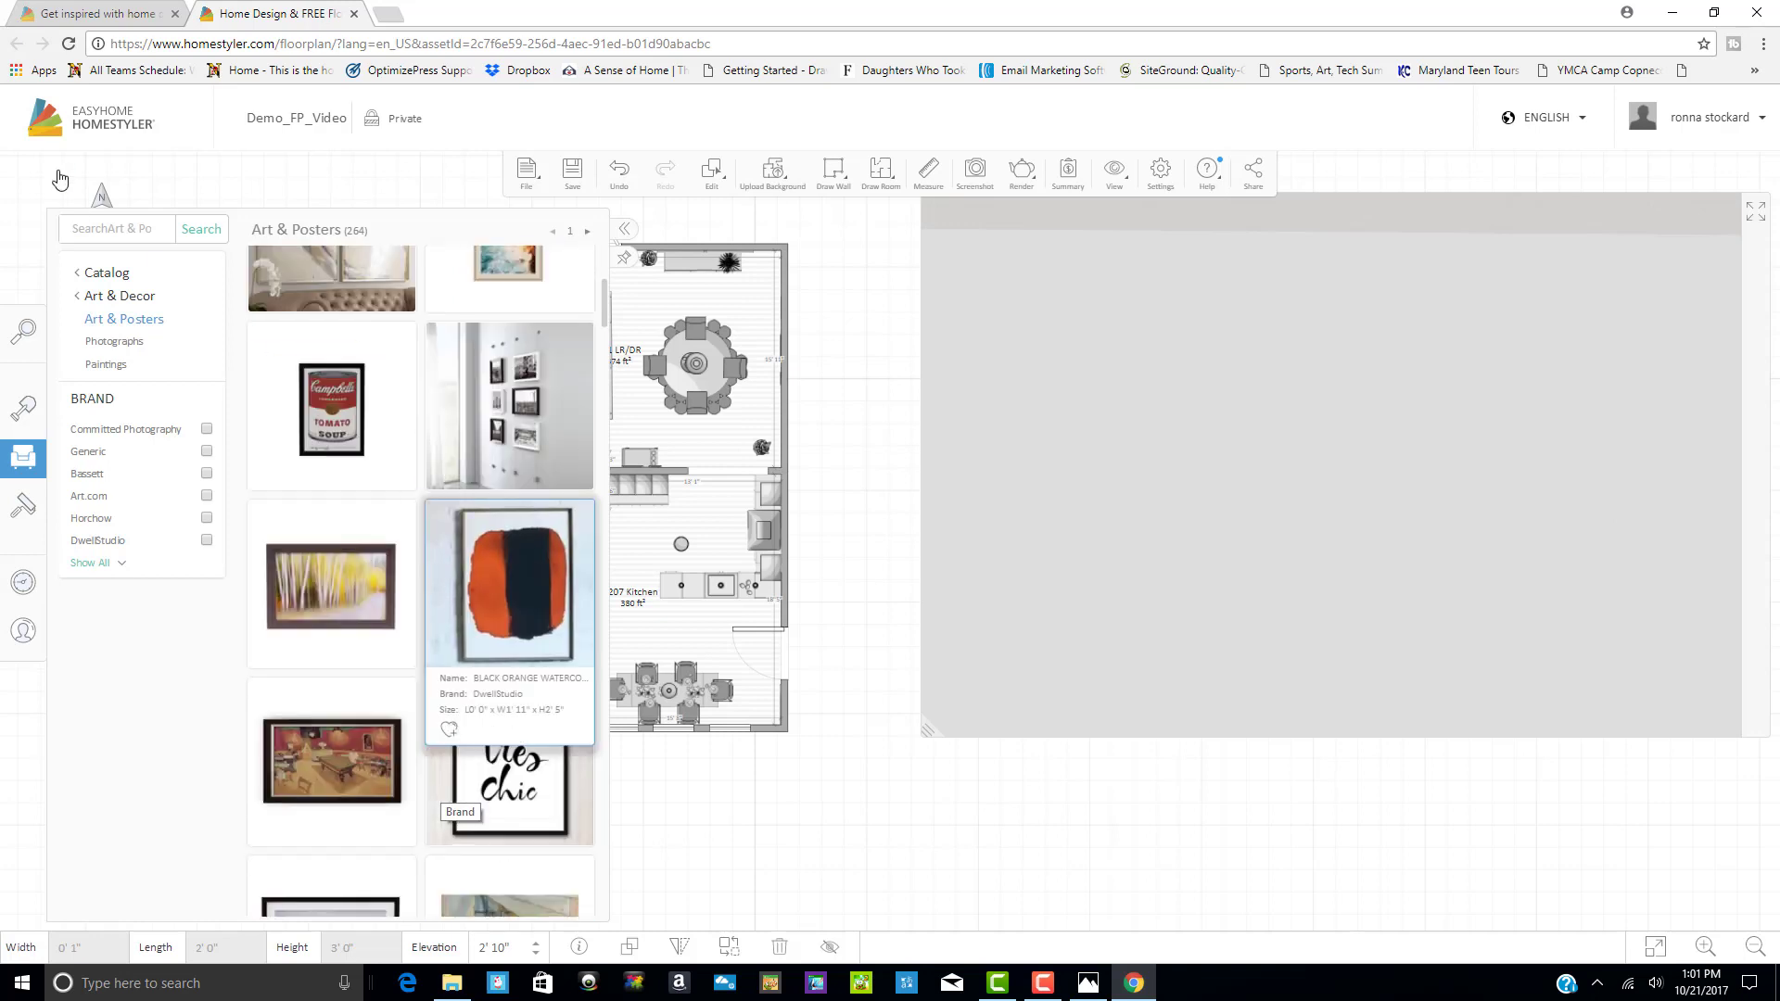
pyautogui.click(99, 227)
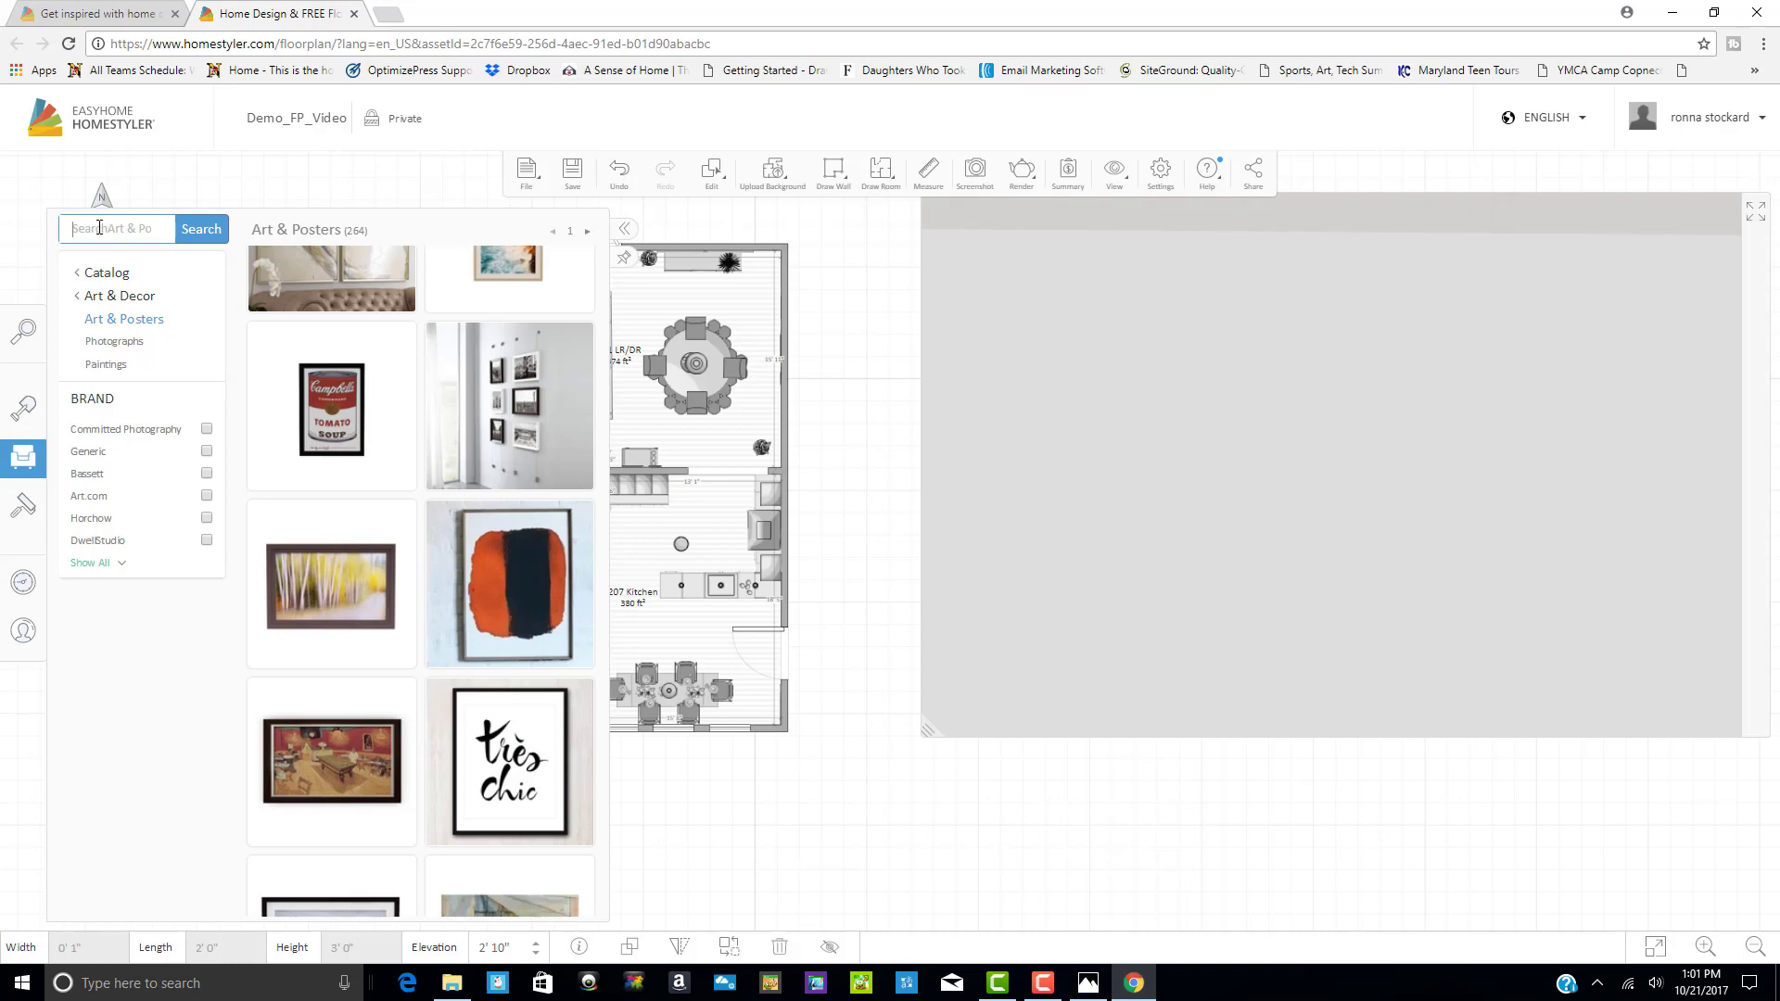
pyautogui.write('good companion')
pyautogui.click(197, 234)
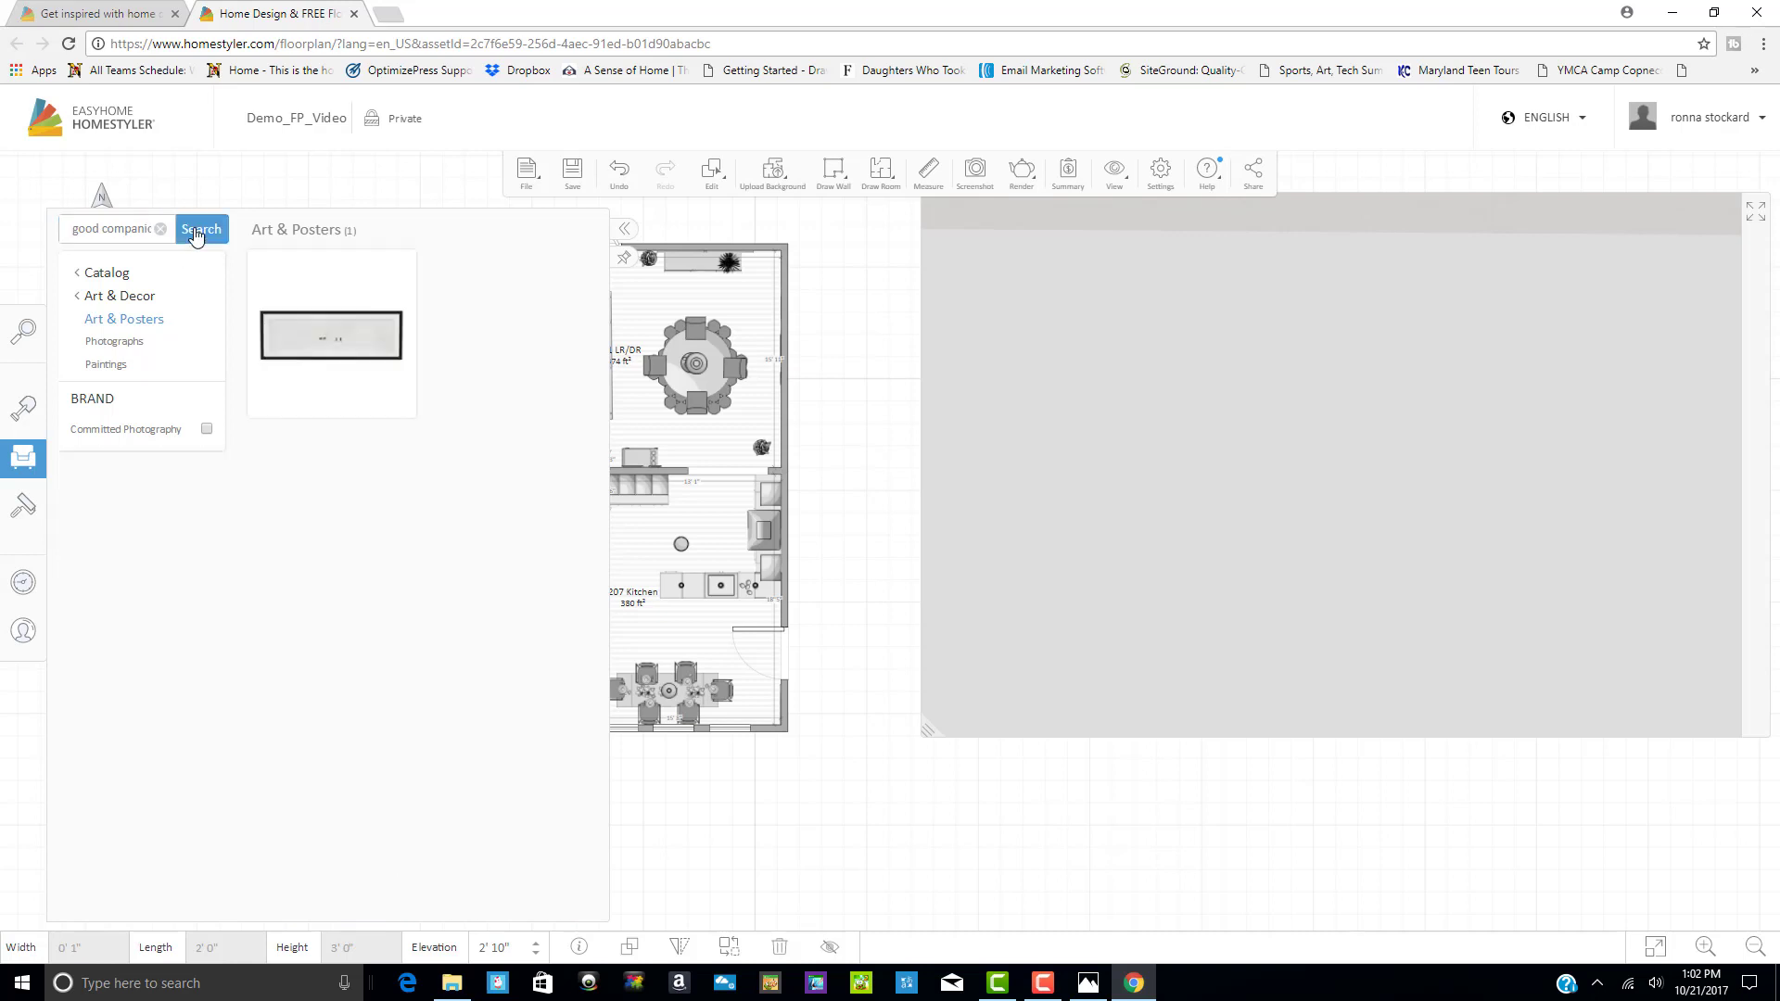
# Try to place the Good Companions framed photograph in the 202 Hall BR and clear the selection
pyautogui.moveTo(334, 339)
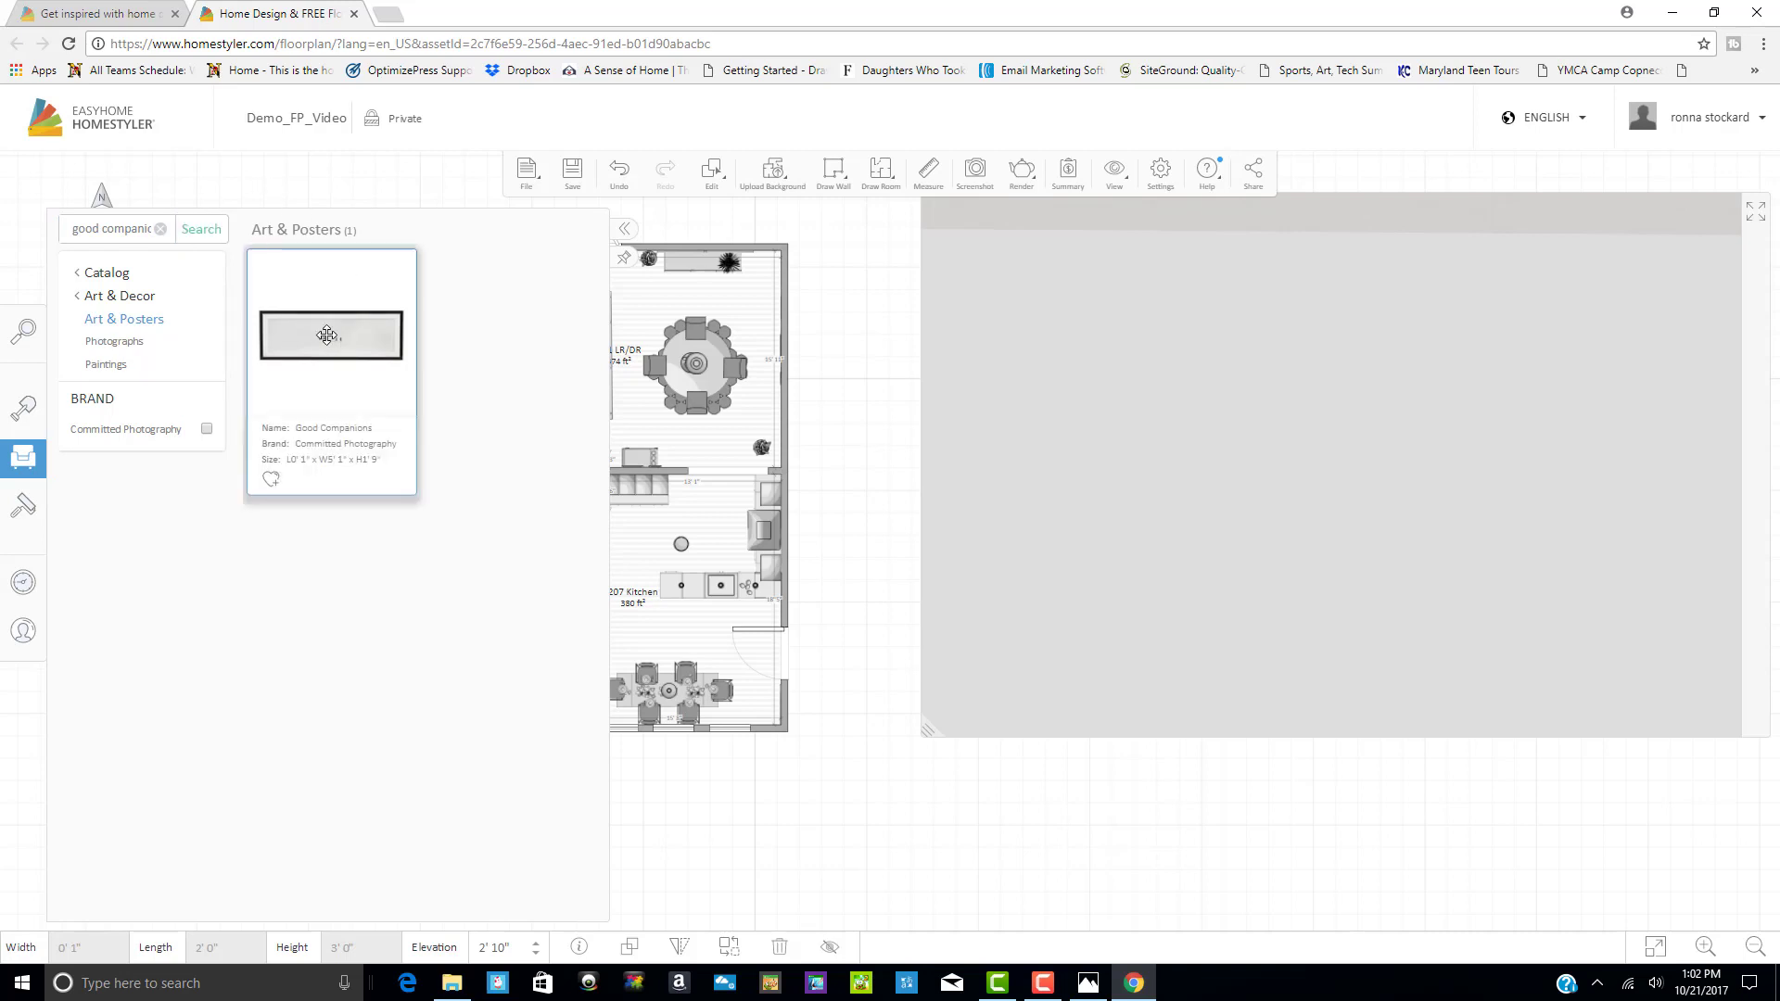
pyautogui.click(326, 335)
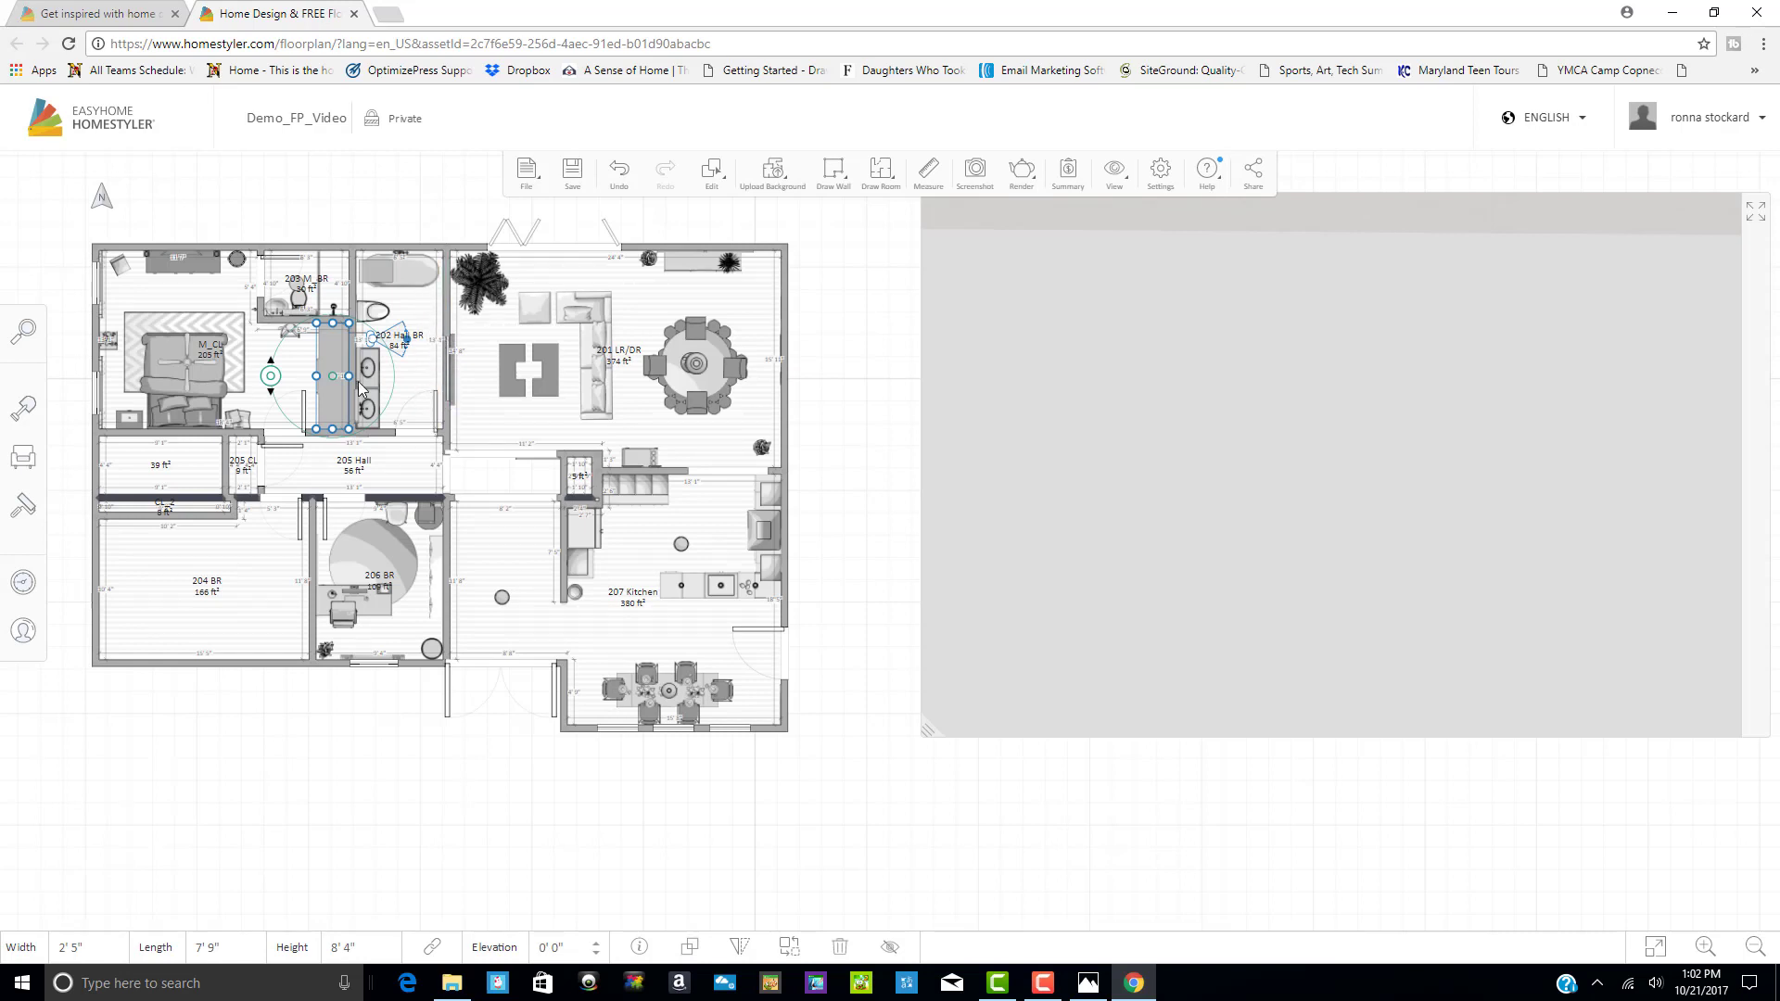
pyautogui.click(410, 186)
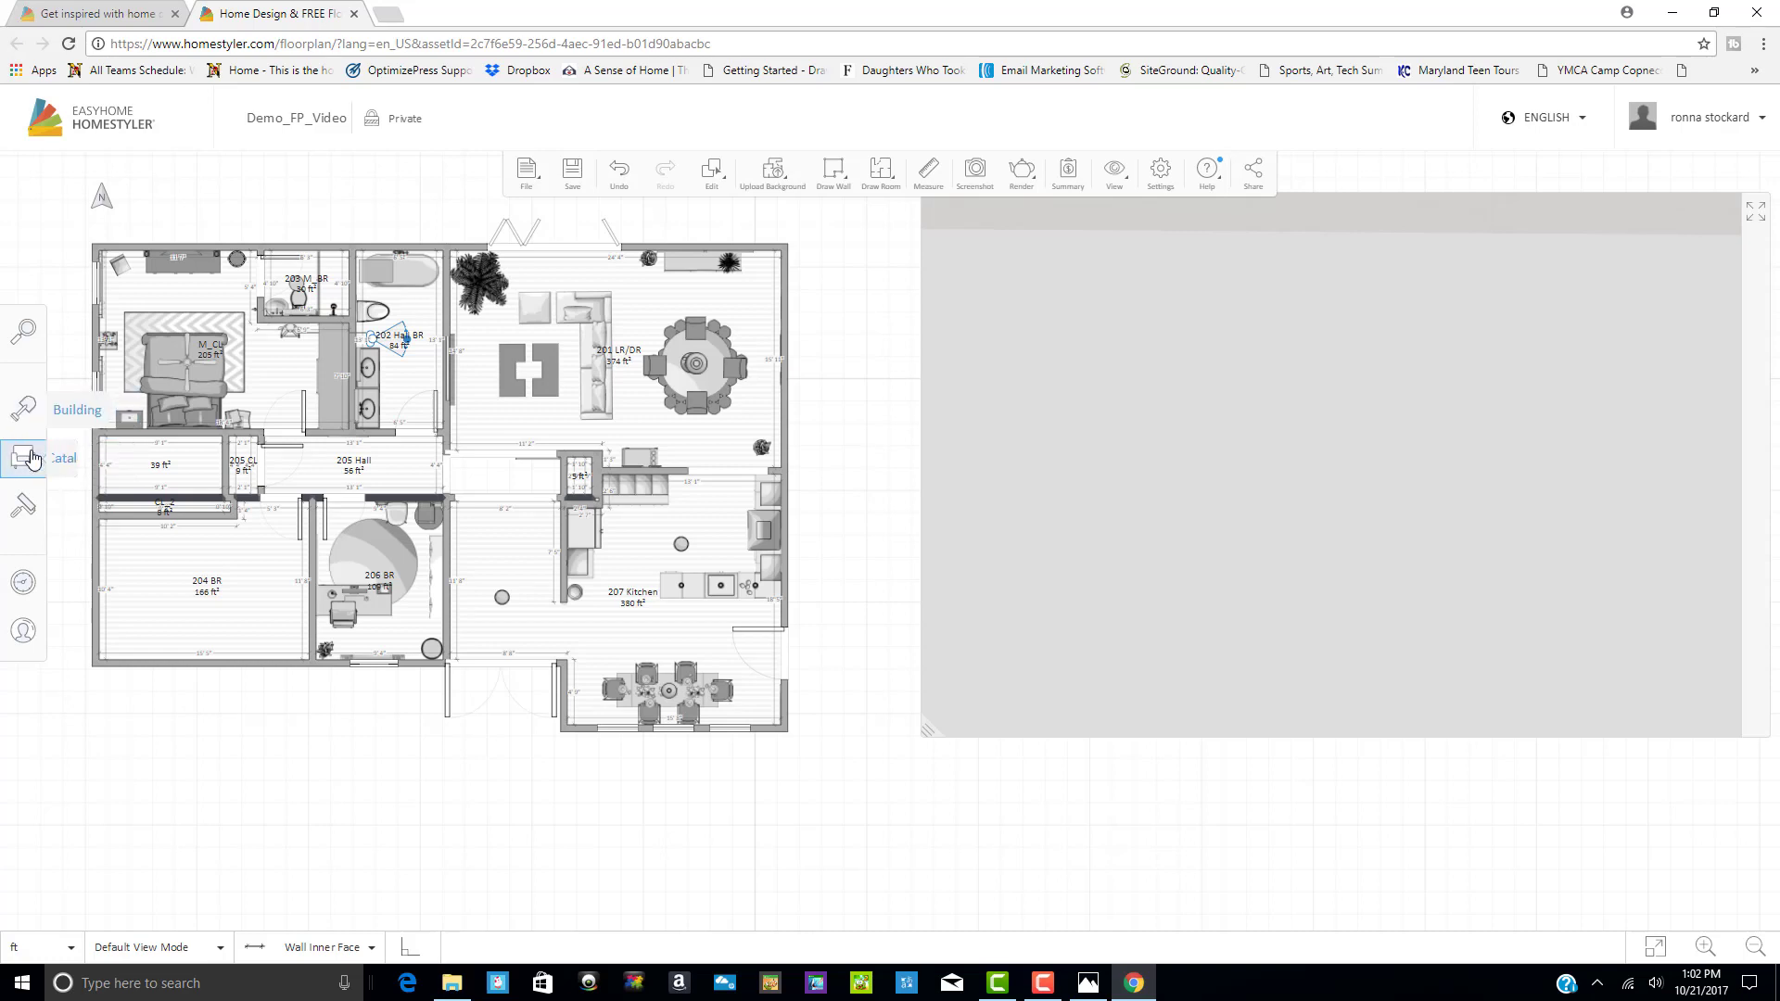
# Place the Good Companions photograph on the 202 Hall BR wall opposite the vanity, adjust its position along the wall and deselect it
pyautogui.click(93, 468)
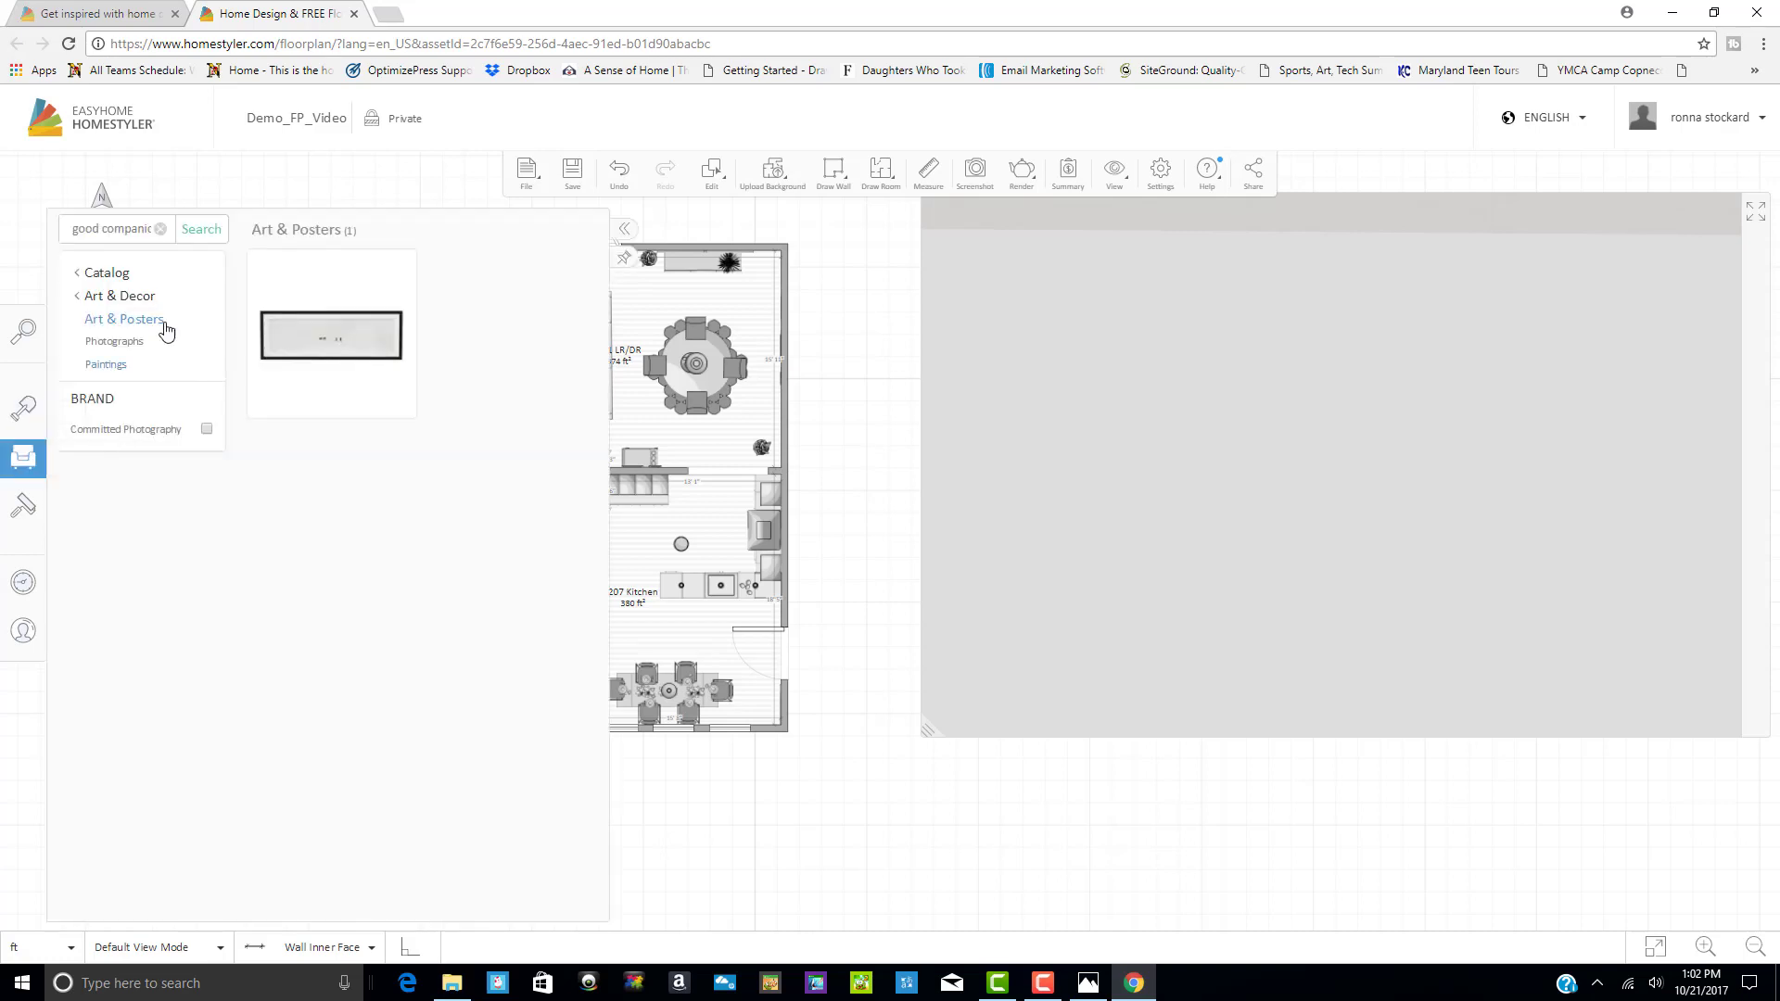
pyautogui.click(301, 339)
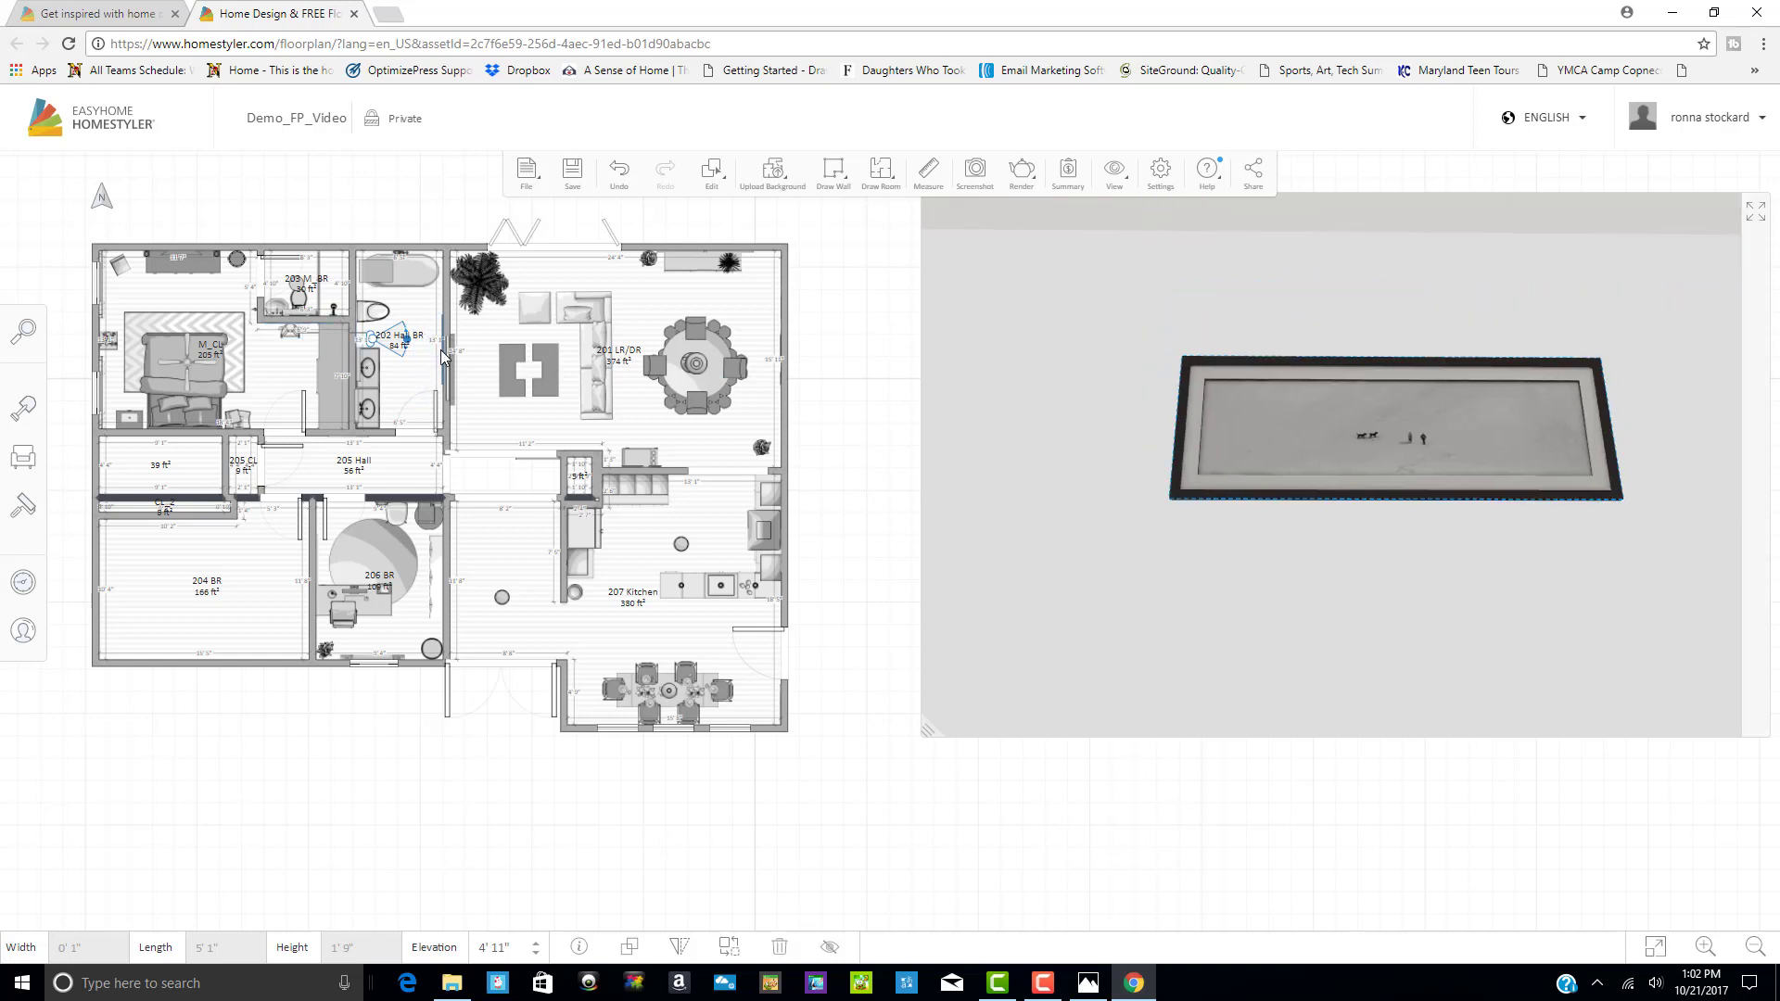
pyautogui.moveTo(443, 343); pyautogui.dragTo(441, 345)
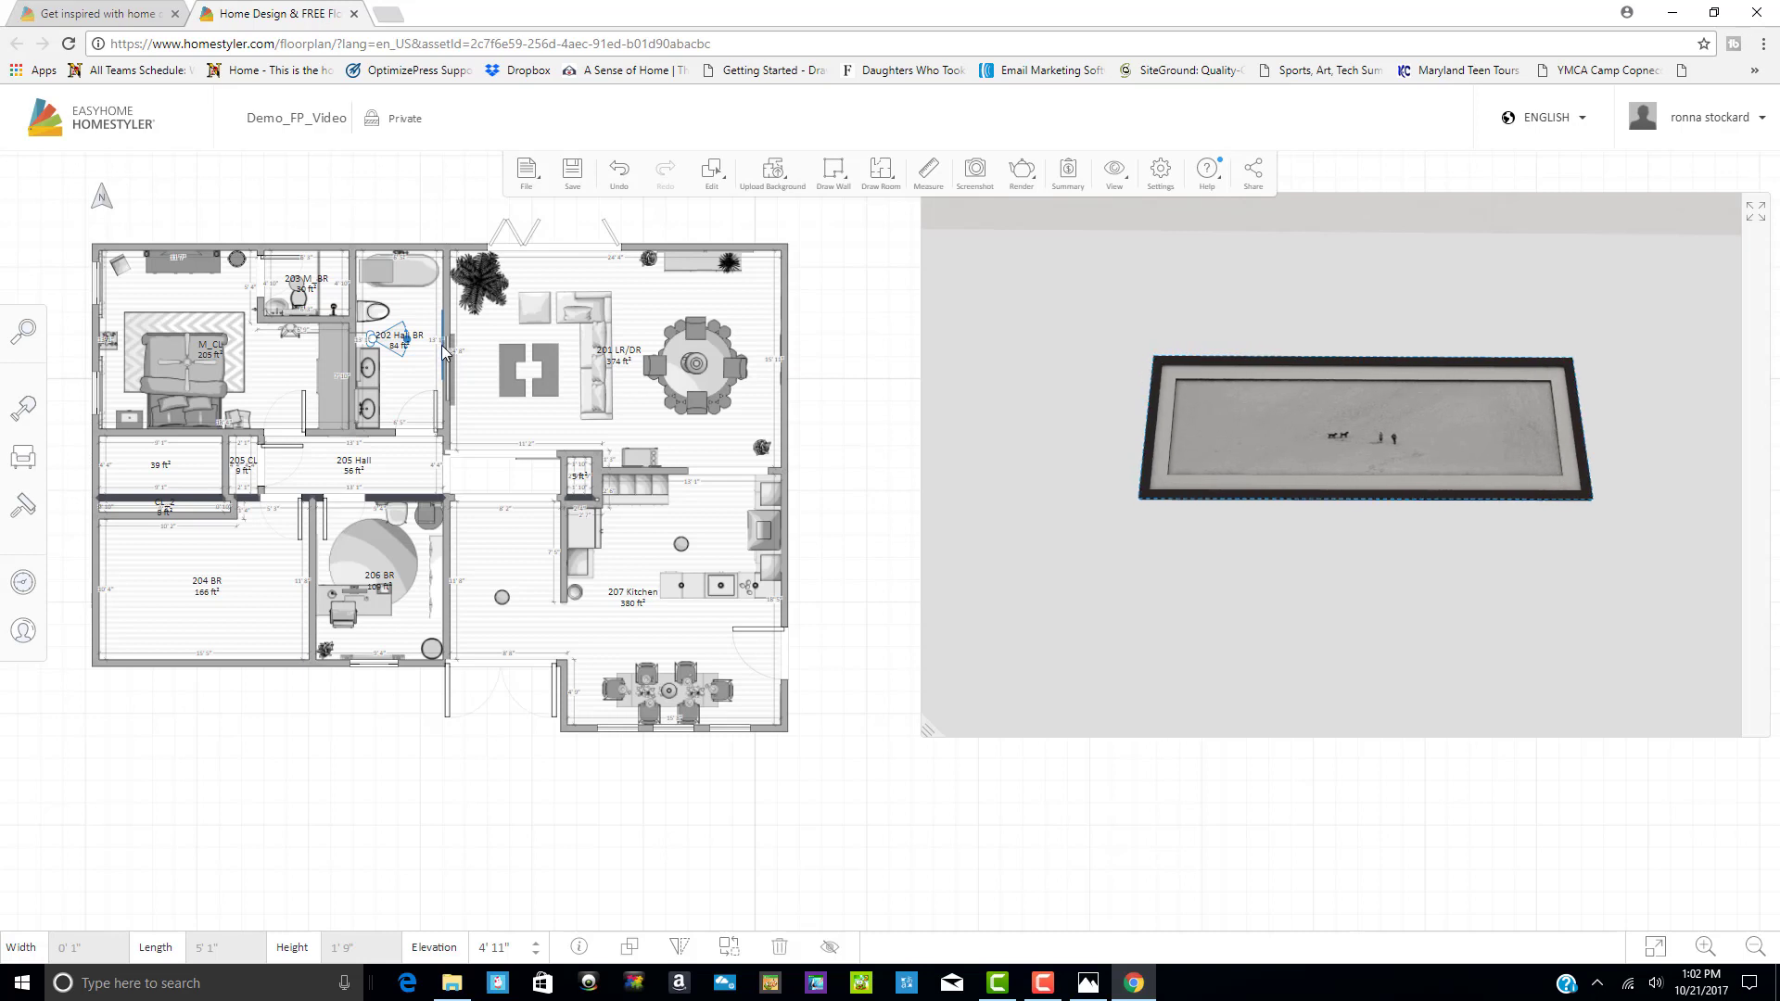
pyautogui.click(441, 345)
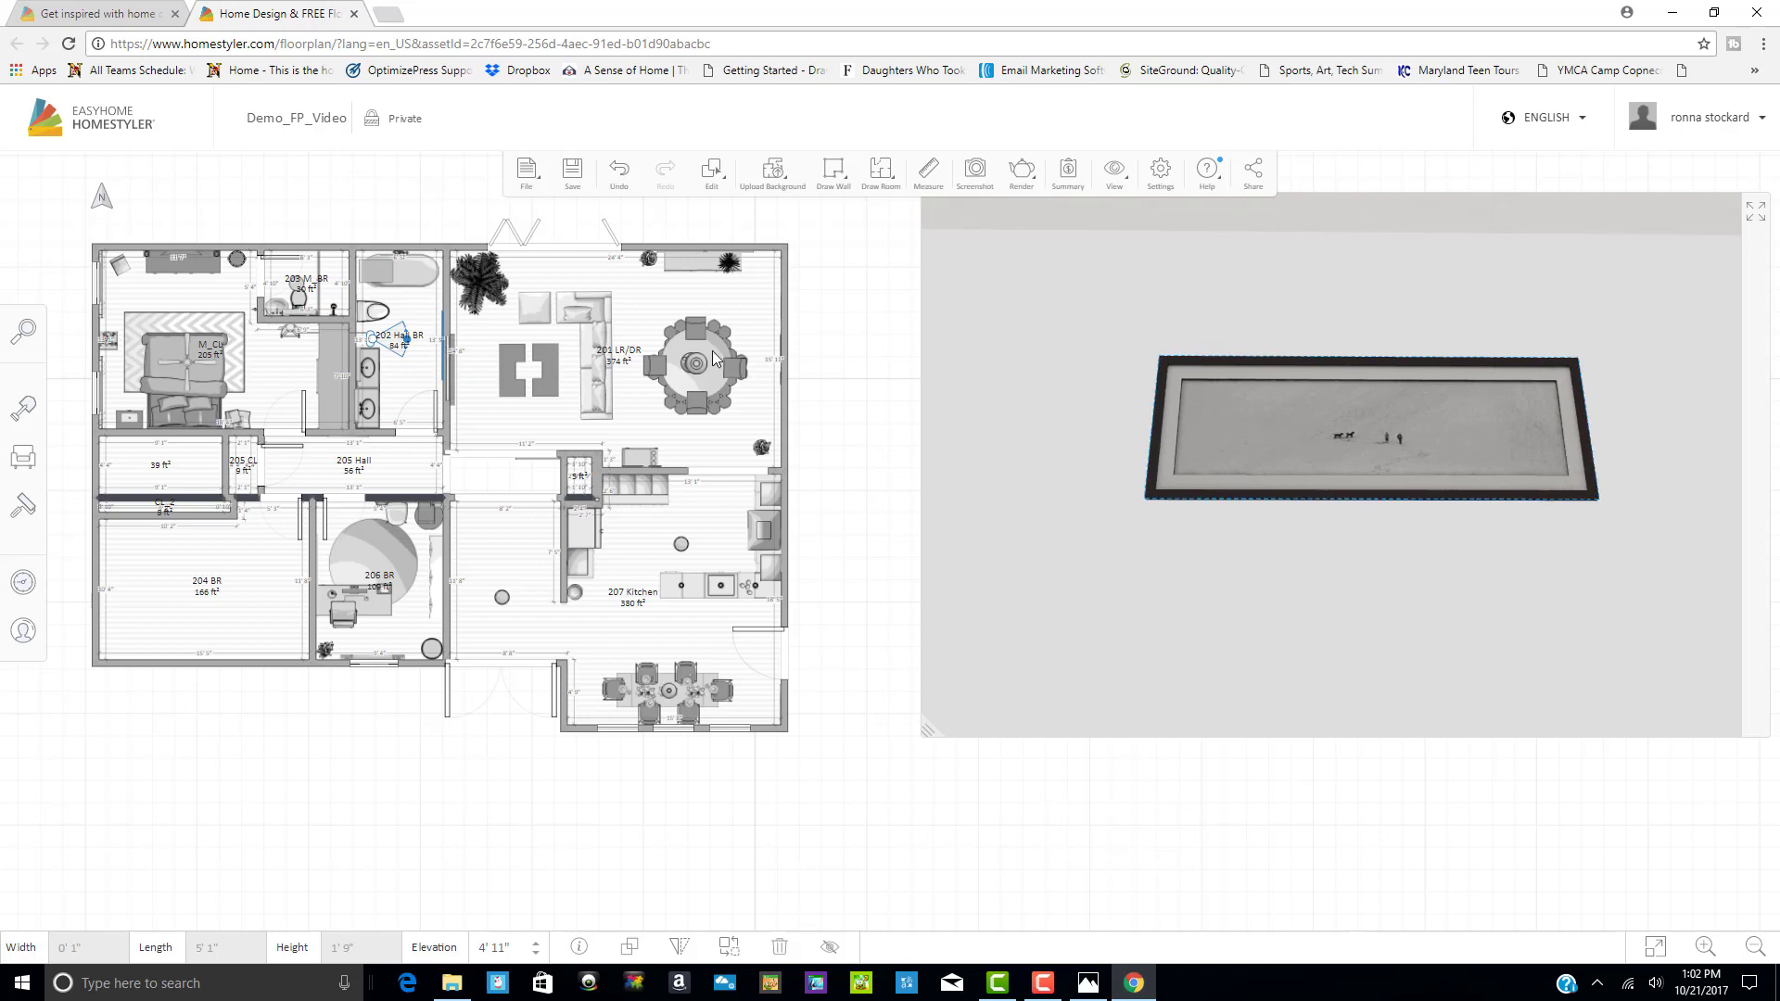
pyautogui.click(834, 369)
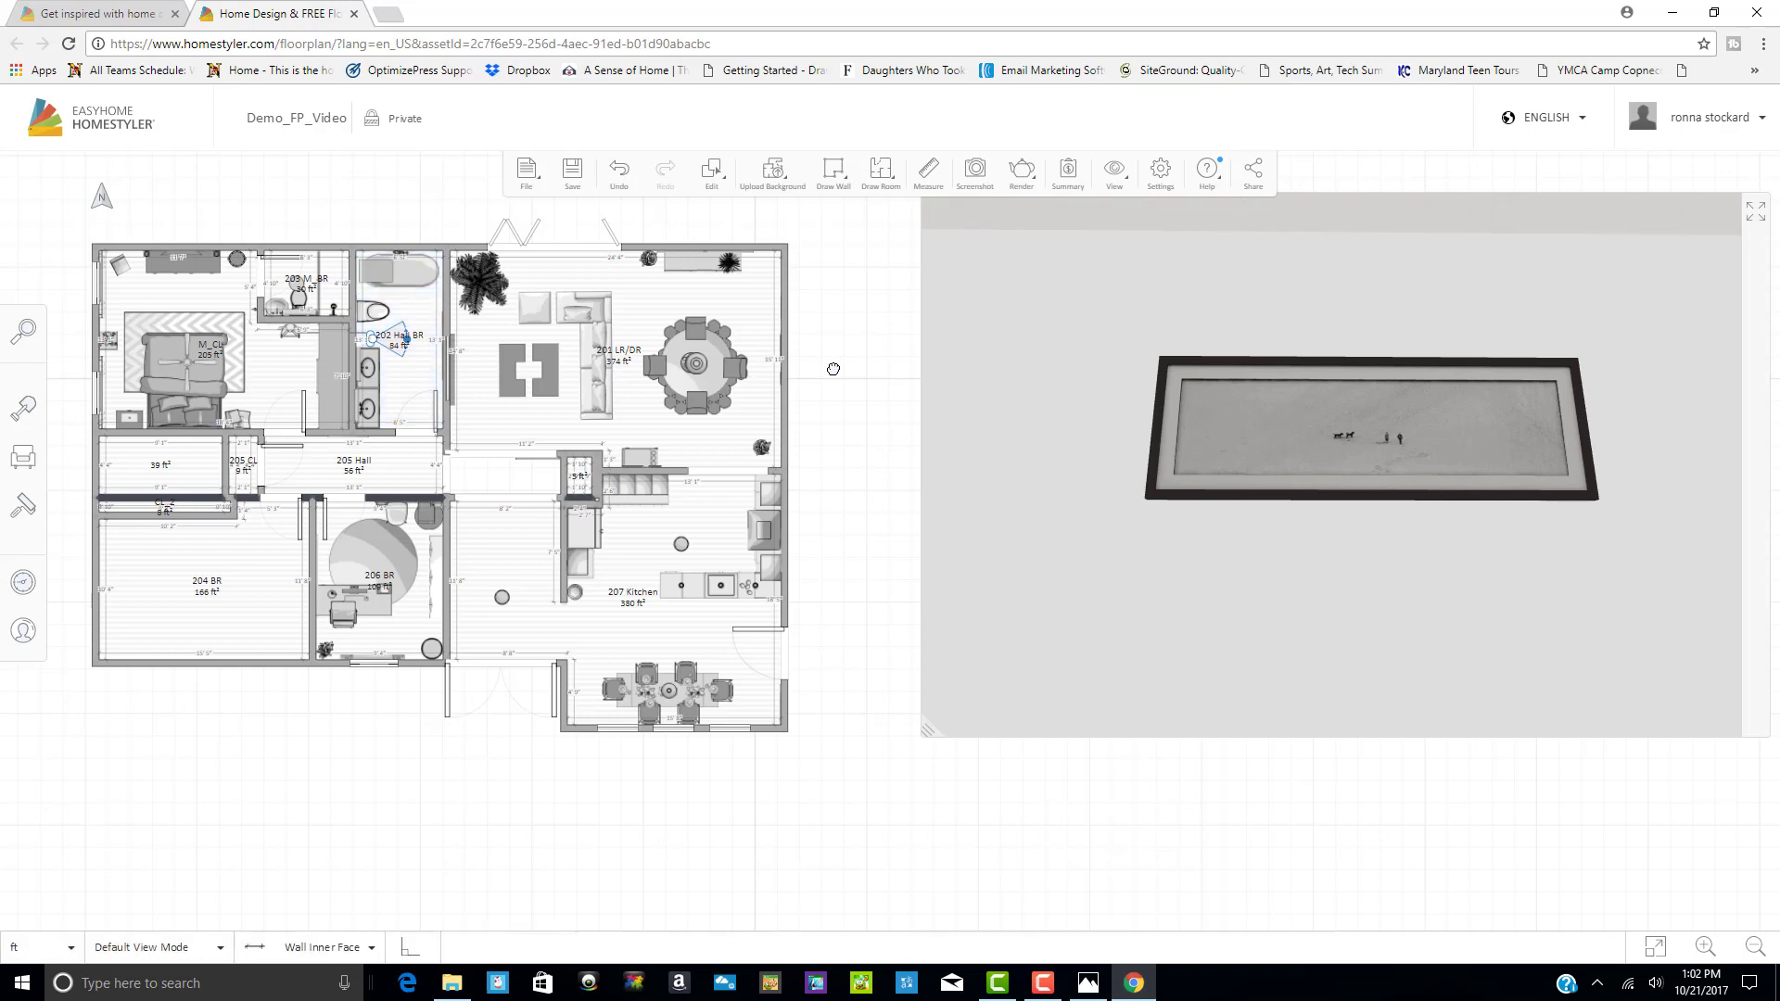
# Lower the Good Companions picture to an elevation of 3' 10" in full-size 3D and return to the floor plan with nothing selected
pyautogui.click(1756, 214)
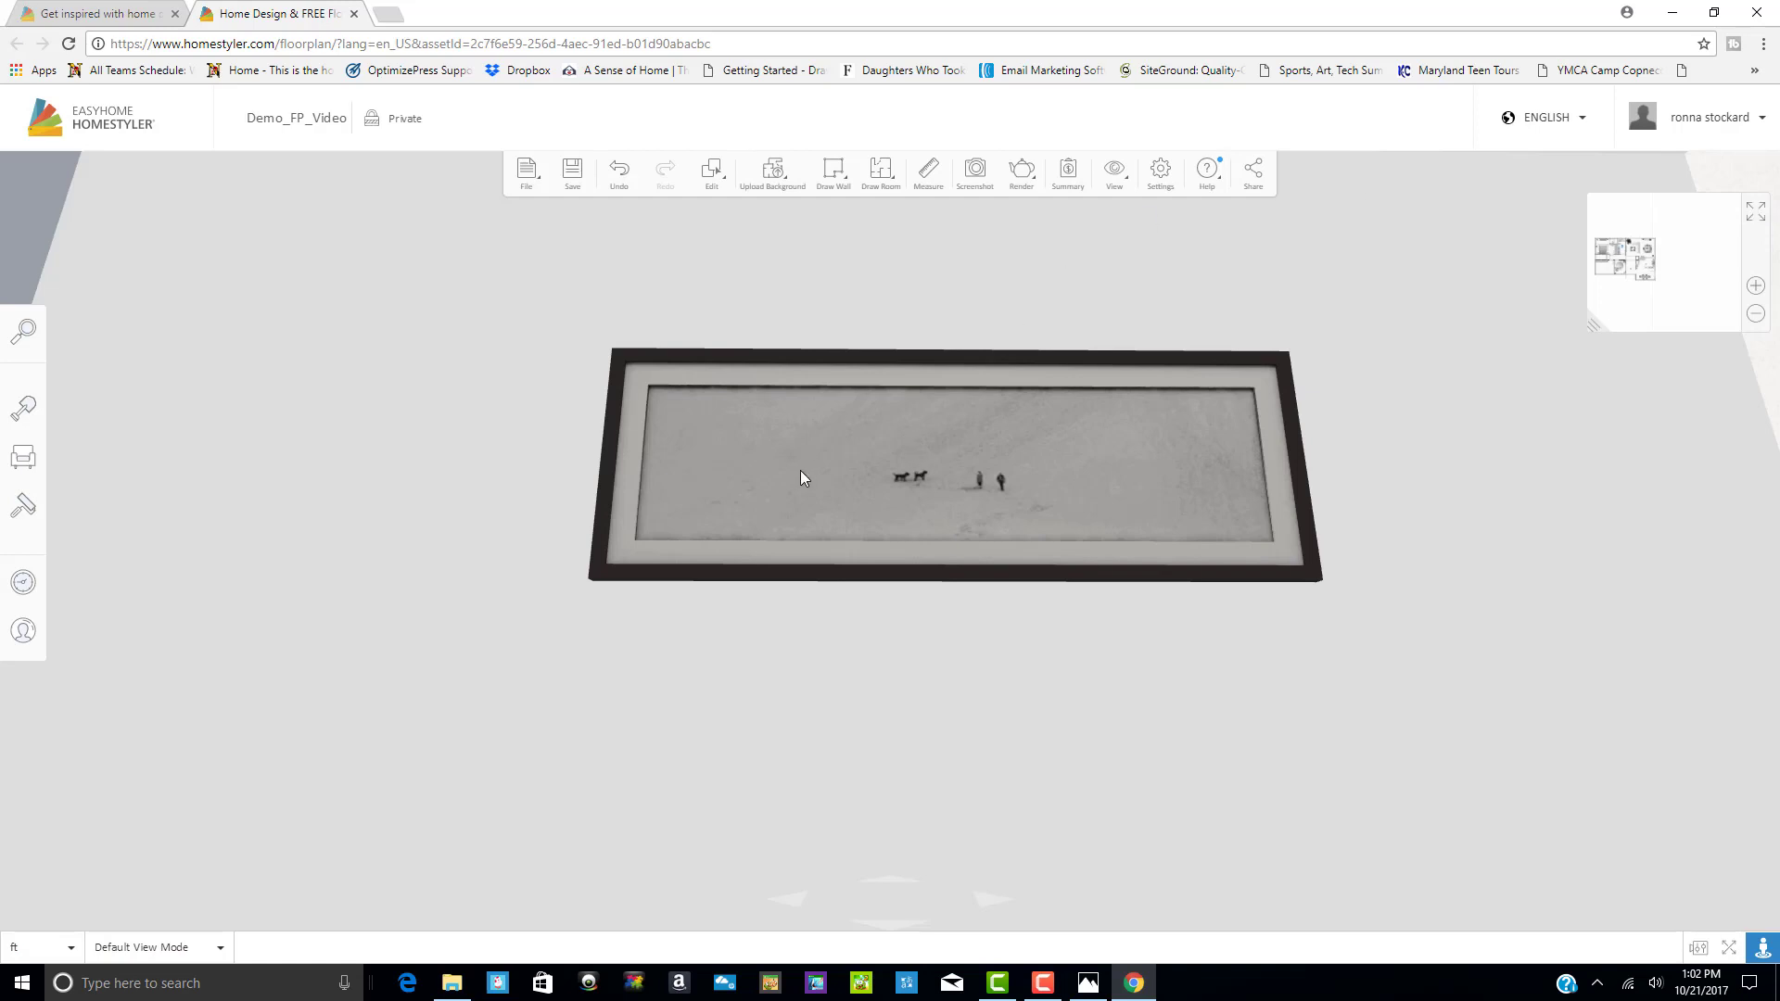
pyautogui.click(621, 559)
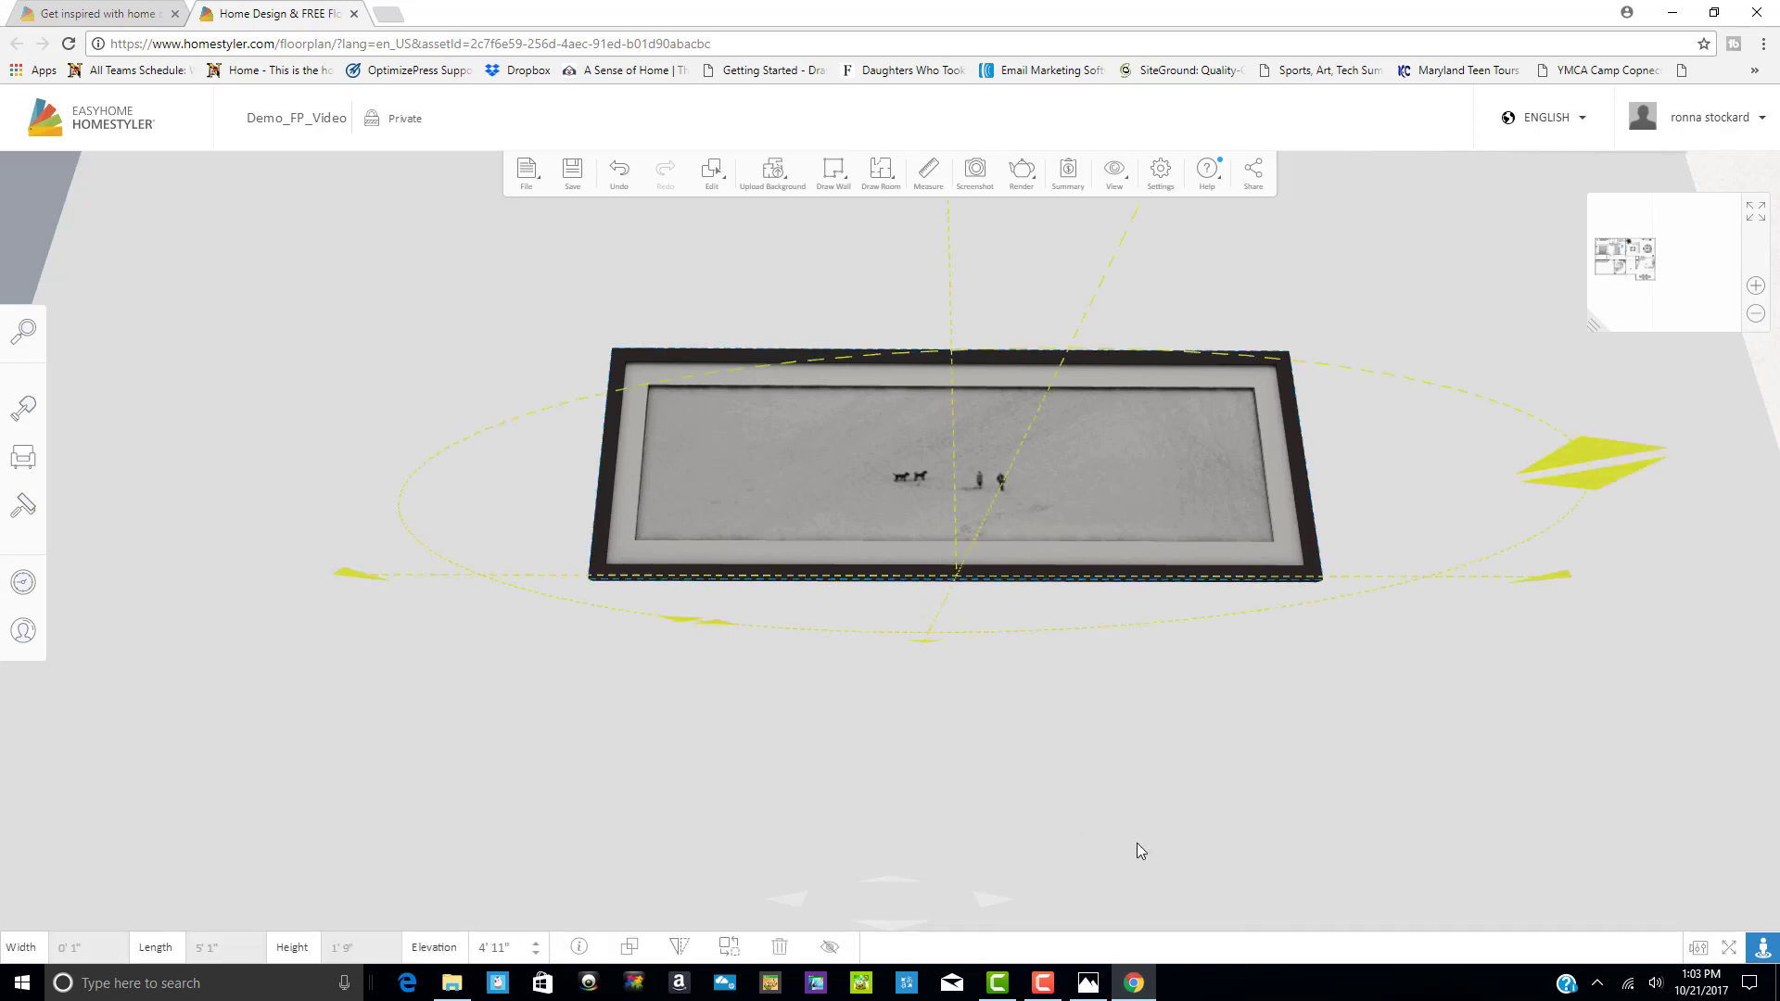
pyautogui.moveTo(1165, 744); pyautogui.dragTo(1215, 818)
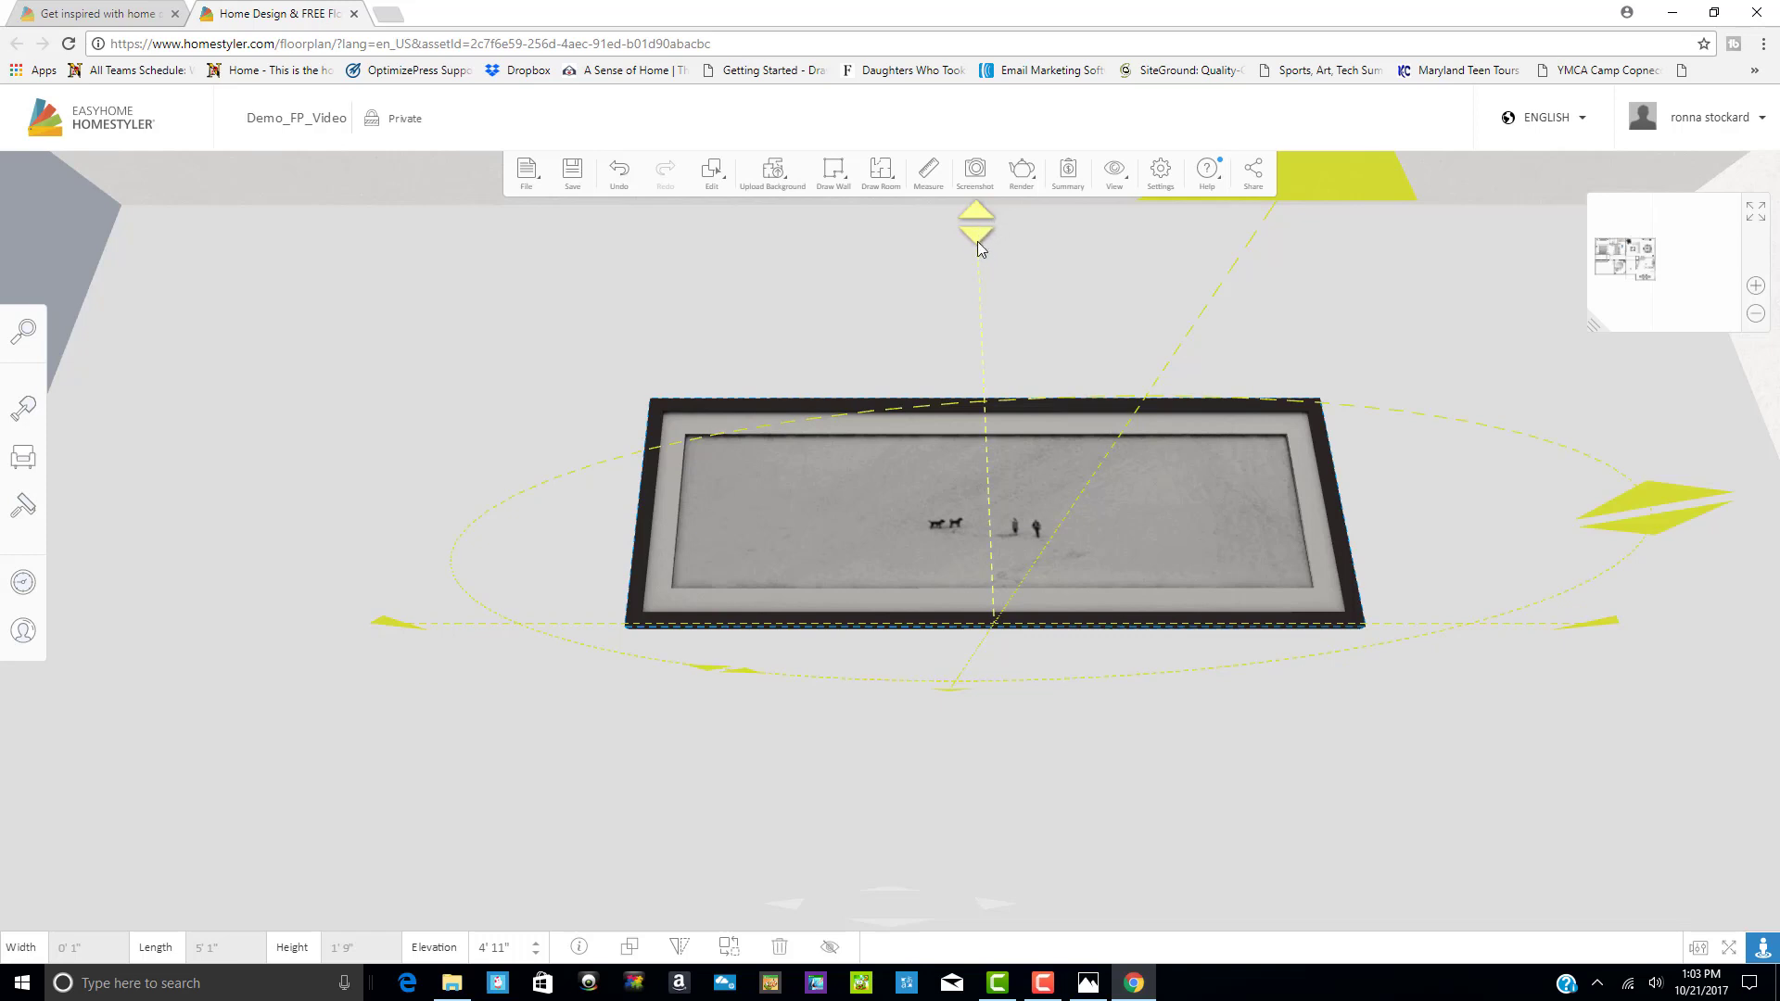
pyautogui.moveTo(976, 234); pyautogui.dragTo(954, 339)
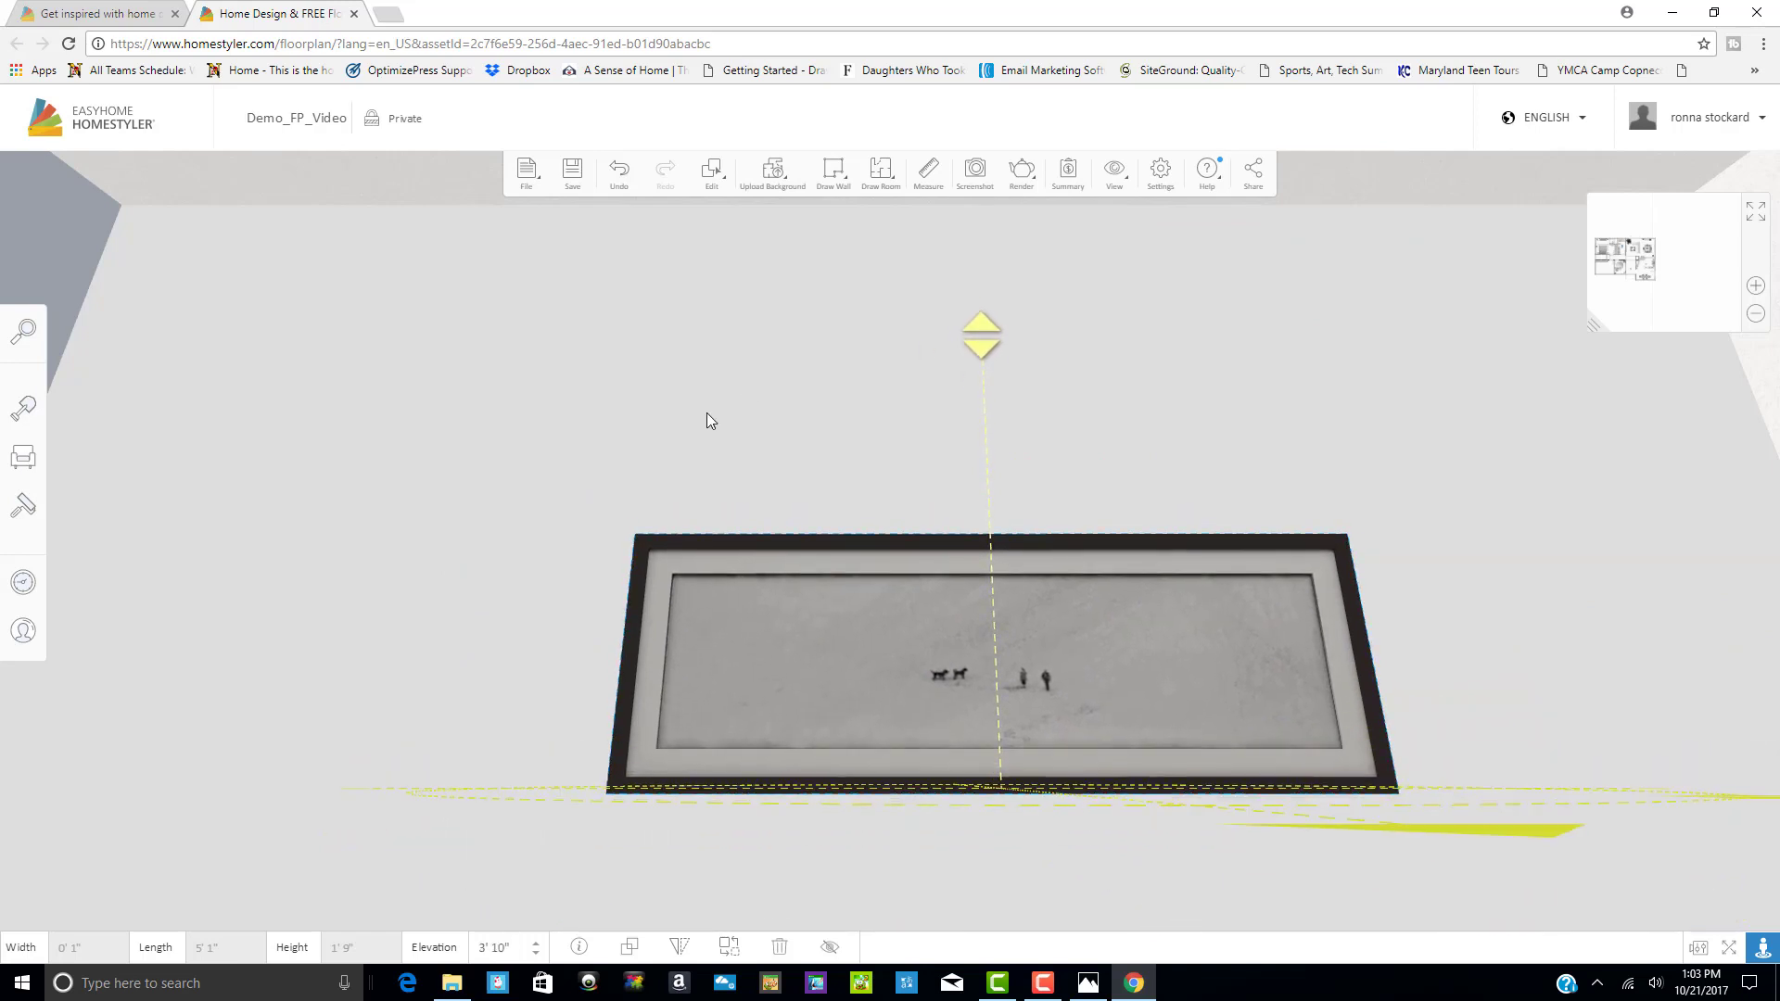
pyautogui.click(496, 613)
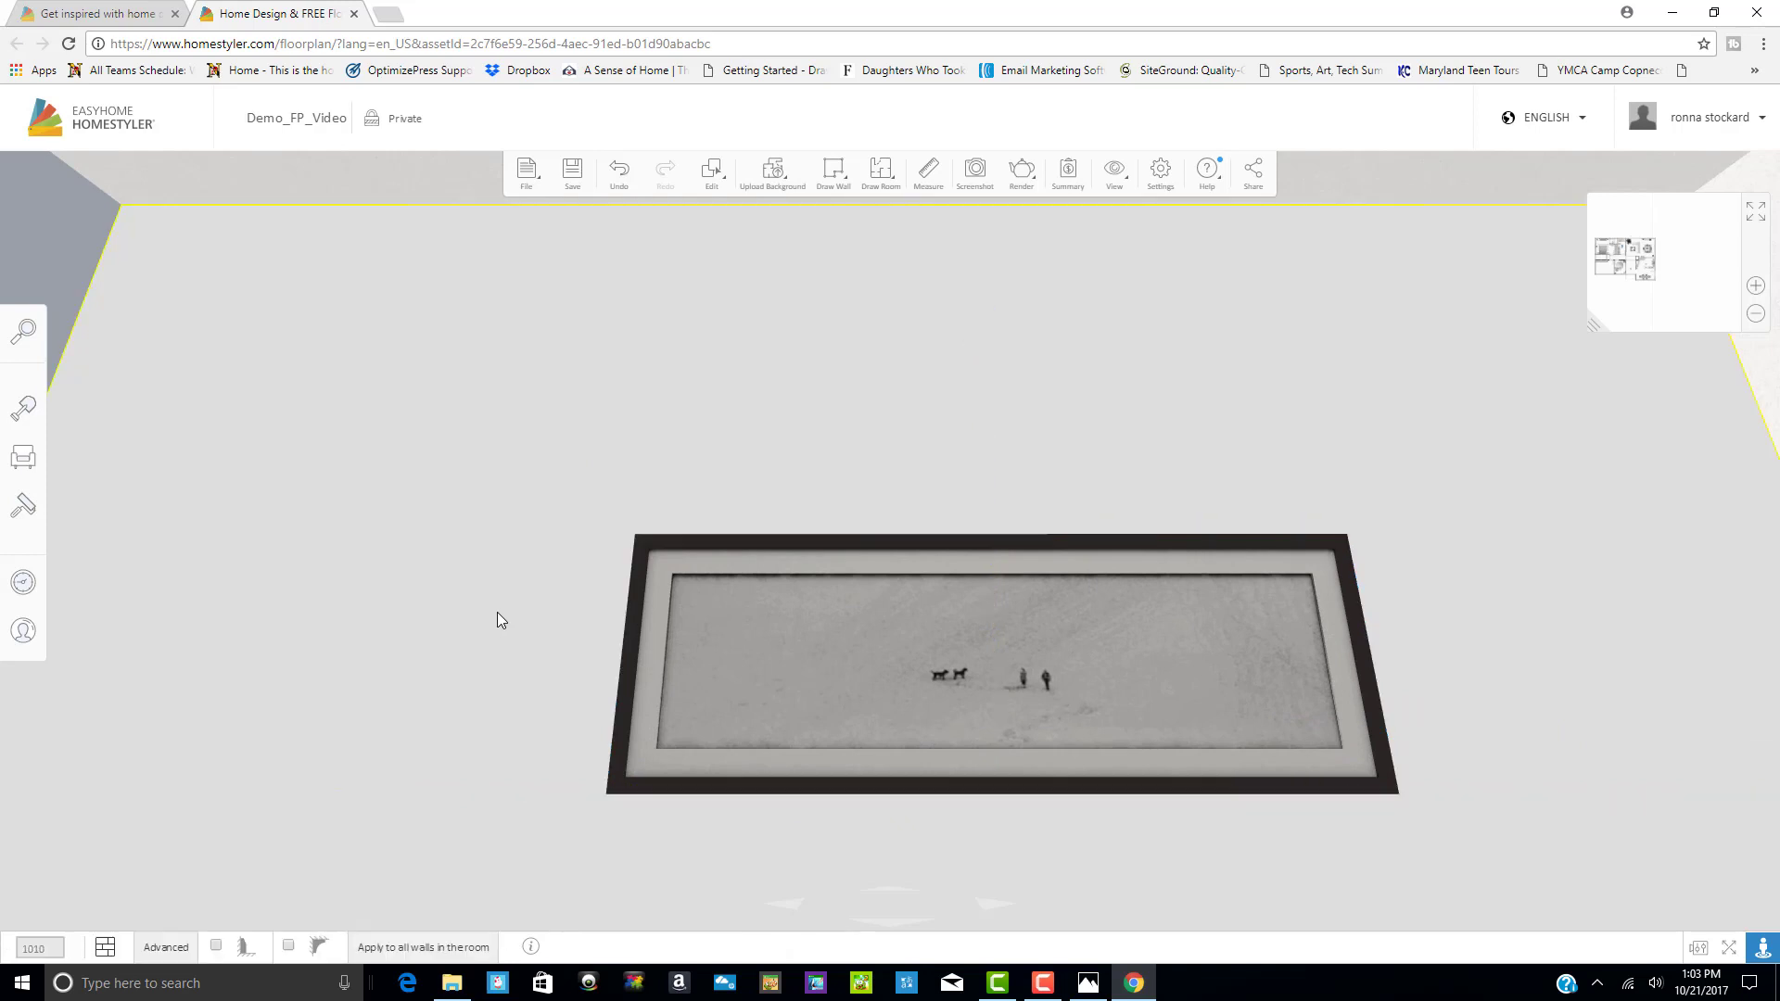
pyautogui.click(1755, 213)
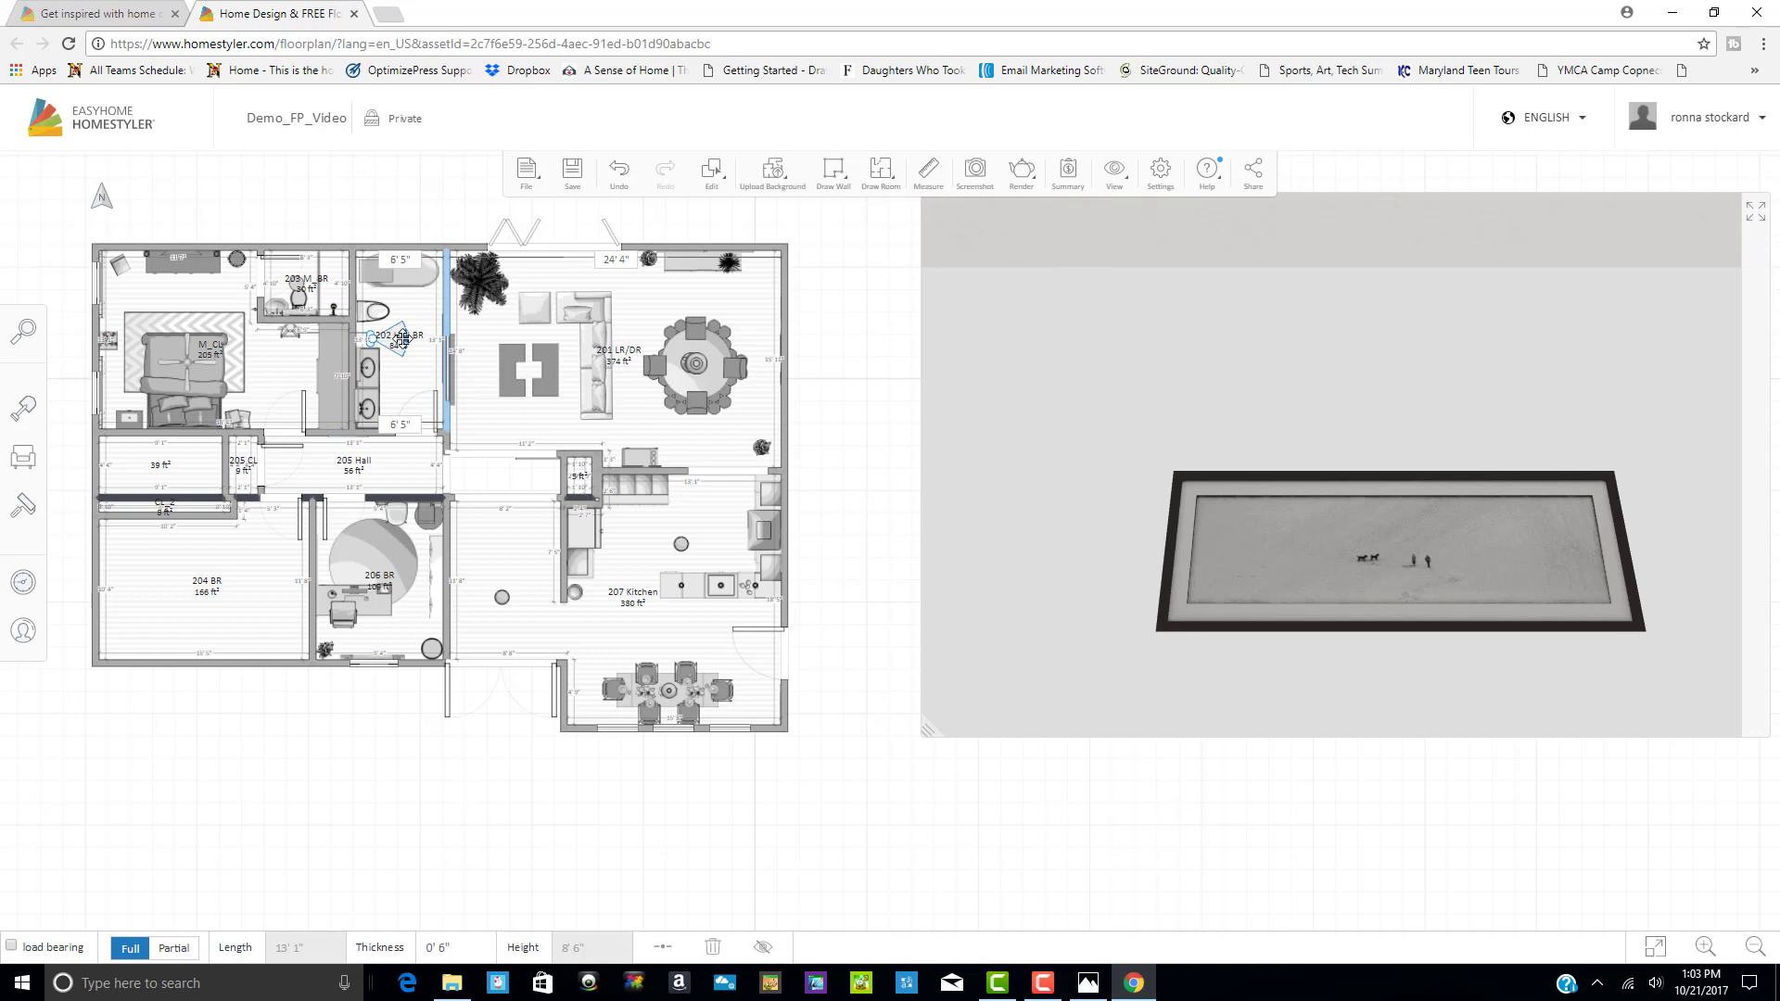
pyautogui.click(423, 176)
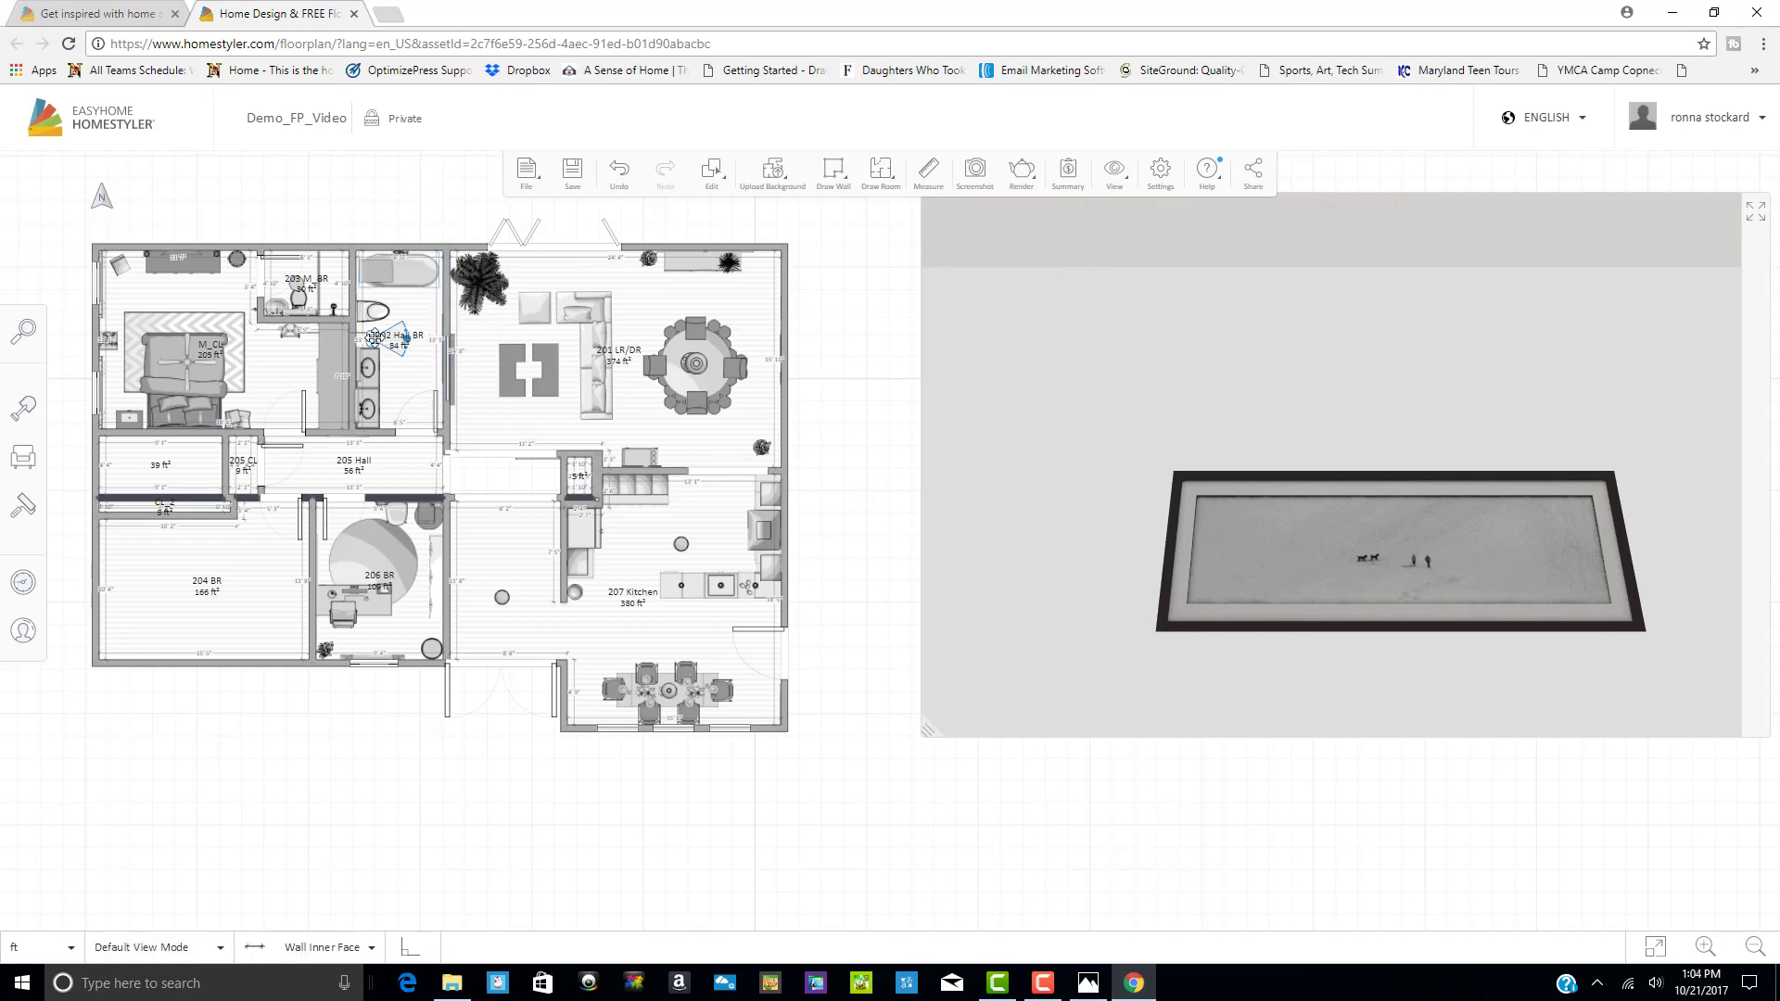
# Aim the camera from the bathroom door toward the tub and delete the stray Good Companions picture from the vanity wall
pyautogui.moveTo(375, 339)
pyautogui.mouseDown()
pyautogui.moveTo(410, 345)
pyautogui.moveTo(410, 436)
pyautogui.moveTo(445, 435)
pyautogui.moveTo(413, 401)
pyautogui.moveTo(410, 425)
pyautogui.mouseUp()
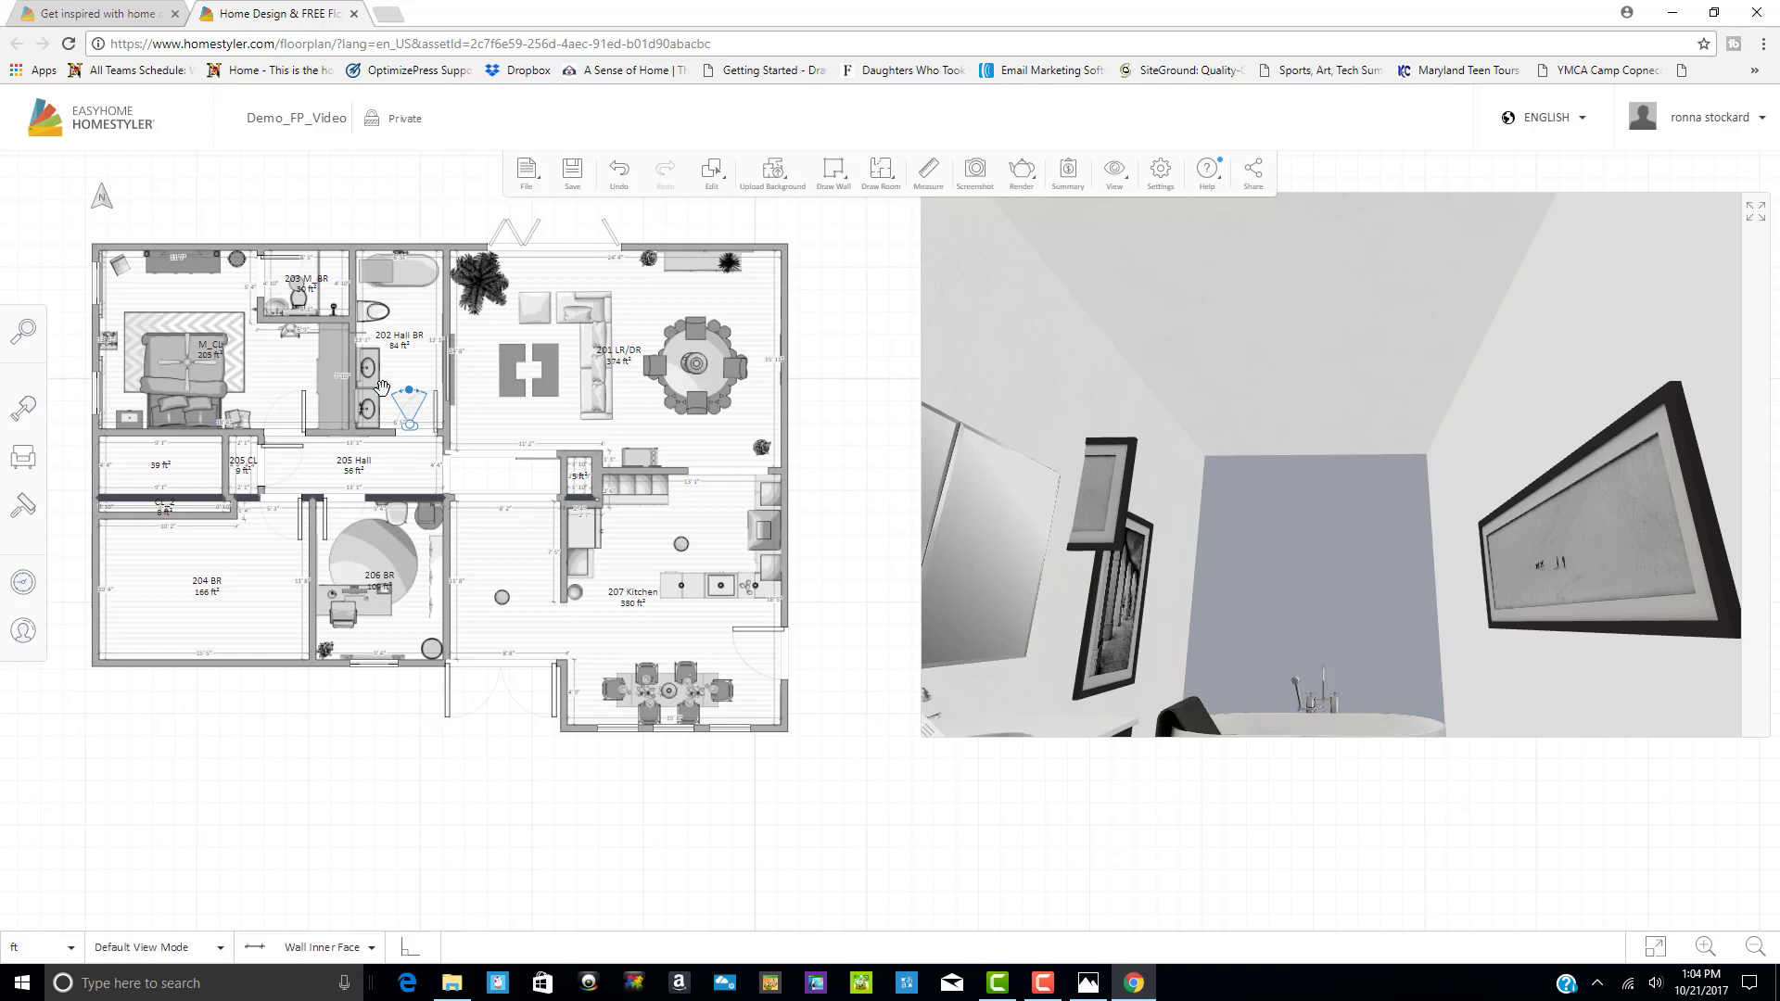
pyautogui.click(362, 333)
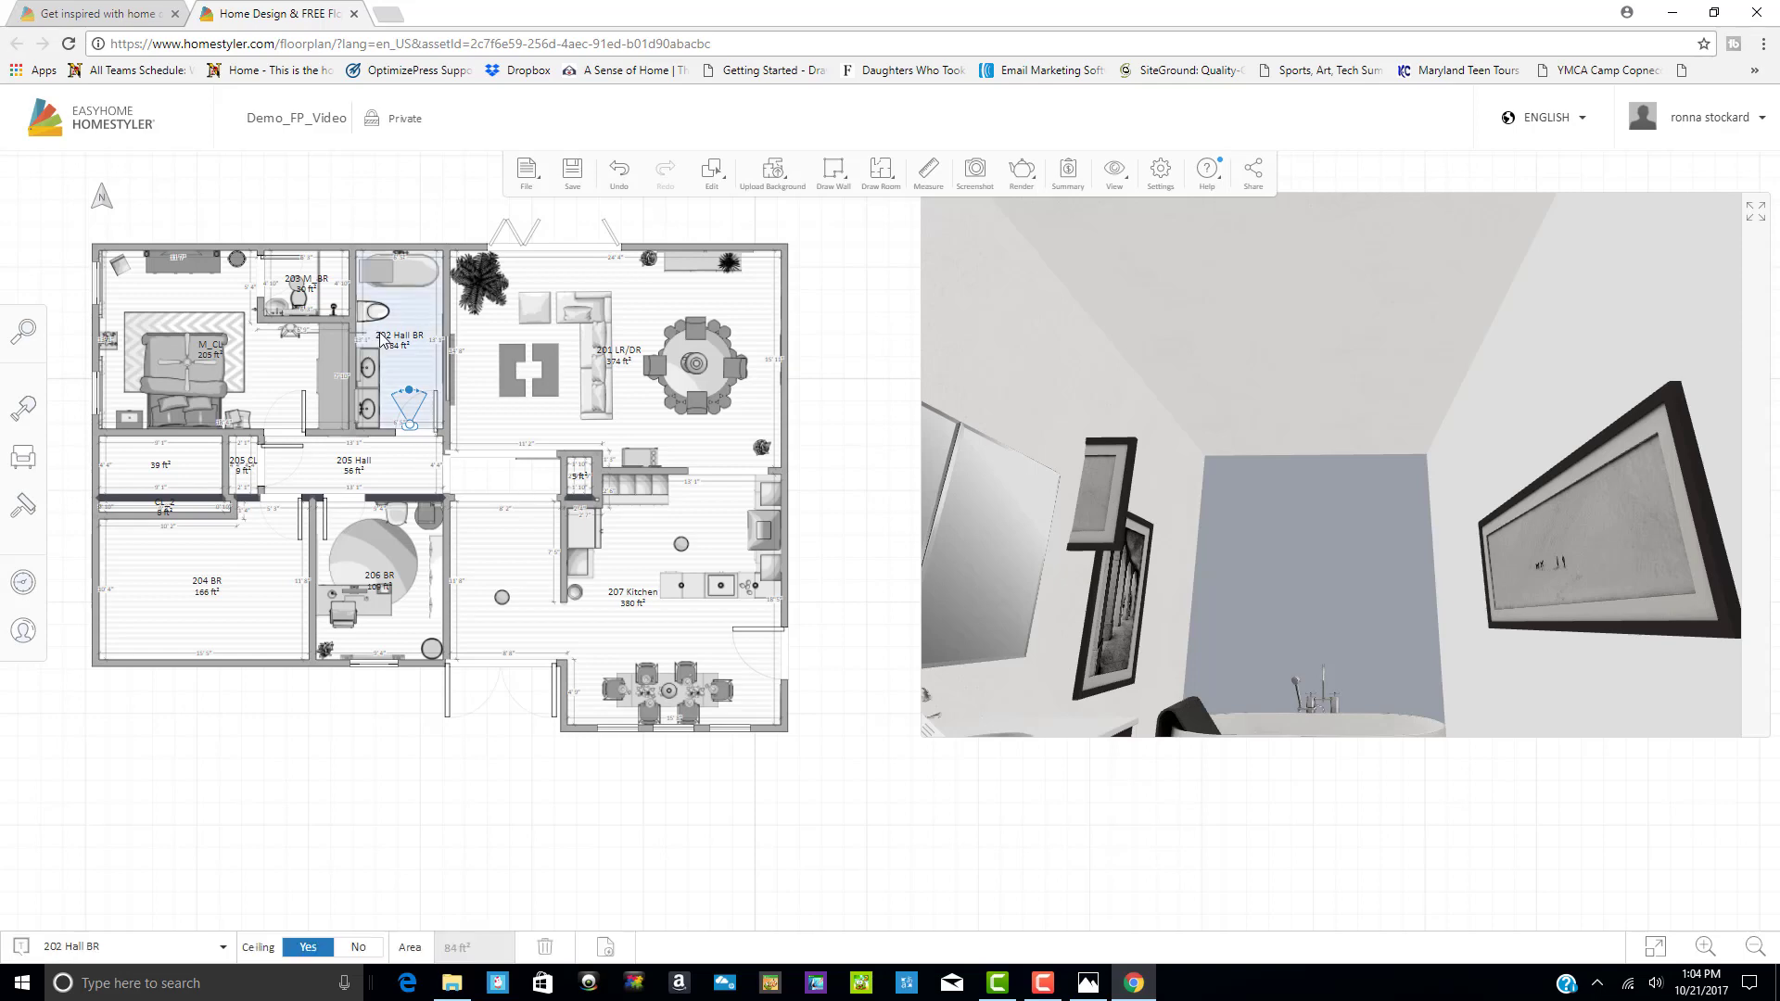
pyautogui.click(385, 181)
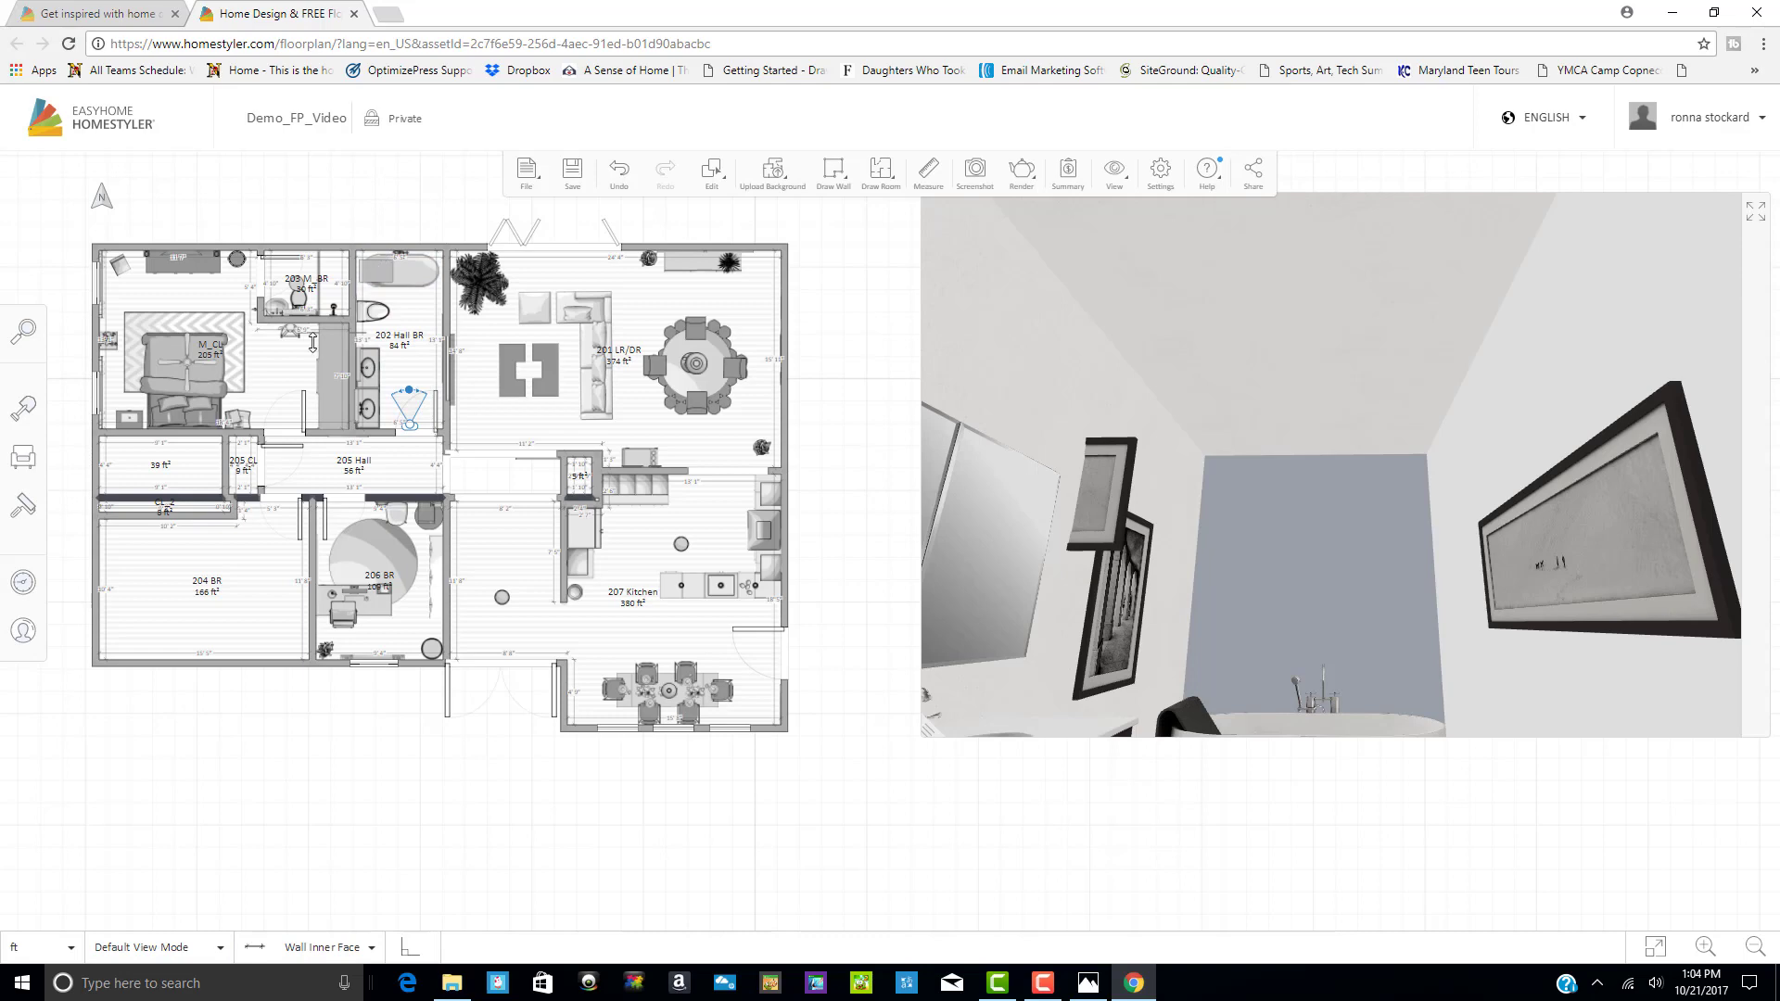
pyautogui.click(360, 341)
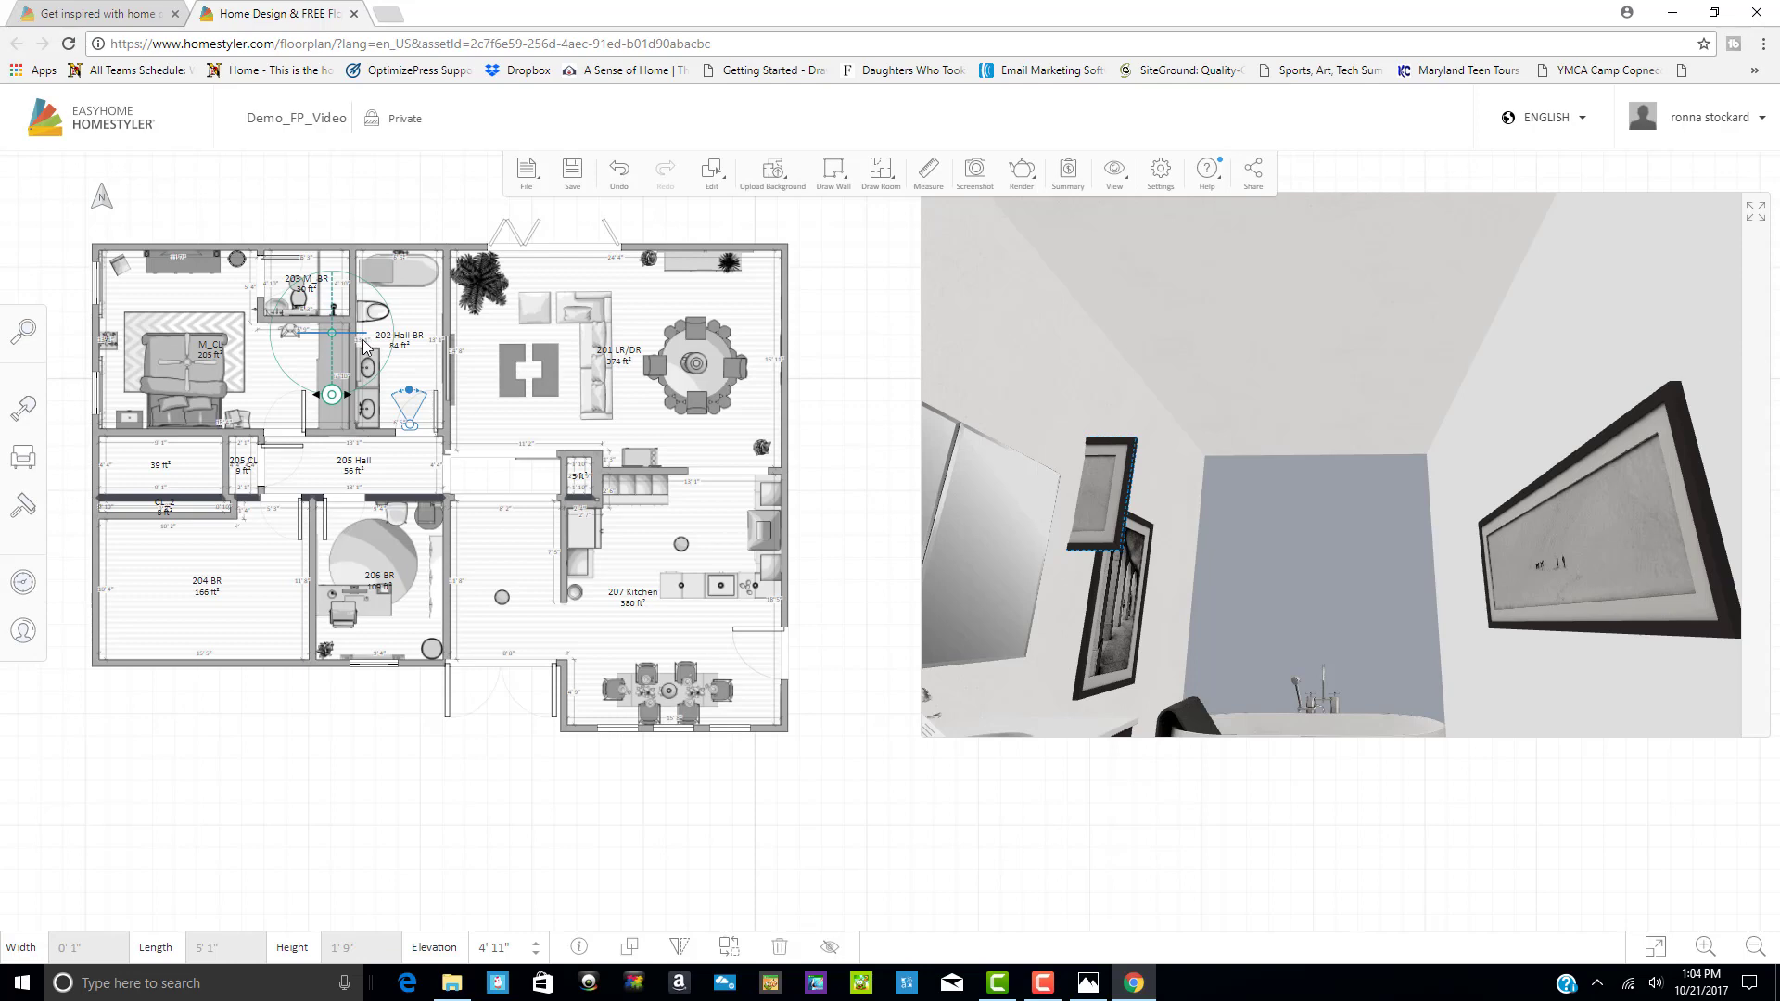
pyautogui.press('Delete')
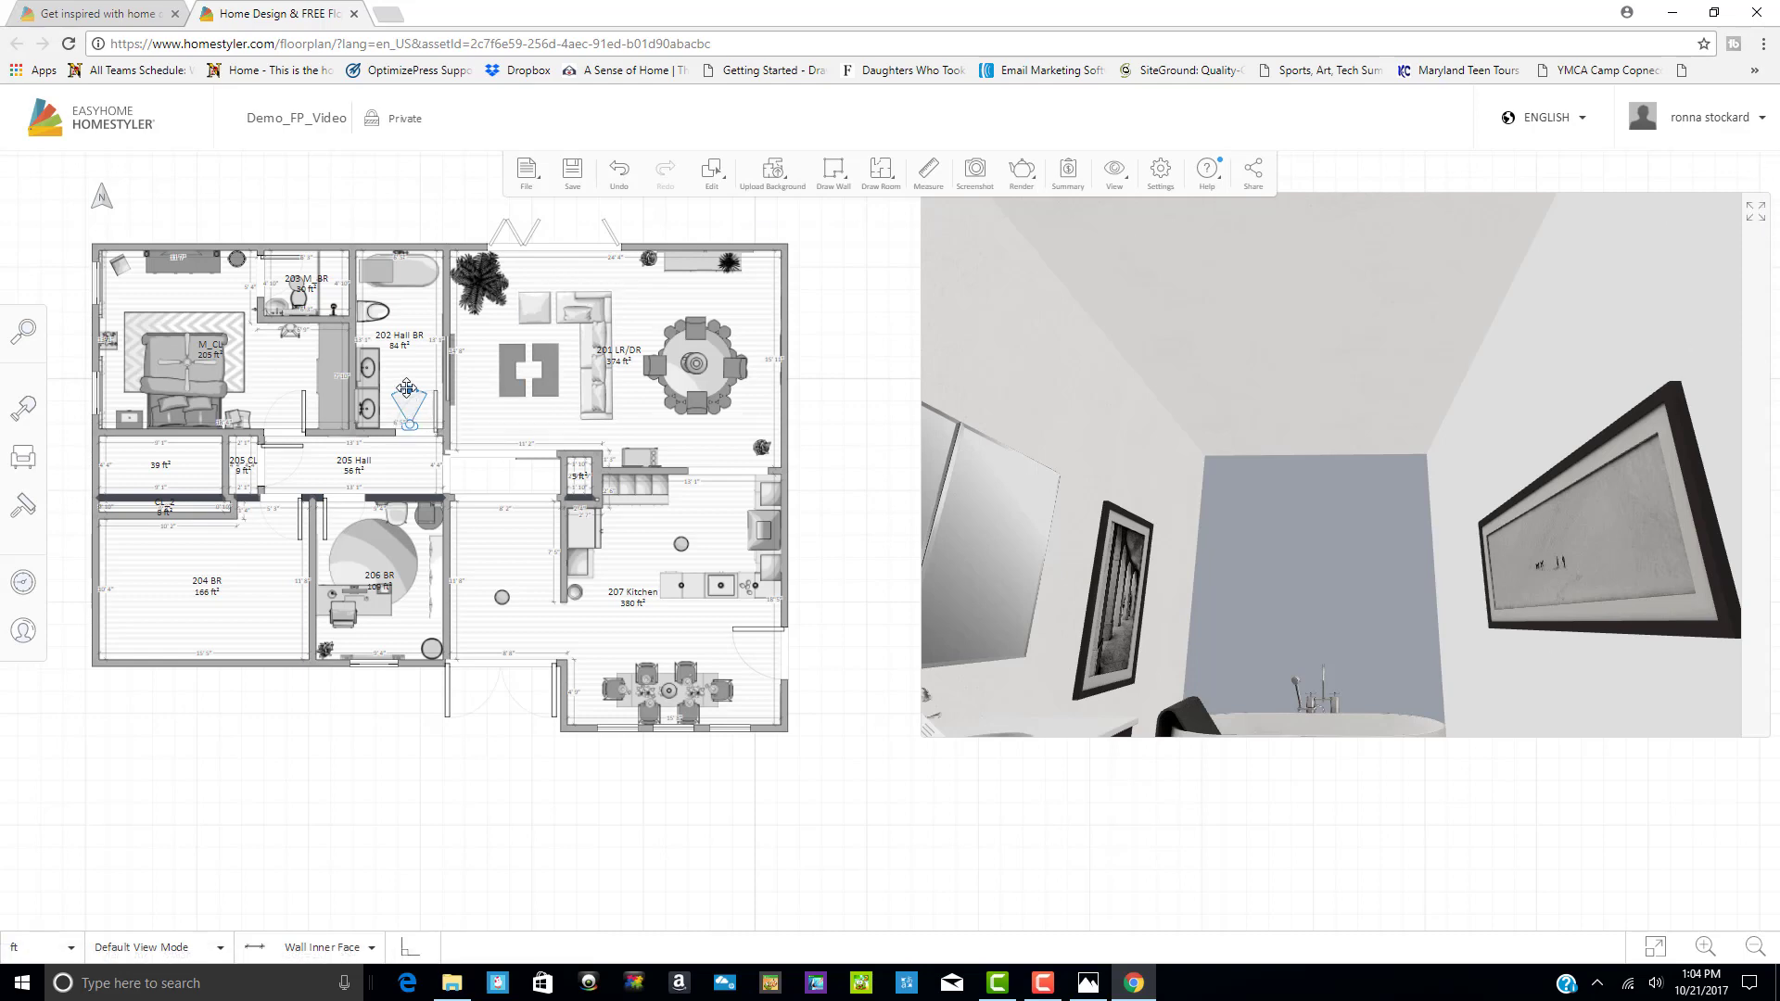
# View the bathroom from the door in full-size 3D, with the vanity, toilet, tub and wall art in frame
pyautogui.moveTo(417, 384); pyautogui.dragTo(415, 425)
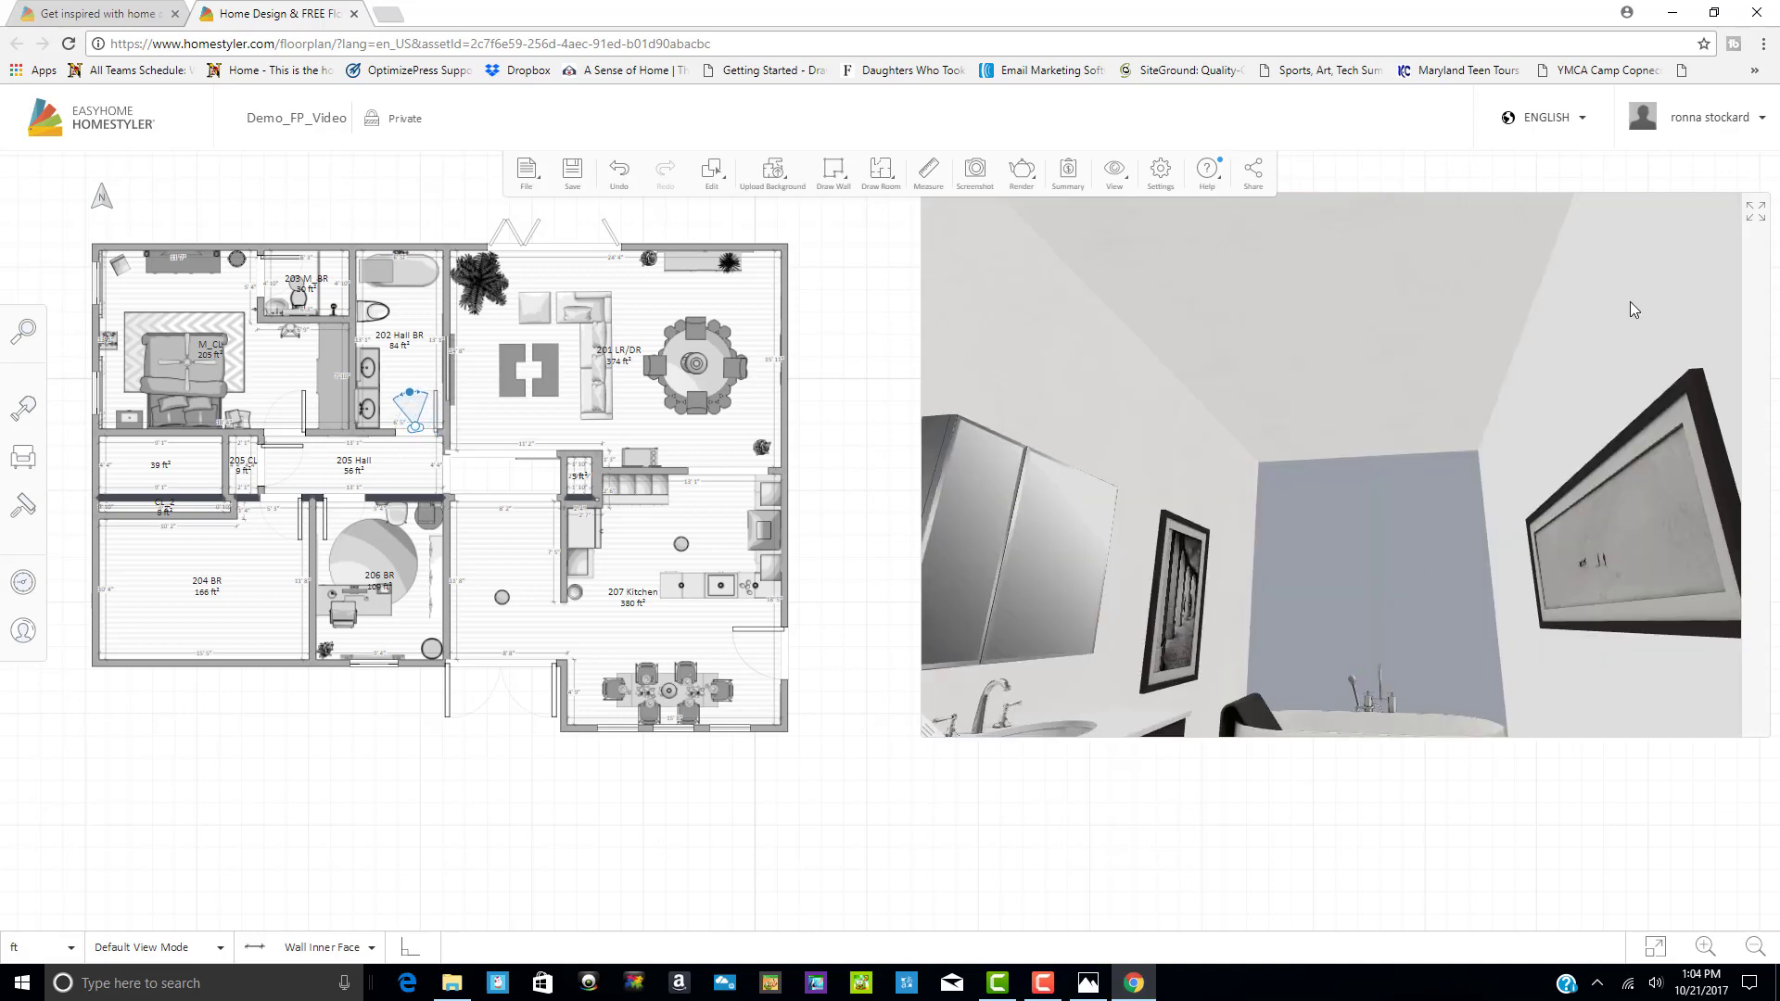
pyautogui.click(1756, 213)
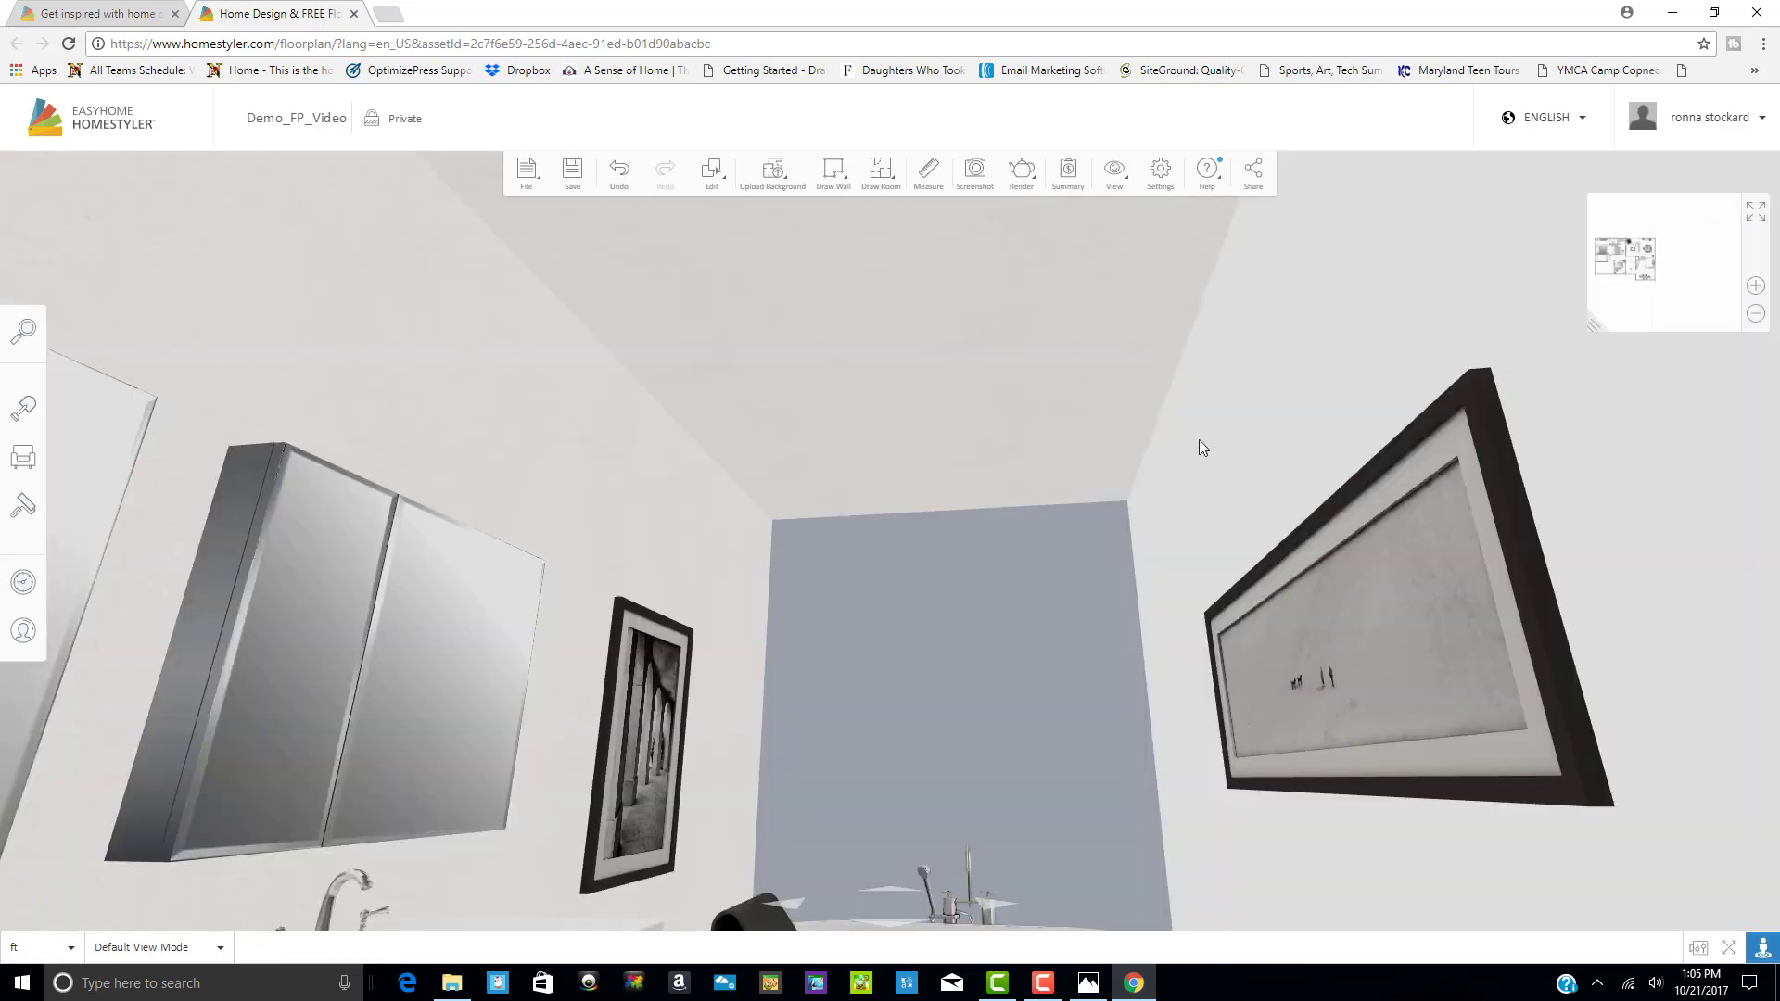
pyautogui.moveTo(1009, 668); pyautogui.dragTo(1086, 482)
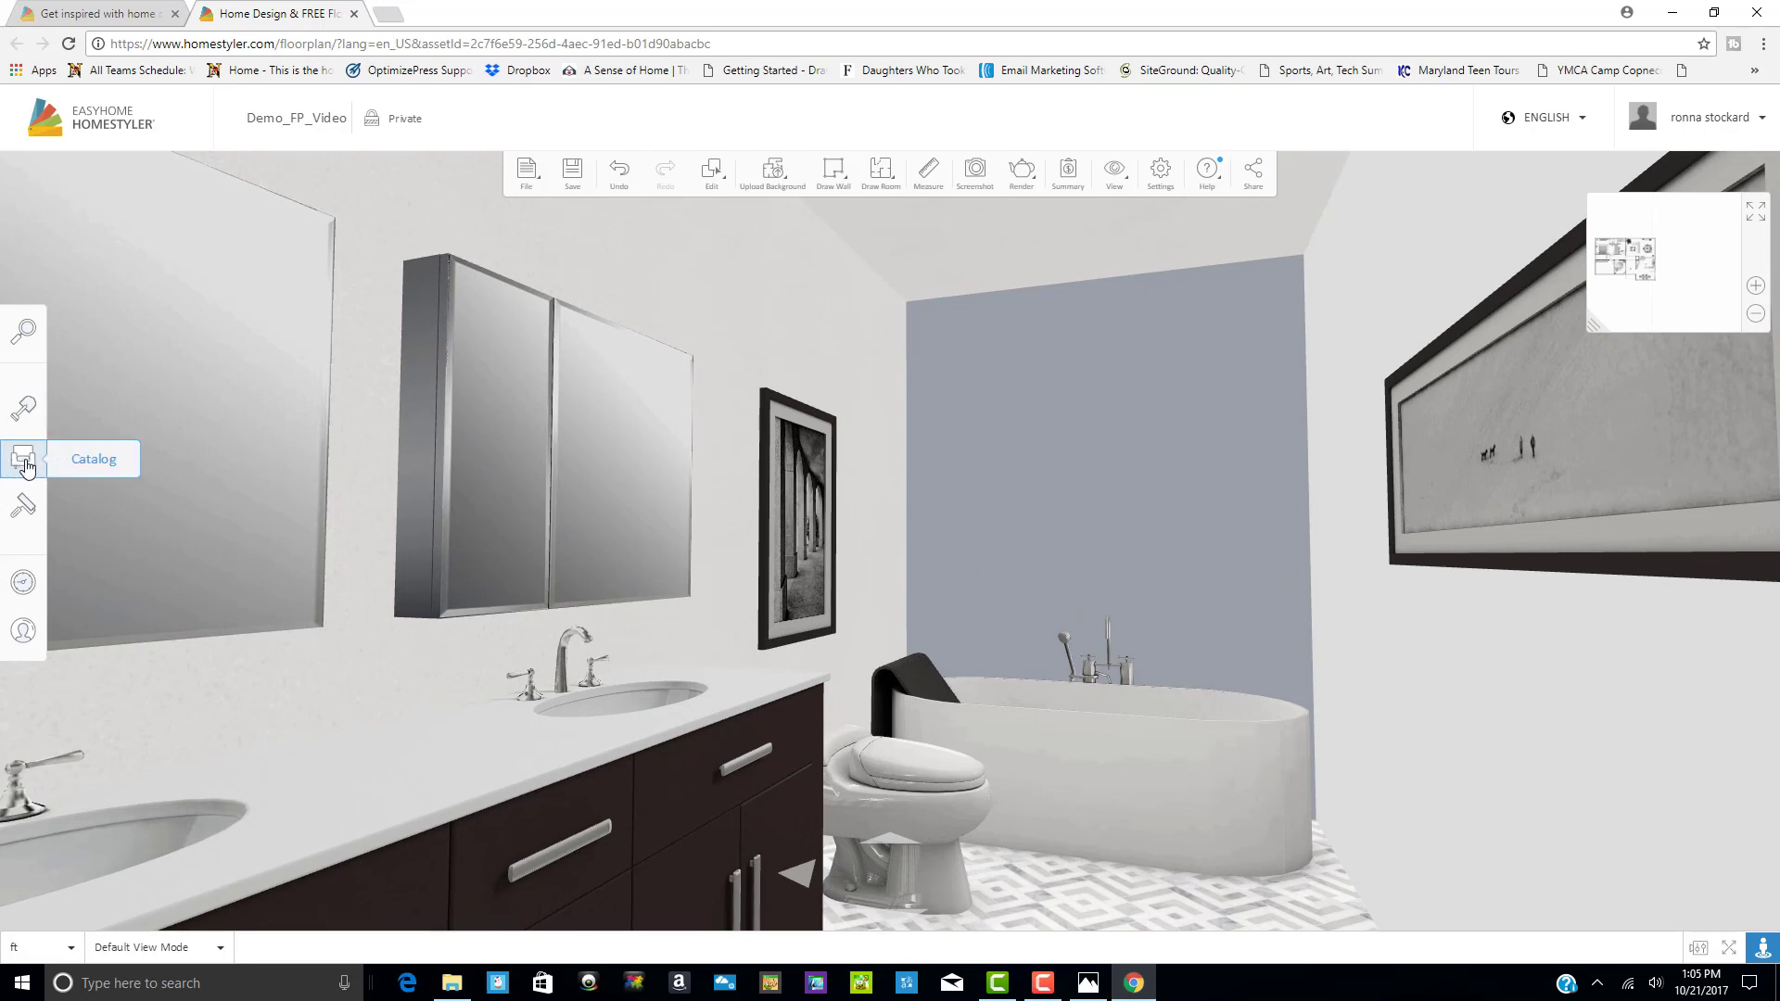
# Show the office Shelves & Bookcases category of the furniture catalog
pyautogui.click(90, 463)
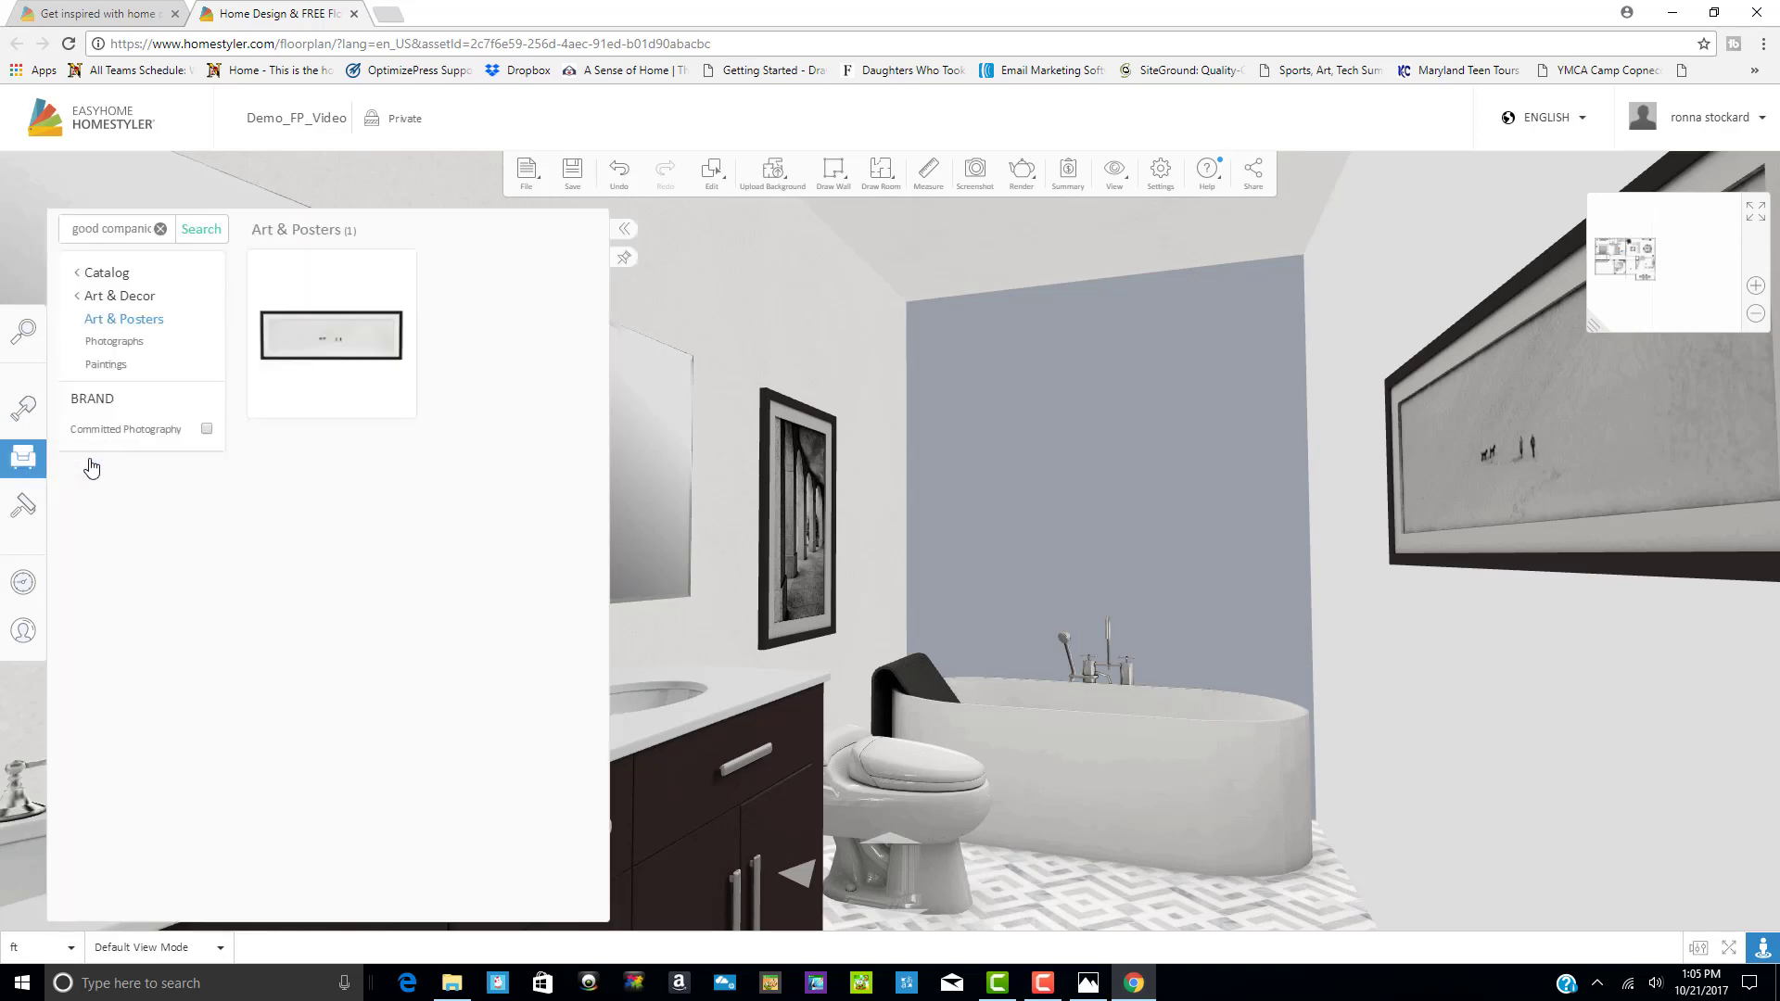
pyautogui.click(112, 274)
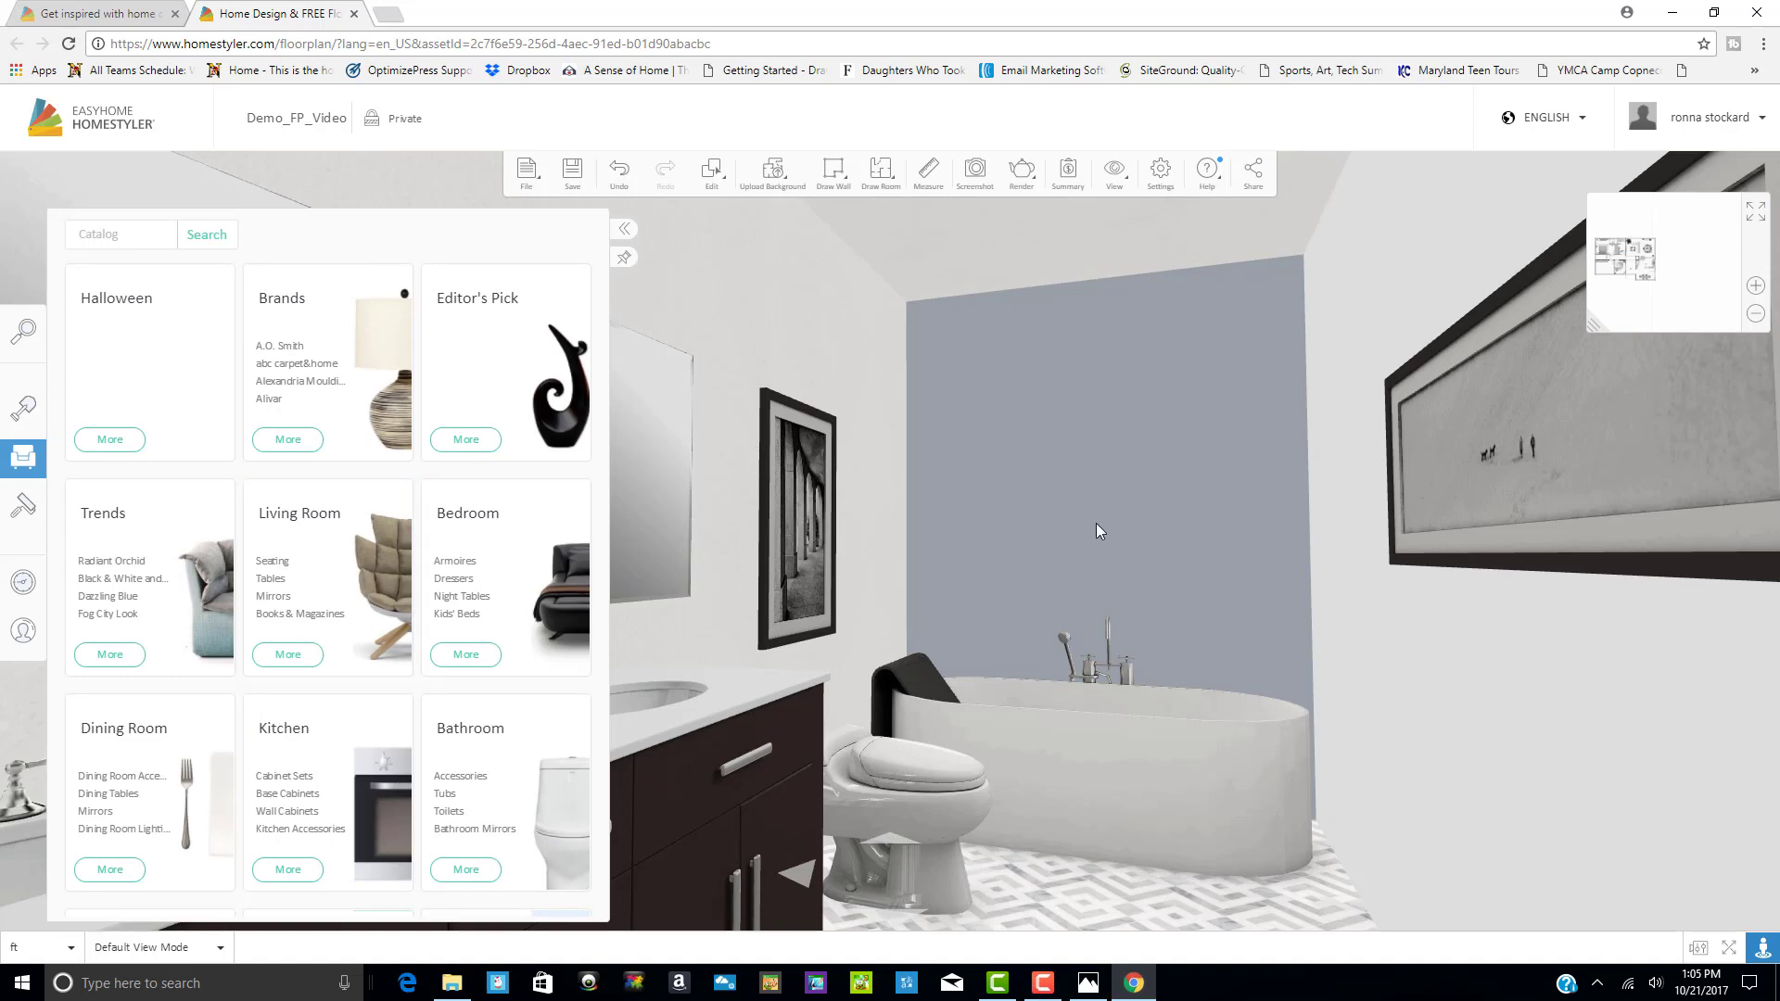
pyautogui.scroll(-4, 245, 629)
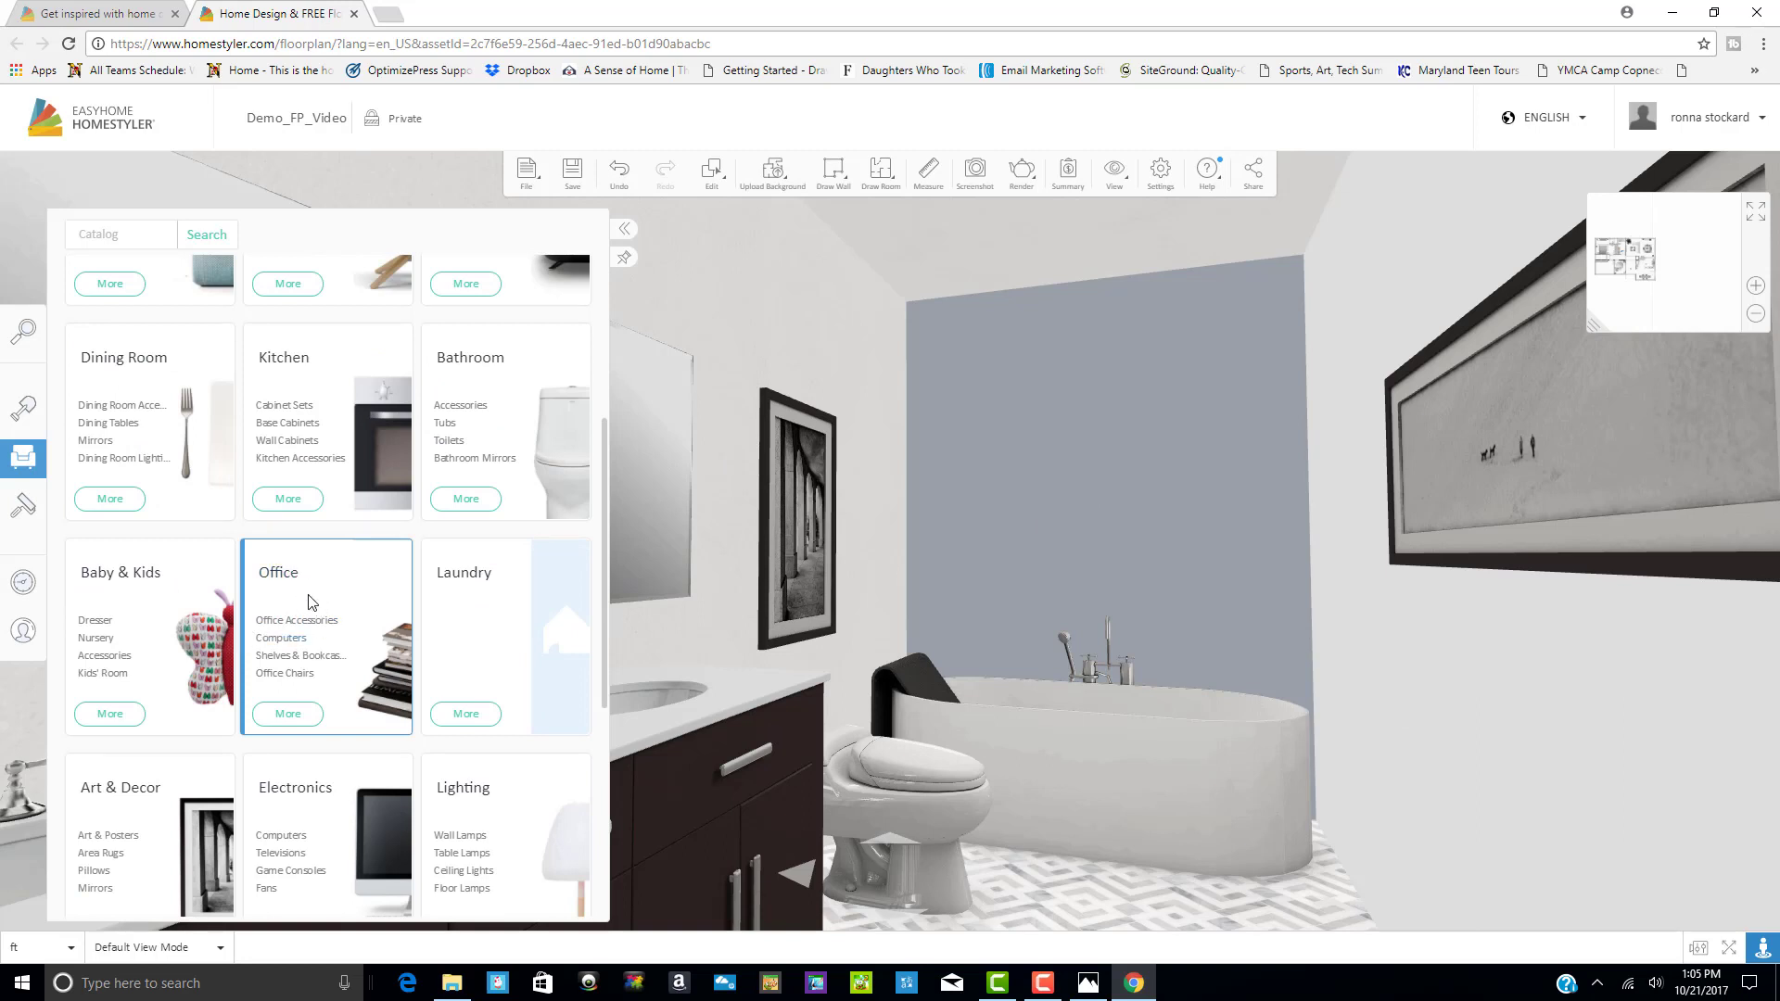
pyautogui.click(283, 659)
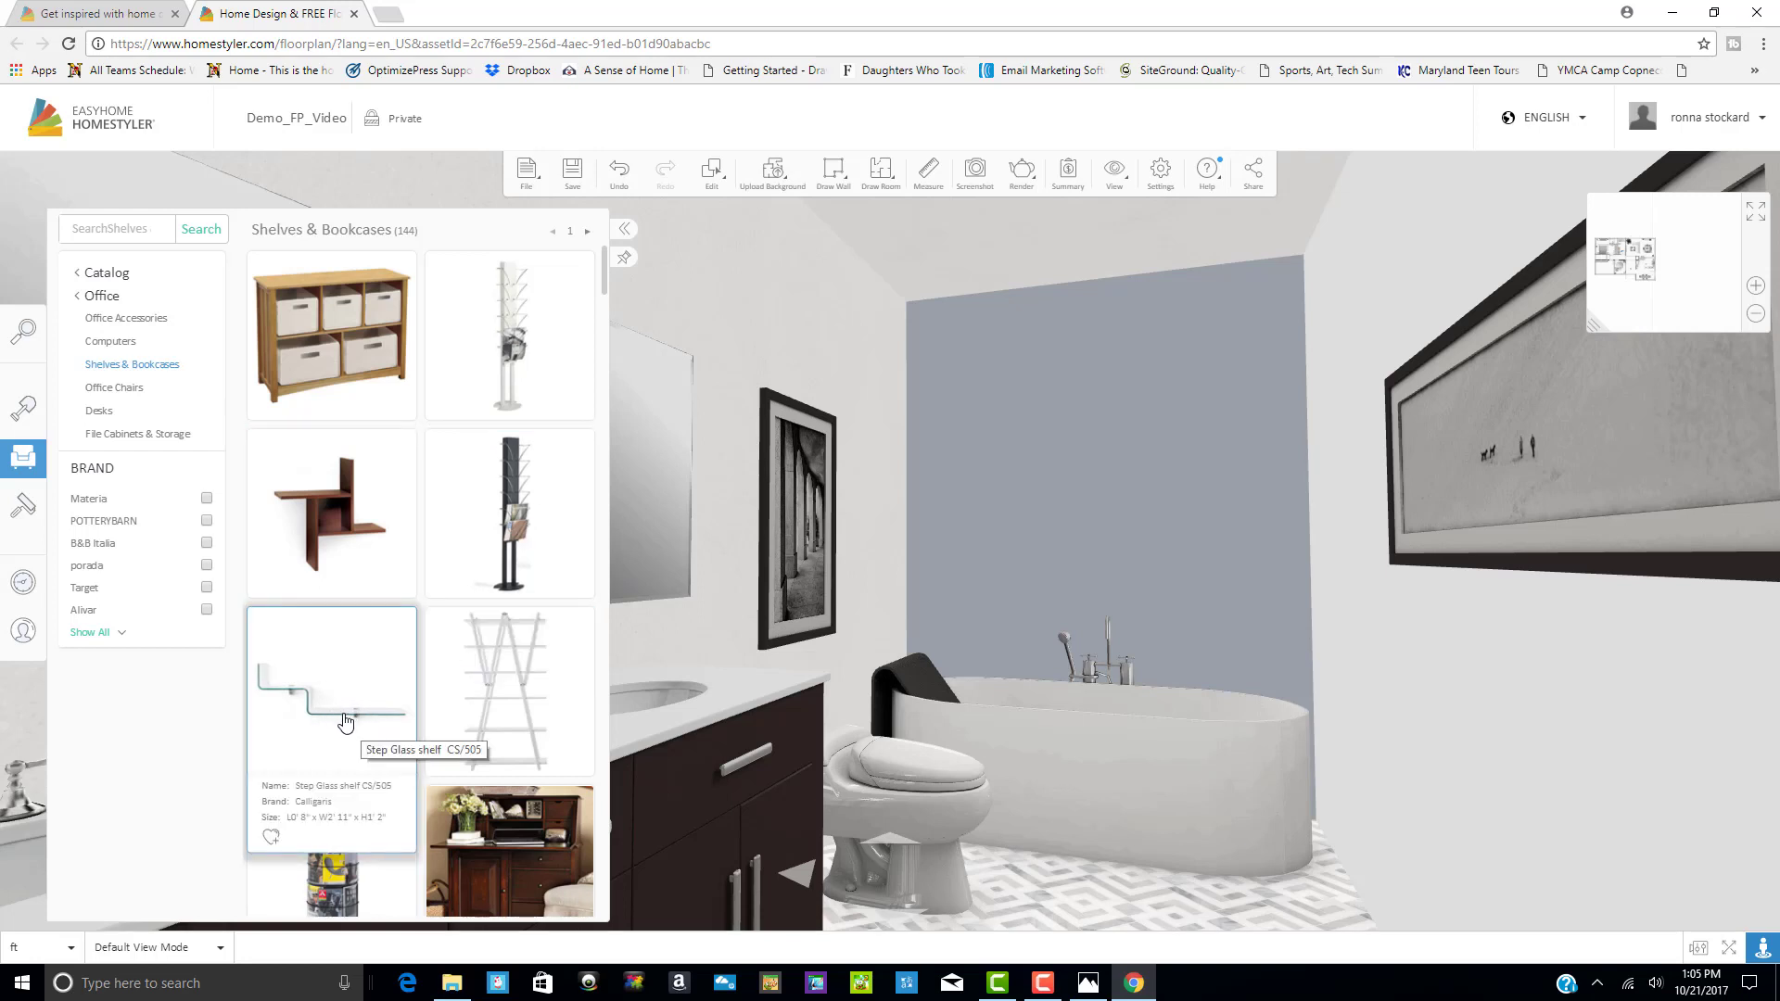
# Place the Step Glass shelf CS/505 on the blue-grey wall above the tub at an elevation of 3' 6" and deselect it
pyautogui.scroll(-8, 409, 664)
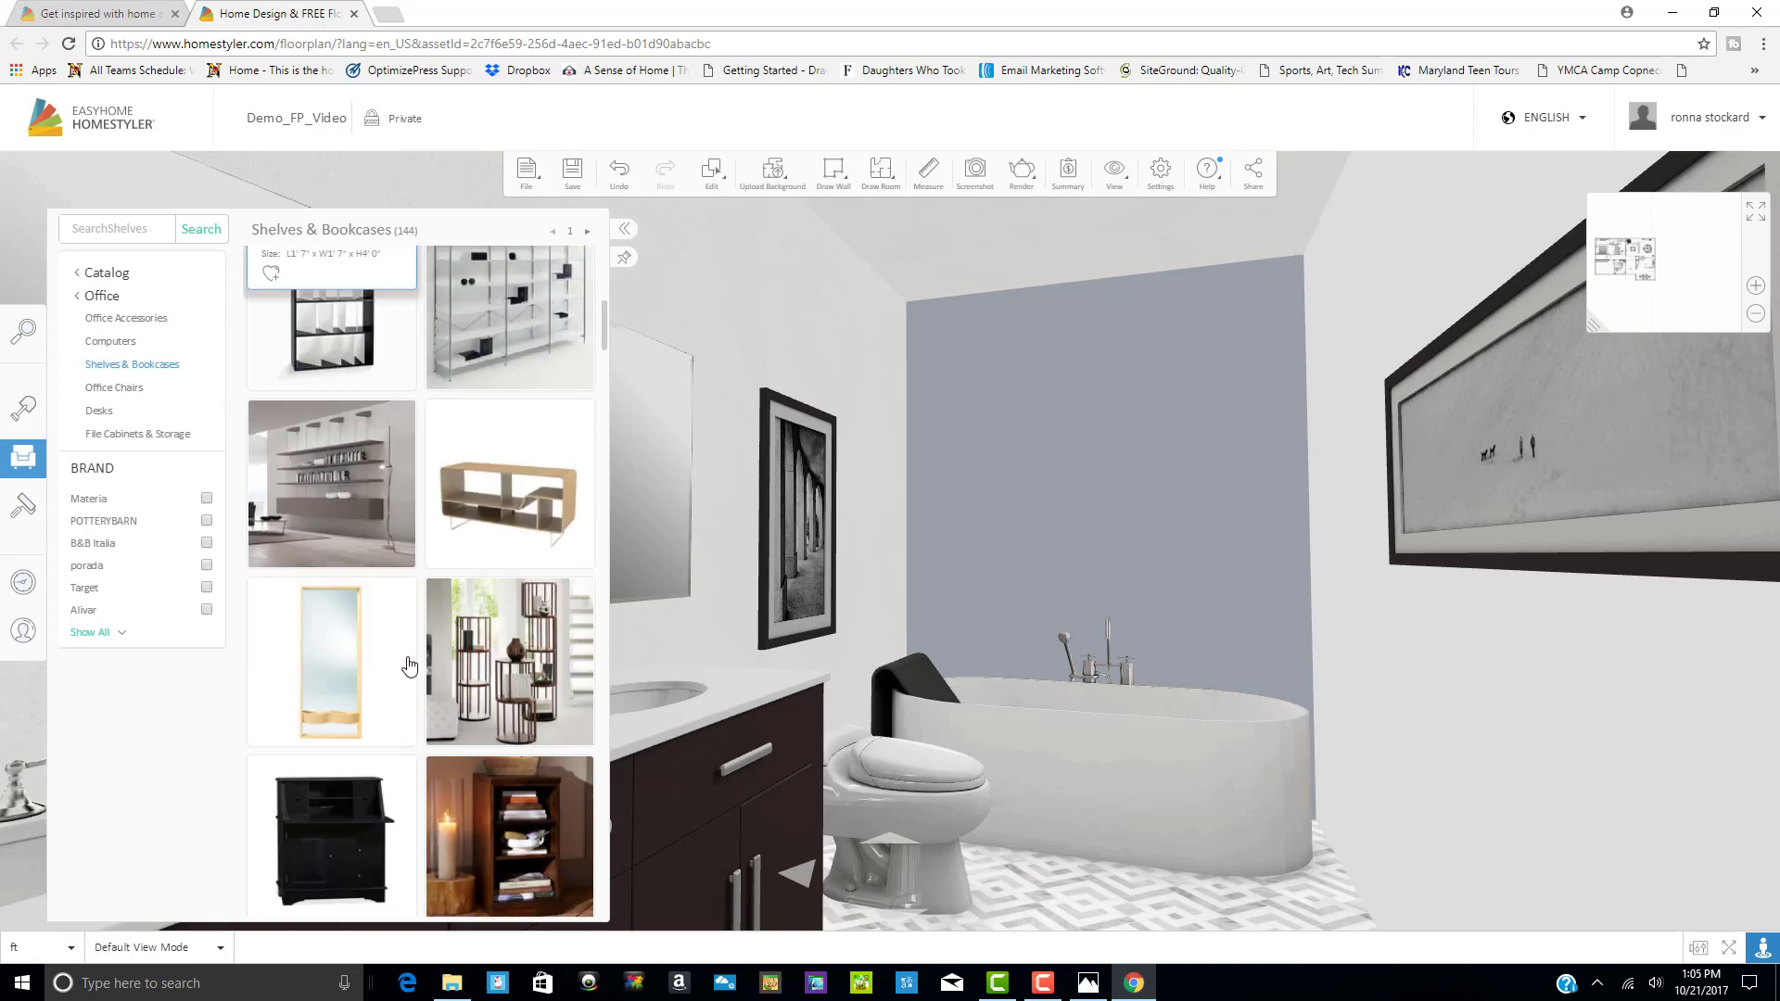
pyautogui.scroll(-3, 409, 665)
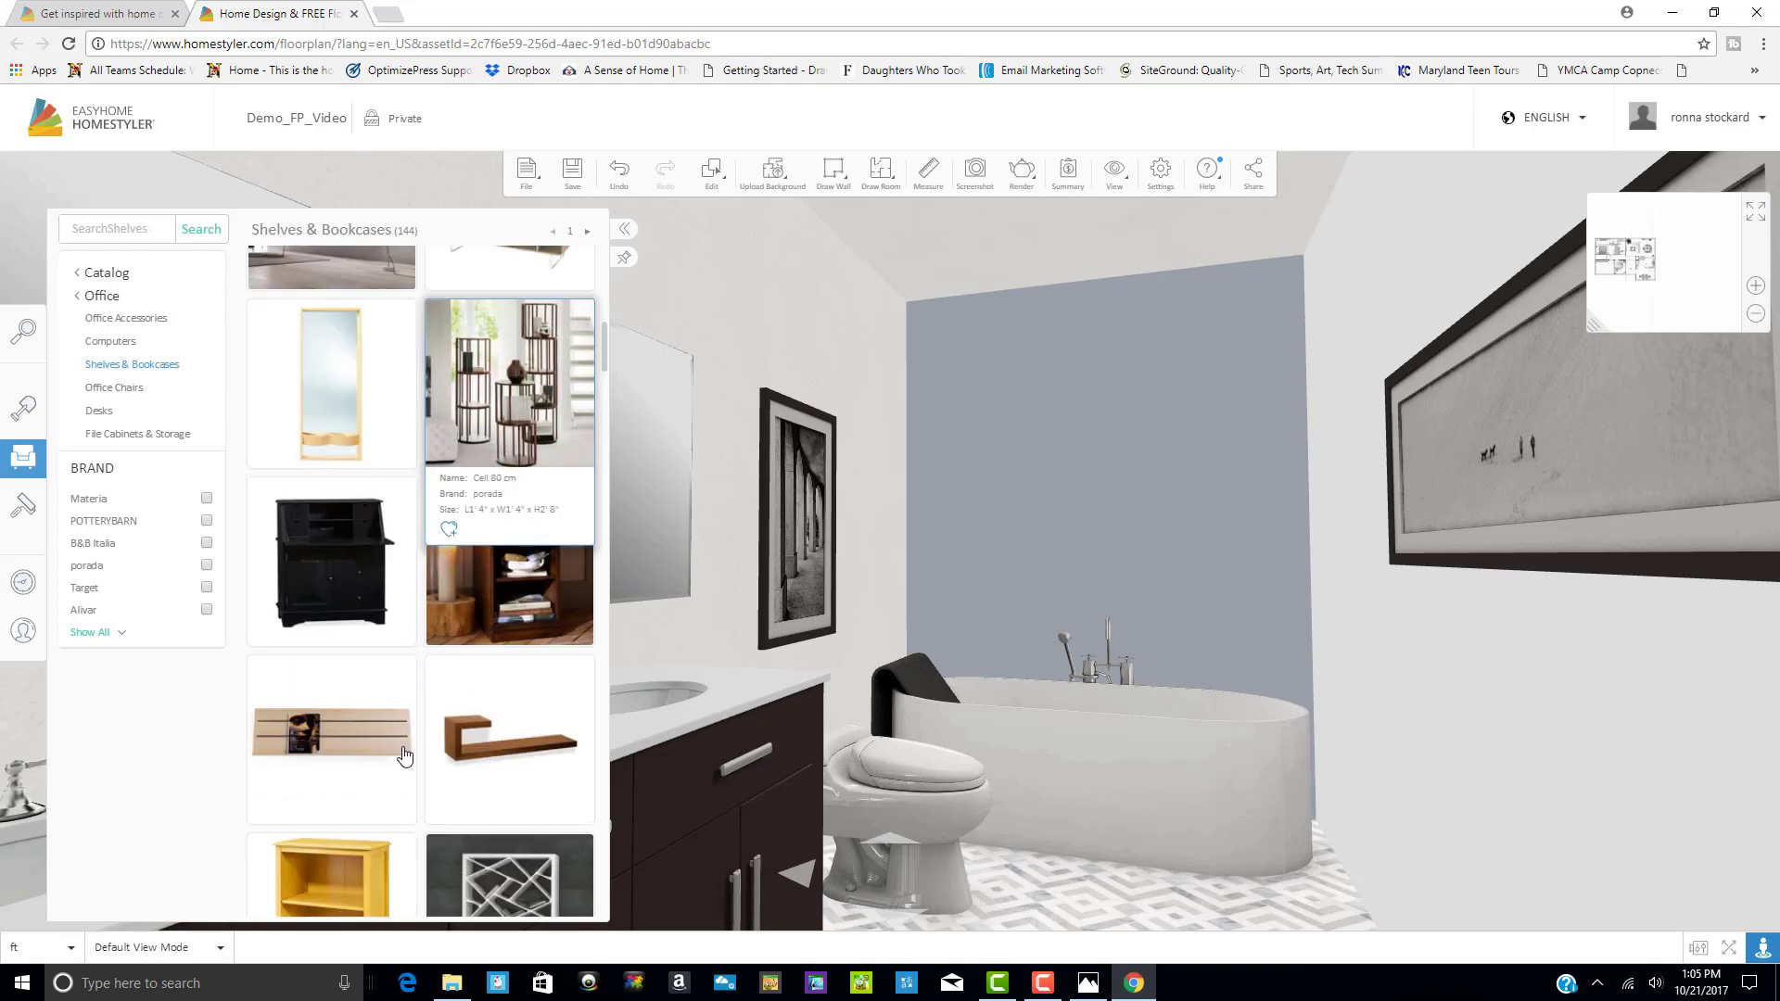
pyautogui.scroll(-5, 415, 806)
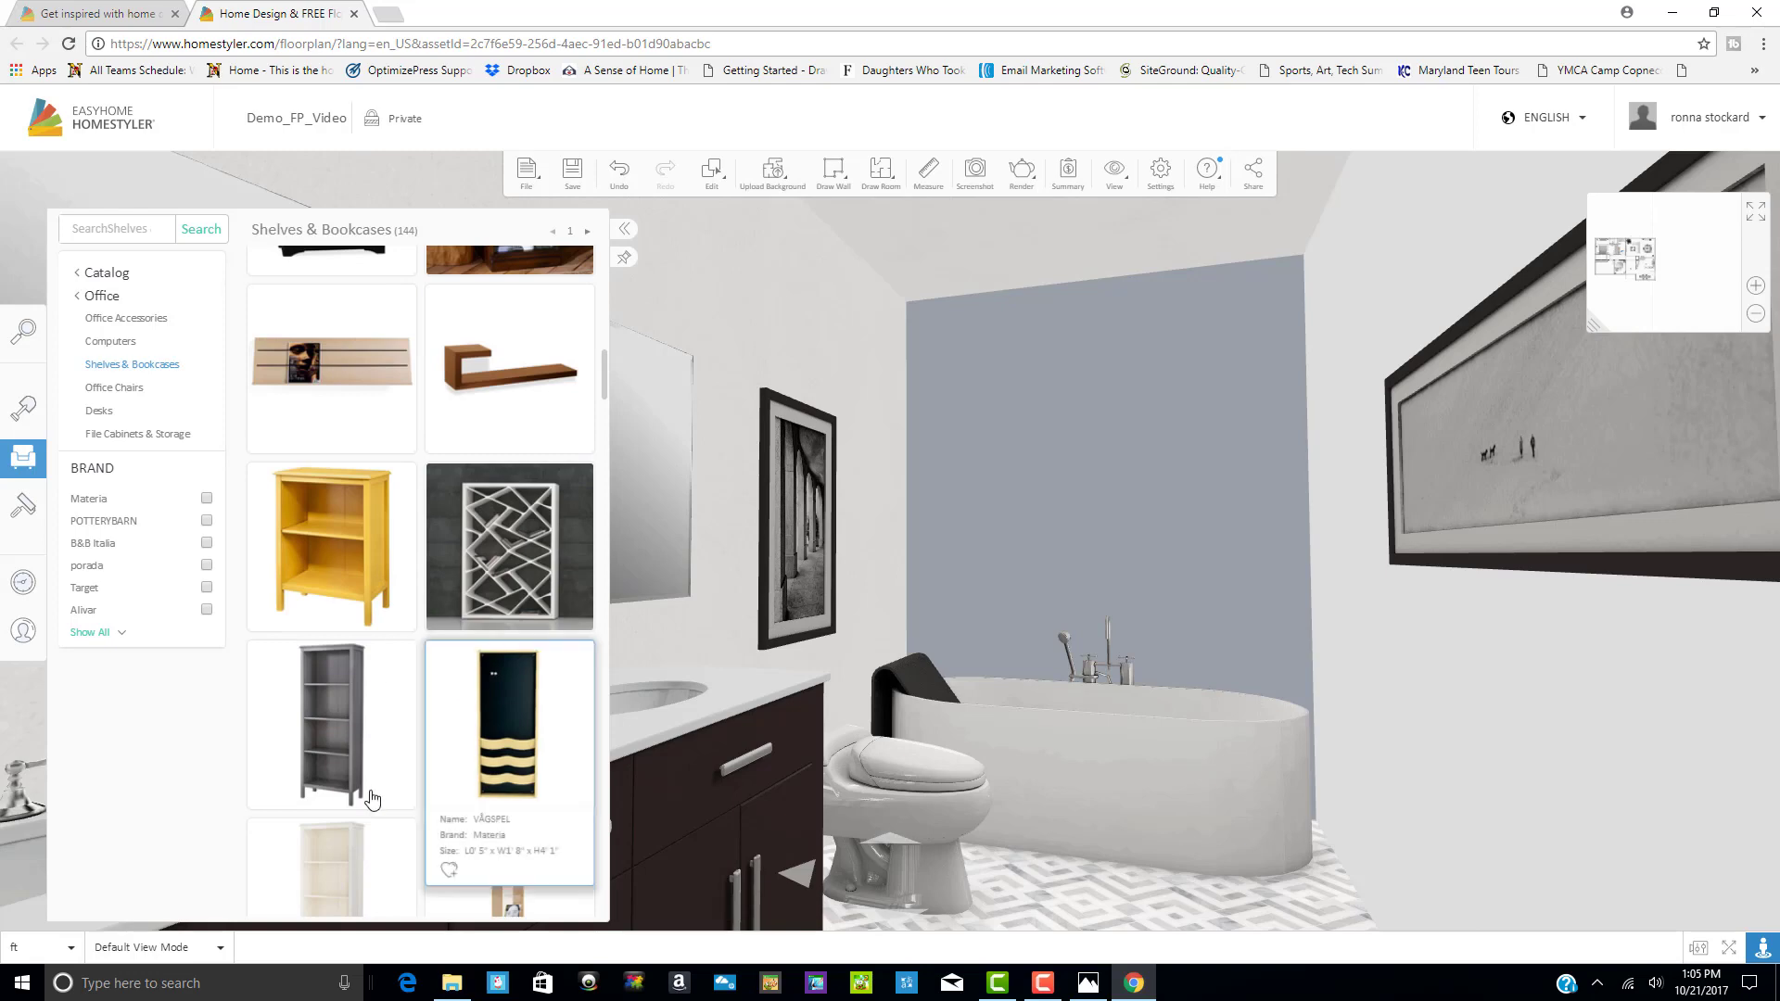
pyautogui.scroll(-4, 464, 723)
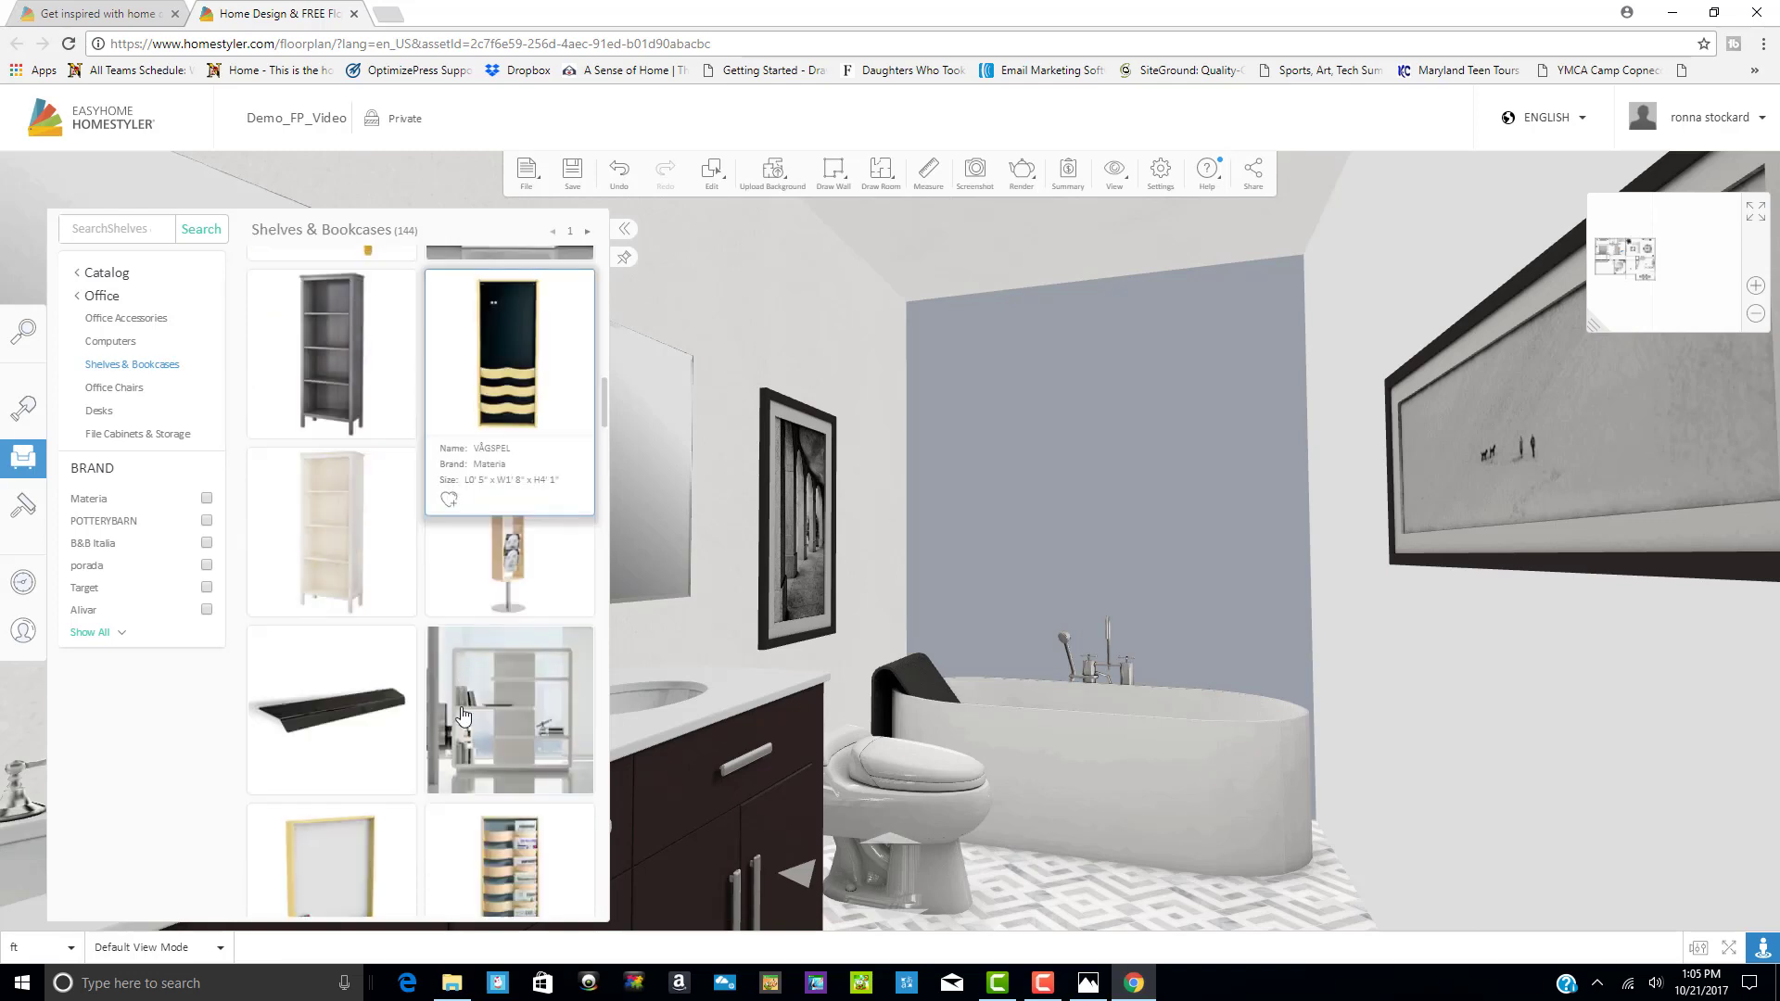
pyautogui.scroll(-2, 463, 716)
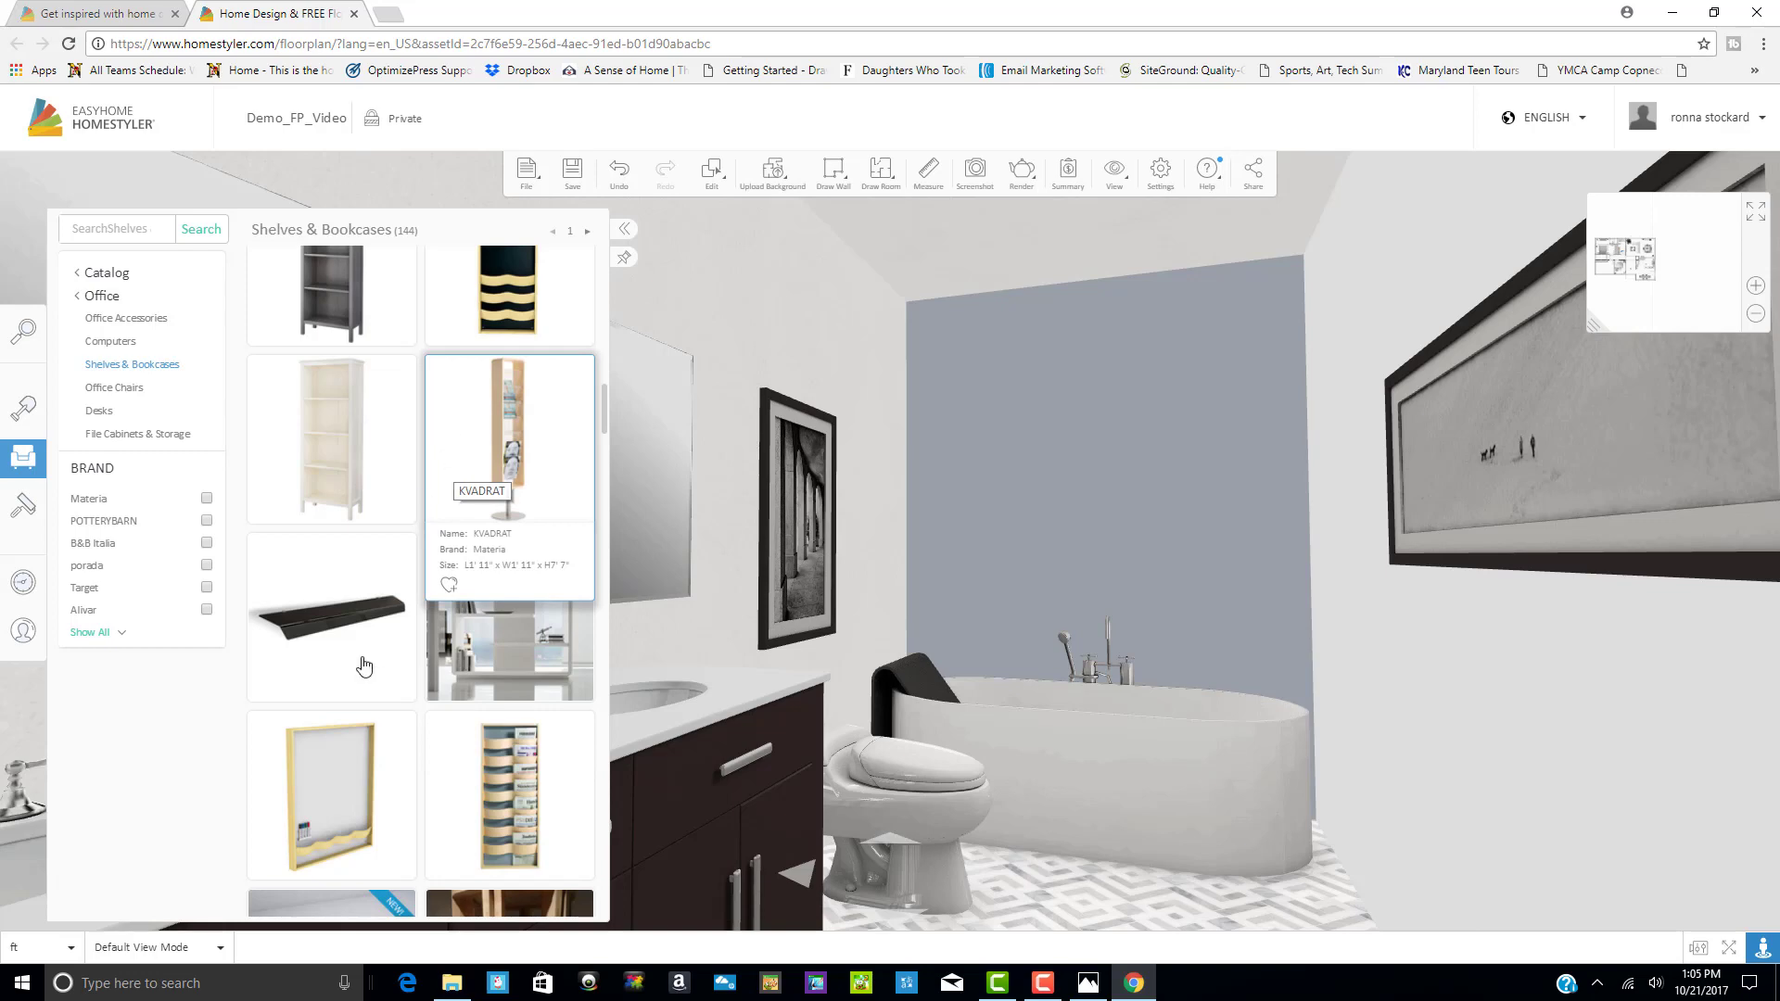
pyautogui.scroll(4, 358, 655)
pyautogui.scroll(4, 345, 631)
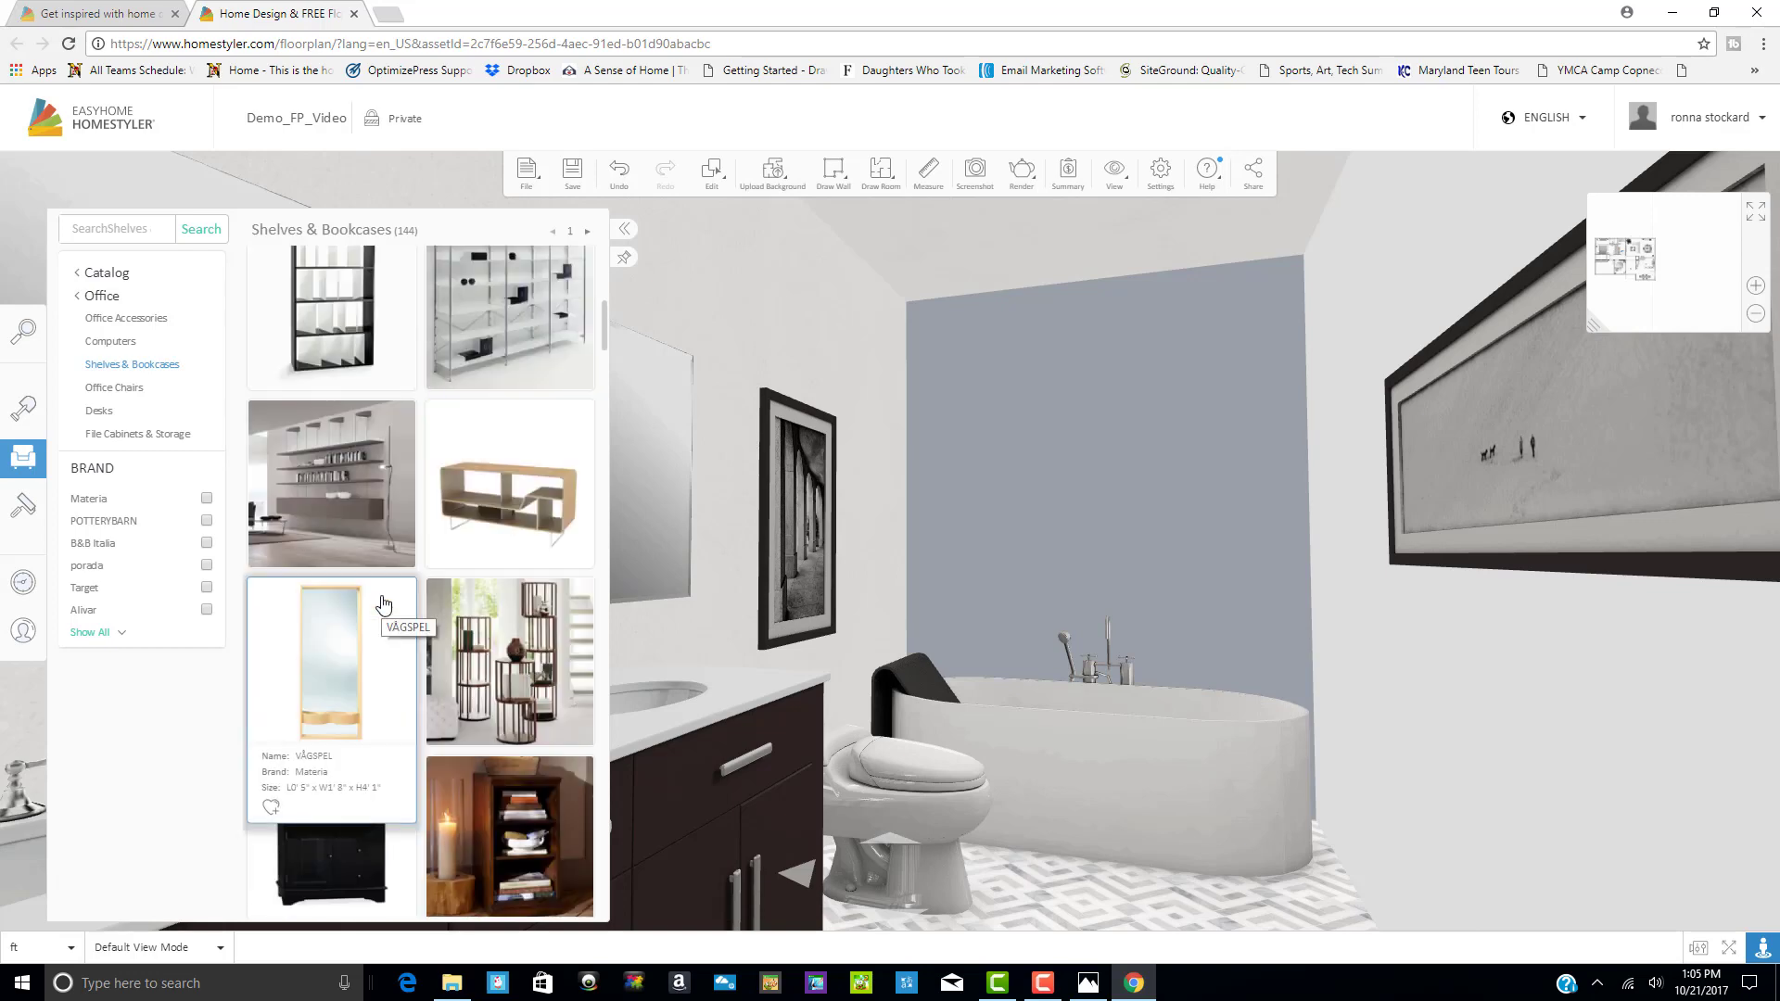
pyautogui.scroll(4, 389, 556)
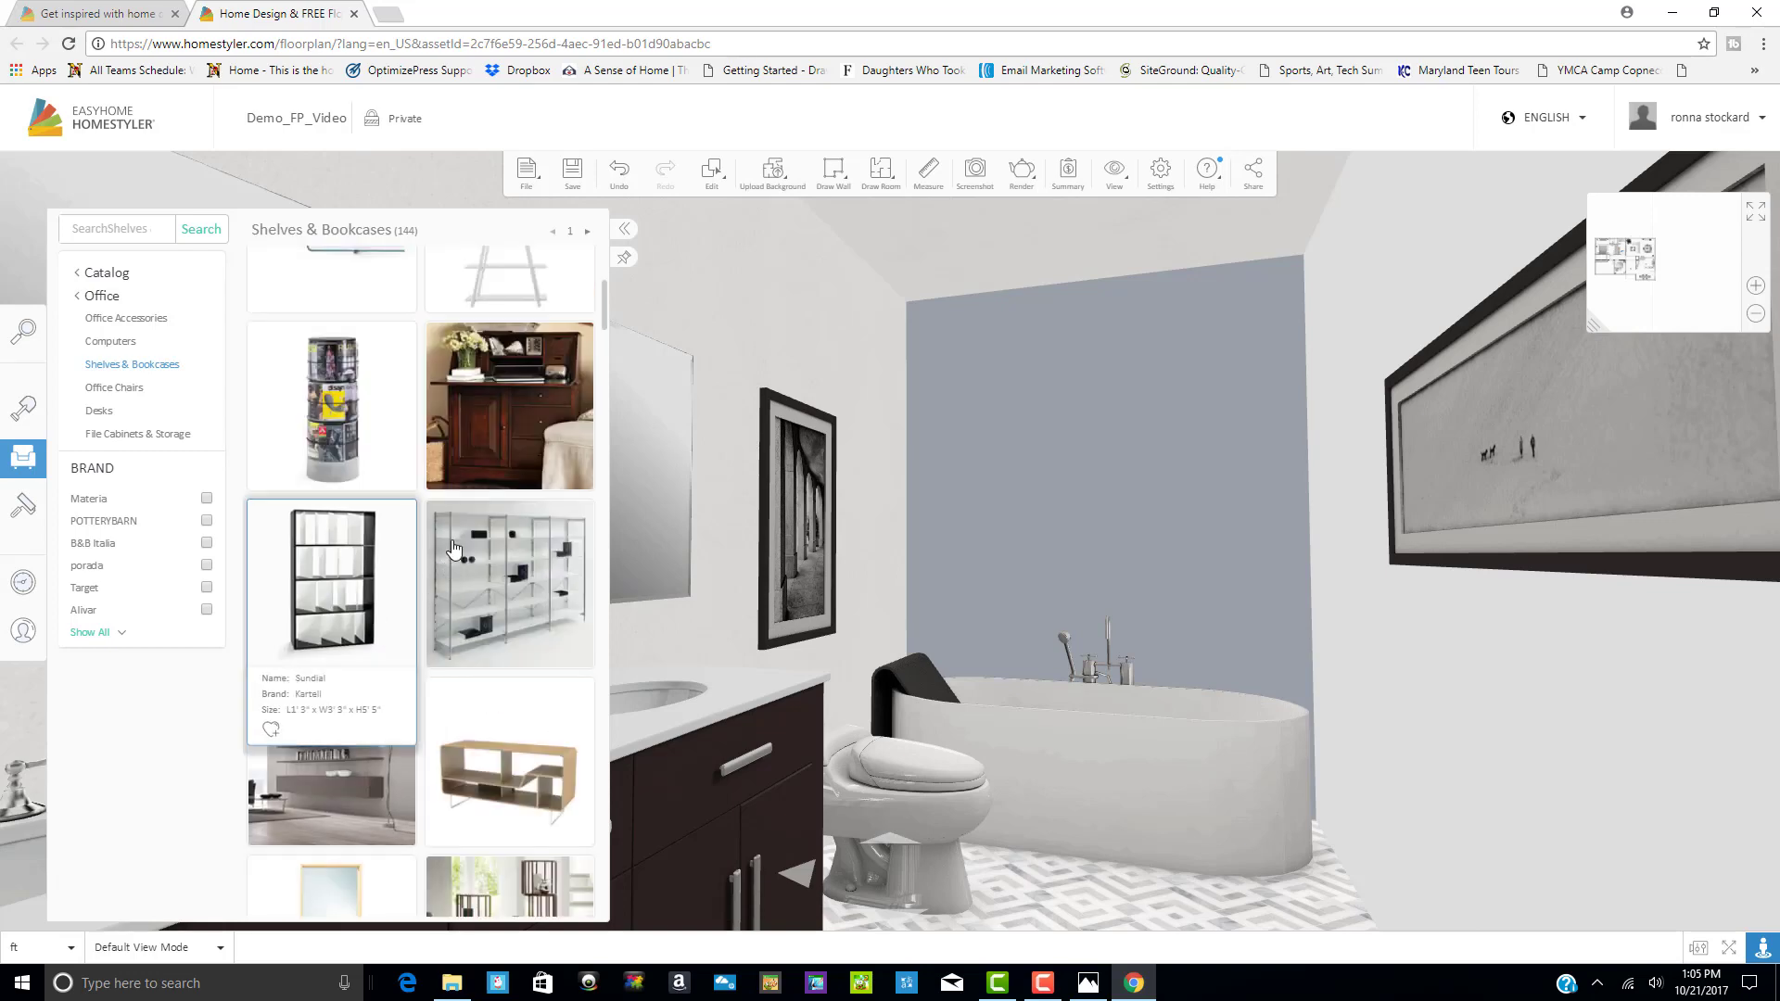
pyautogui.scroll(3, 443, 554)
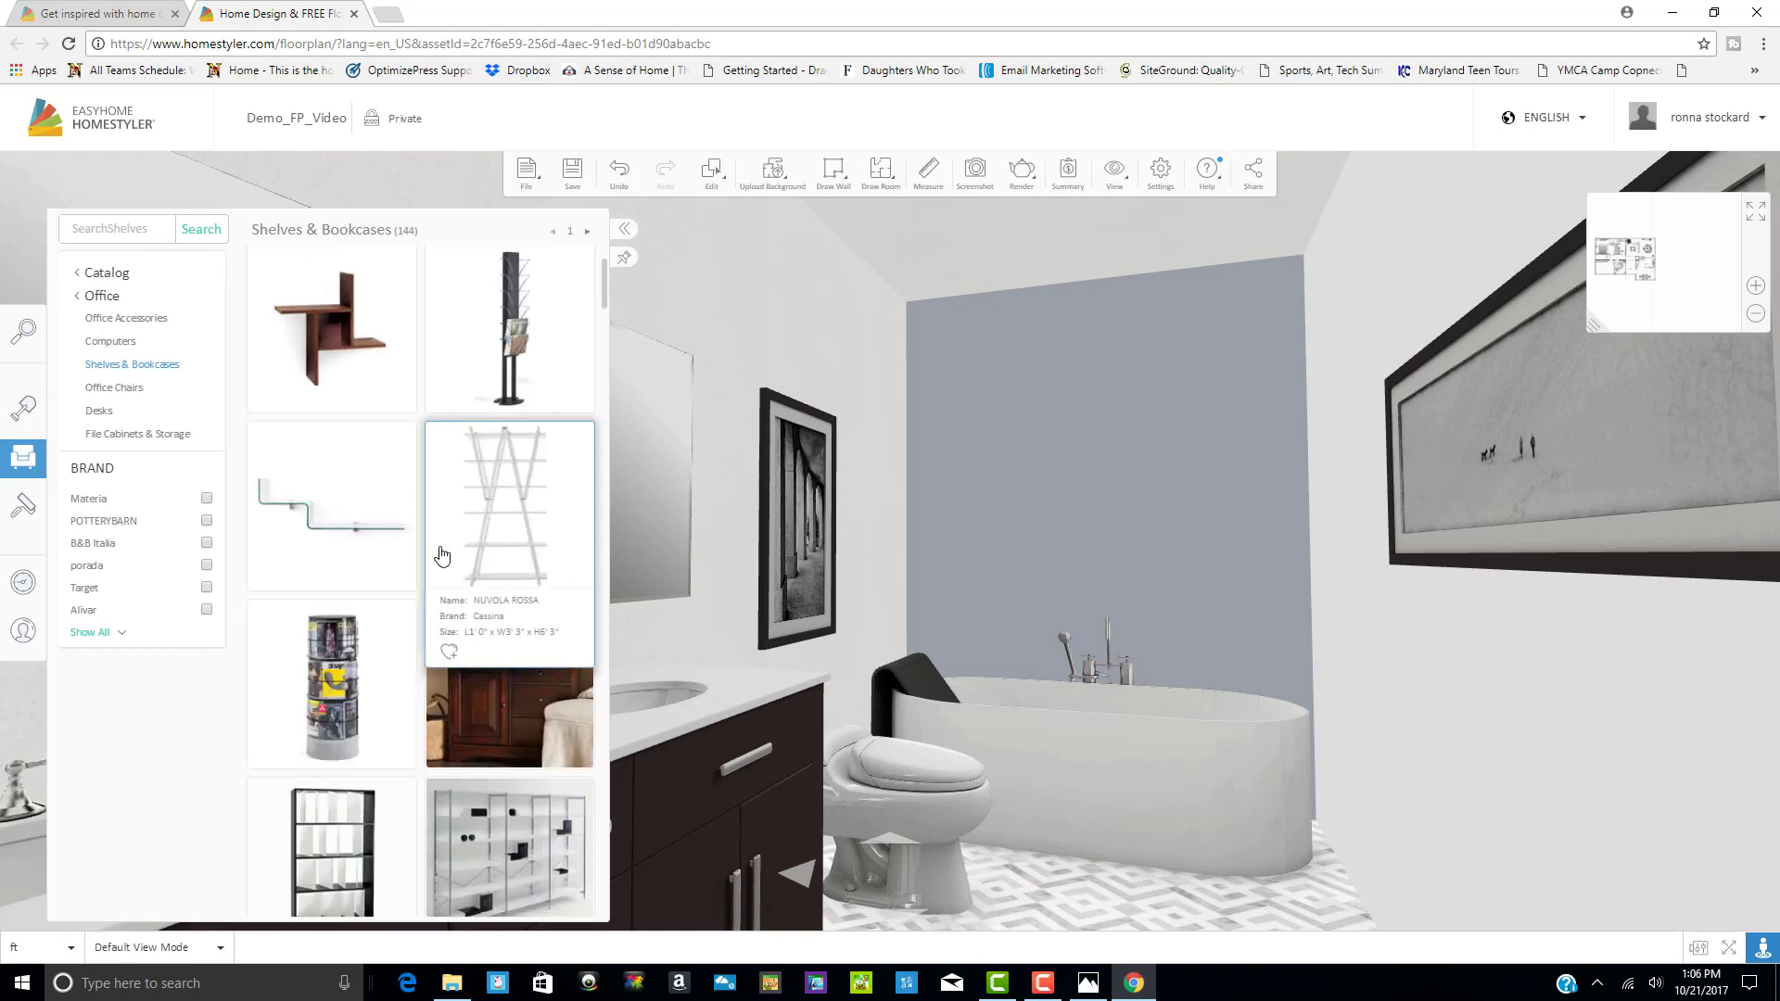
pyautogui.click(349, 533)
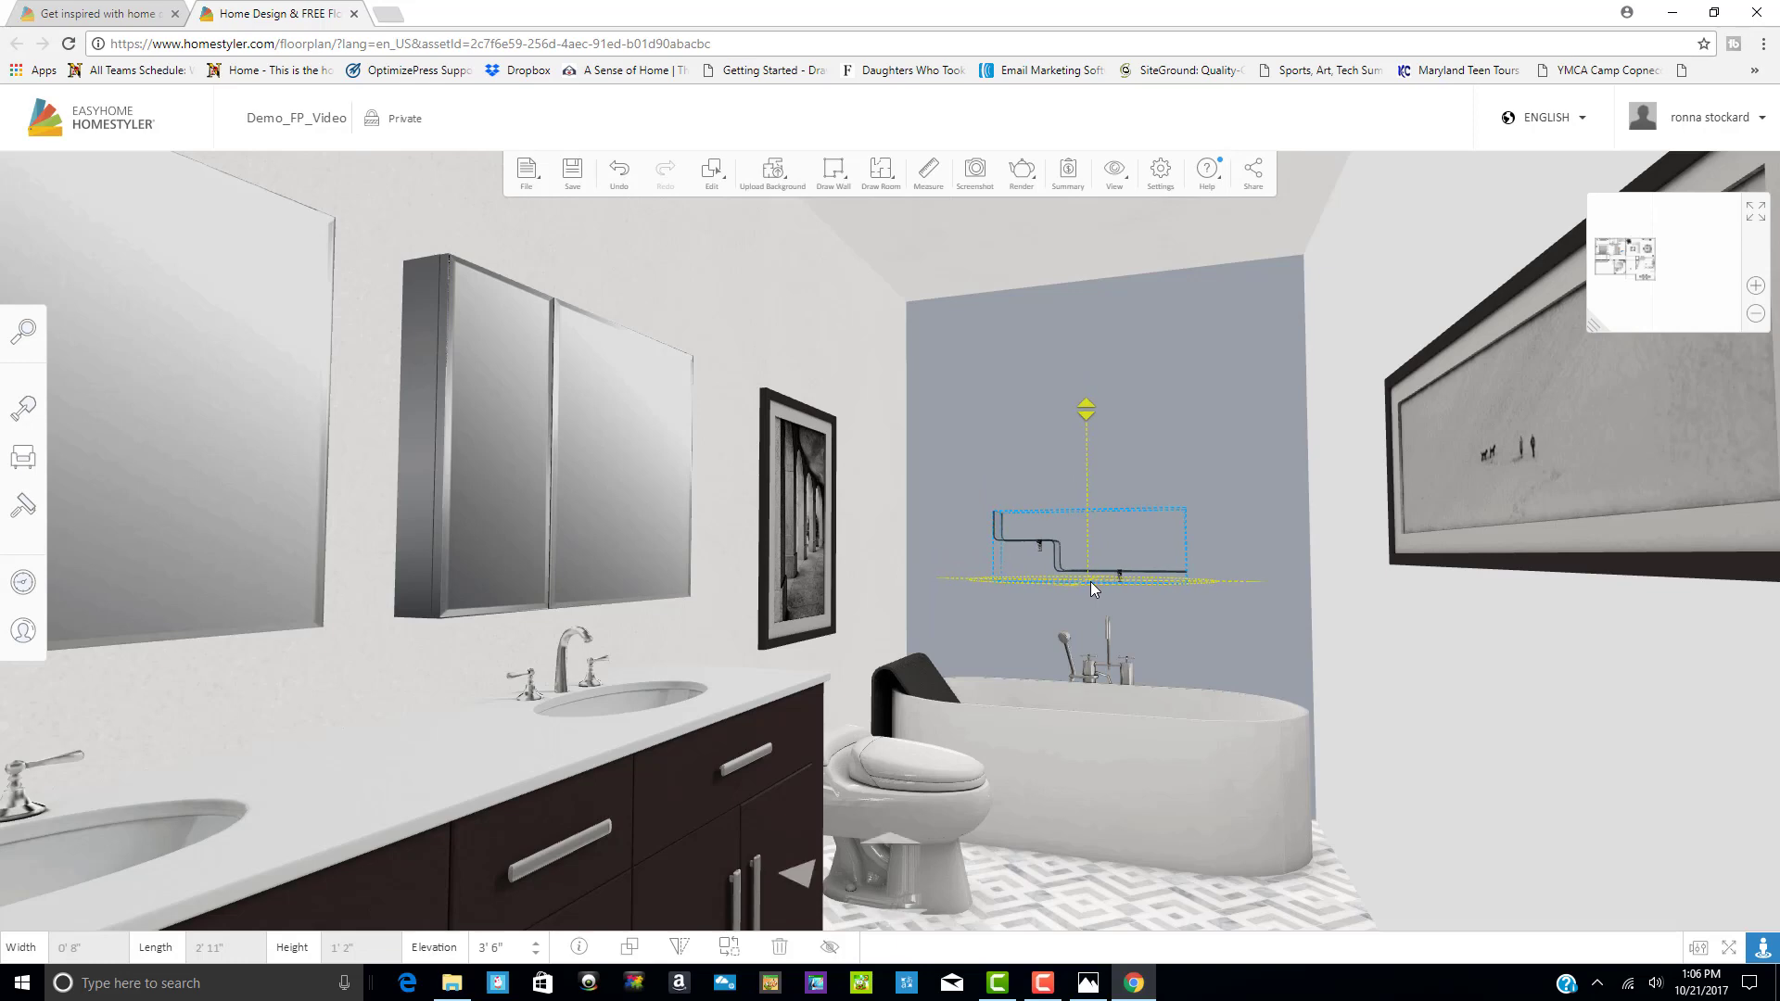
pyautogui.click(1399, 677)
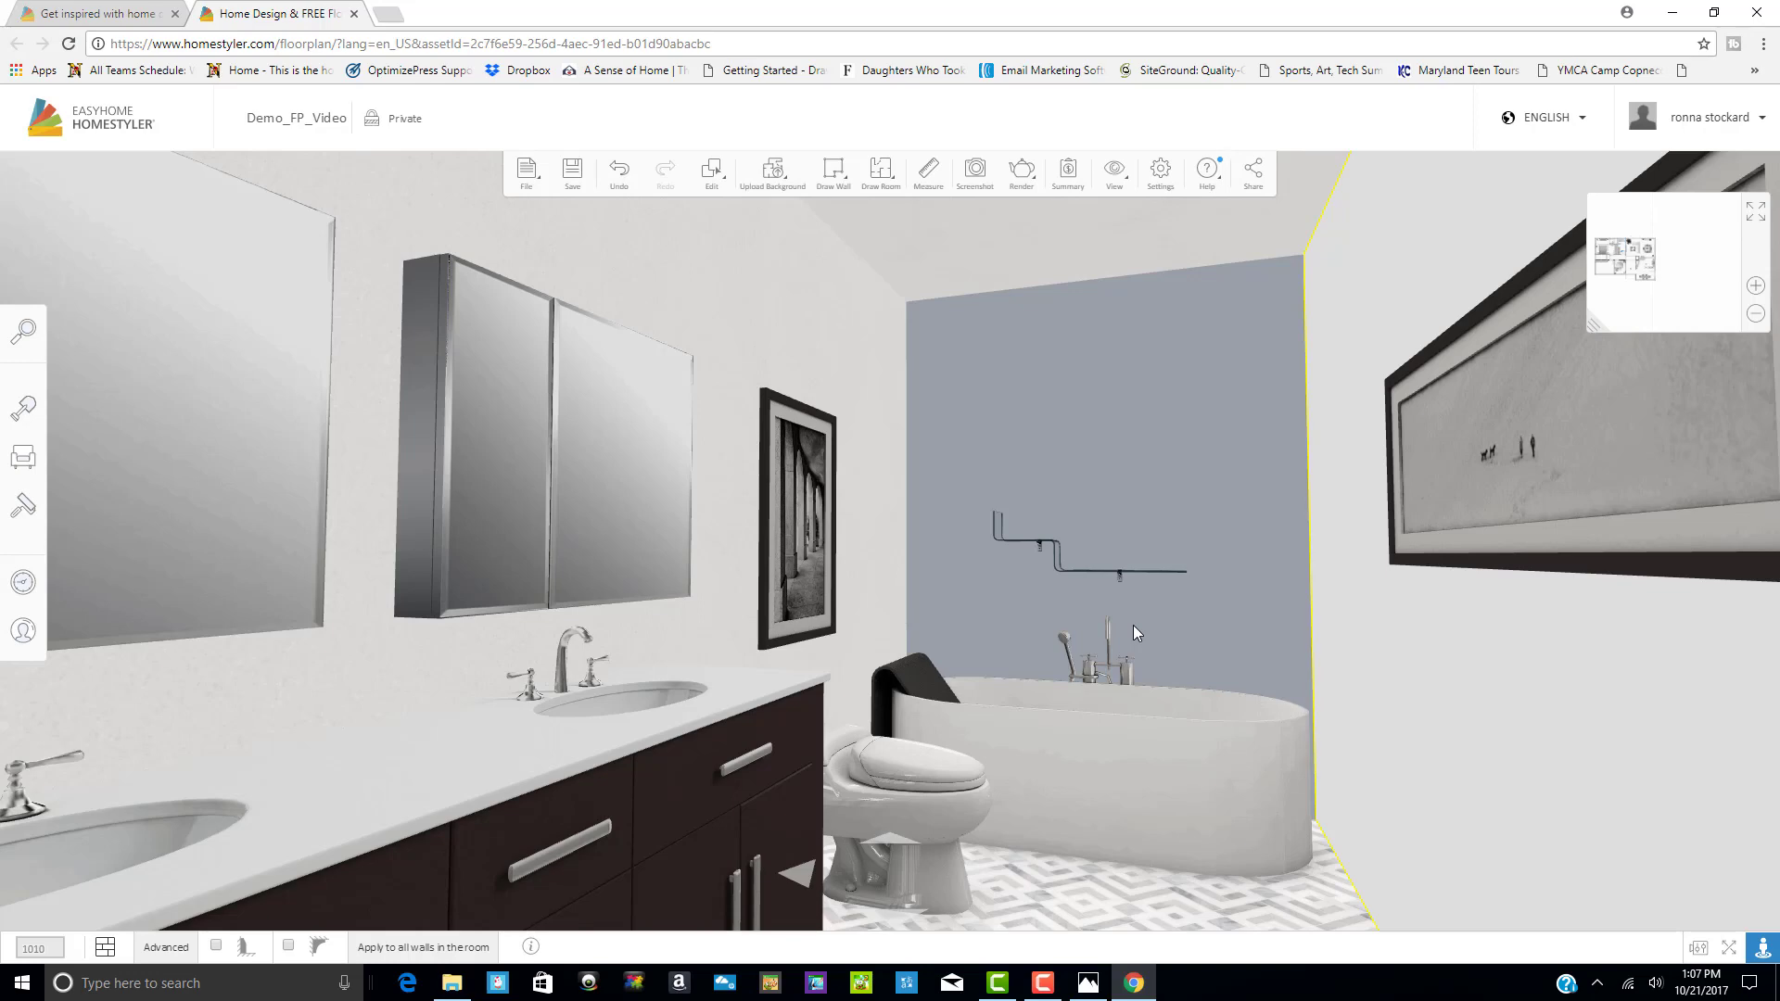
# Search the catalog's Ceiling Lights category for "sputnik chandelier"
pyautogui.click(23, 458)
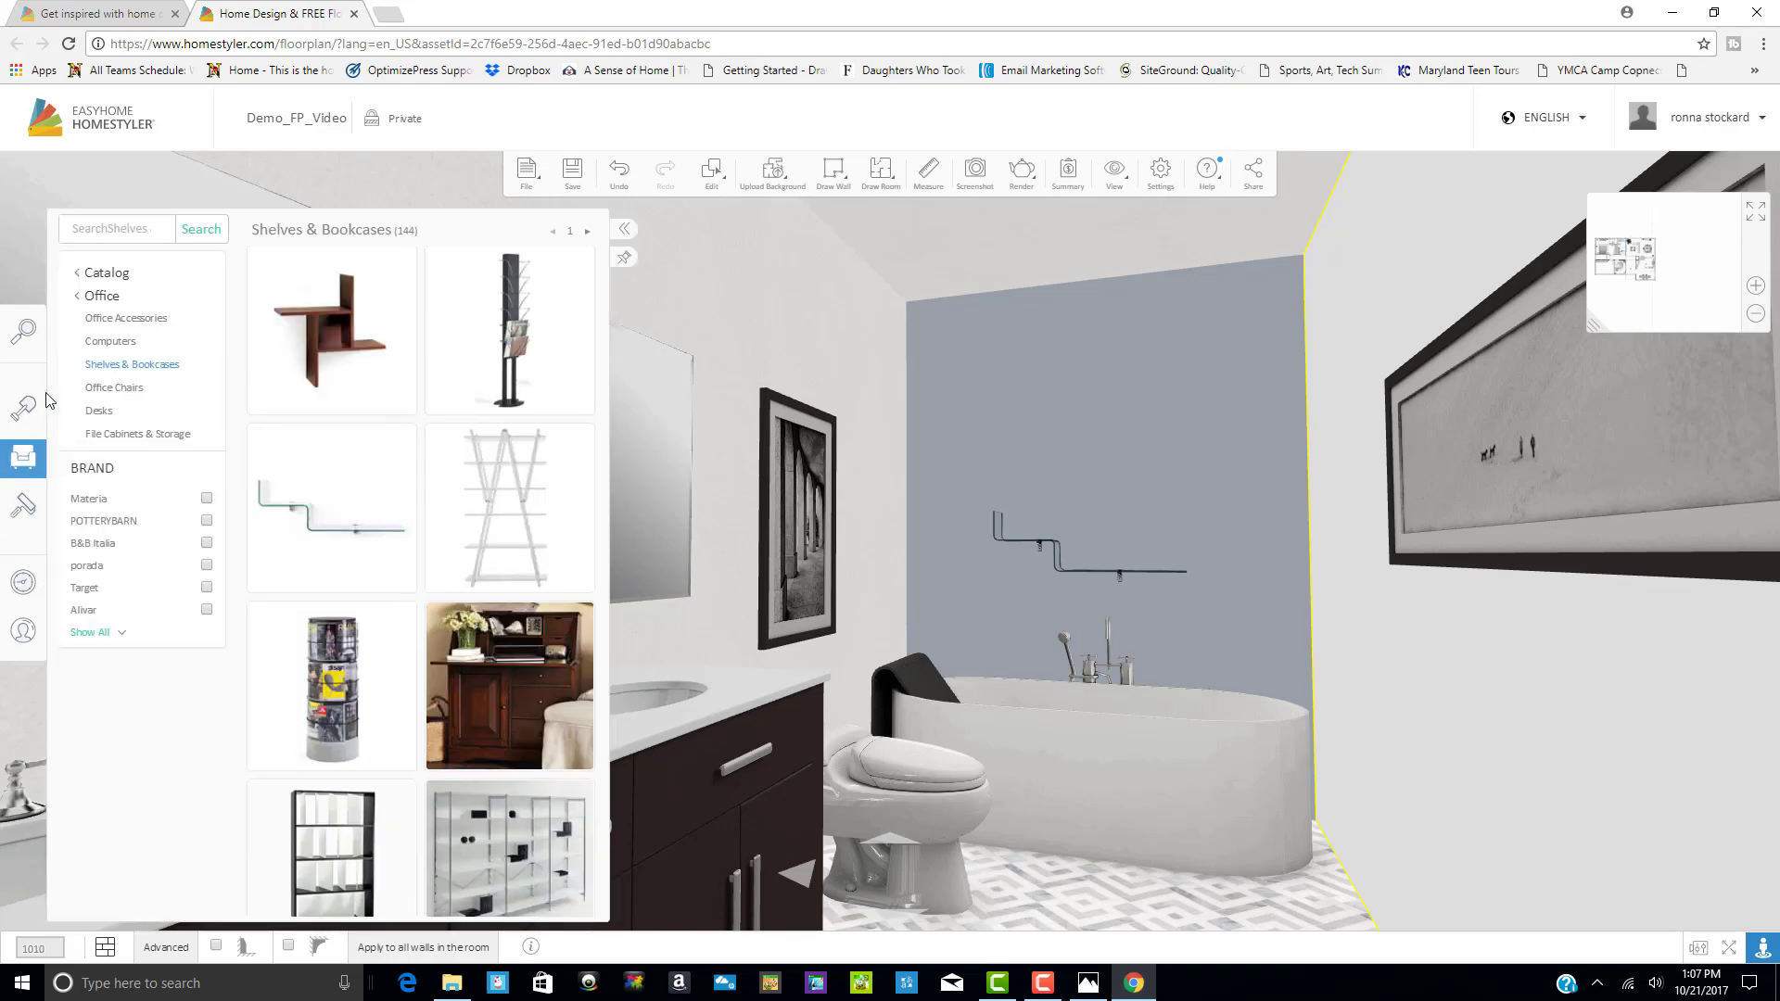
pyautogui.click(117, 279)
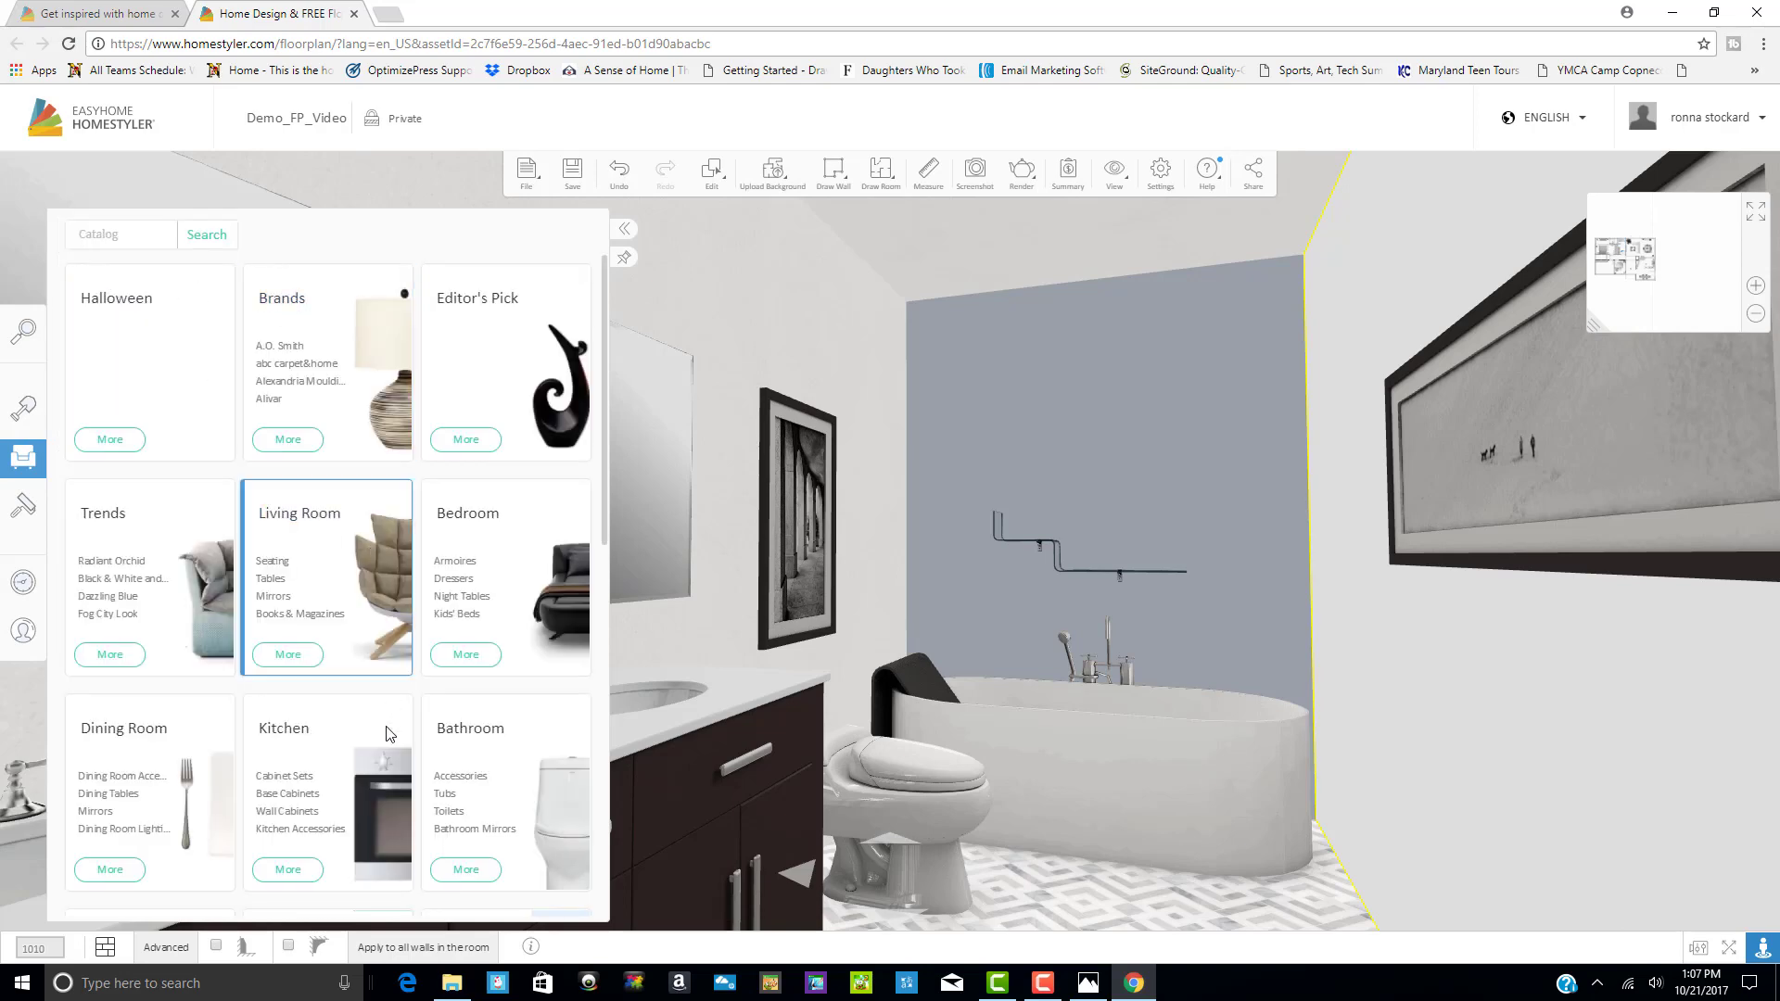
pyautogui.scroll(-4, 399, 760)
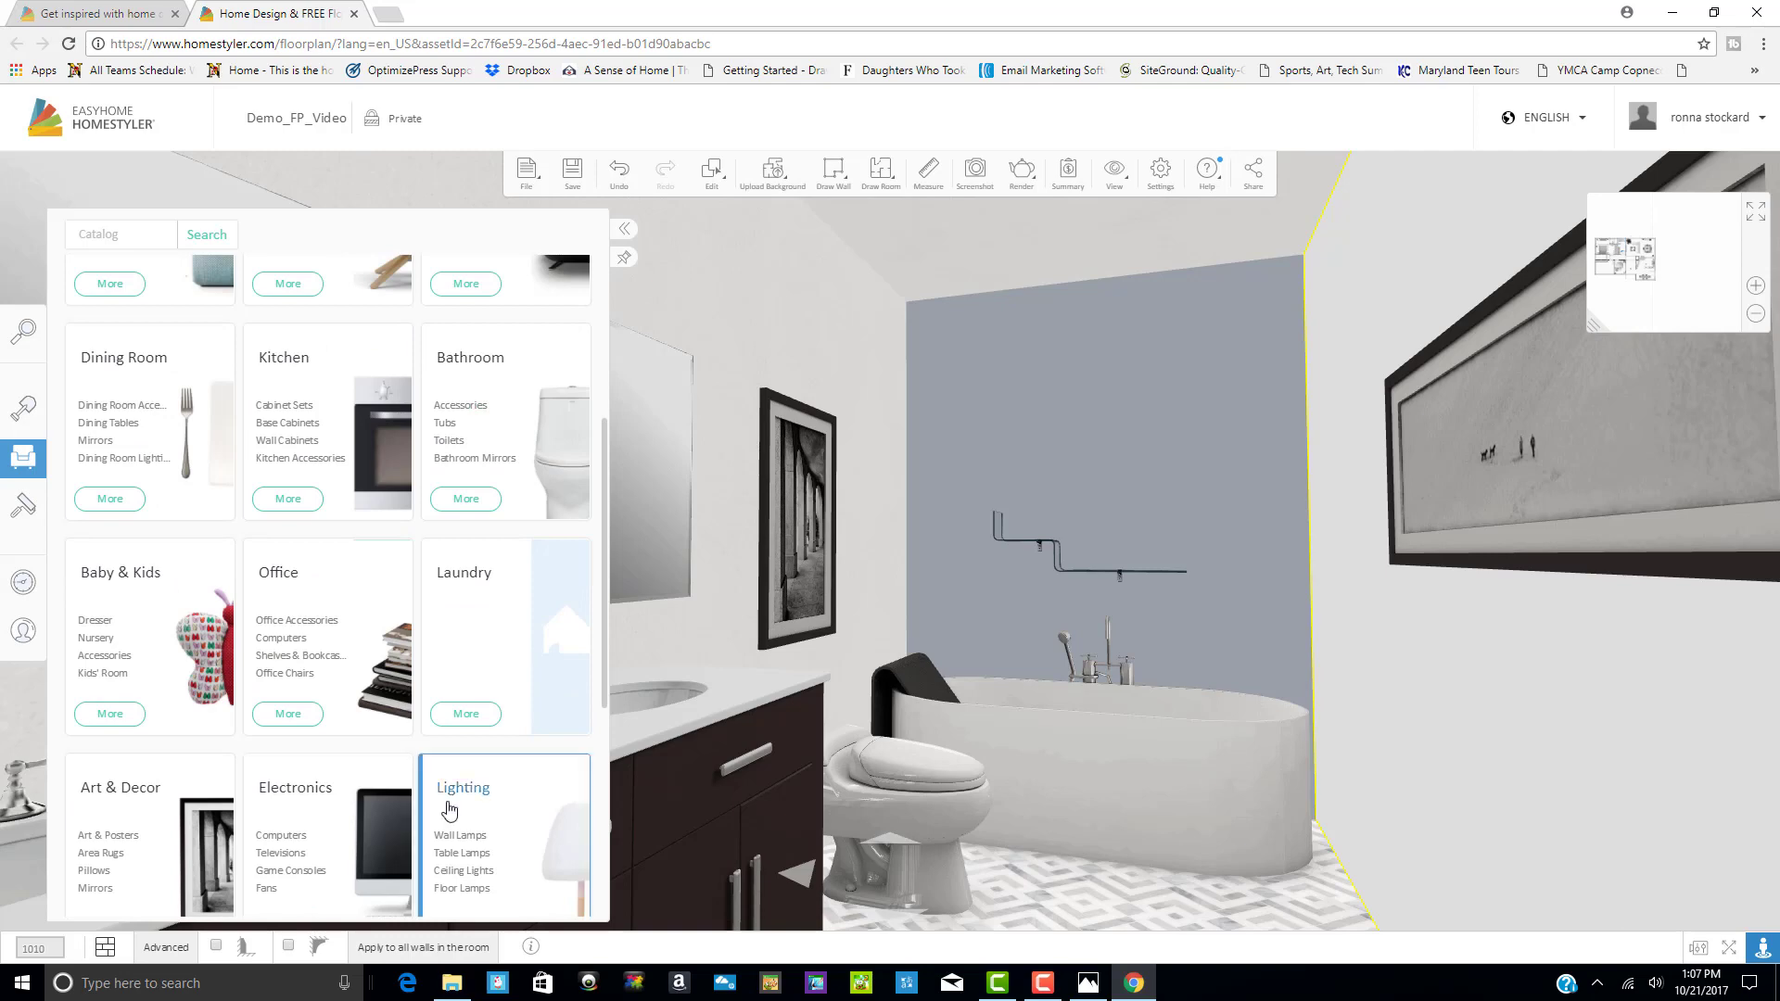
pyautogui.scroll(-2, 487, 811)
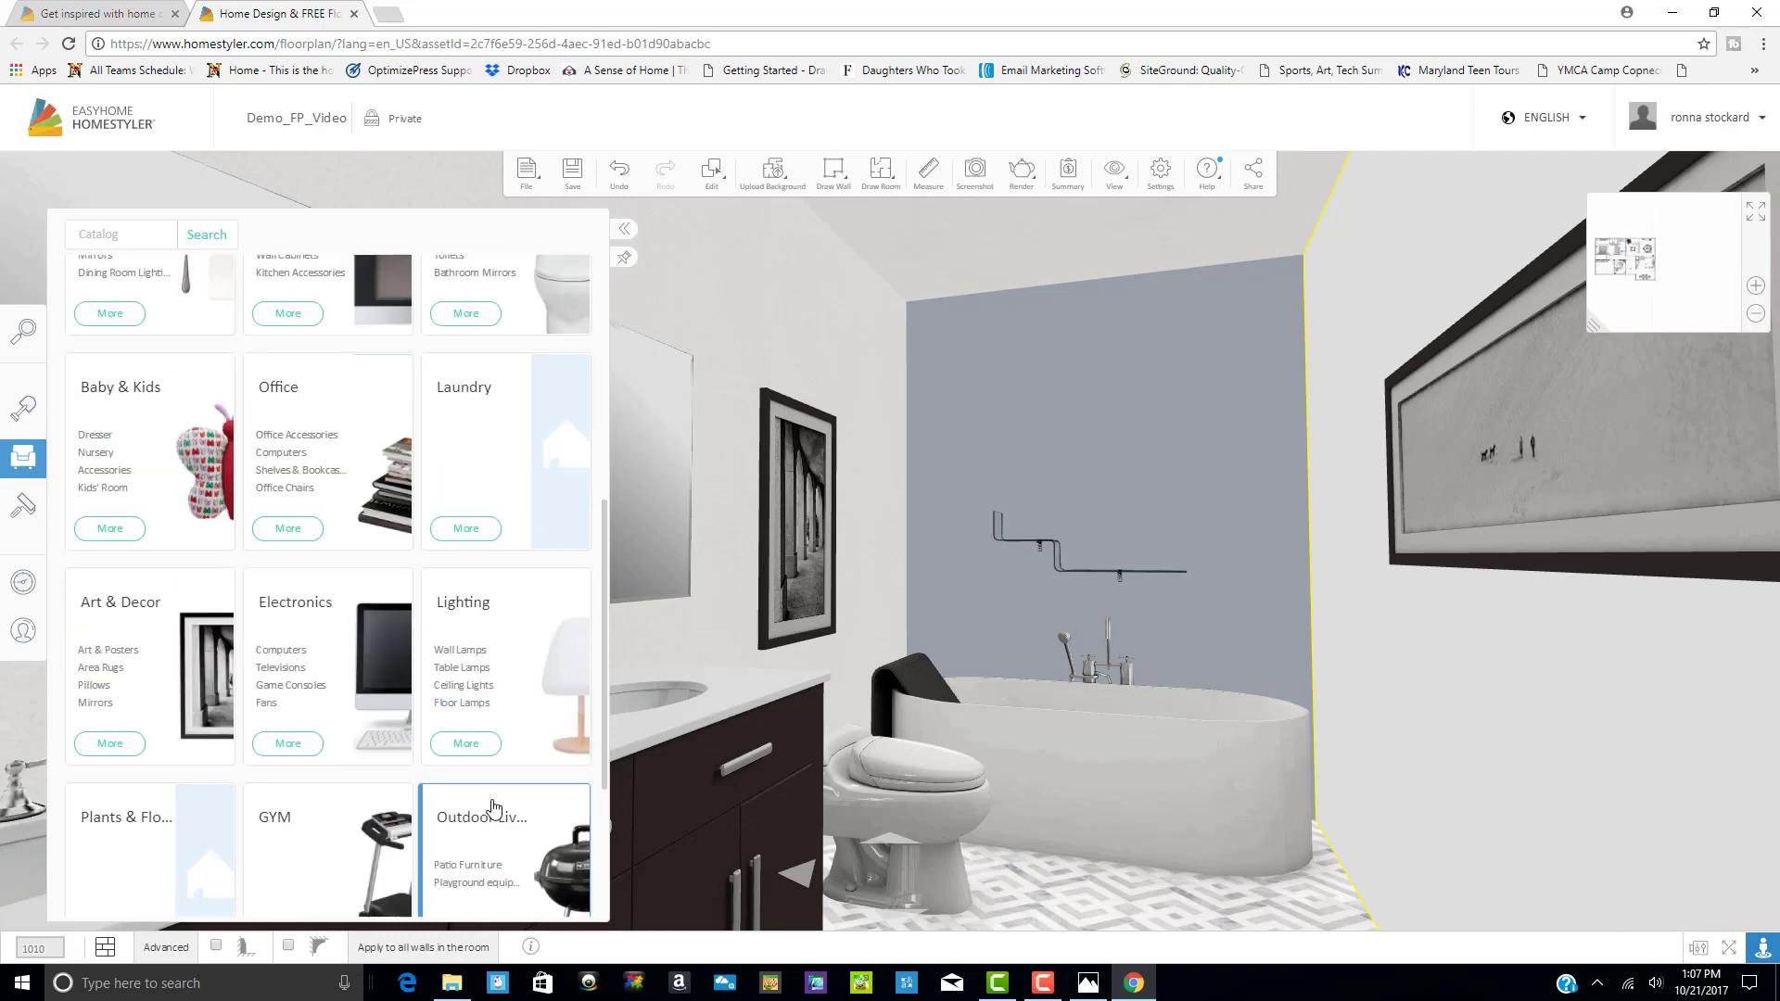
pyautogui.click(483, 691)
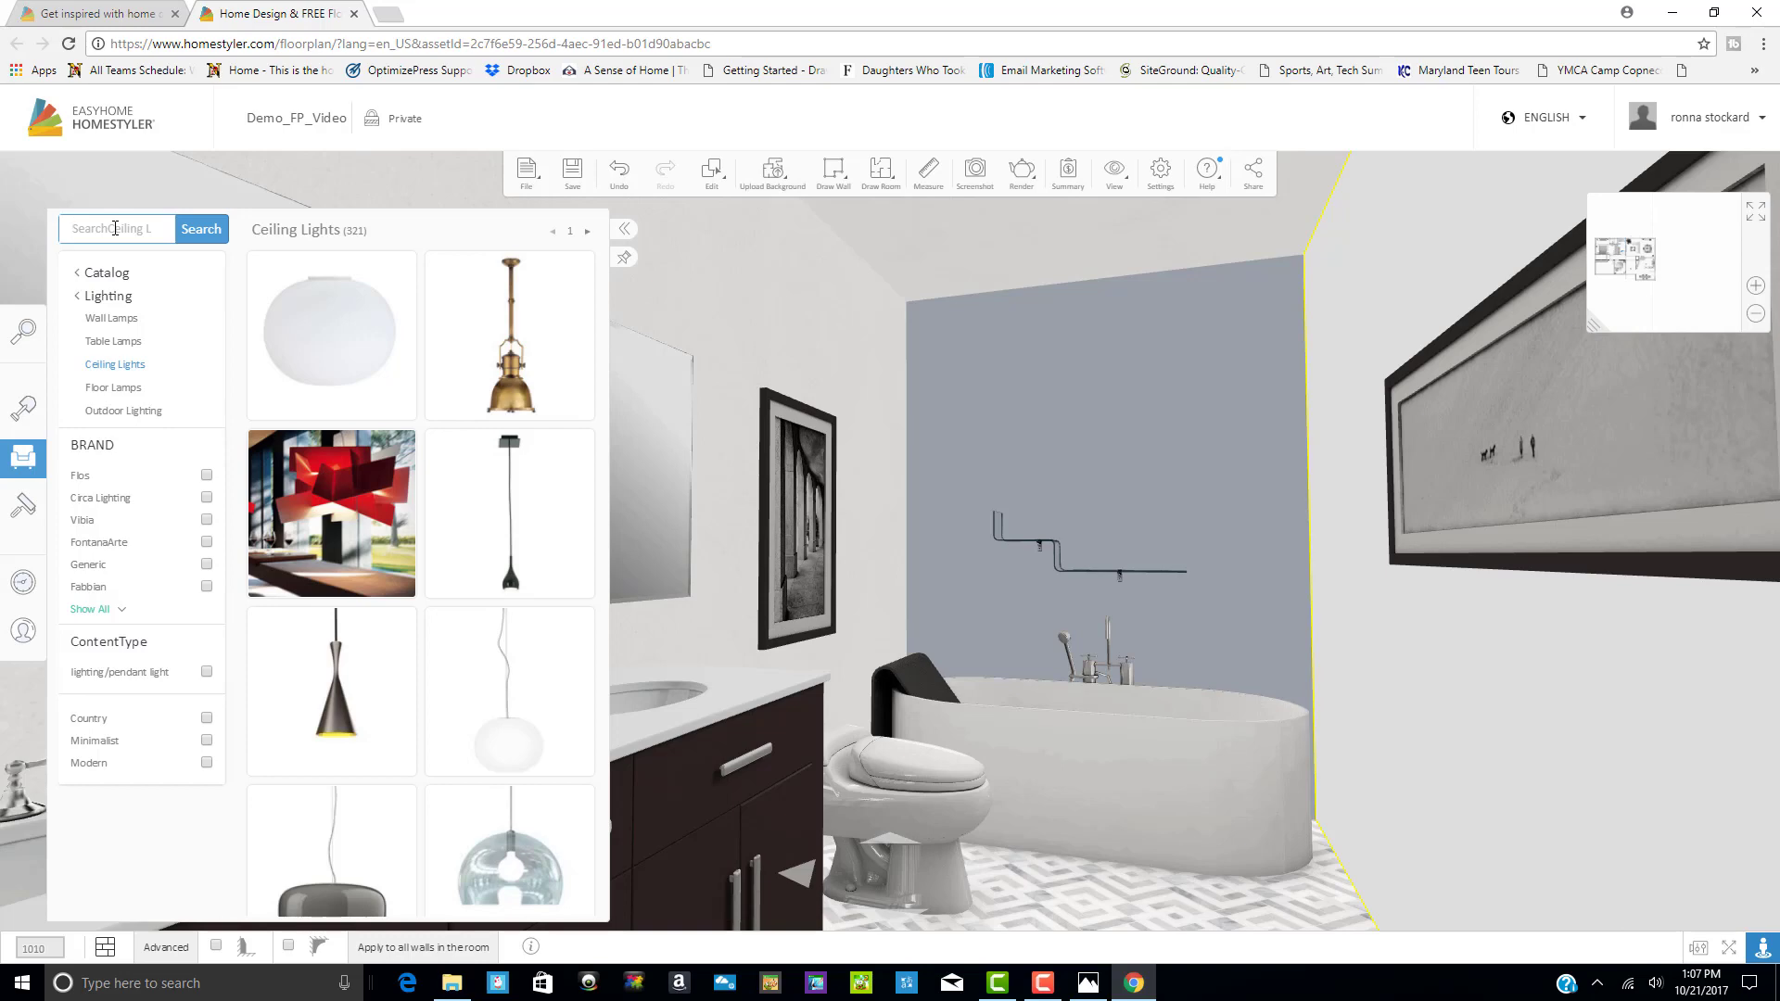
pyautogui.write('sputnik chandelier')
pyautogui.press('Return')
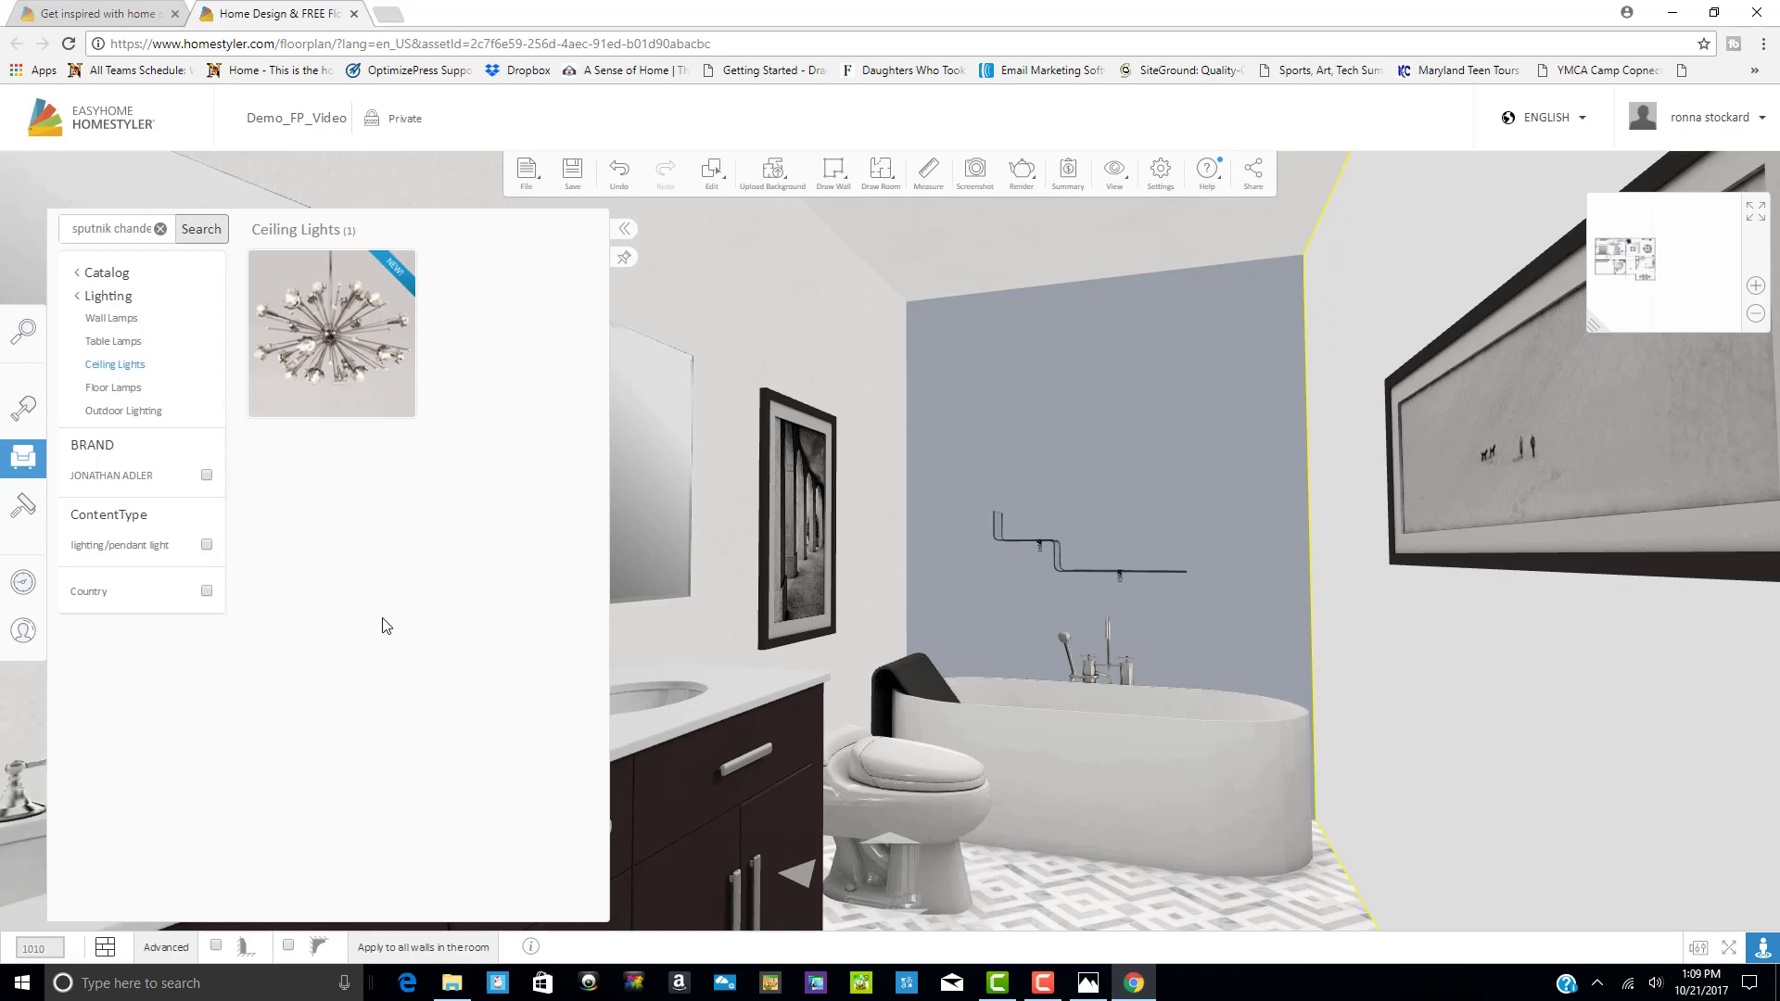
# Hang the Jonathan Adler Sputnik Chandelier from the bathroom ceiling in front of the blue-grey tub wall and deselect it
pyautogui.moveTo(332, 326)
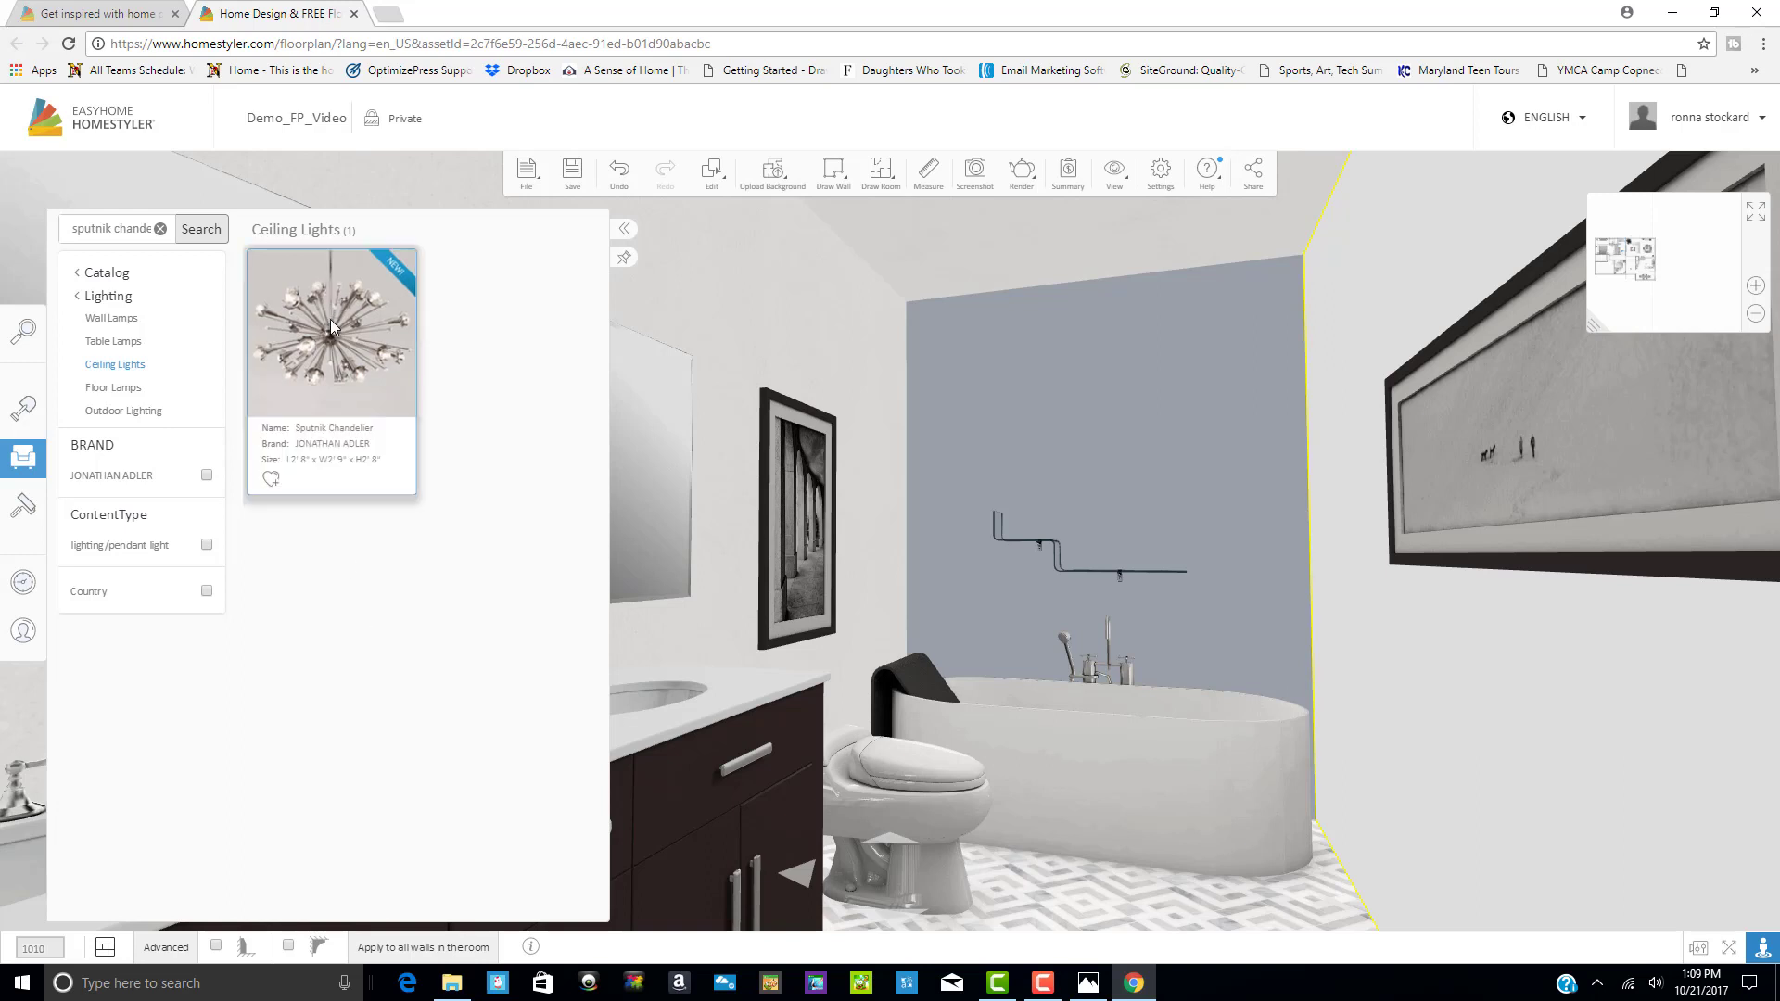
pyautogui.click(332, 326)
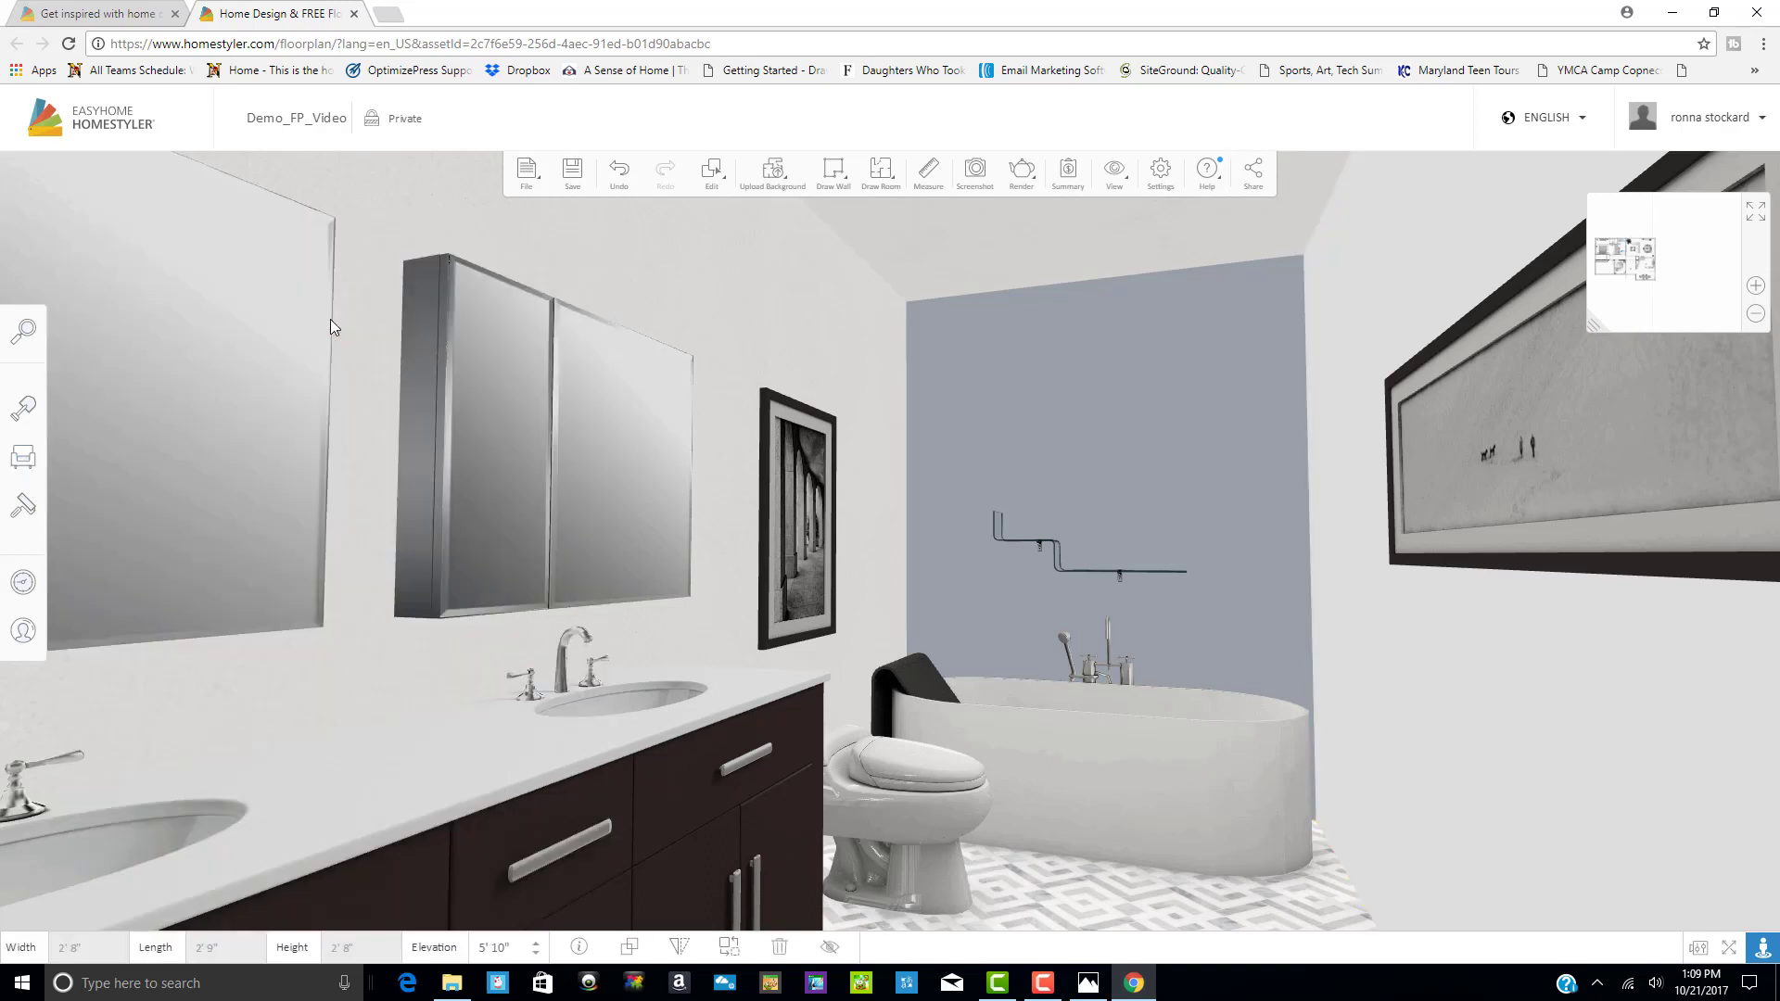
pyautogui.click(1002, 371)
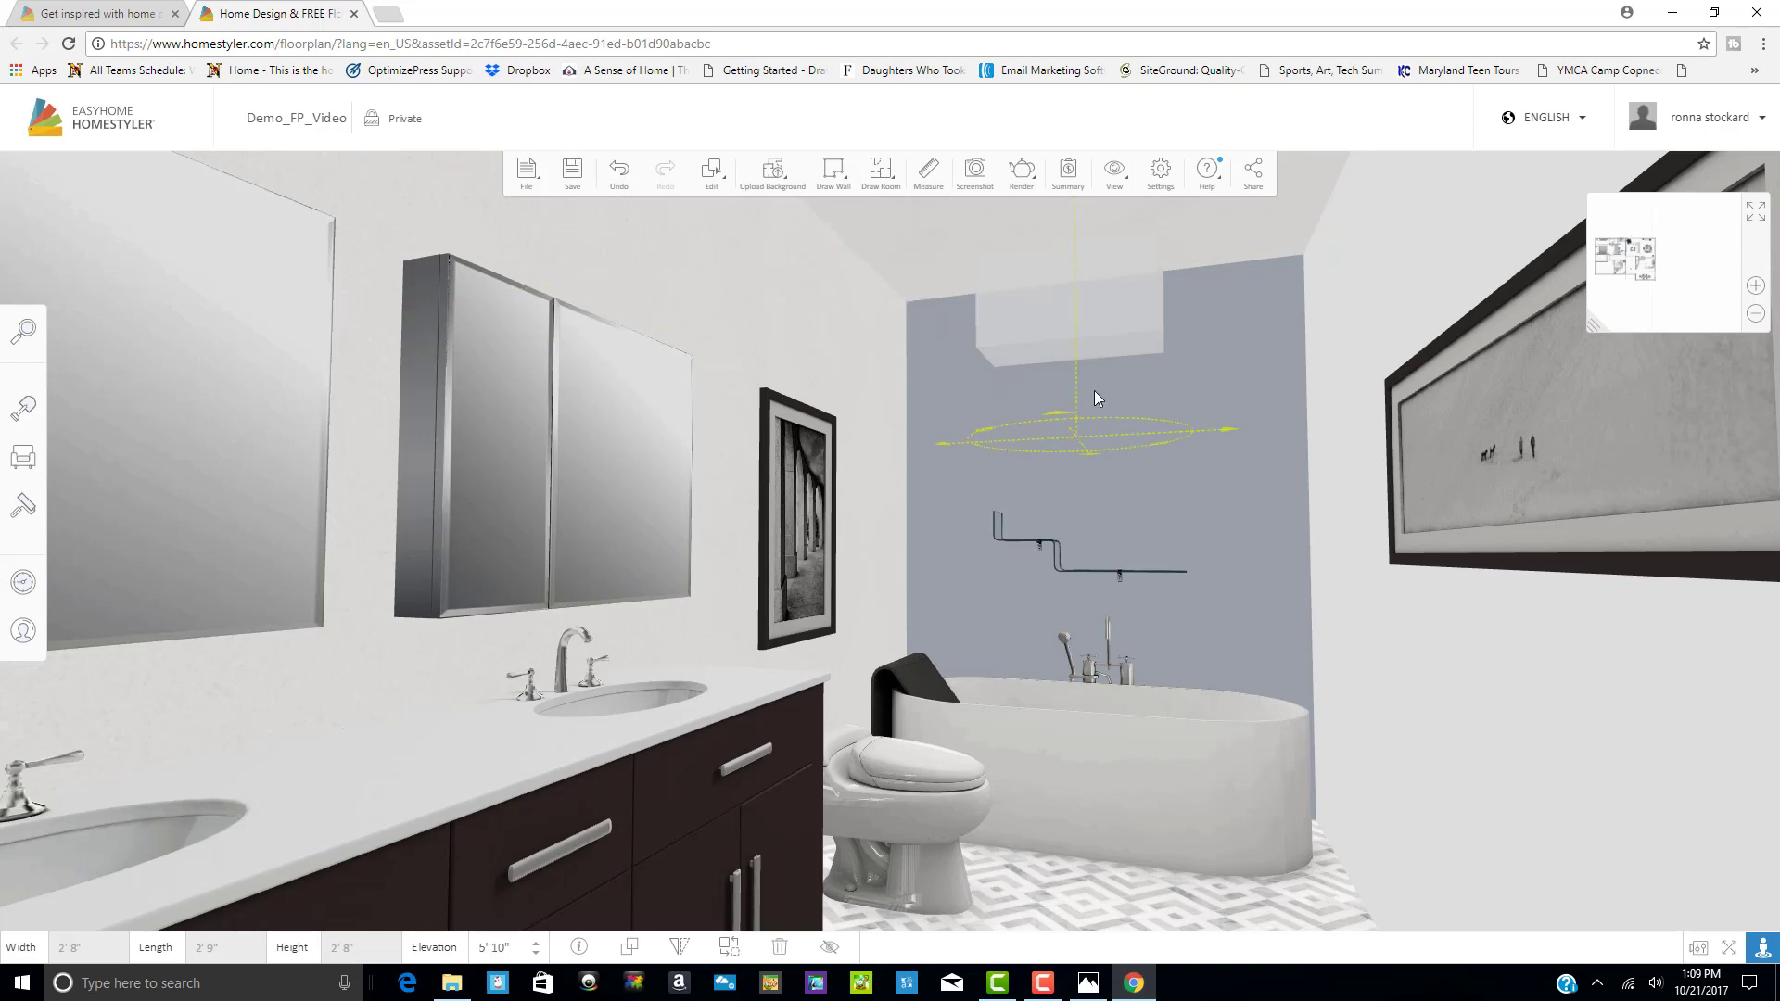
pyautogui.click(1108, 463)
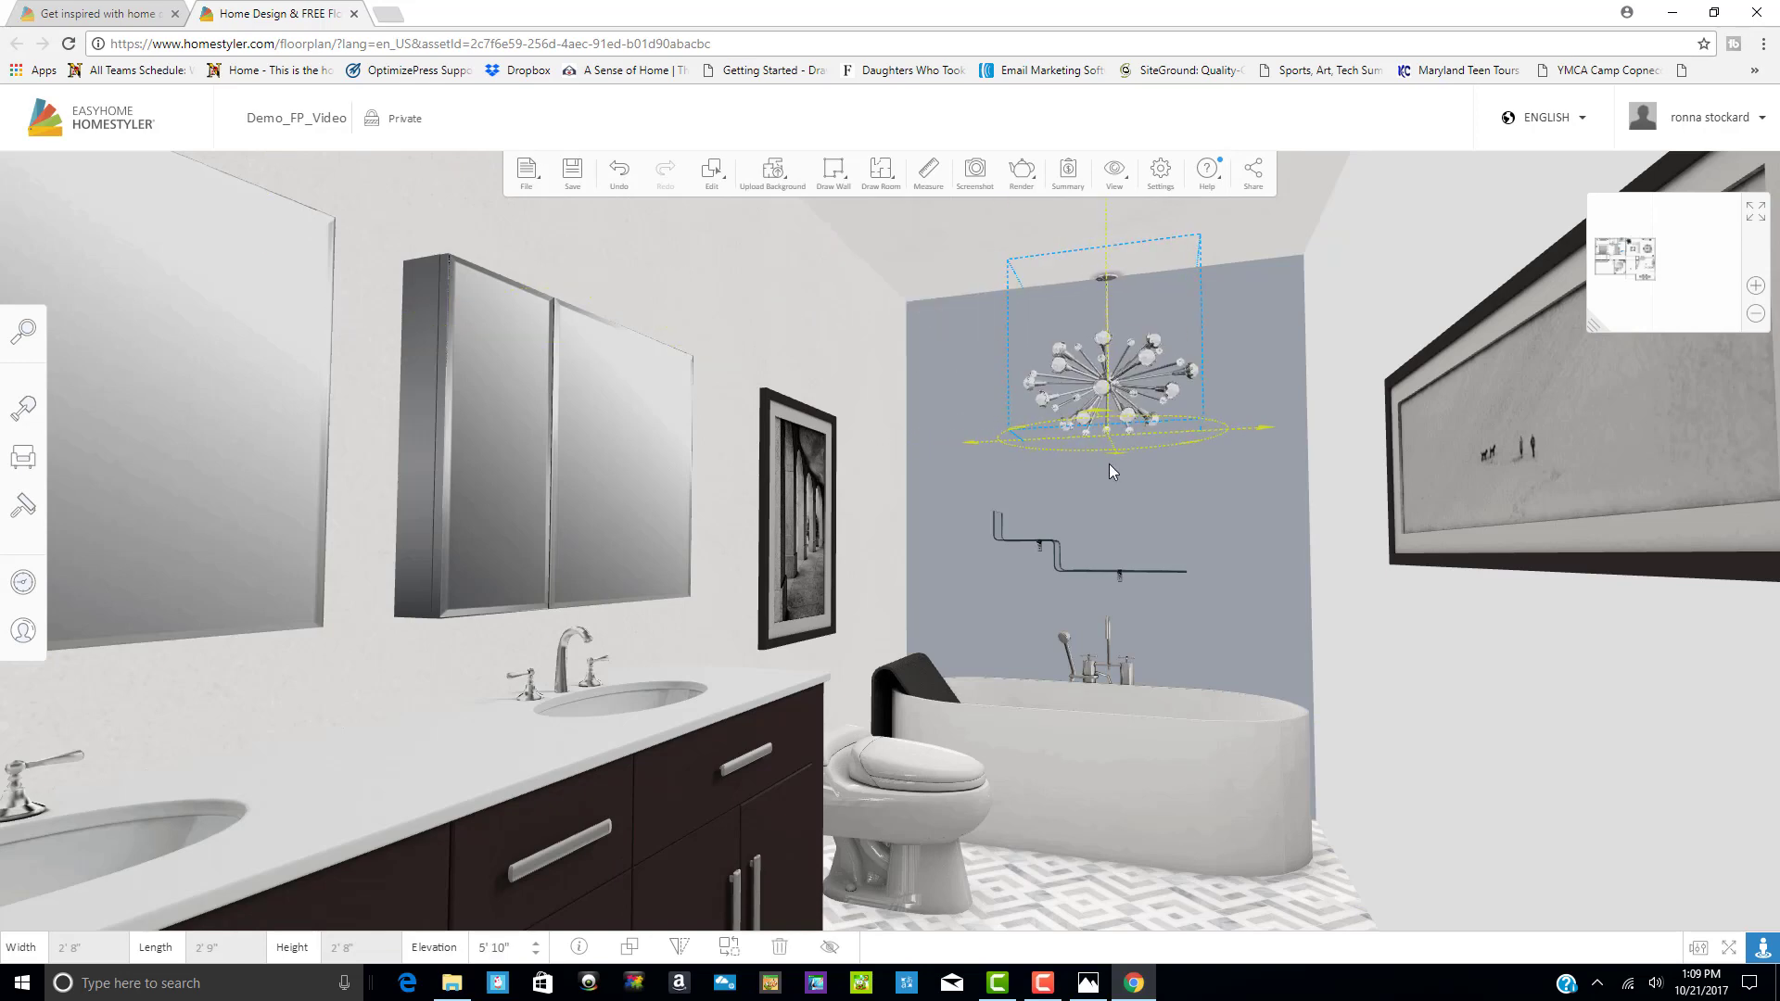
pyautogui.click(1092, 899)
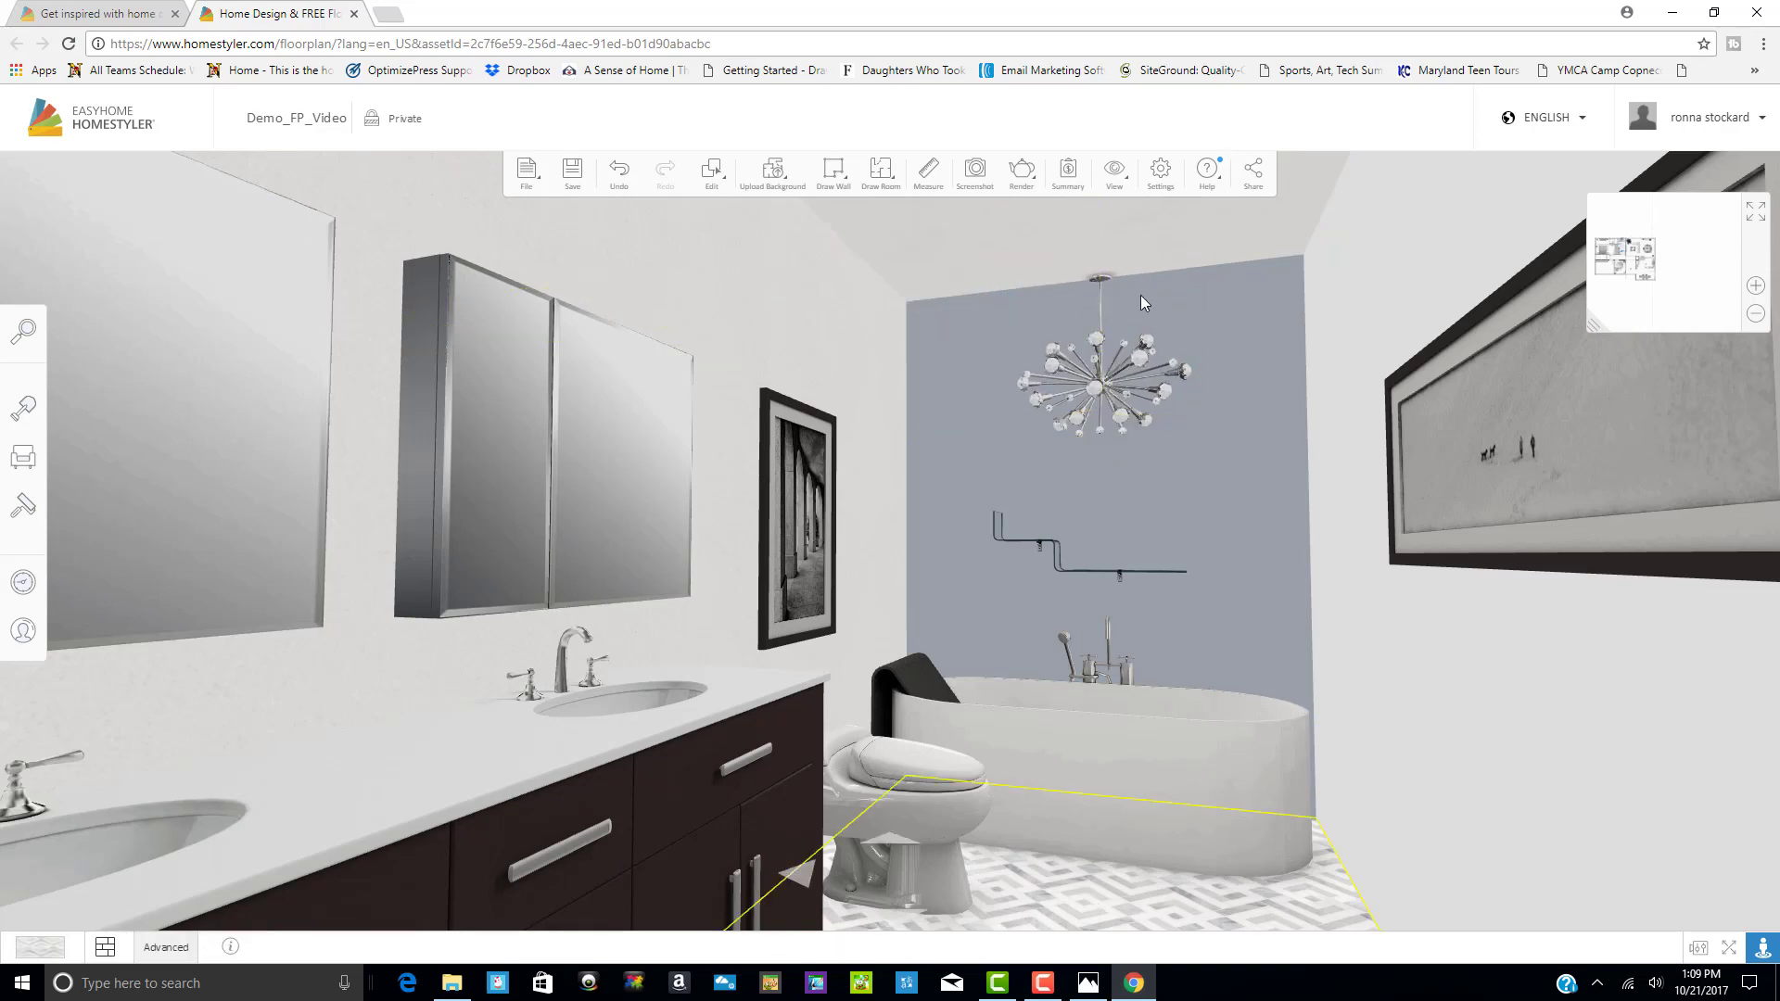
# Center the Sputnik Chandelier over the tub in the 202 Hall BR floor plan and save the design
pyautogui.click(1756, 216)
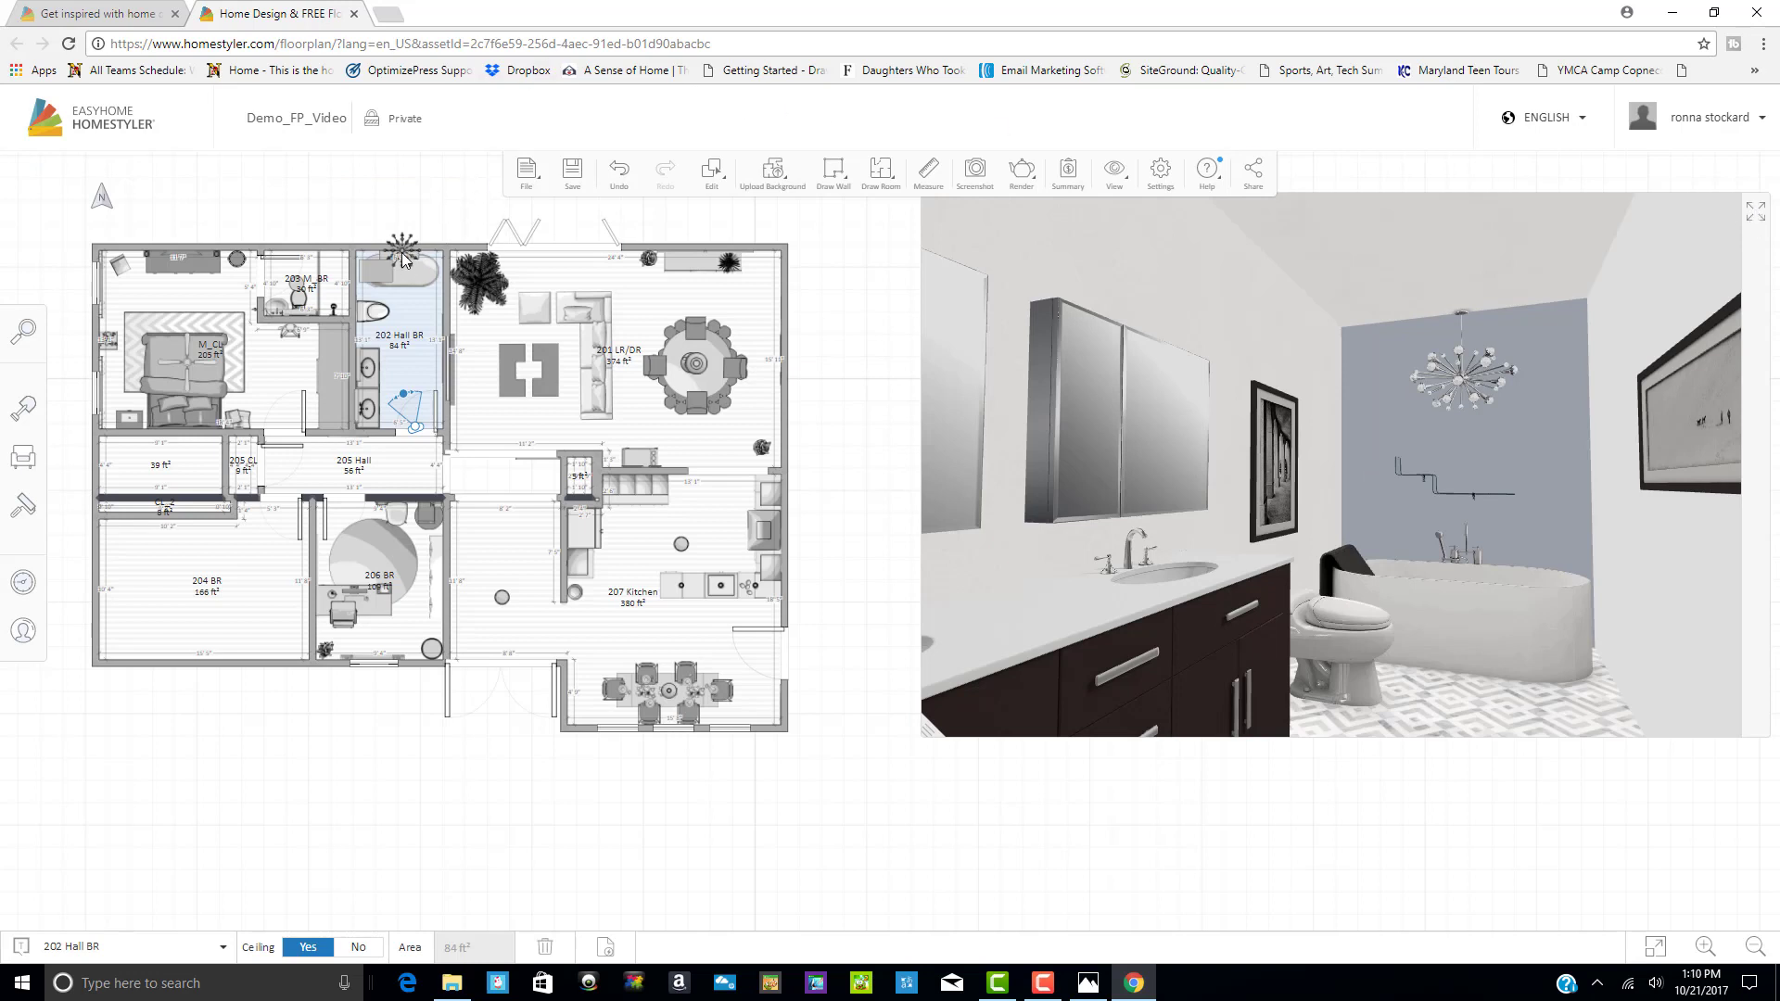
pyautogui.click(403, 267)
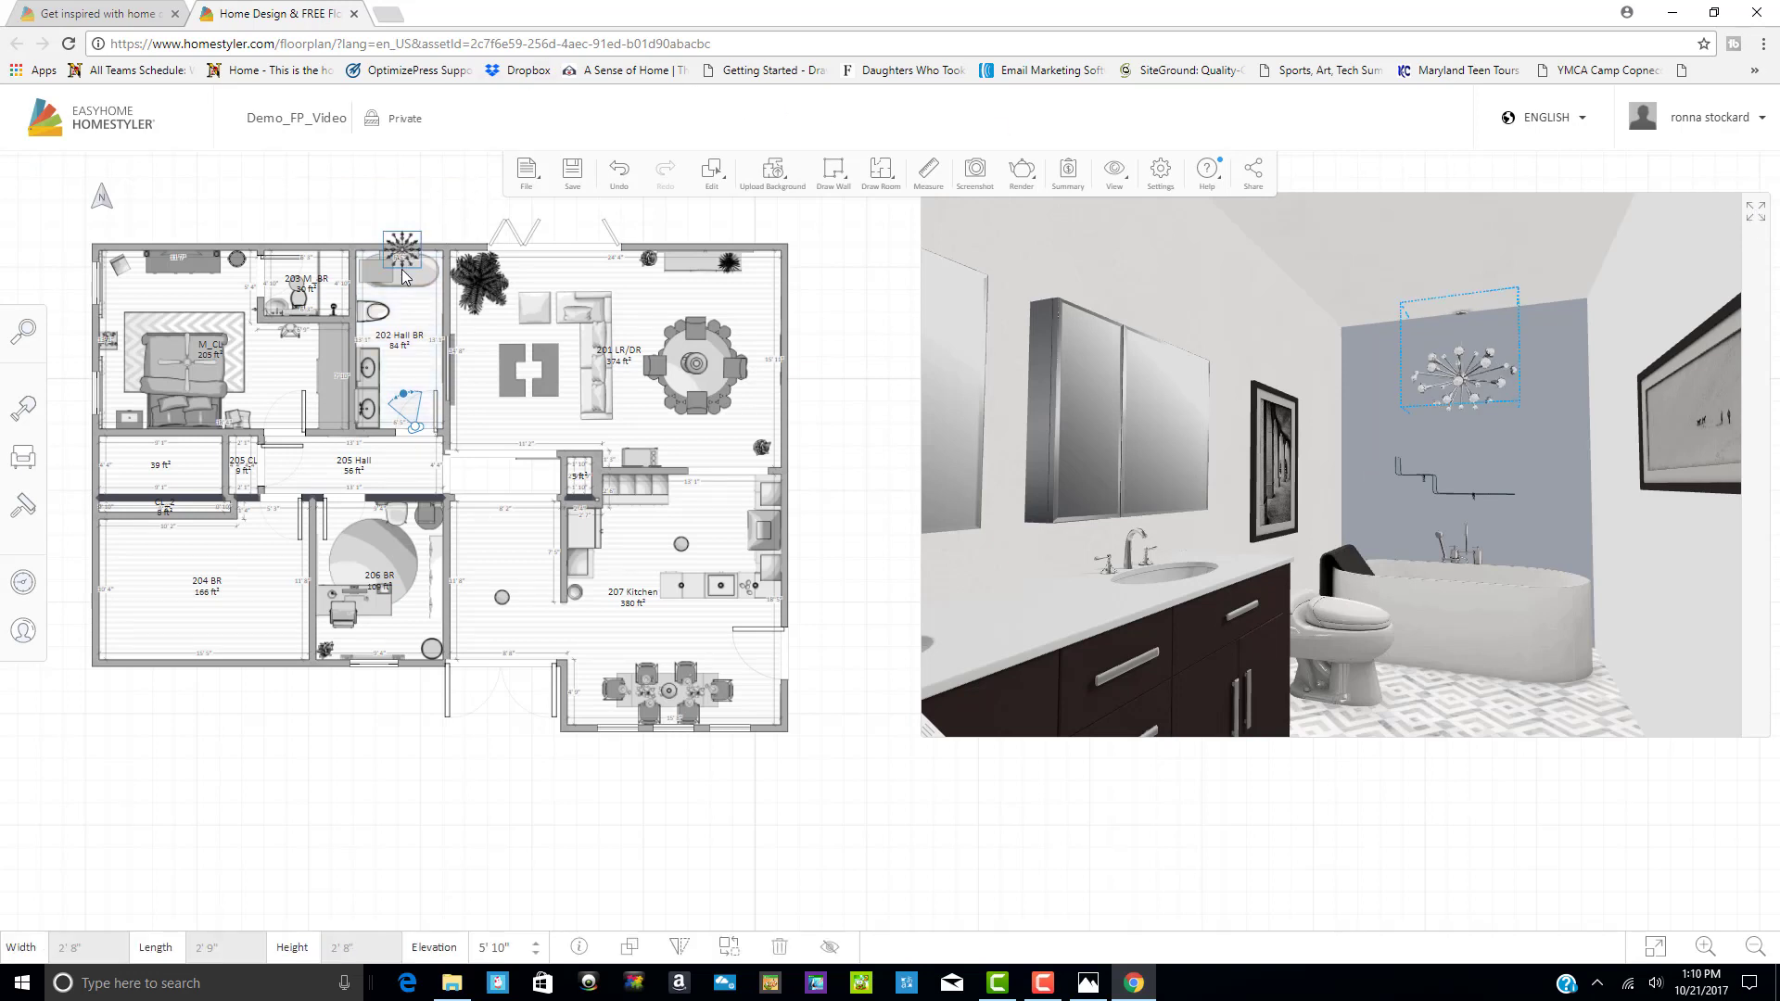
pyautogui.moveTo(403, 270); pyautogui.dragTo(403, 273)
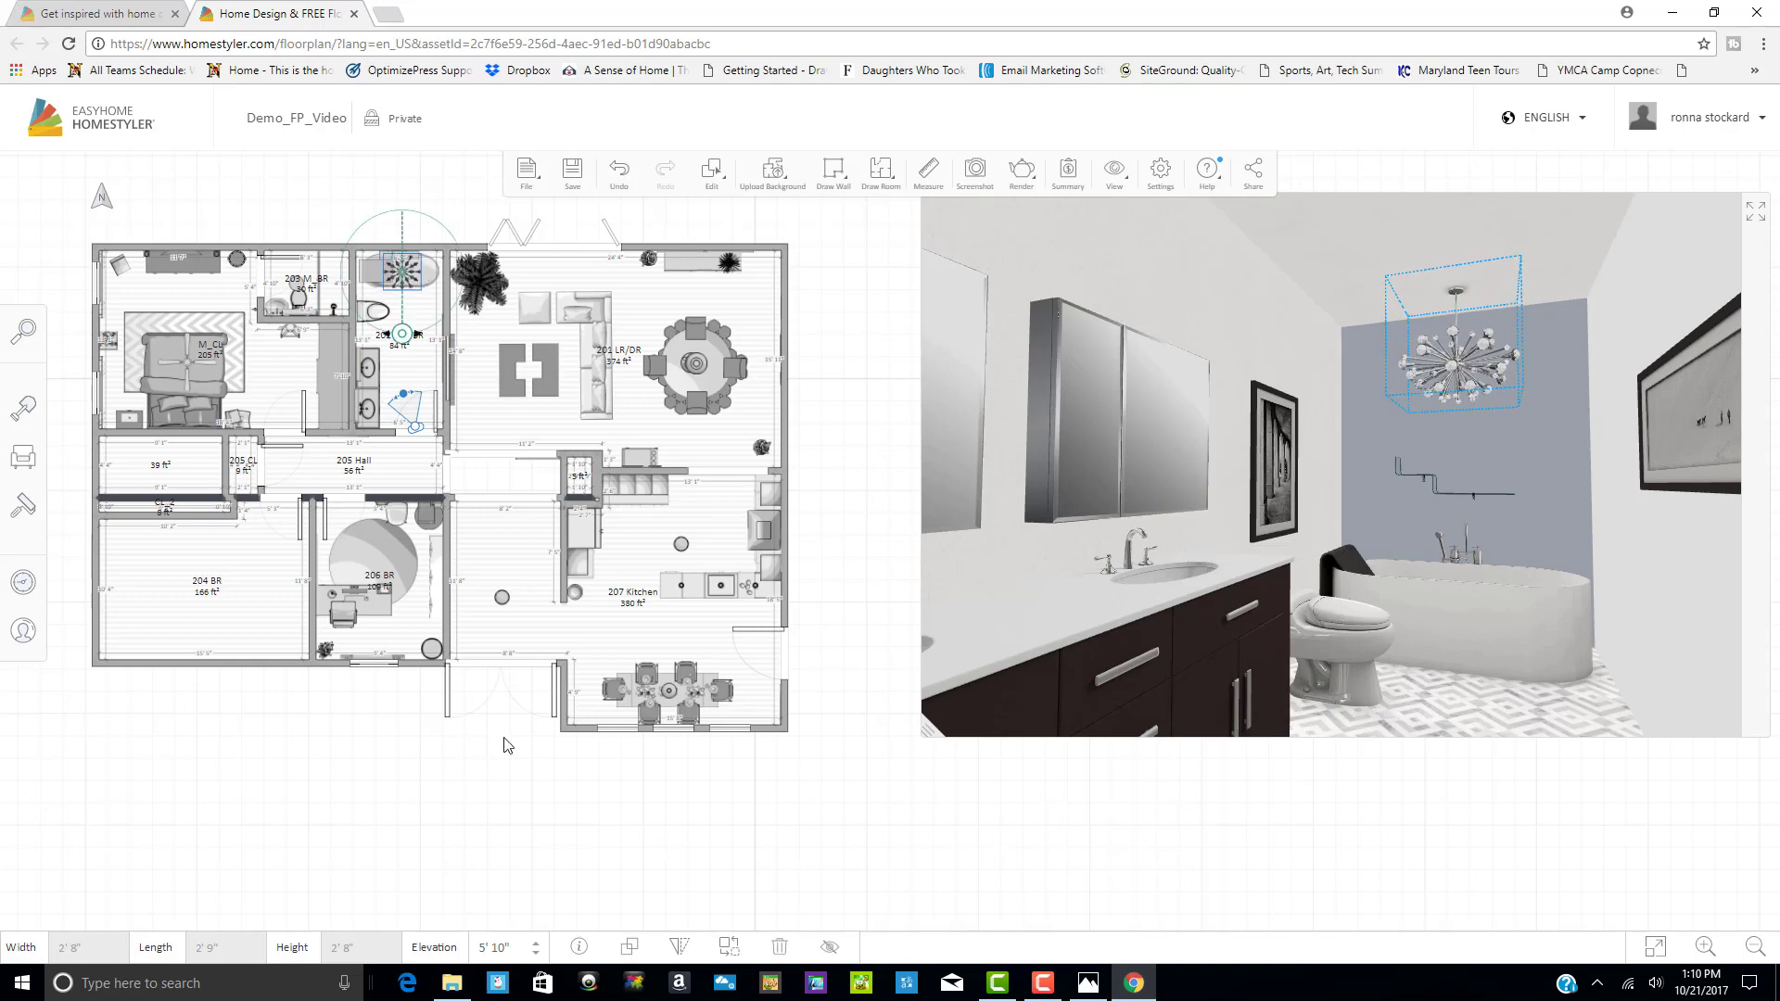
pyautogui.click(497, 798)
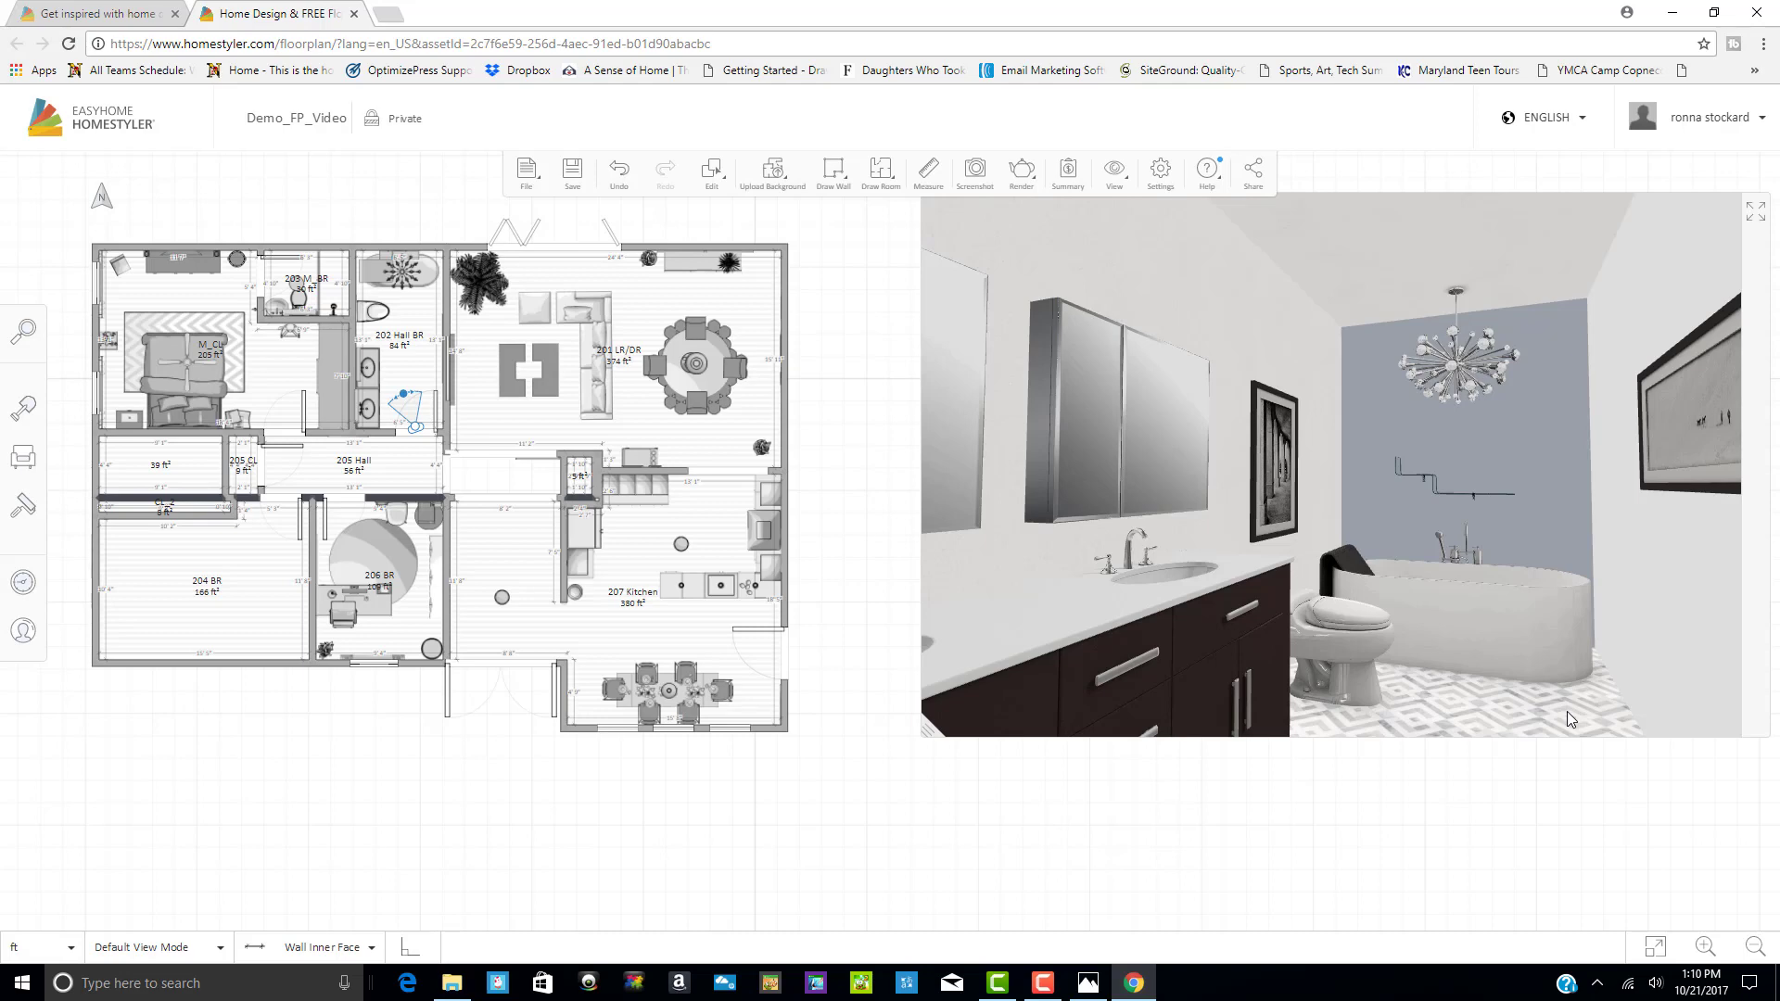
pyautogui.click(575, 170)
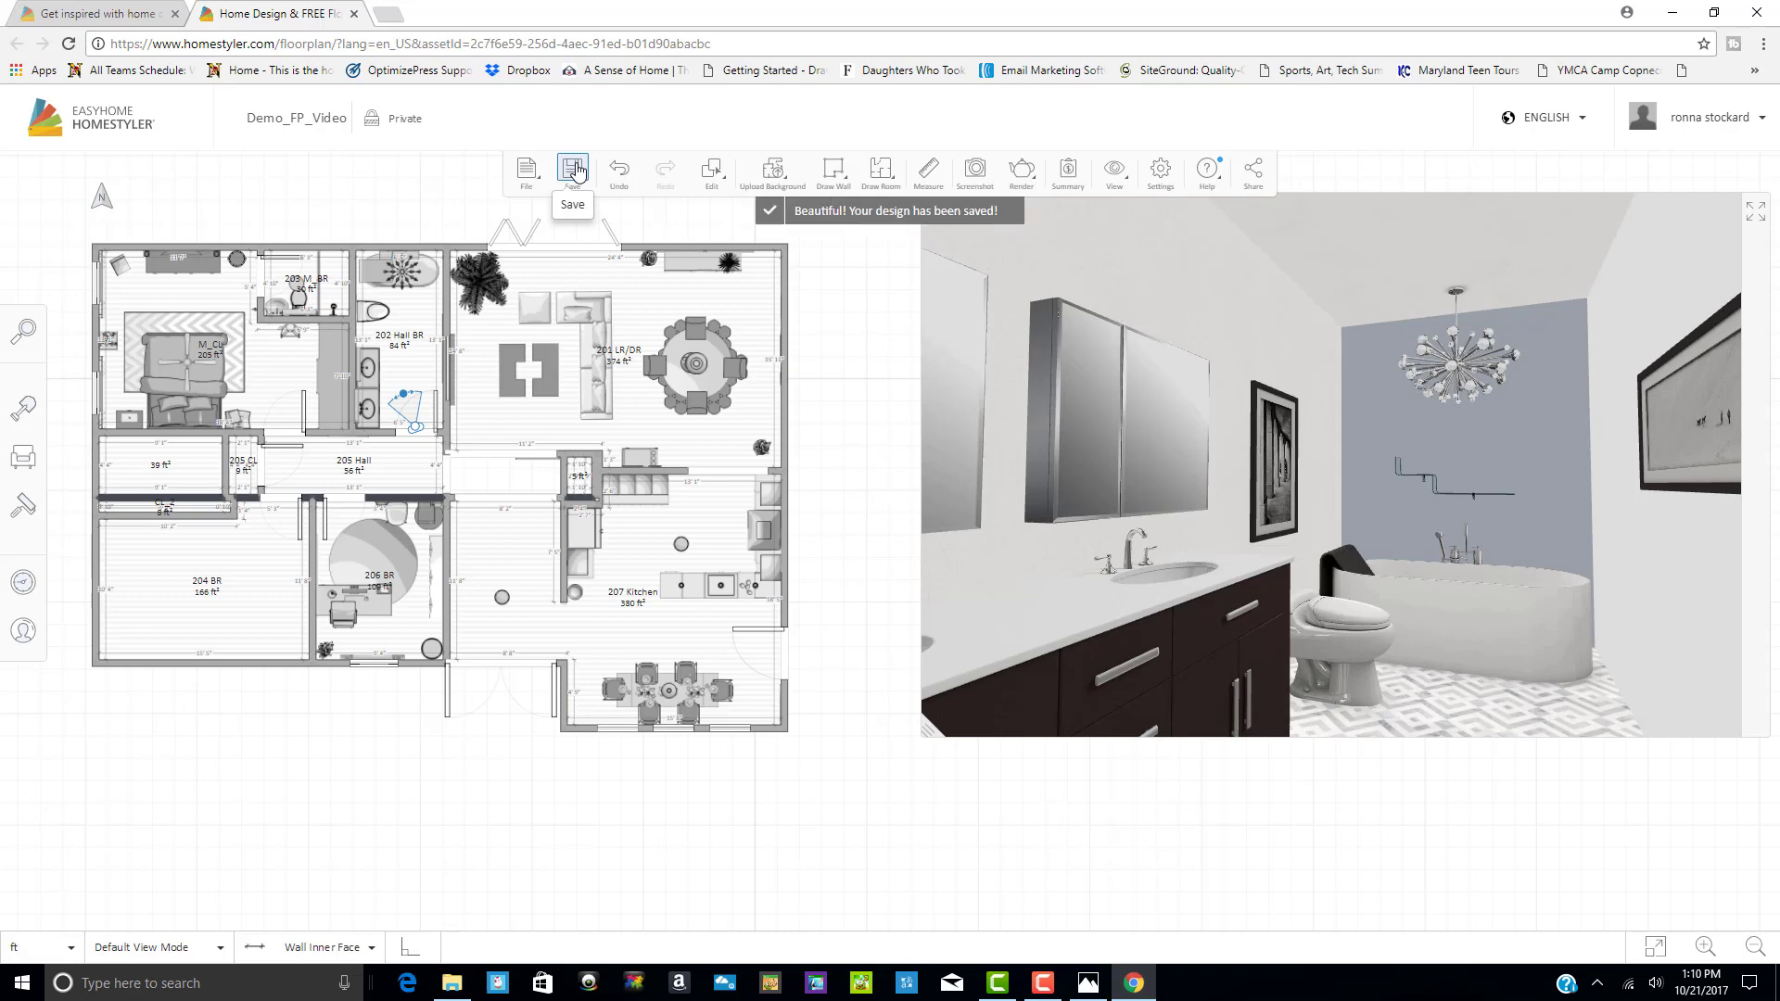